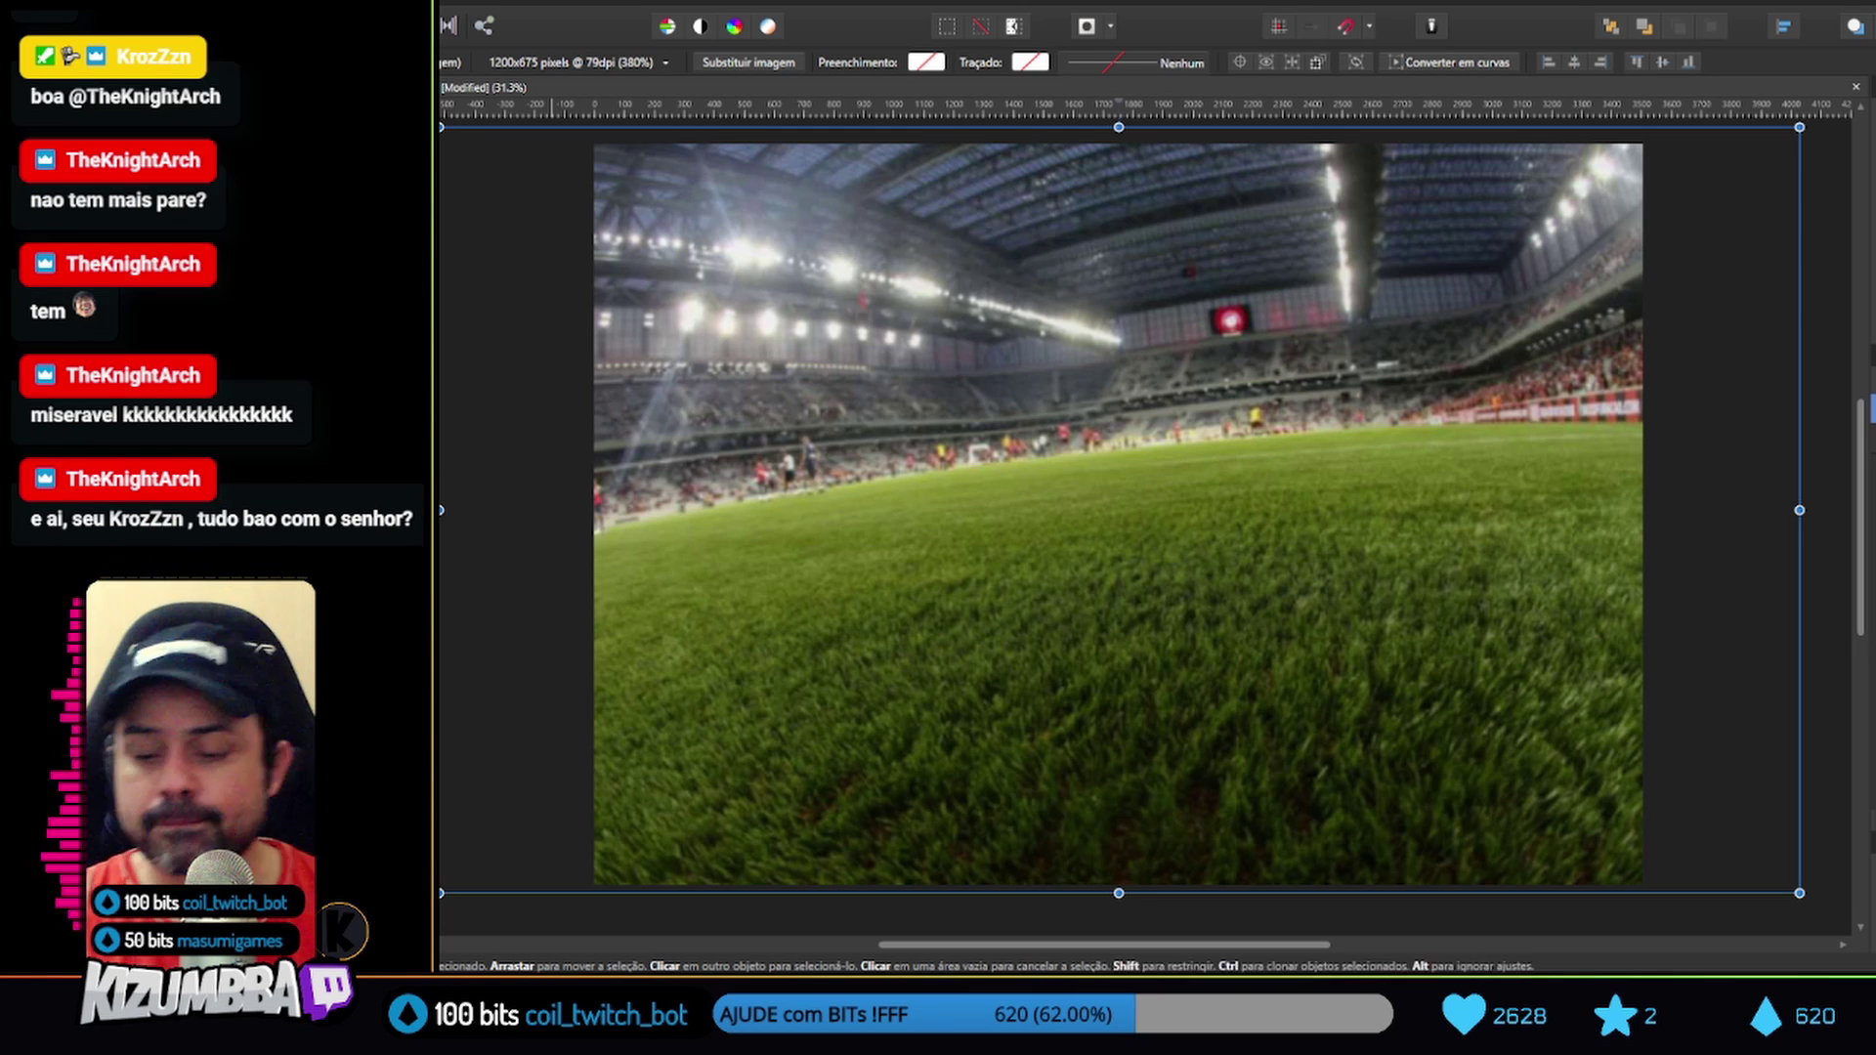
Deselect the stadium image and open the beer mug photo as a second document
key("ctrl+d")
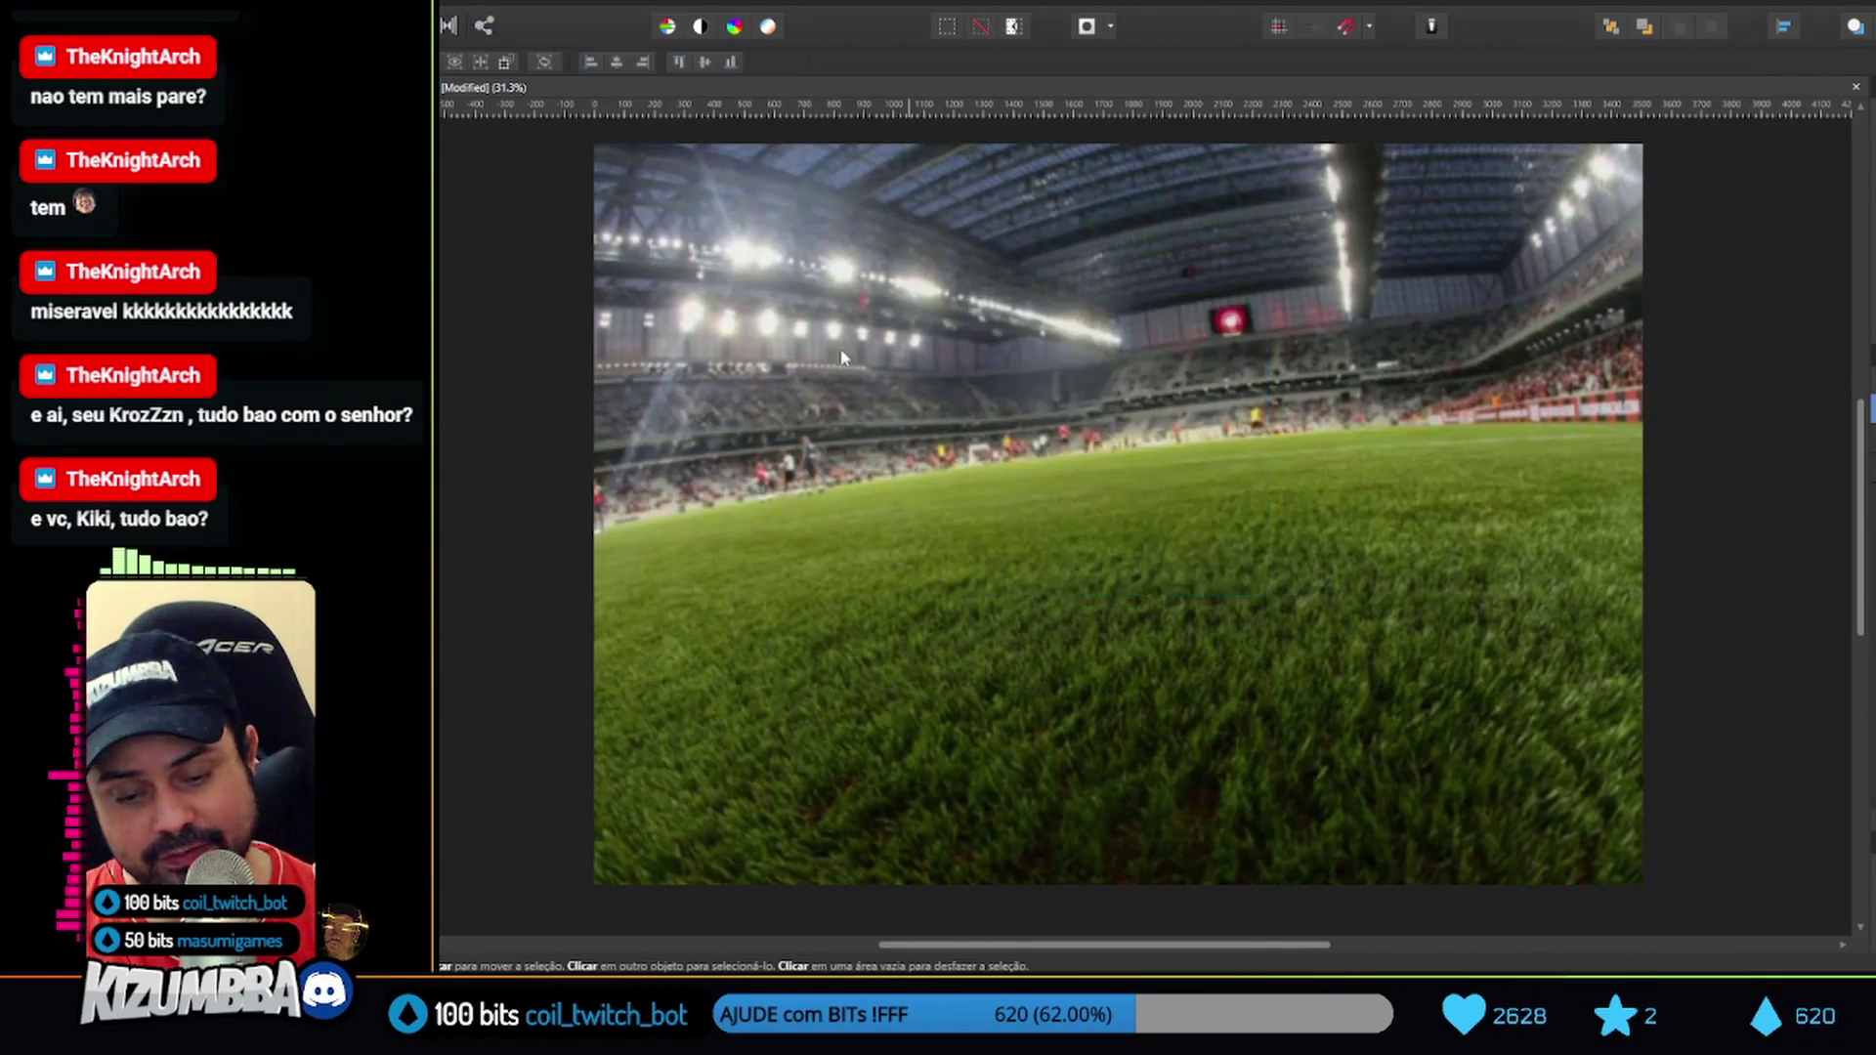
key("ctrl+o")
Bring the beer mug photo into the stadium document as its own layer
left_click(1047, 472)
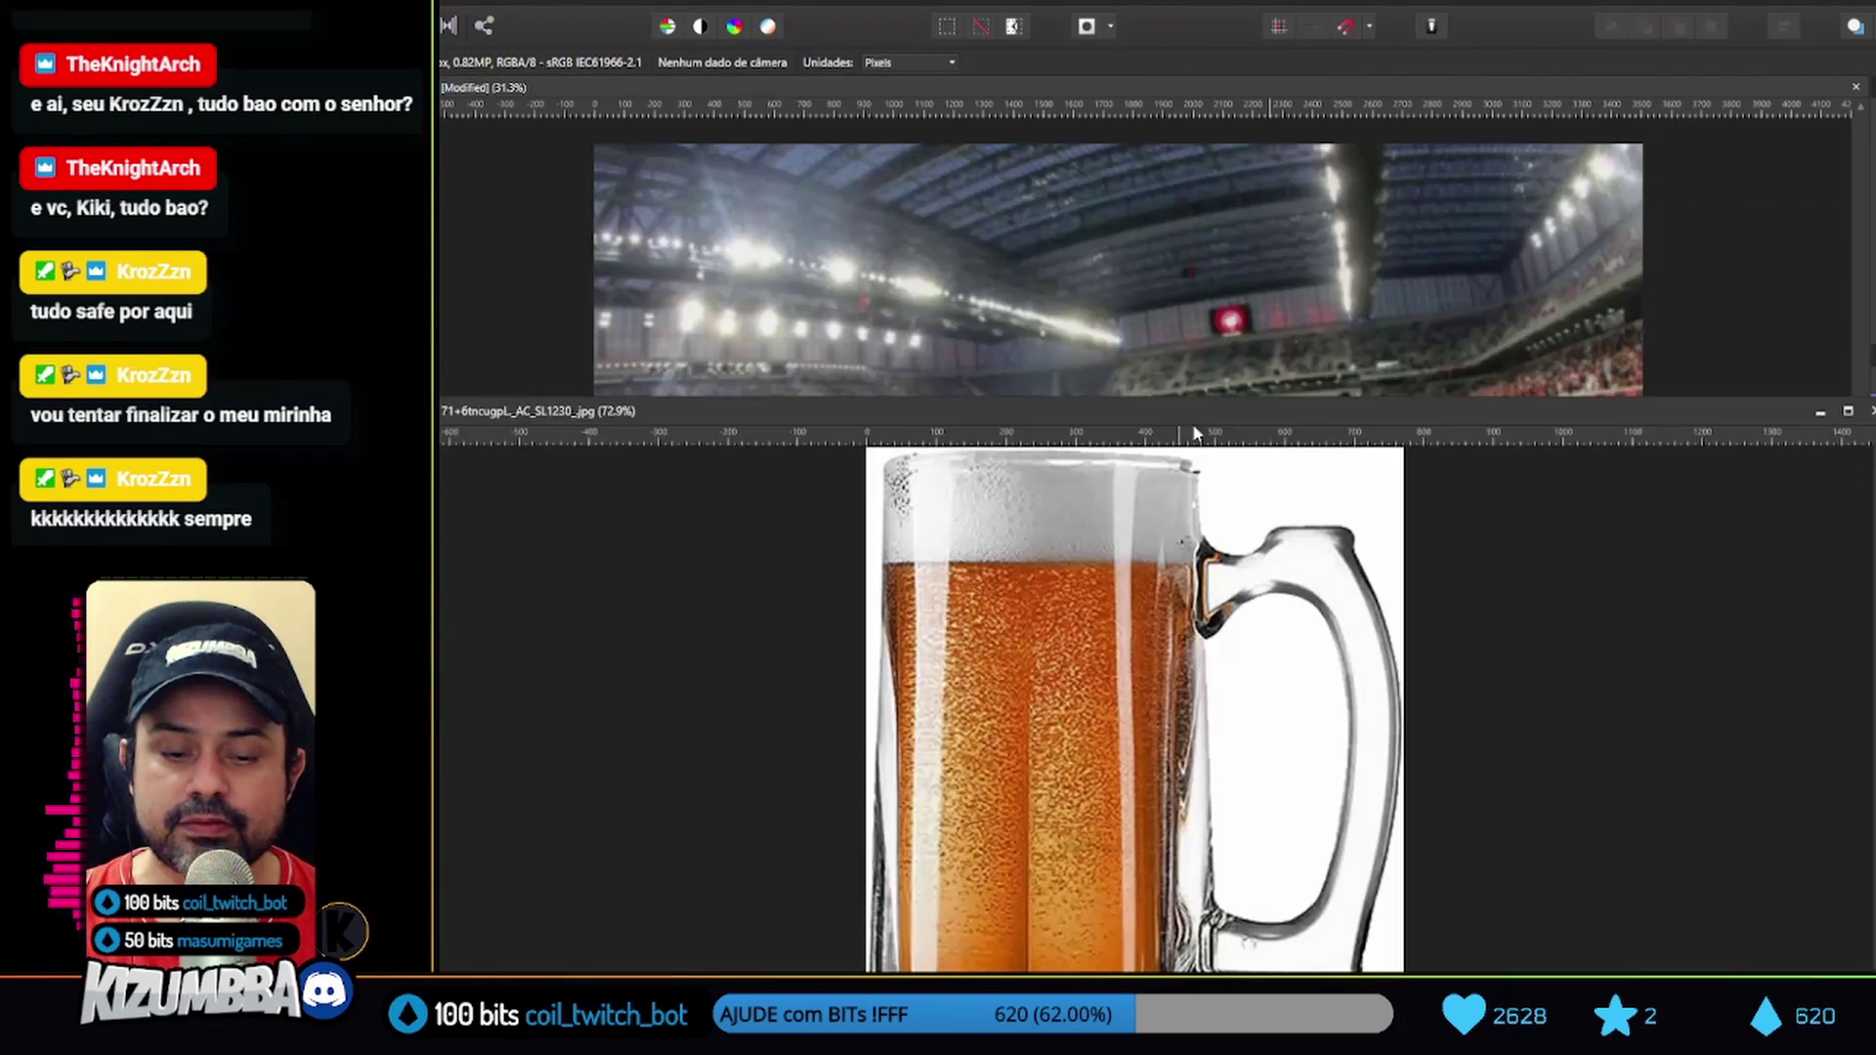
mouse_move(1192, 433)
left_mouse_down()
mouse_move(1101, 301)
mouse_move(1076, 520)
left_mouse_up()
right_click(1837, 430)
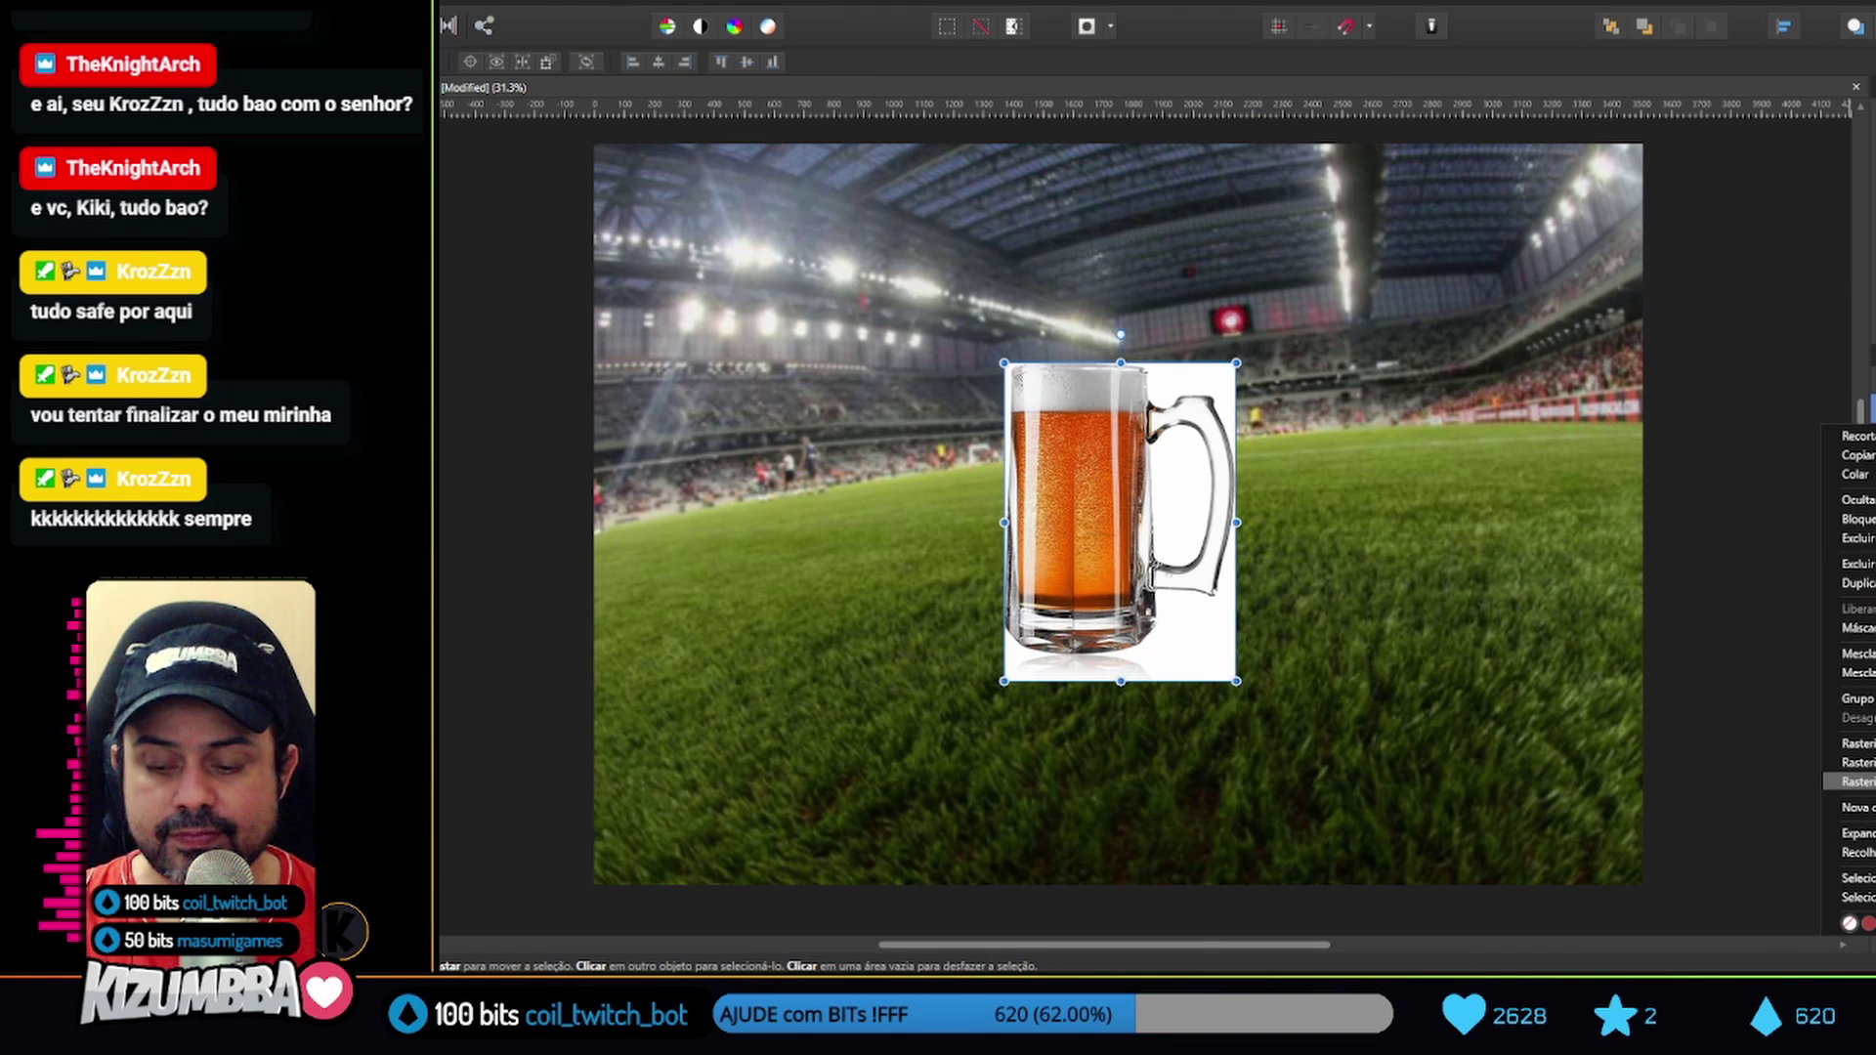
scroll(1113, 481, "up", 3)
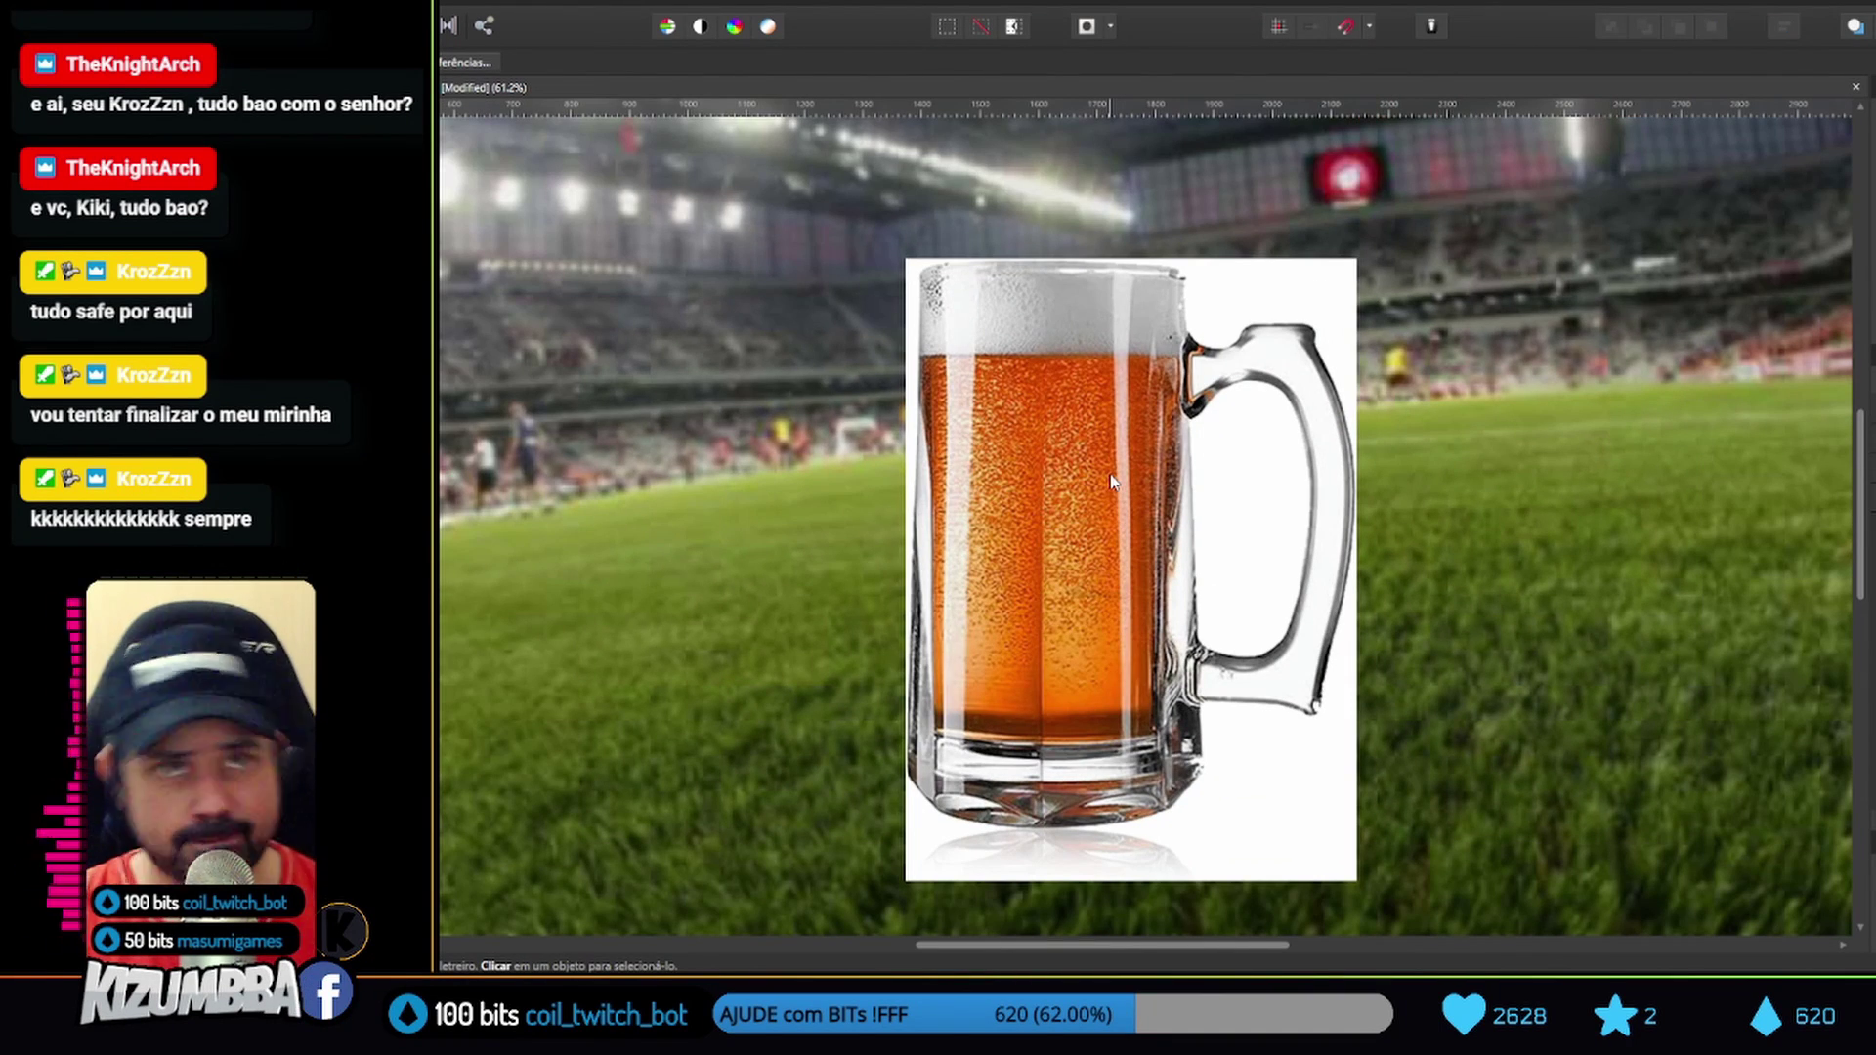
Delete the mug's white background with Flood Select, cleaning leftovers with the Selection Brush
key("w")
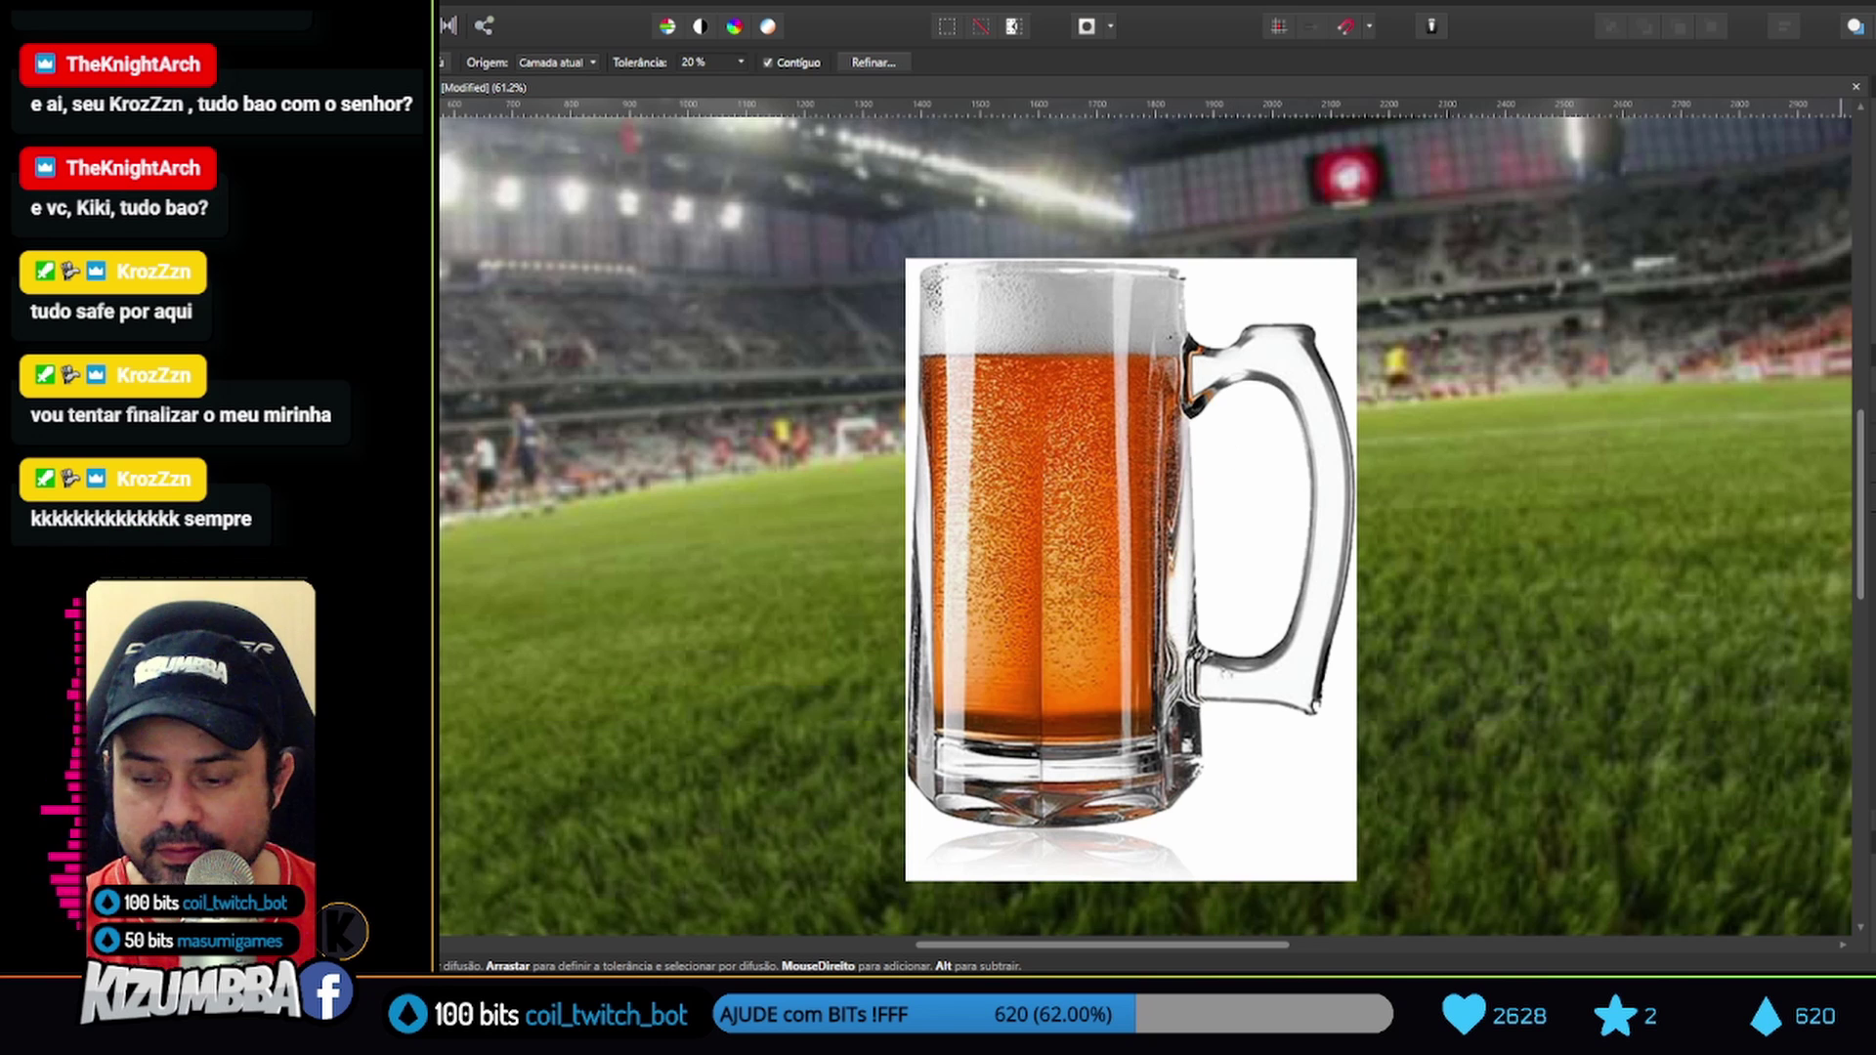
key("Delete")
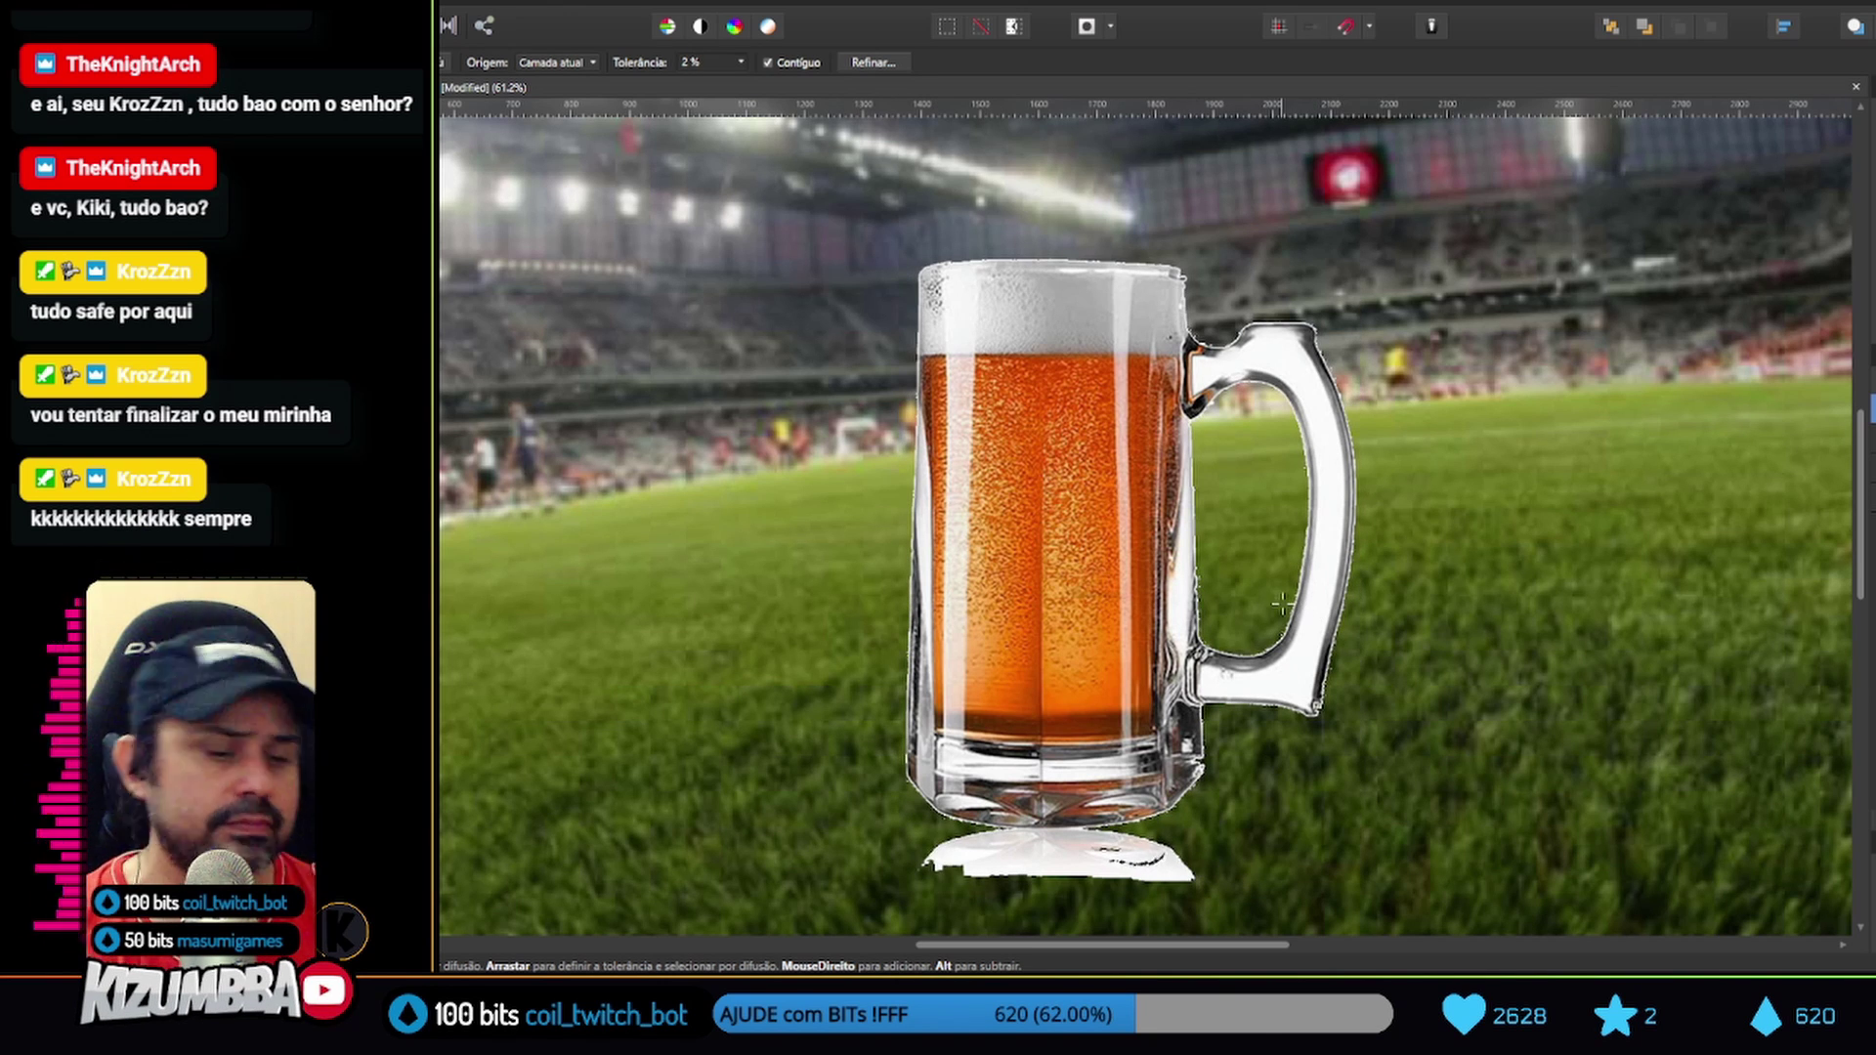
key("w")
left_click_drag(1153, 860, 1255, 819)
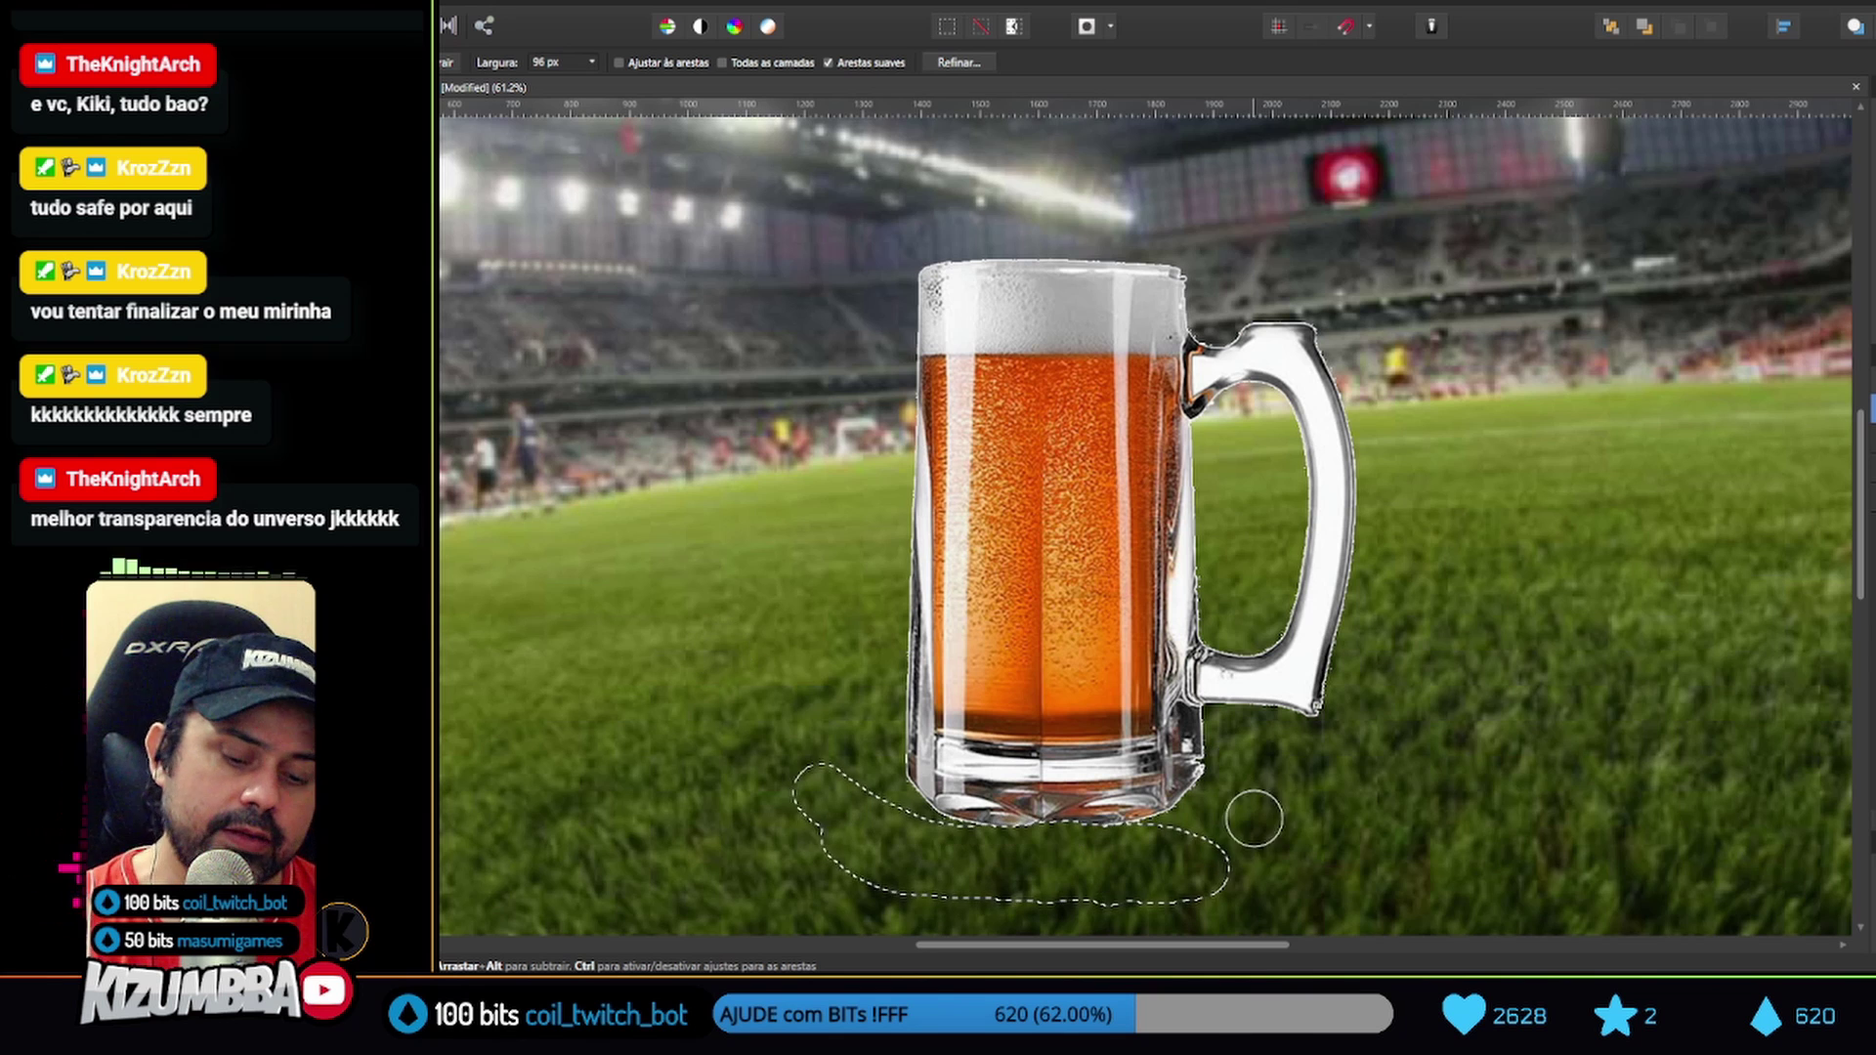
key("Delete")
key("w")
left_click(813, 308)
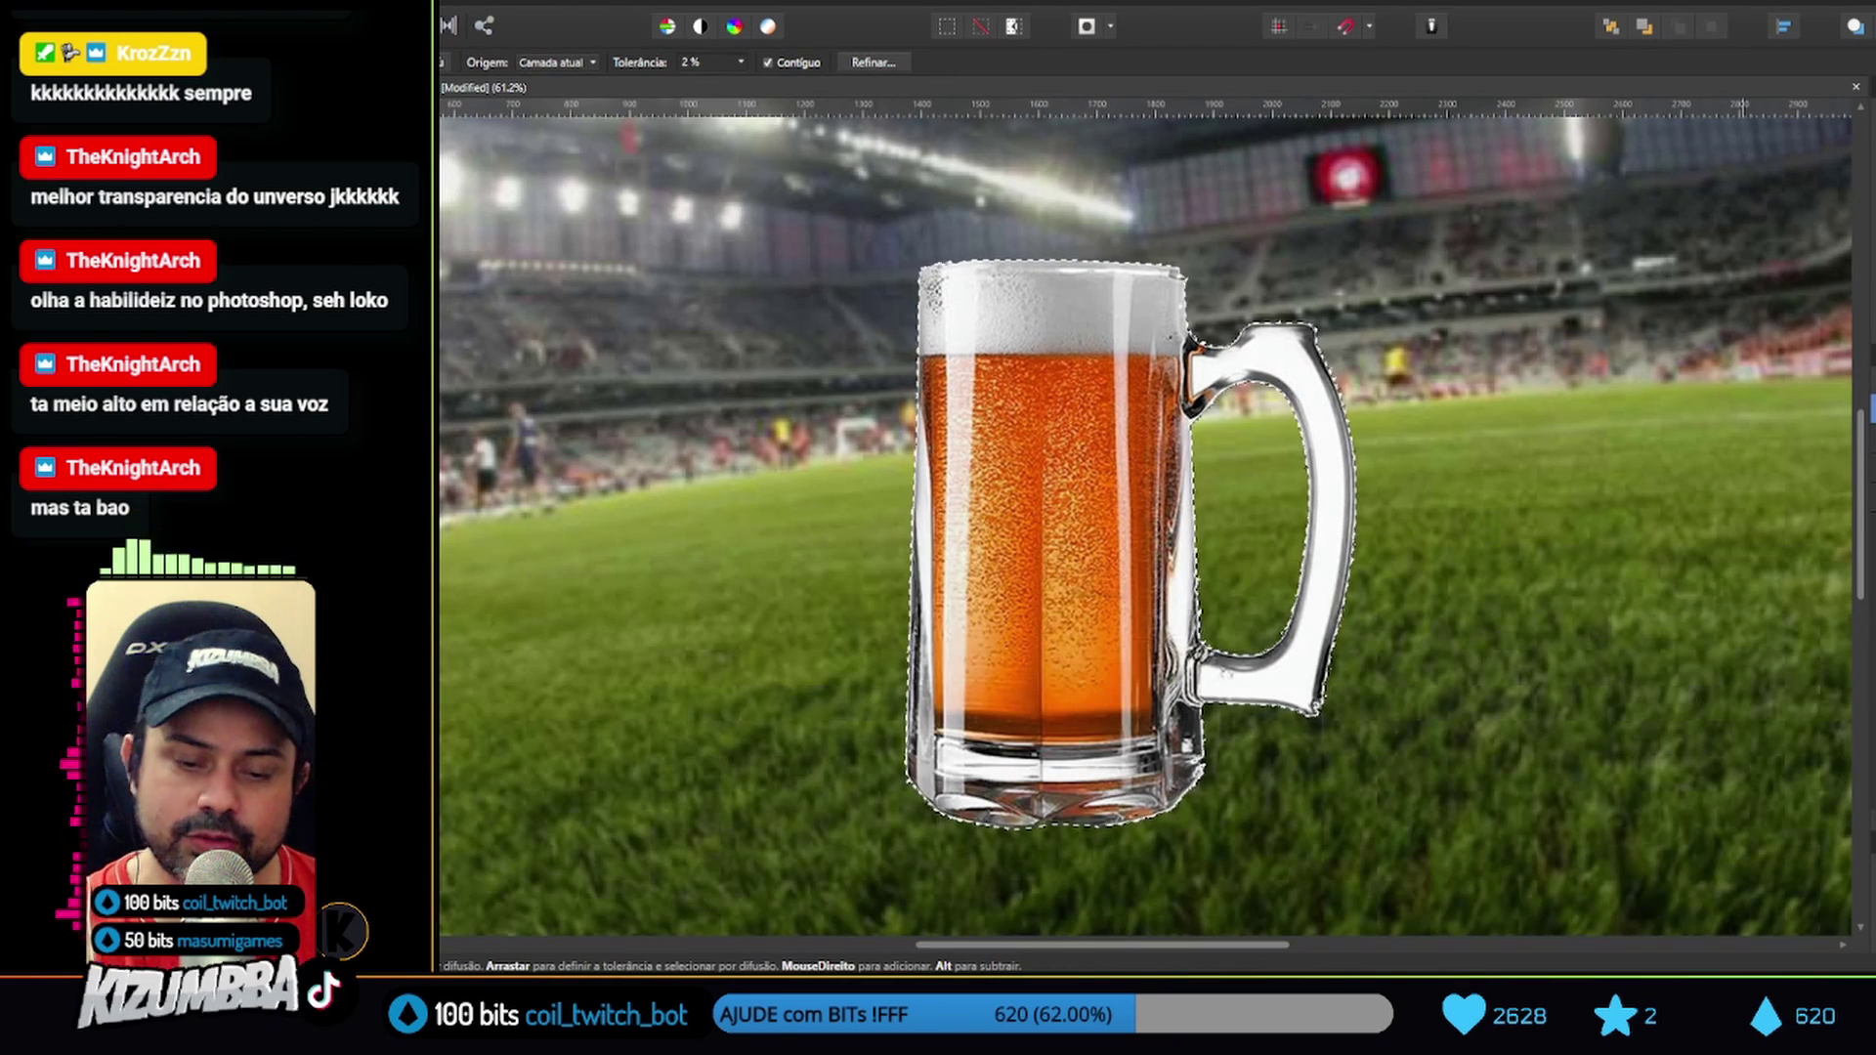
Try out Grow/Shrink radius values on the mug selection without applying them
left_click(459, 2)
left_click(630, 295)
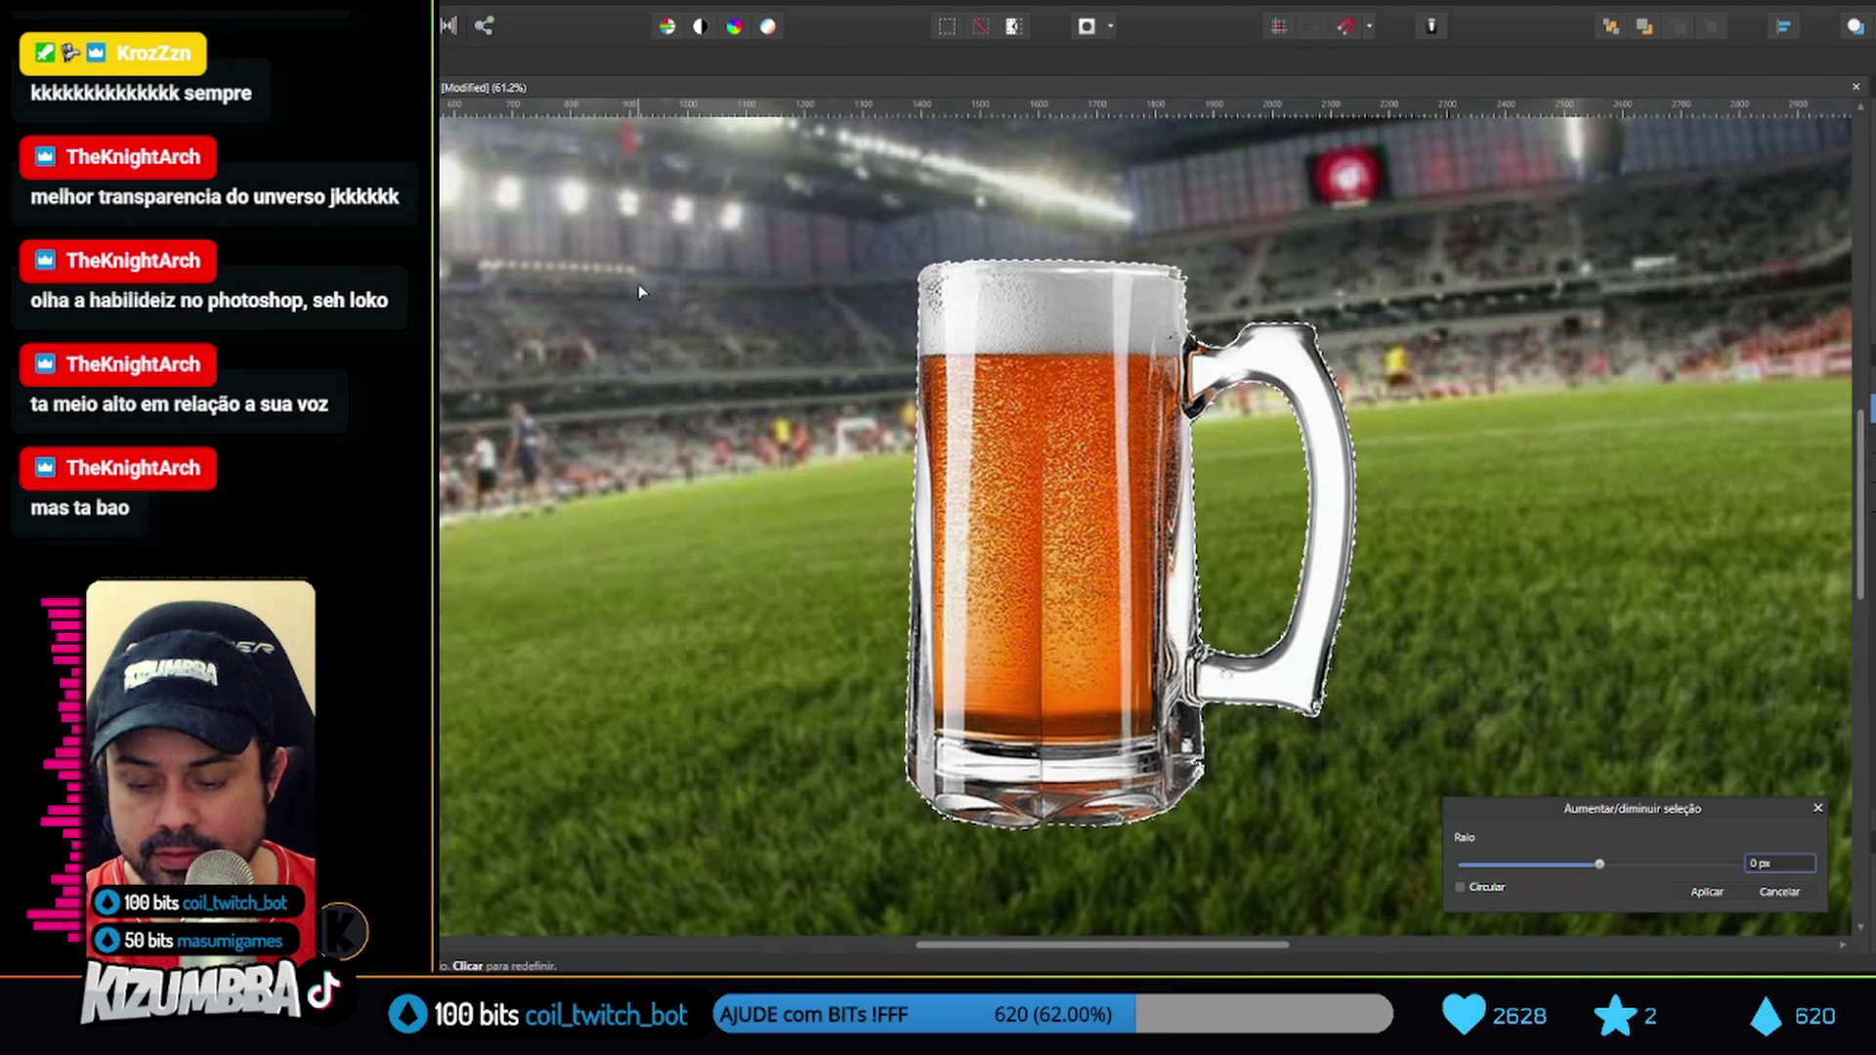
left_click_drag(1593, 870, 1601, 874)
left_click(1771, 864)
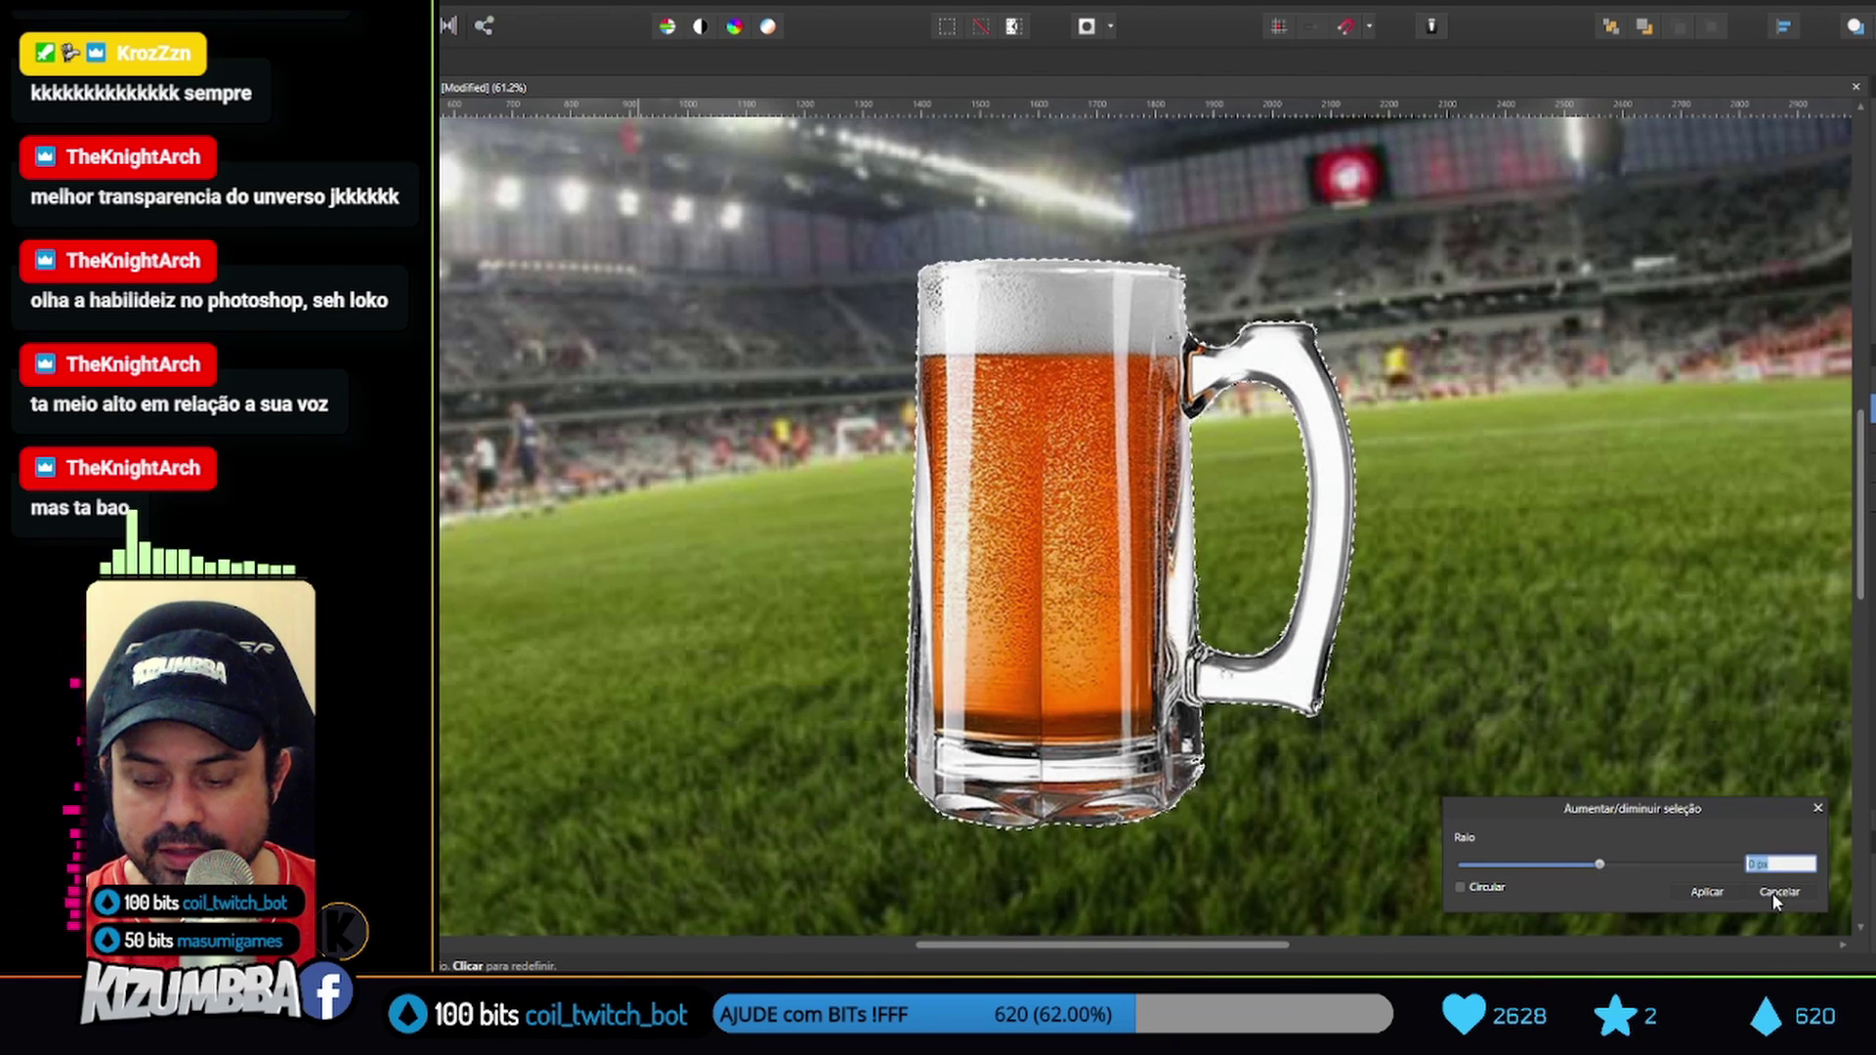
key("BackSpace")
left_click(1708, 892)
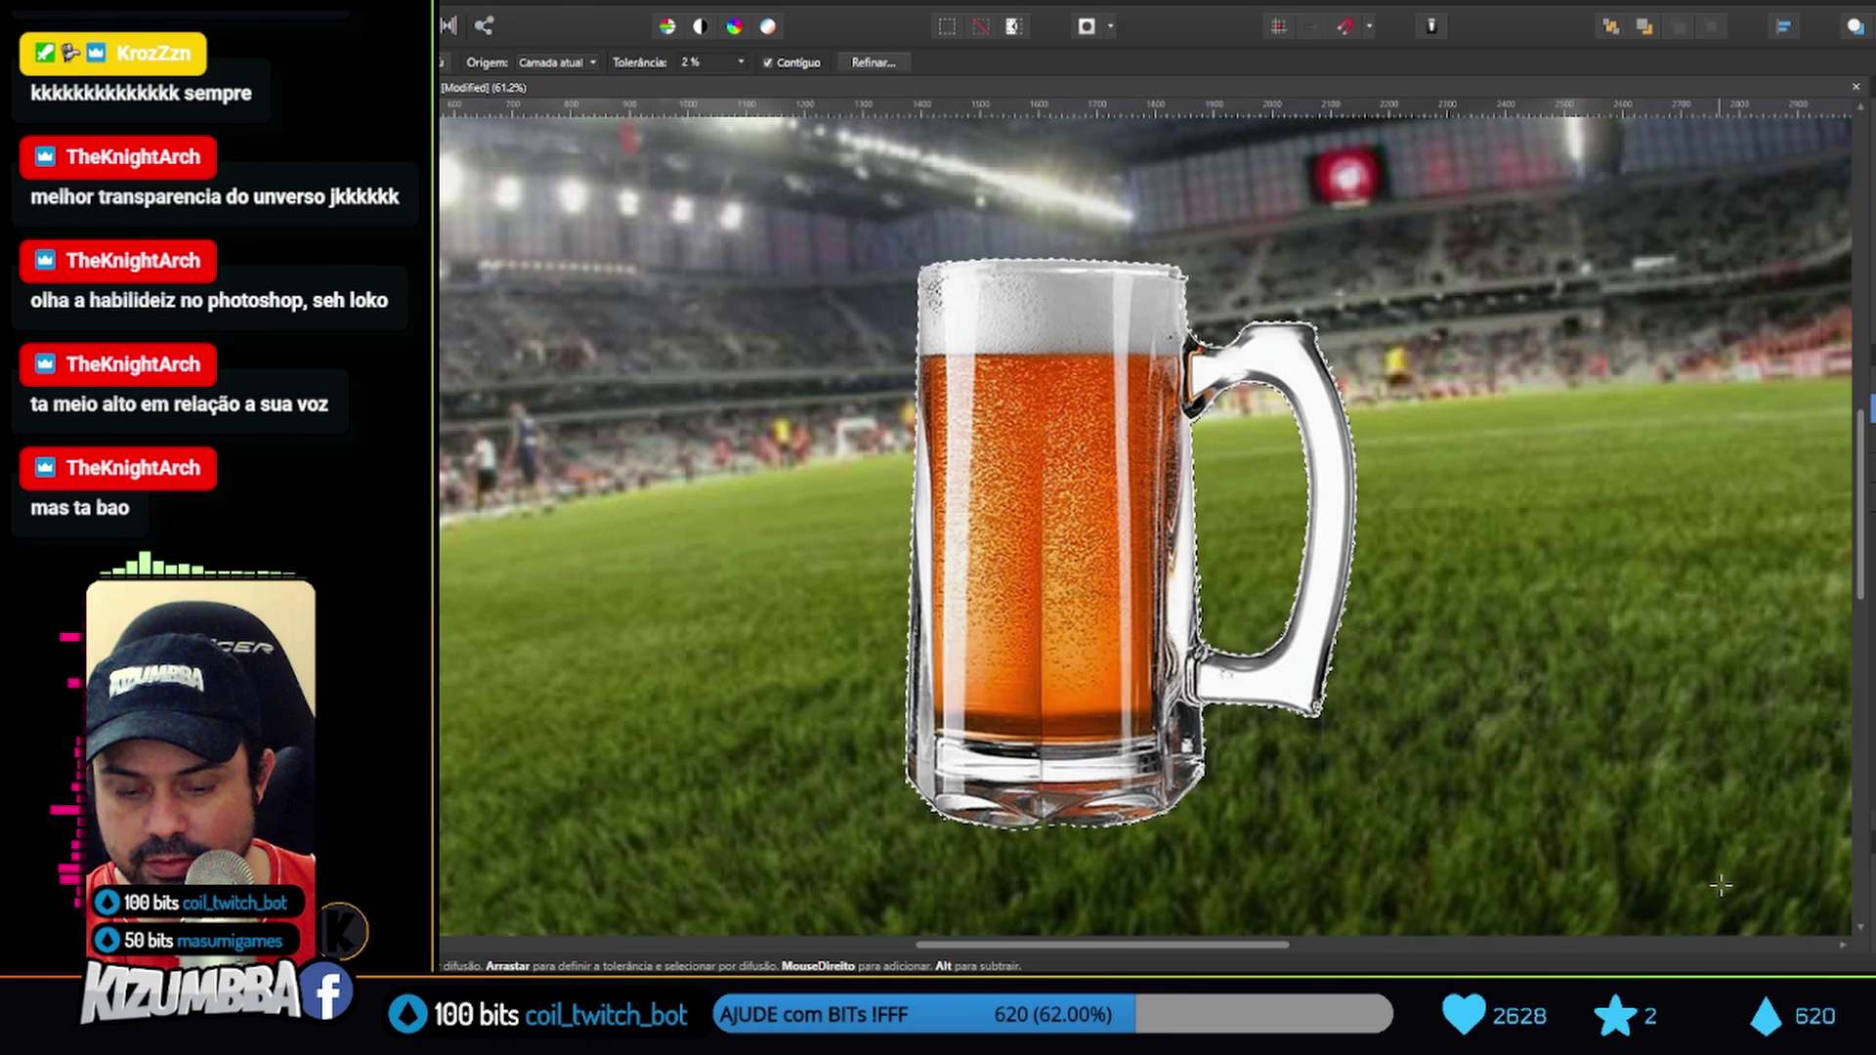
left_click(469, 2)
left_click(561, 302)
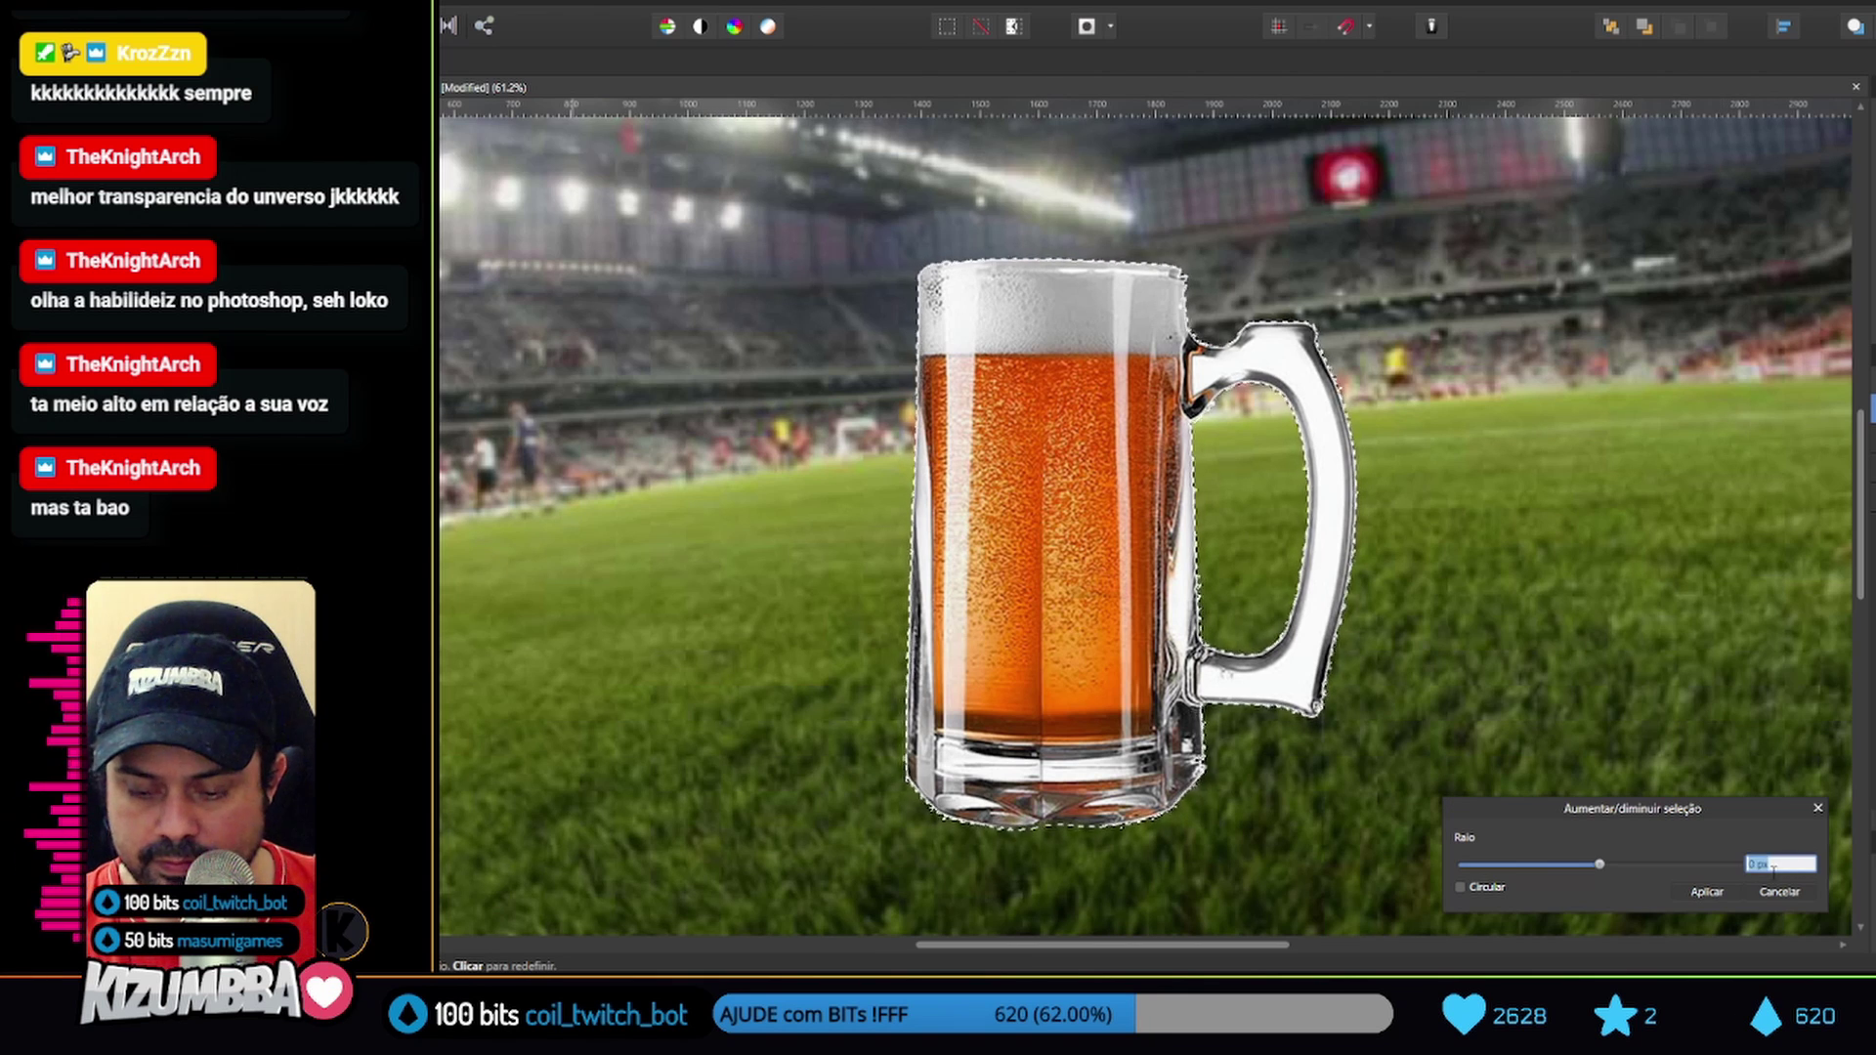
type("-1")
key("Return")
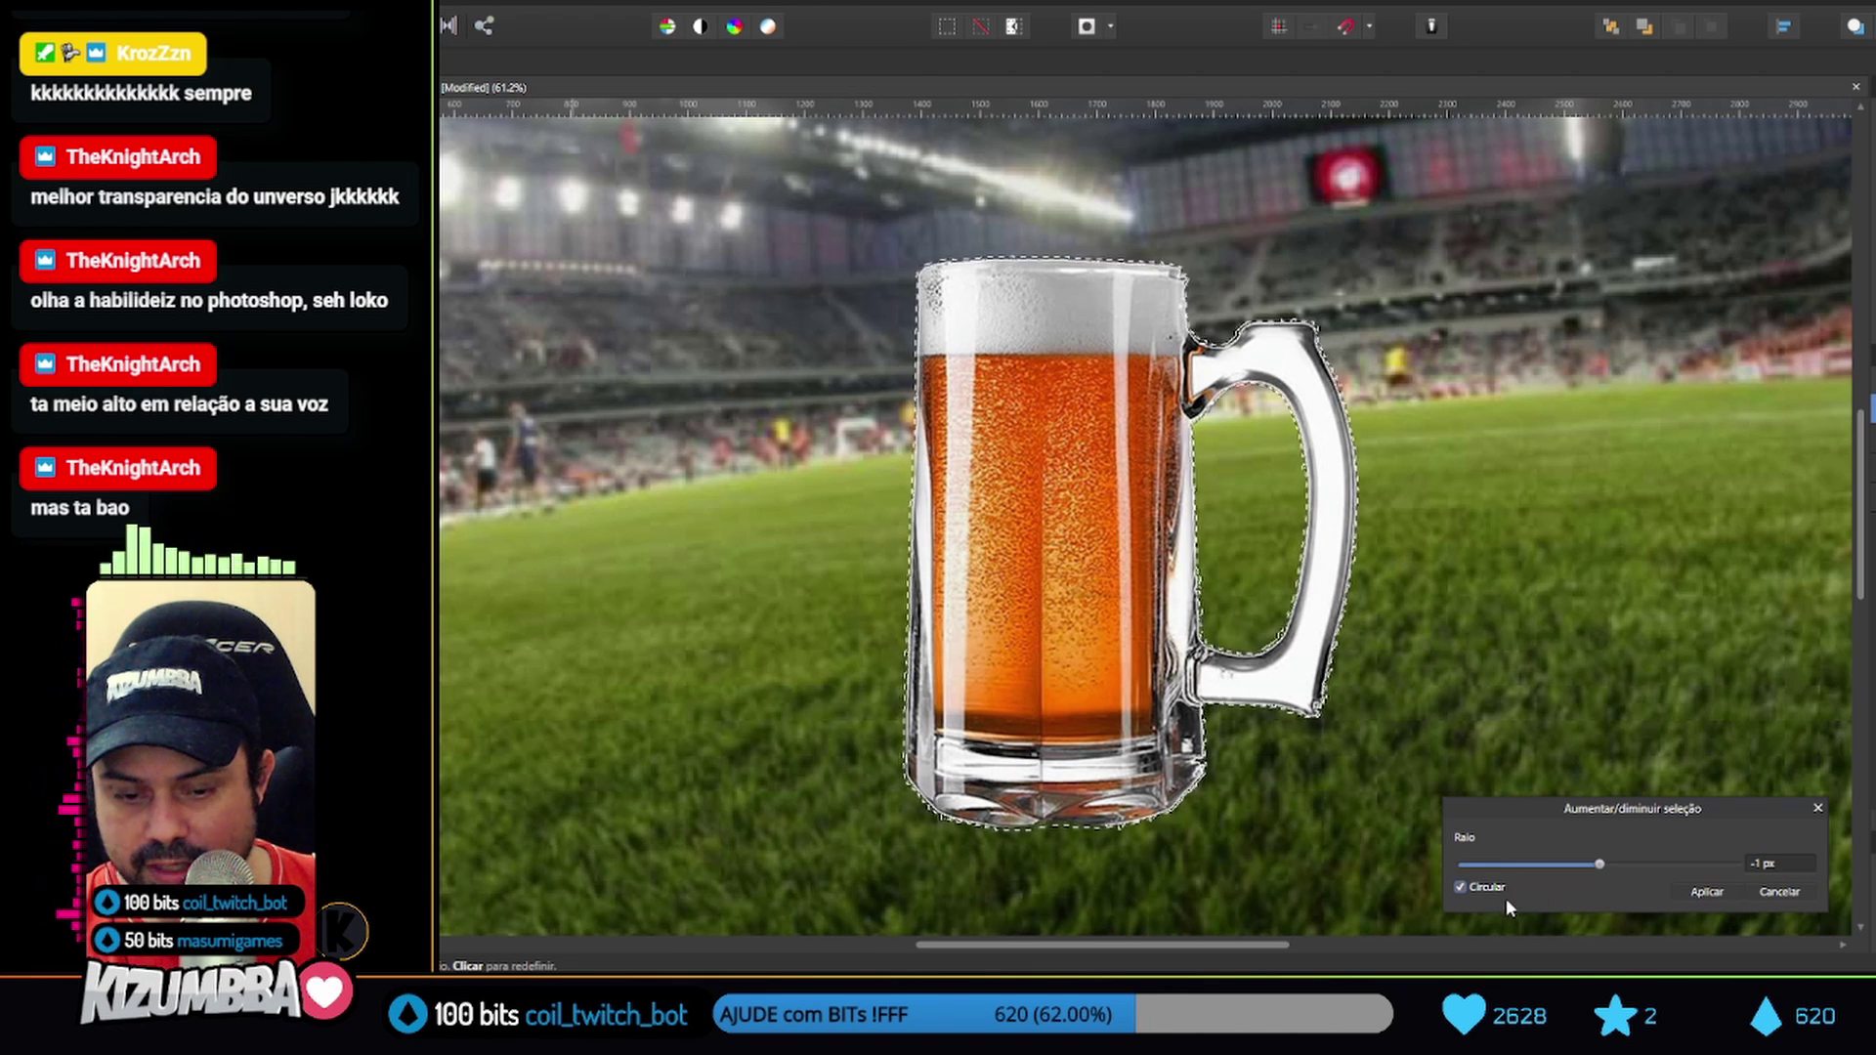
left_click_drag(1600, 866, 1603, 868)
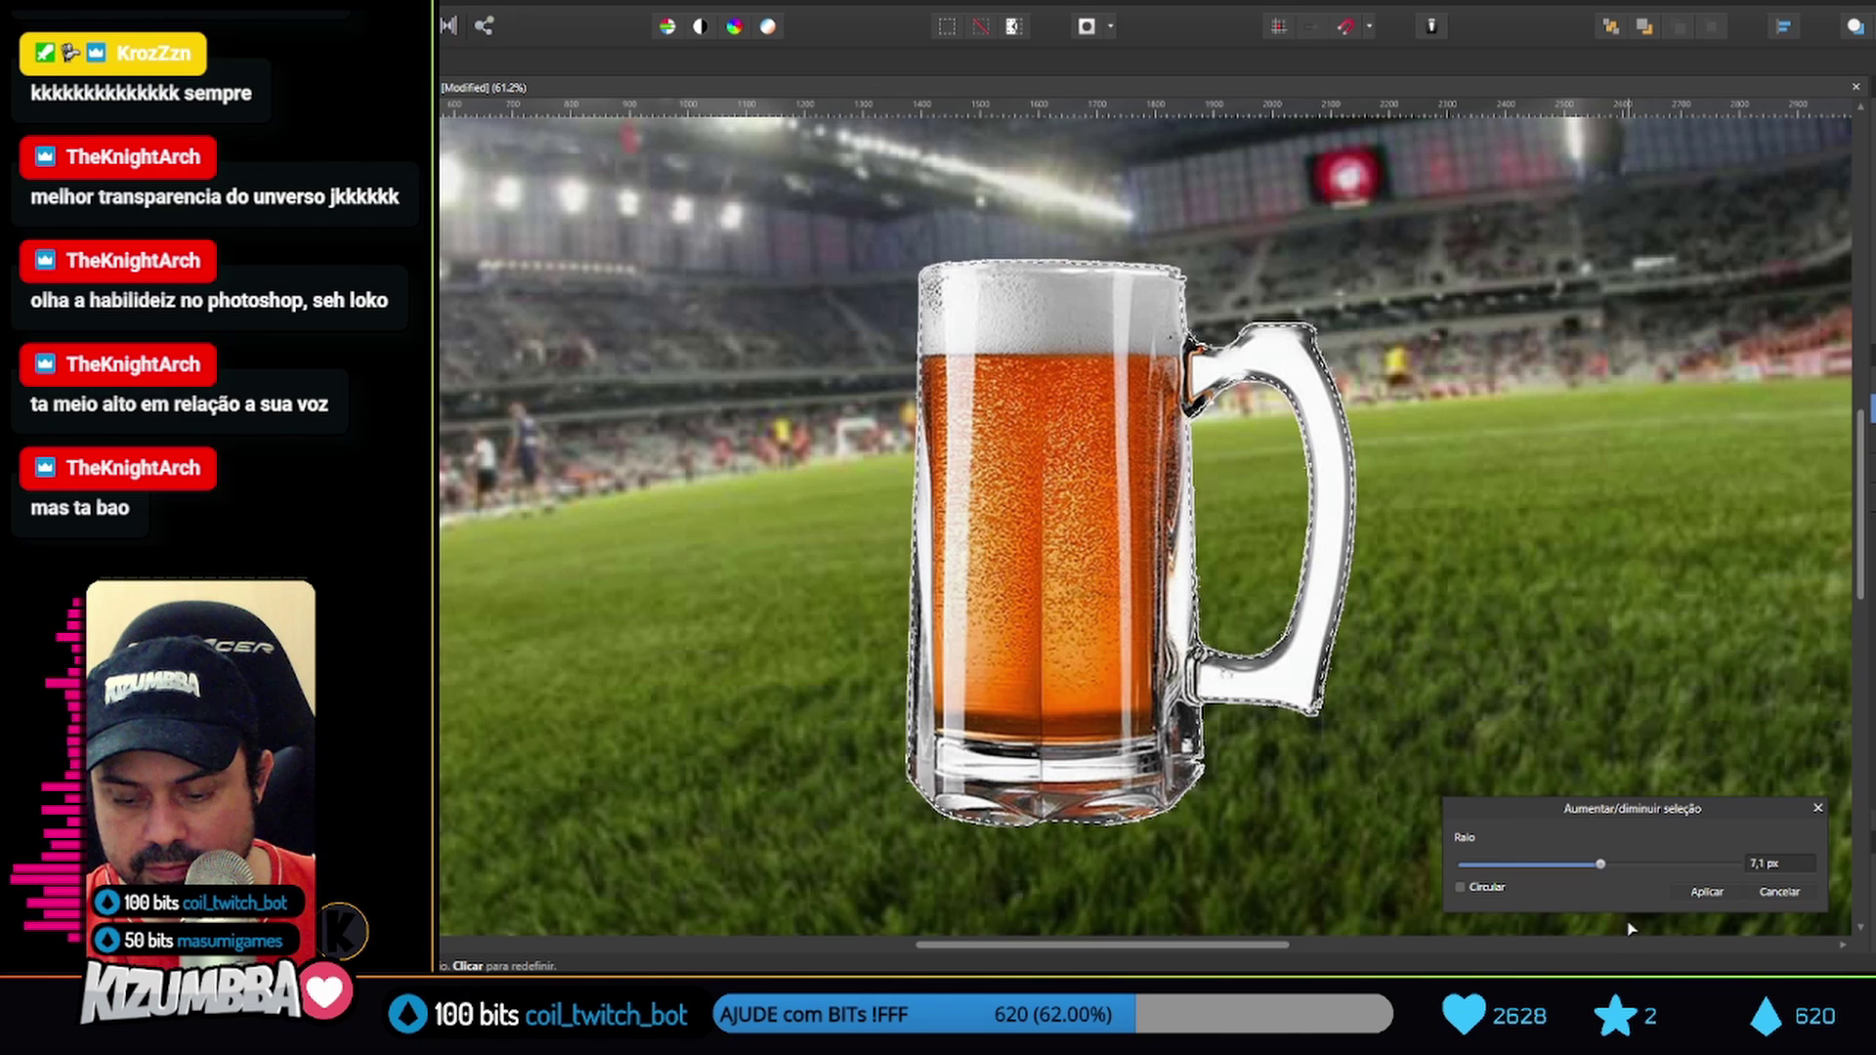
left_click(1768, 860)
left_click(1707, 892)
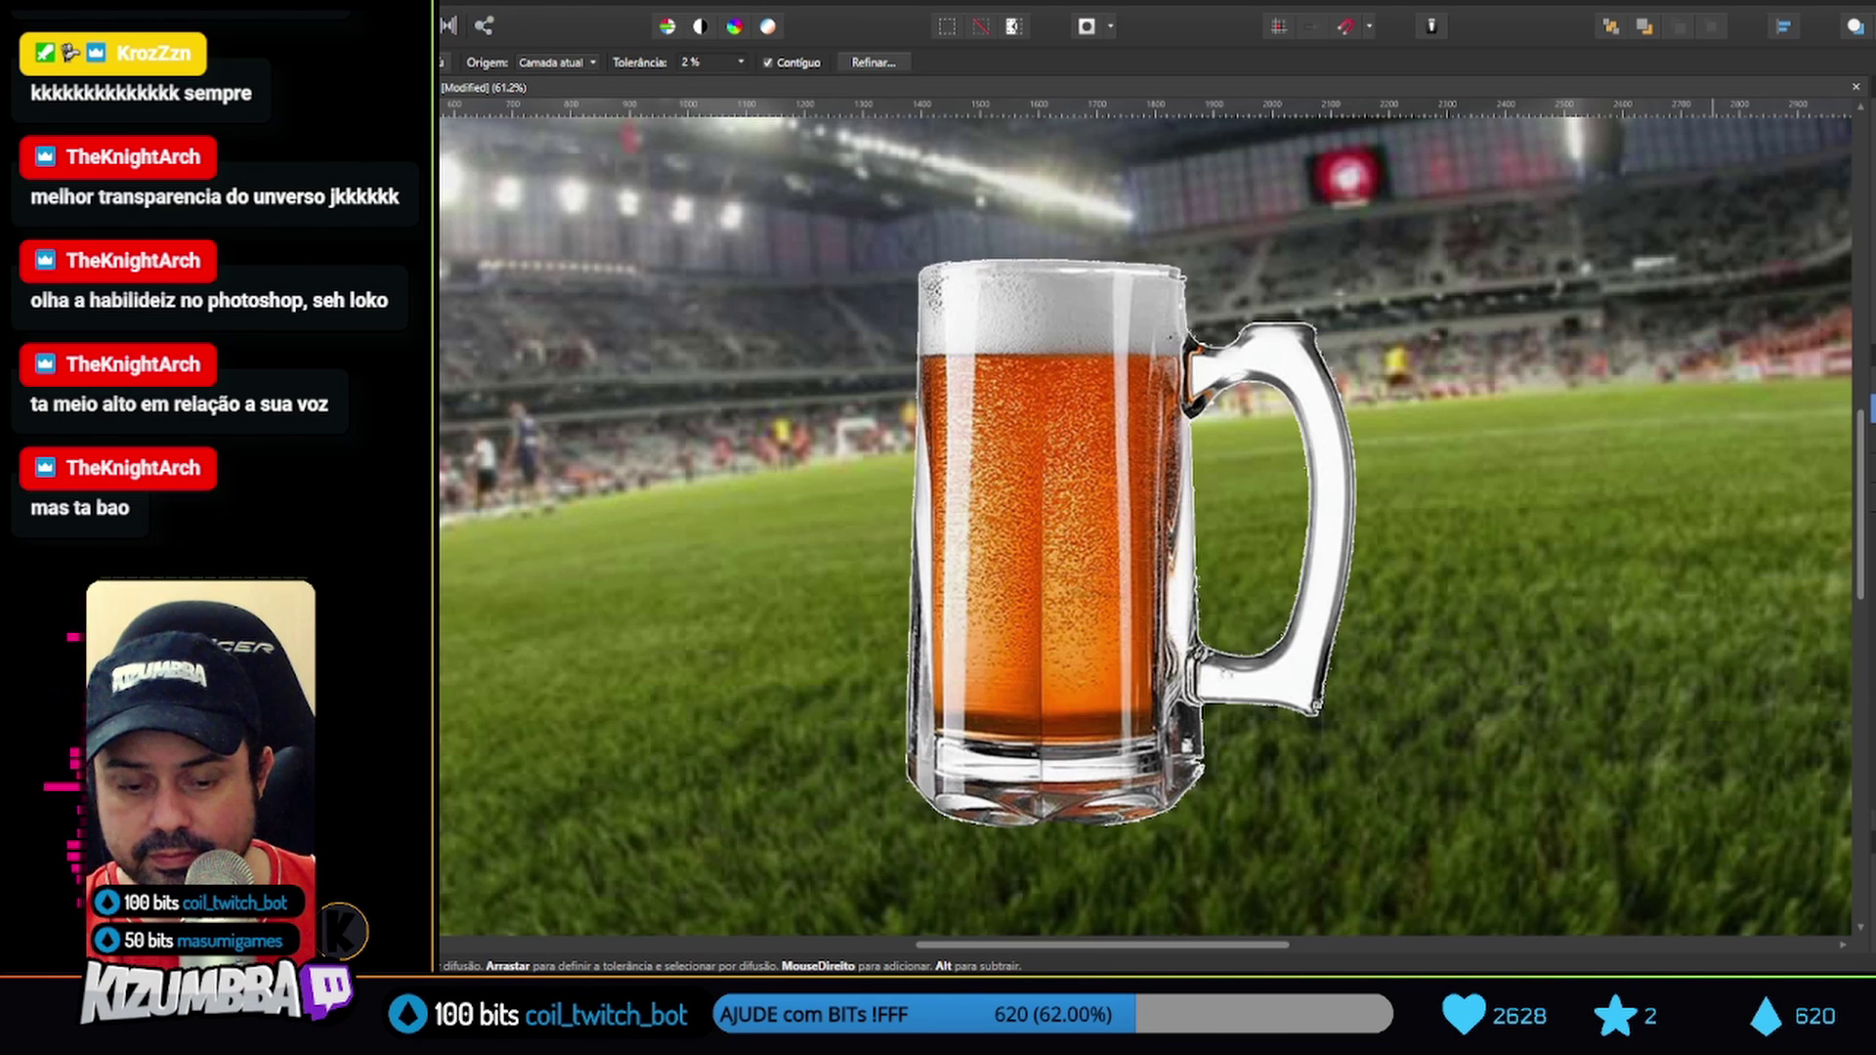
Apply a Grow/Shrink radius of 2 to the mug's selection
left_click(698, 3)
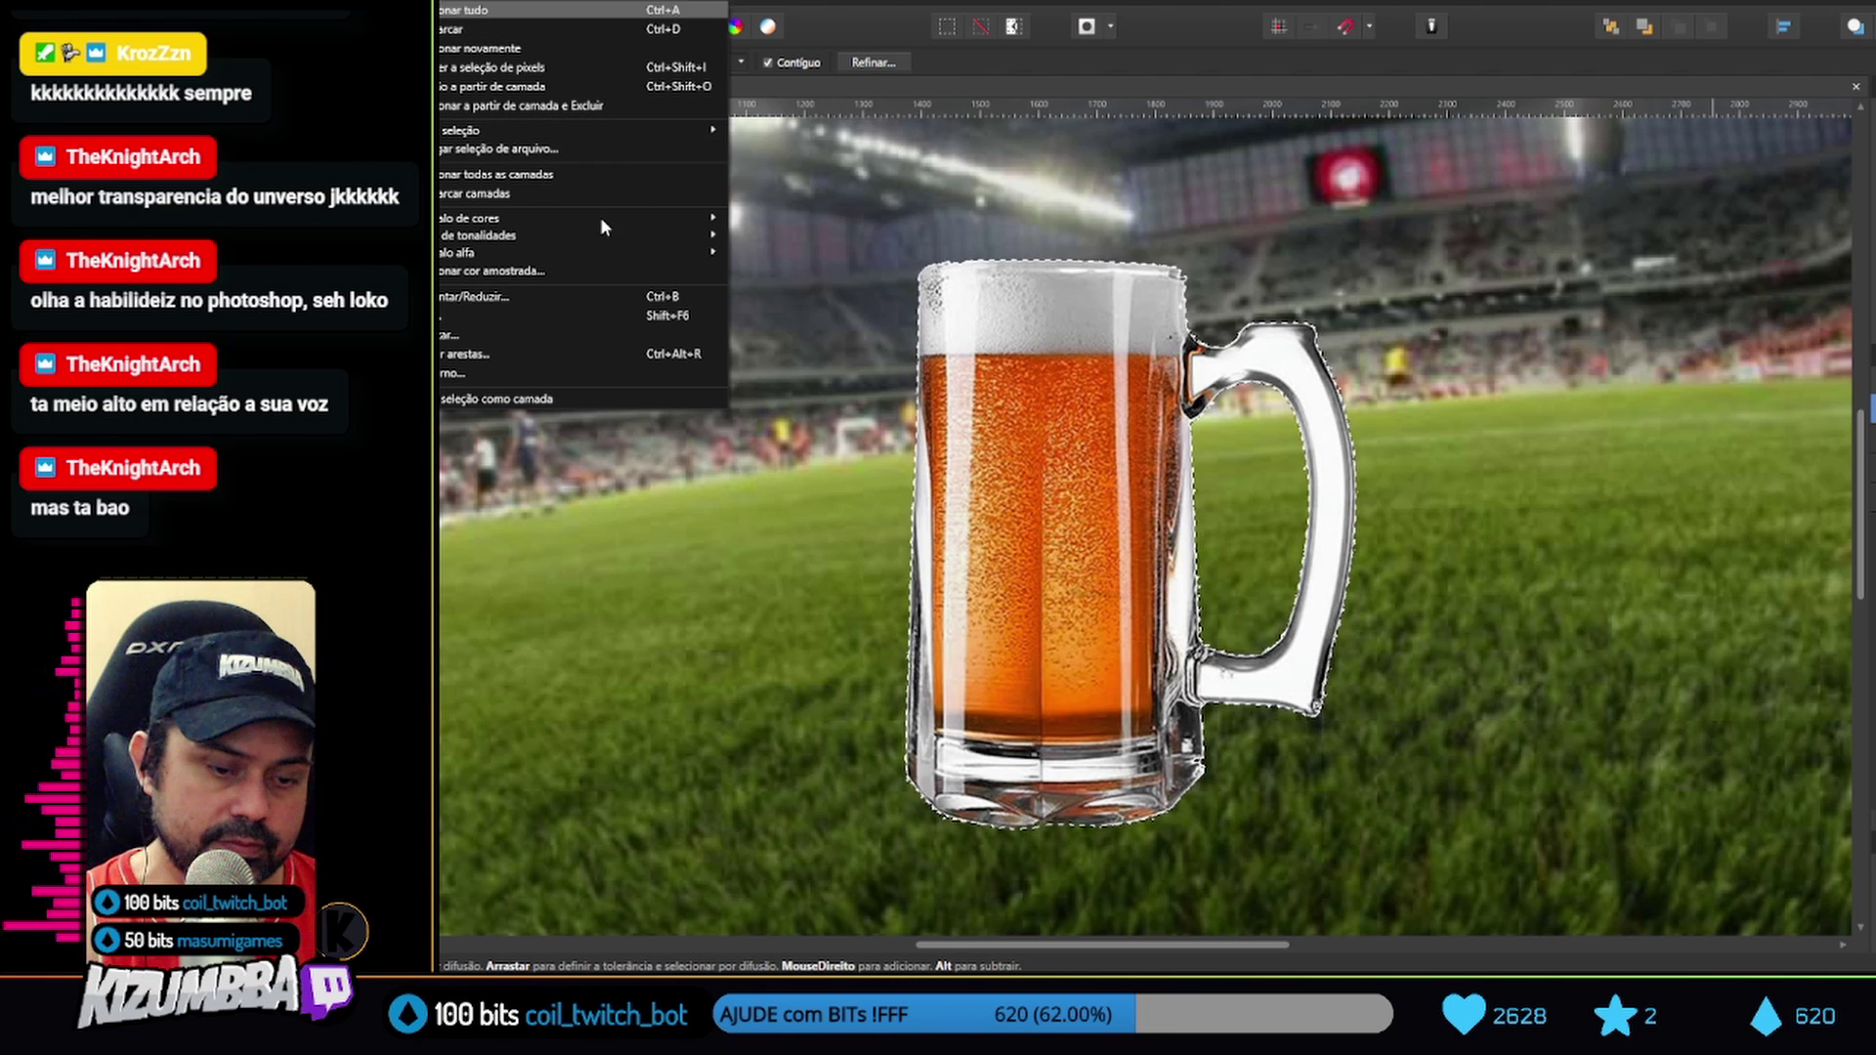
left_click(721, 297)
left_click_drag(1591, 866, 1608, 867)
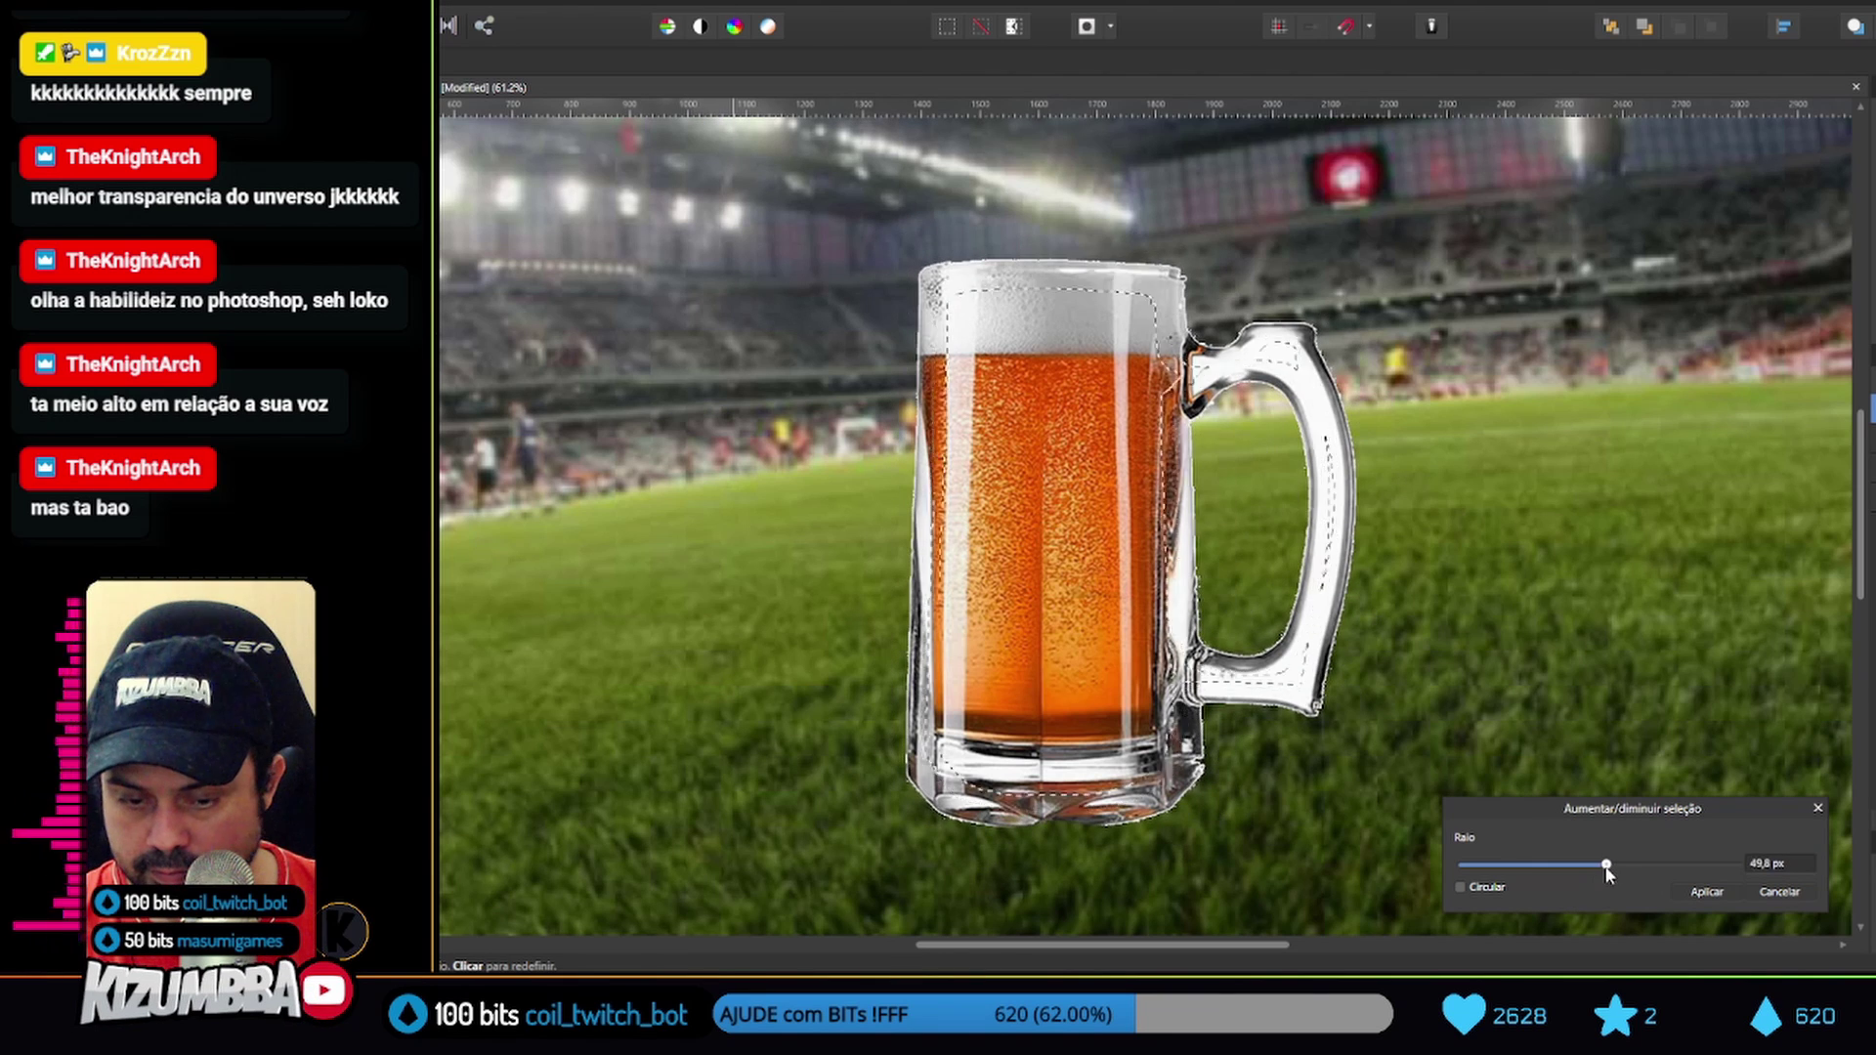
left_click(1707, 891)
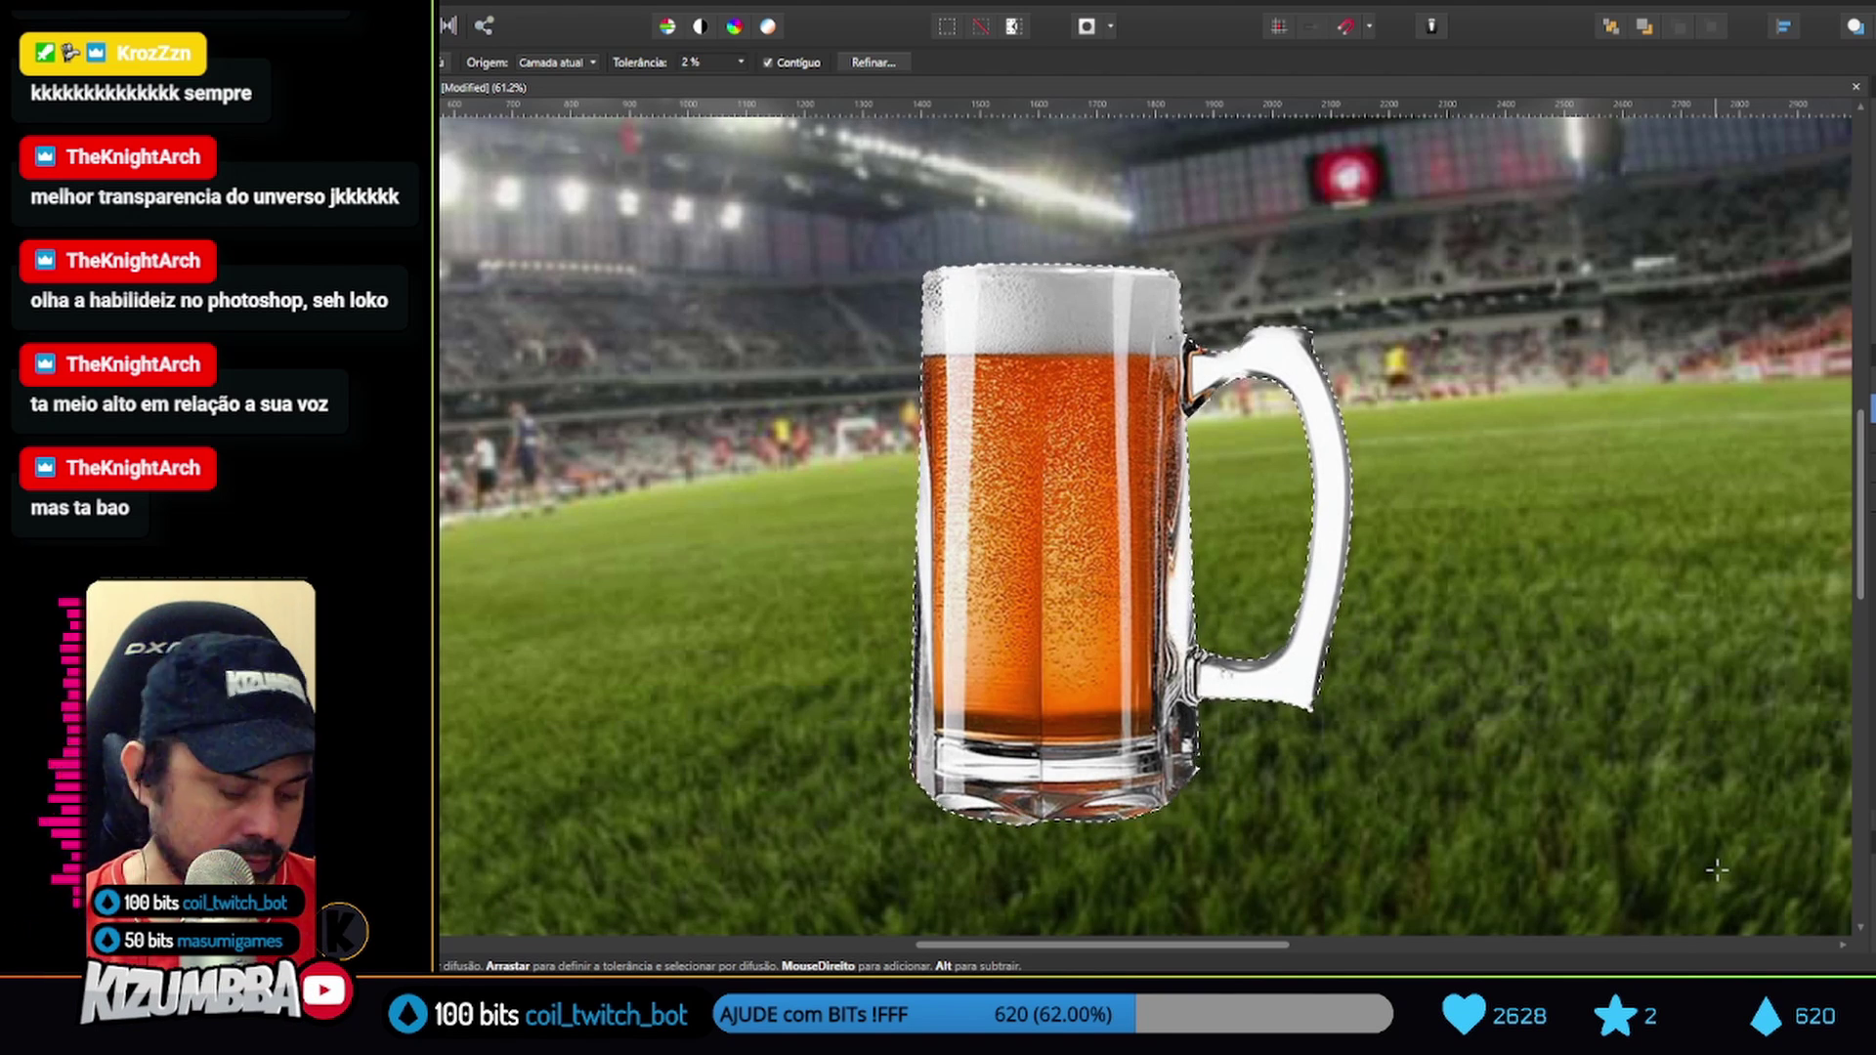
left_click(698, 3)
left_click(721, 297)
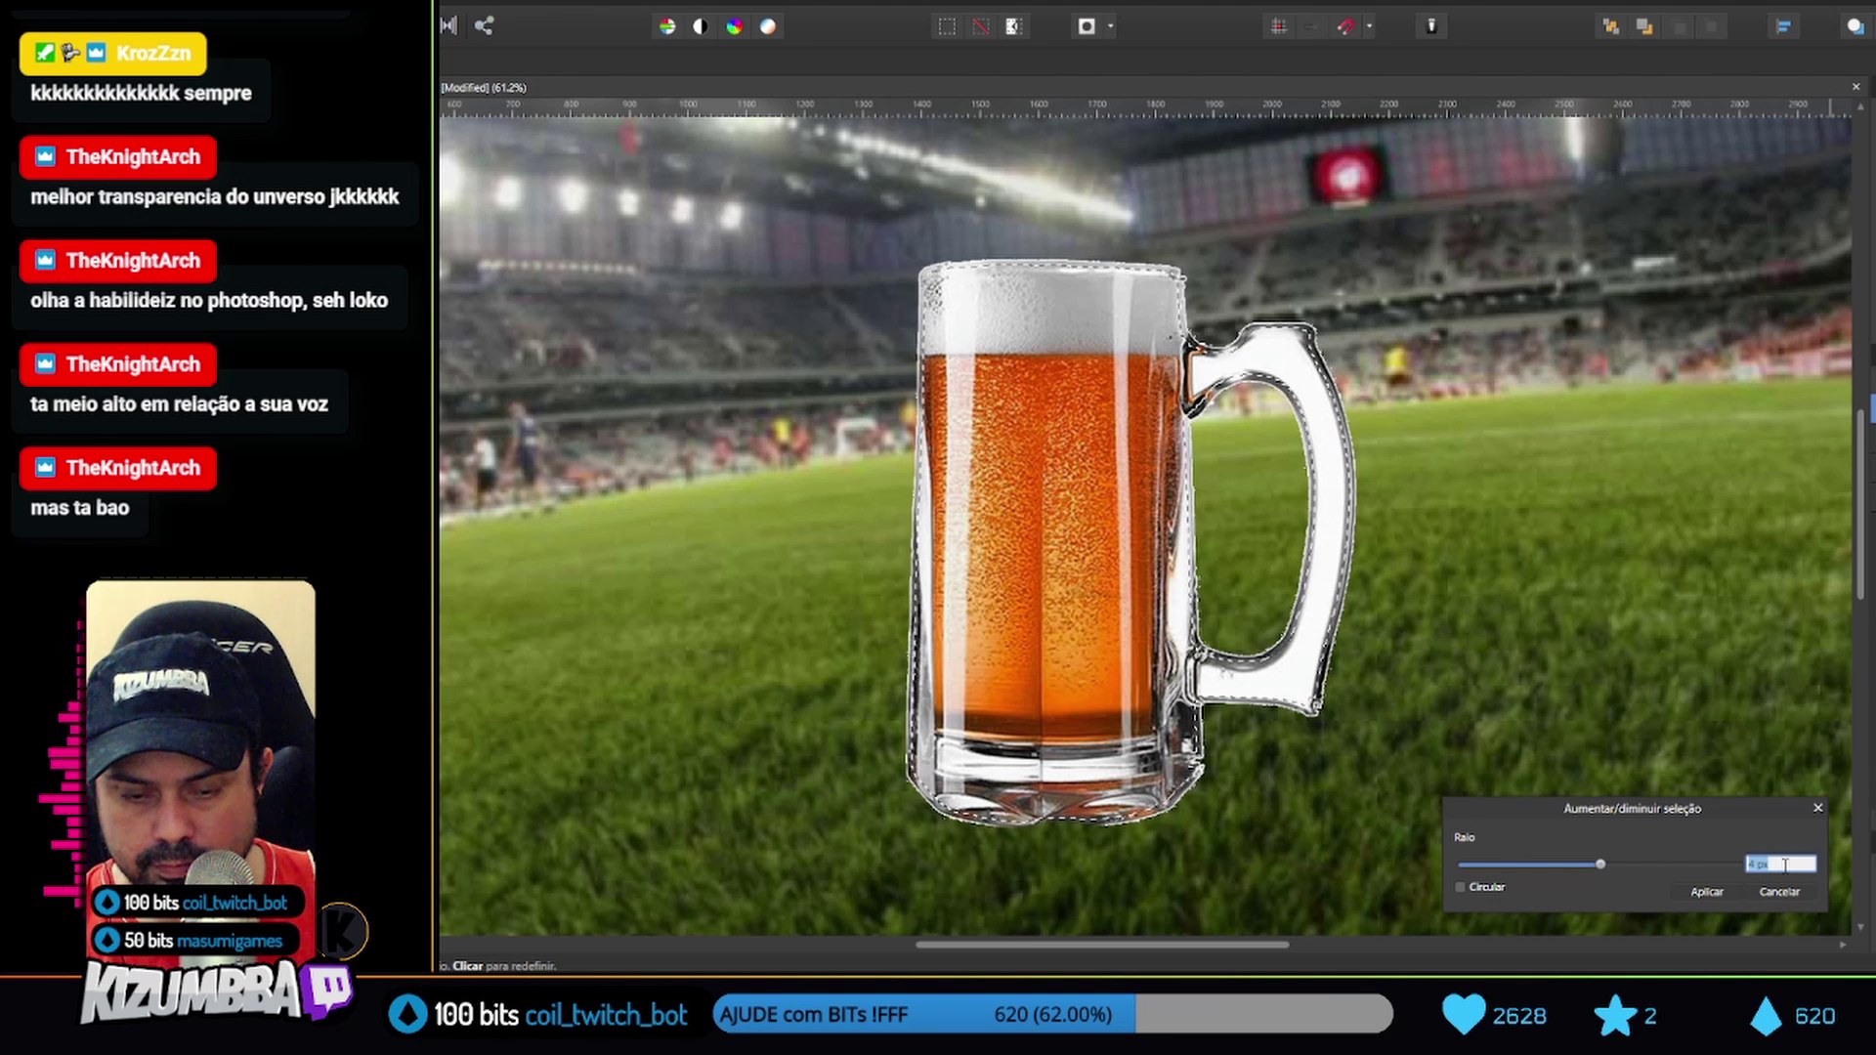
type("2")
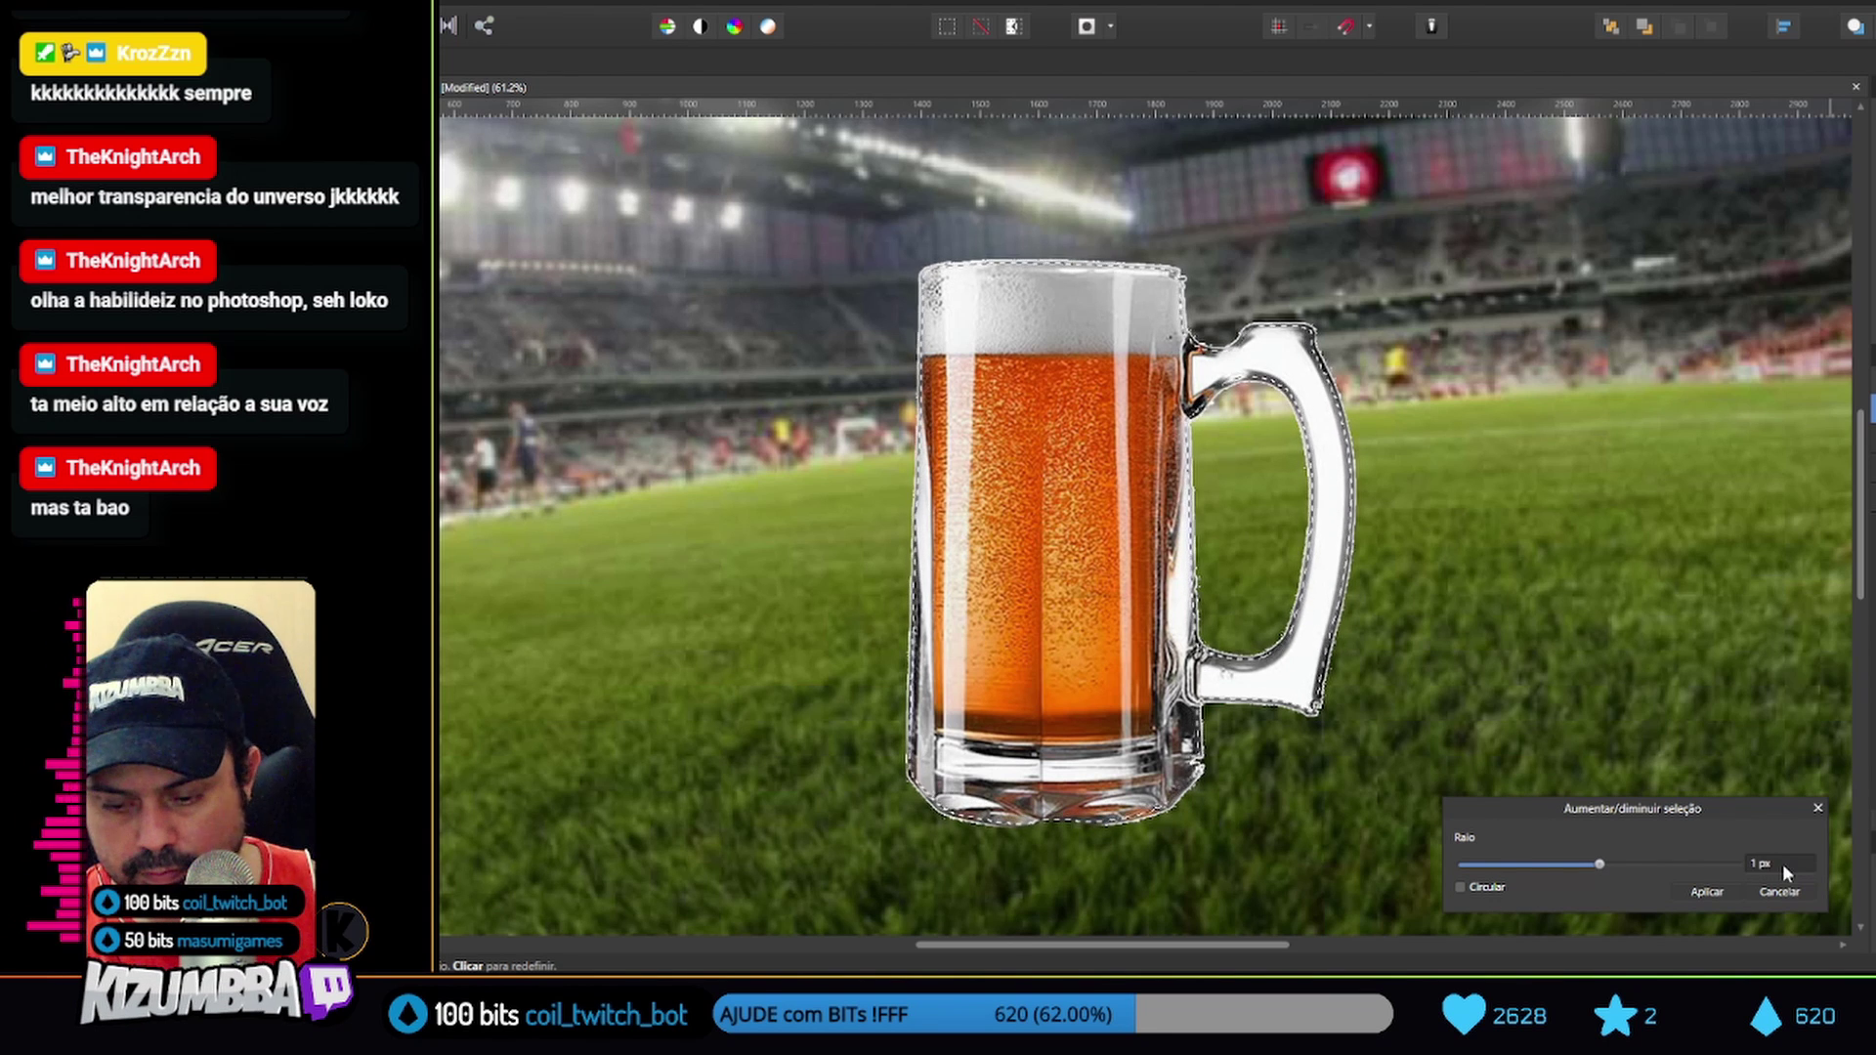
left_click(1707, 891)
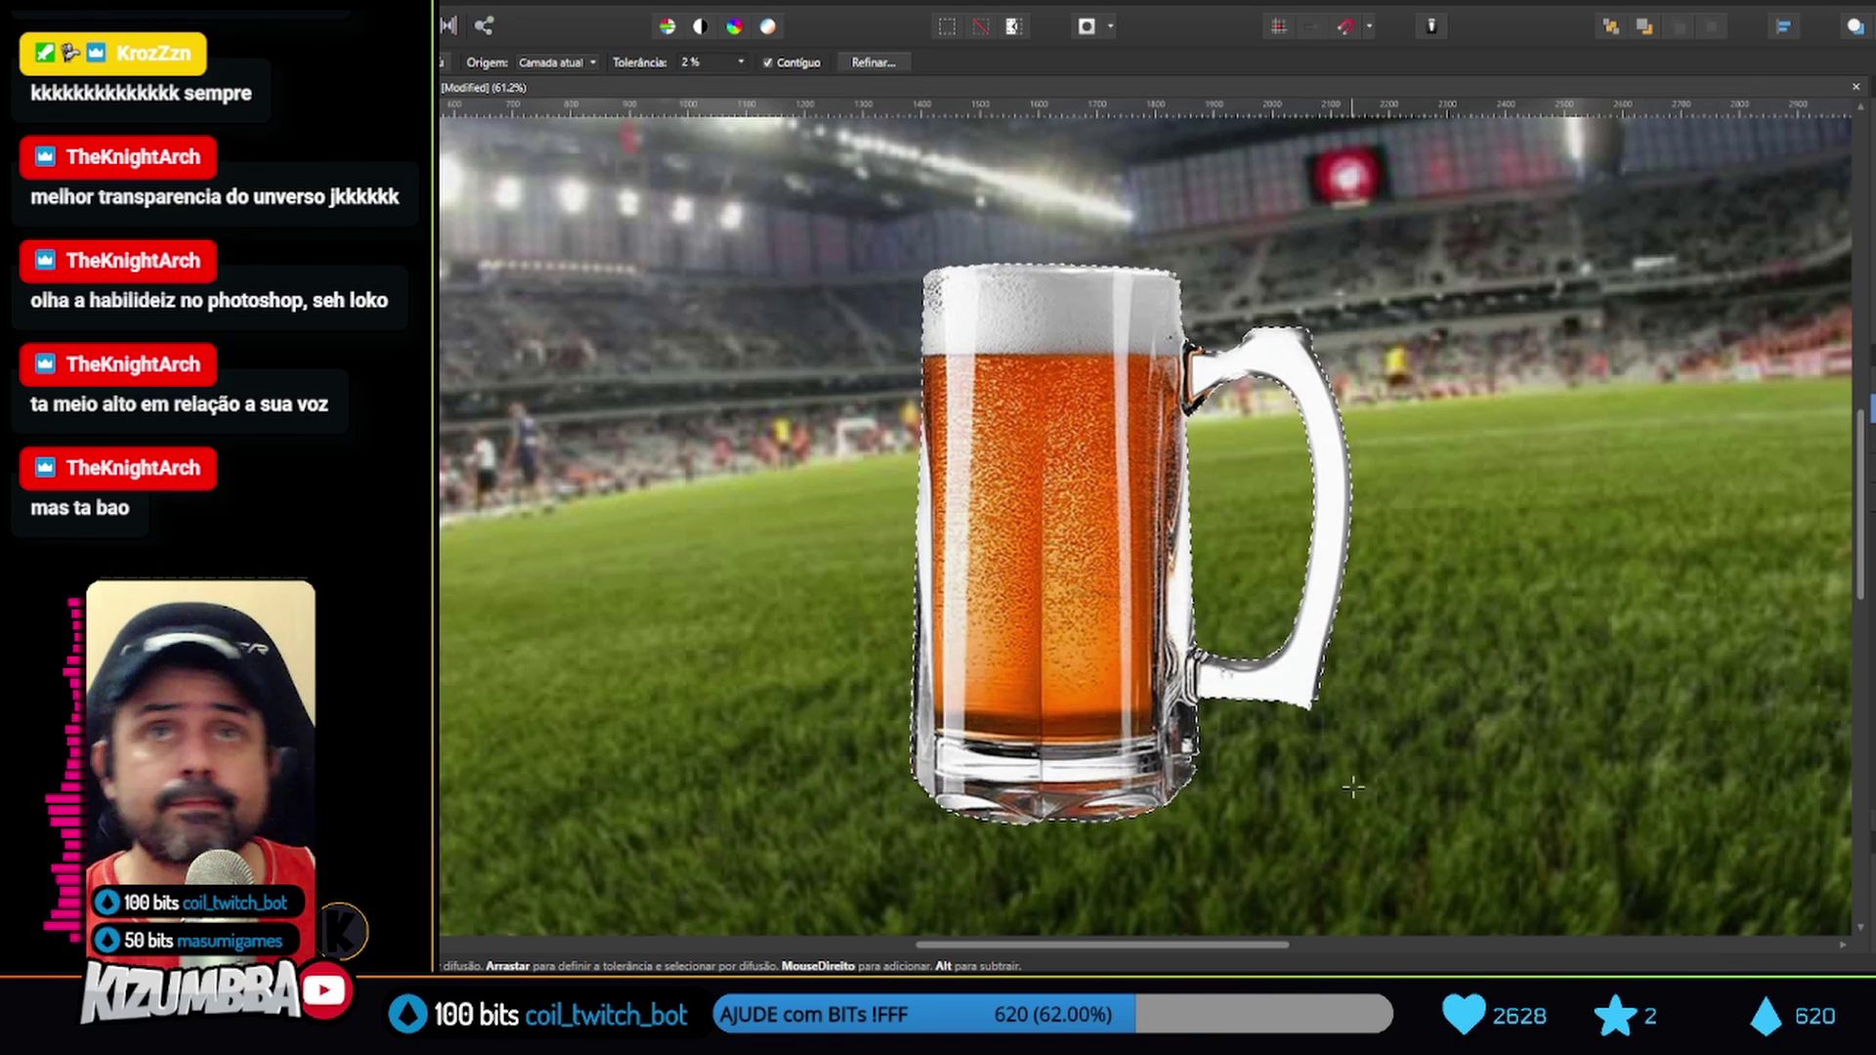
left_click(698, 3)
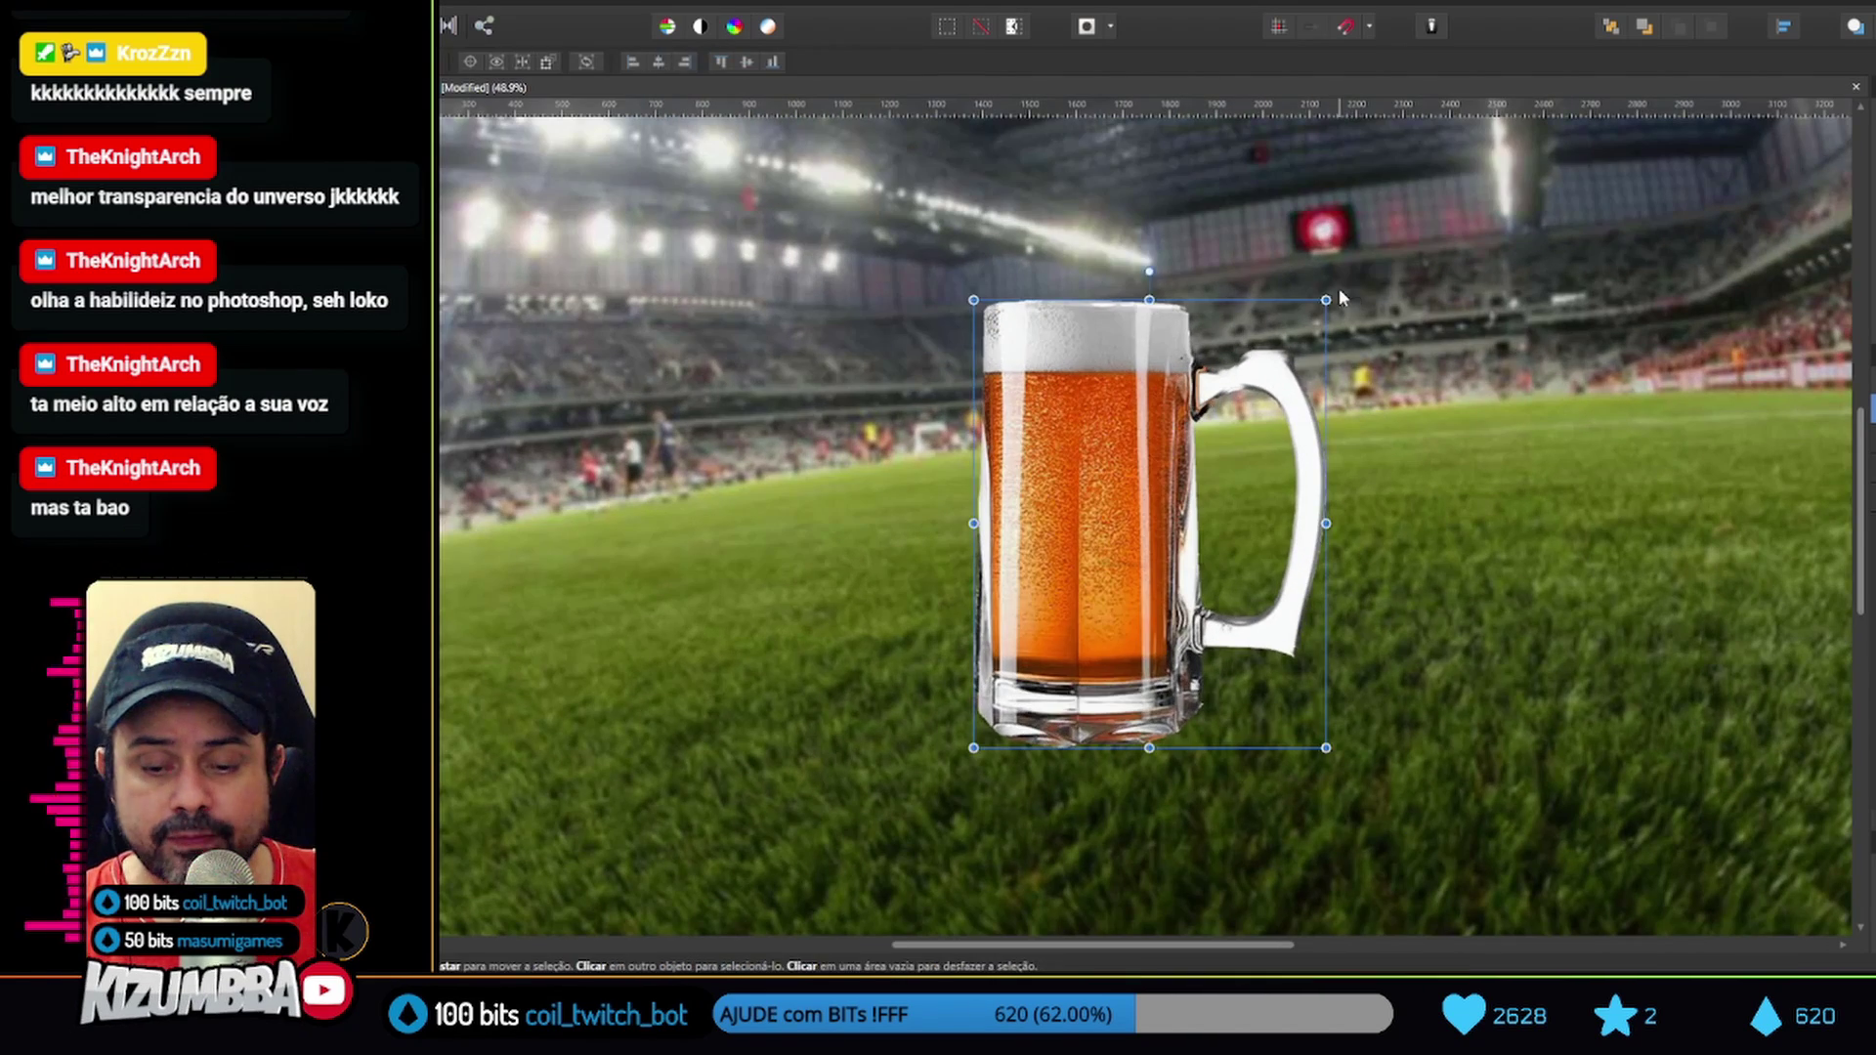
Shrink the stadium photo proportionally and align it to the page's top-right
scroll(1439, 573, "down", 1)
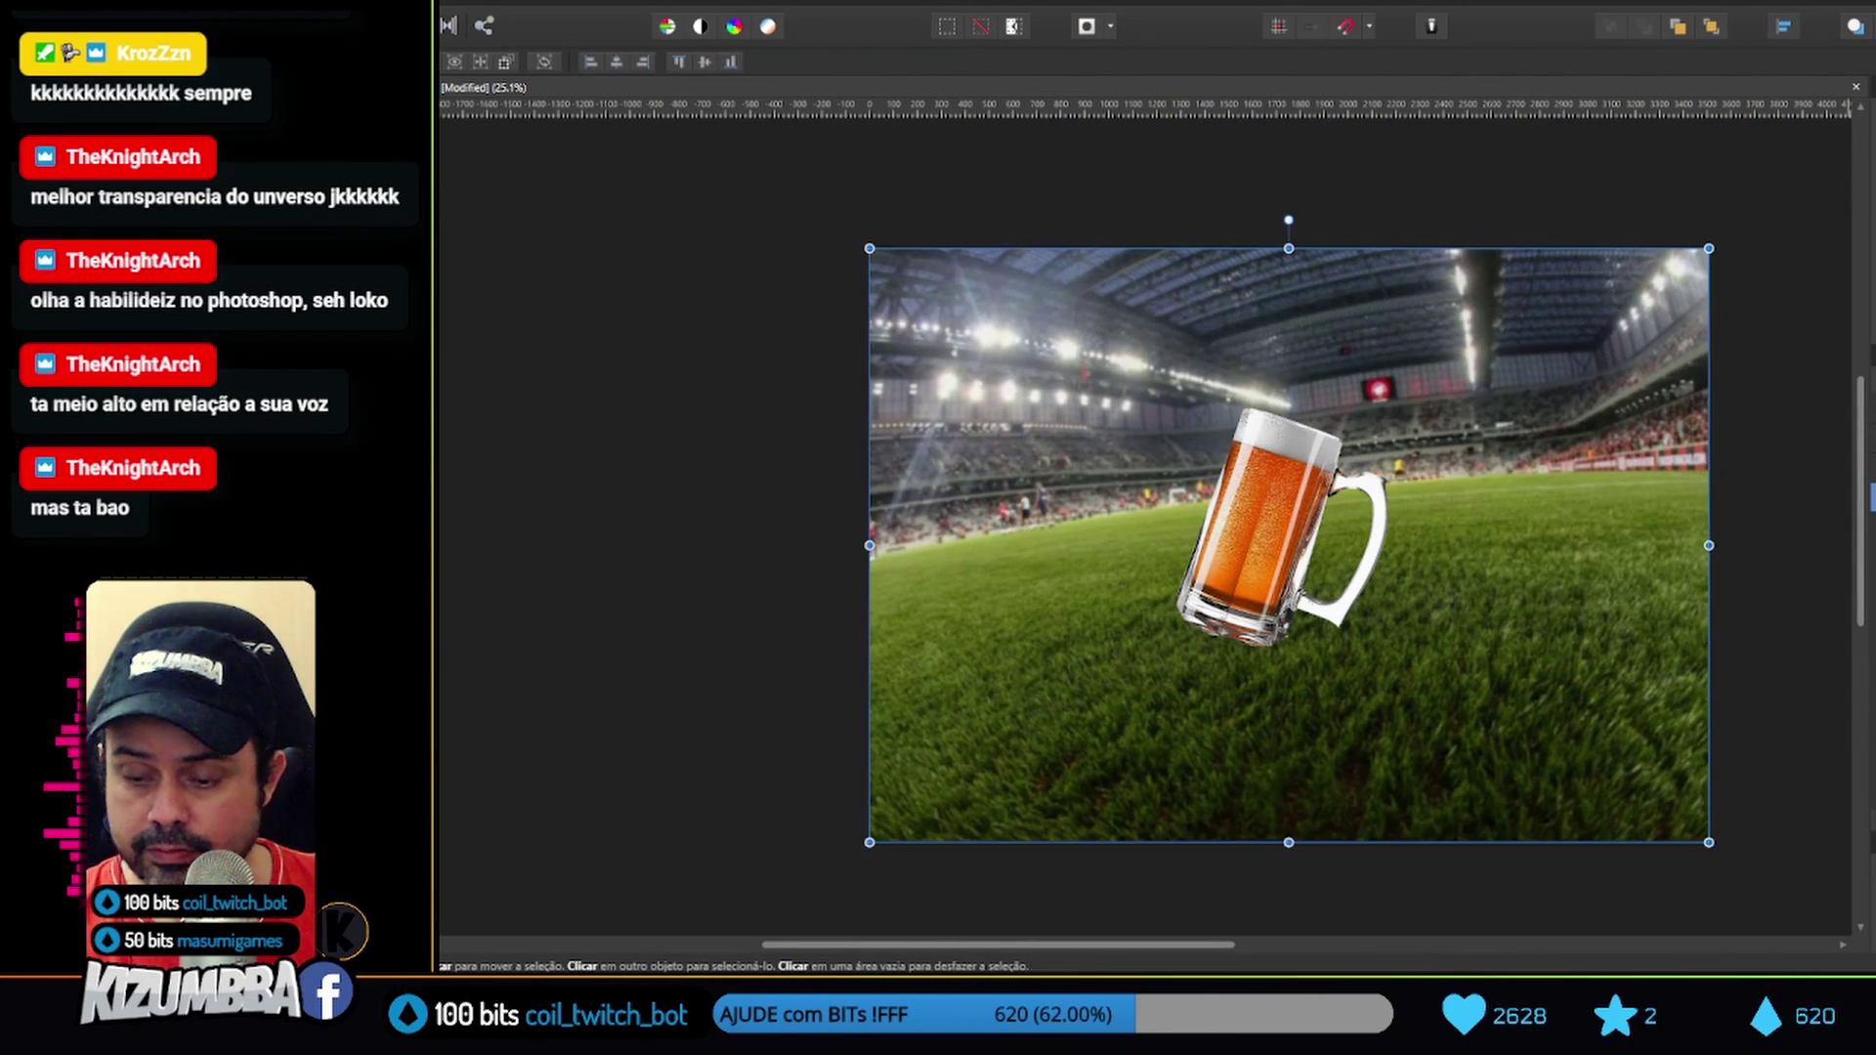
left_click(1104, 725)
left_click_drag(1835, 849, 1559, 693)
left_click_drag(1463, 448, 1614, 459)
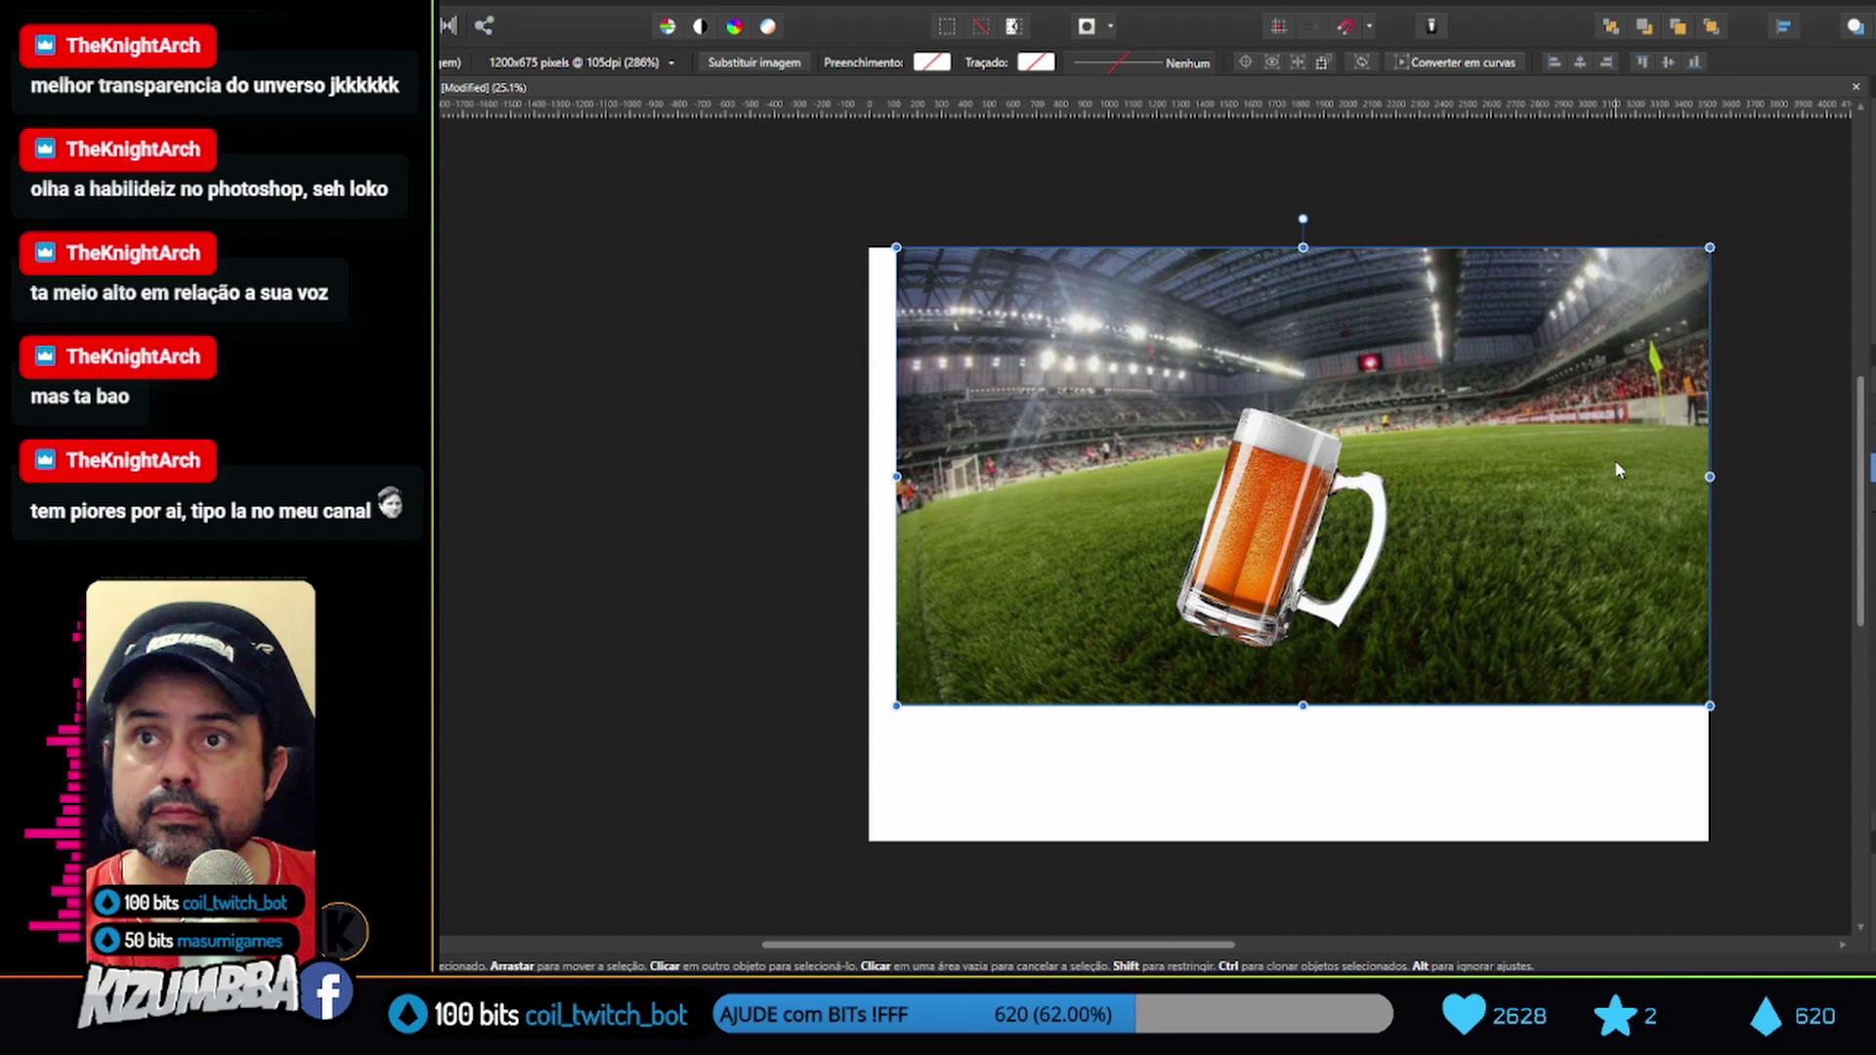
Crop the canvas to the stadium image, then select the beer mug layer
key("c")
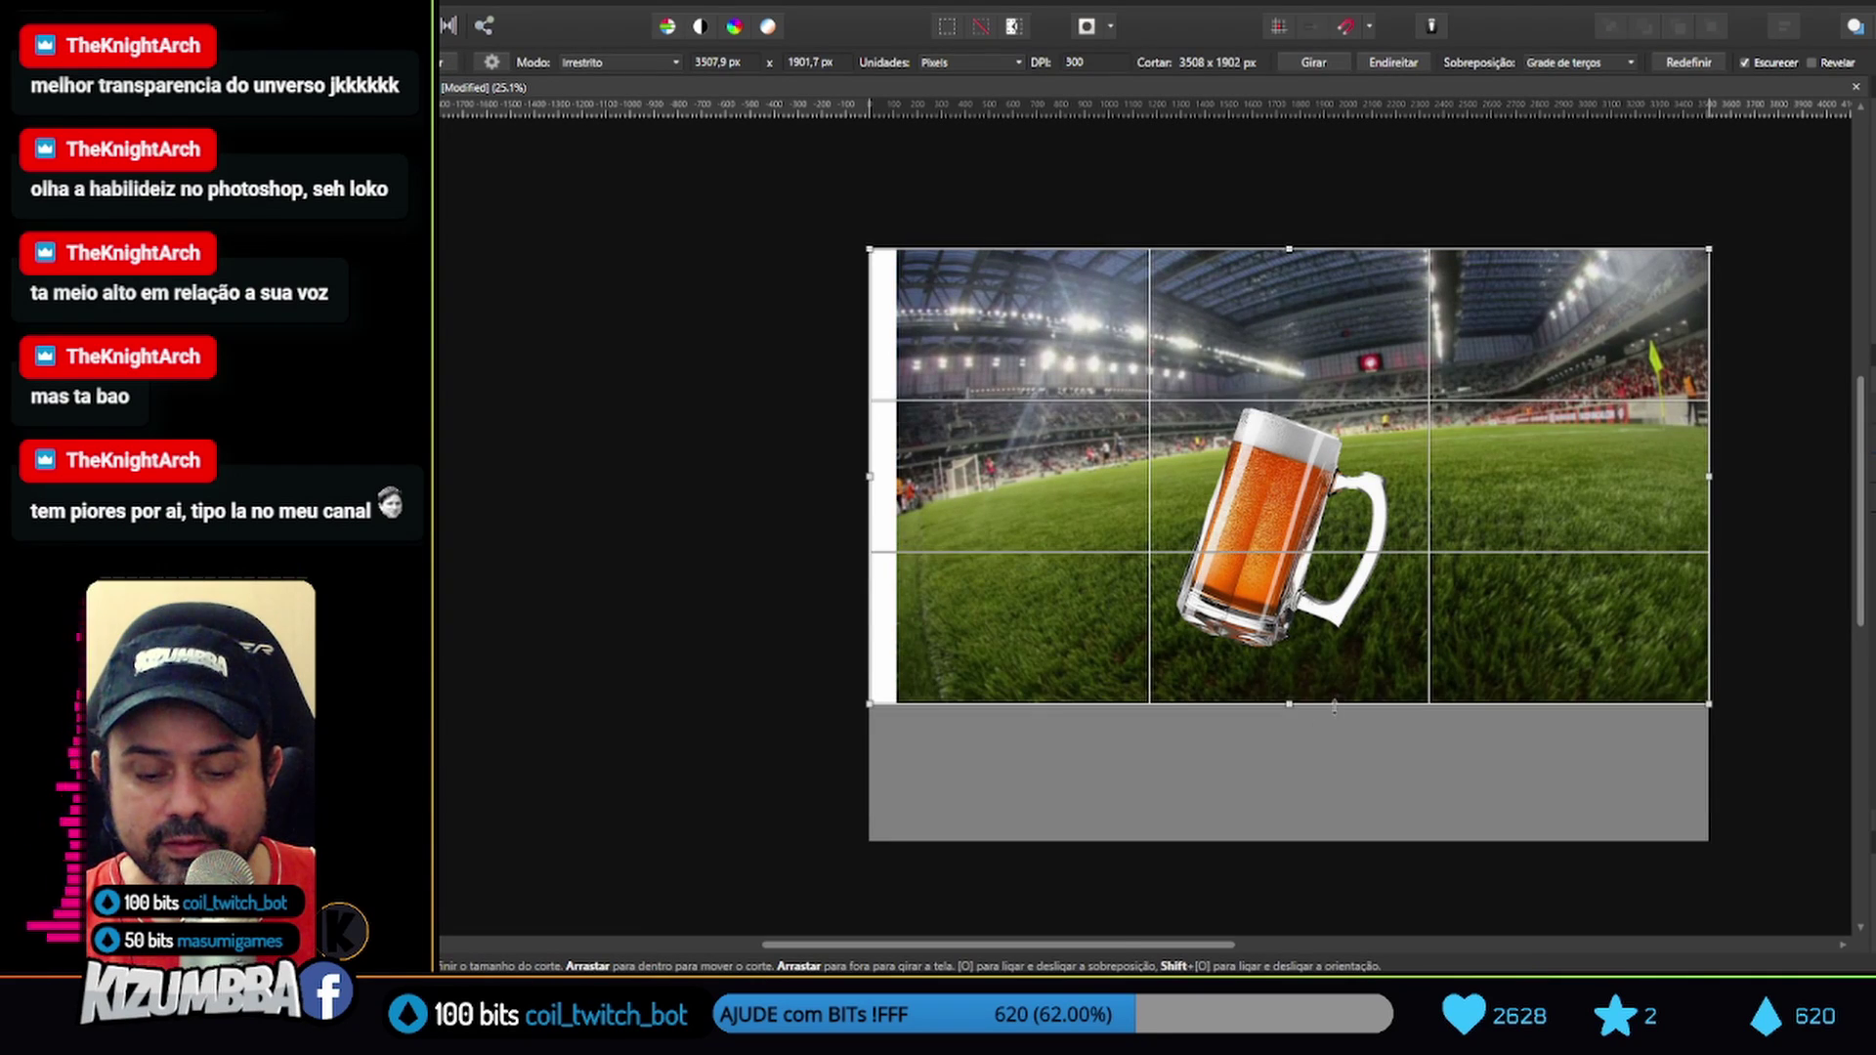
key("Return")
key("ctrl+0")
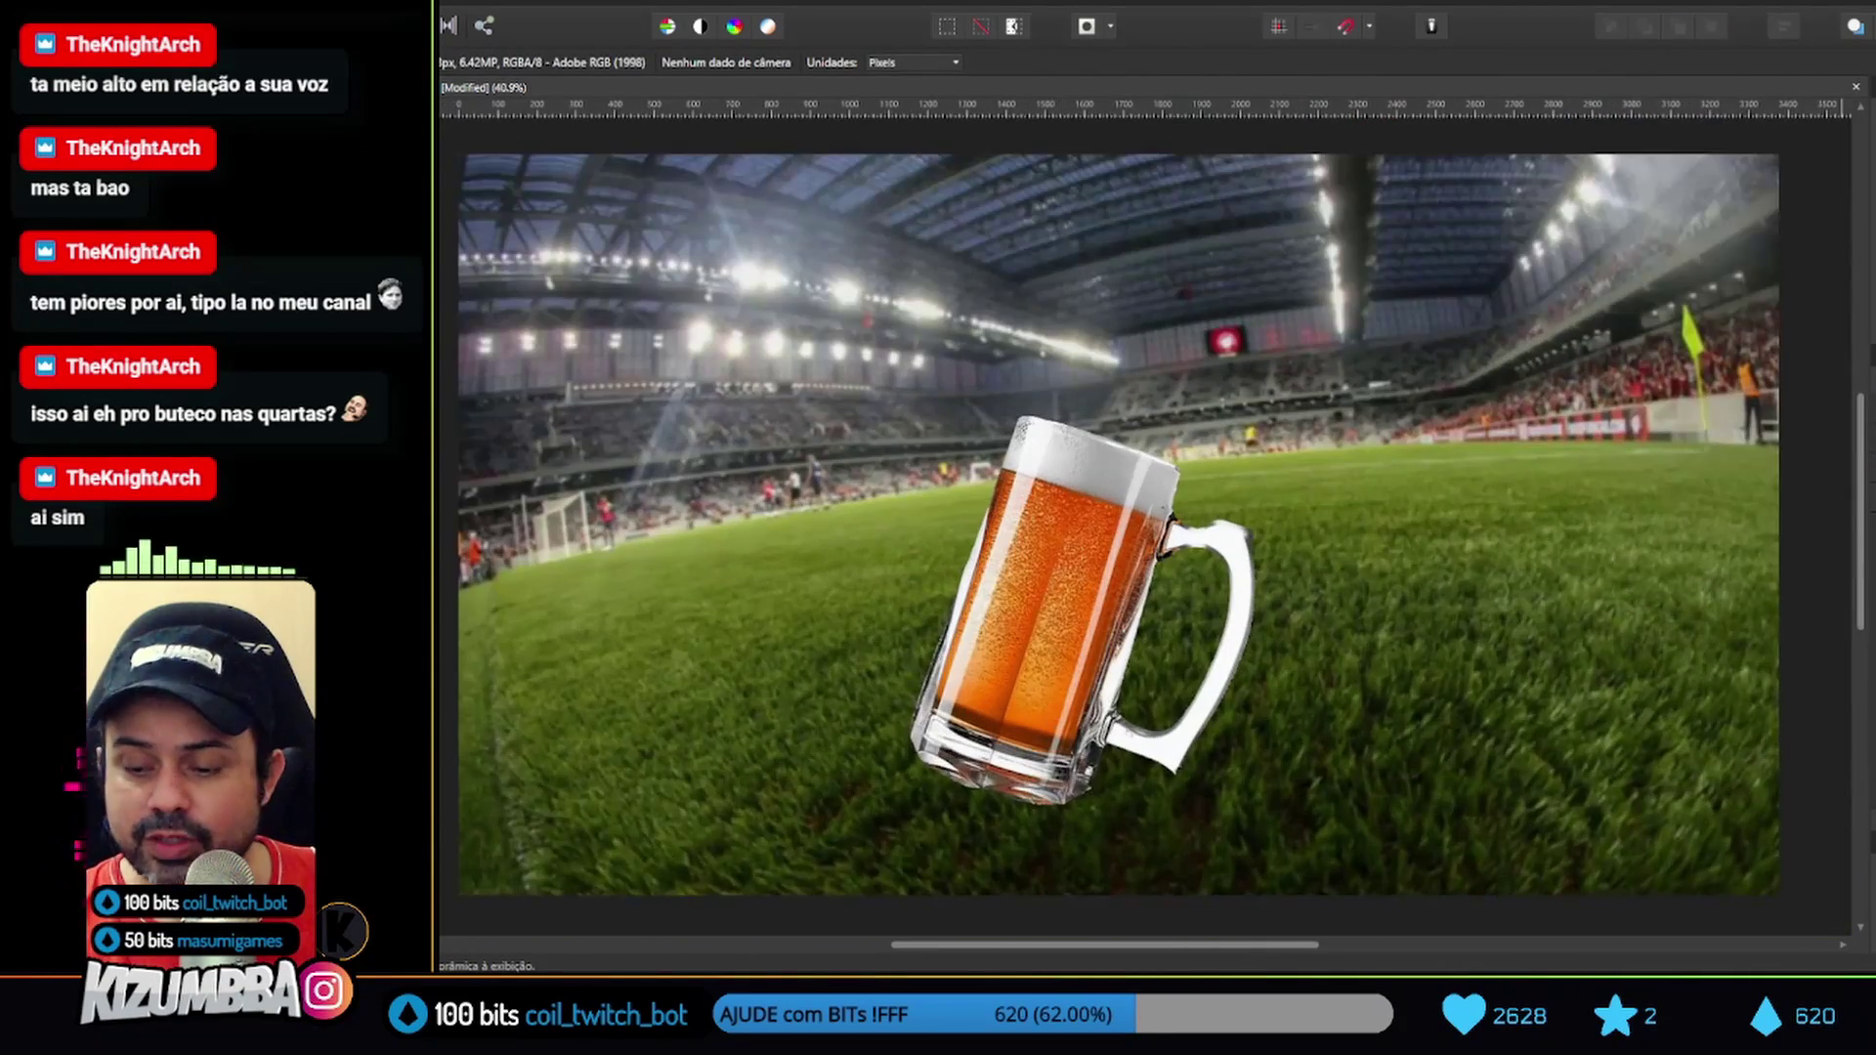
left_click(776, 698)
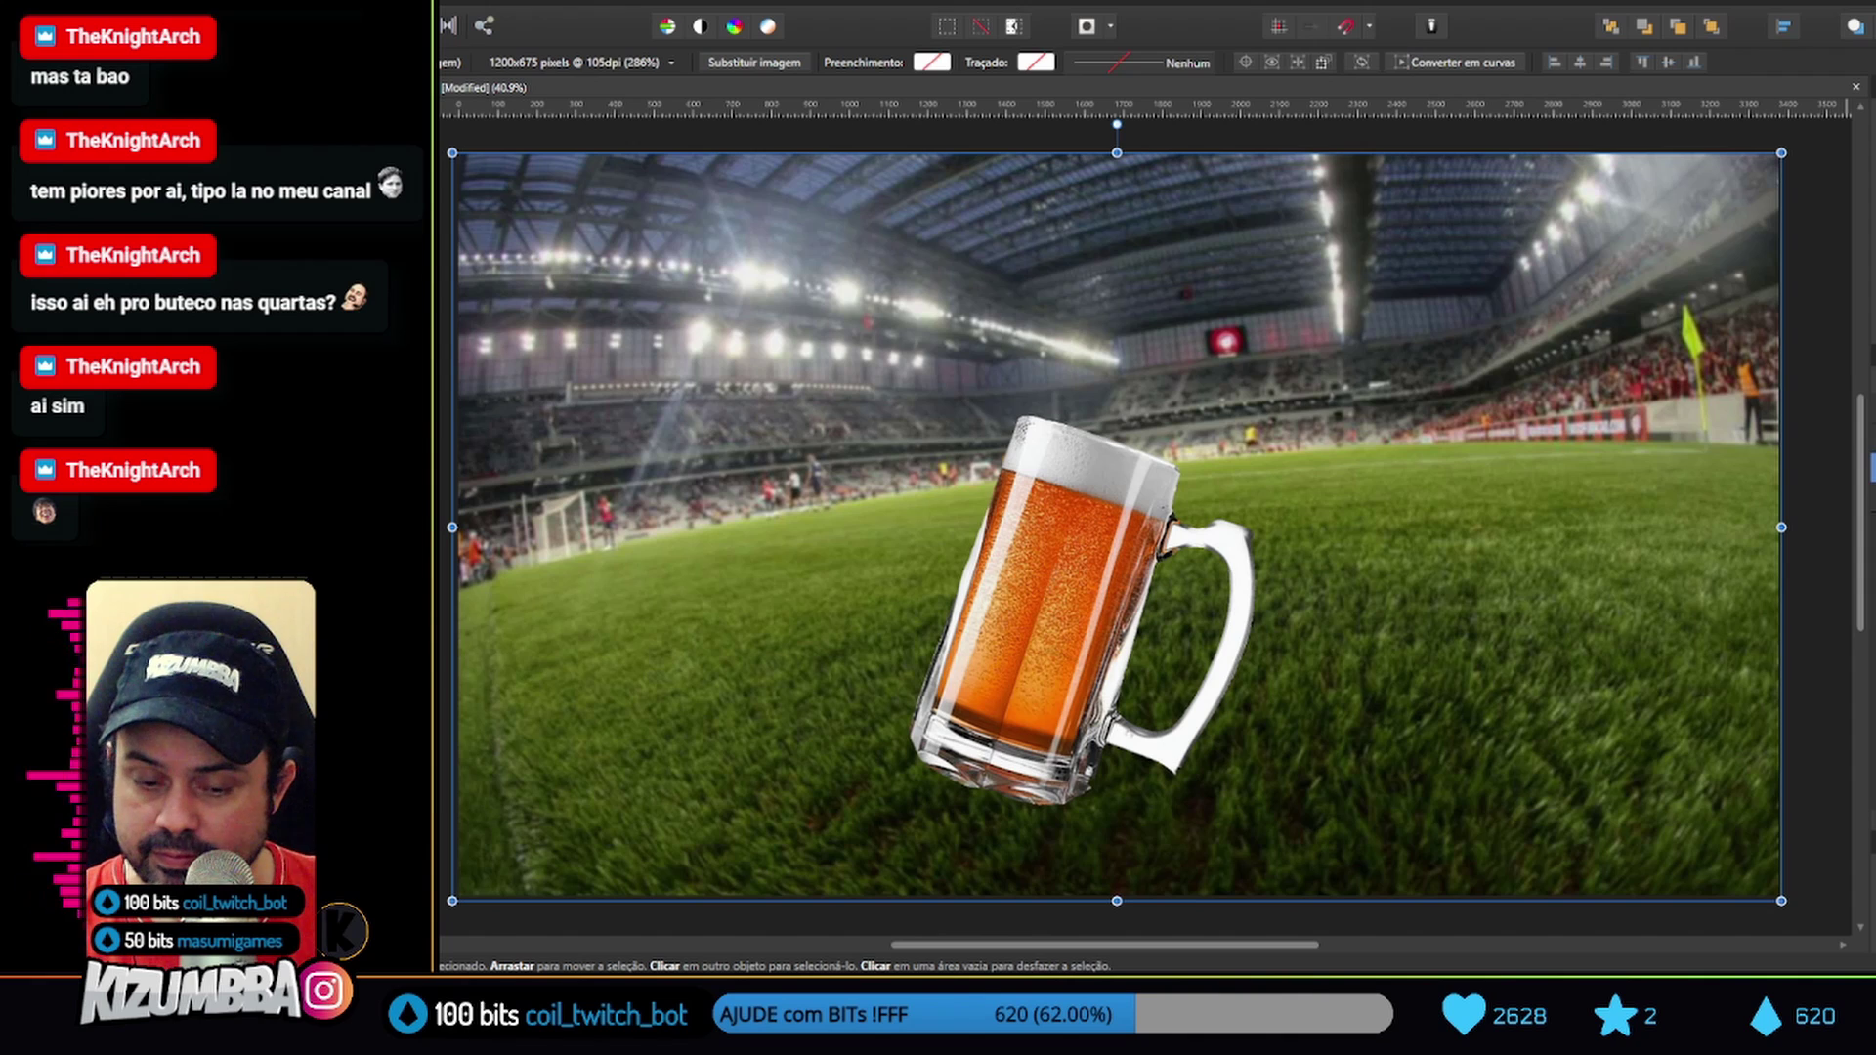
left_click(939, 743)
Erase the leftover fringe along the beer mug's bottom edge with the Erase Brush
scroll(938, 743, "up", 3)
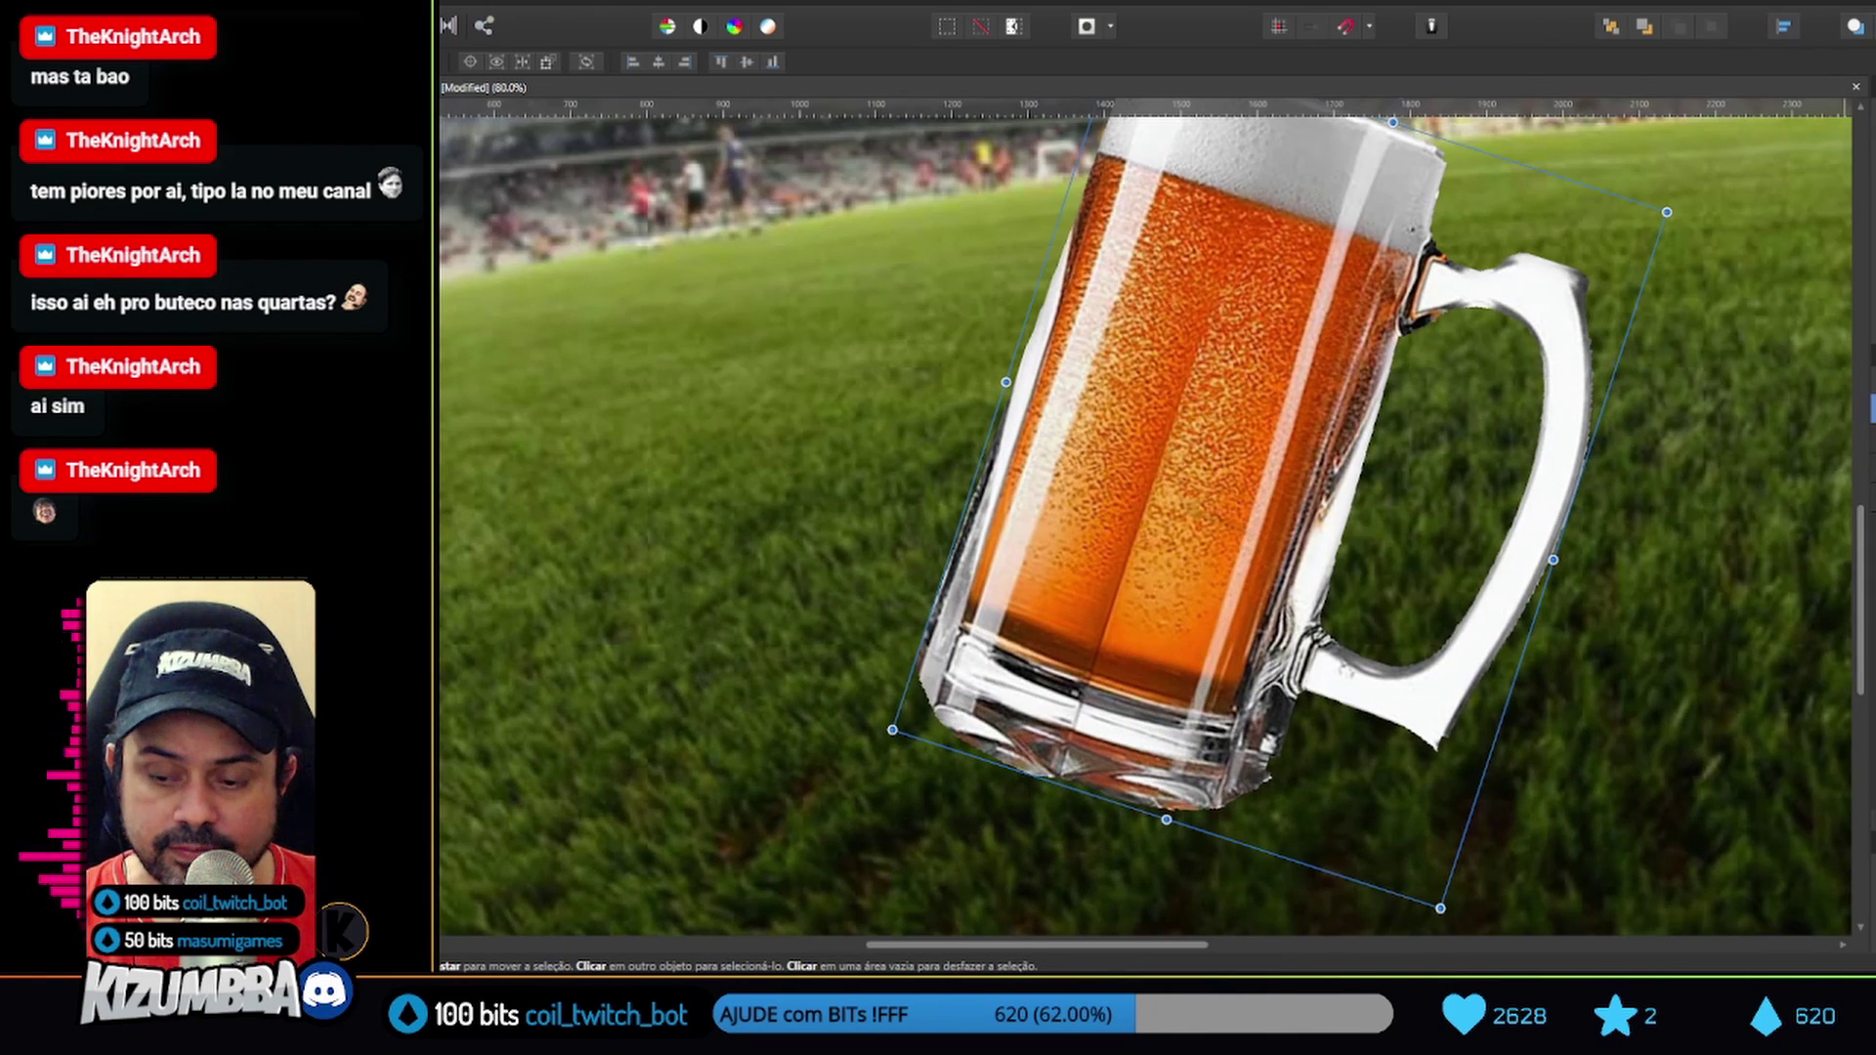
scroll(1346, 429, "down", 2)
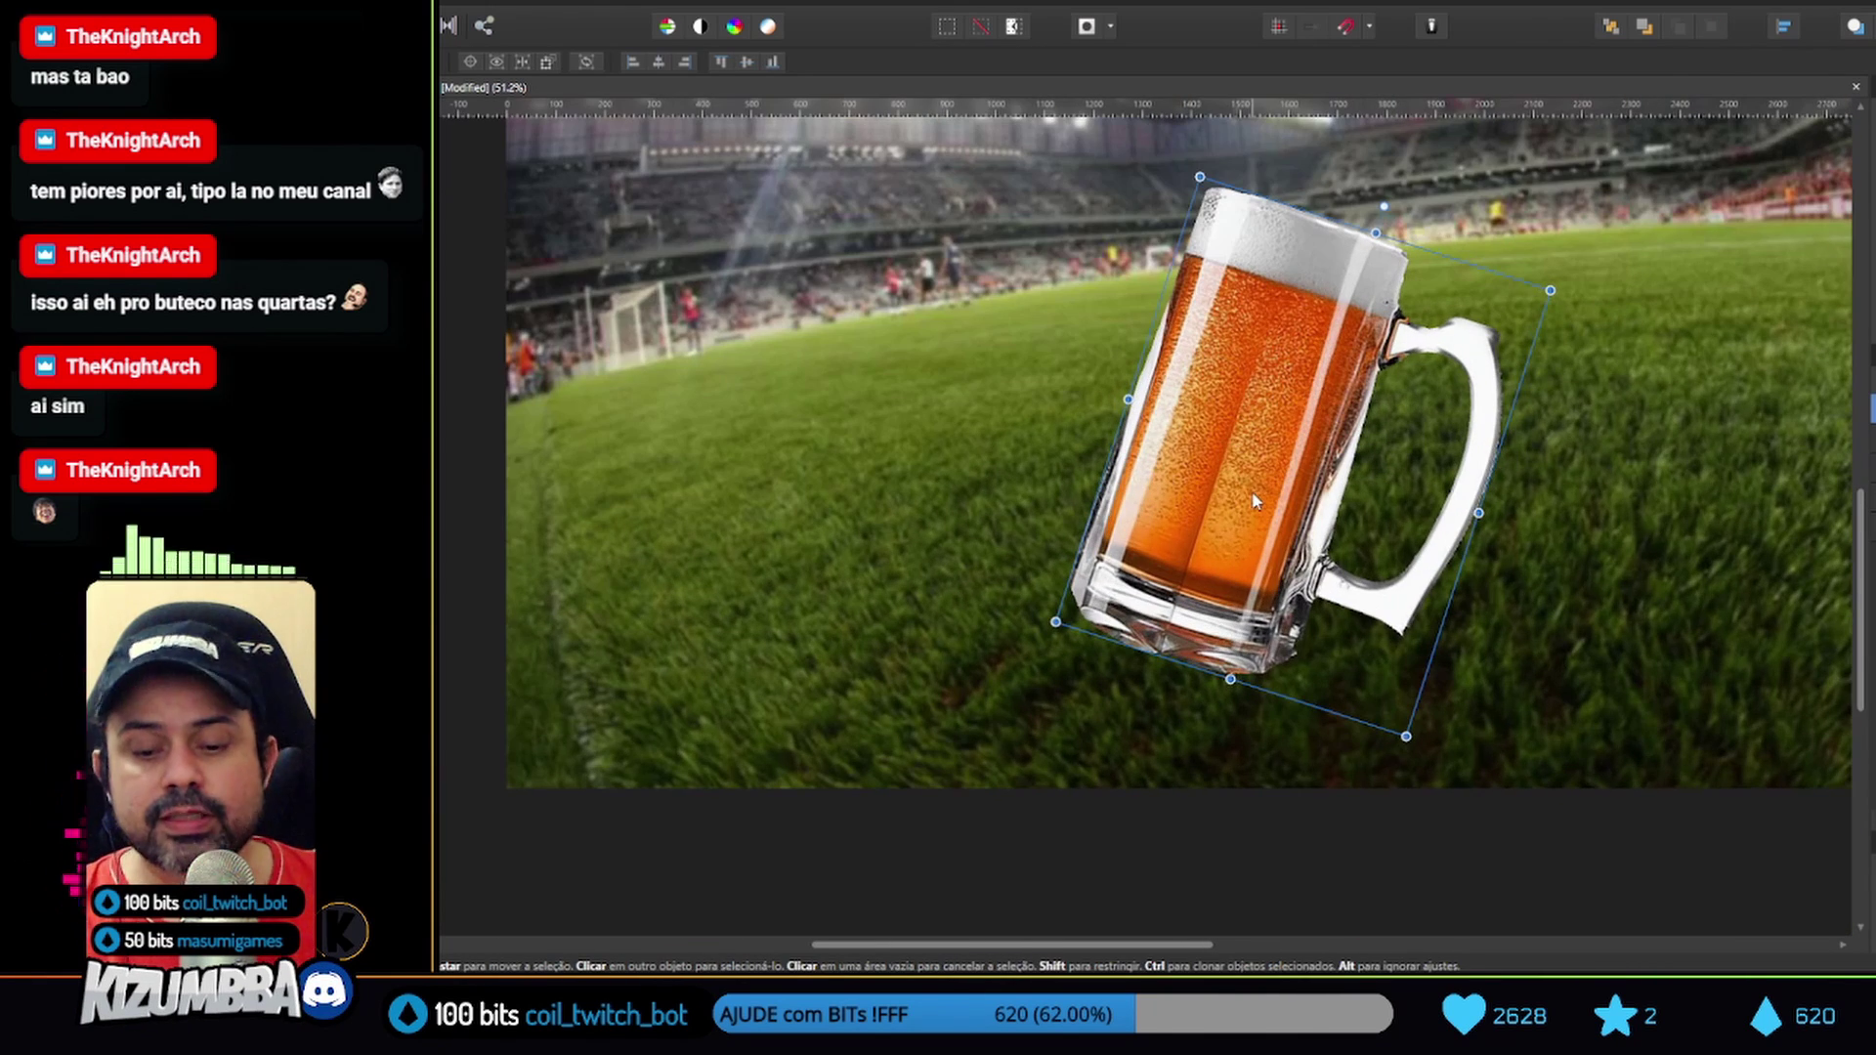
key("e")
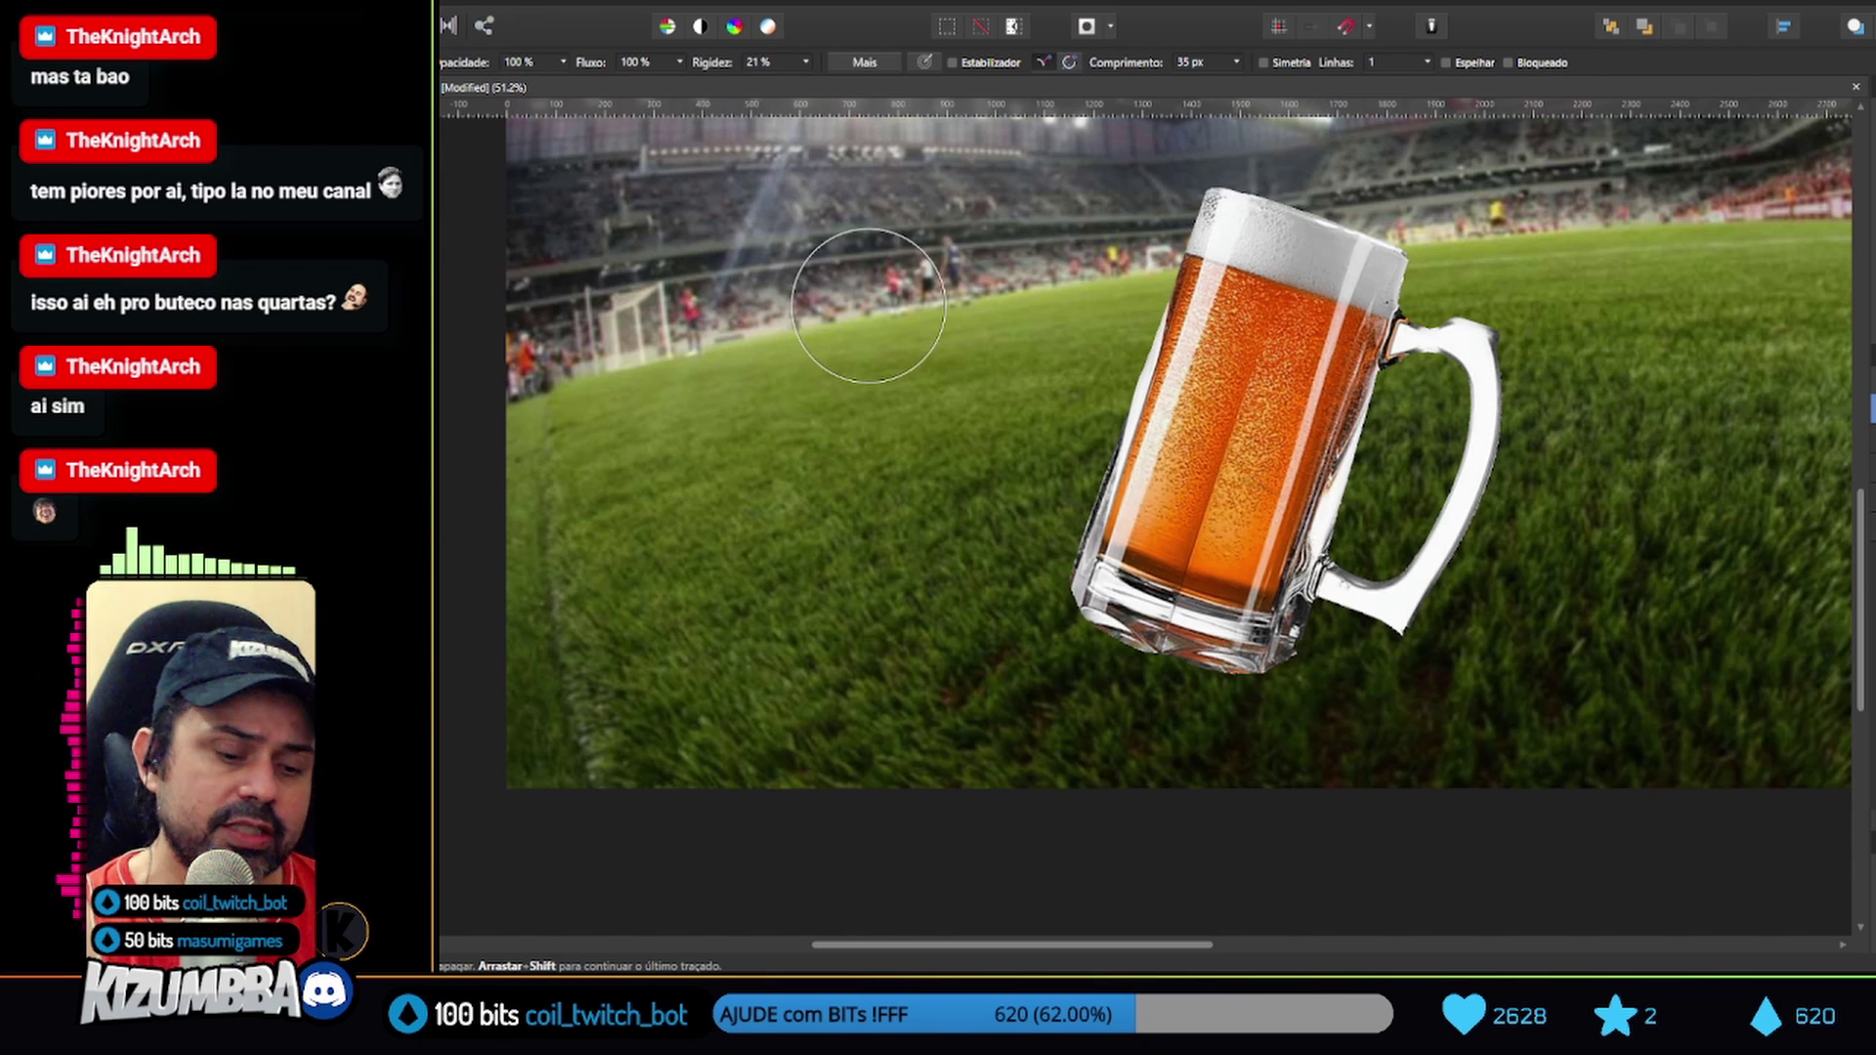
left_click_drag(1153, 450, 1411, 557)
key("ctrl+z")
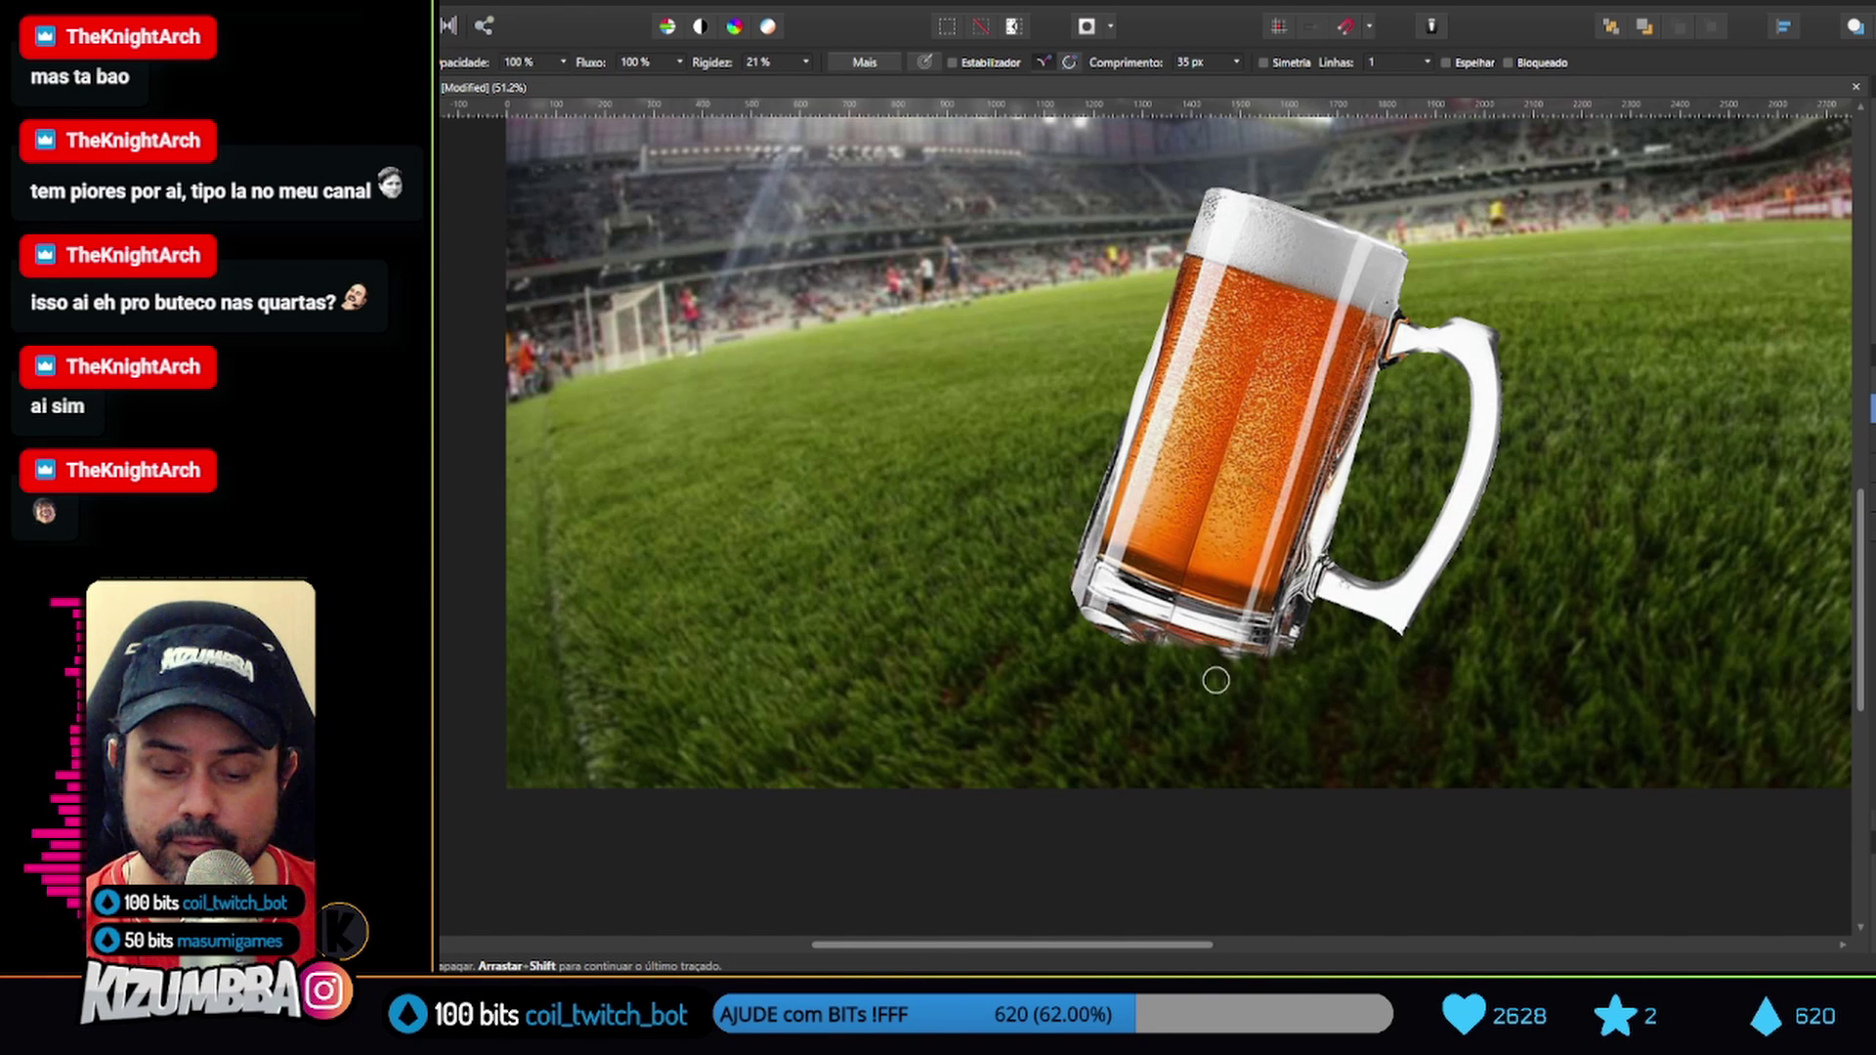
left_click_drag(1155, 652, 1399, 649)
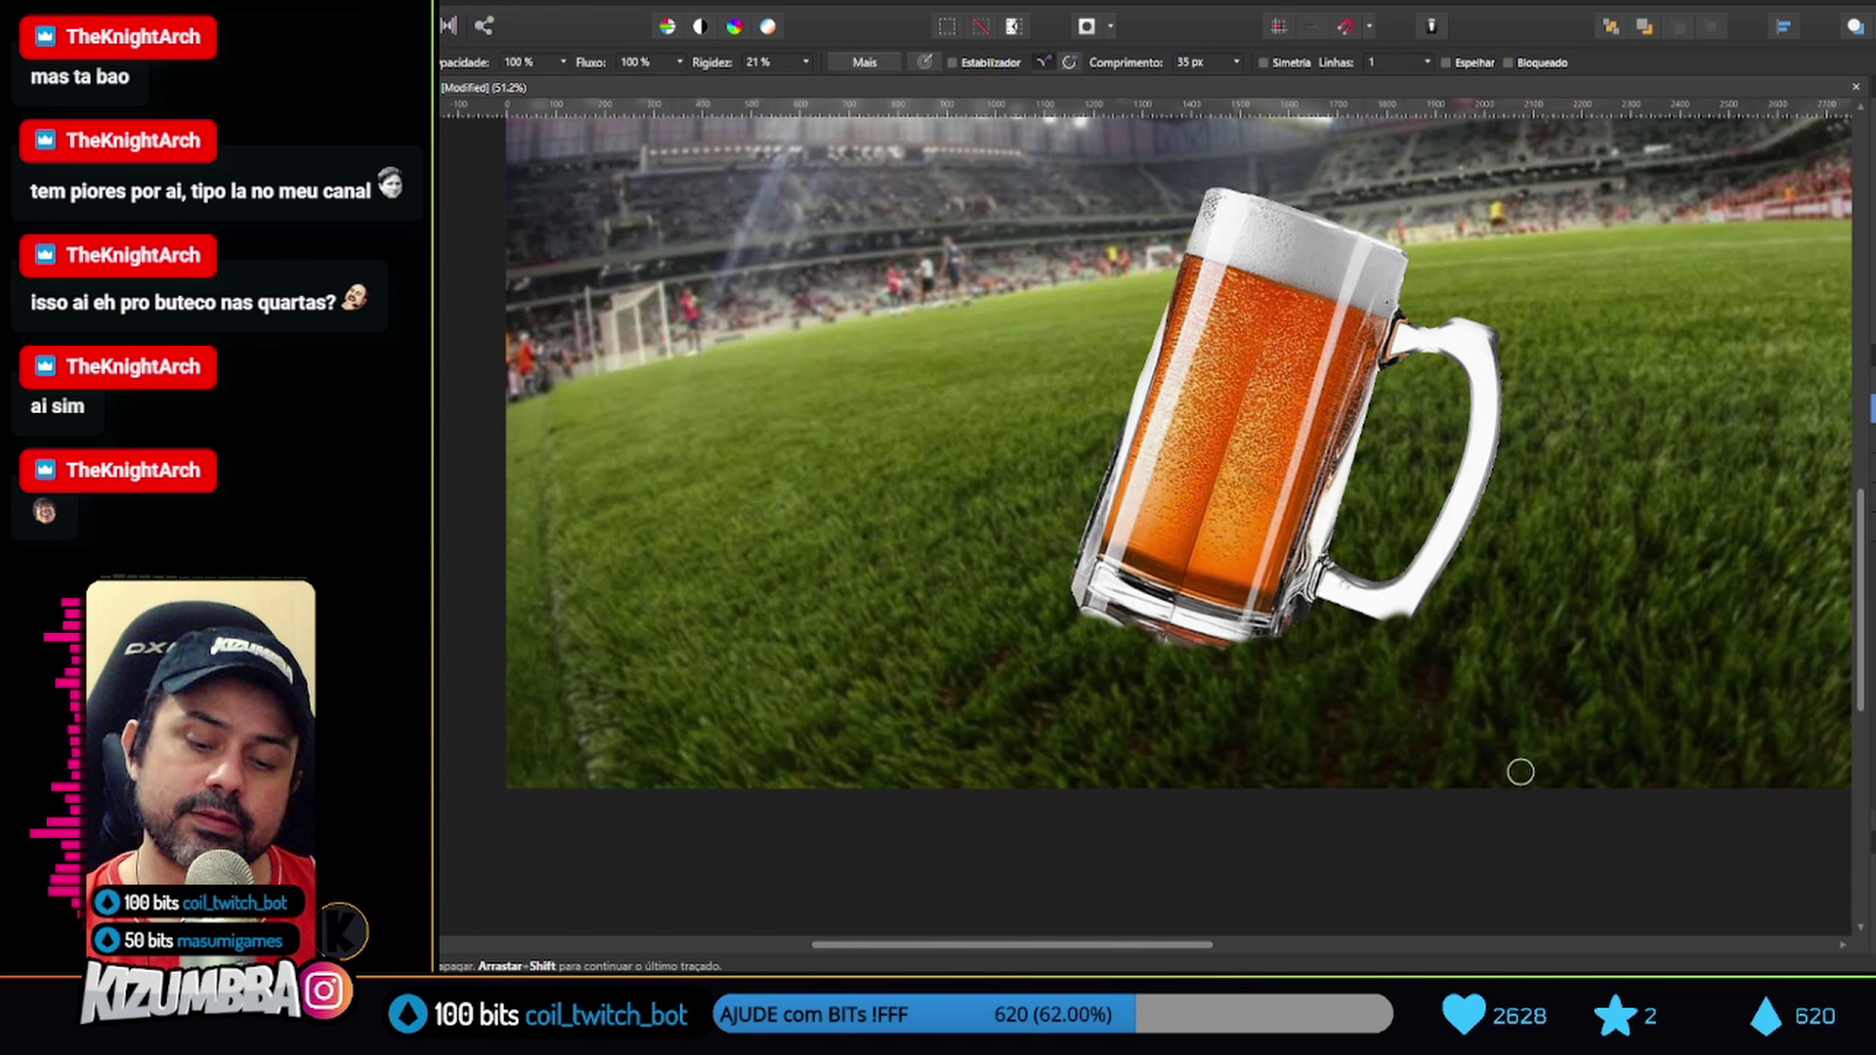
key("h")
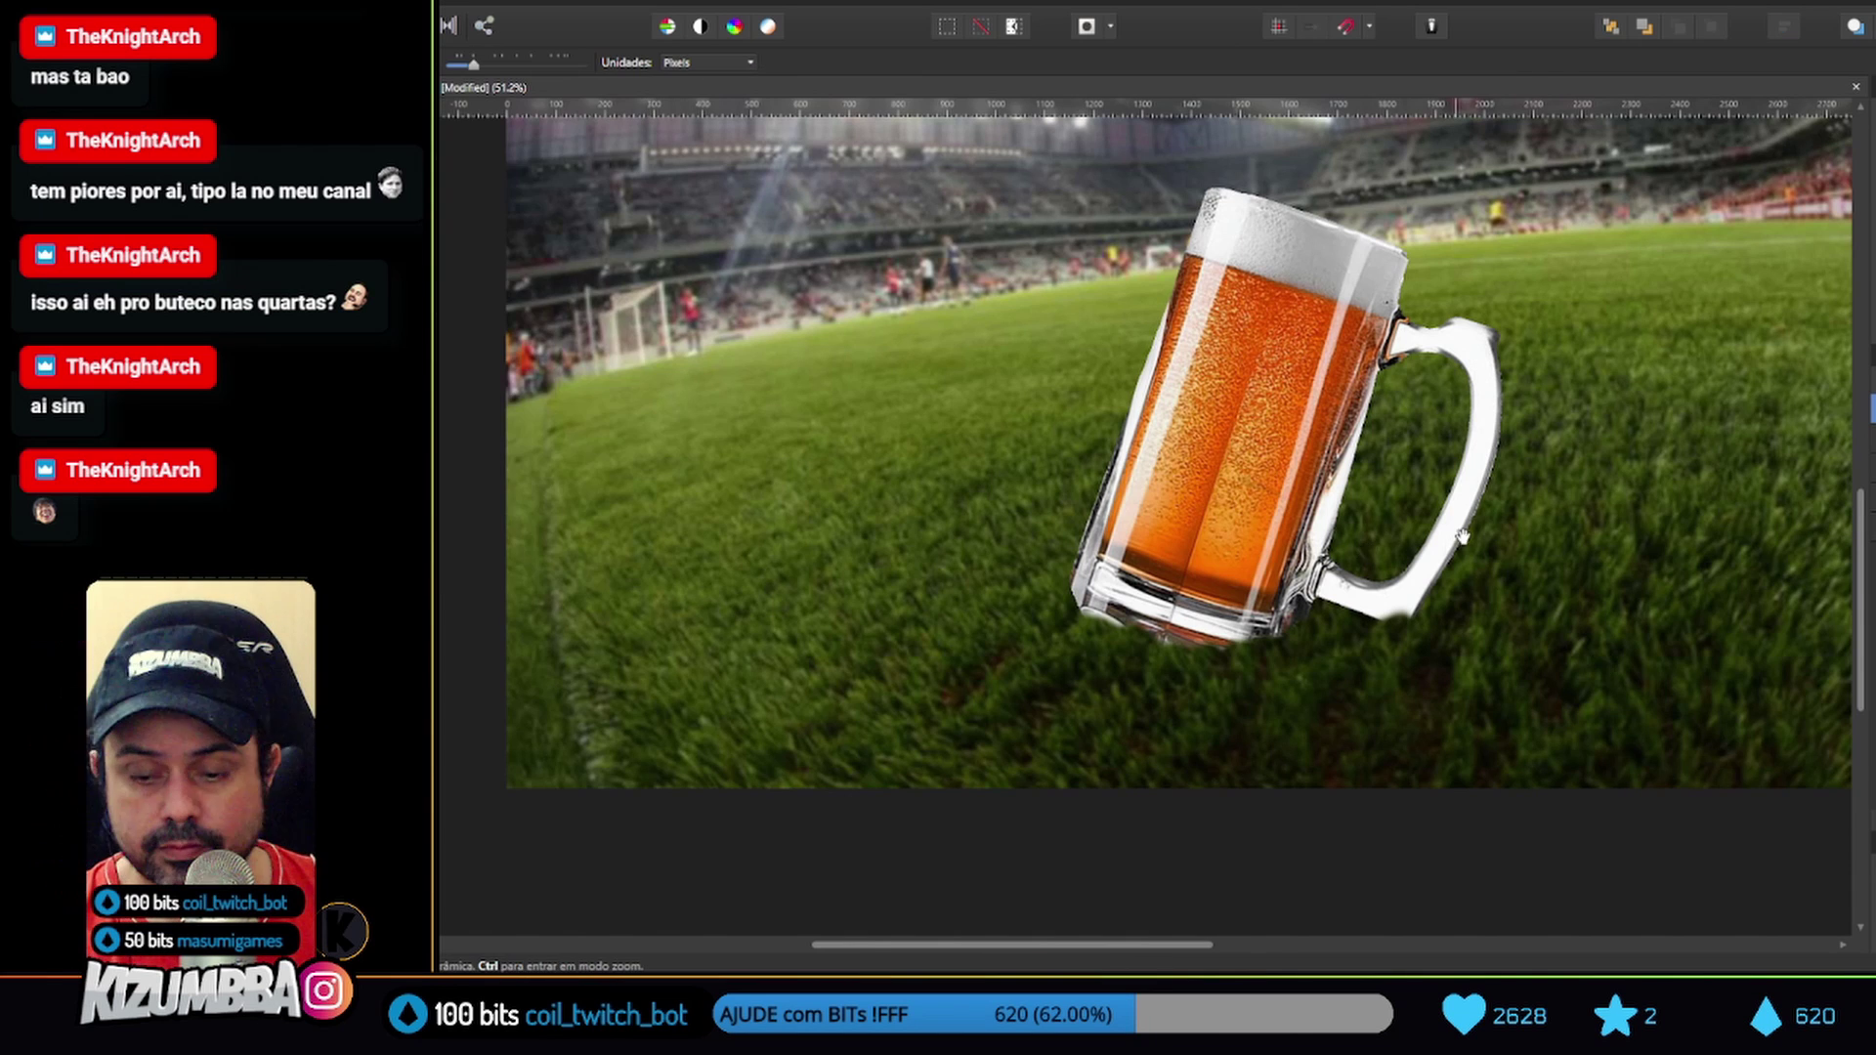
left_click_drag(1667, 546, 1520, 668)
key("z")
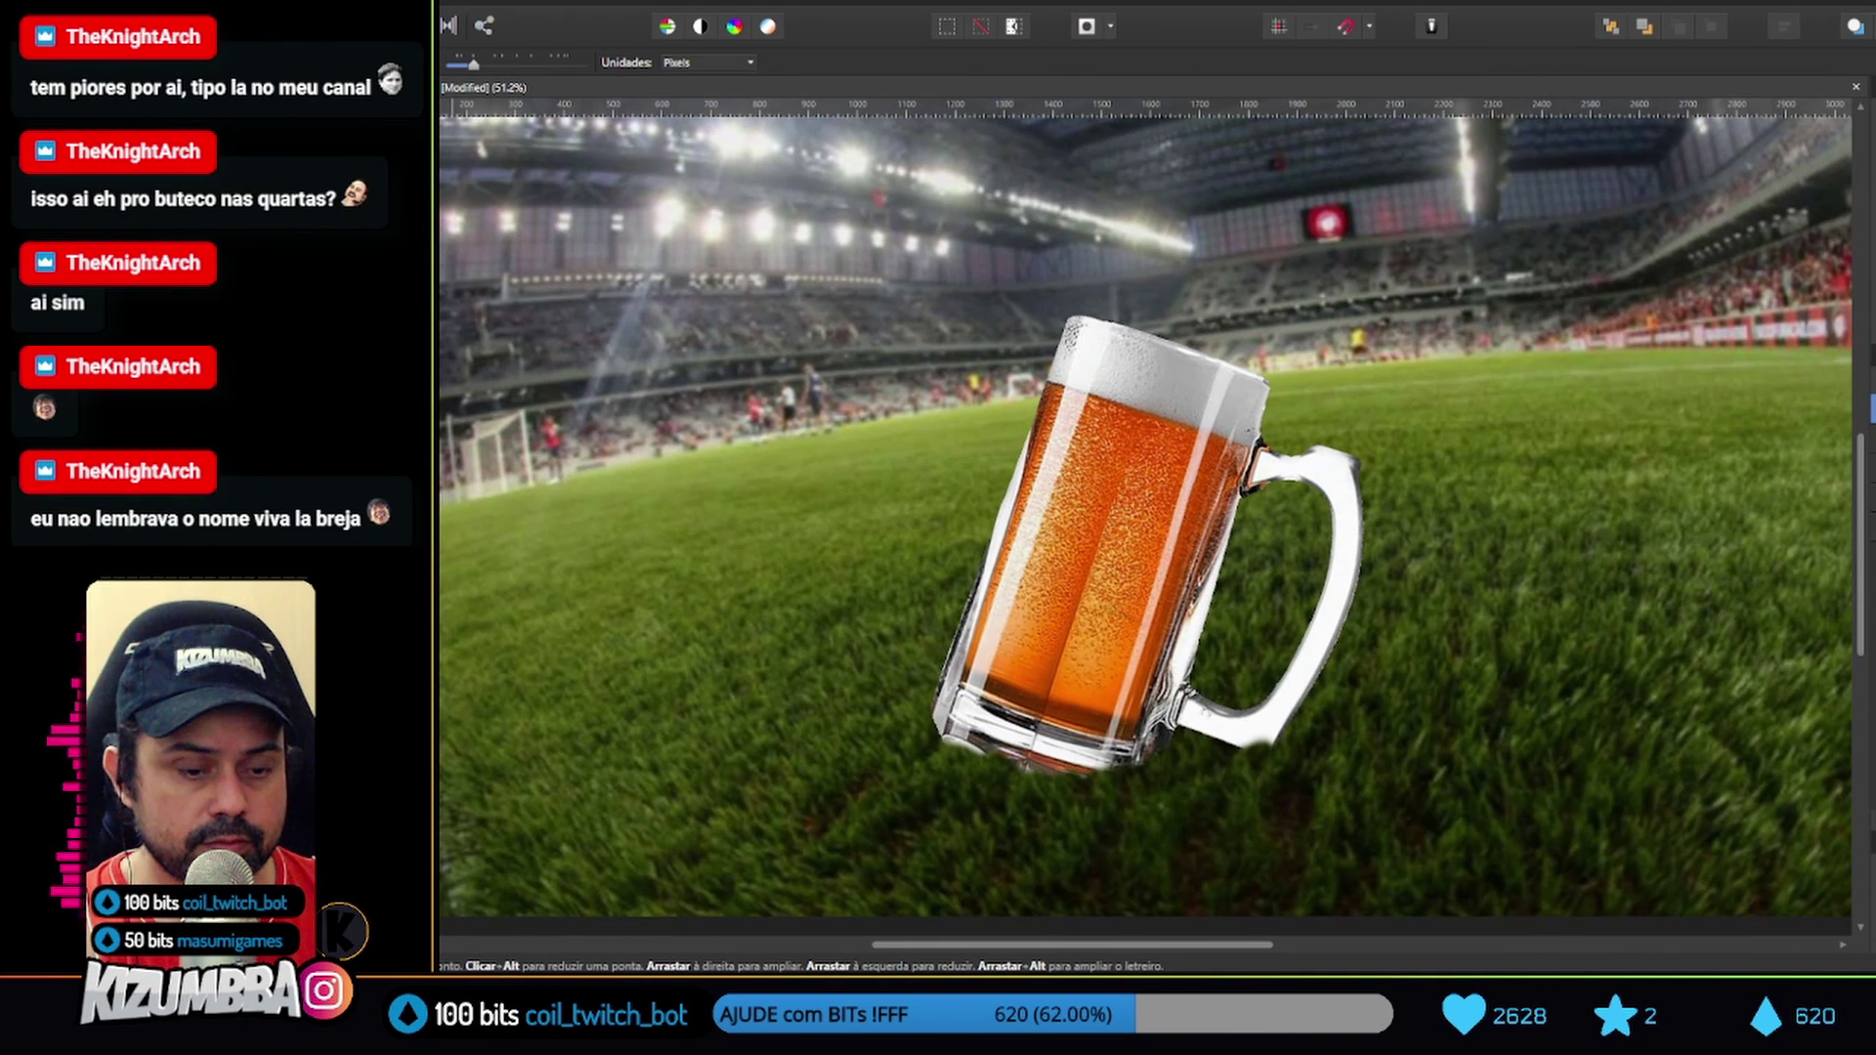
left_click(1629, 558, "alt")
Place the Wilson soccer ball image on the canvas and rasterize it
left_click_drag(462, 64, 469, 66)
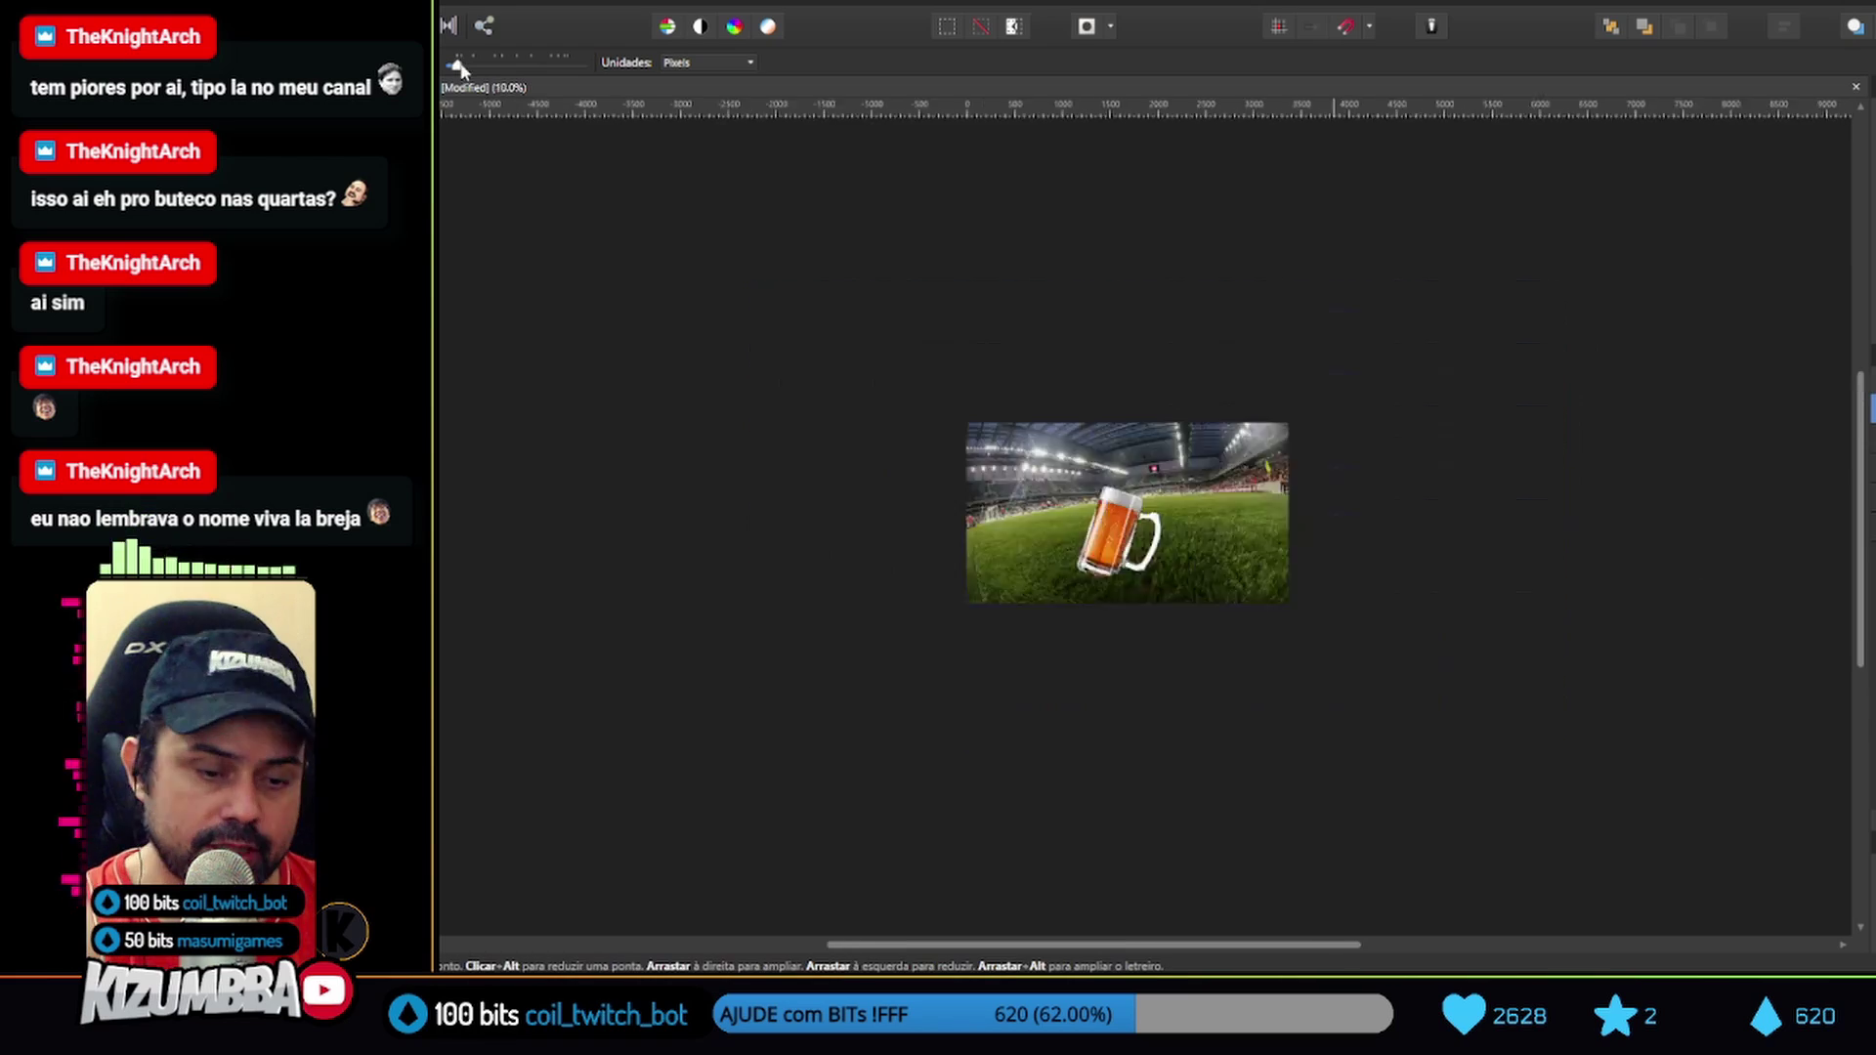
left_click(459, 3)
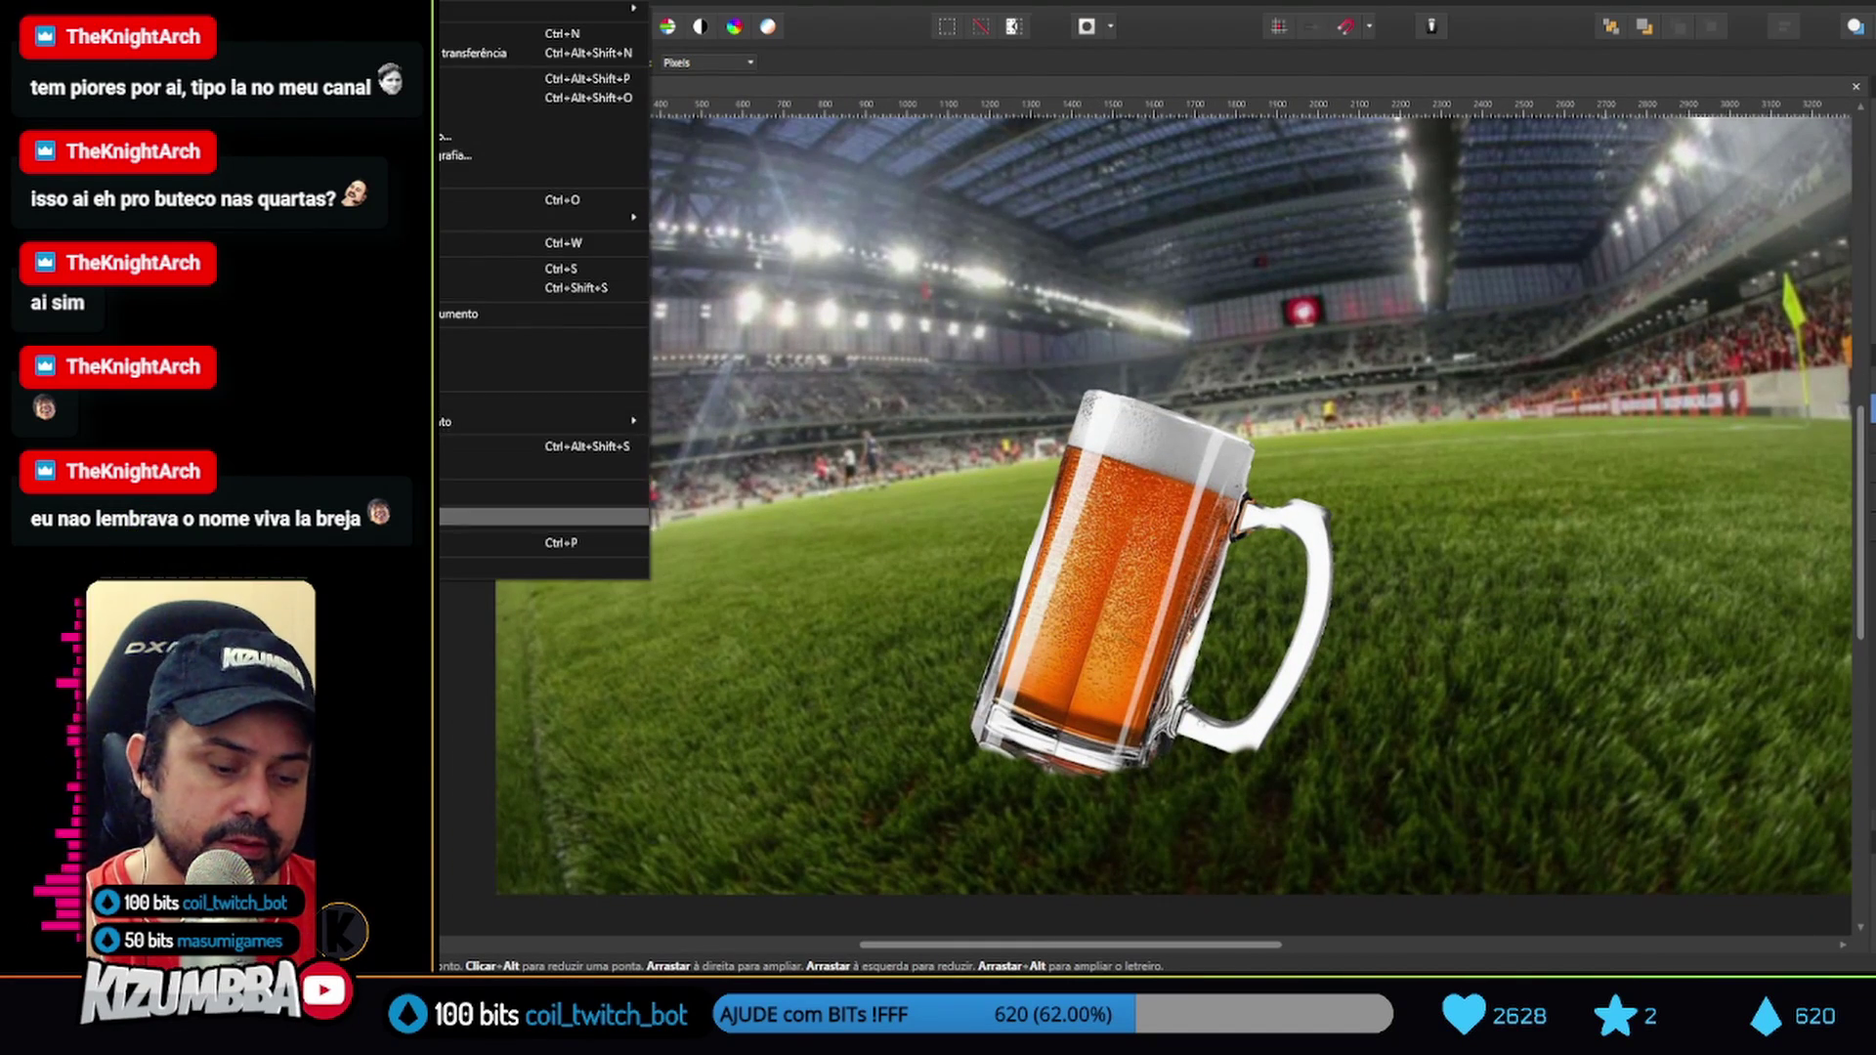
left_click(544, 403)
left_click(518, 122)
left_click(1045, 452)
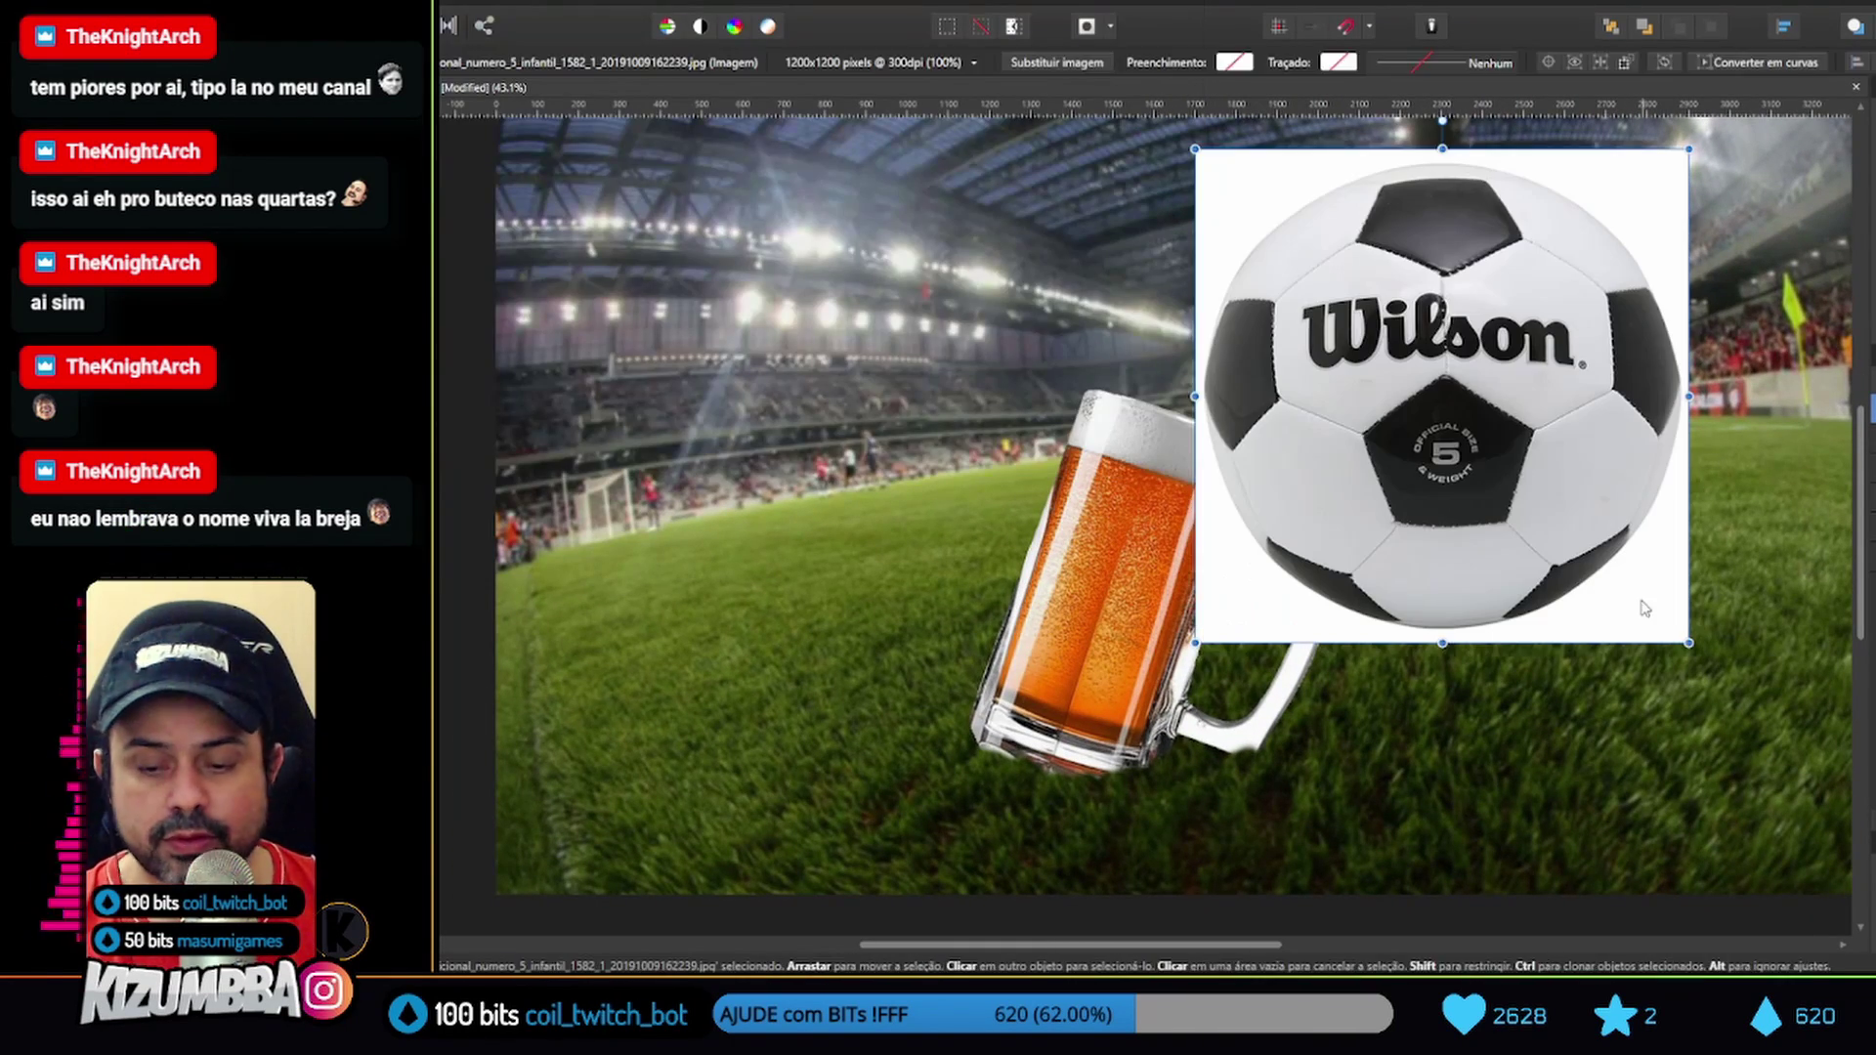
right_click(1626, 421)
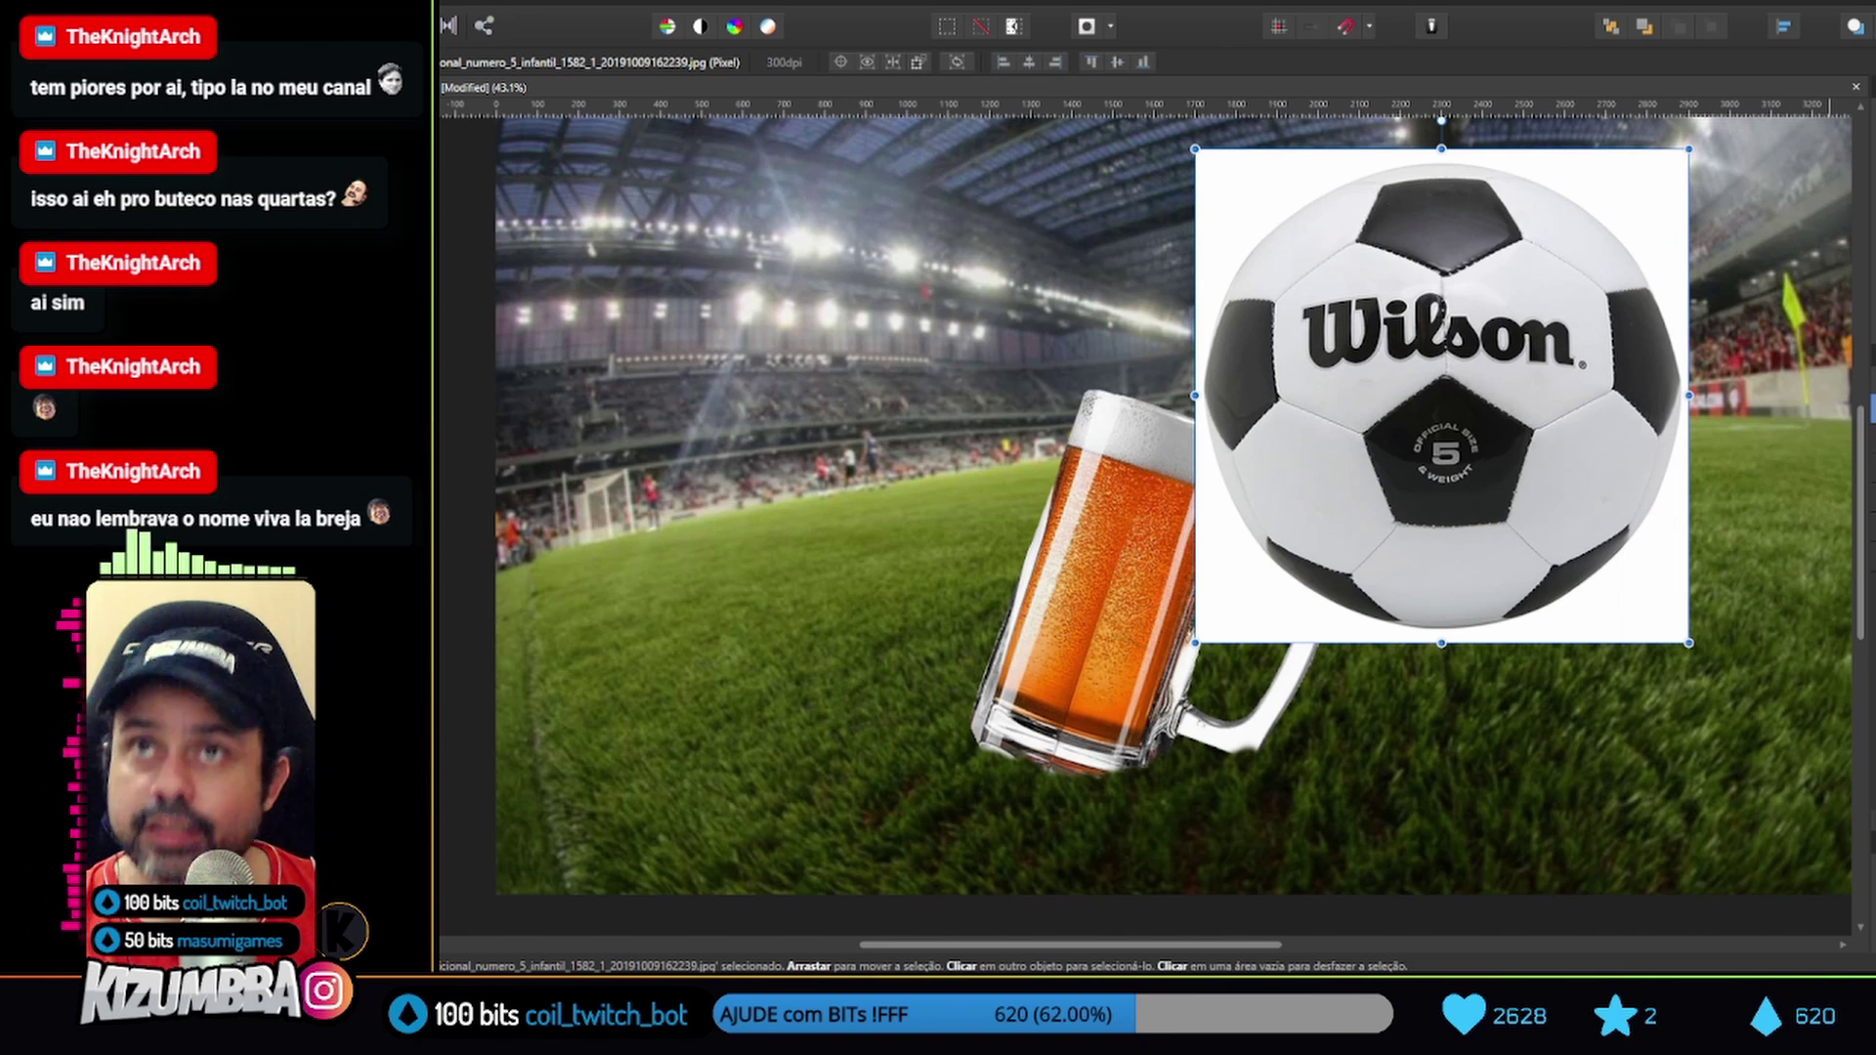
Delete the ball's white background and apply Grow/Shrink to the selection
key("v")
key("w")
left_click(1222, 176)
key("Delete")
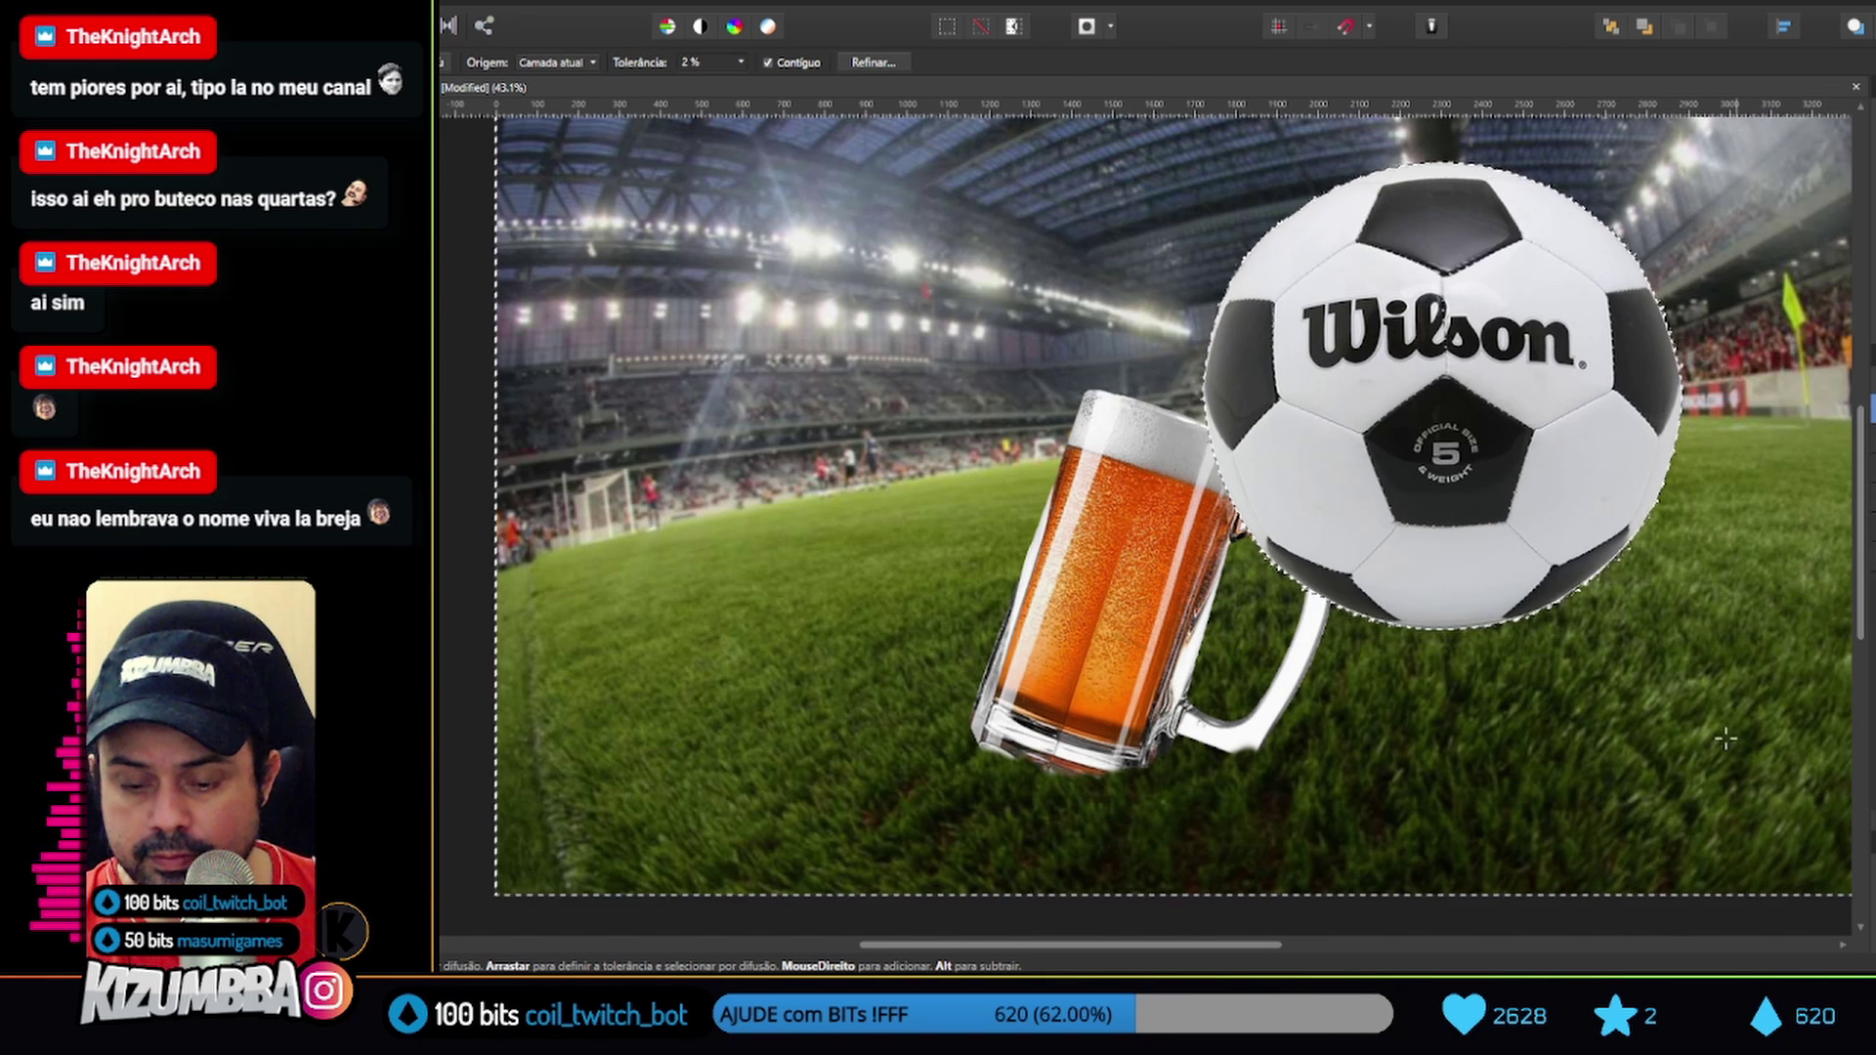
left_click(586, 410)
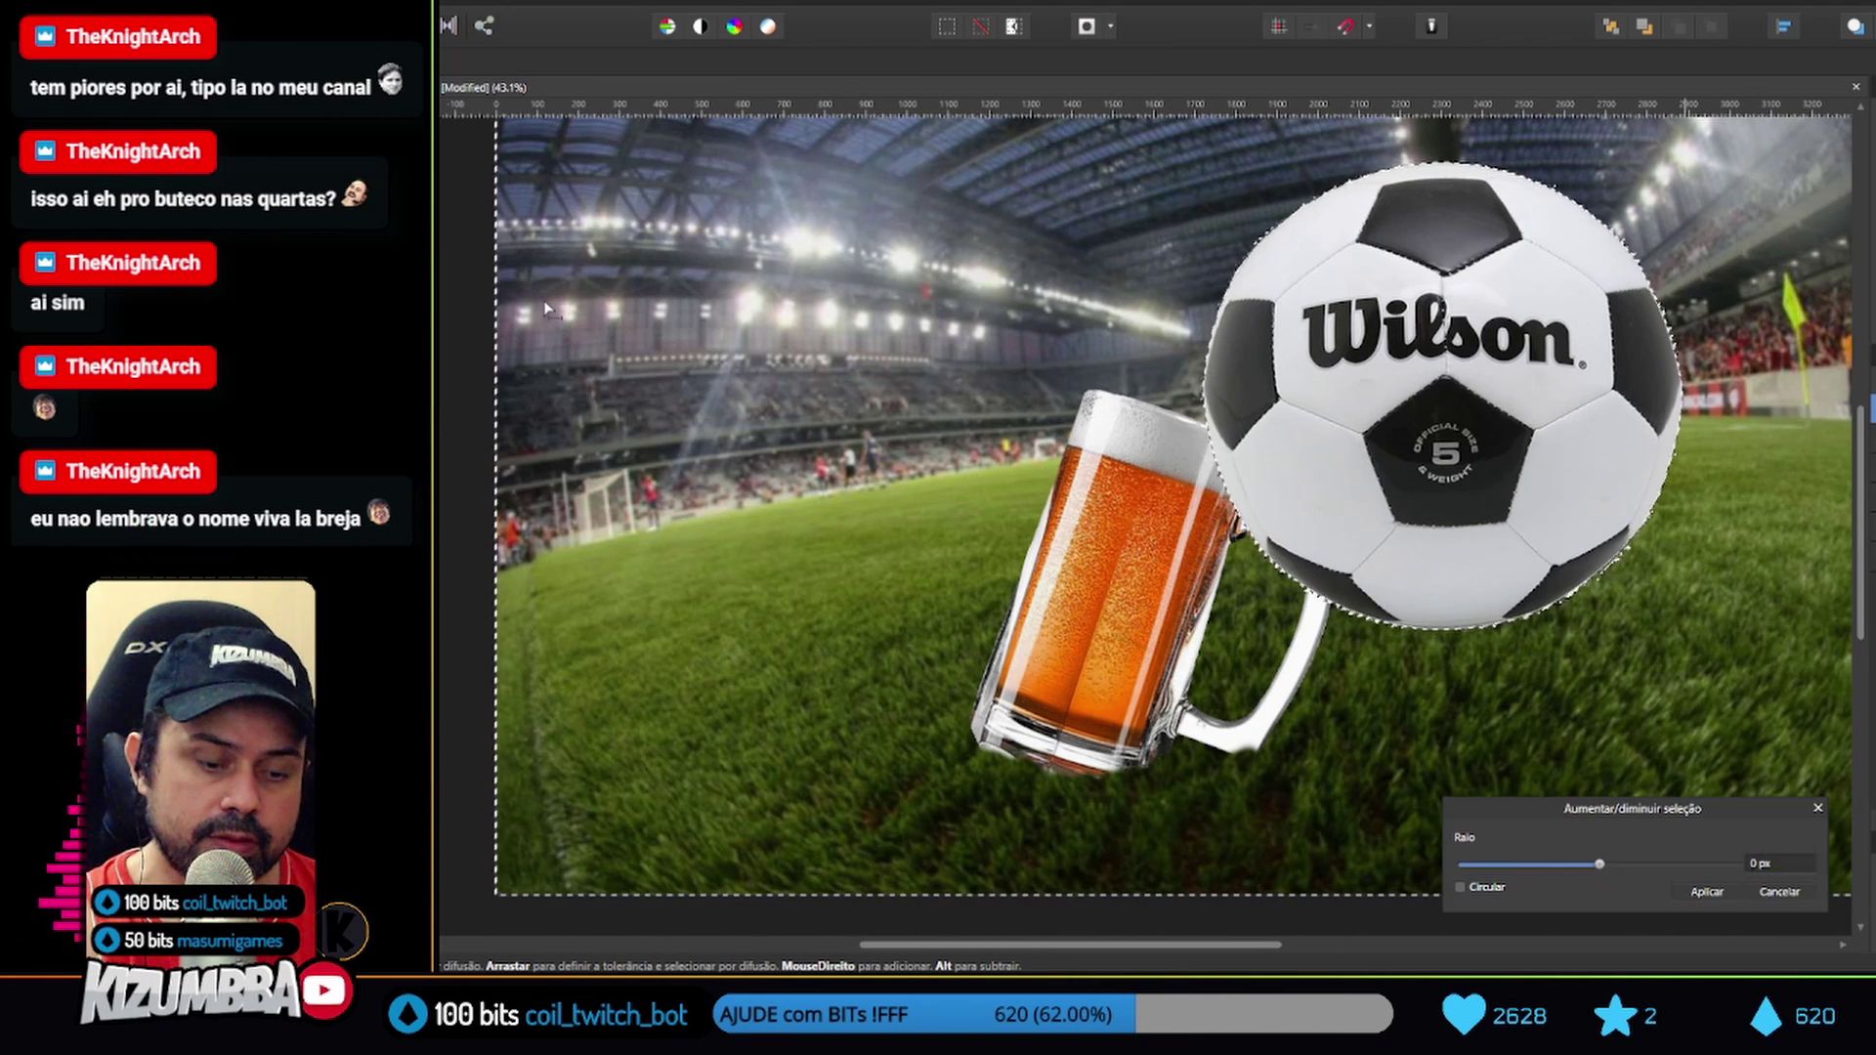
left_click(1707, 892)
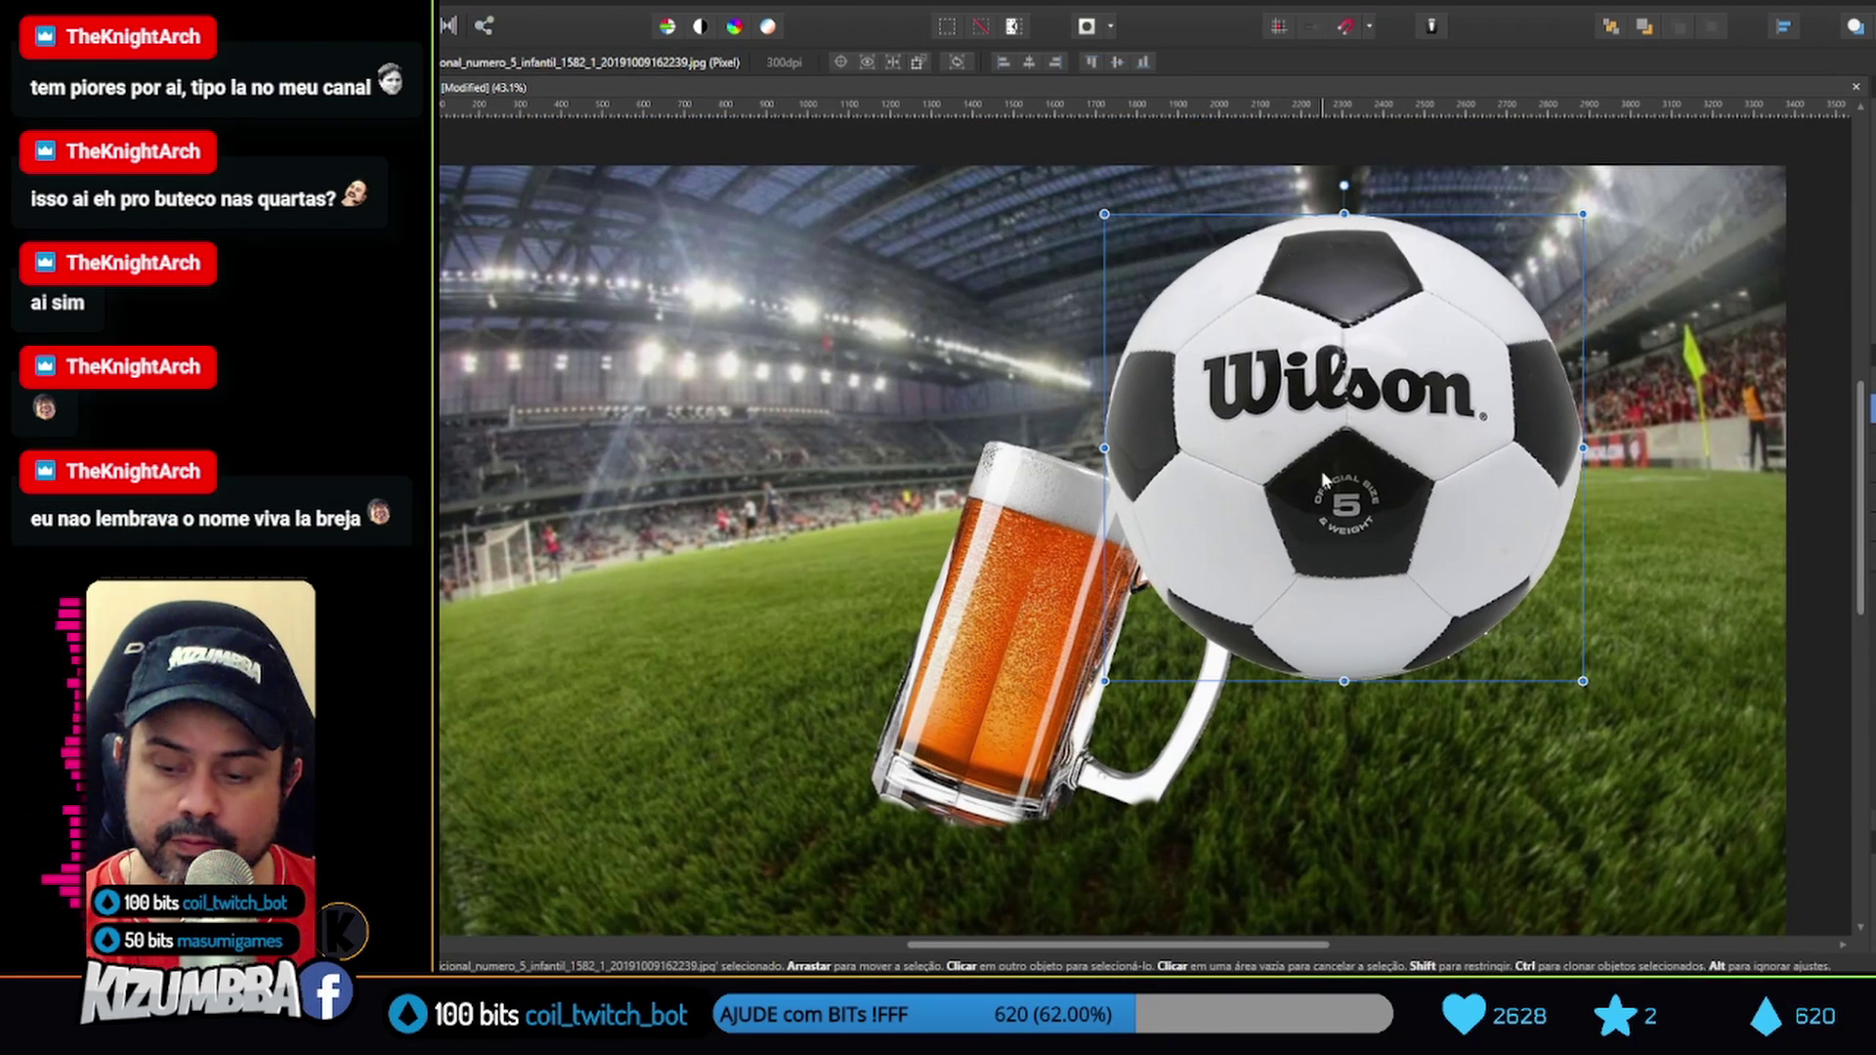
Move the Wilson ball above the beer mug and nudge the mug down-left
left_click_drag(1151, 419, 995, 351)
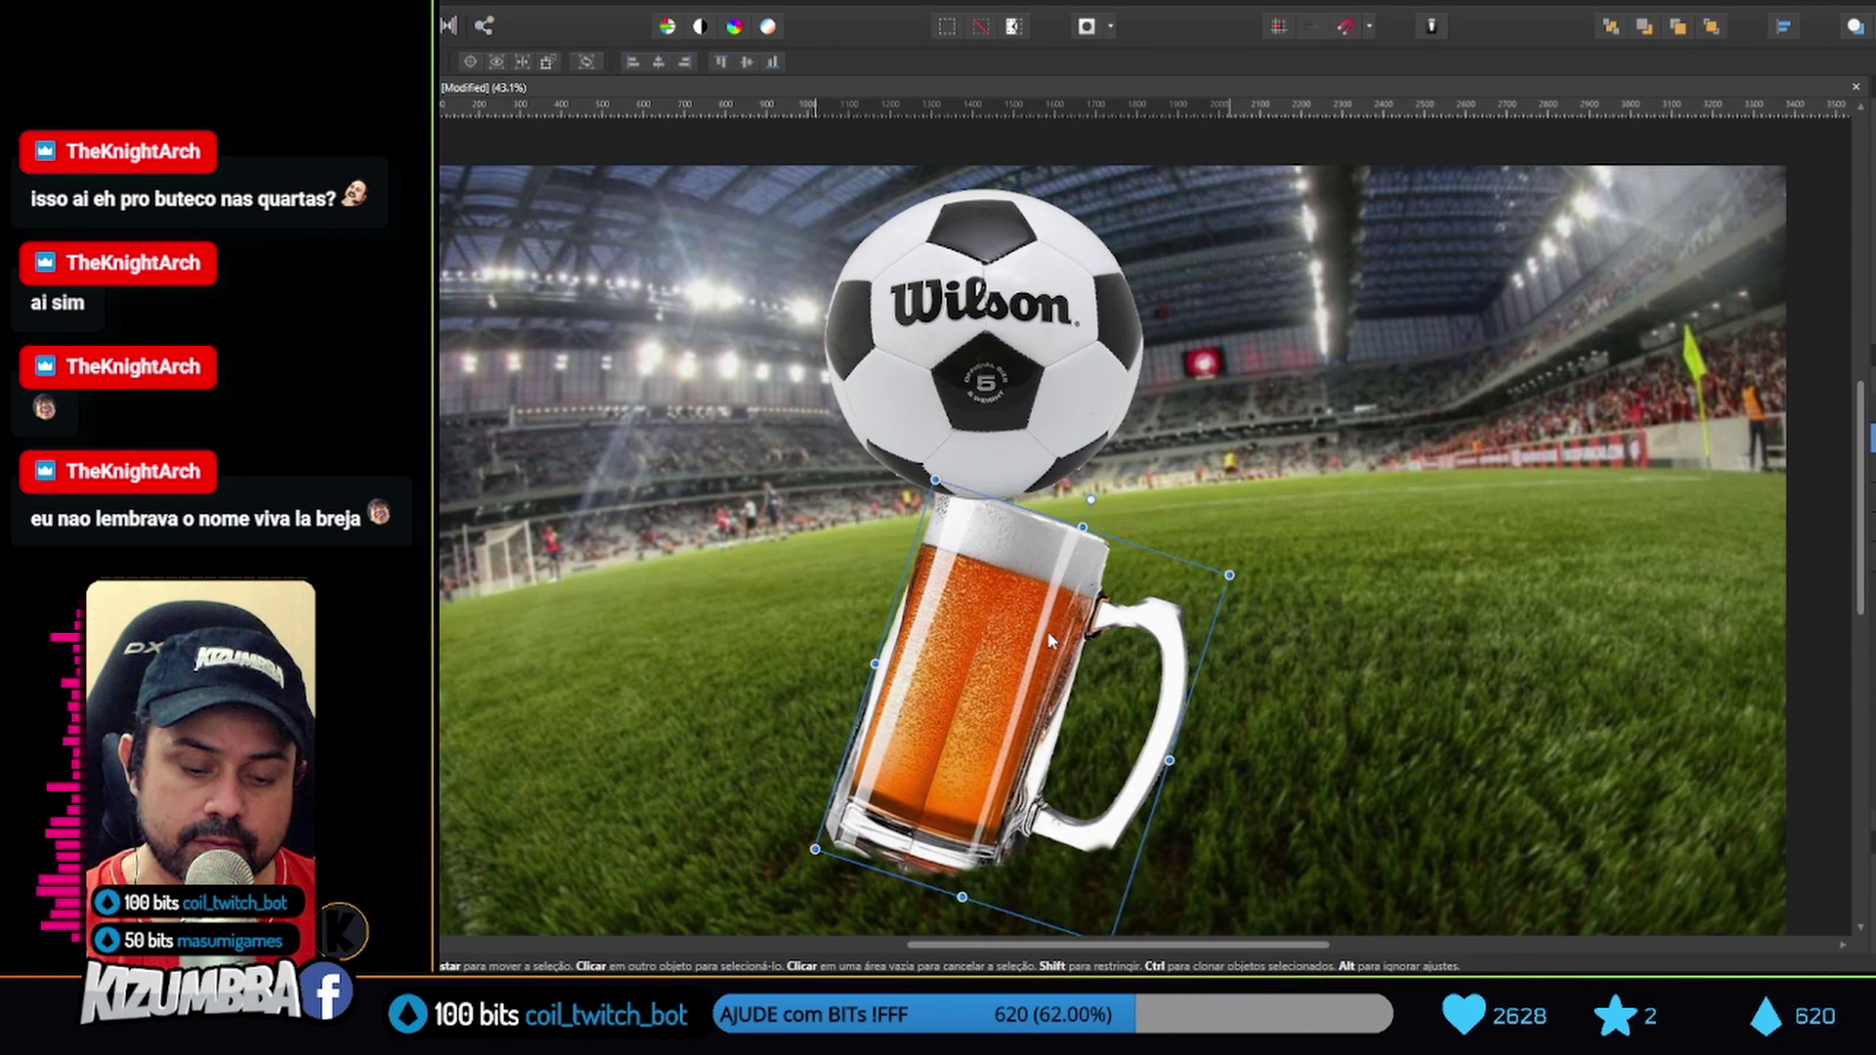
left_click_drag(1089, 587, 1066, 636)
key("z")
left_click(1775, 569)
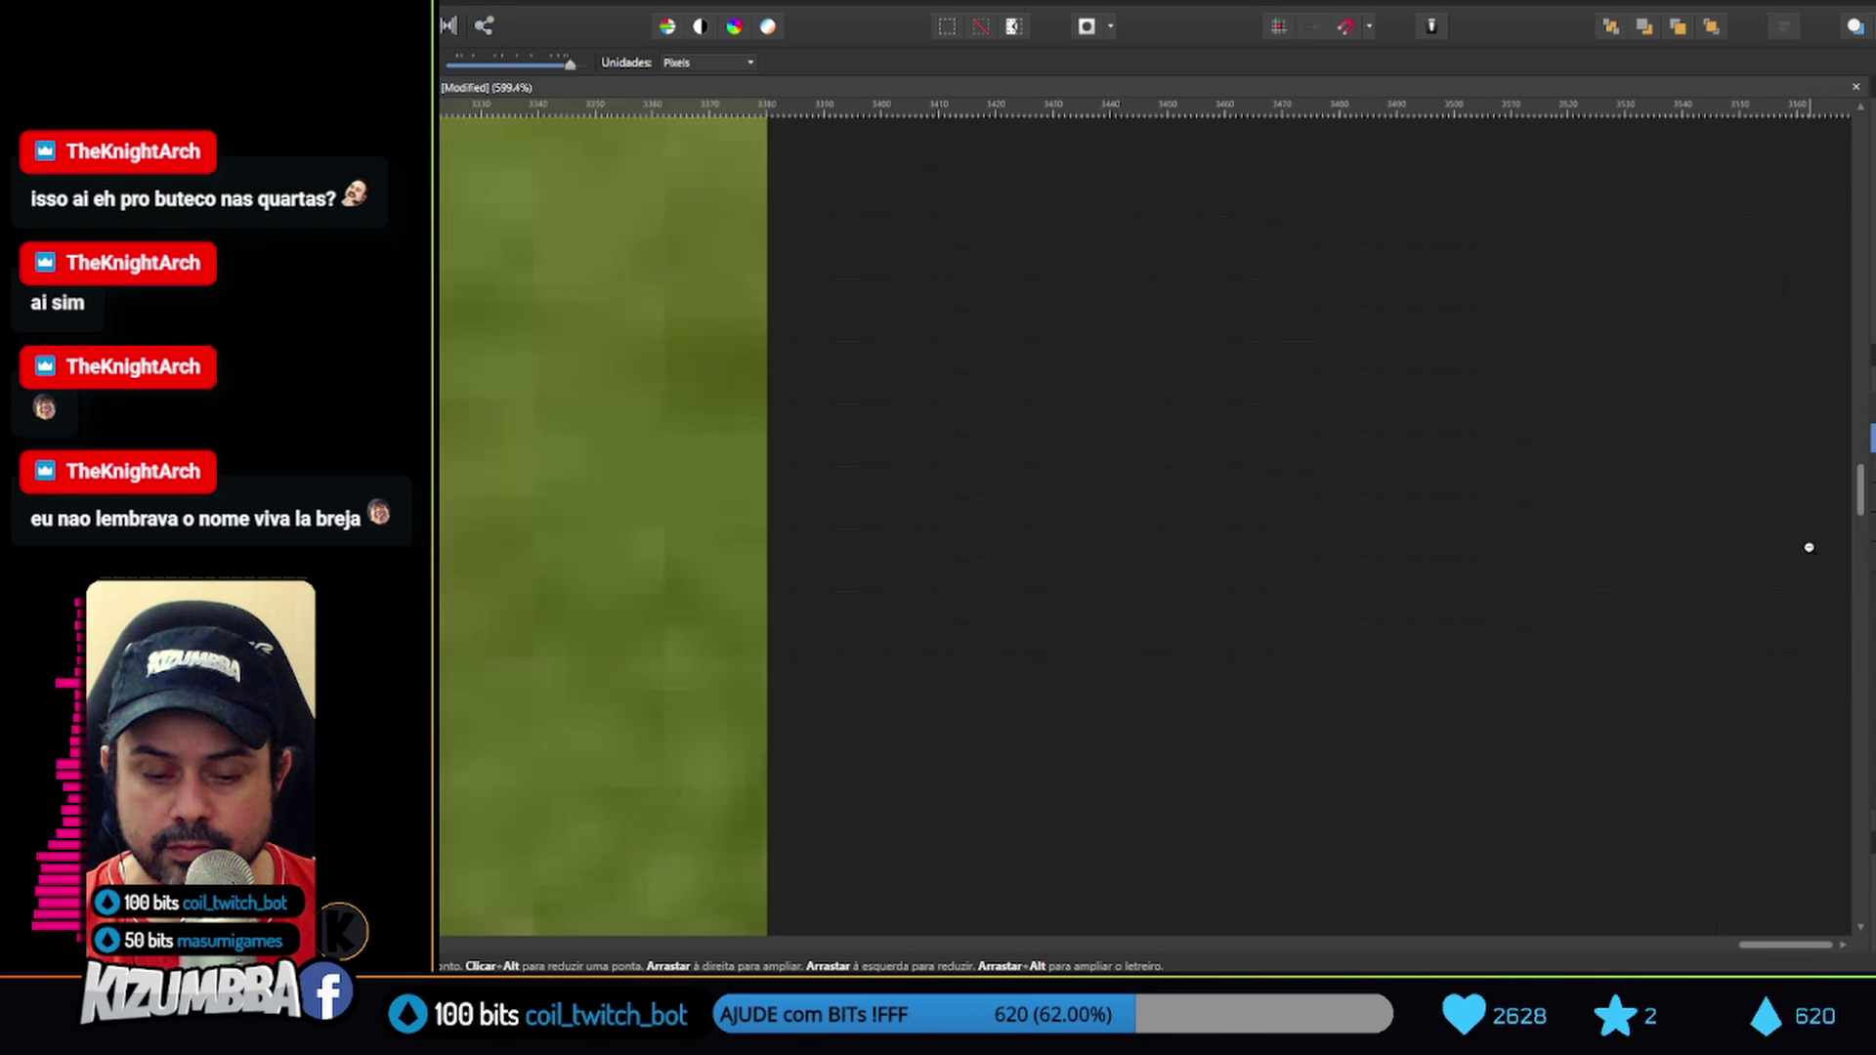
left_click(1775, 570, "alt")
Tilt the ball slightly counter-clockwise and rotate the mug a little
key("v")
left_click(1287, 472)
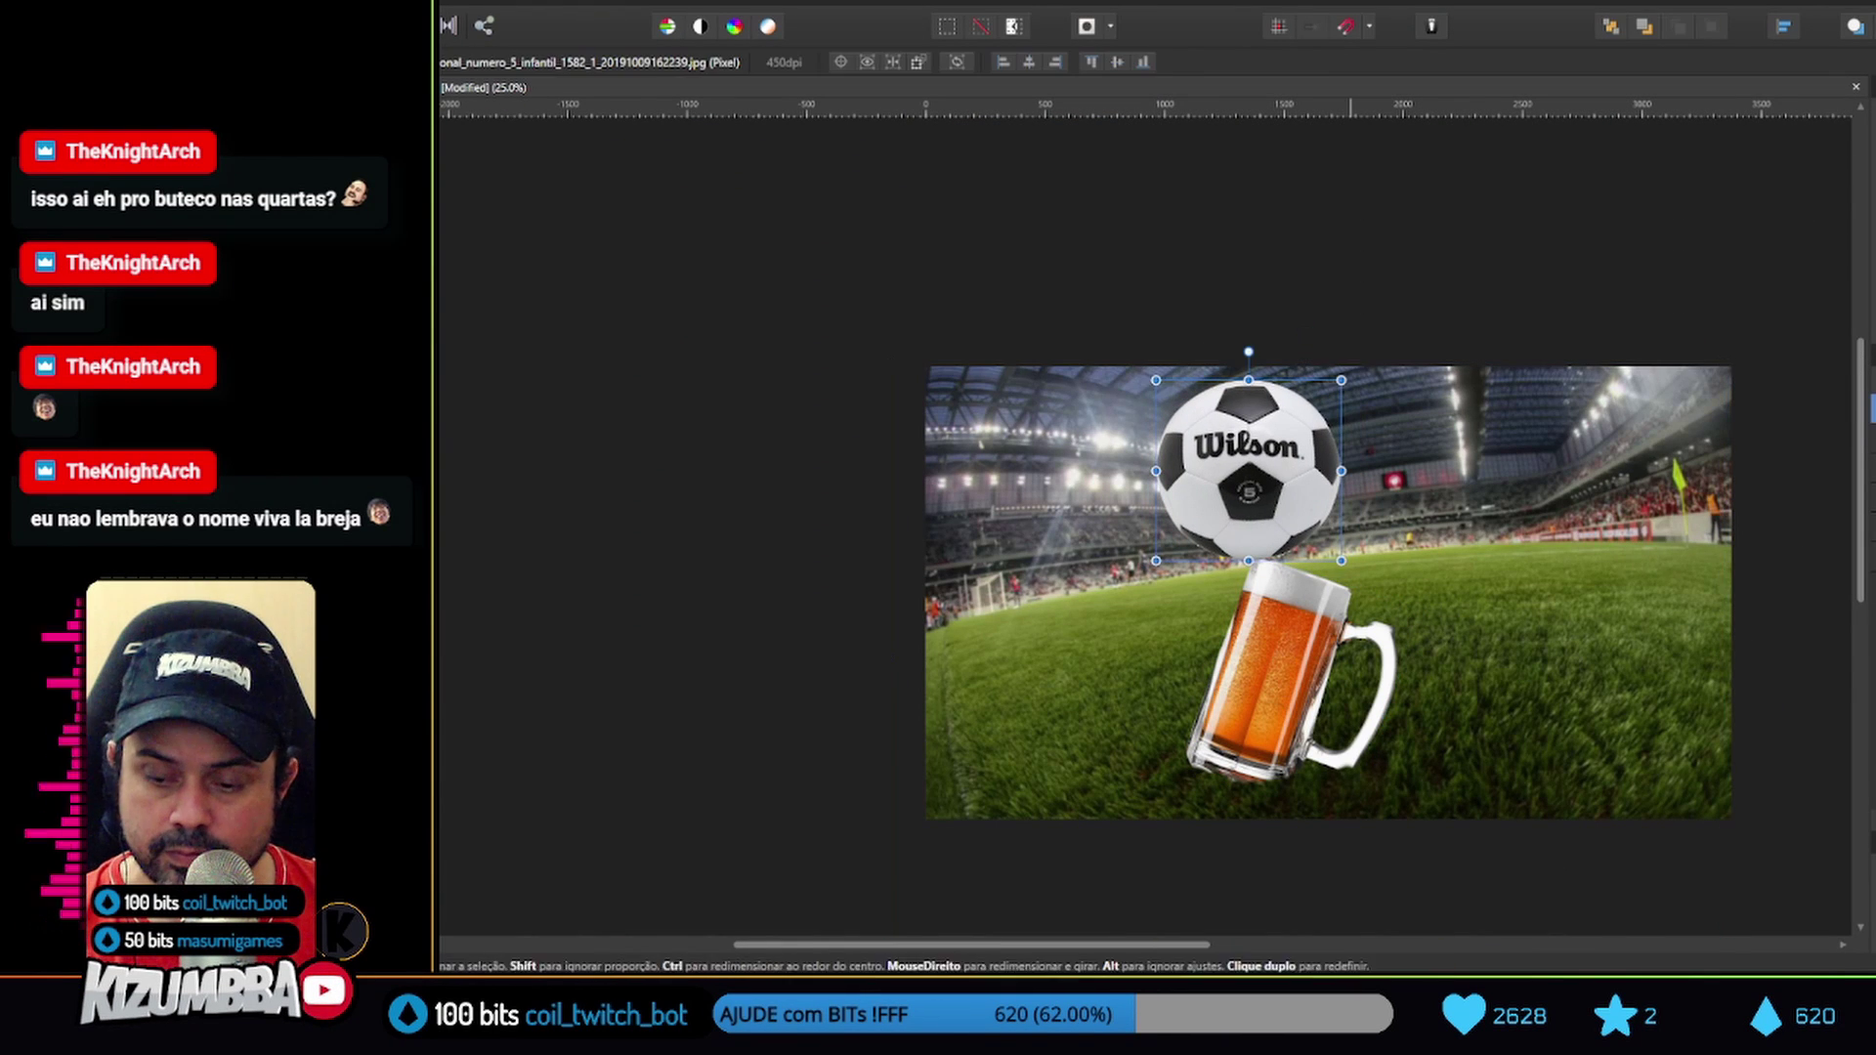
left_click_drag(1354, 383, 1346, 371)
left_click(1300, 636)
left_click_drag(1441, 600, 1456, 616)
key("z")
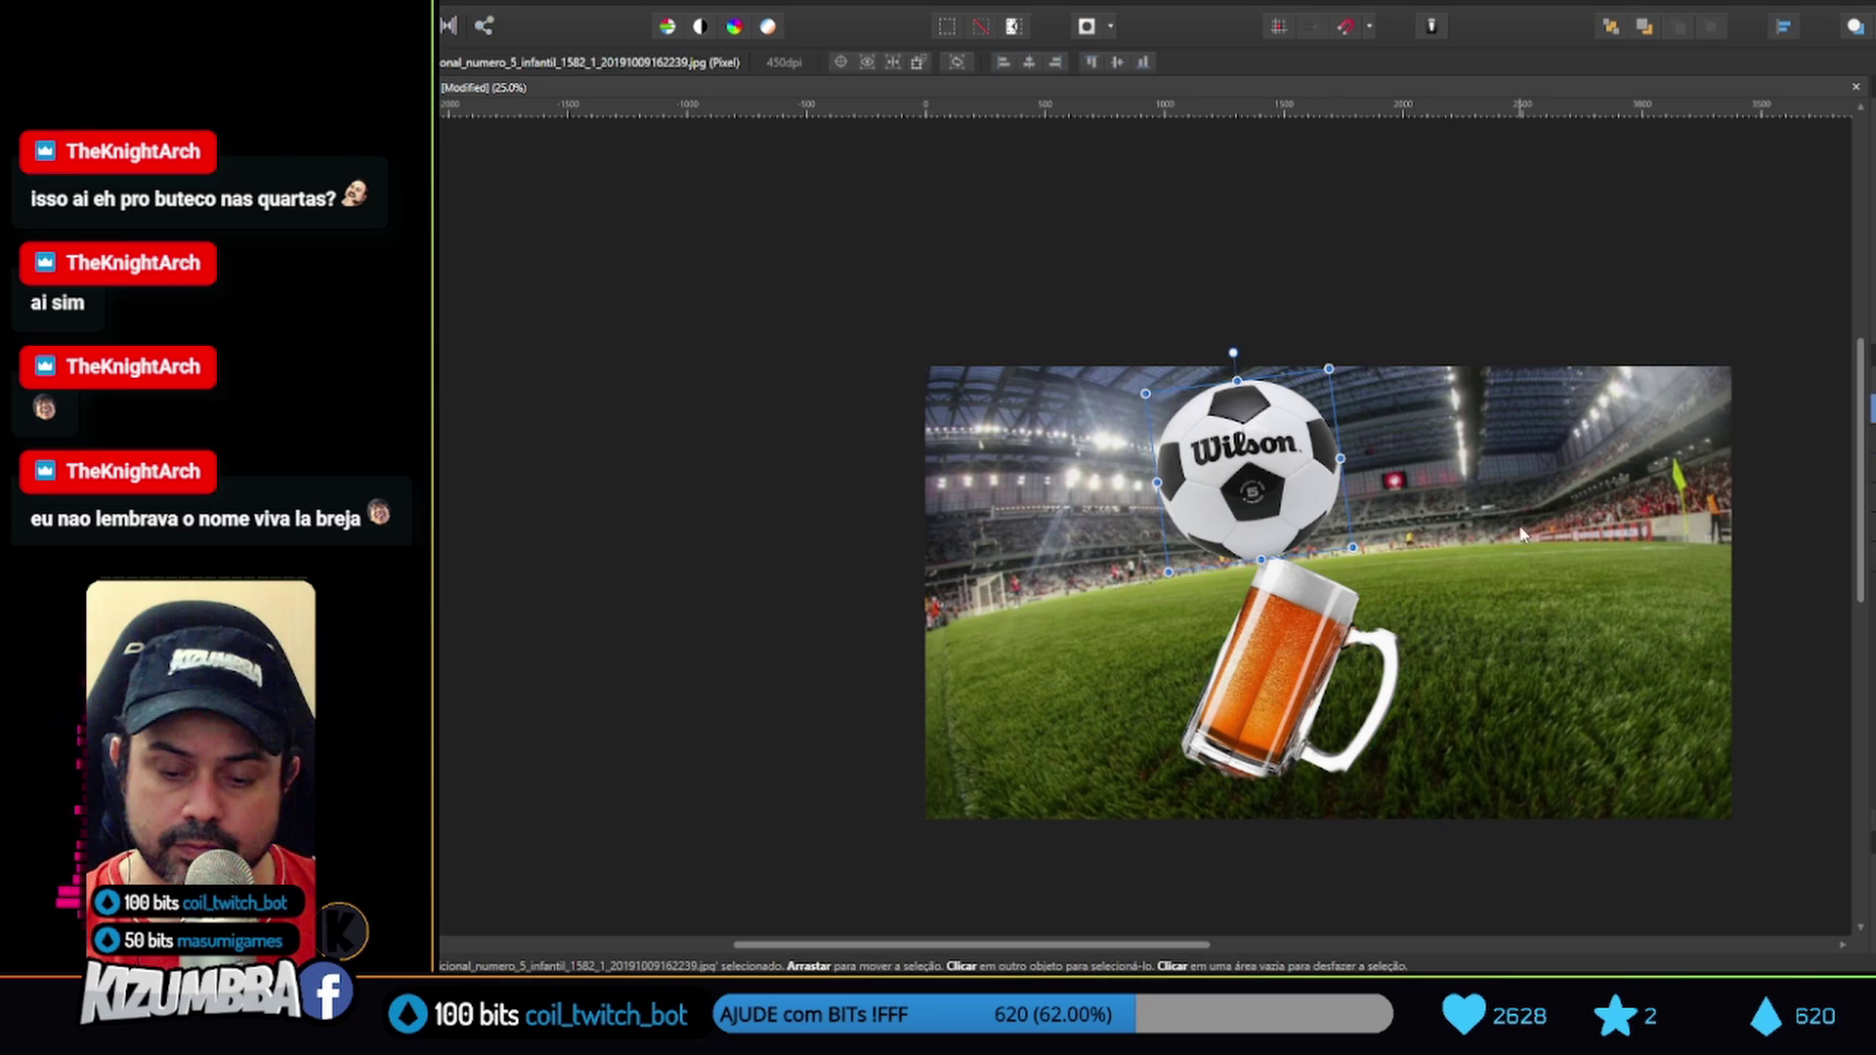
left_click_drag(1296, 640, 1516, 749)
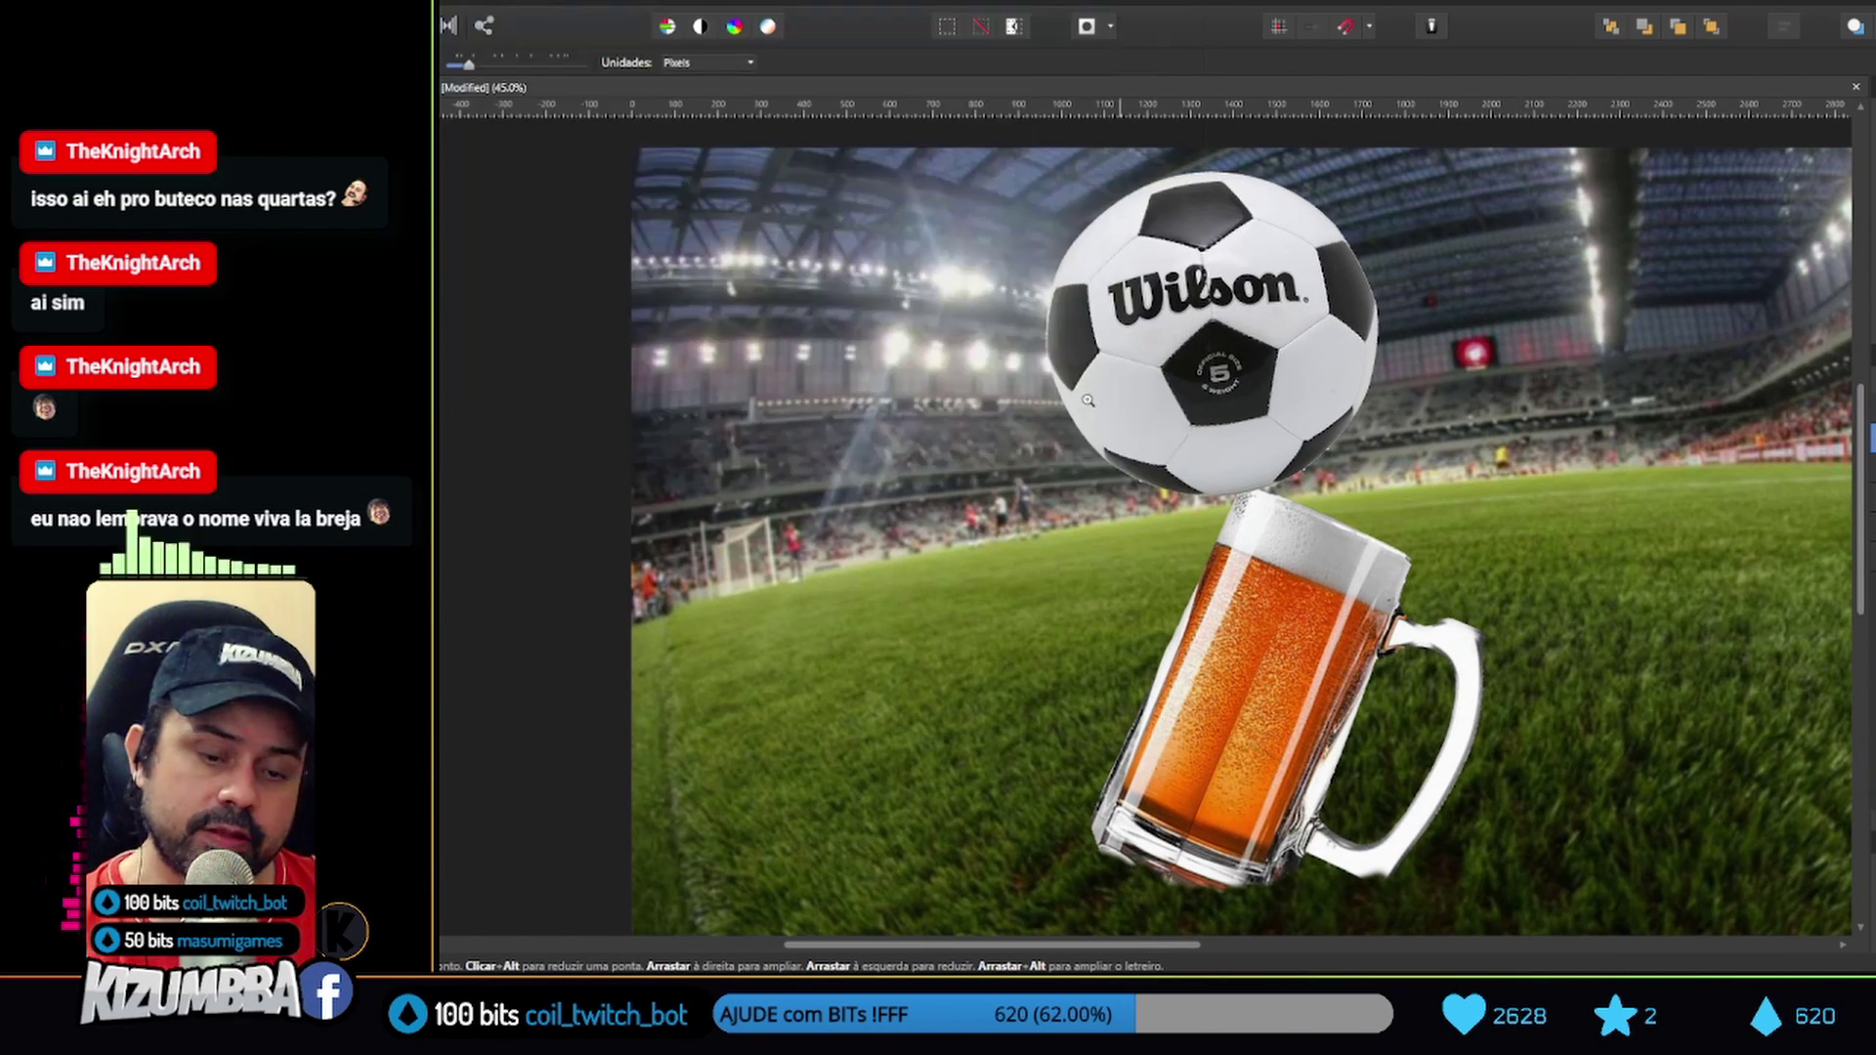
Place a checkerboard-backed beer image, then undo it
key("ctrl+o")
scroll(1183, 219, "down", 3)
scroll(1184, 220, "down", 3)
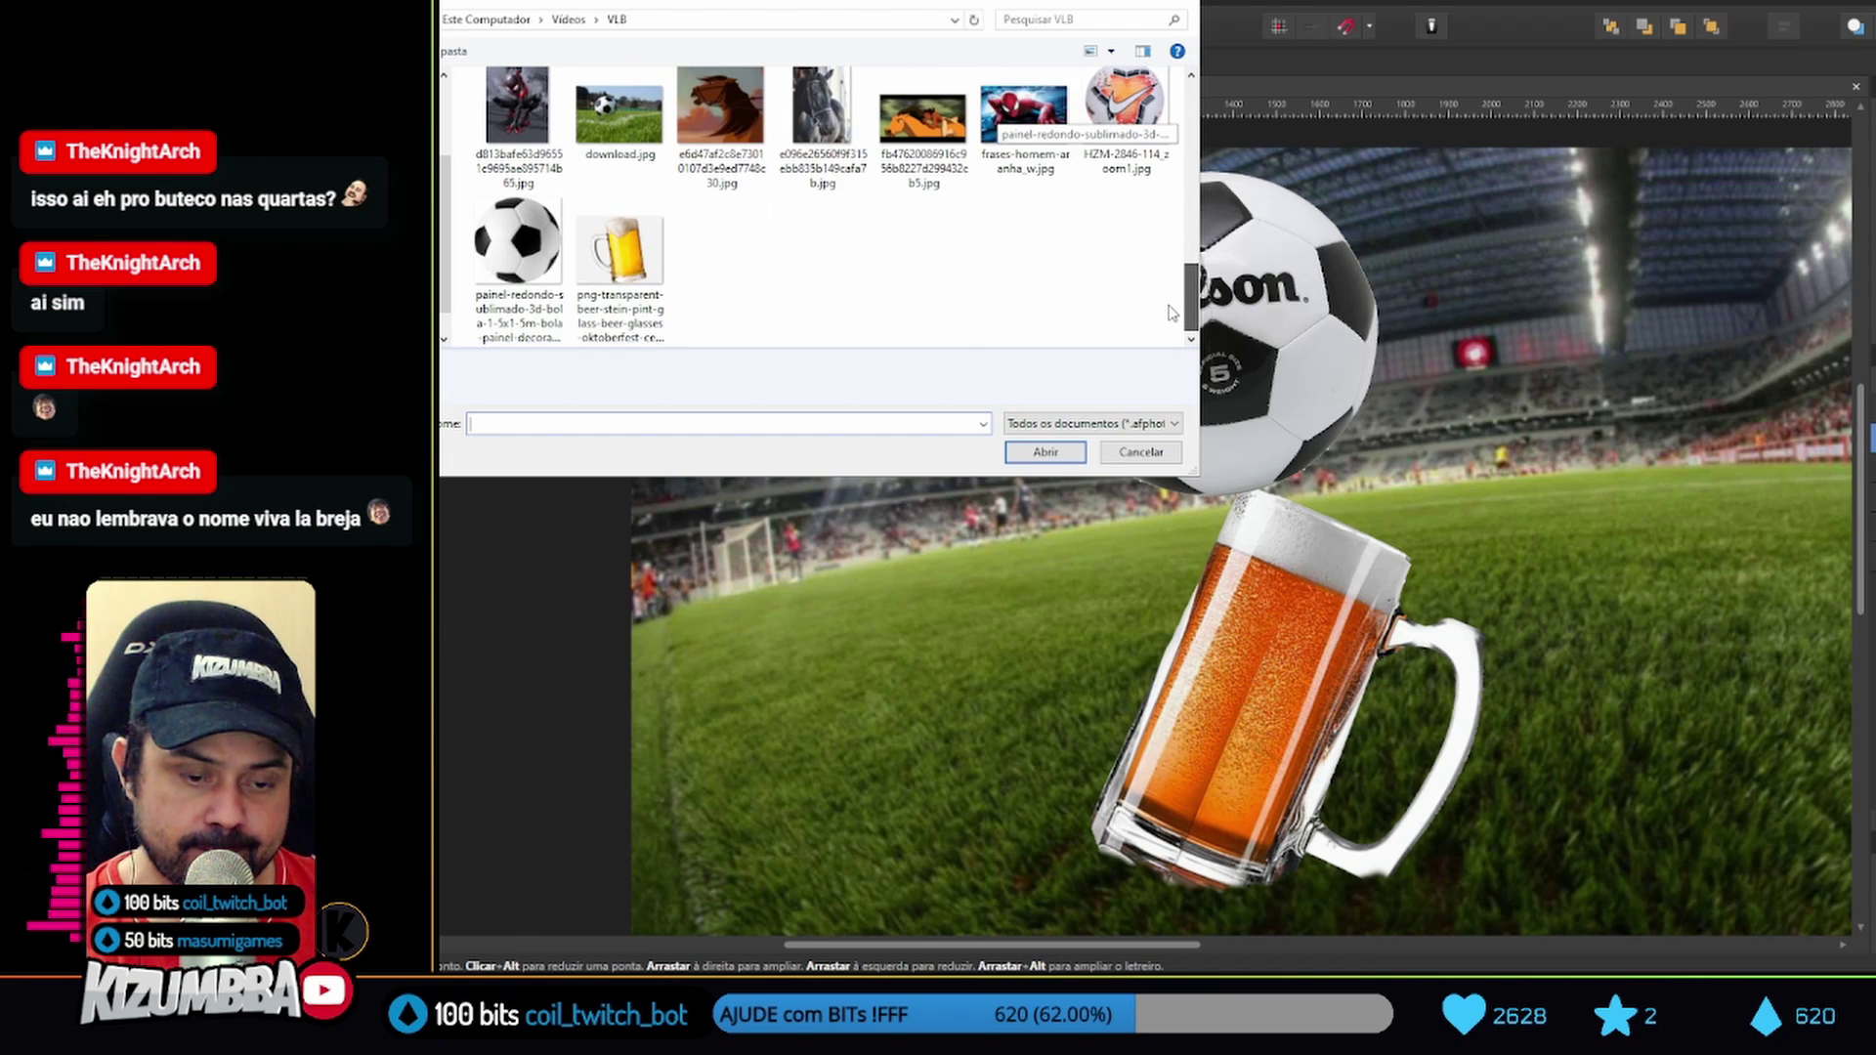
double_click(619, 244)
left_click(1082, 511)
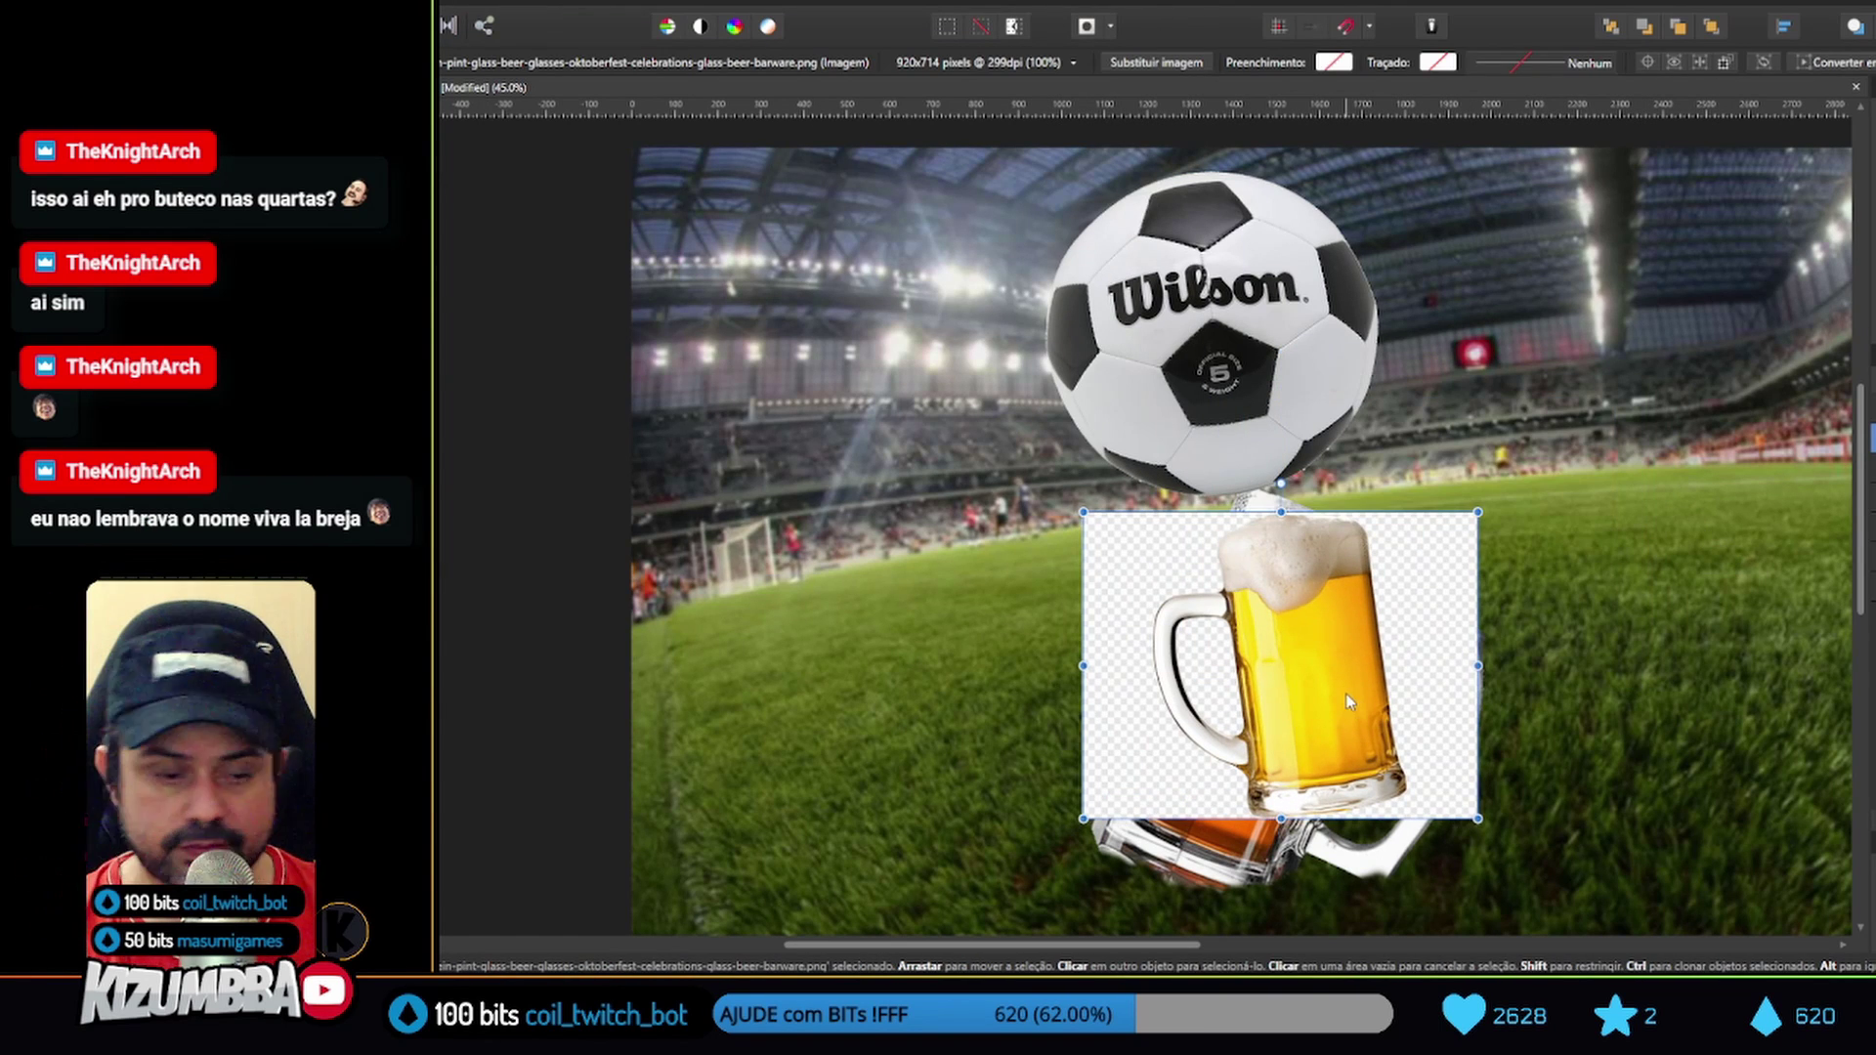
key("w")
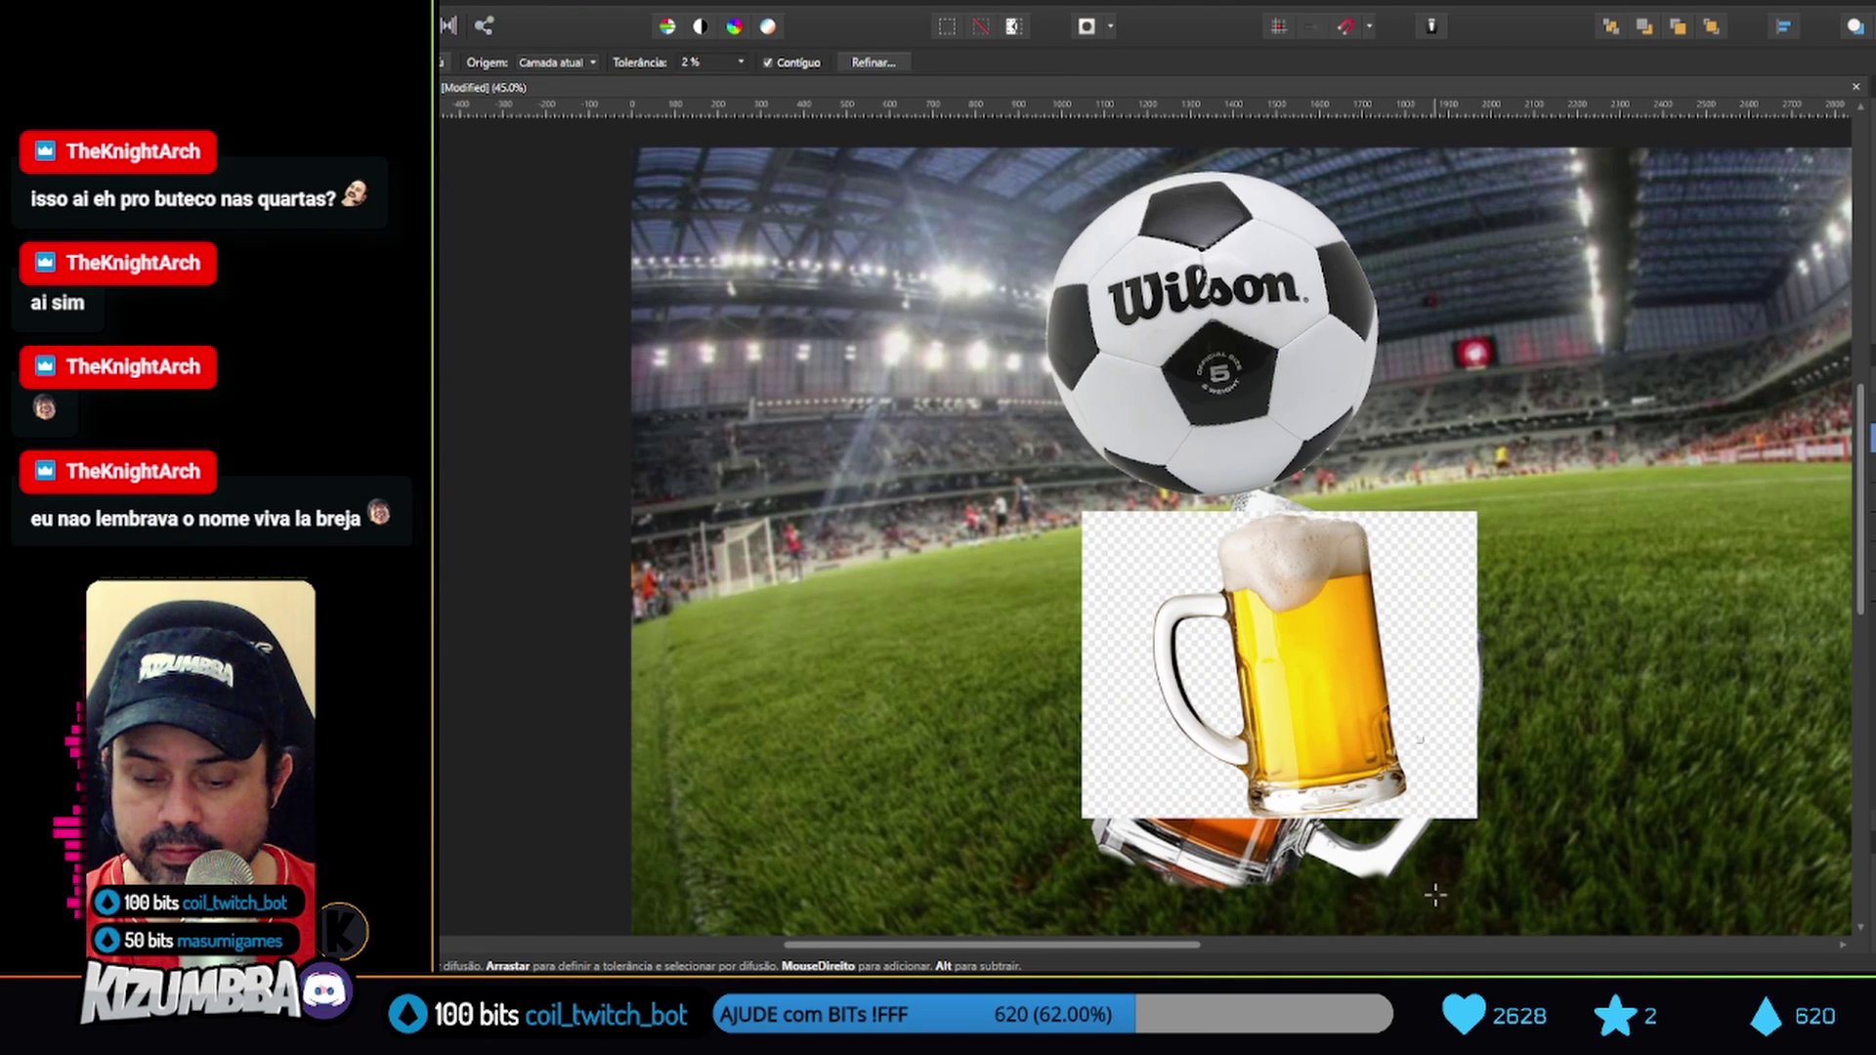
key("ctrl+z")
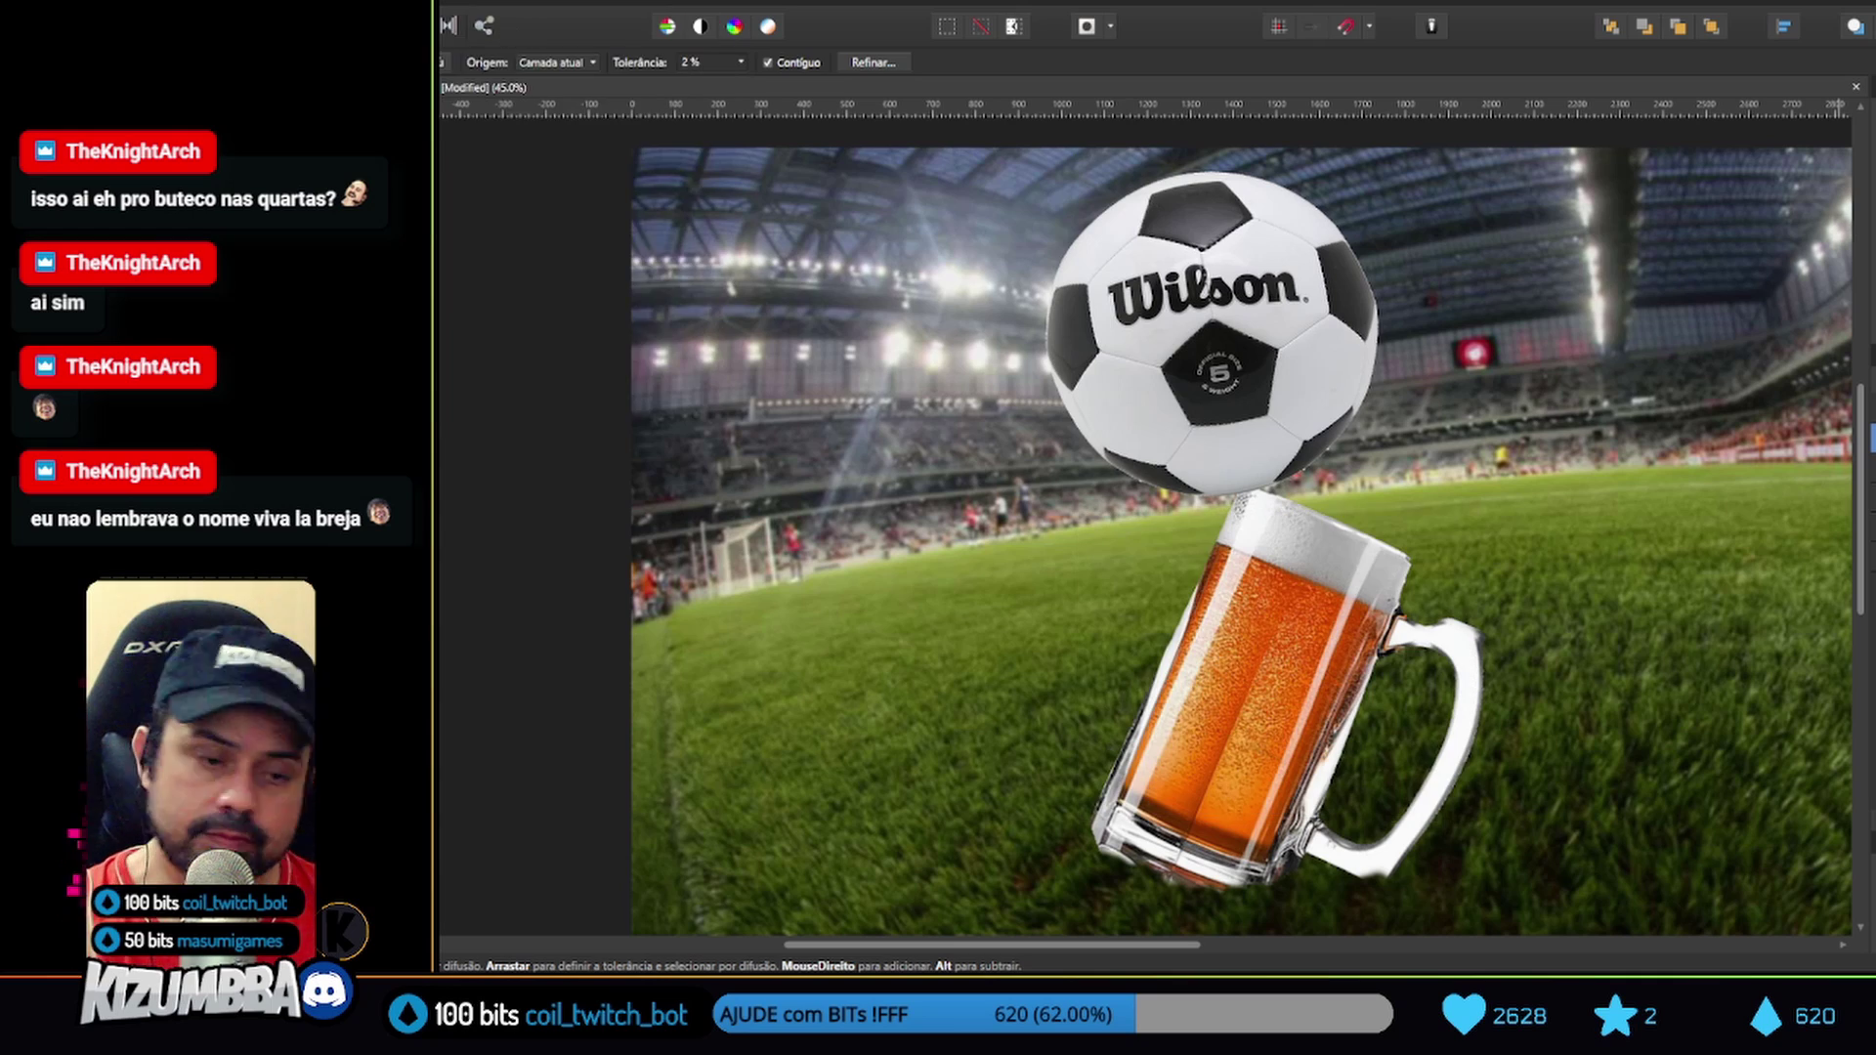
Open Caneca-Cerveja-PNG.png, close its separate document, and place it into the composite
key("ctrl+o")
left_click_drag(1192, 117, 1197, 196)
left_click(823, 225)
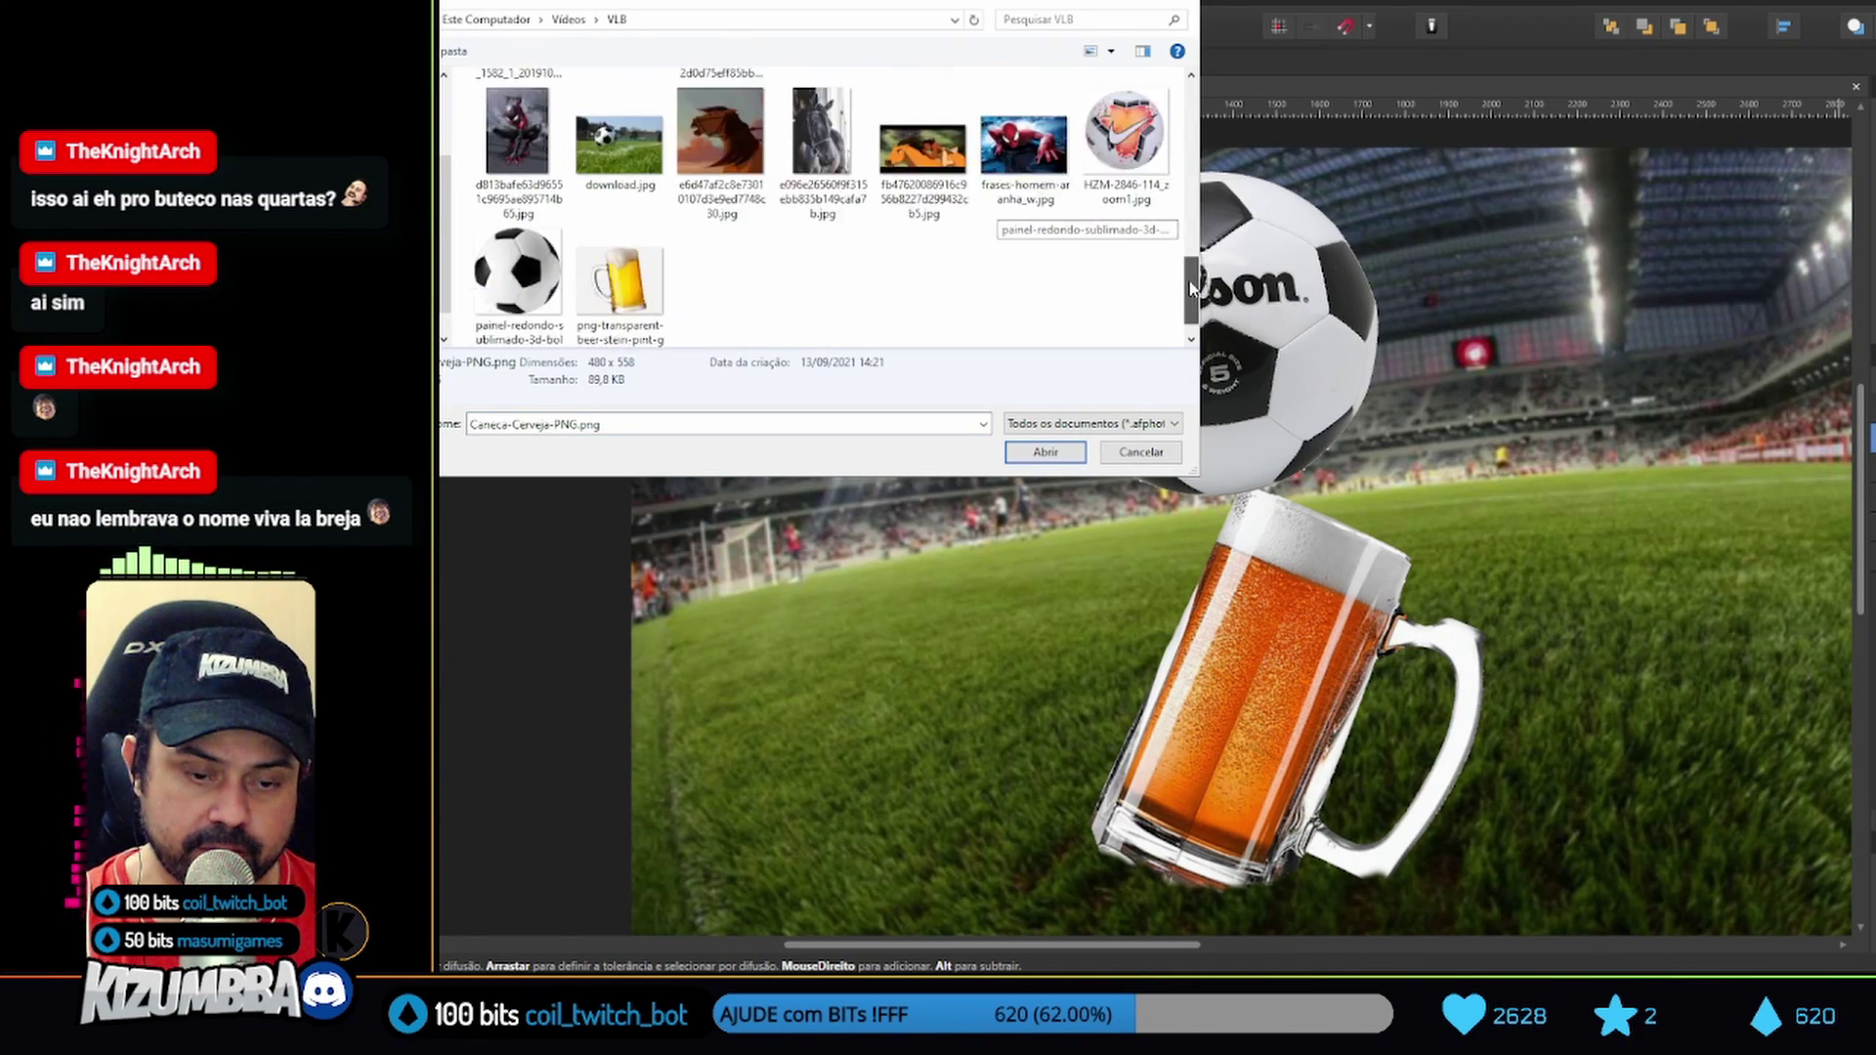
left_click(720, 215)
left_click(1046, 451)
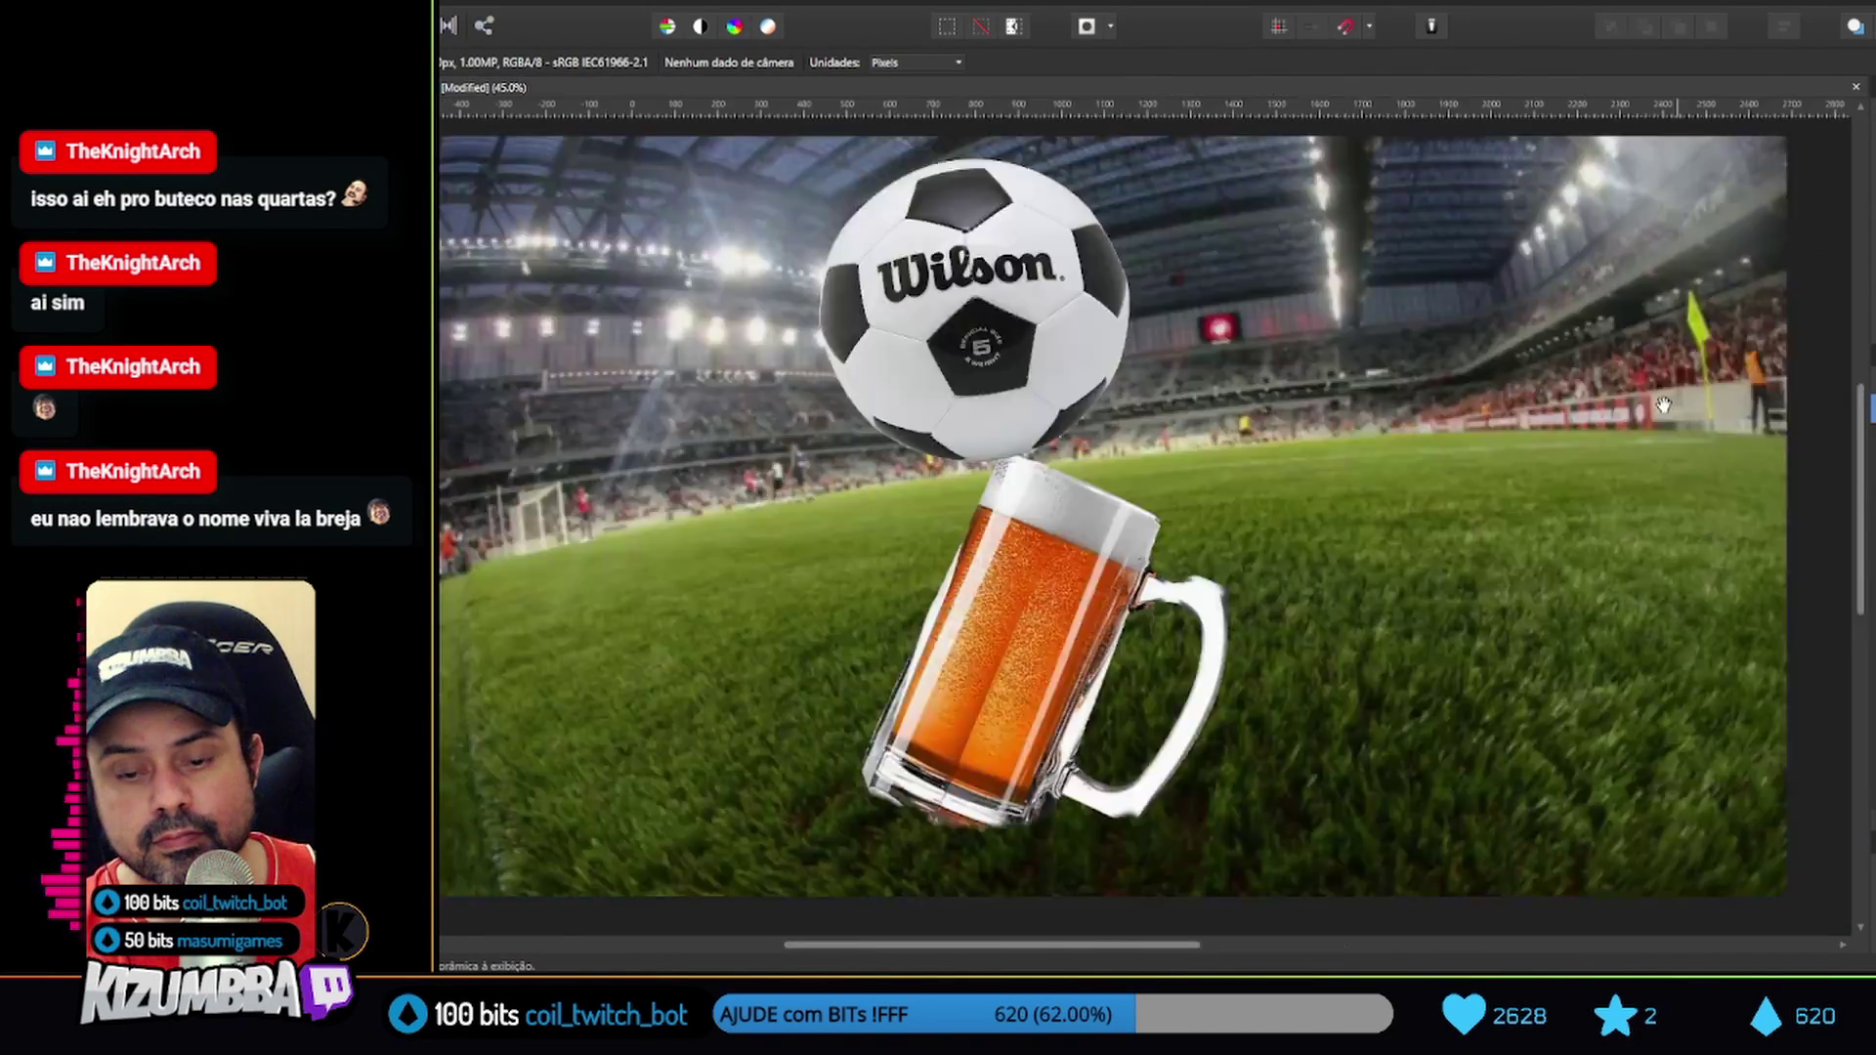
left_click_drag(1554, 114, 1542, 875)
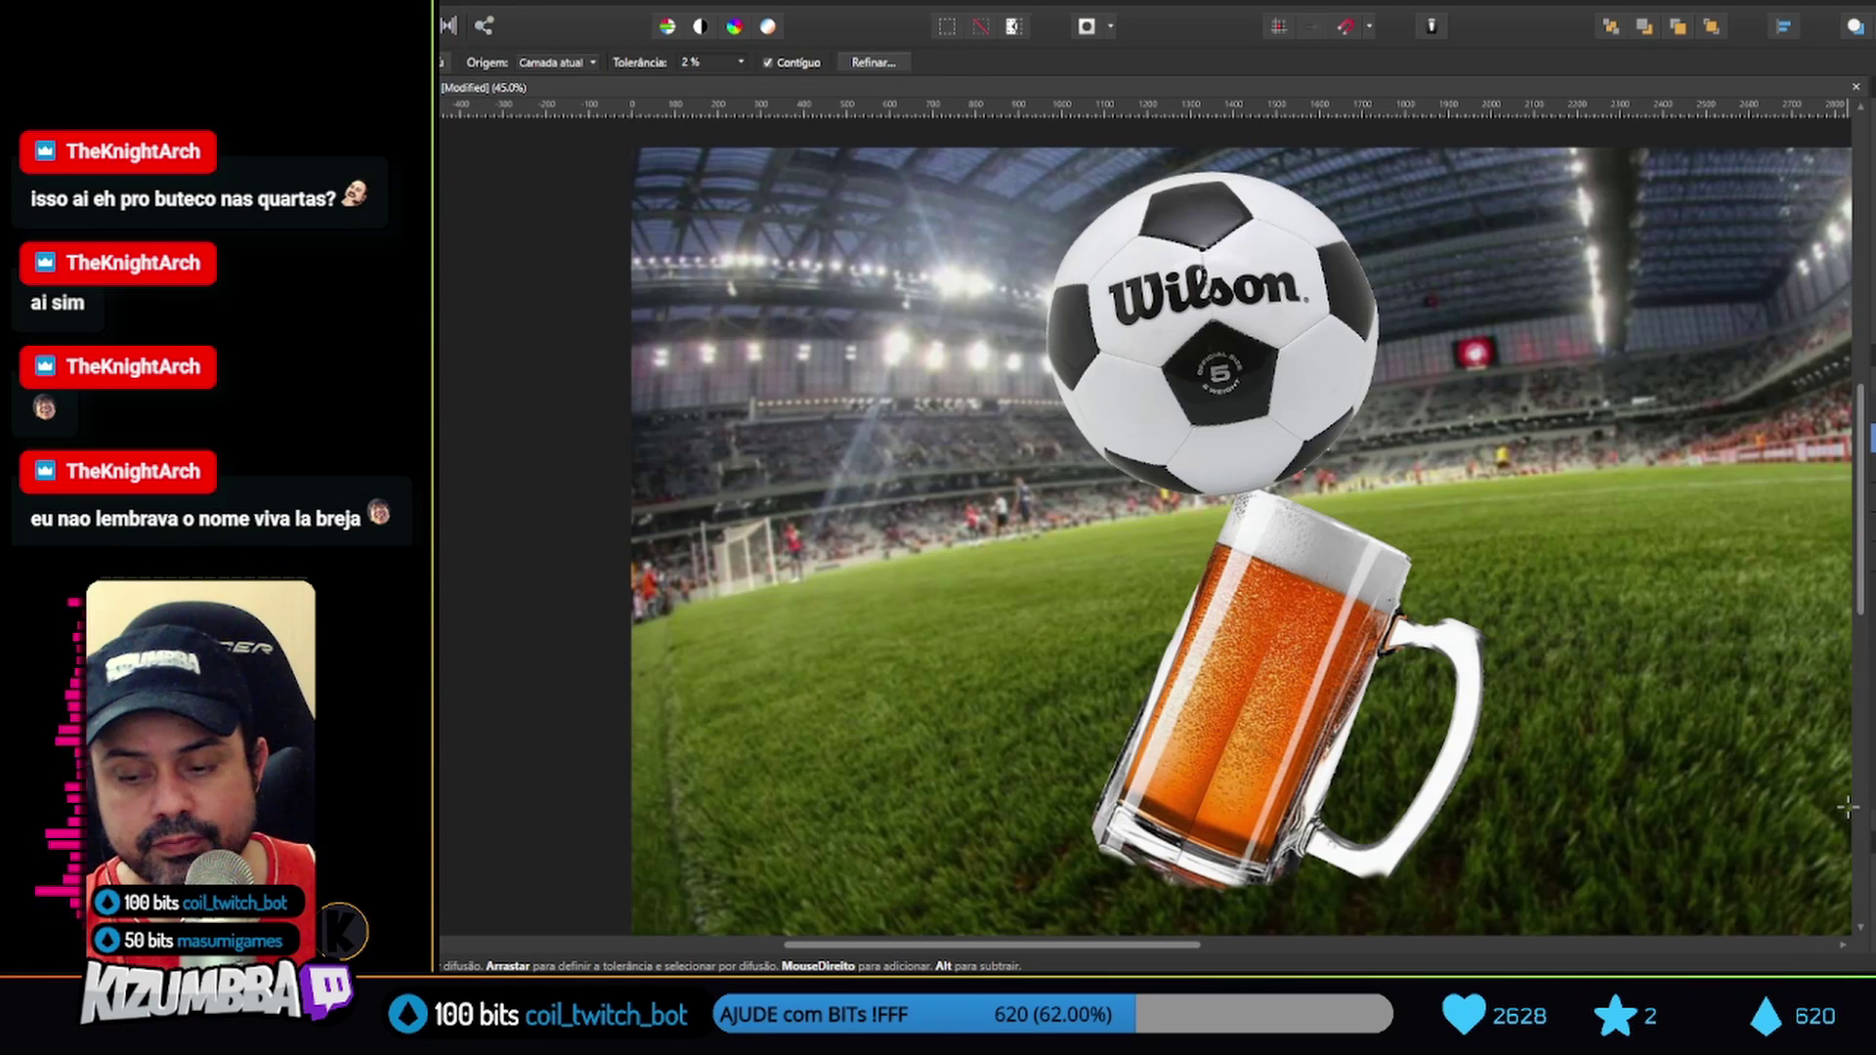
left_click(508, 200)
scroll(1188, 244, "down", 2)
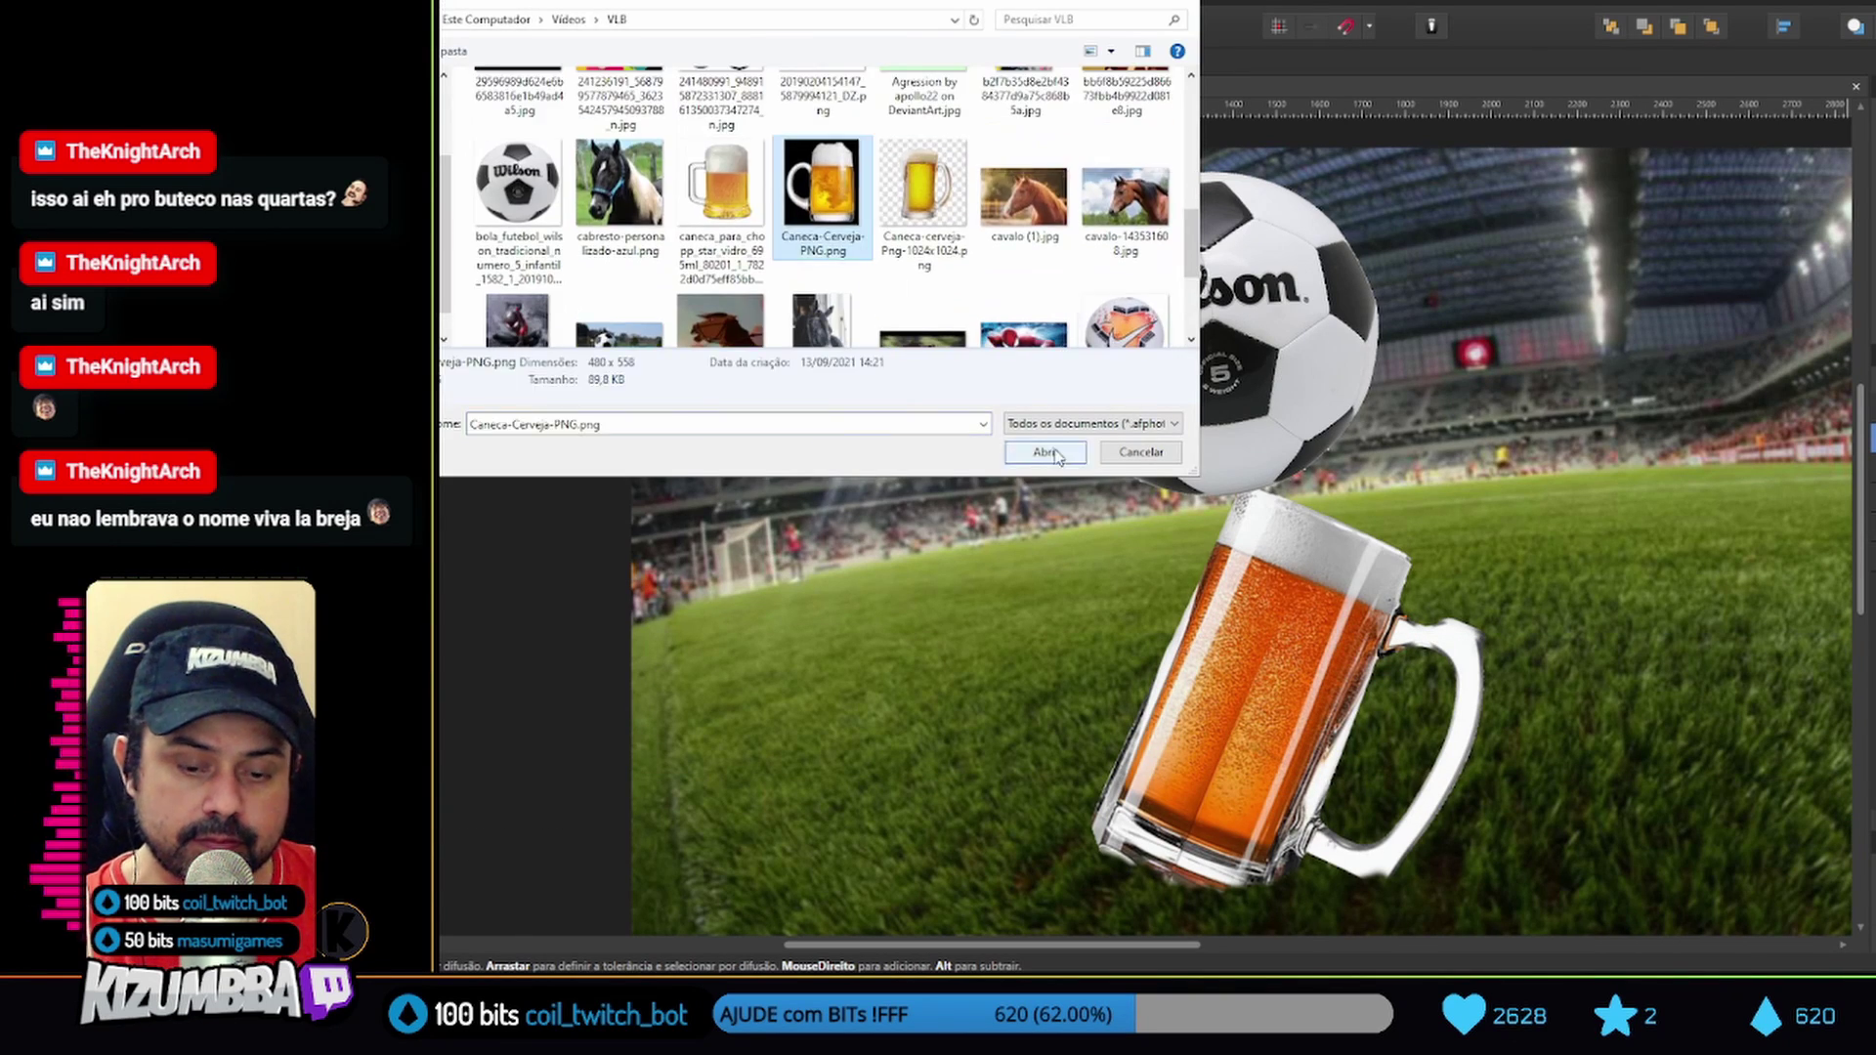
double_click(922, 176)
Resize, flip horizontally and tilt the new golden mug behind the ball
left_click_drag(1501, 415, 1080, 905)
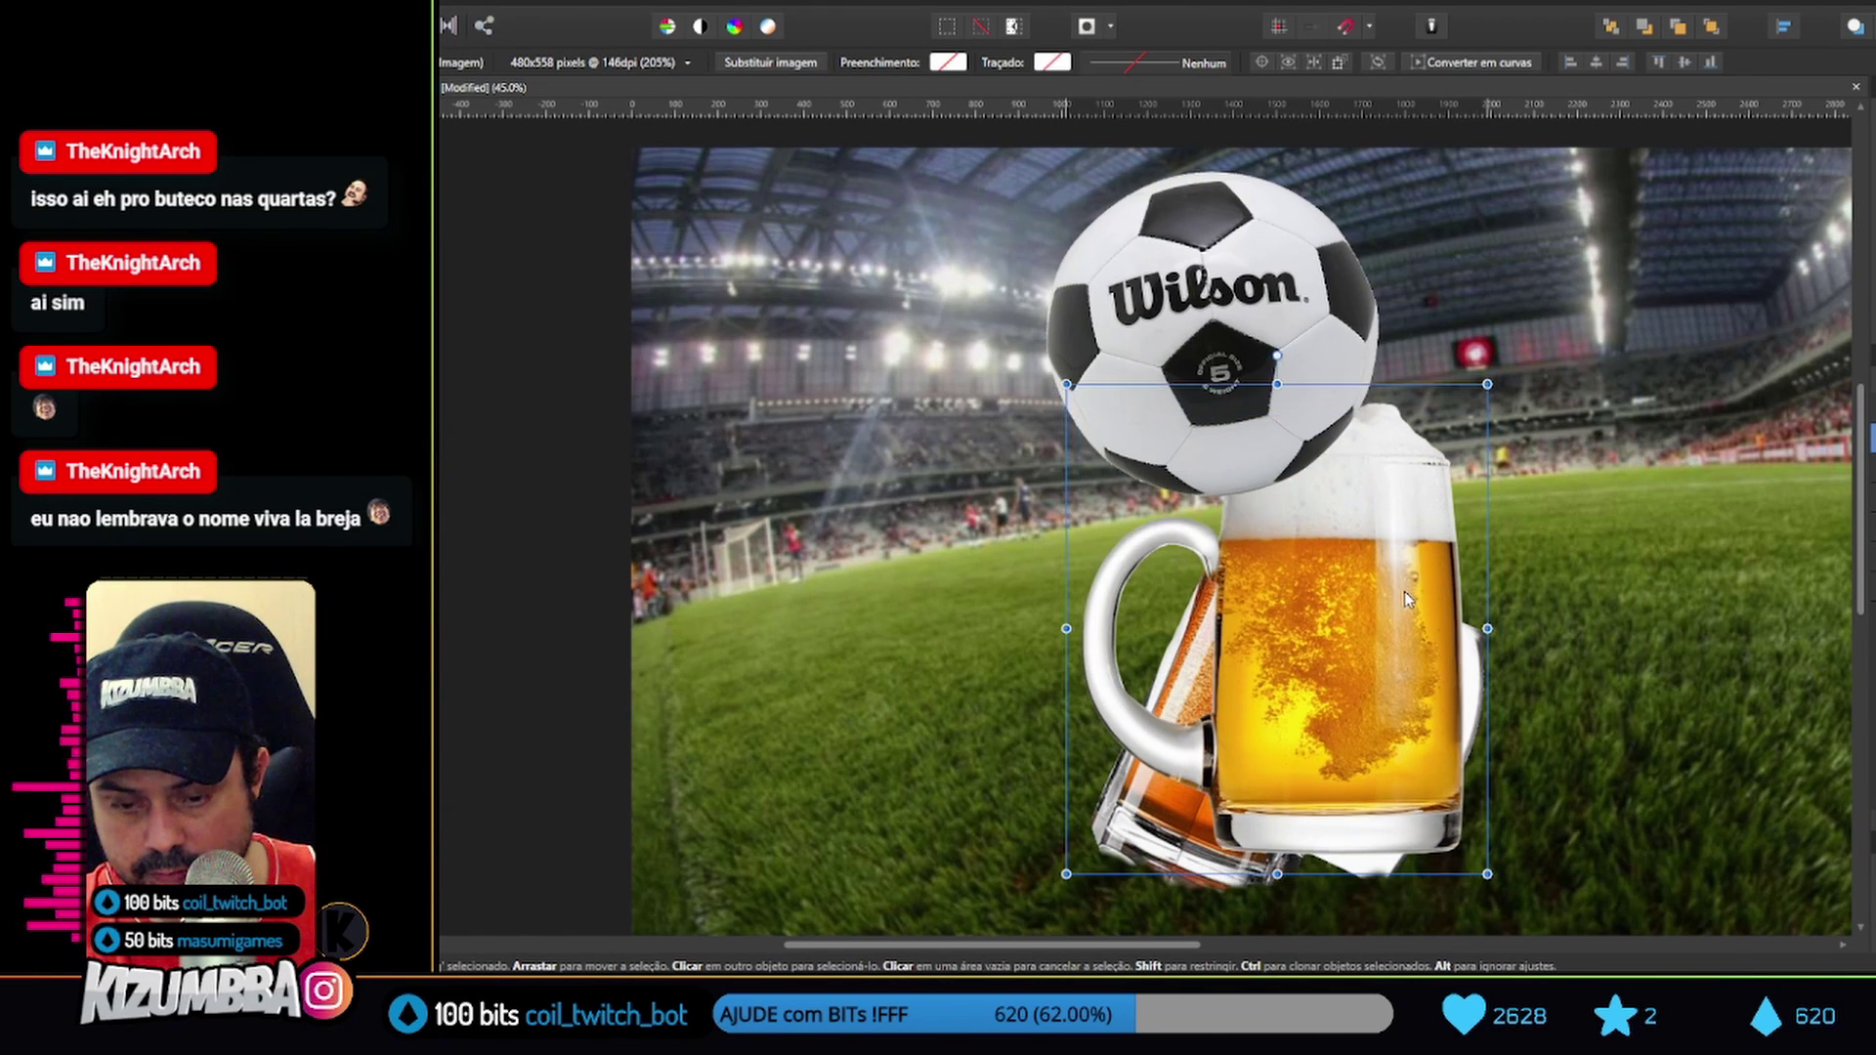
right_click(1405, 590)
left_click(985, 512)
mouse_move(1515, 401)
left_mouse_down()
mouse_move(1649, 435)
mouse_move(1689, 496)
left_mouse_up()
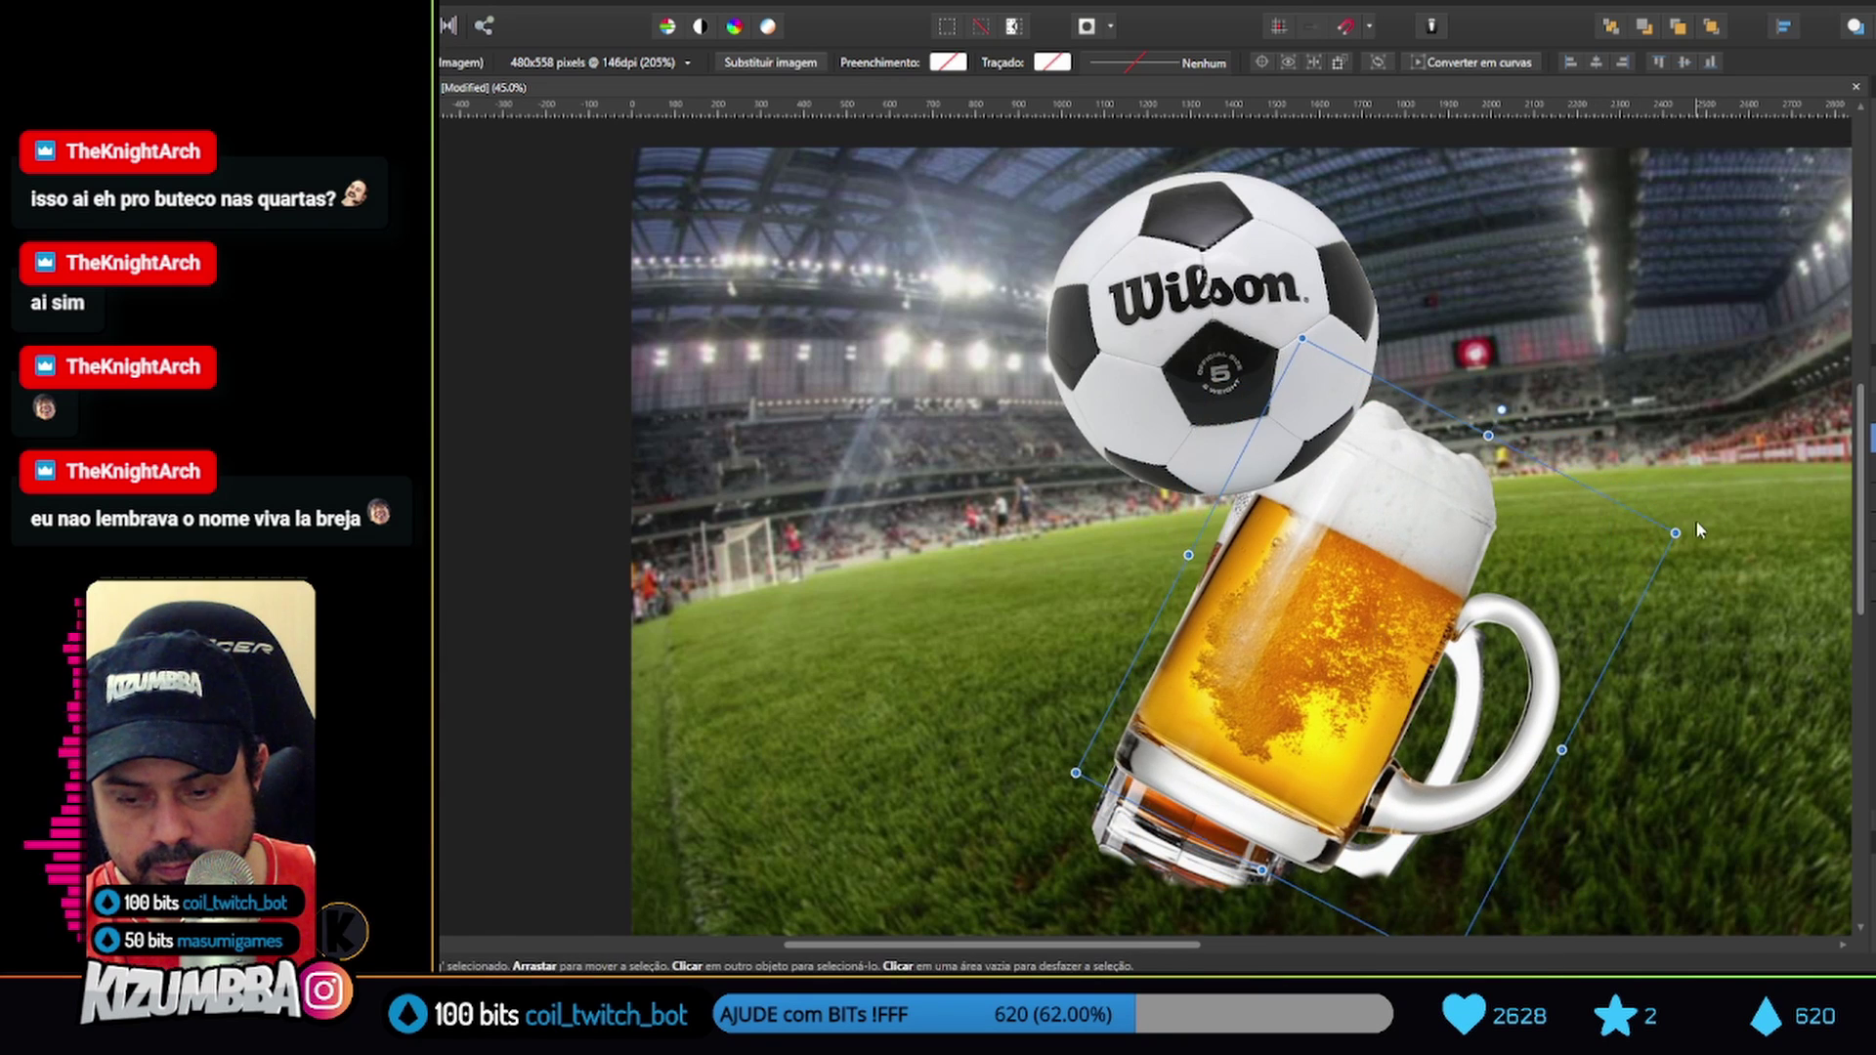
left_click_drag(1367, 653, 1317, 713)
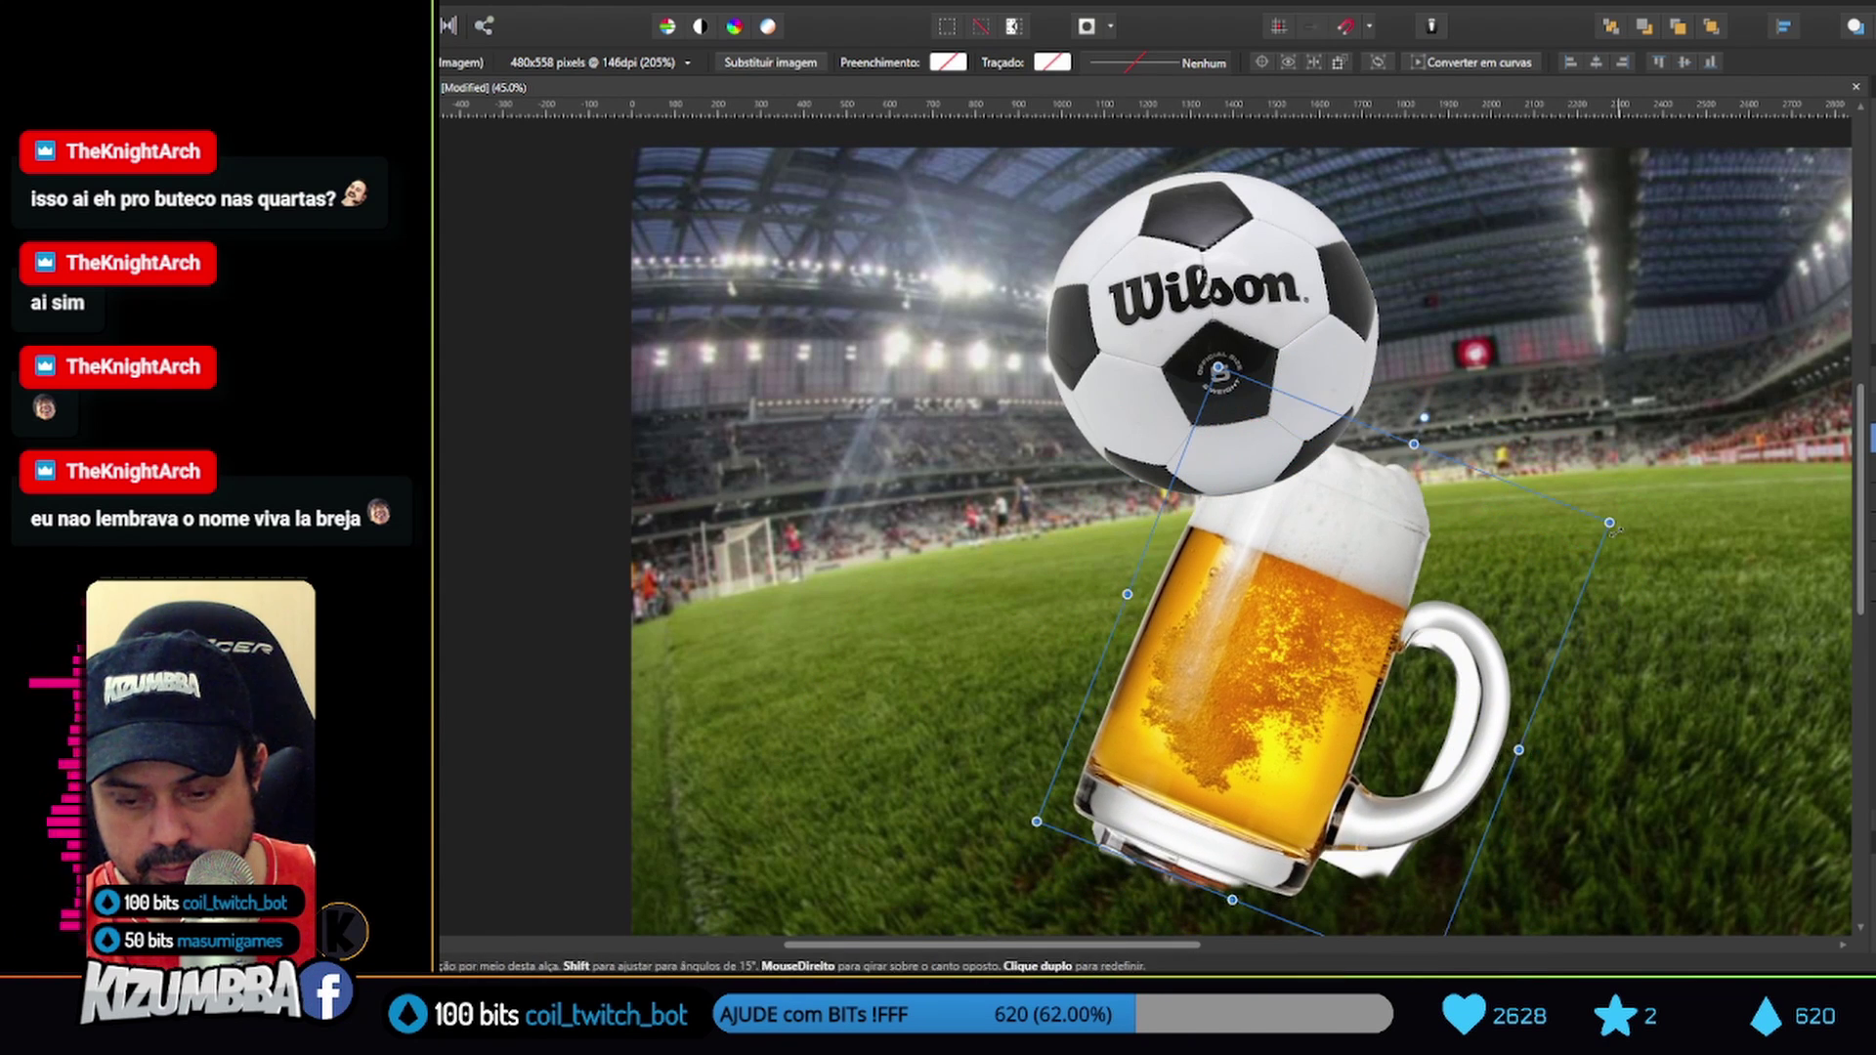
left_click_drag(1612, 564, 1533, 603)
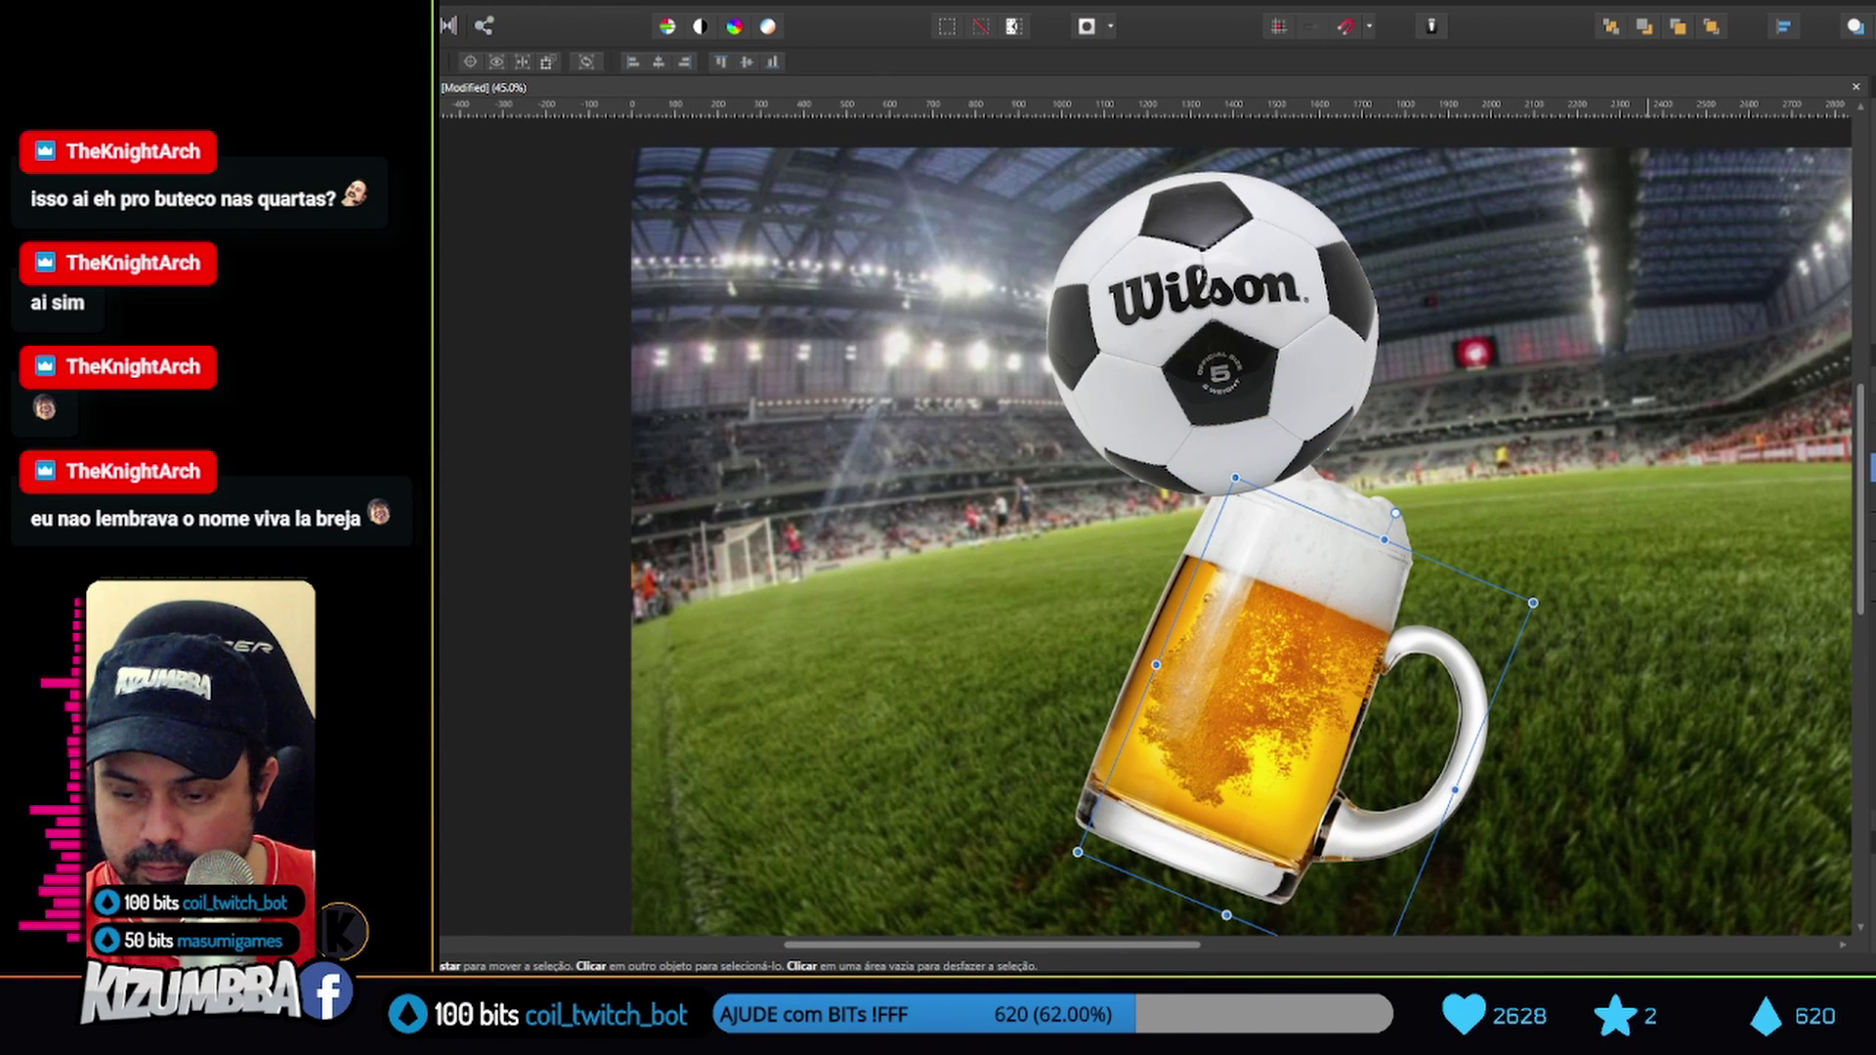
key("ctrl+d")
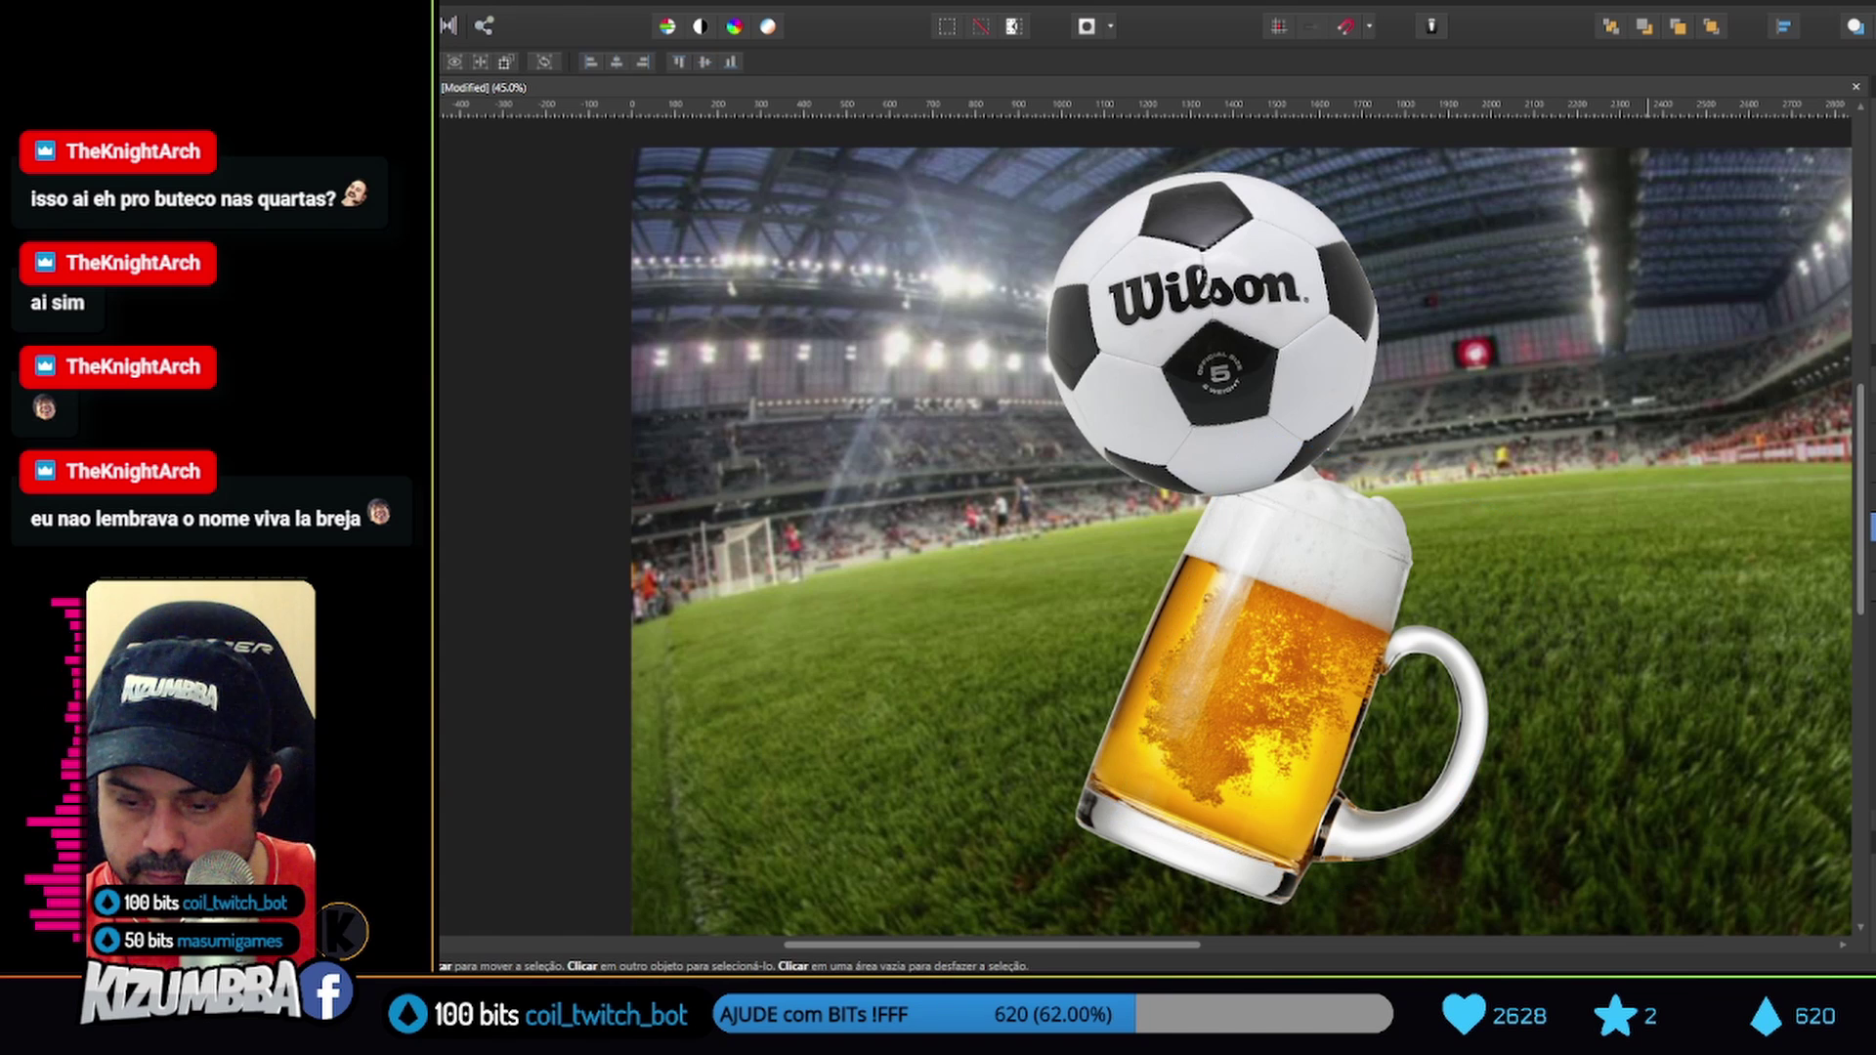
Adjust the stadium layer, then briefly lower the mug's opacity and restore it to full
left_click(782, 684)
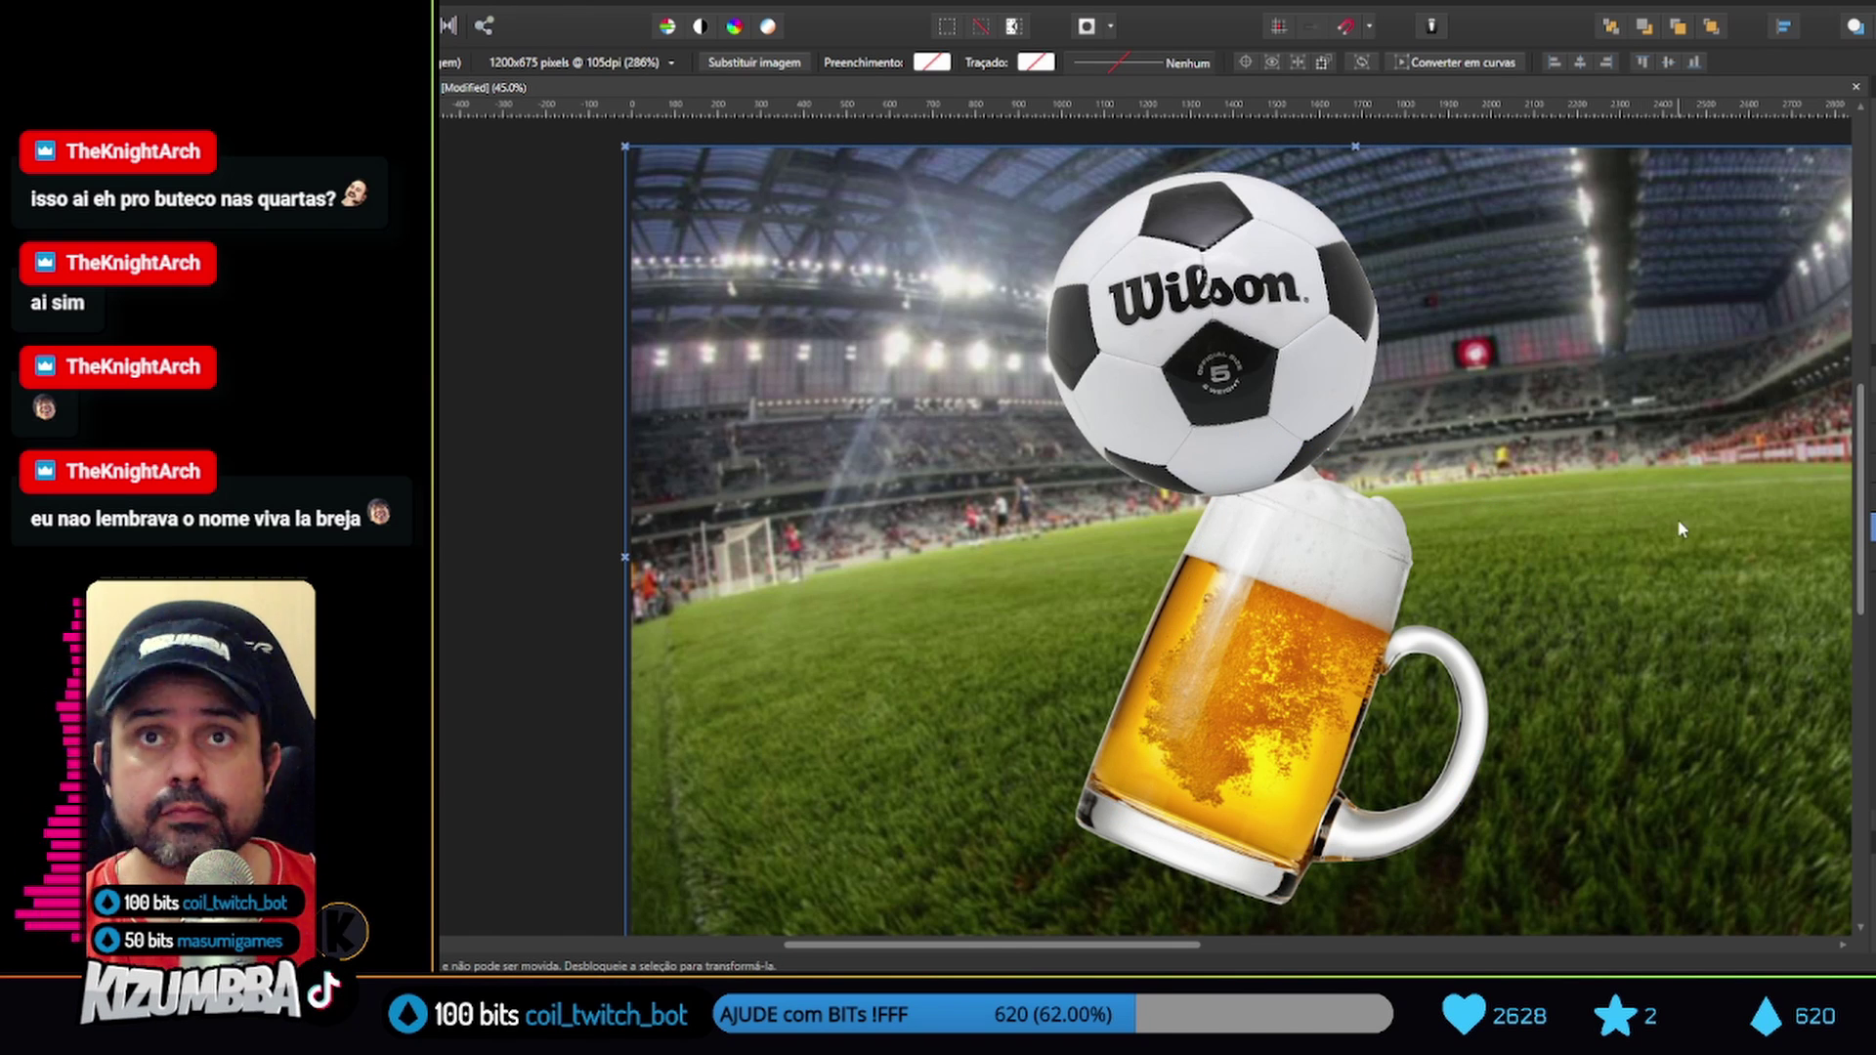
left_click_drag(1681, 529, 1558, 506)
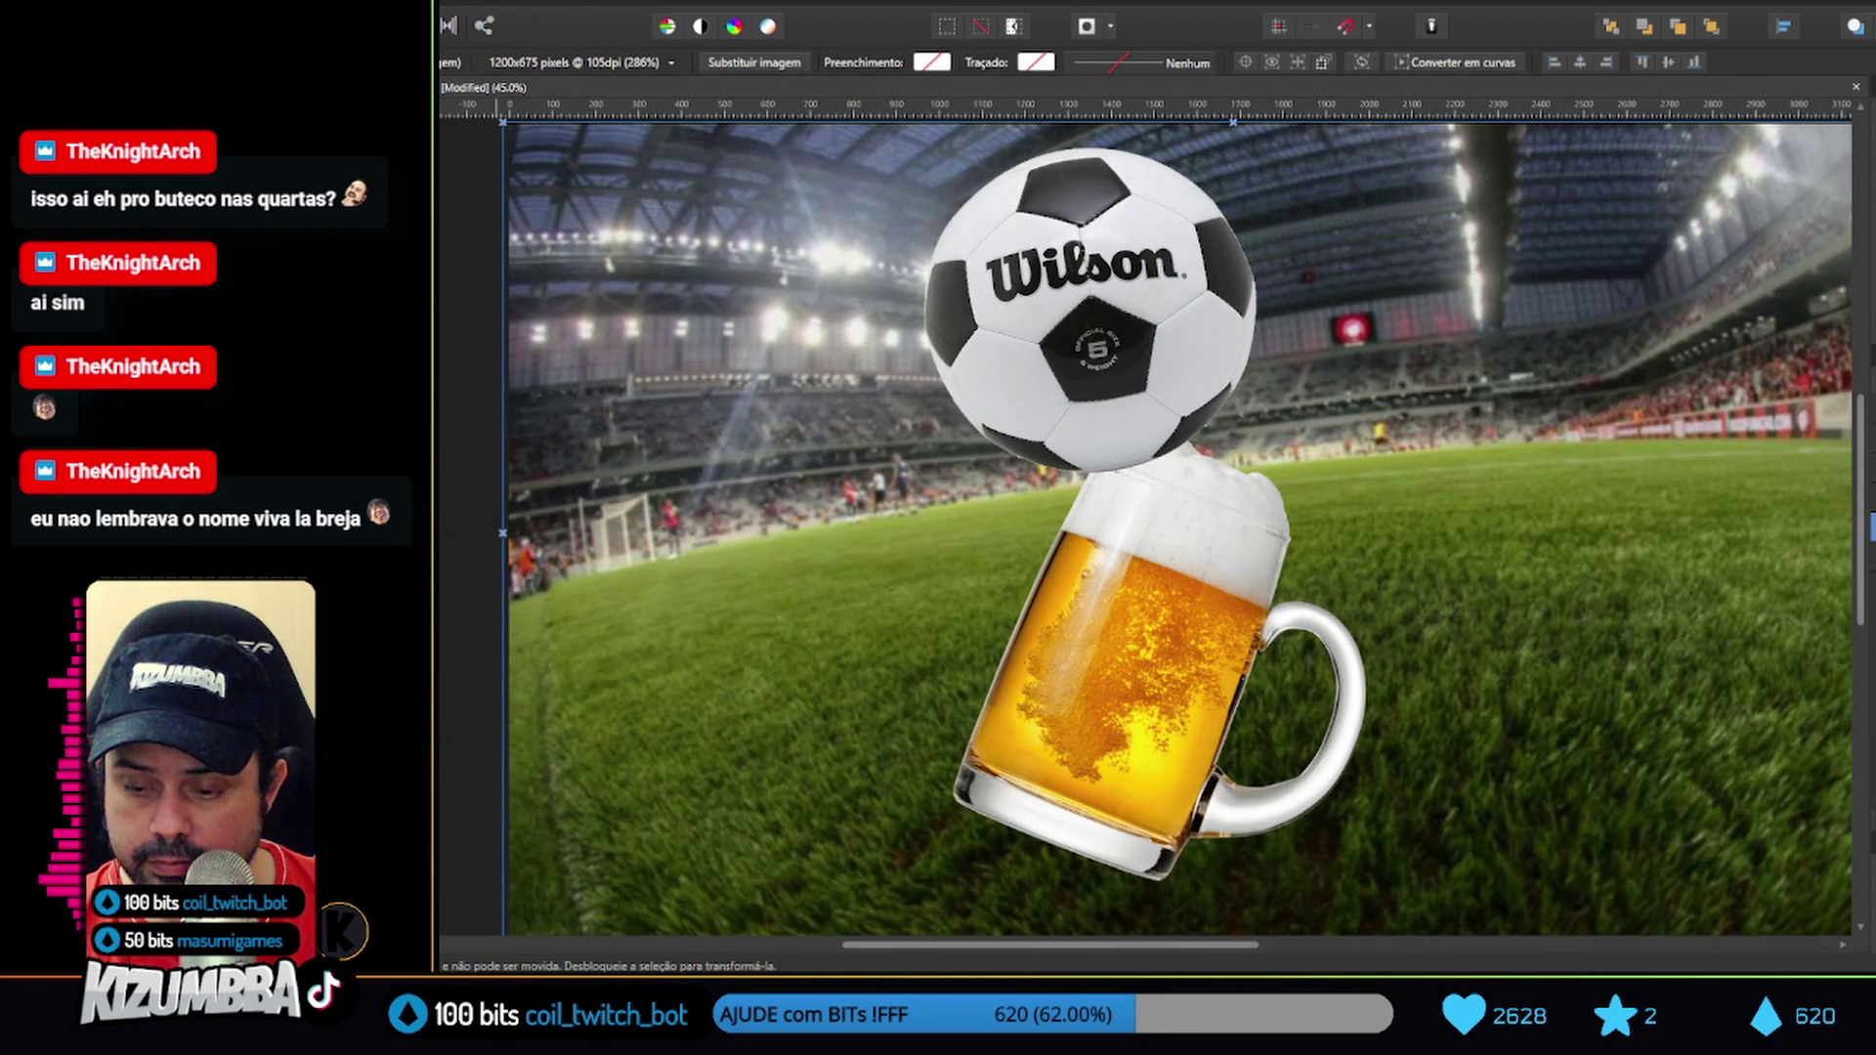
left_click(1124, 684)
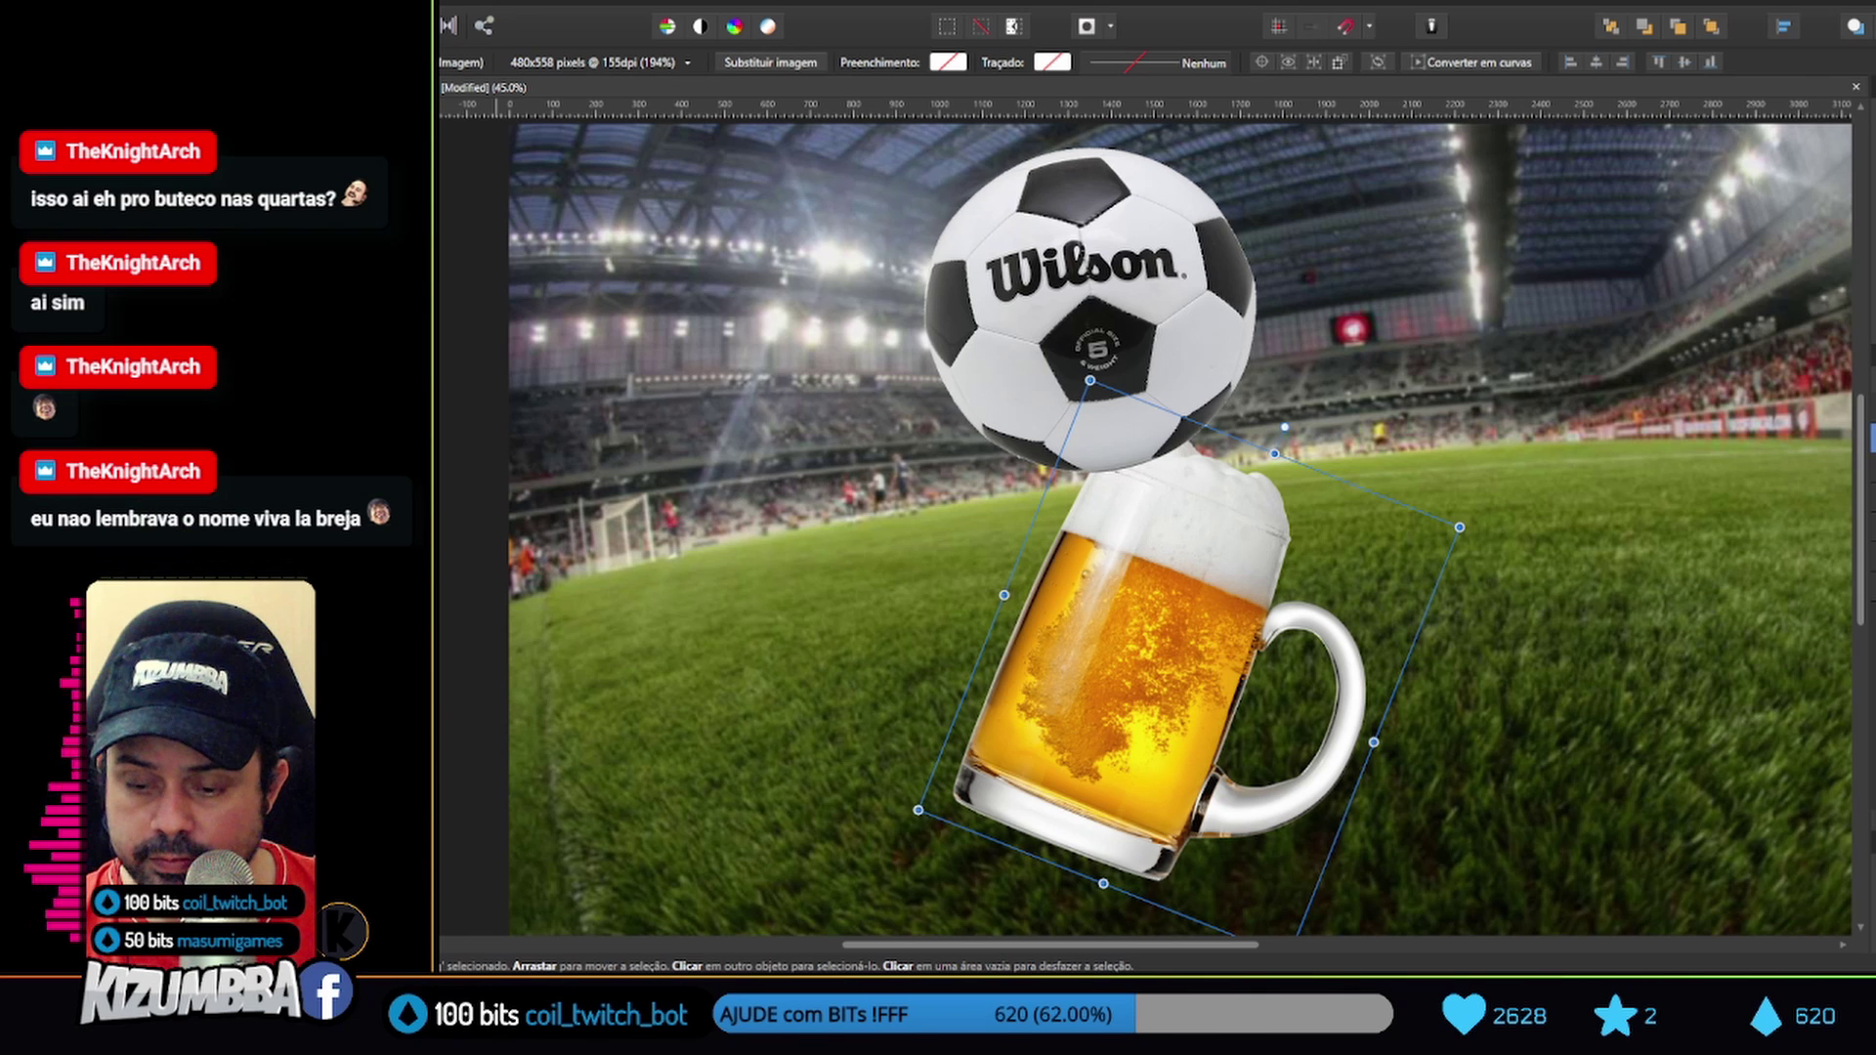
key("3")
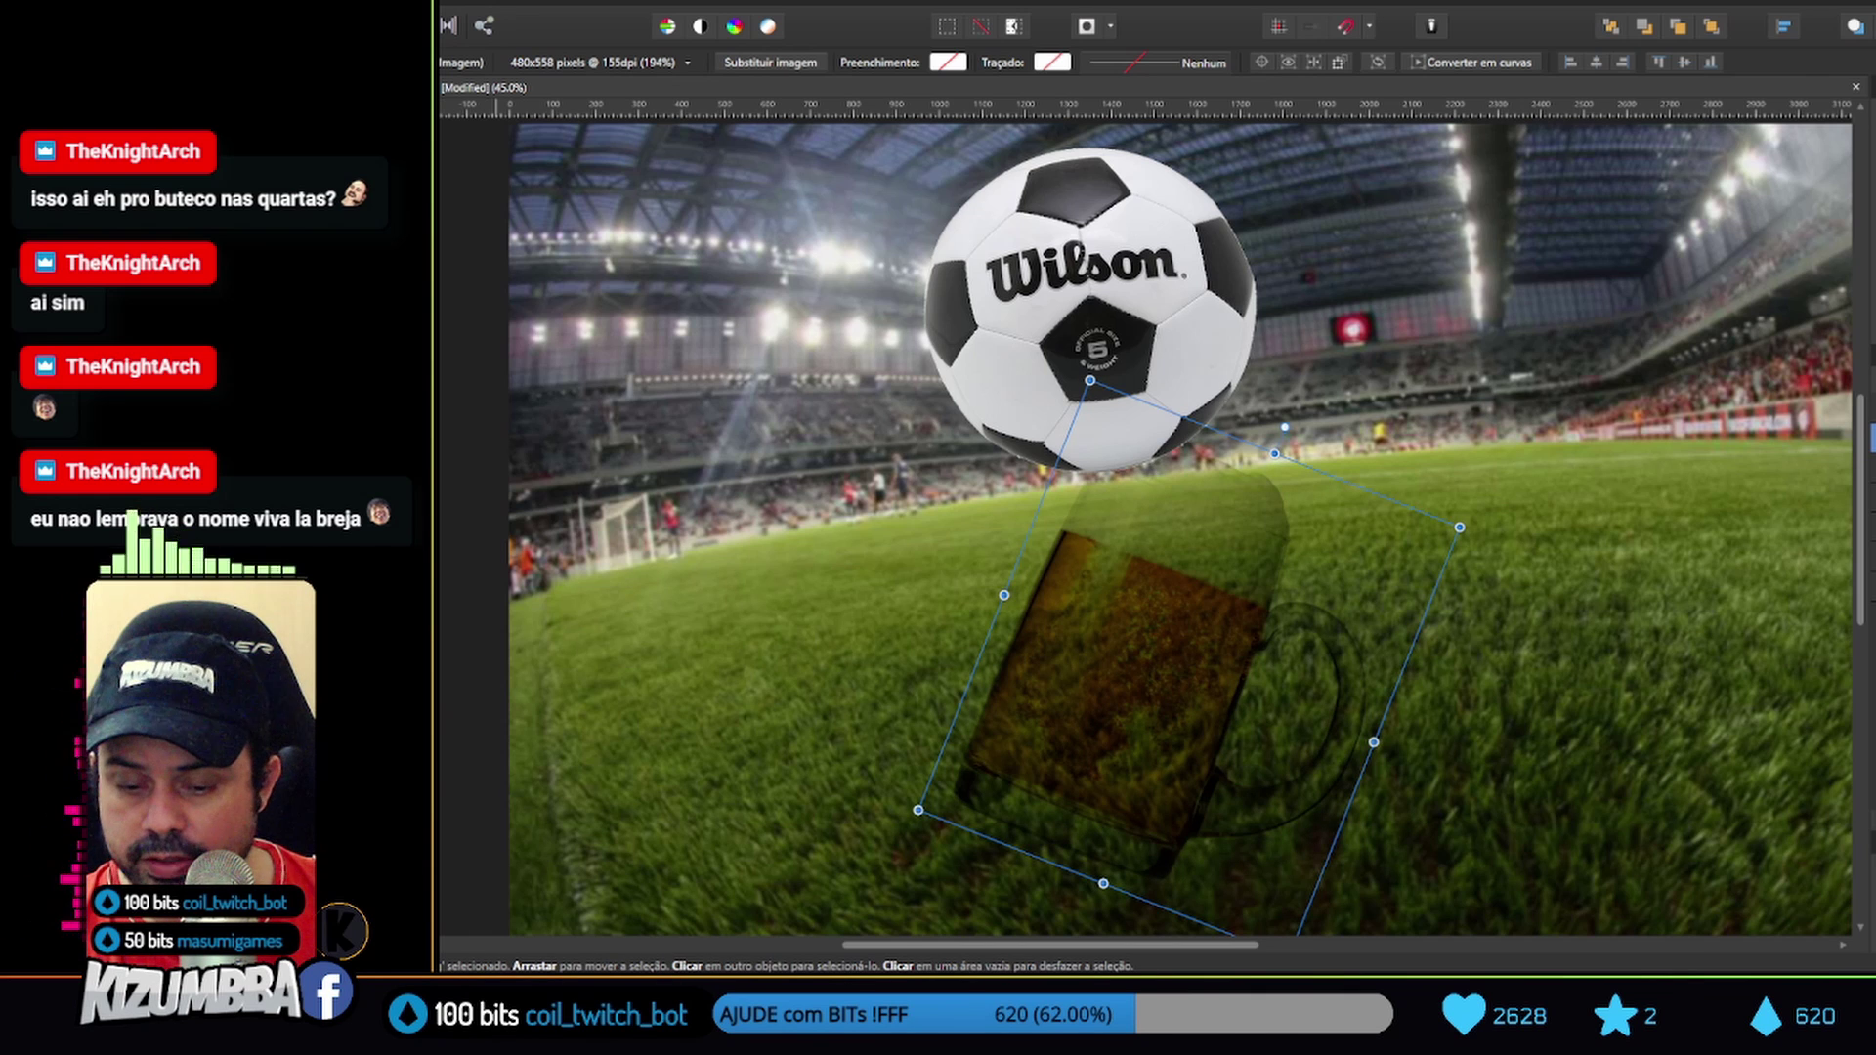
key("0")
scroll(1598, 494, "down", 1)
scroll(1598, 493, "right", 5)
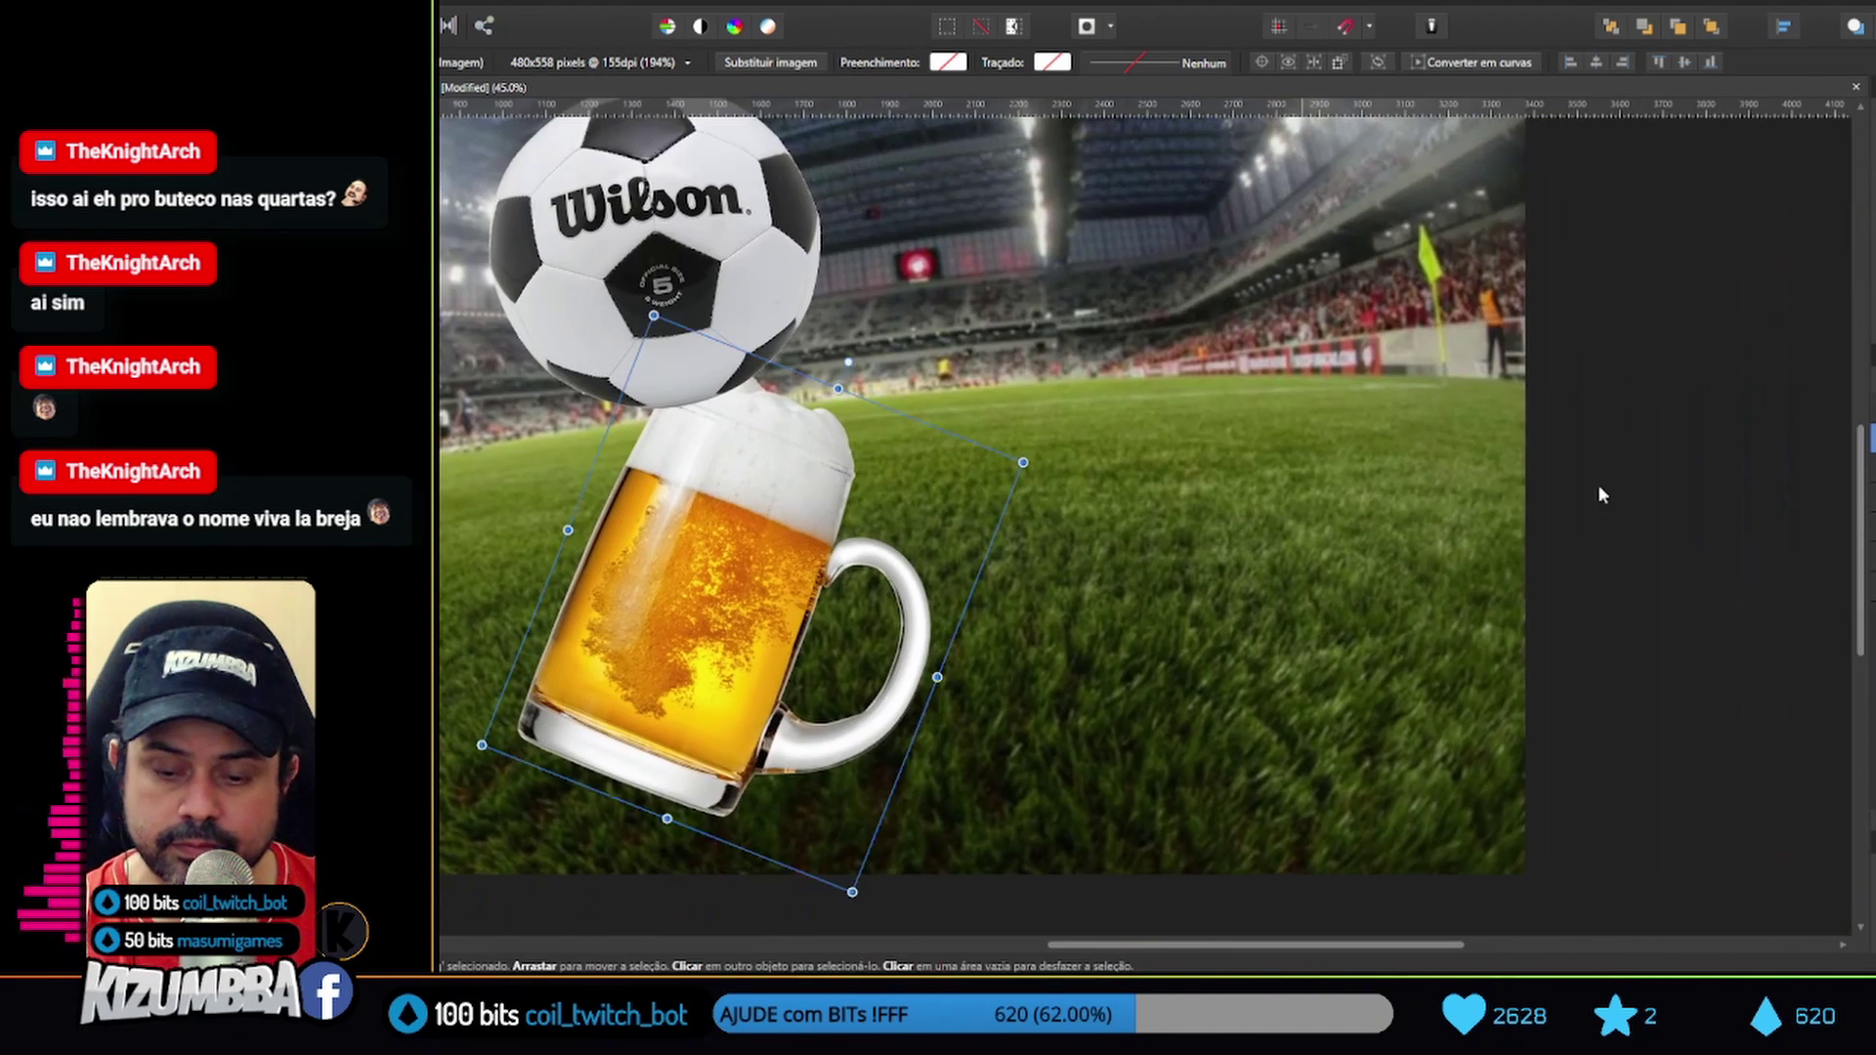
scroll(1705, 586, "down", 2)
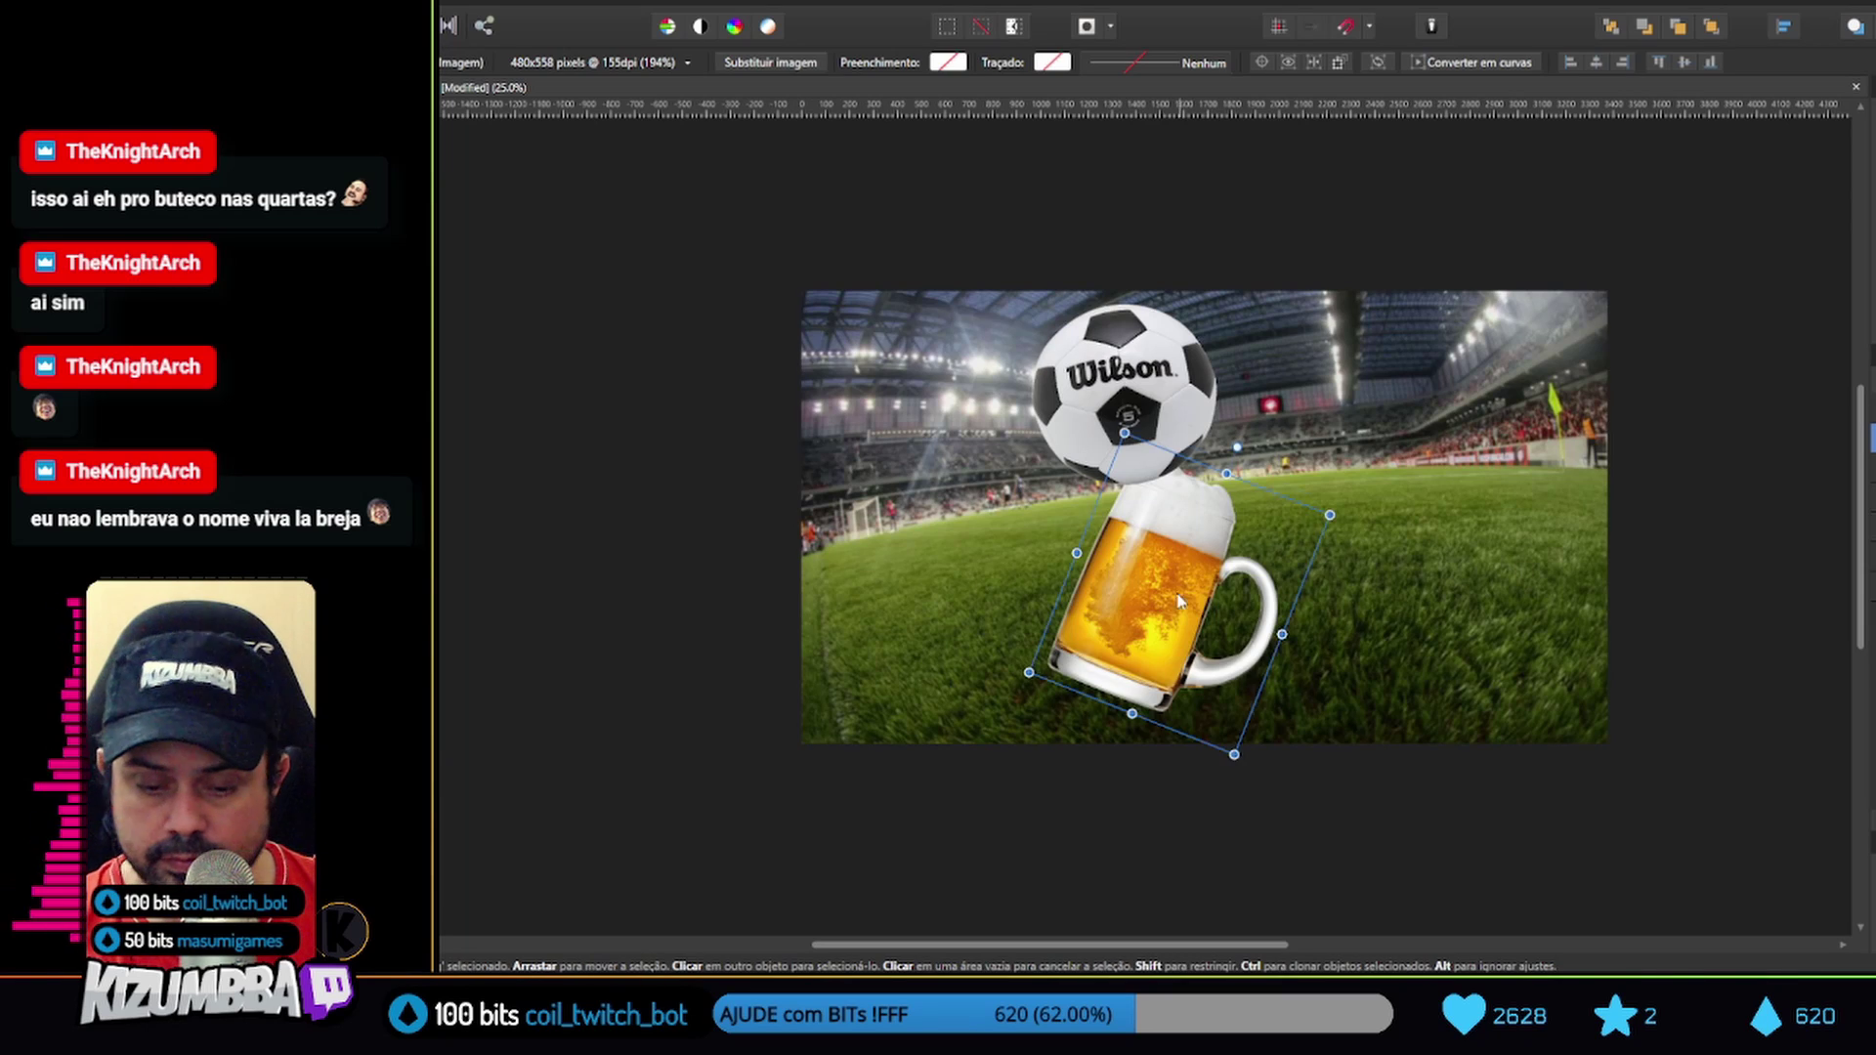
Line the mug up under the ball, rotate it toward upright and enlarge the ball
left_click_drag(1180, 601, 1277, 592)
left_click_drag(1133, 390, 1187, 398)
left_click(1261, 586)
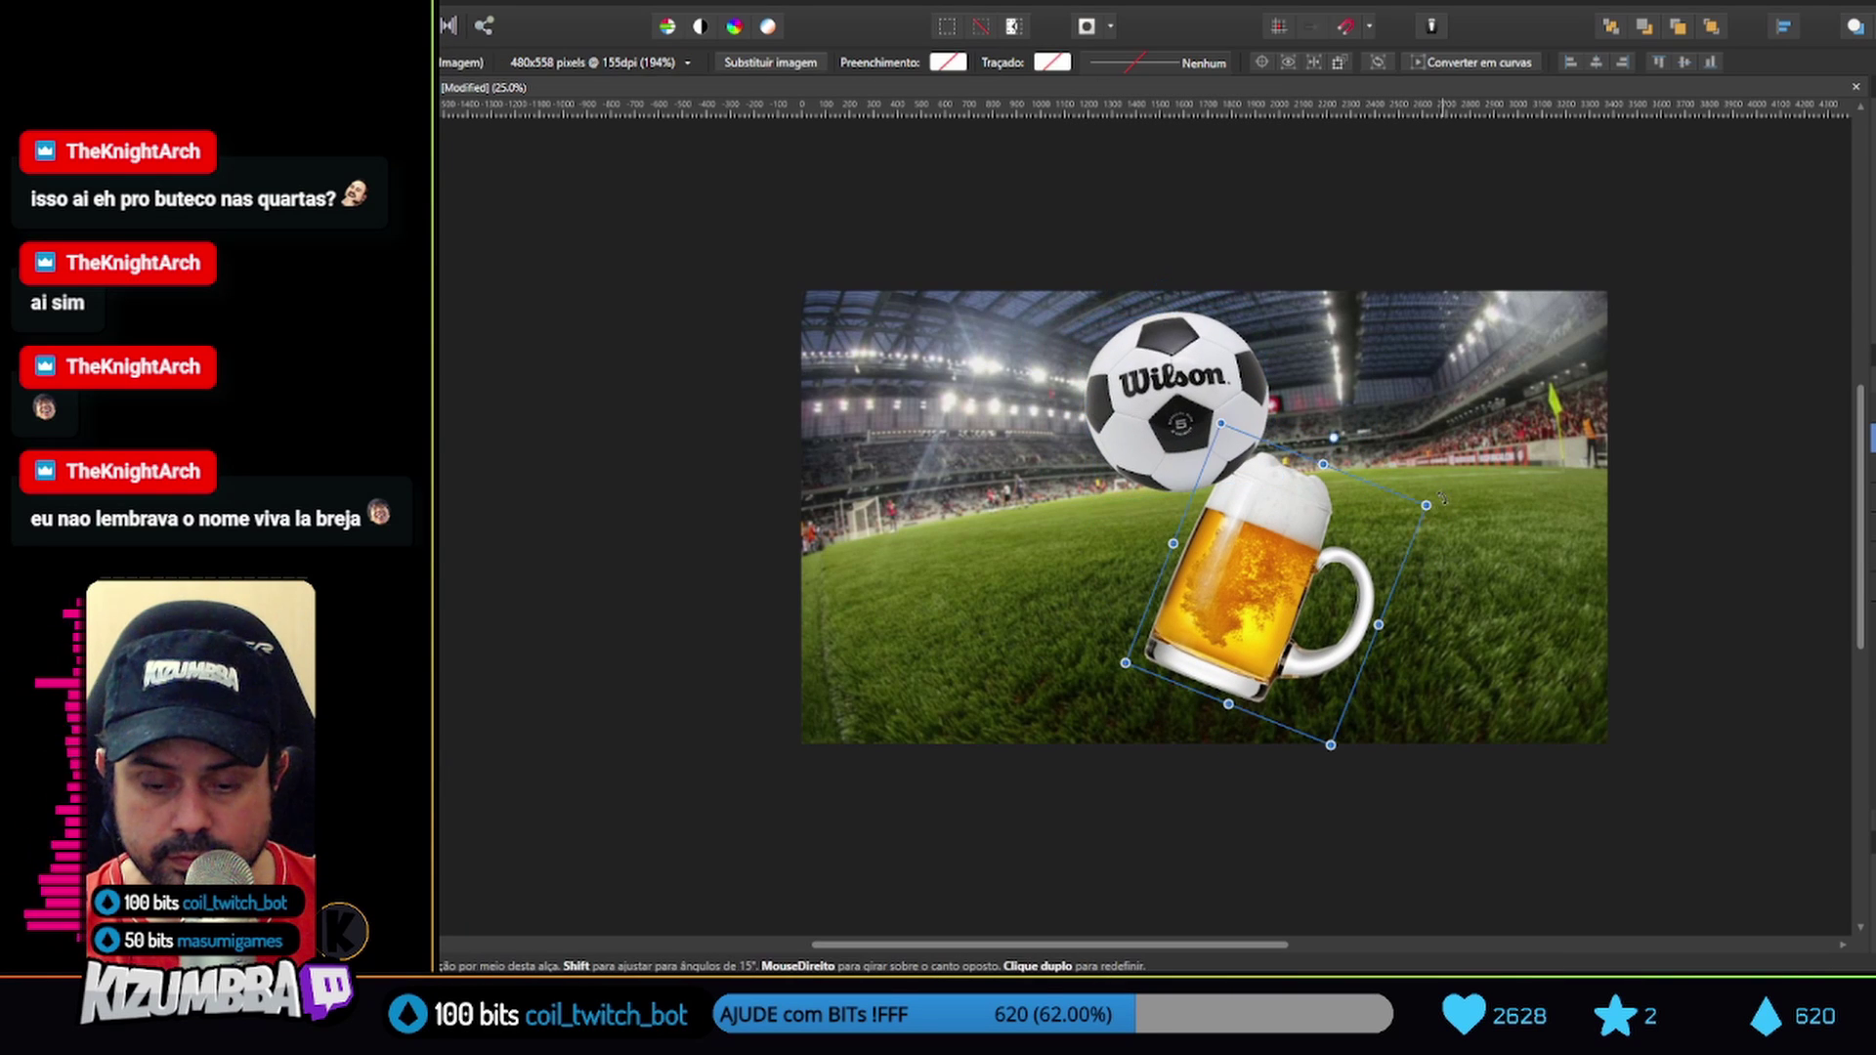
left_click_drag(1443, 501, 1427, 477)
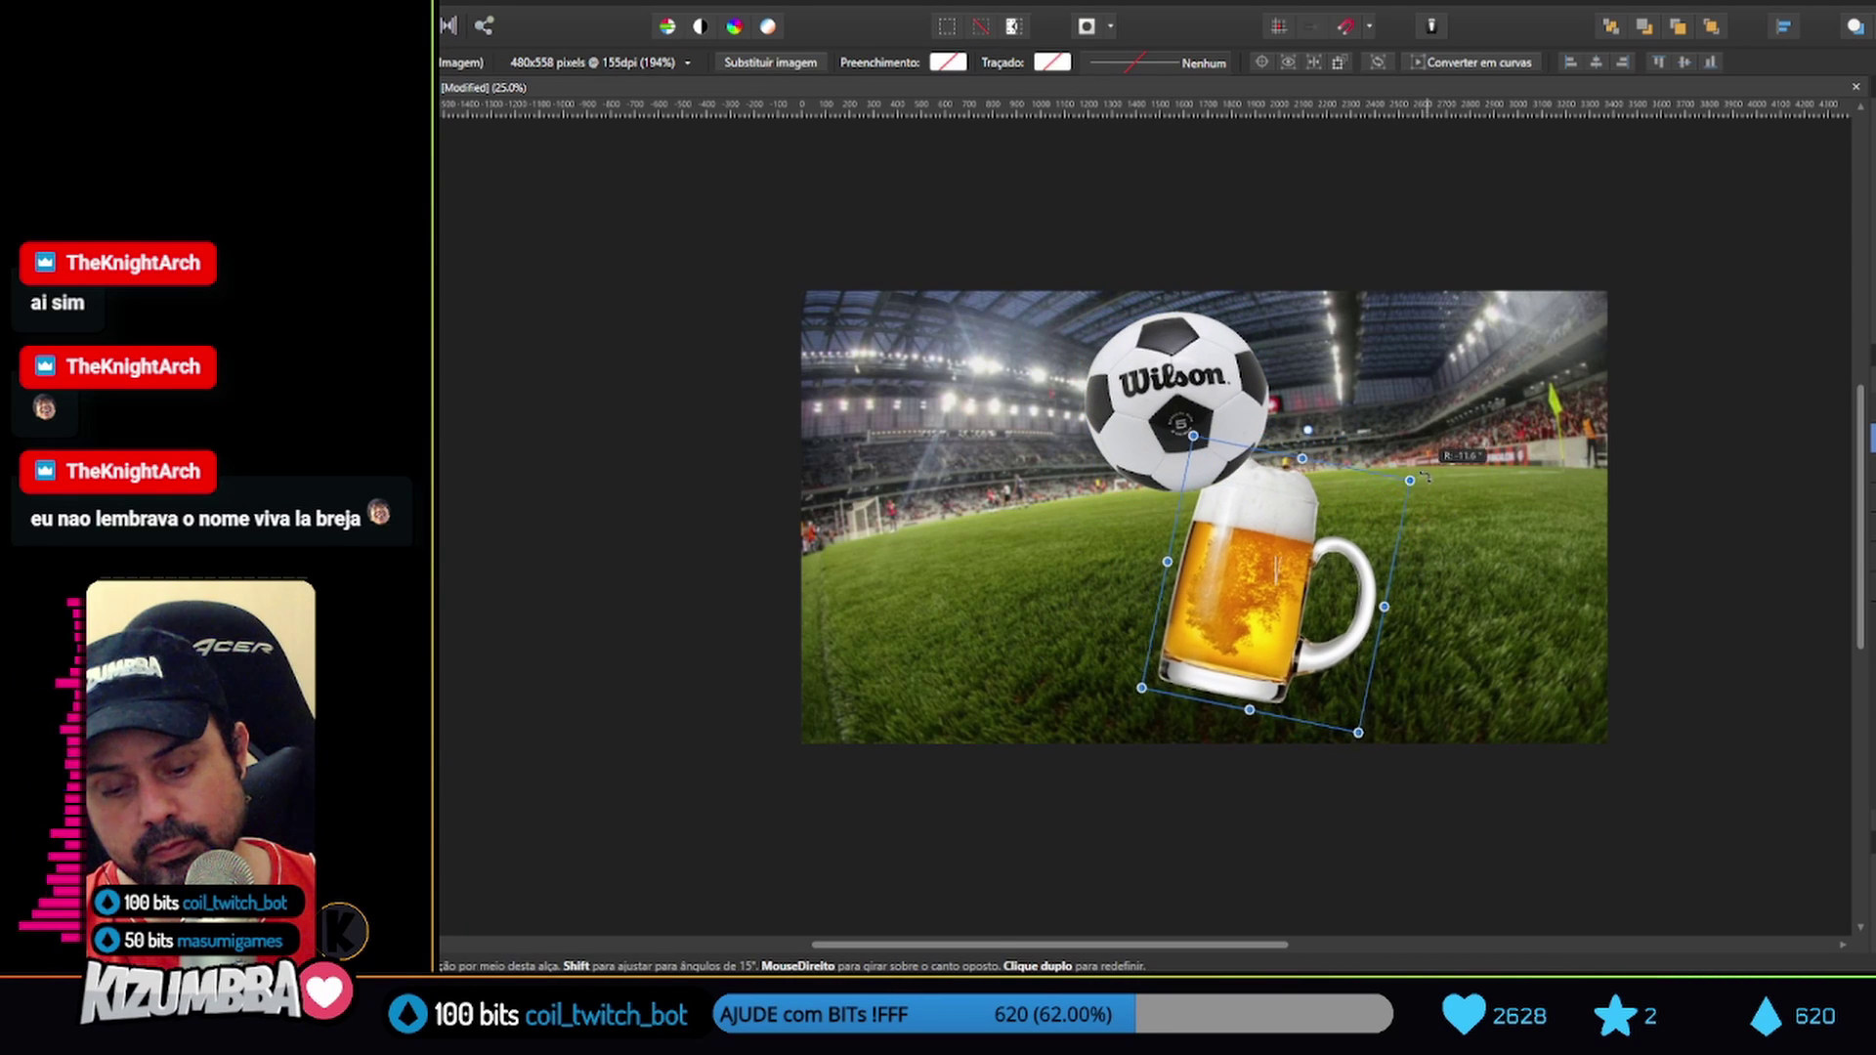
left_click_drag(1172, 391, 1163, 401)
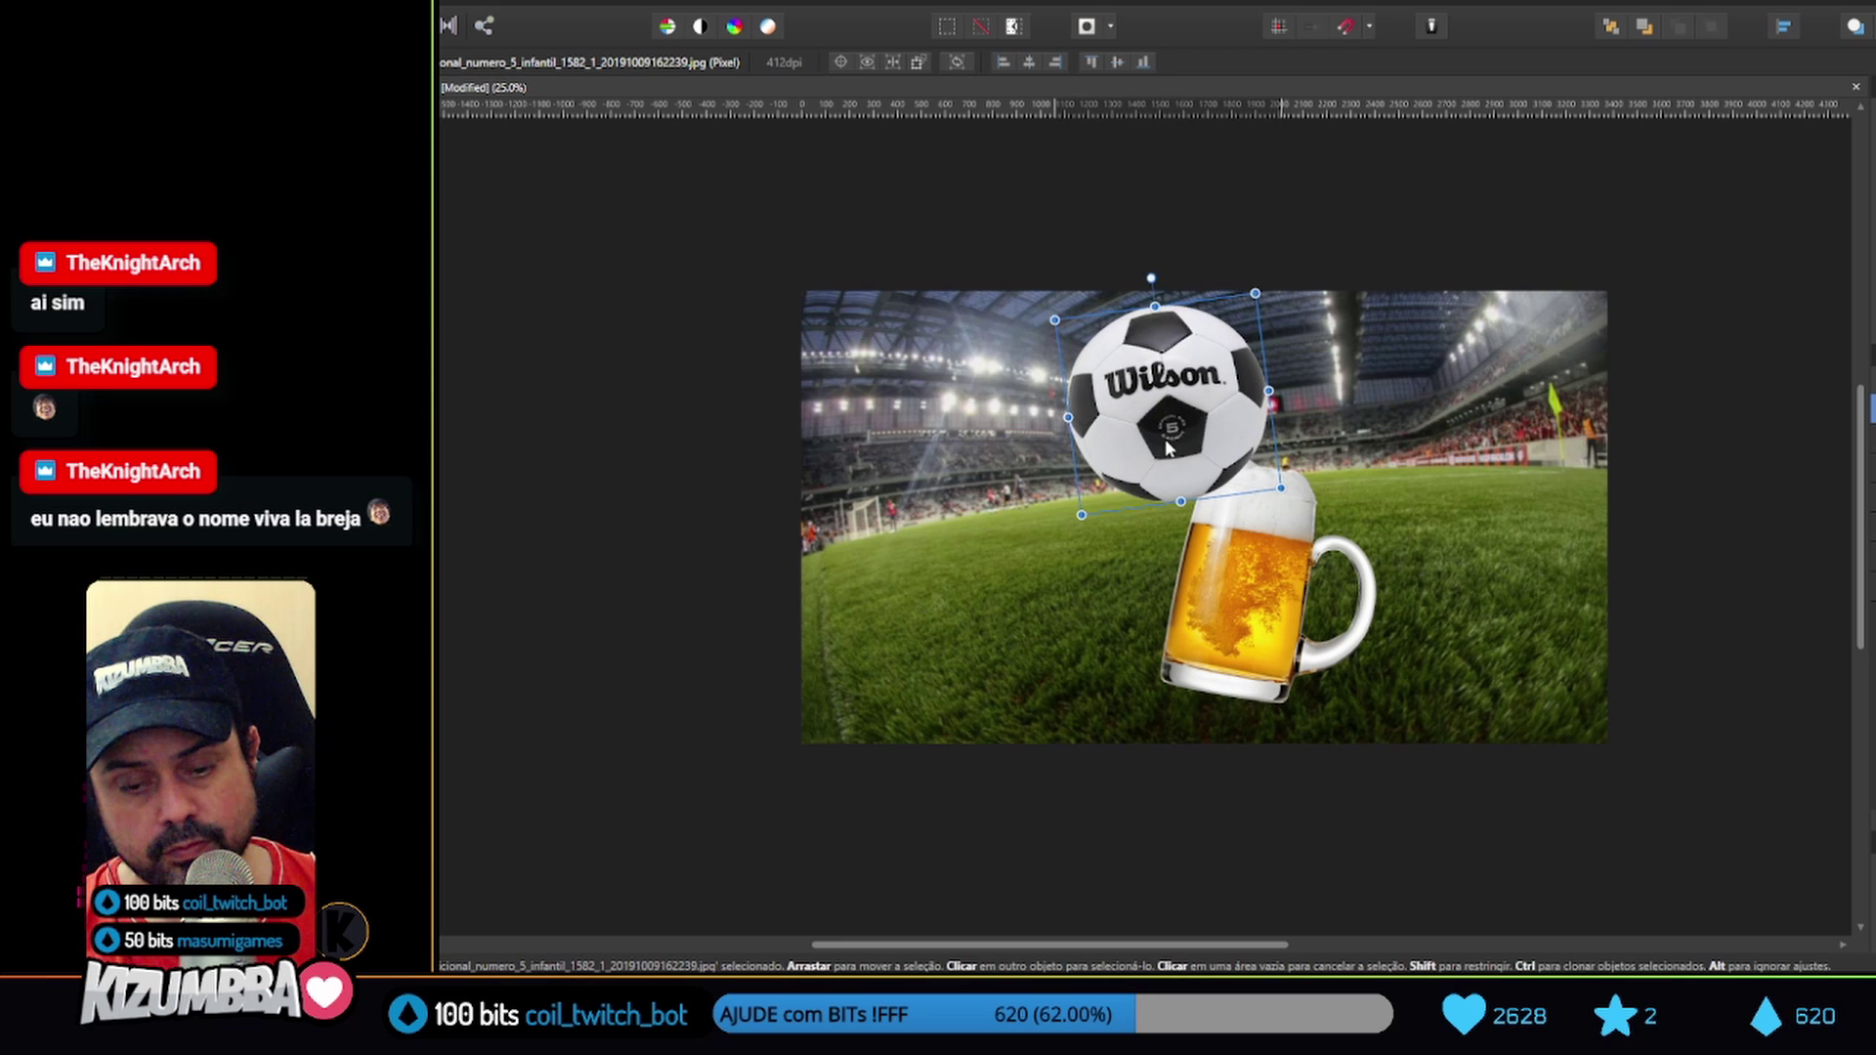
left_click_drag(1281, 577, 1248, 608)
left_click(1163, 391, "shift")
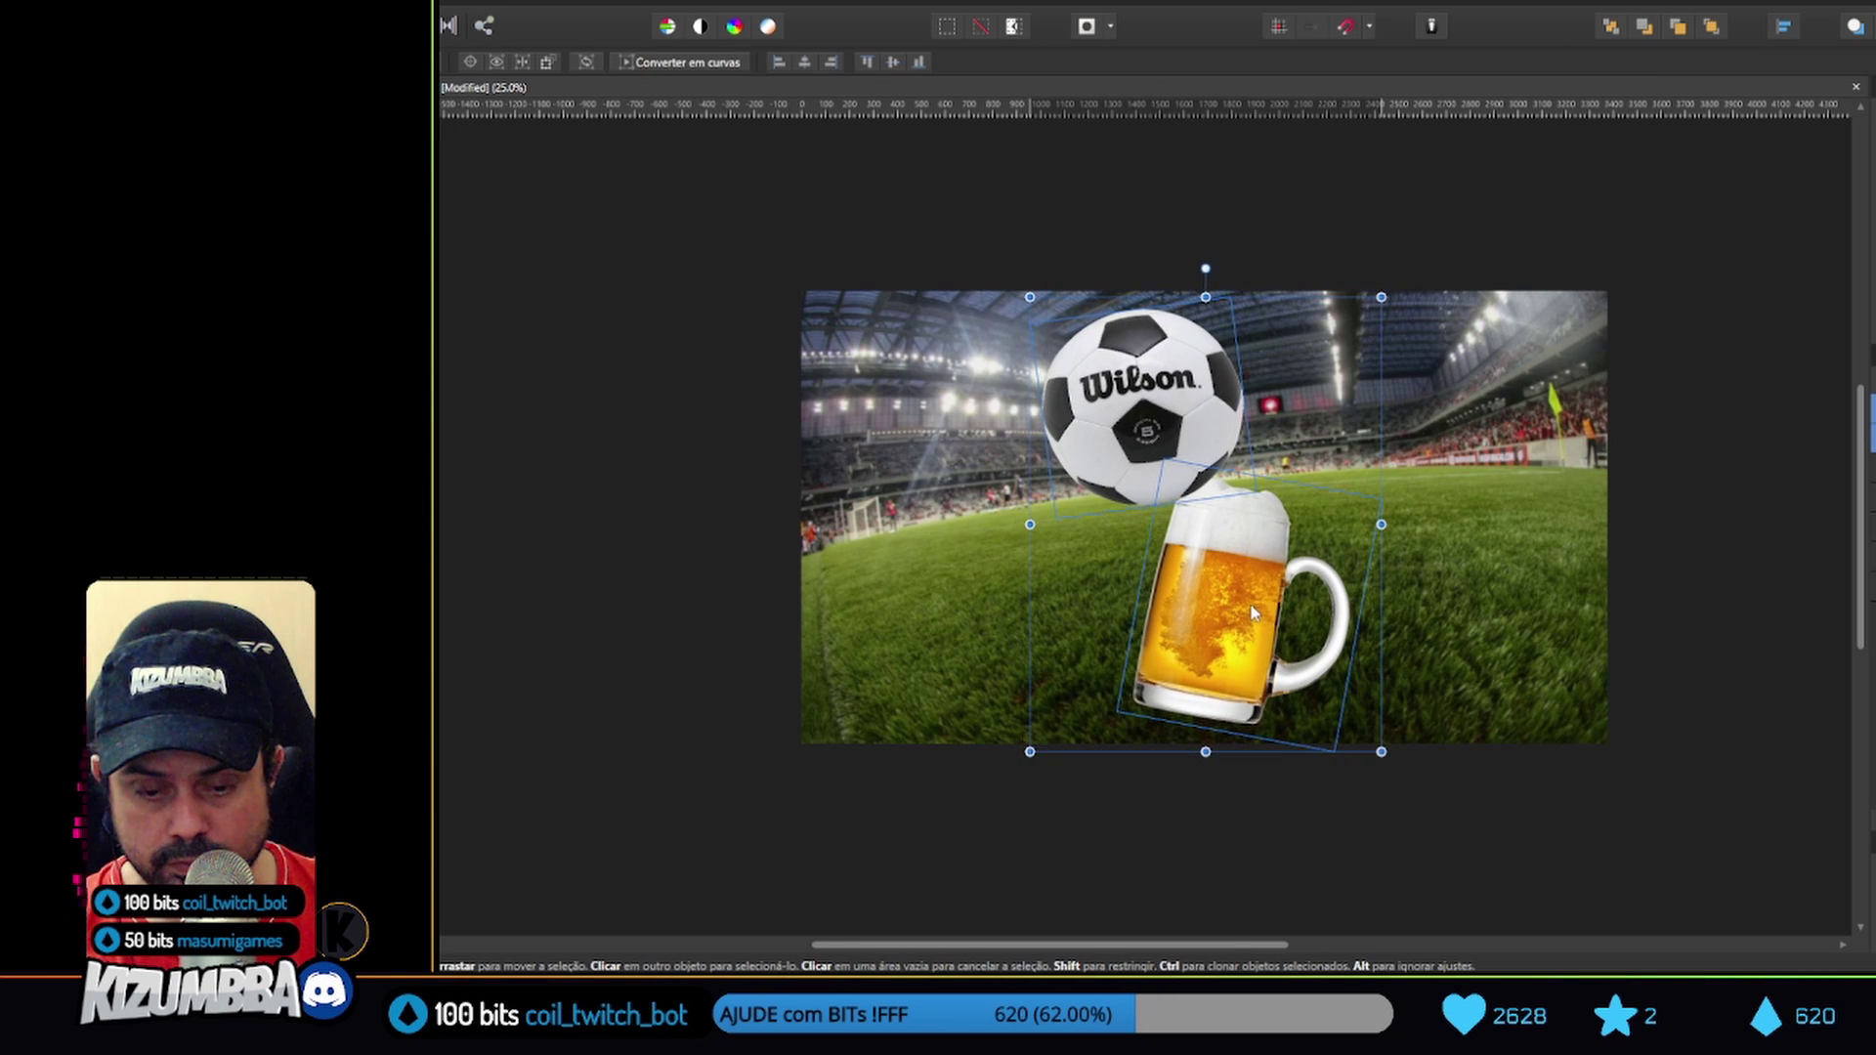
Flood-fill the stadium background to darken it, then reselect the beer mug
left_click(928, 635)
key("g")
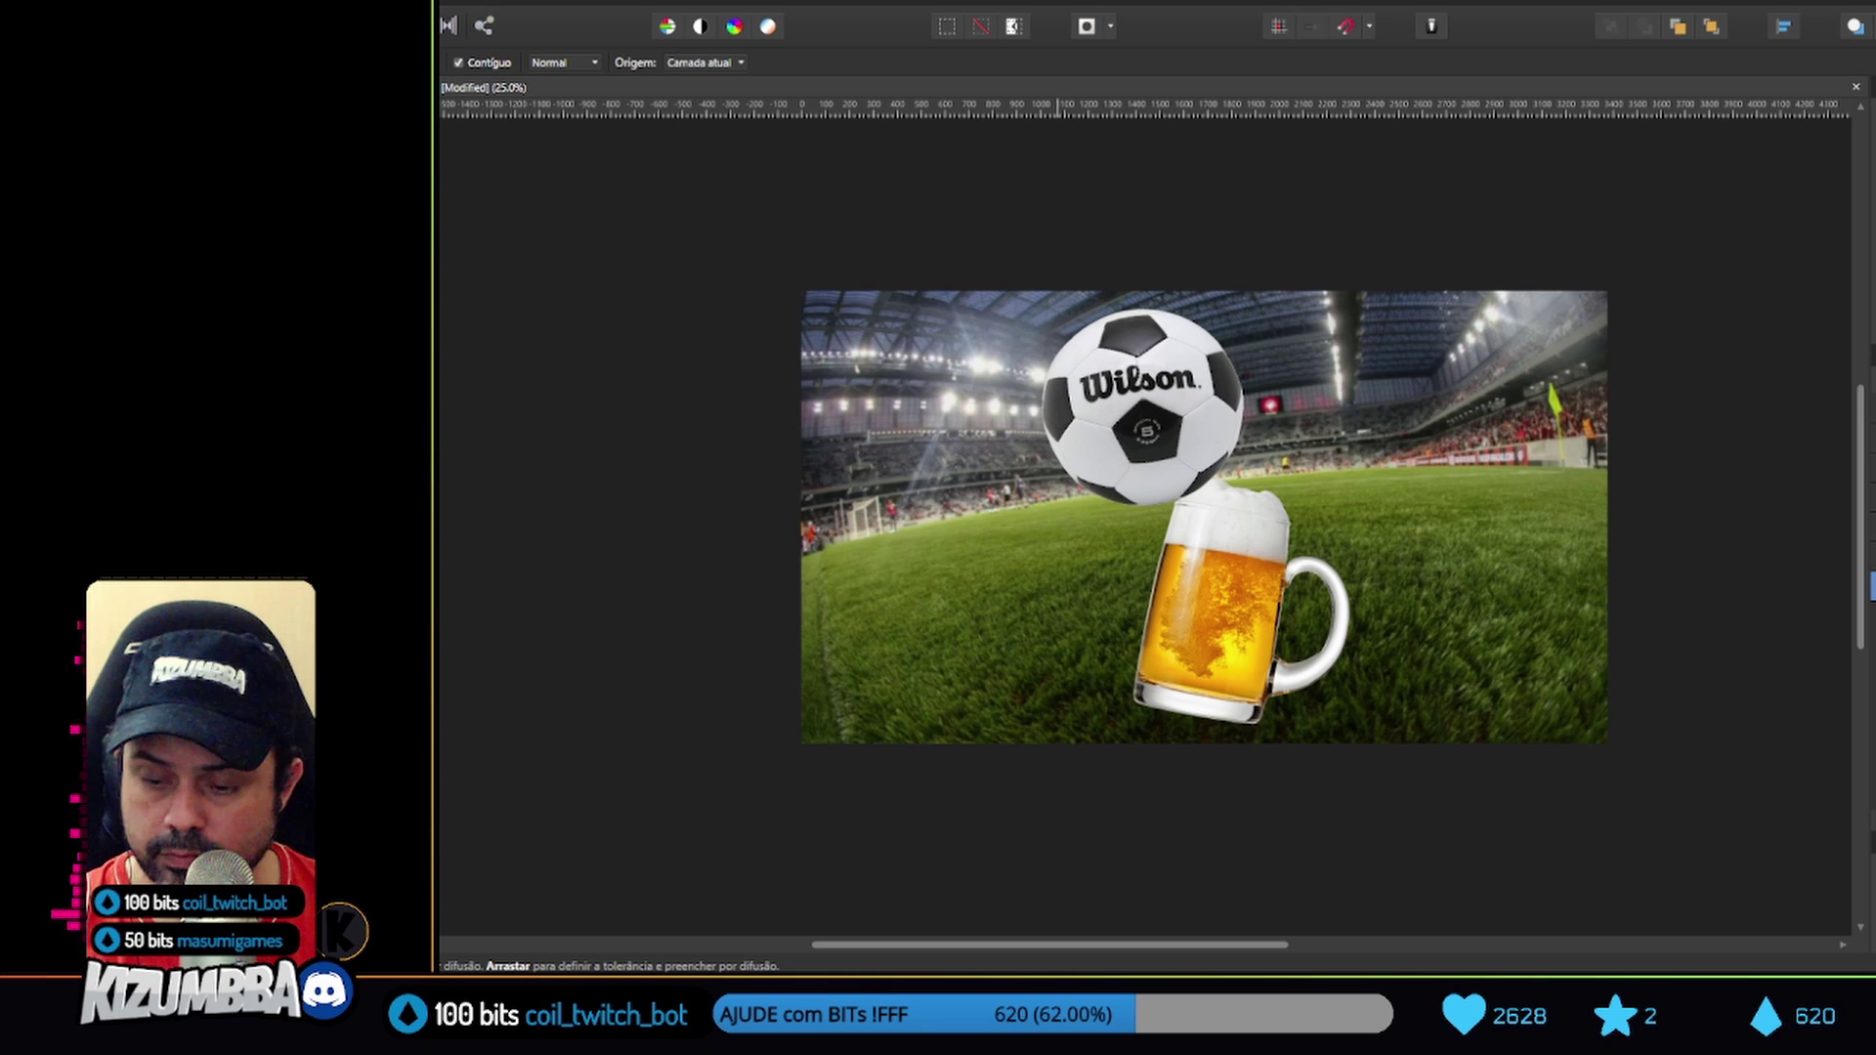
left_click(929, 636)
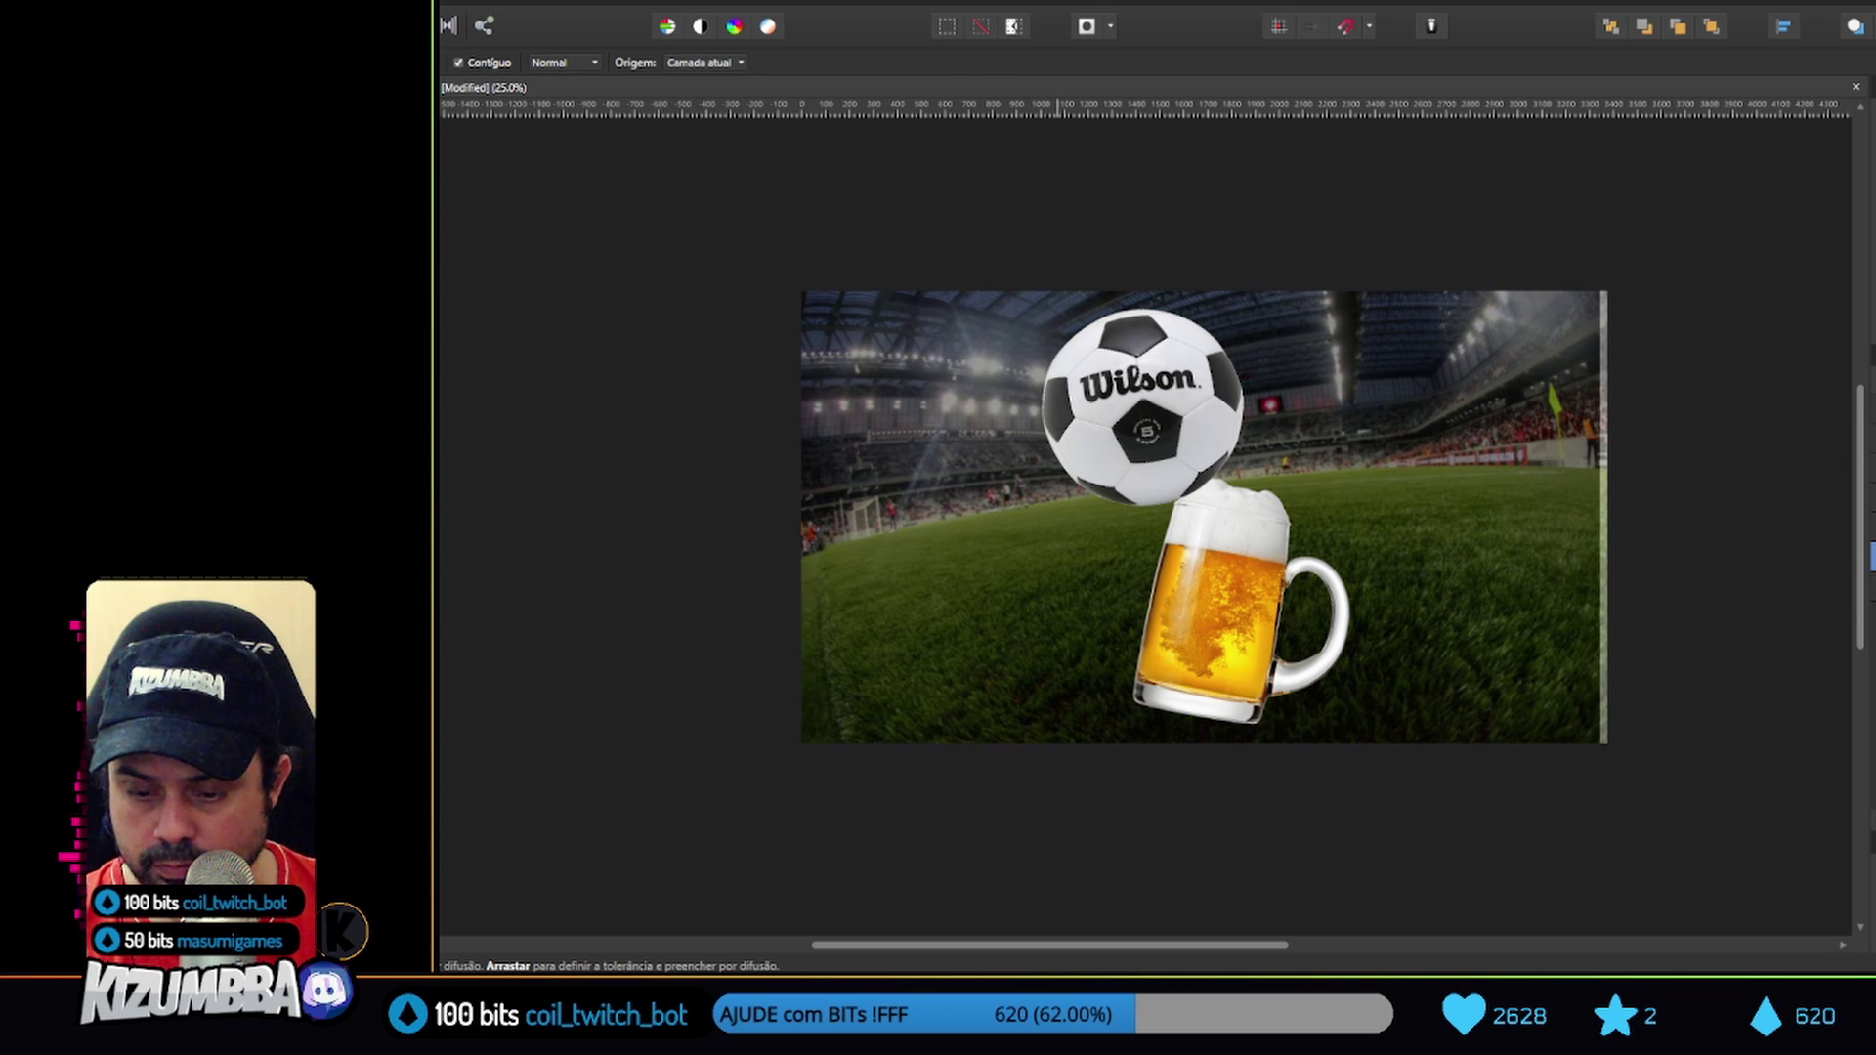
key("v")
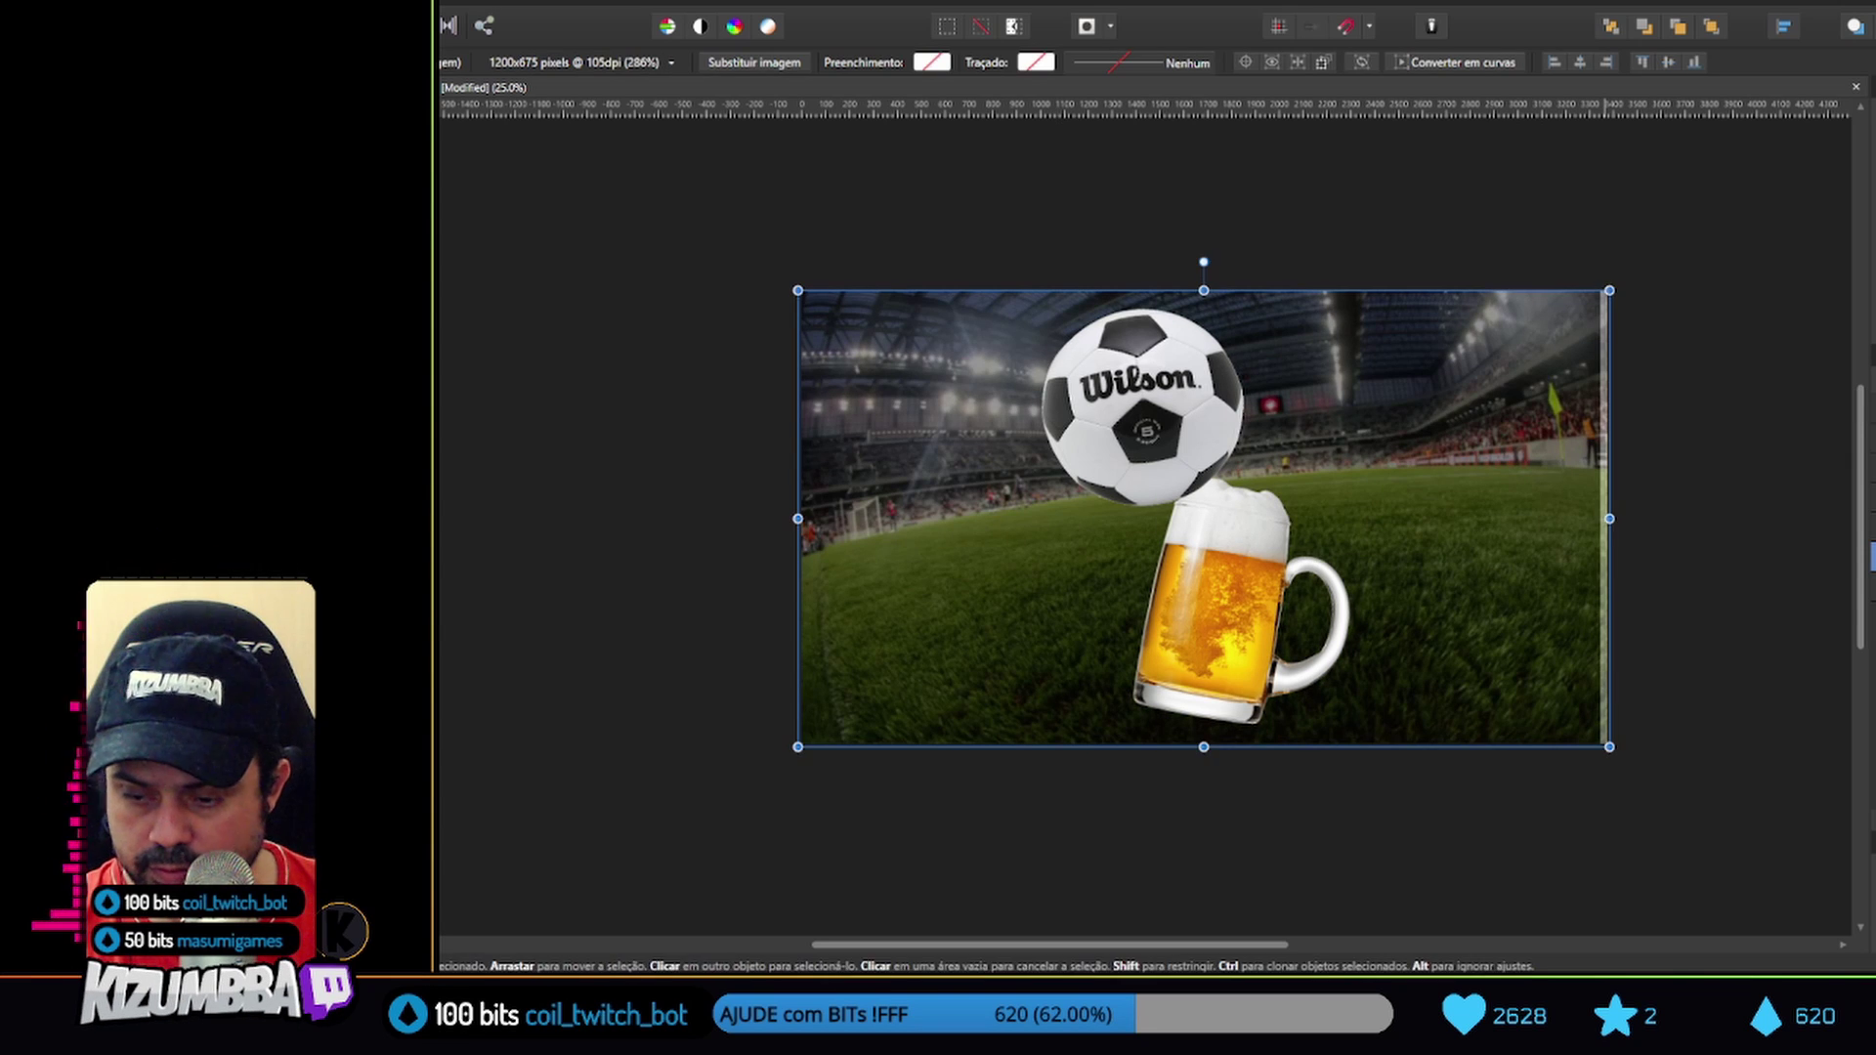
key("ctrl+a")
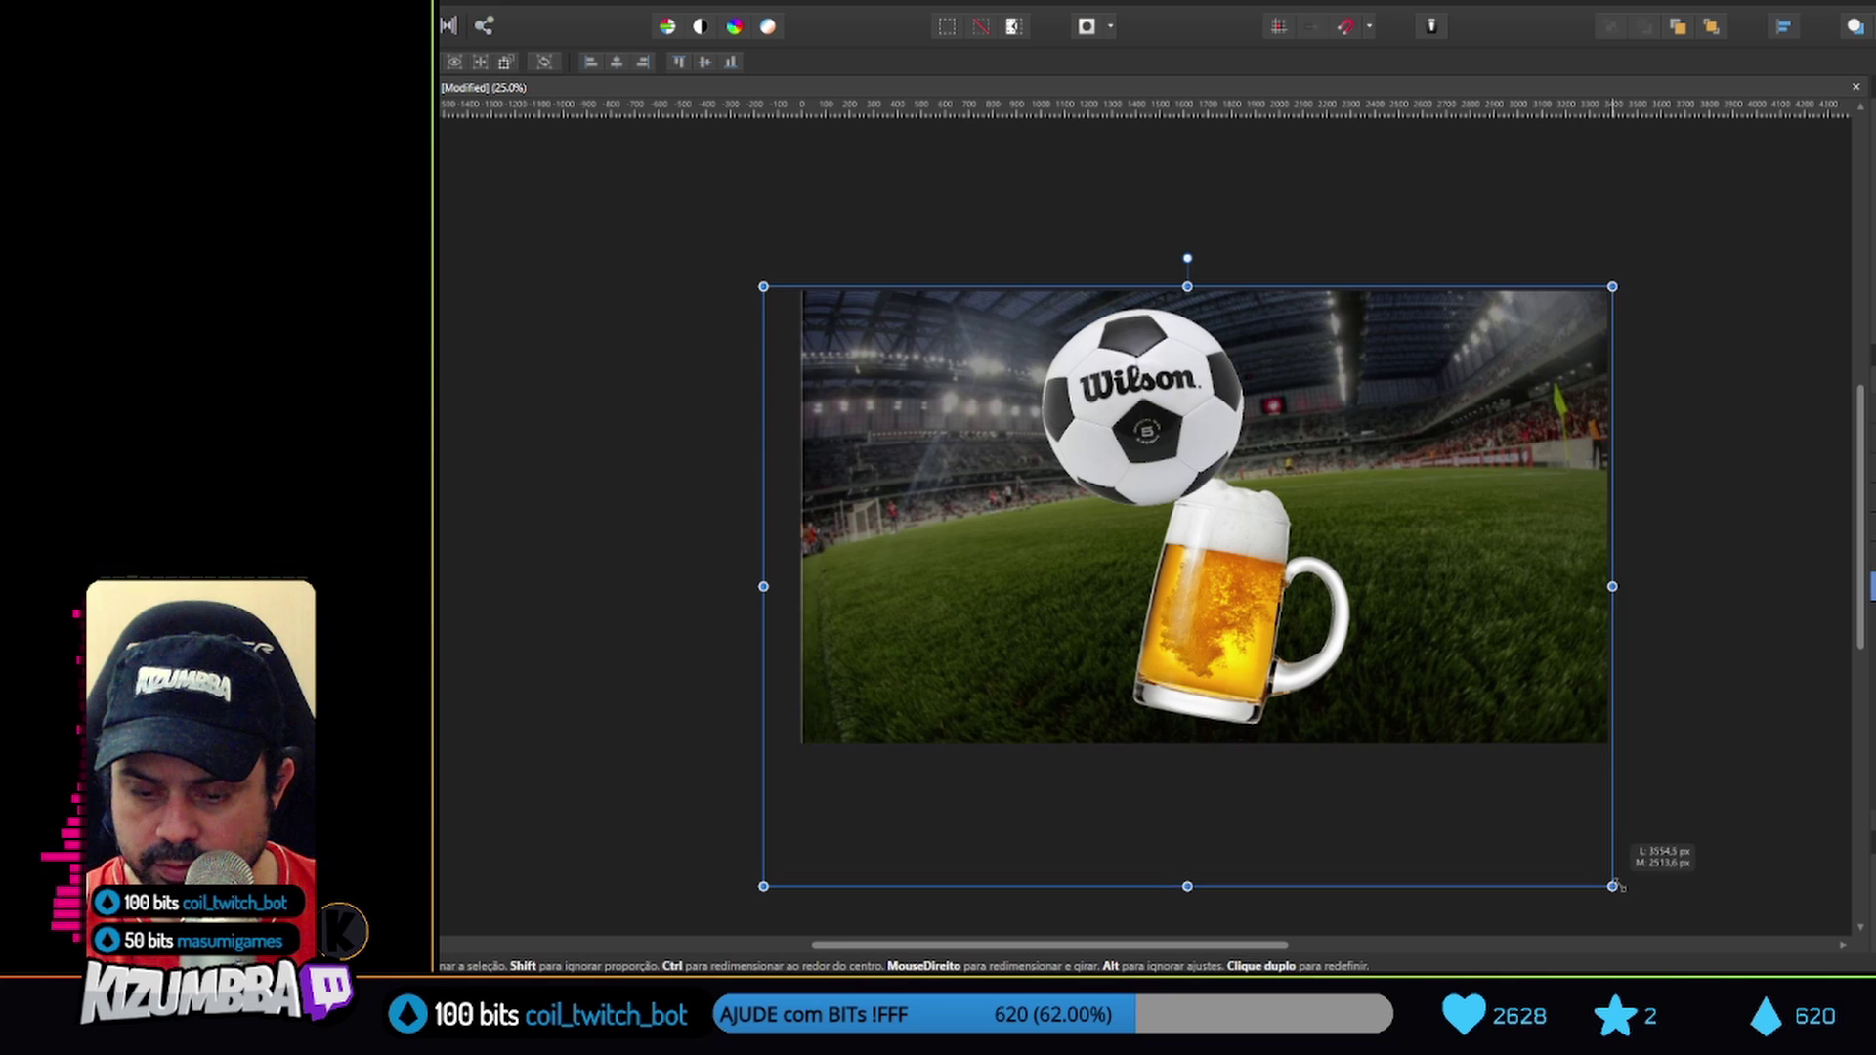
key("ctrl+z")
left_click(1221, 606)
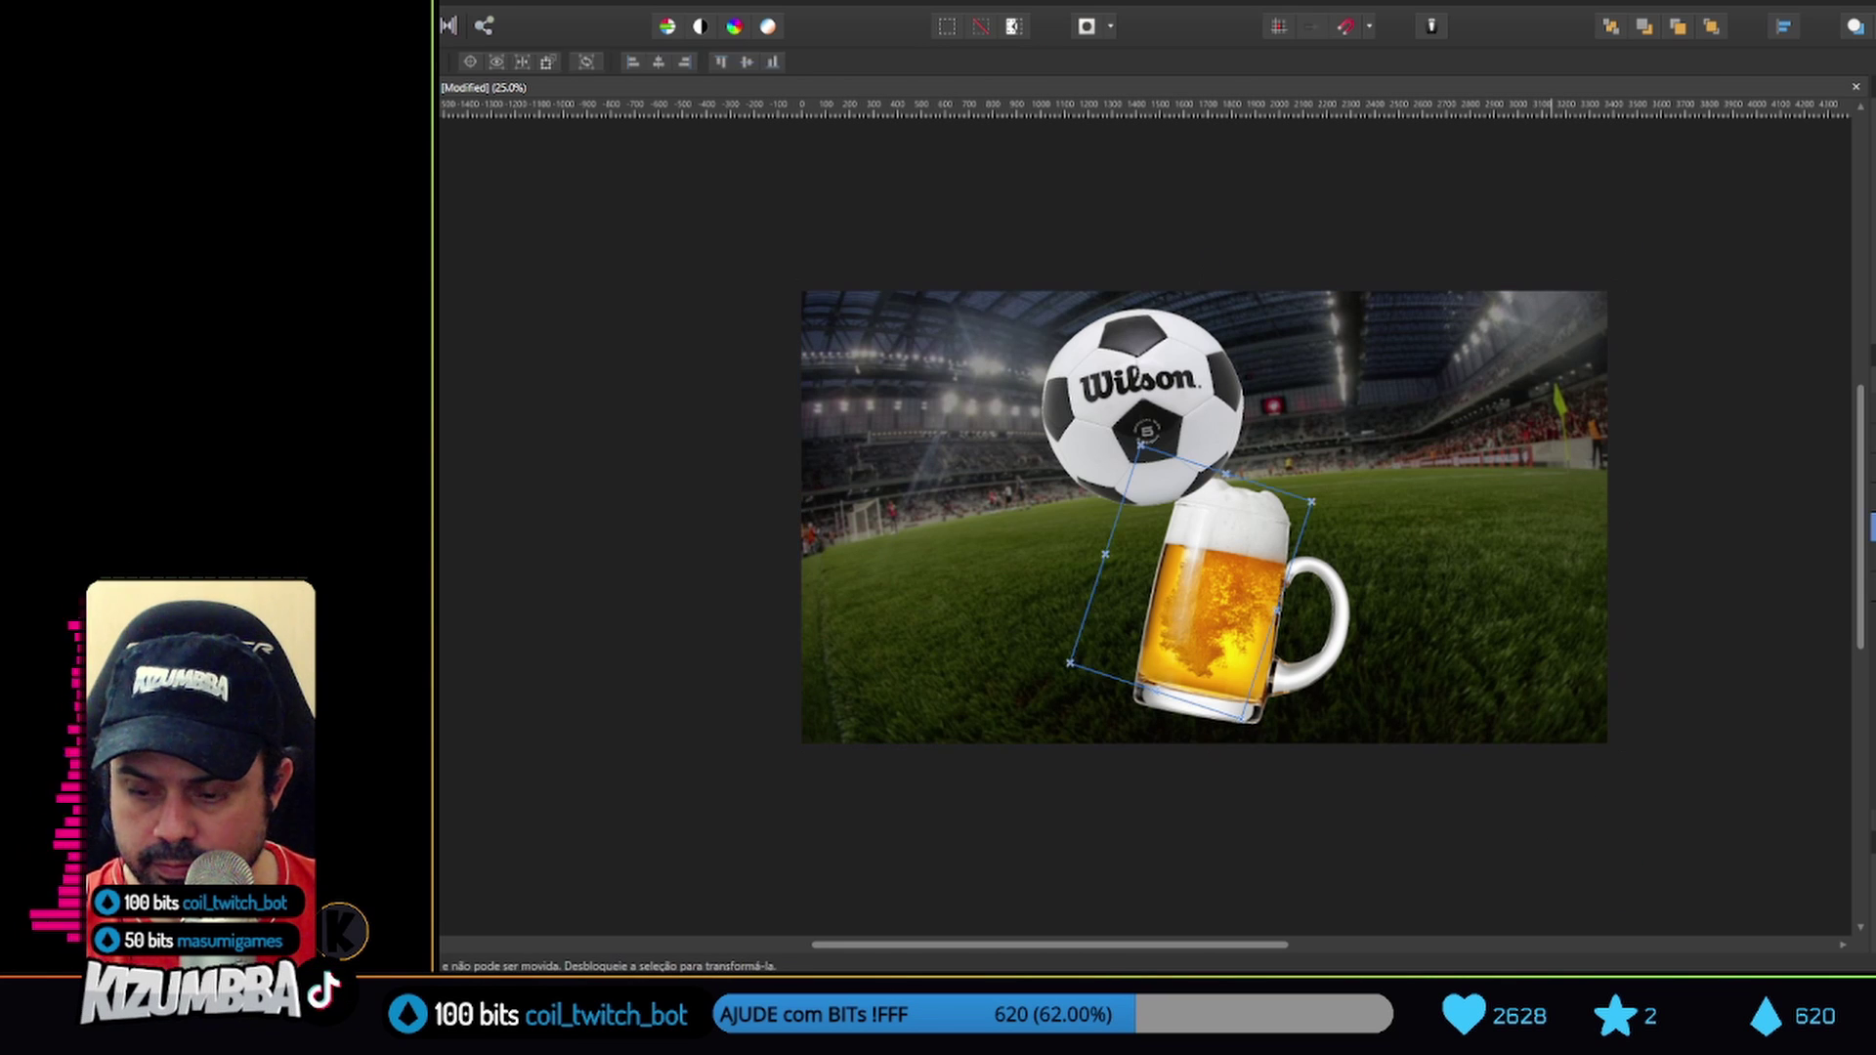
key("h")
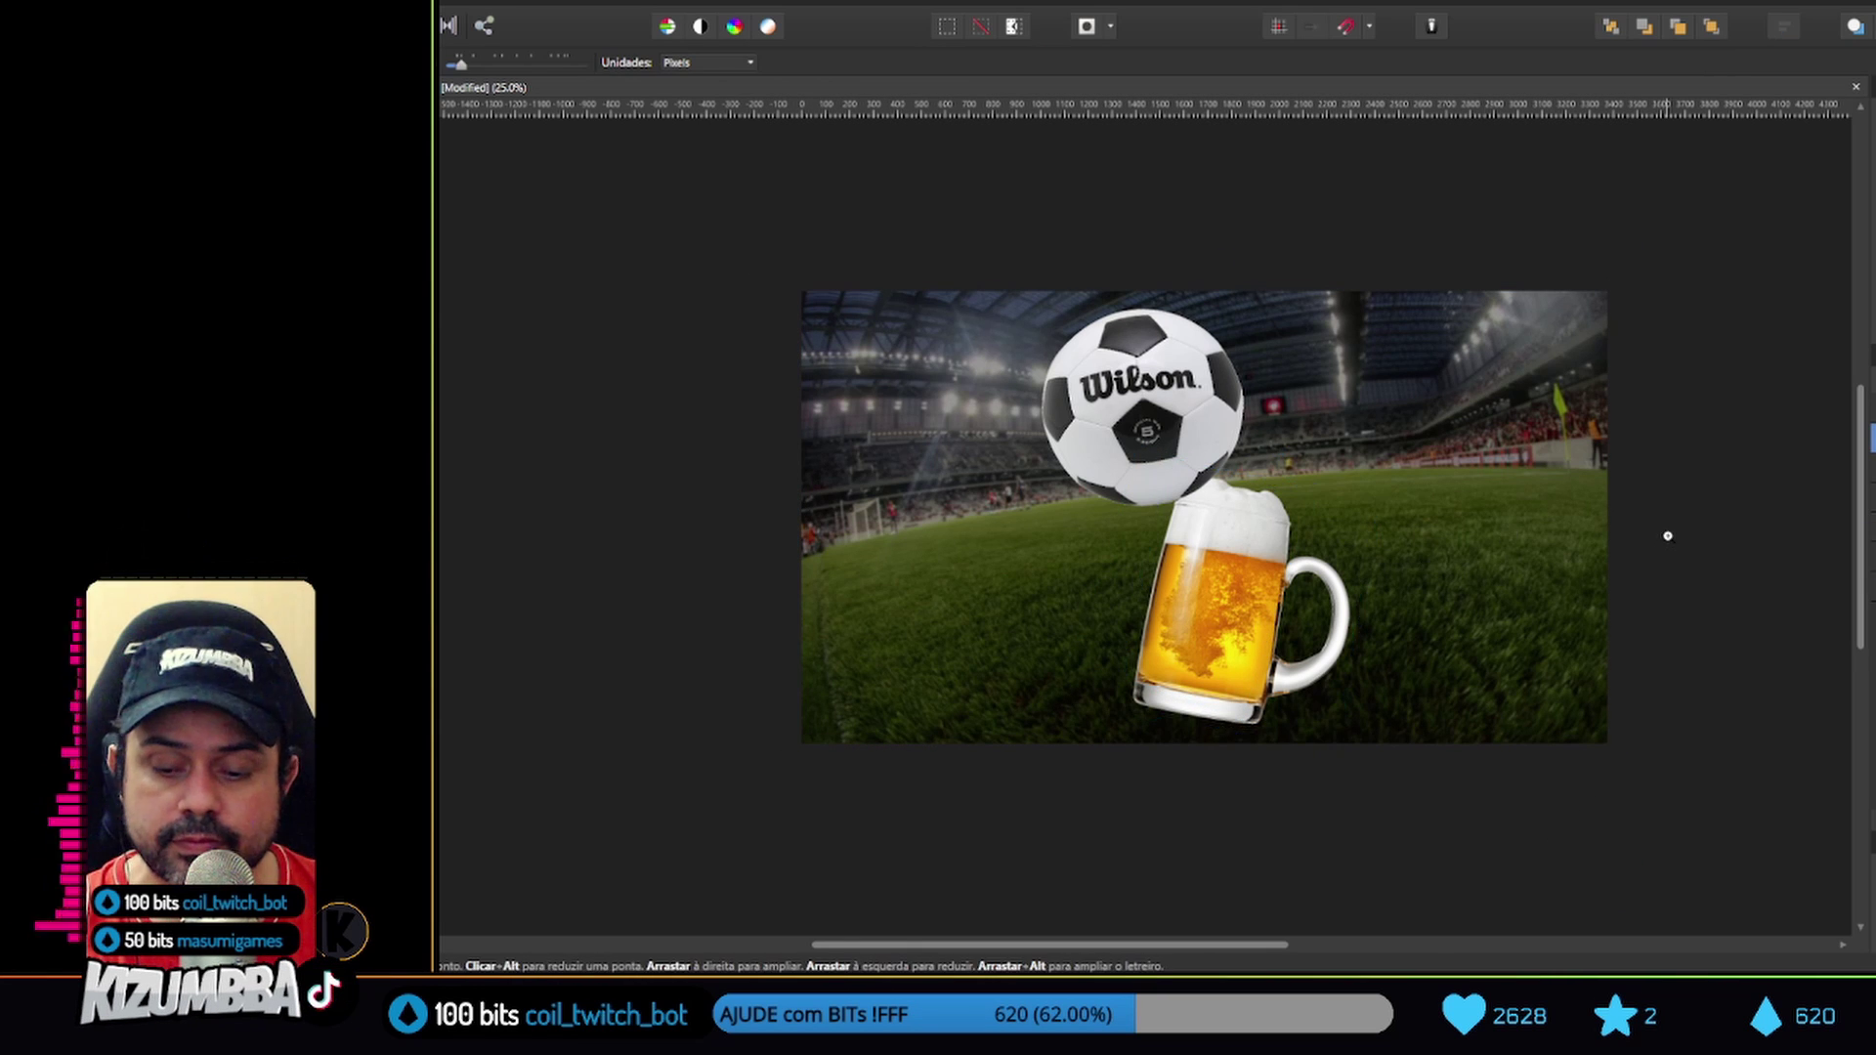
scroll(1710, 391, "up", 5)
Duplicate the Wilson ball layer and set the view to 50% zoom
key("z")
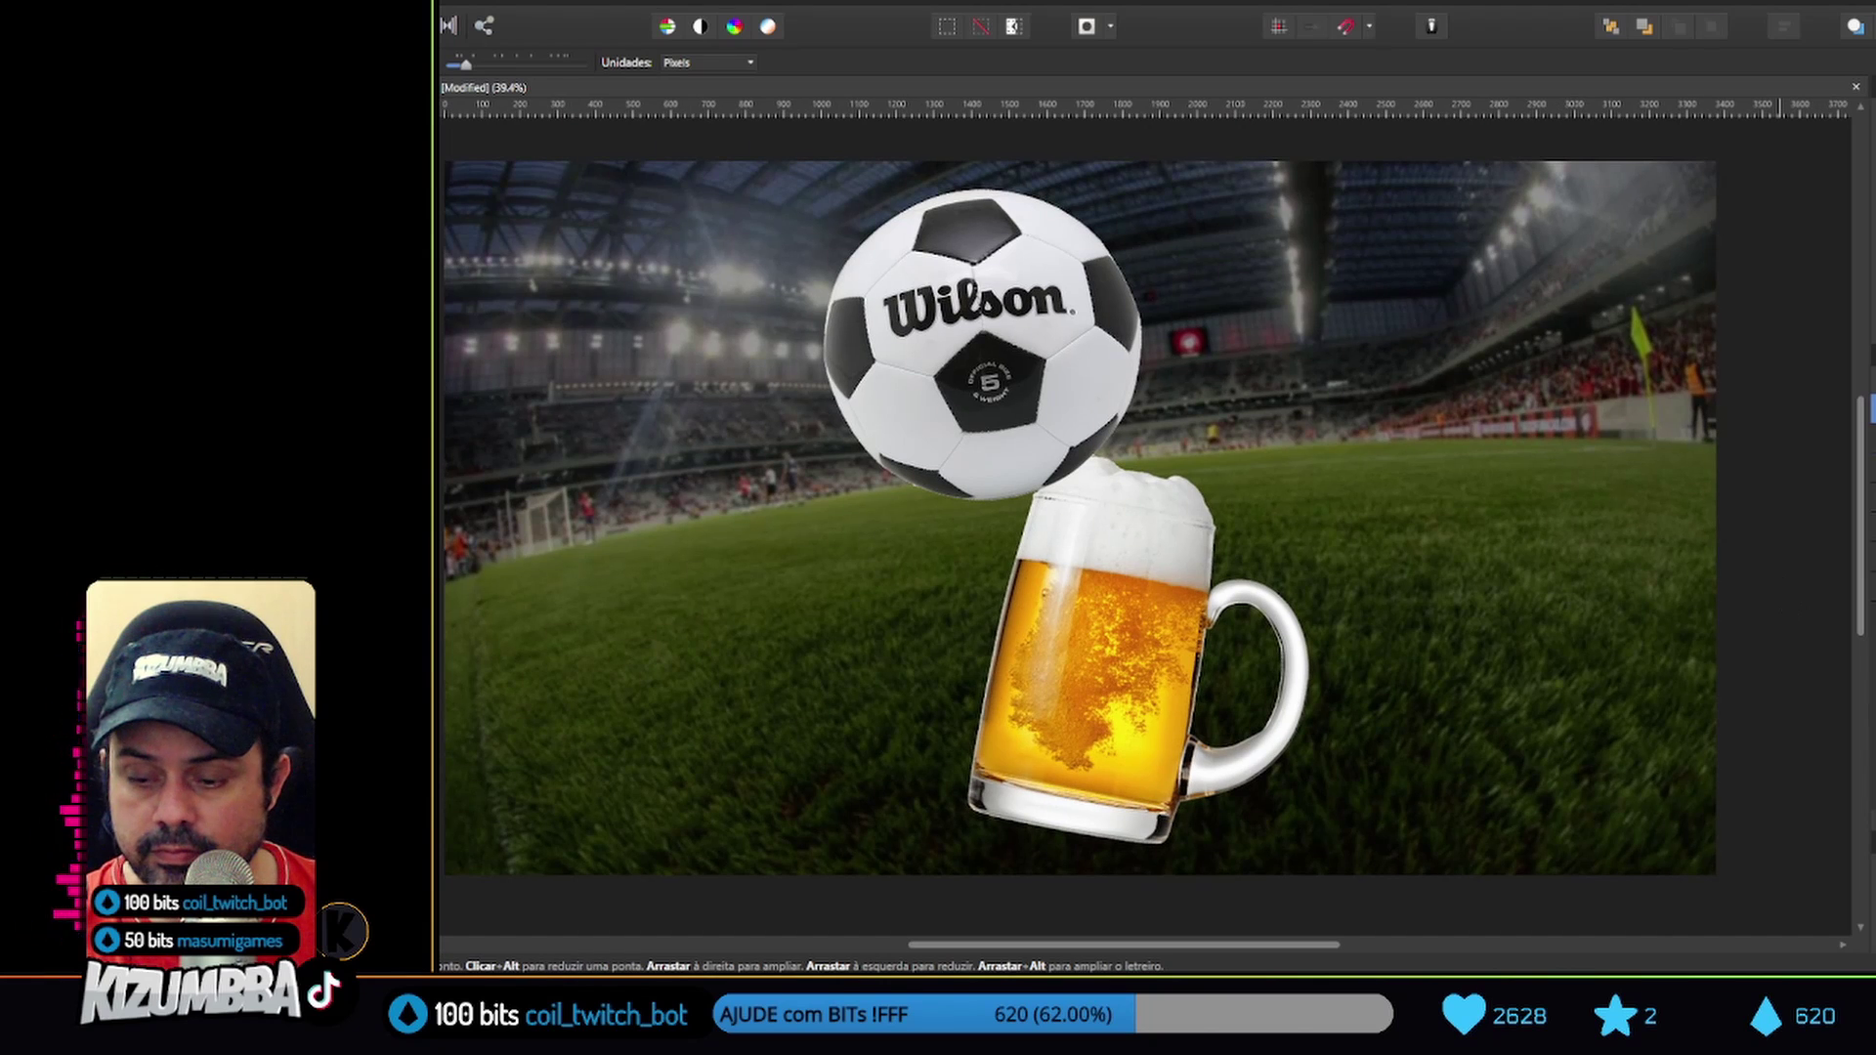
right_click(1828, 430)
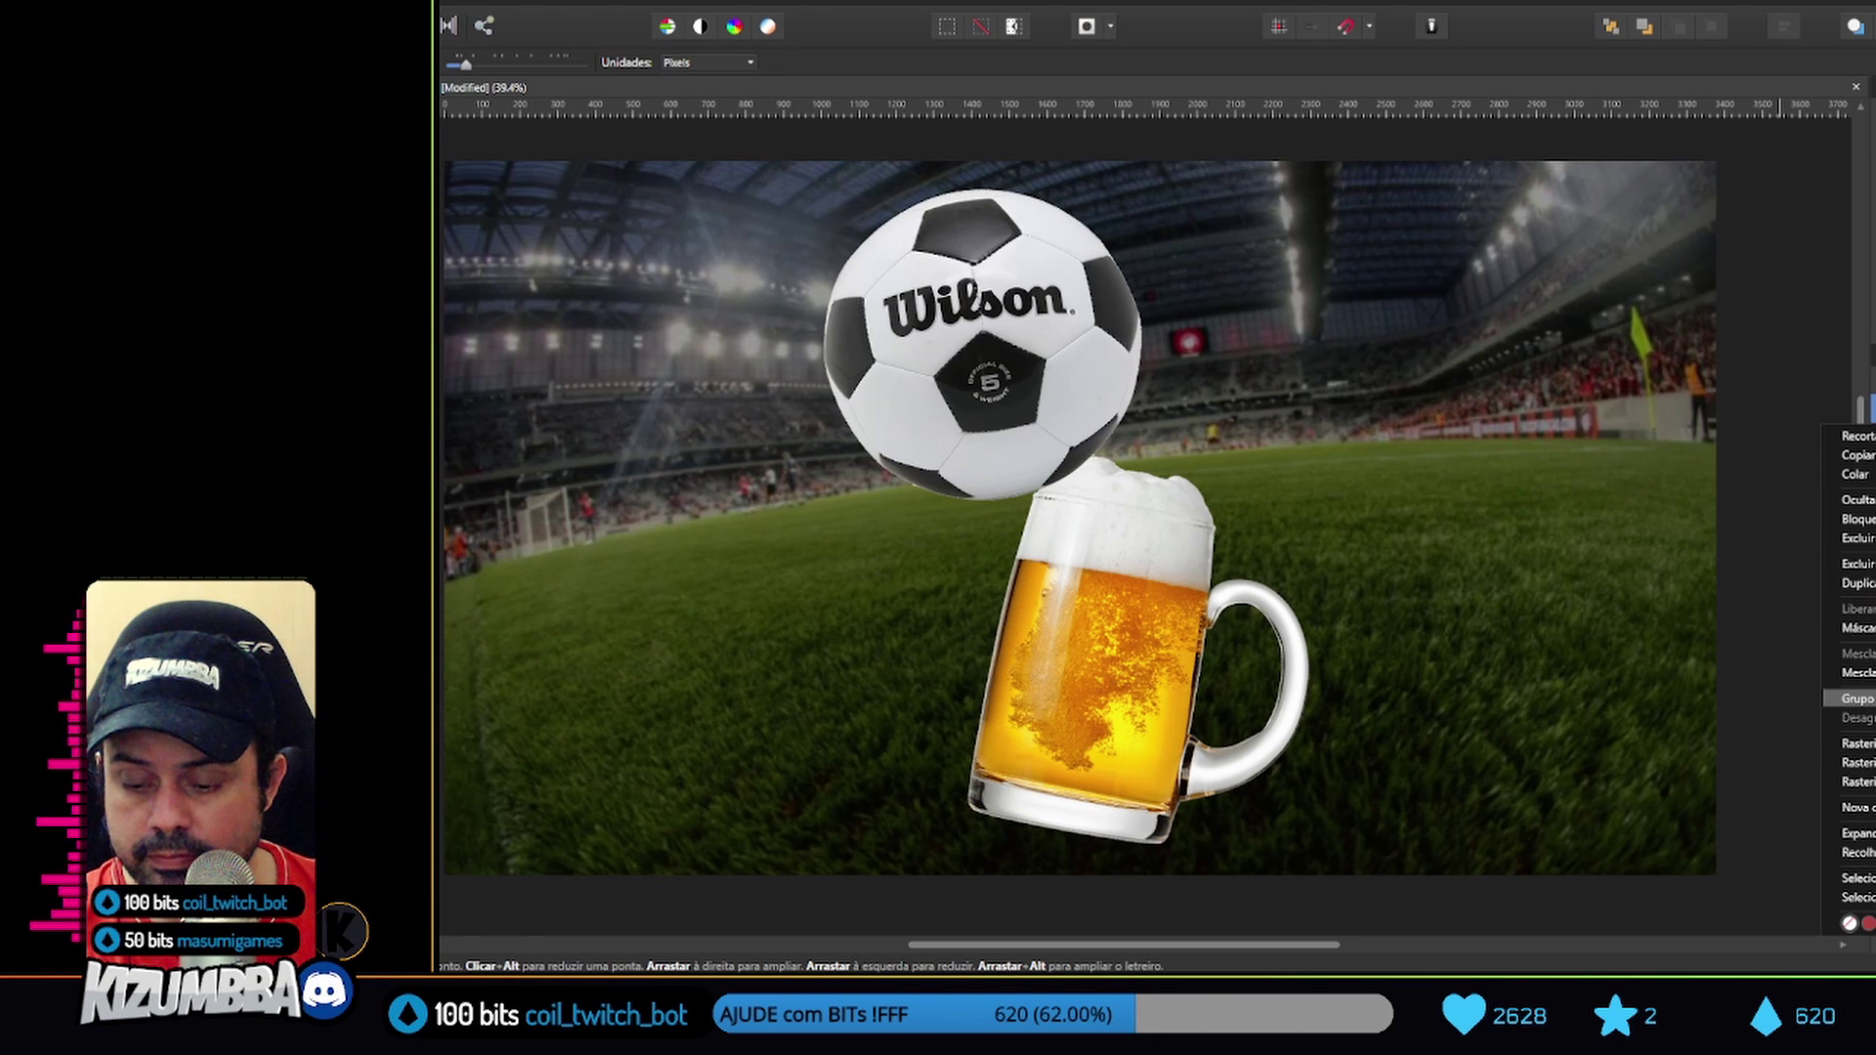
left_click(1857, 583)
right_click(838, 334)
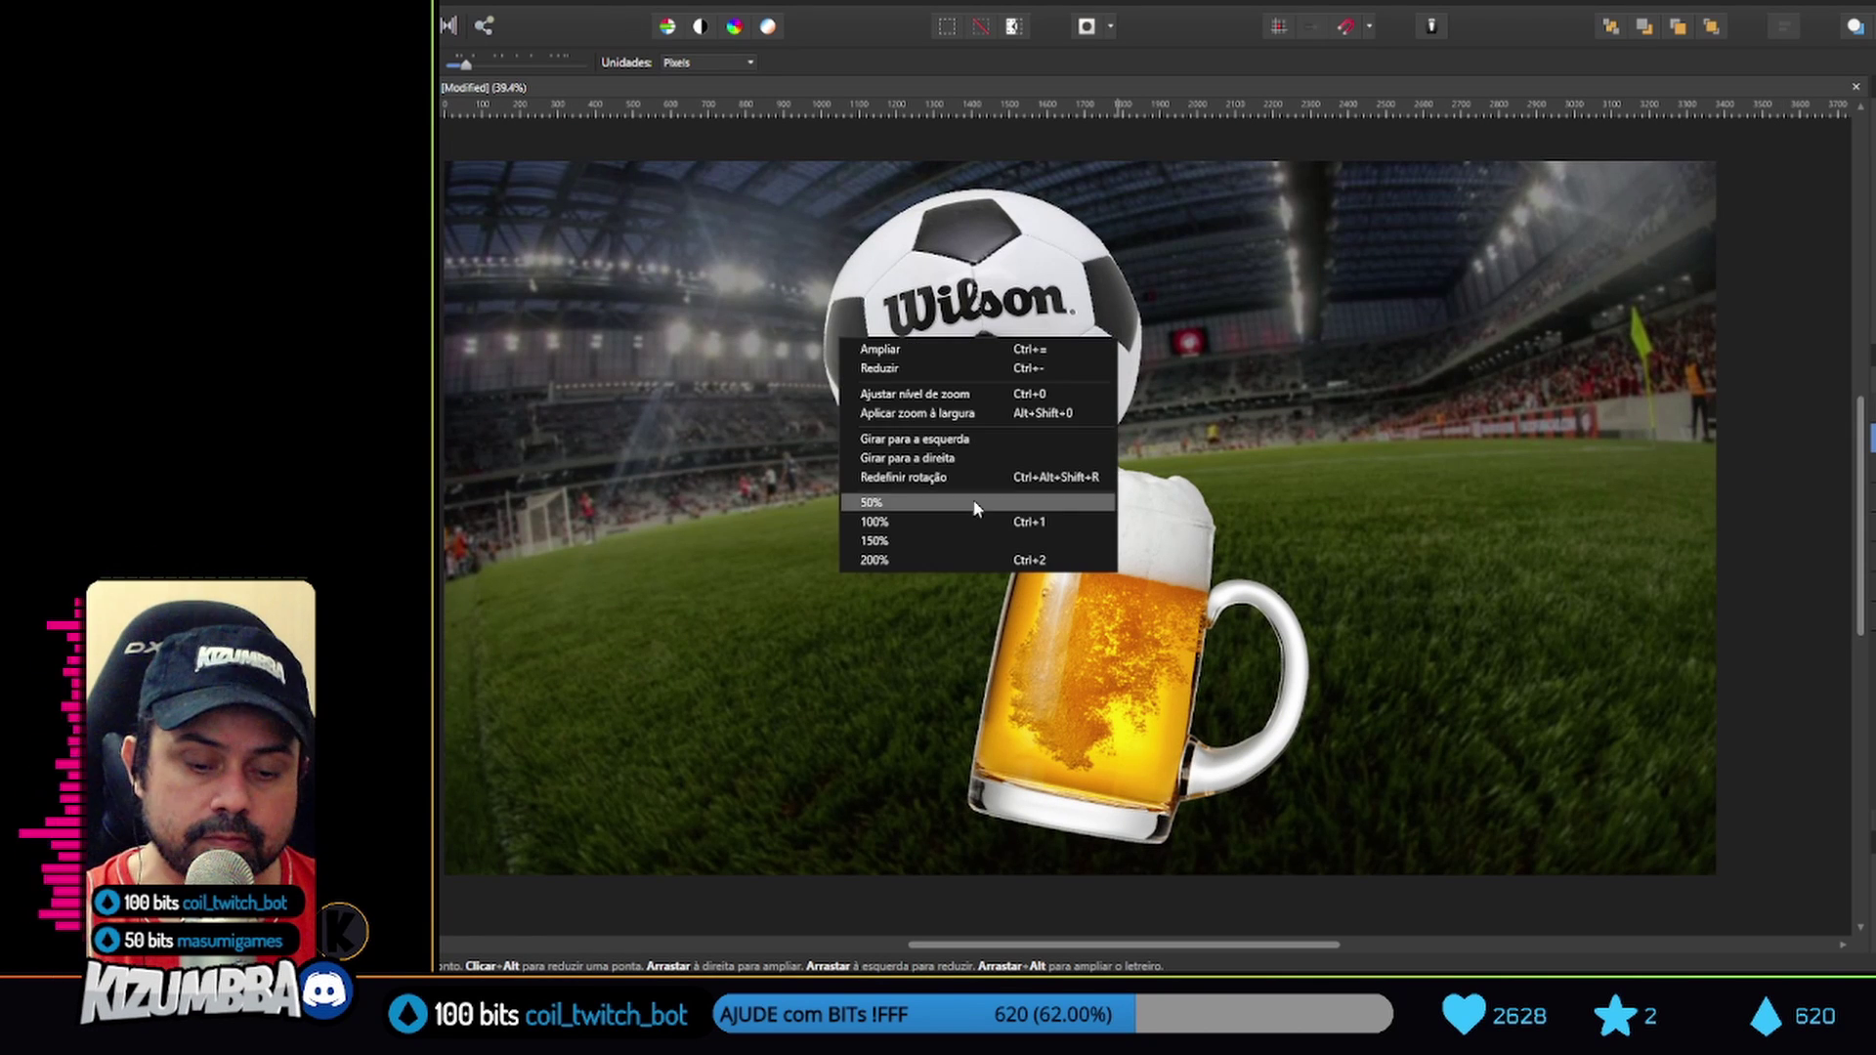
left_click(989, 438)
Flip the ball copy vertically, move it onto the mug, and cycle its blend modes
key("v")
right_click(803, 377)
mouse_move(879, 629)
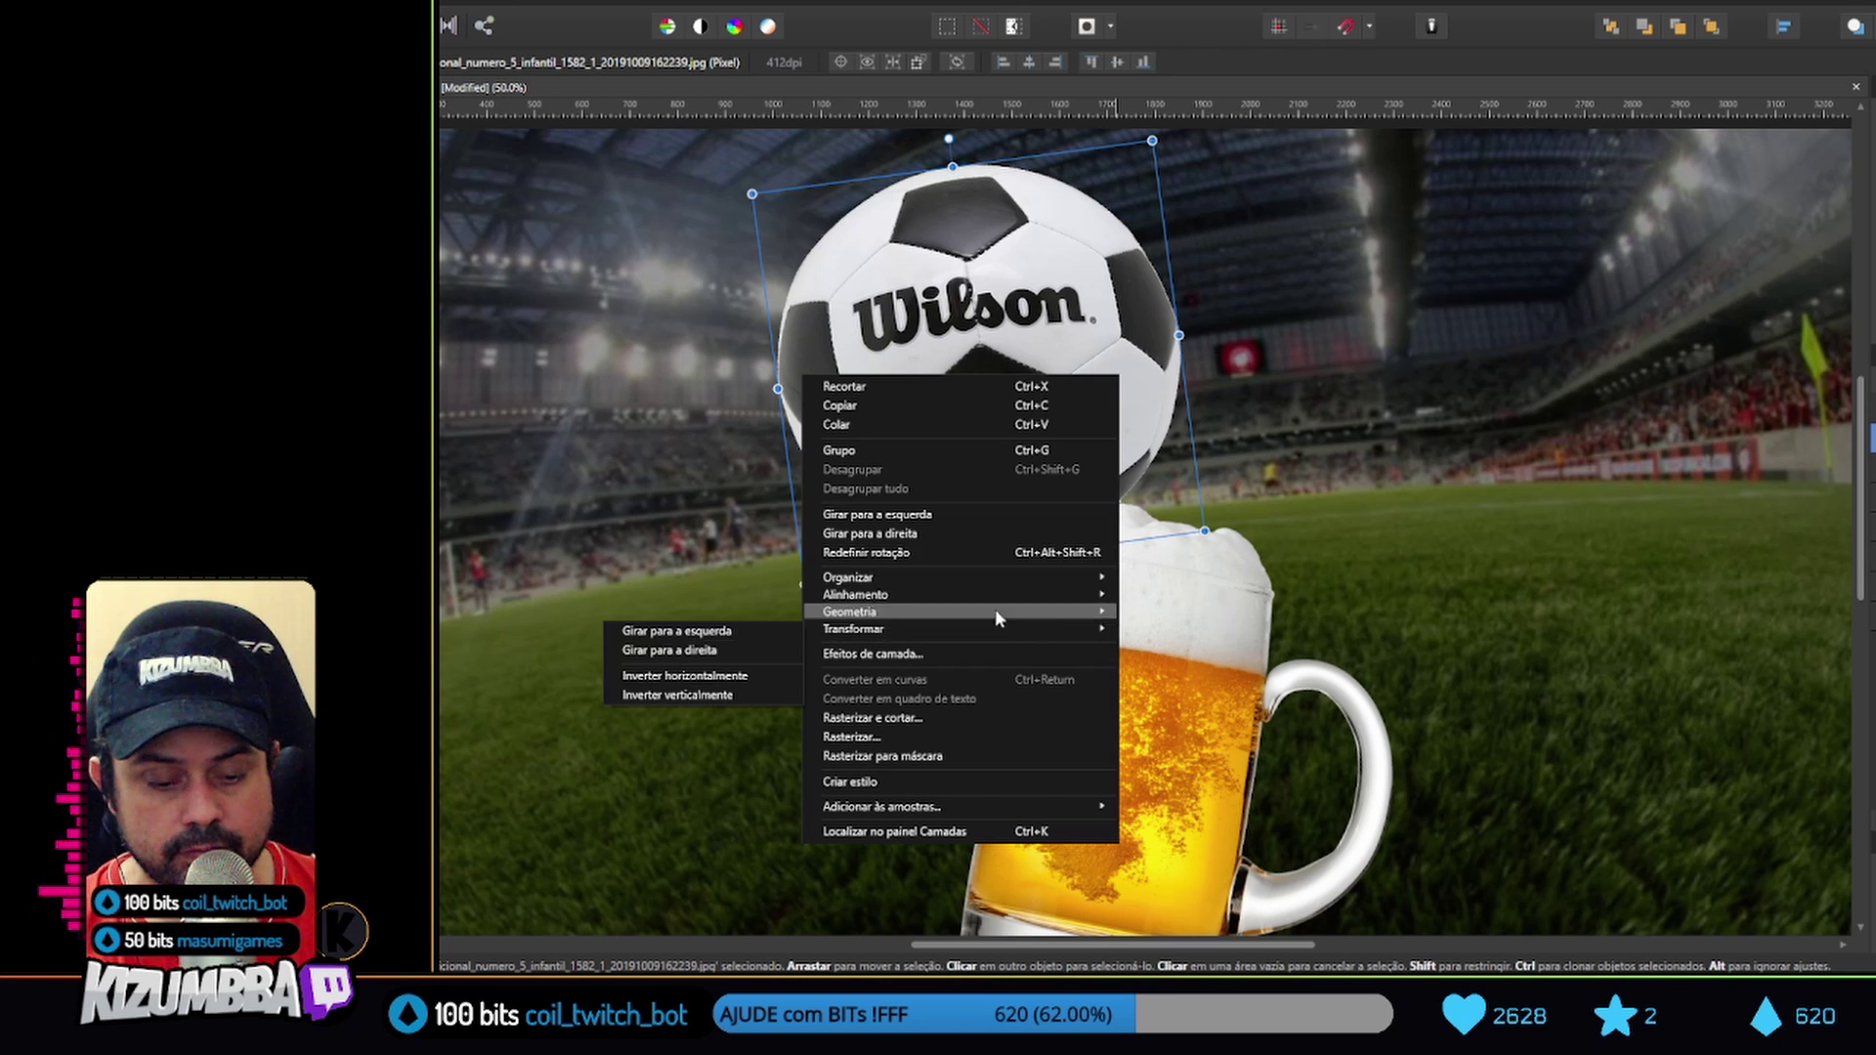
left_click(684, 691)
mouse_move(1081, 720)
left_mouse_down()
mouse_move(1098, 688)
mouse_move(1313, 694)
mouse_move(1164, 614)
left_mouse_up()
scroll(1098, 688, "down", 1)
key("shift+plus")
Put the flipped ball on a see-through blend and squash it into a reflection over the mug
key("shift+plus")
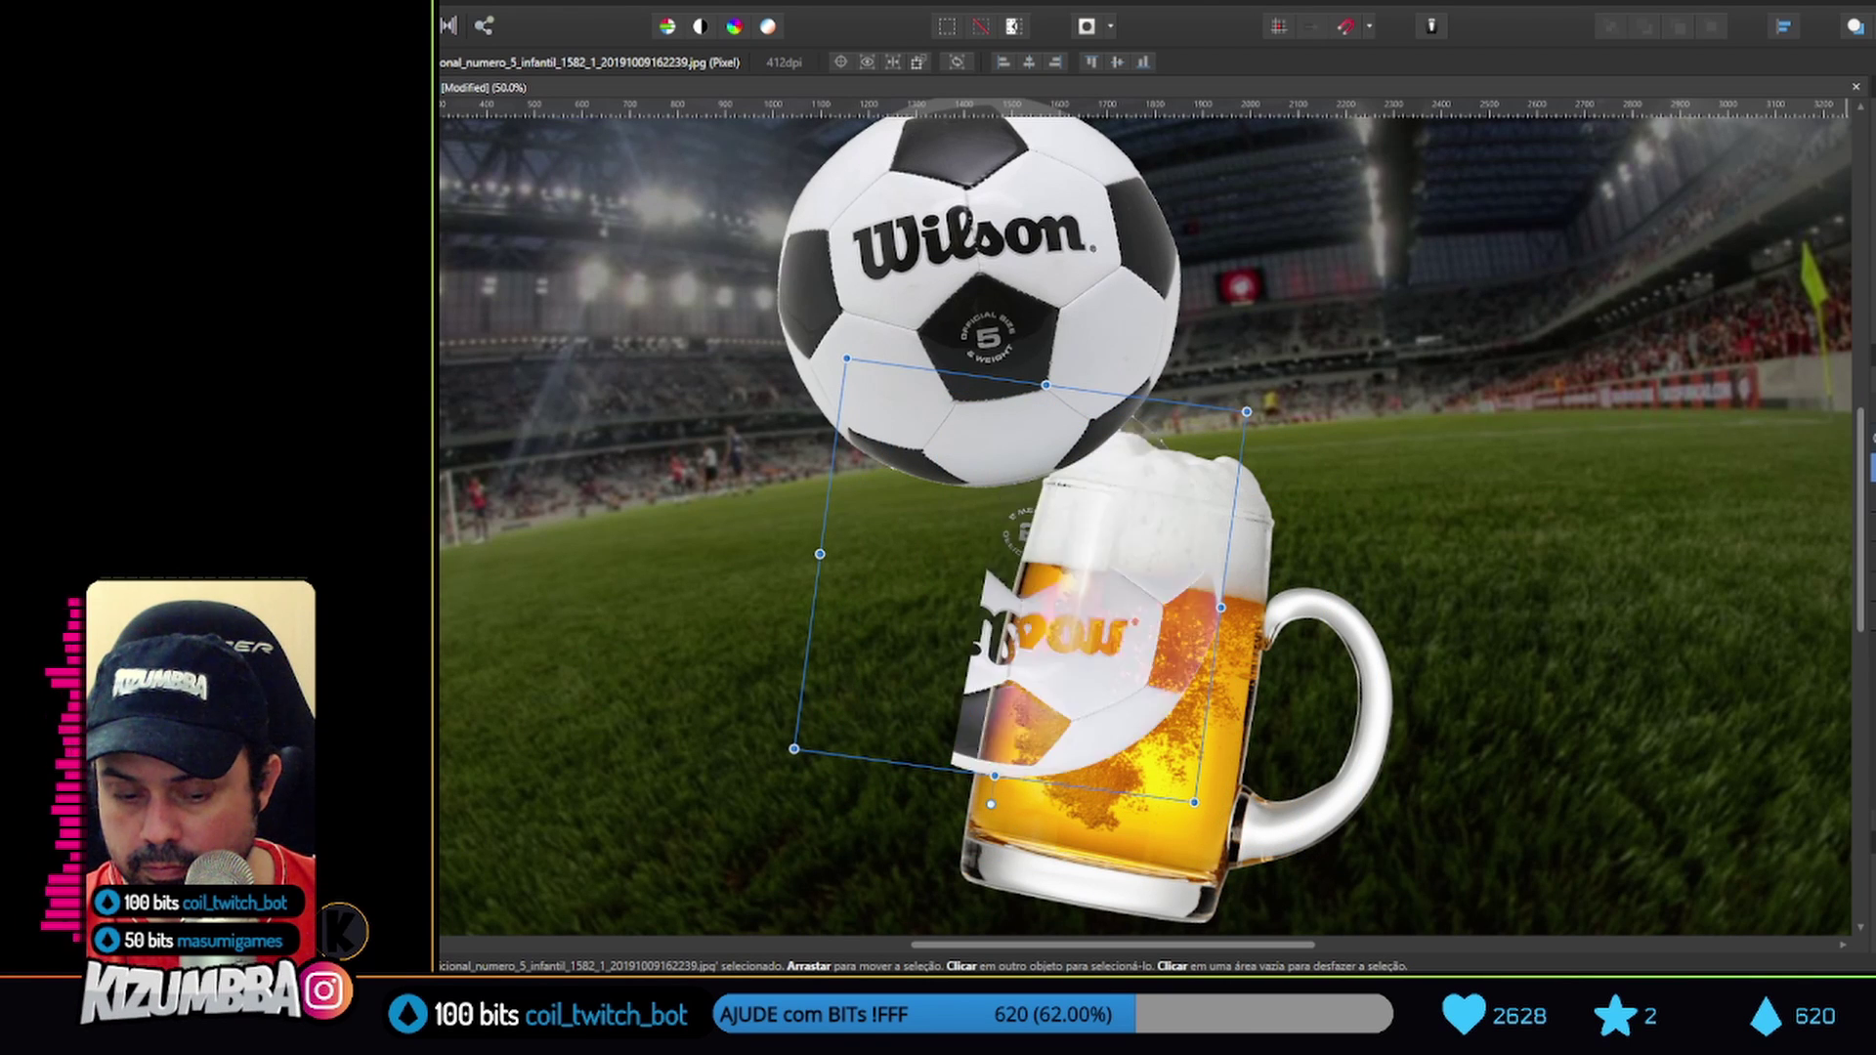
key("shift+plus")
key("shift+plus")
key("shift+plus")
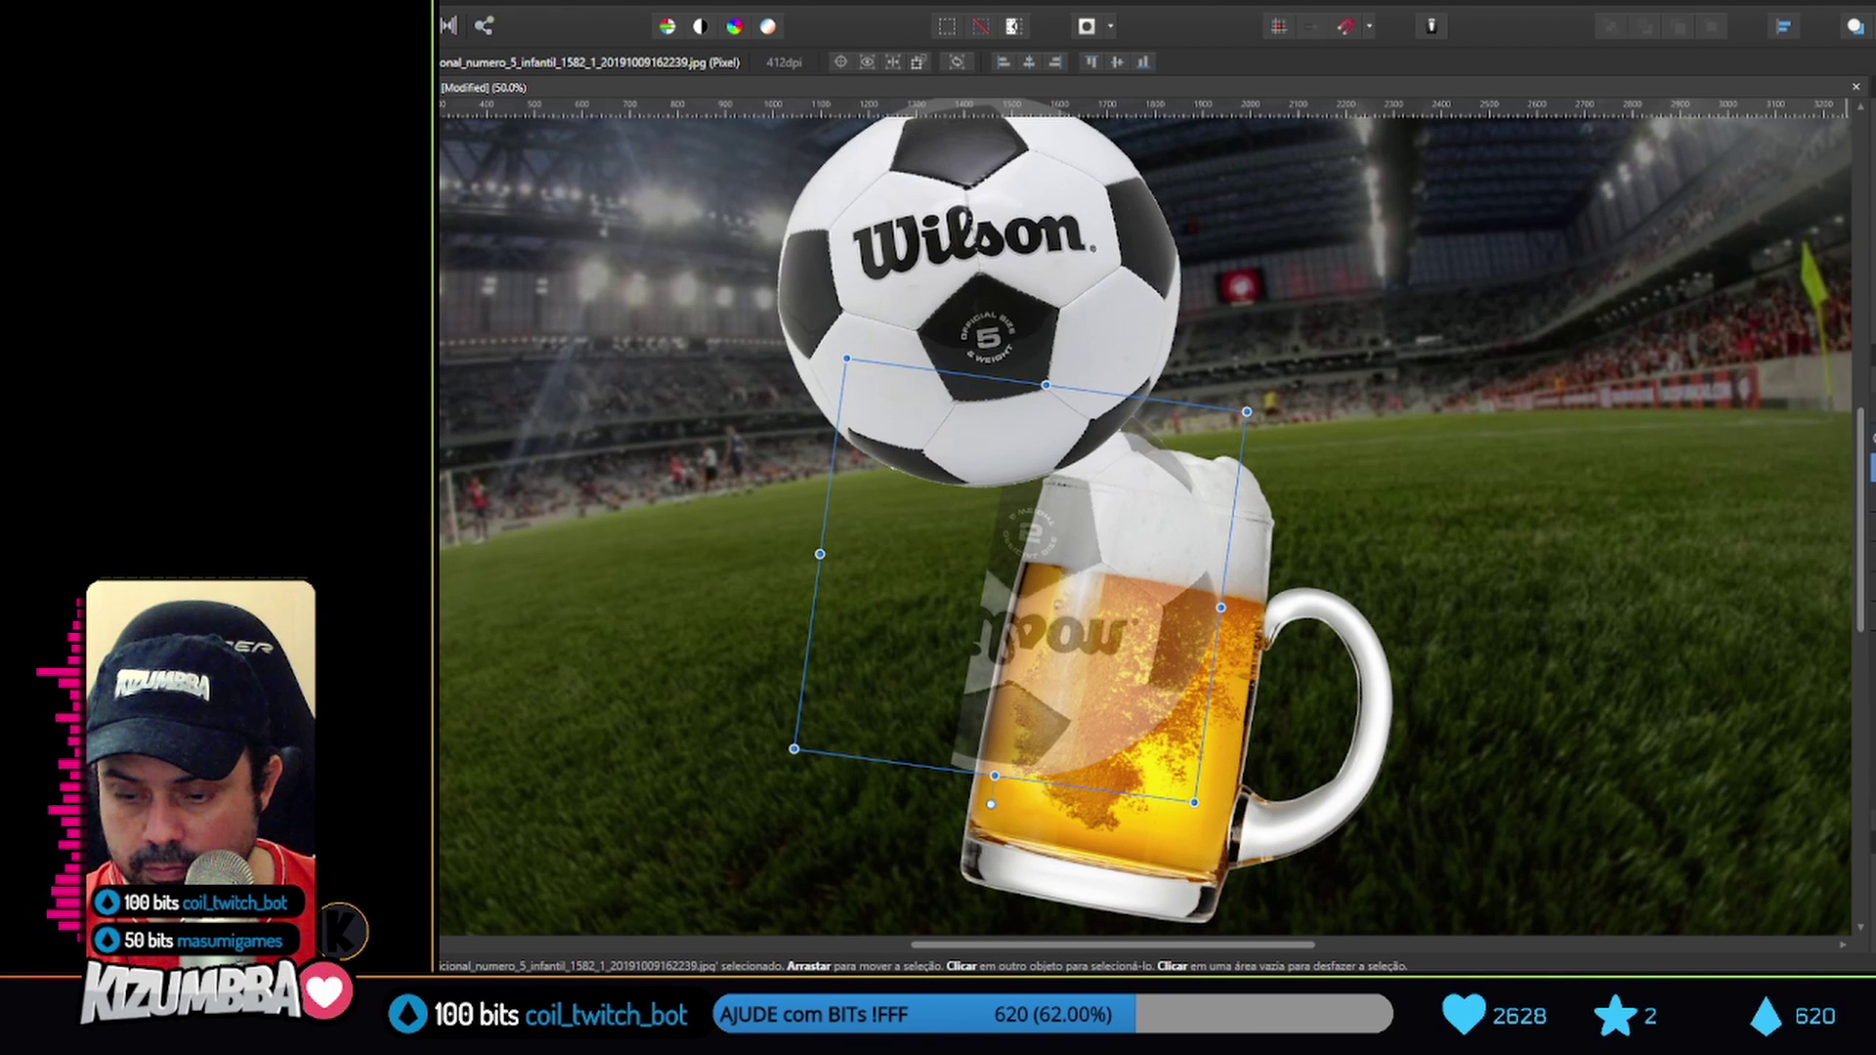
left_click_drag(1169, 577, 1126, 678)
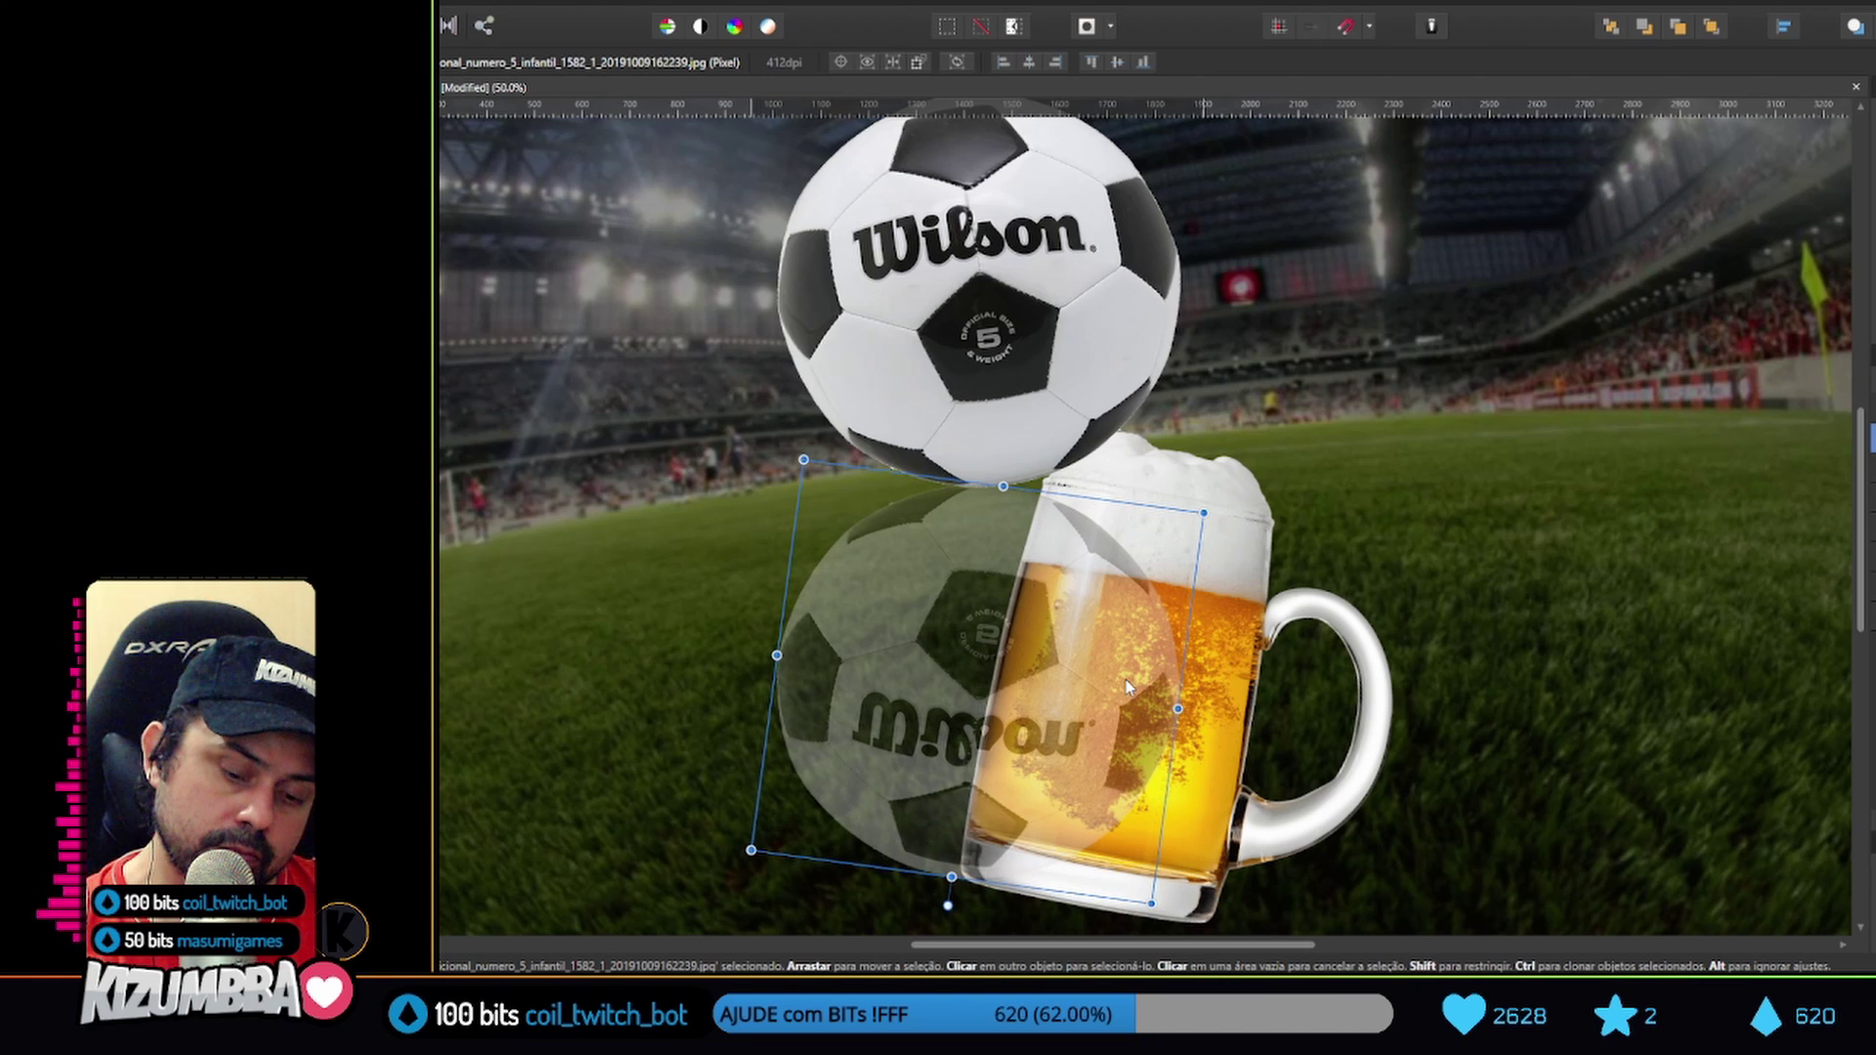
mouse_move(952, 877)
left_mouse_down()
mouse_move(977, 675)
mouse_move(1021, 842)
left_mouse_up()
left_click(1234, 525)
left_click(1153, 557)
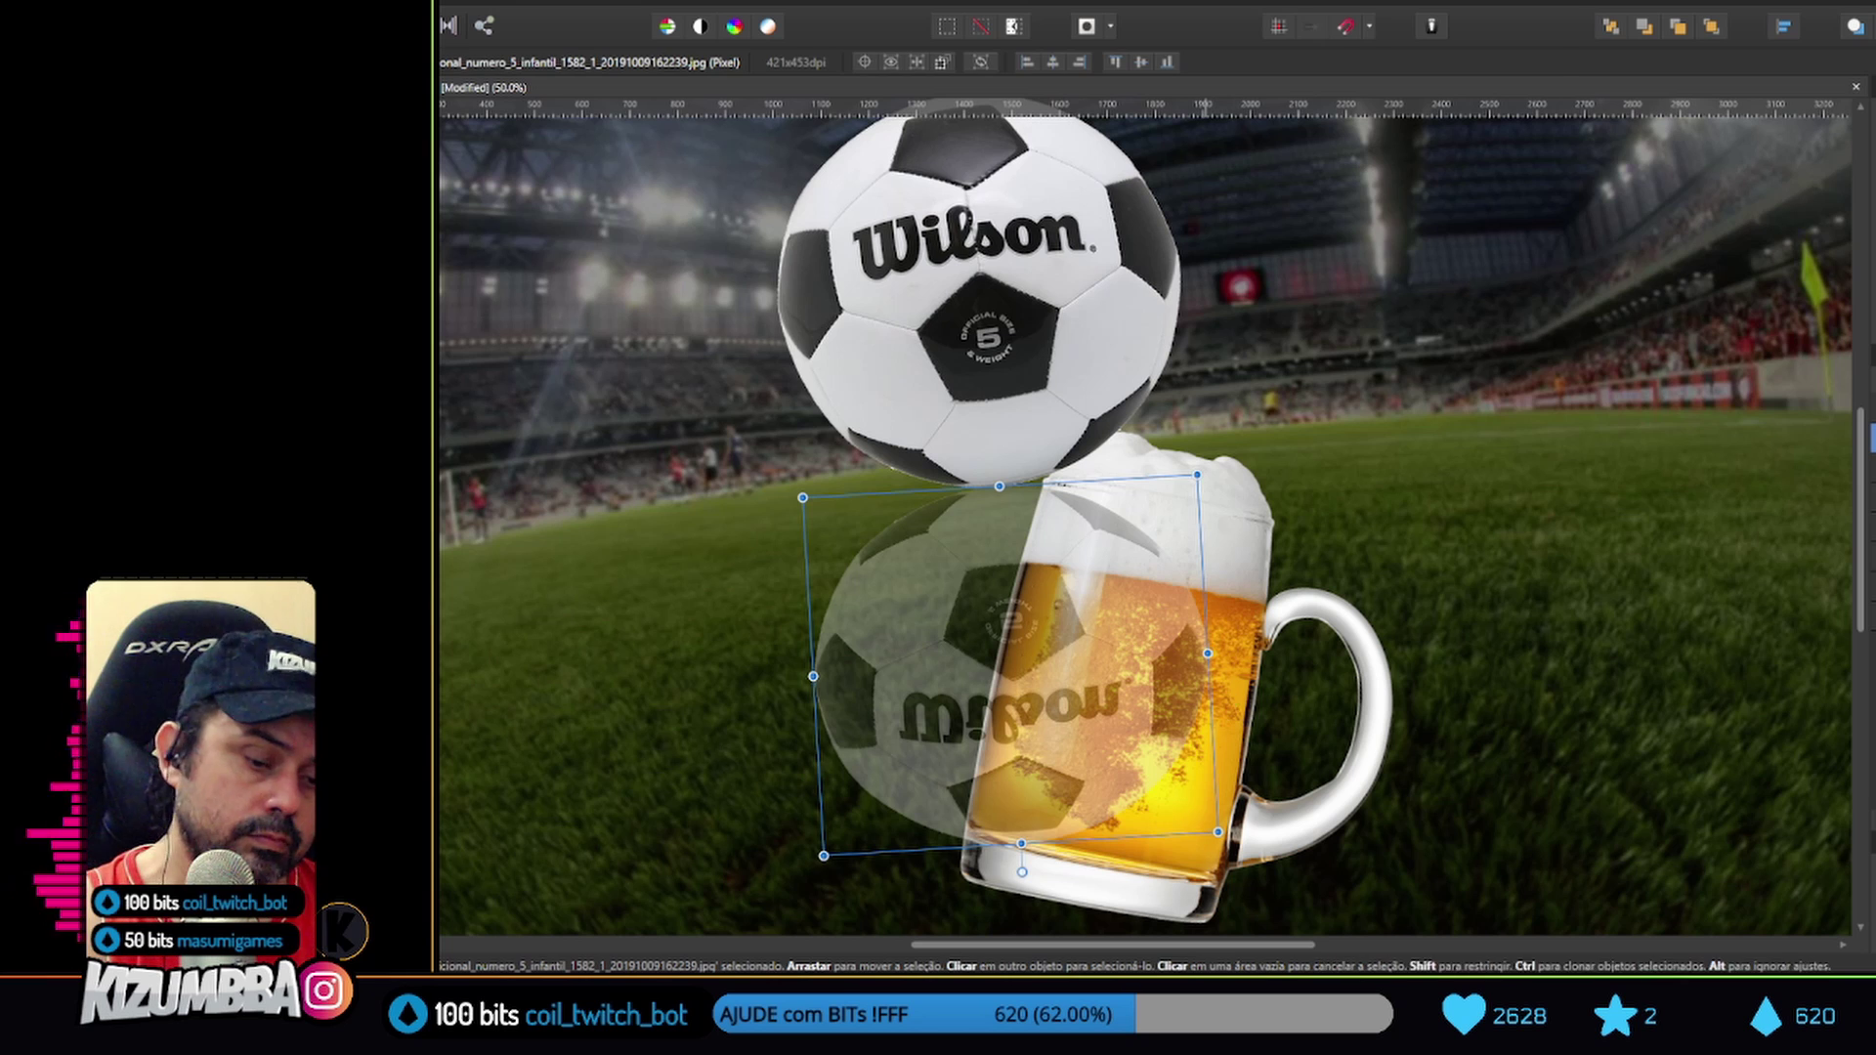
Erase most of the mirrored ball reflection, then nudge the soccer ball slightly
key("e")
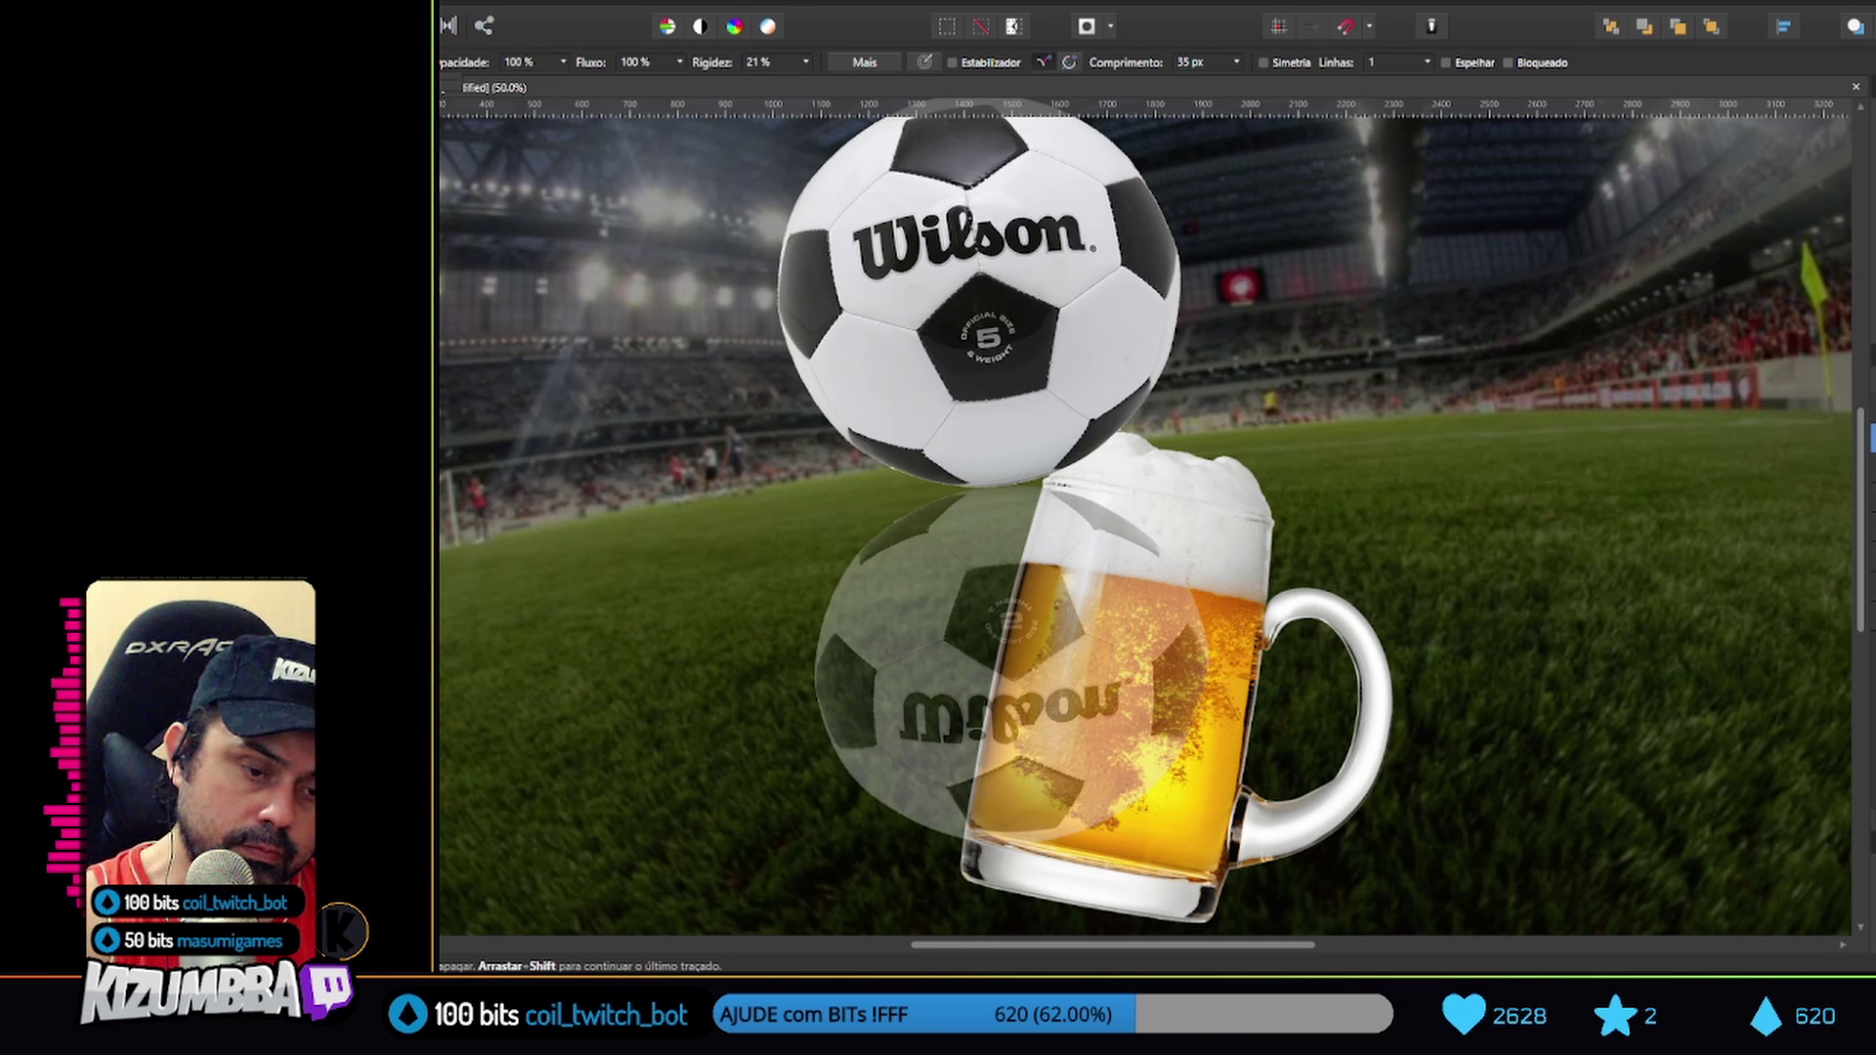
mouse_move(1320, 777)
left_mouse_down()
mouse_move(733, 552)
mouse_move(867, 620)
mouse_move(901, 469)
mouse_move(855, 674)
left_mouse_up()
key("v")
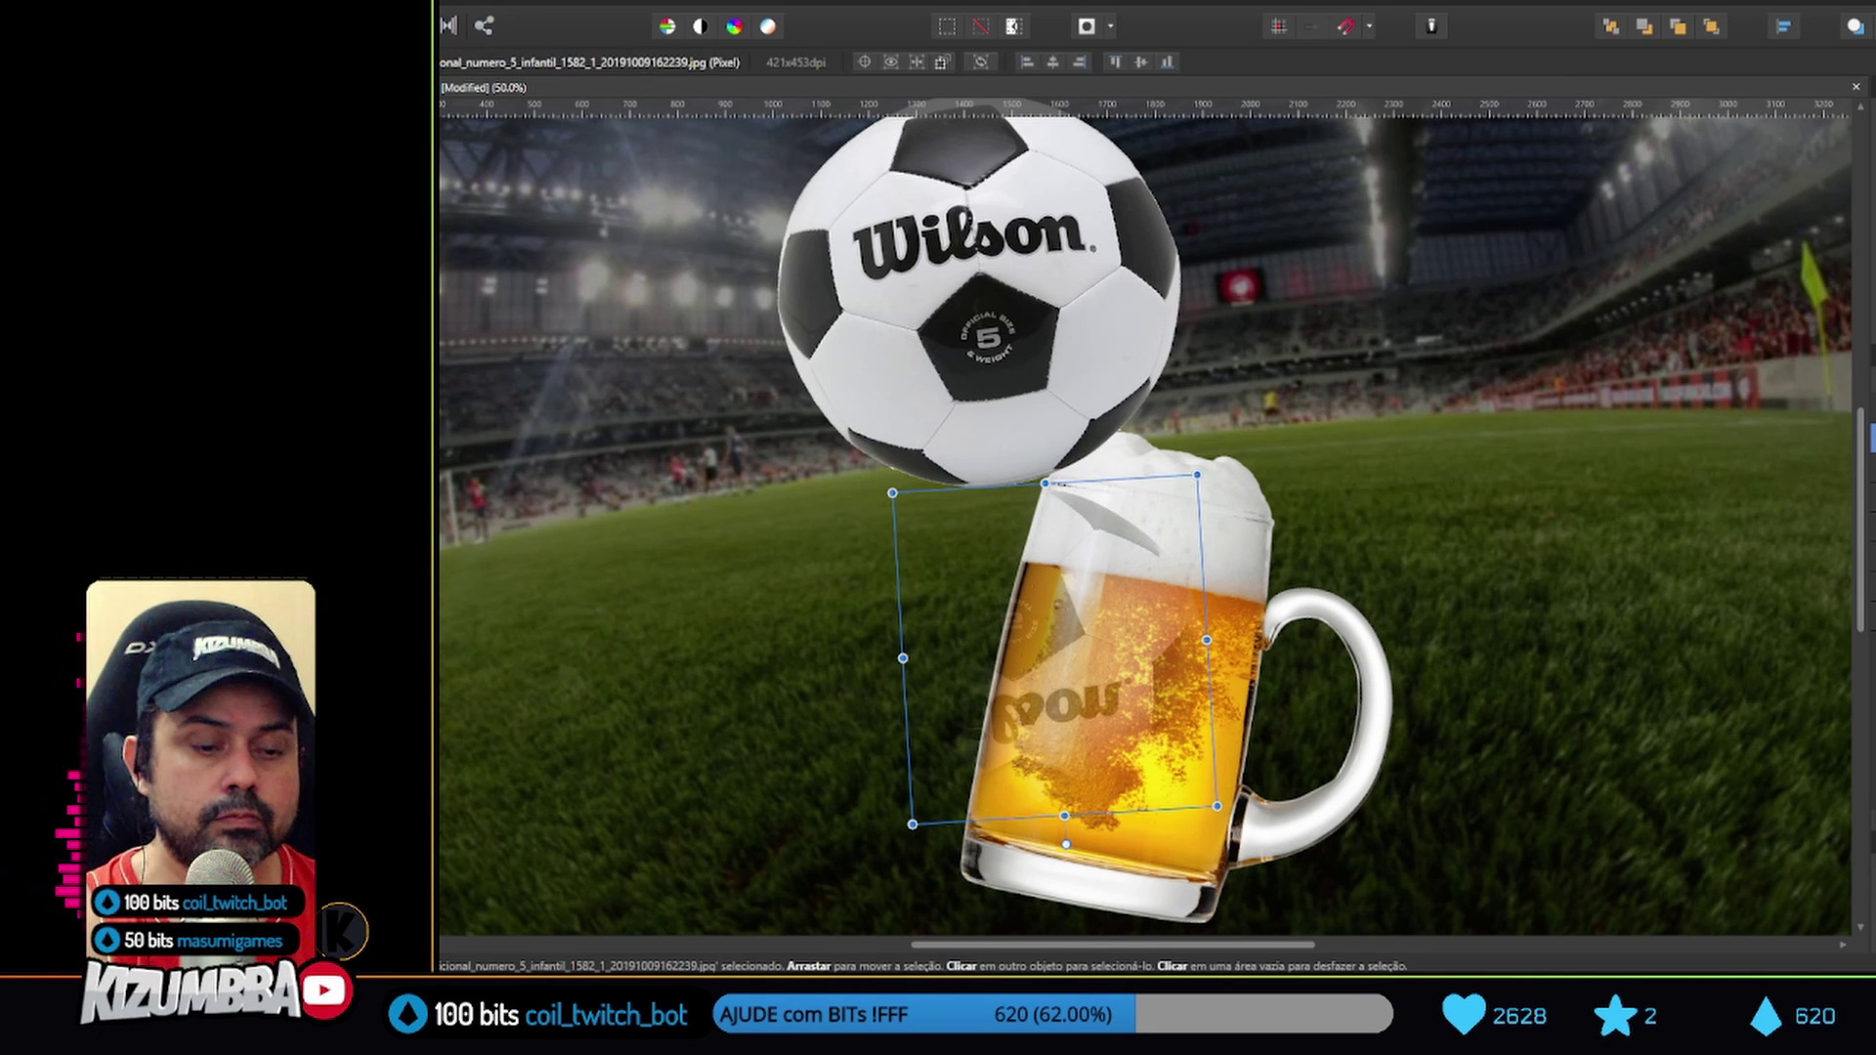
left_click(977, 294)
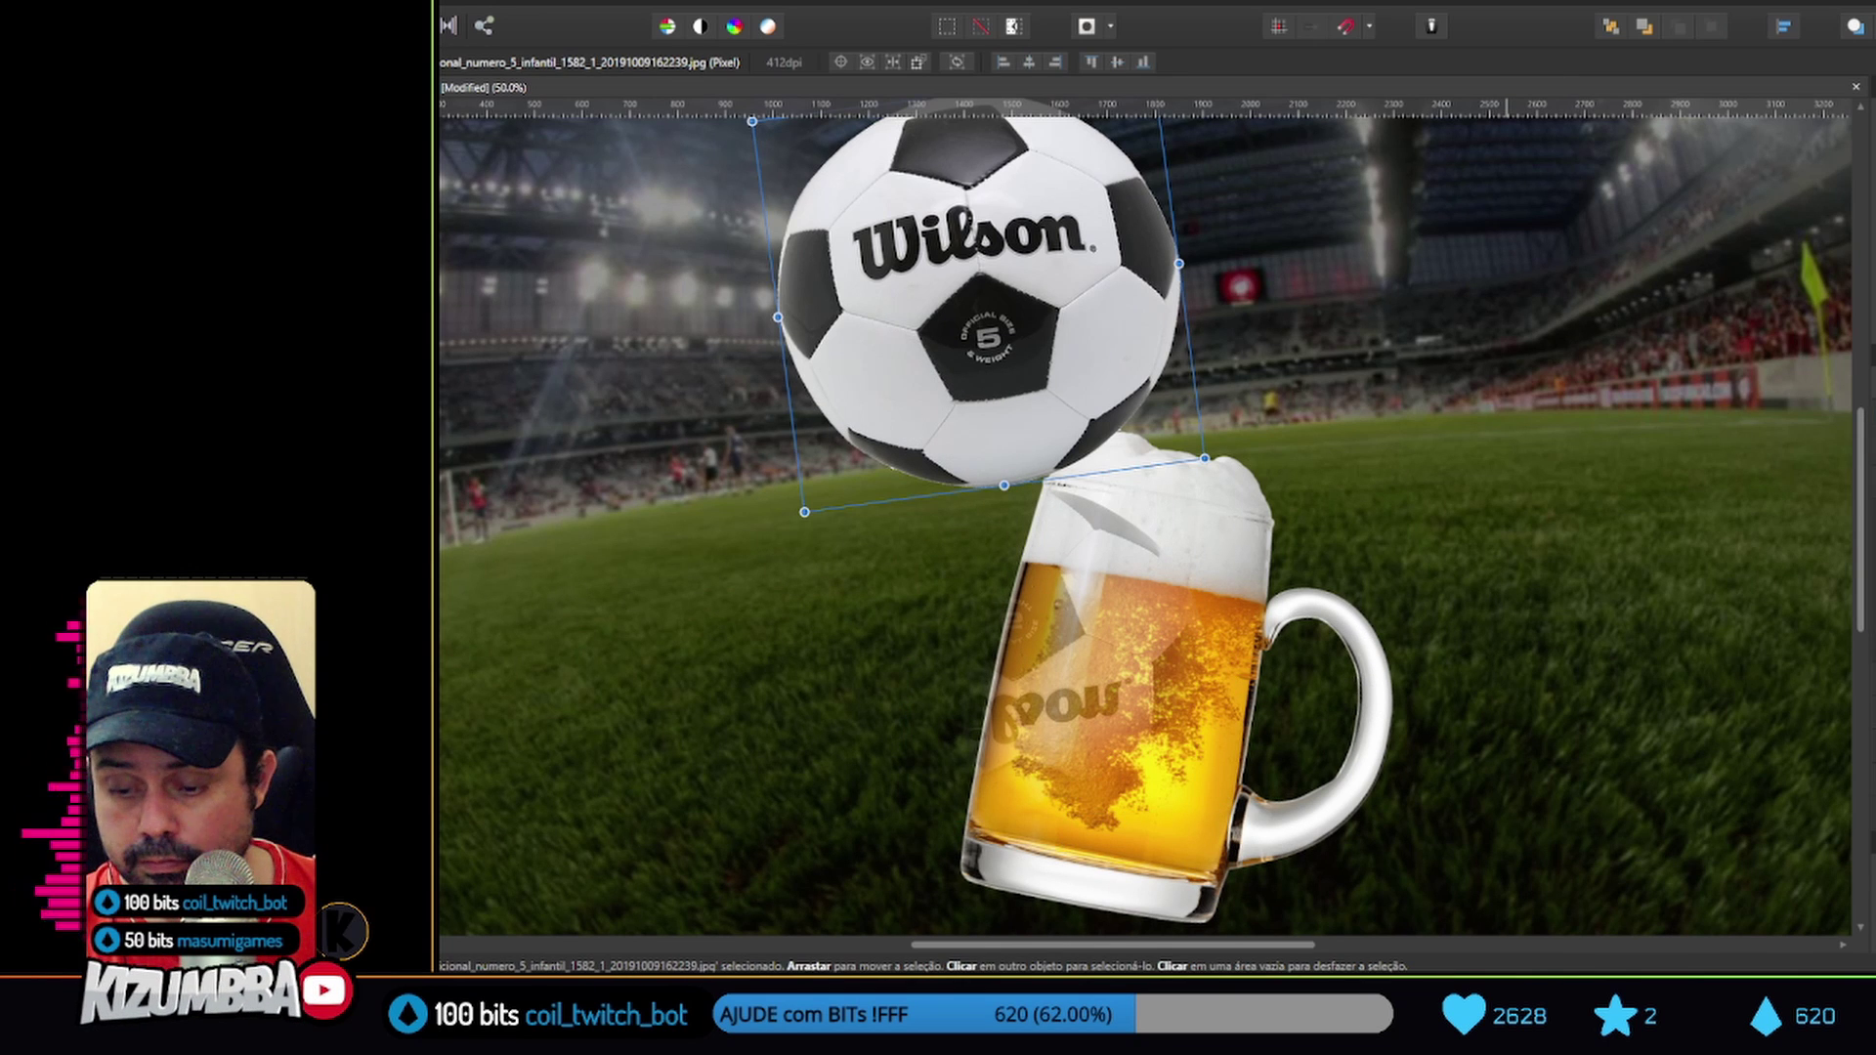
left_click_drag(977, 294, 976, 293)
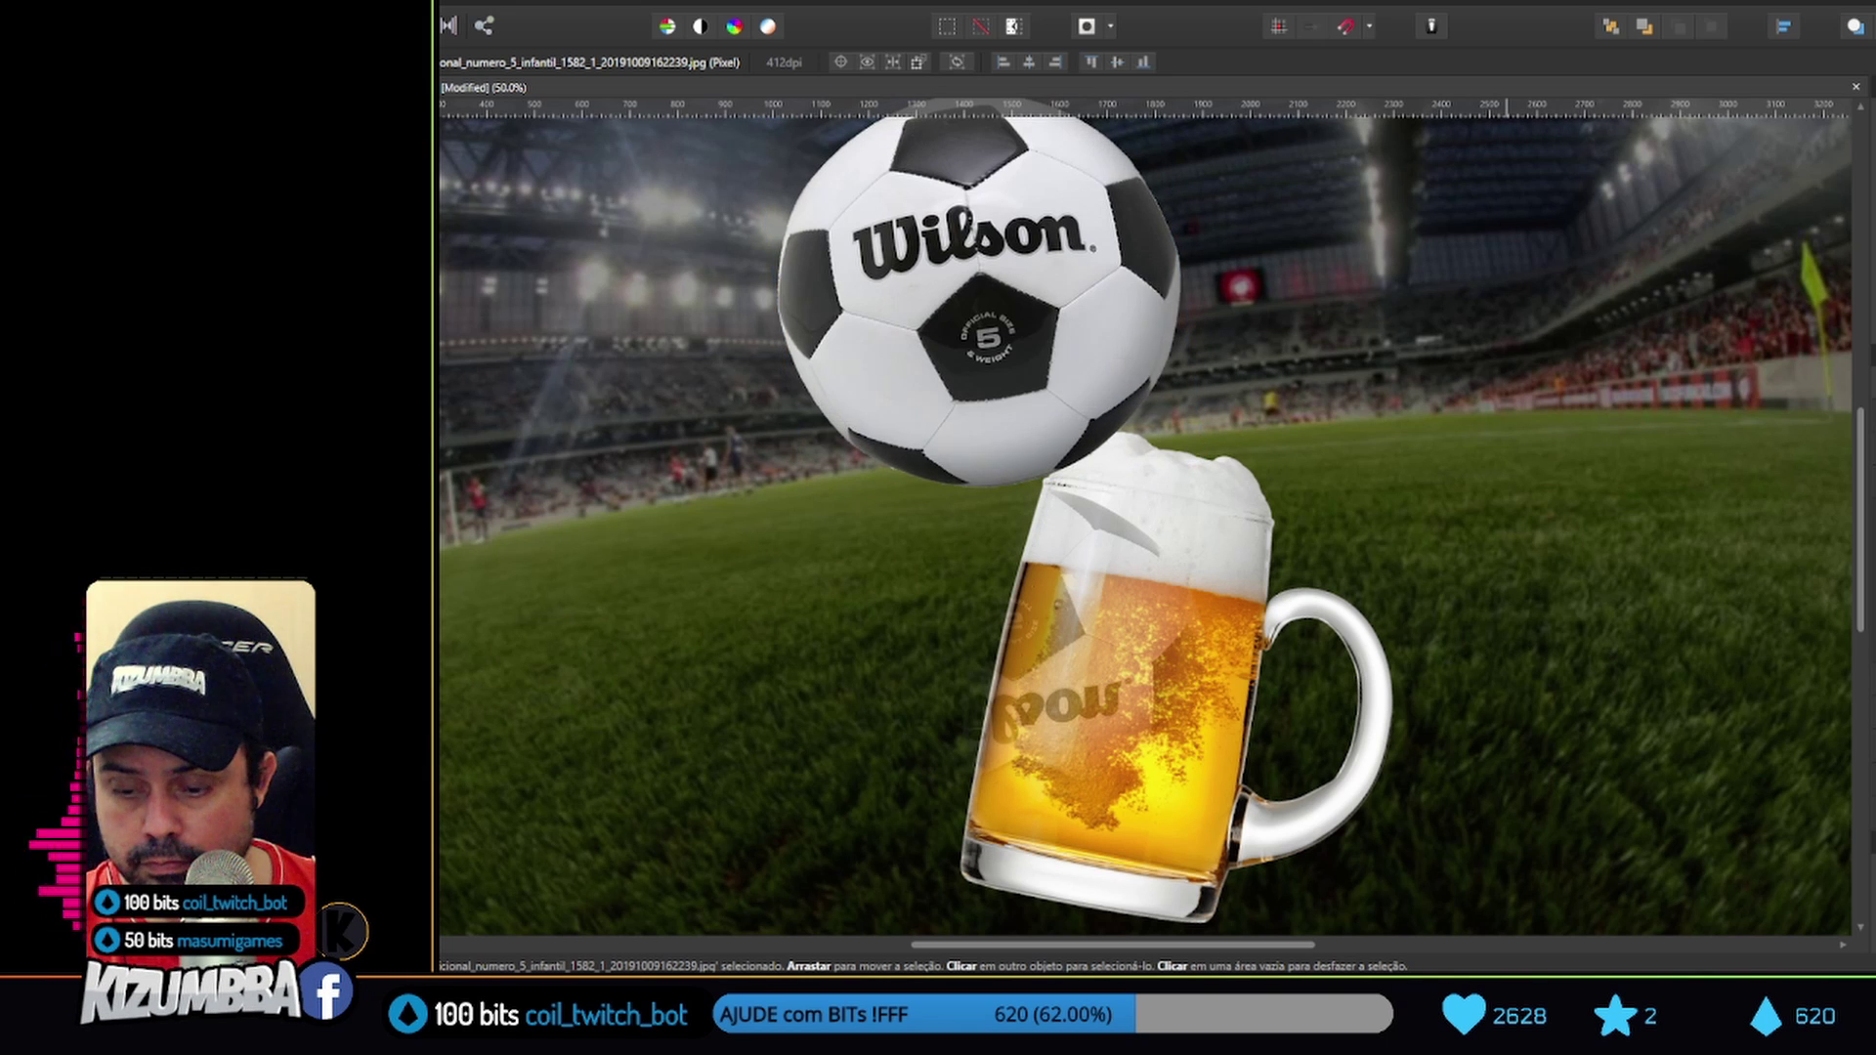
Reselect the rotated beer mug layer, zoom out over the composite, and start erasing with the Erase Brush
left_click(1124, 703)
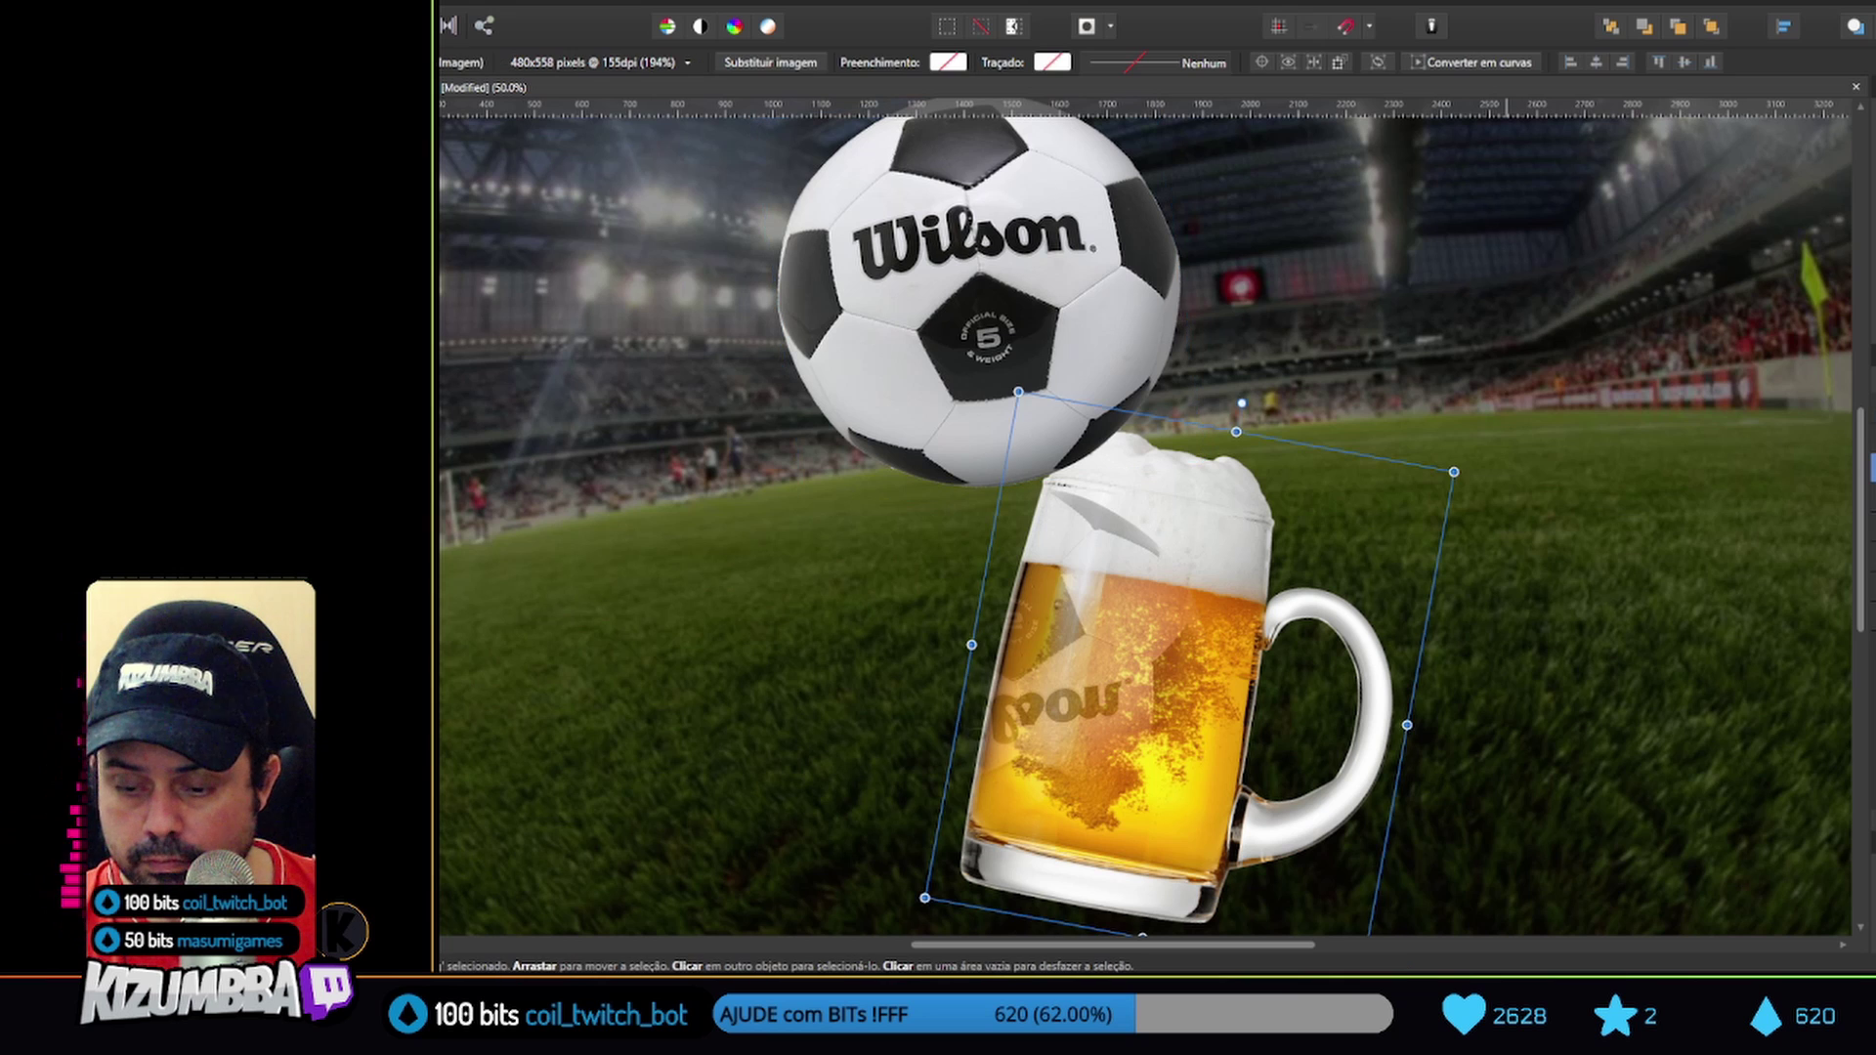
left_click(1056, 655)
left_click(1075, 665)
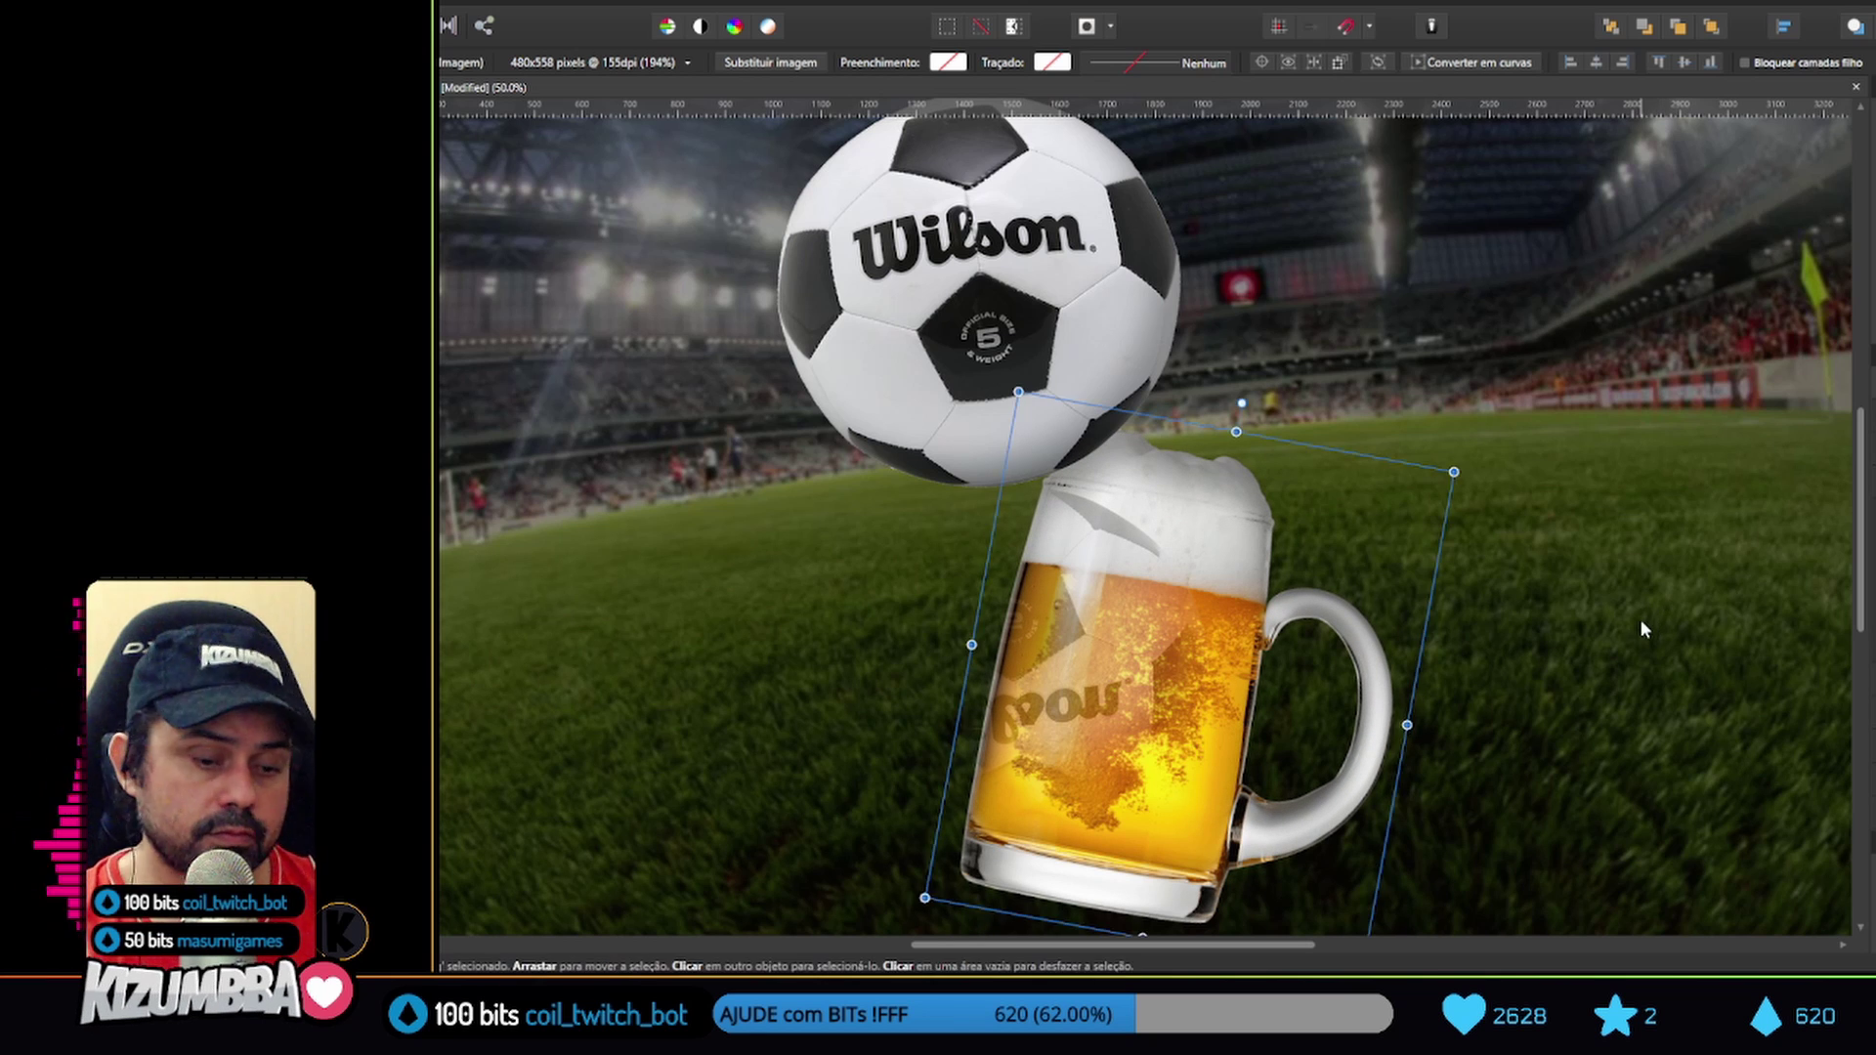
key("z")
left_click(1603, 586, "alt")
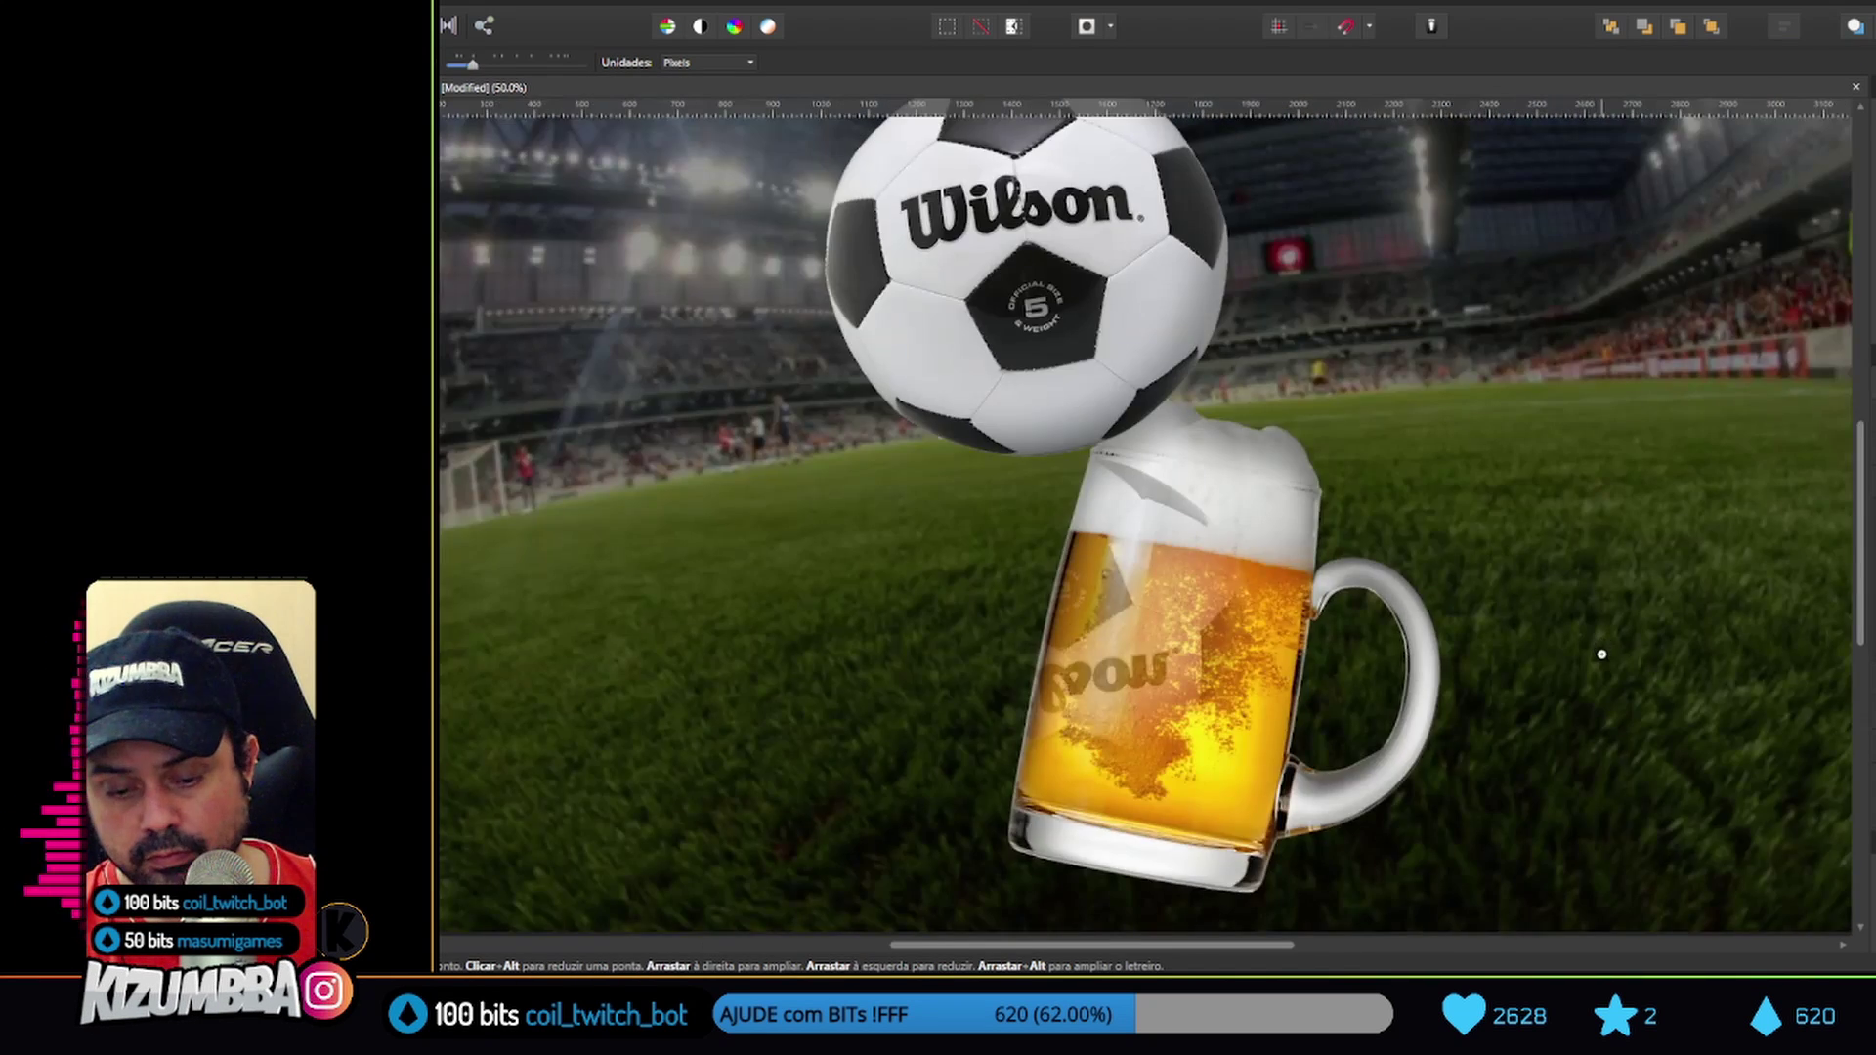
left_click(1597, 602, "alt")
key("e")
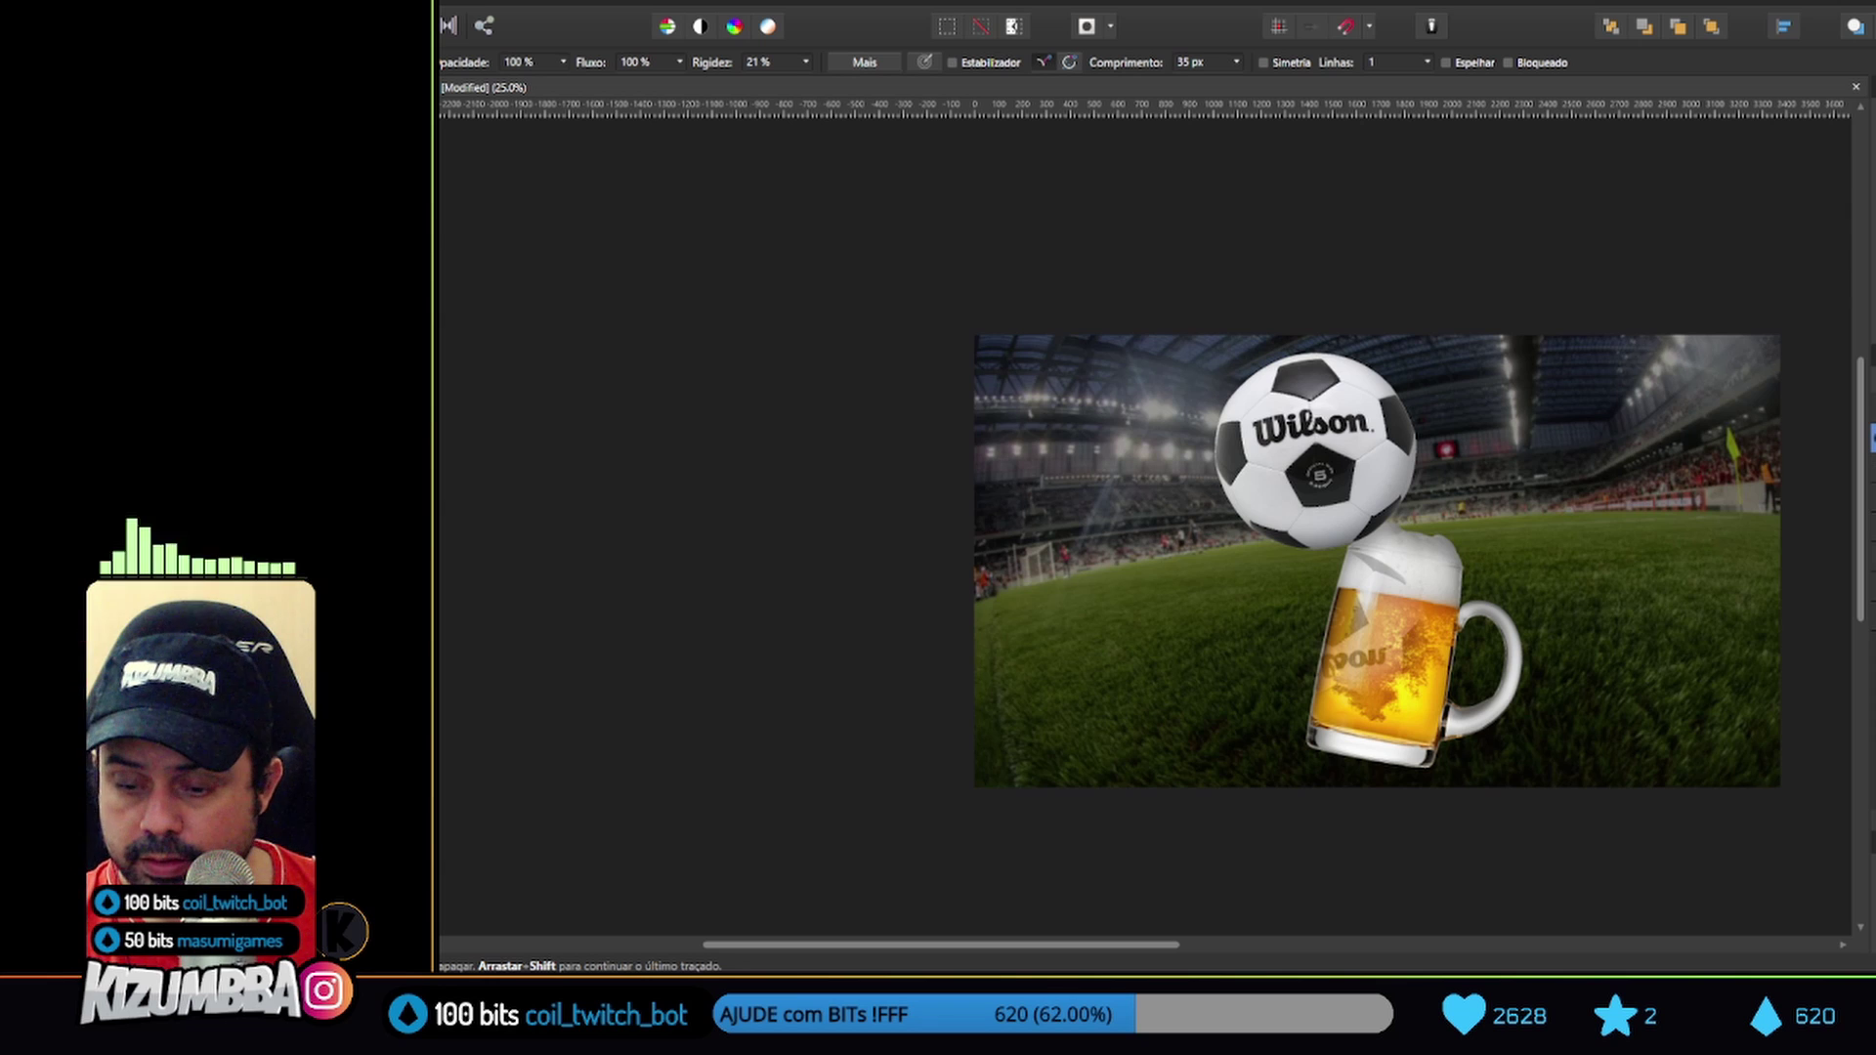
left_click_drag(1830, 742, 1668, 587)
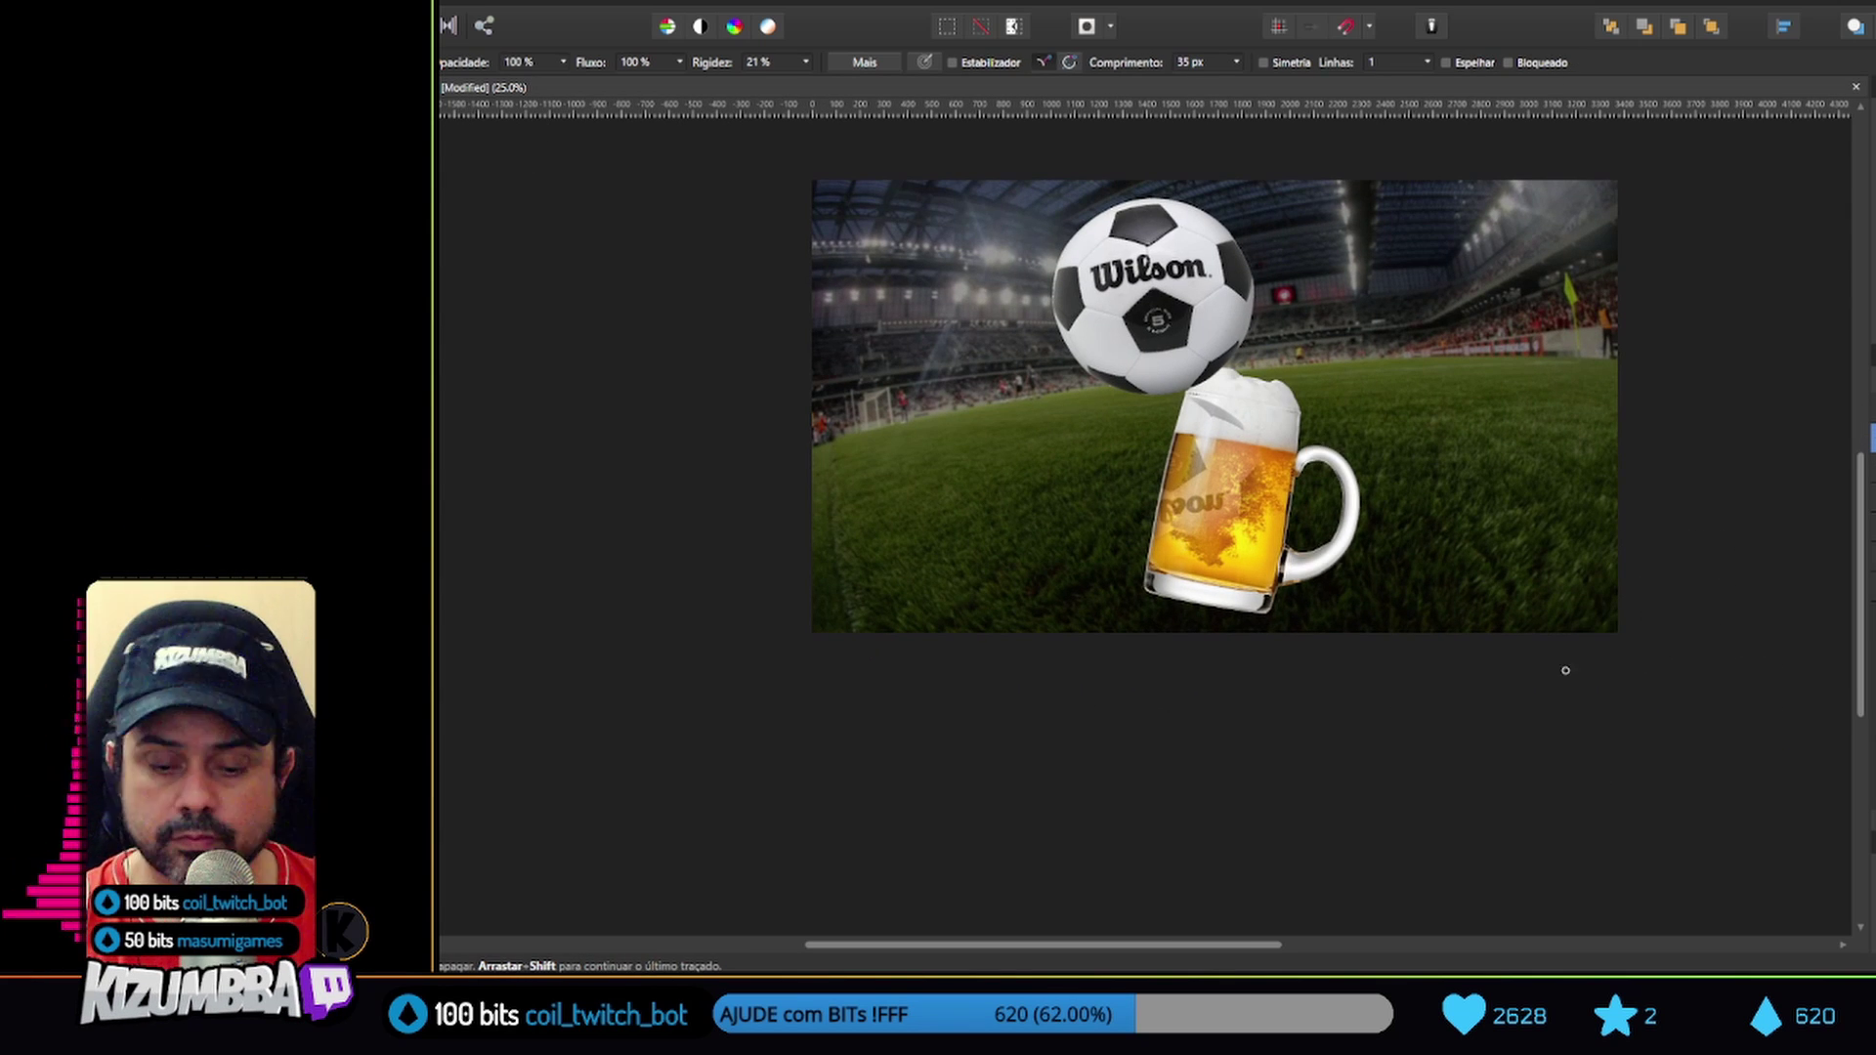
Undo the first erase stroke, then erase the mug base along a wavy line and below the handle
key("z")
scroll(1708, 595, "down", 2)
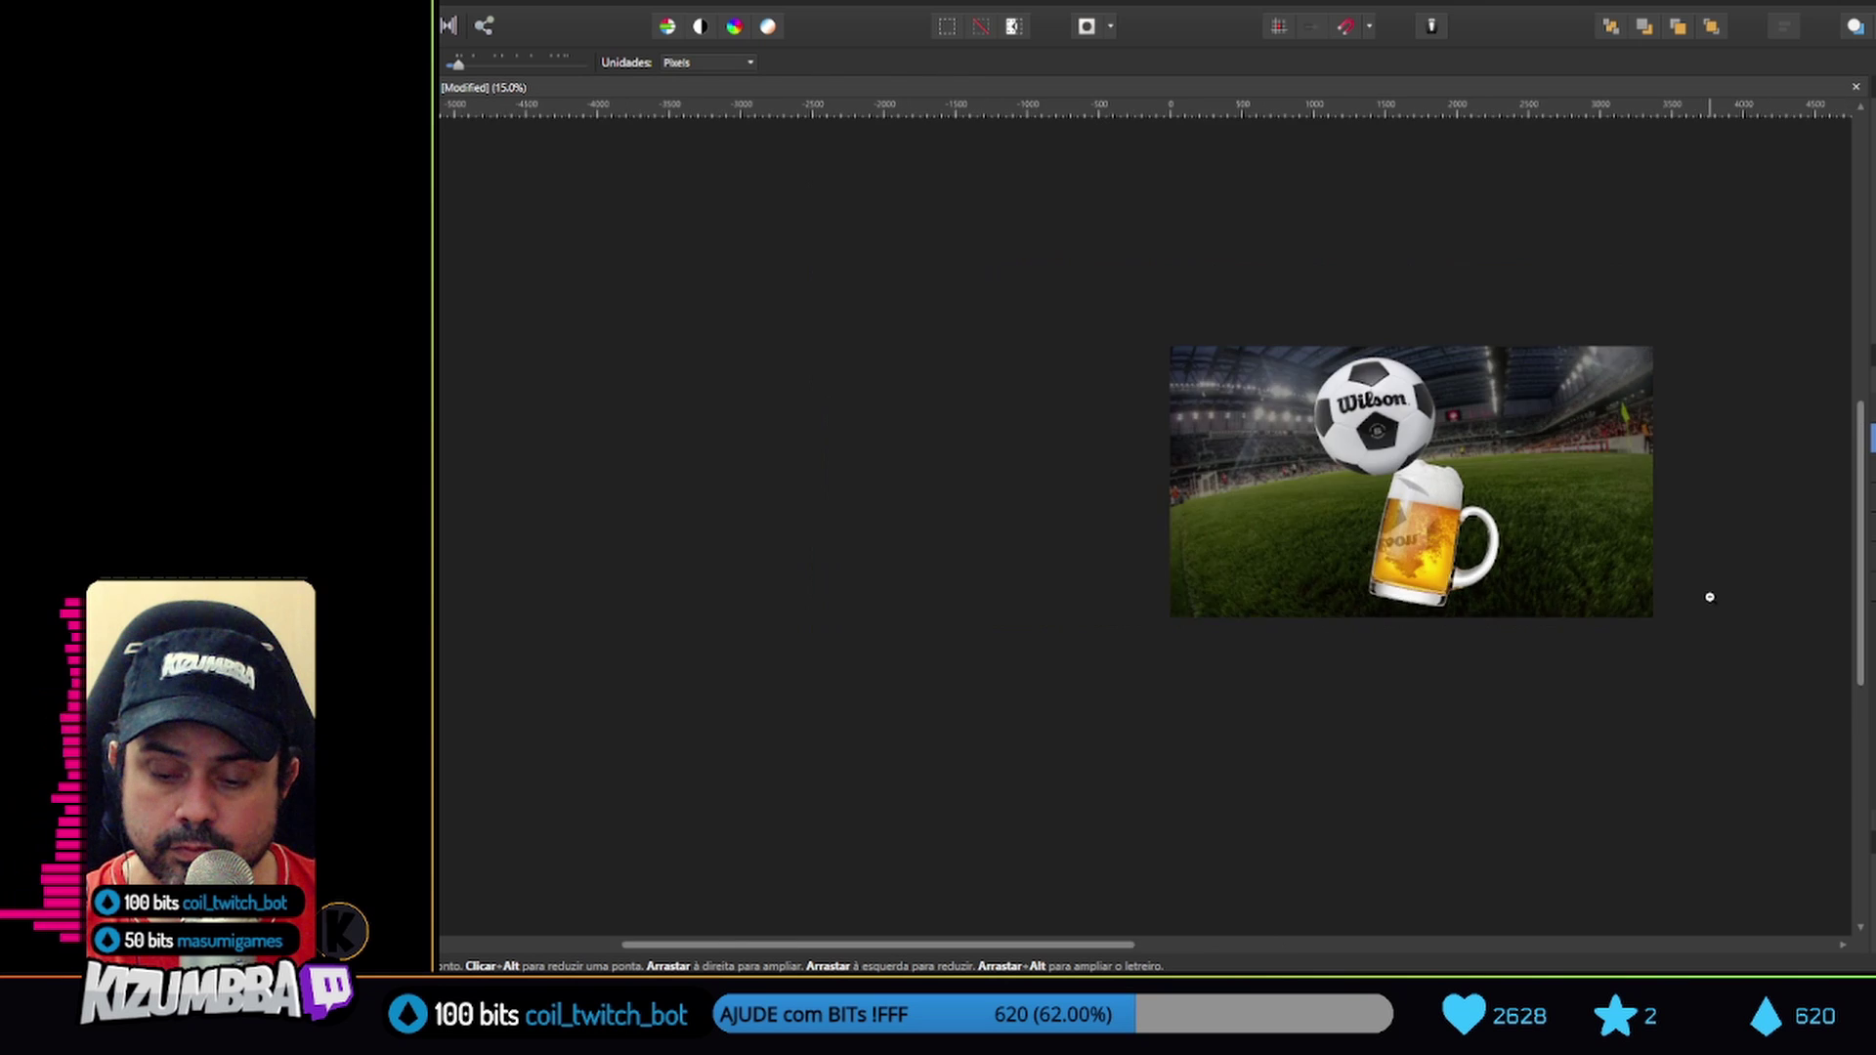
scroll(1222, 557, "up", 5)
key("e")
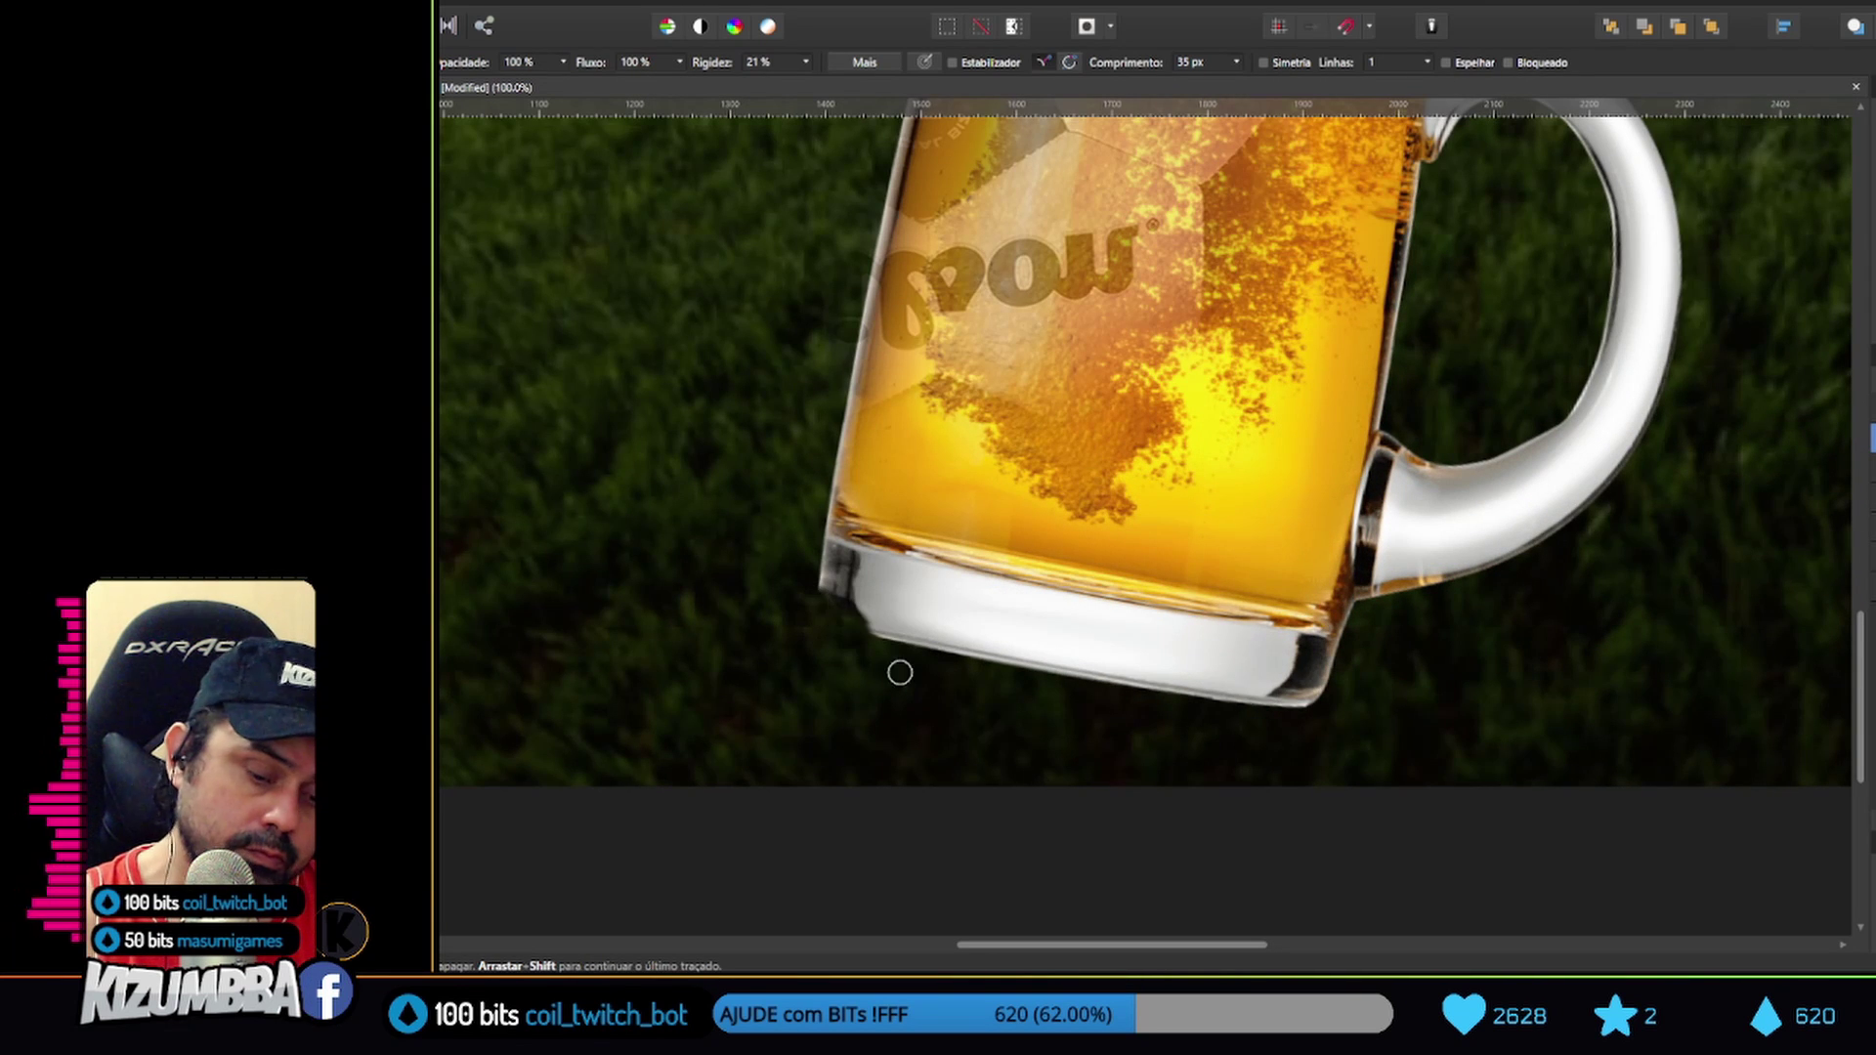
key("ctrl+z")
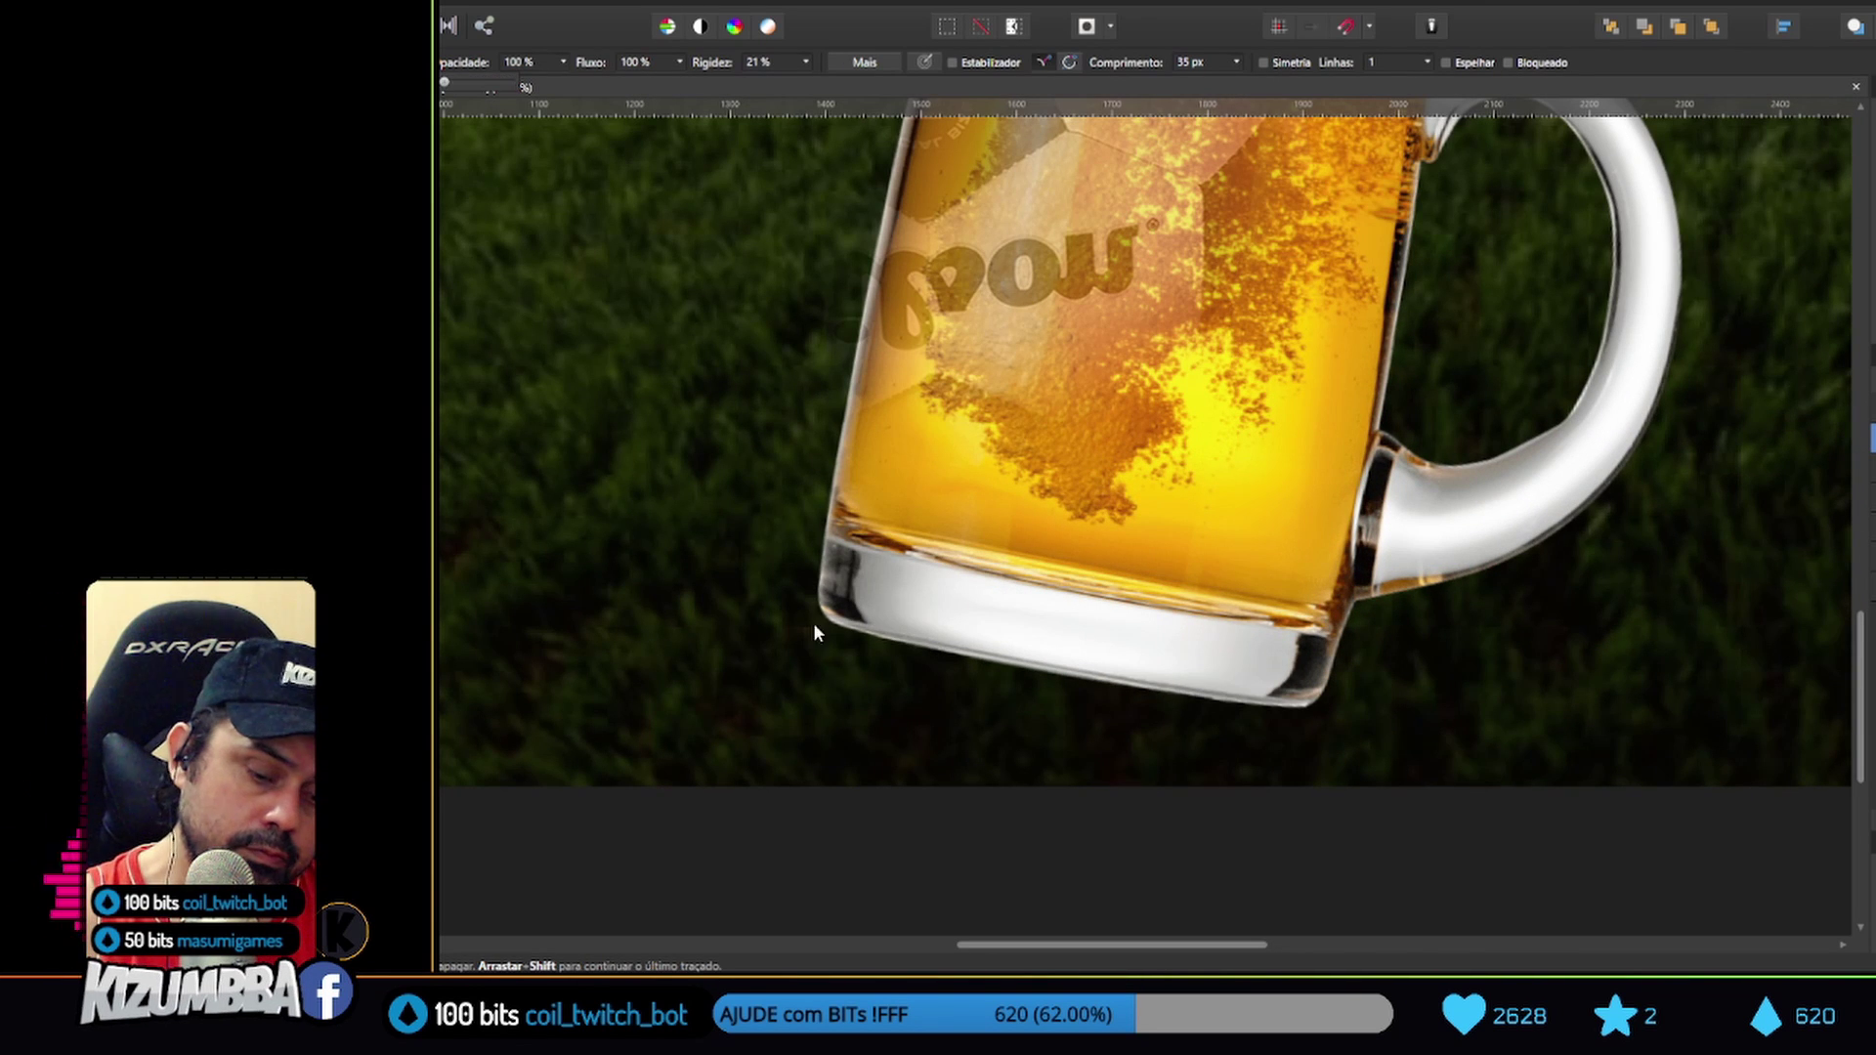
mouse_move(889, 650)
left_mouse_down()
mouse_move(1101, 720)
mouse_move(1365, 658)
mouse_move(1118, 713)
mouse_move(1569, 670)
left_mouse_up()
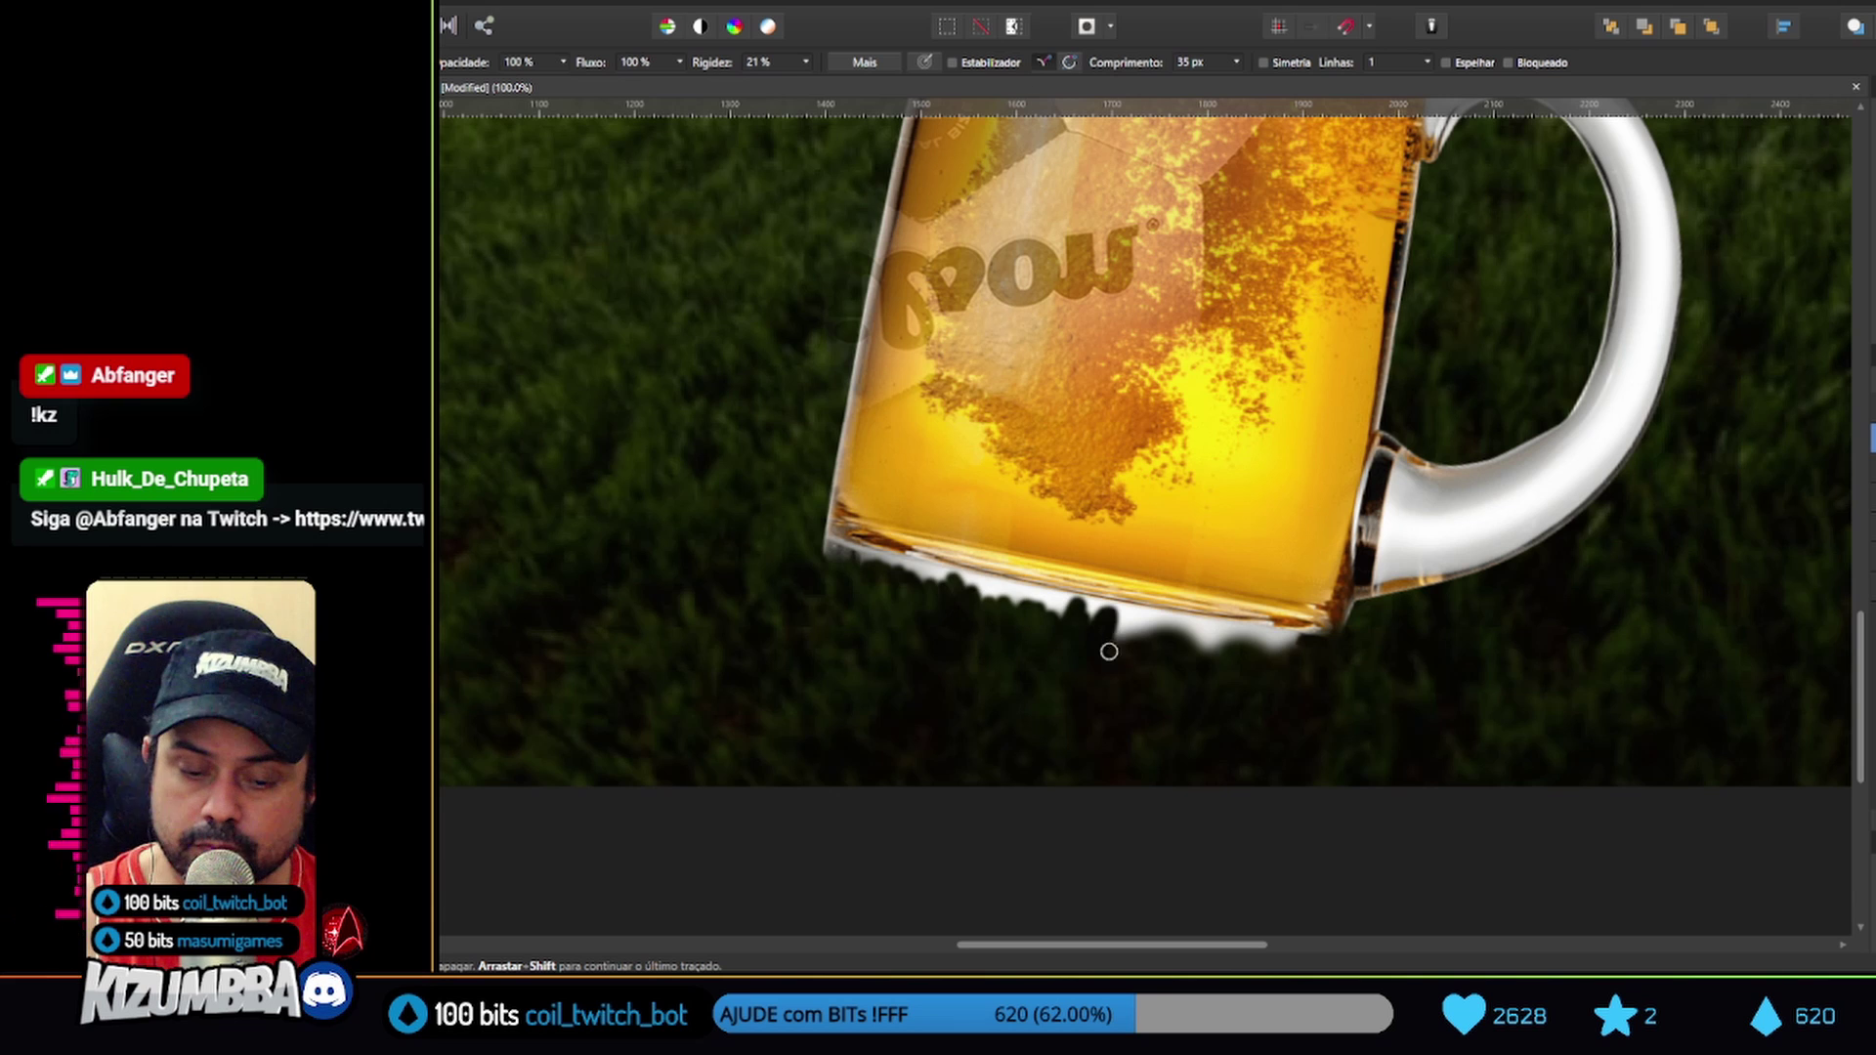
left_click_drag(1109, 652, 1258, 675)
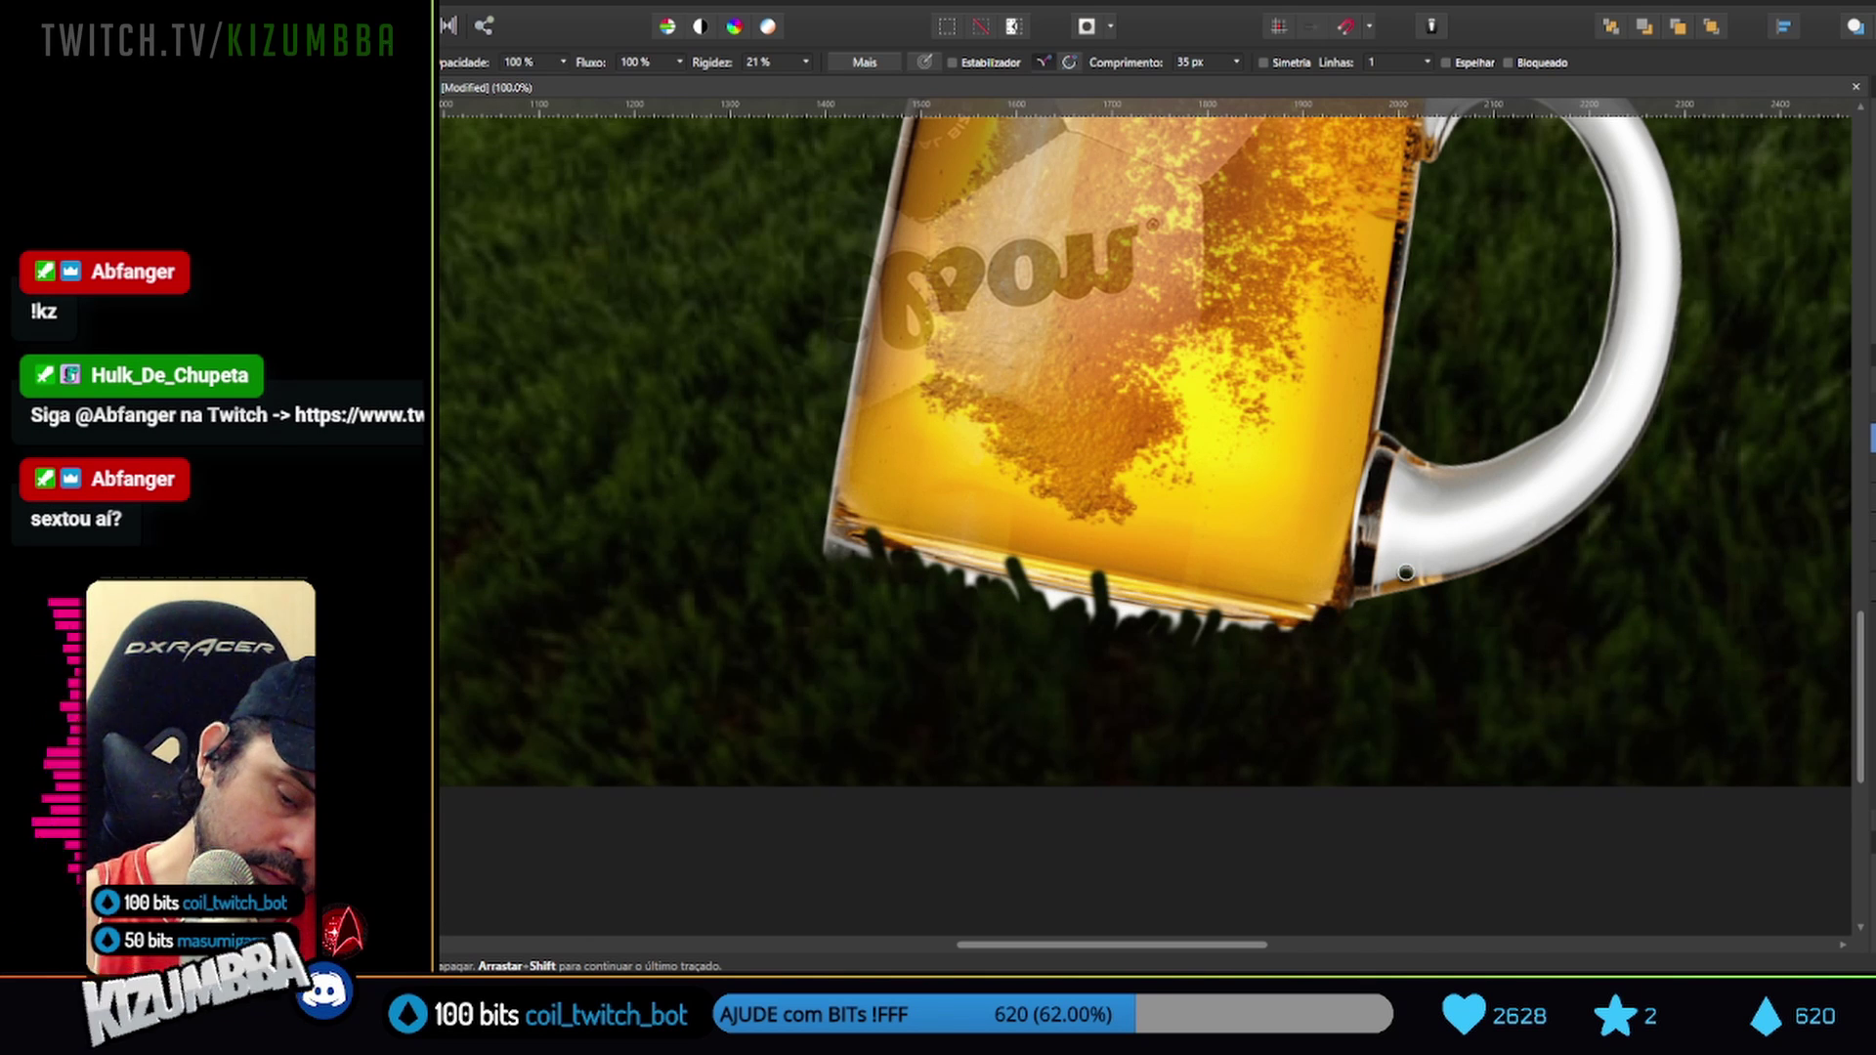
mouse_move(1387, 578)
left_mouse_down()
mouse_move(1456, 575)
mouse_move(1339, 593)
left_mouse_up()
key("z")
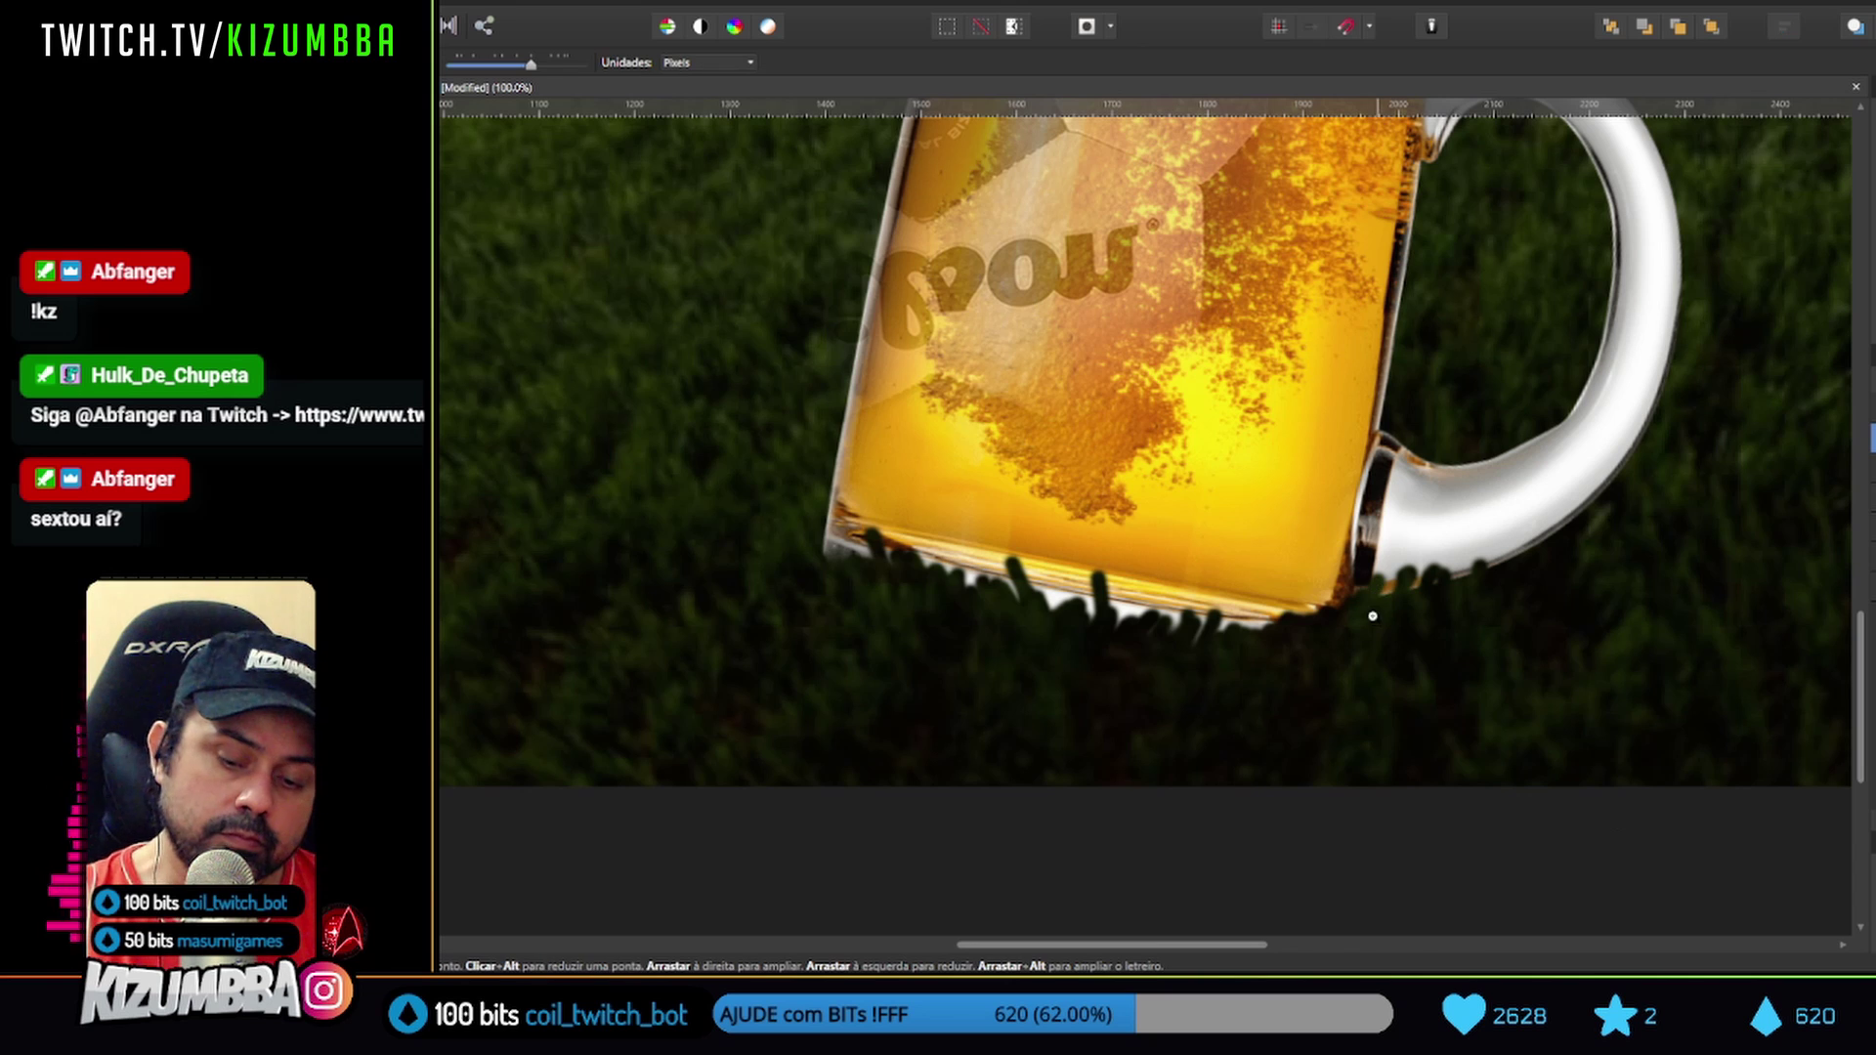
mouse_move(1481, 884)
left_mouse_down()
mouse_move(1684, 745)
mouse_move(1736, 743)
left_mouse_up()
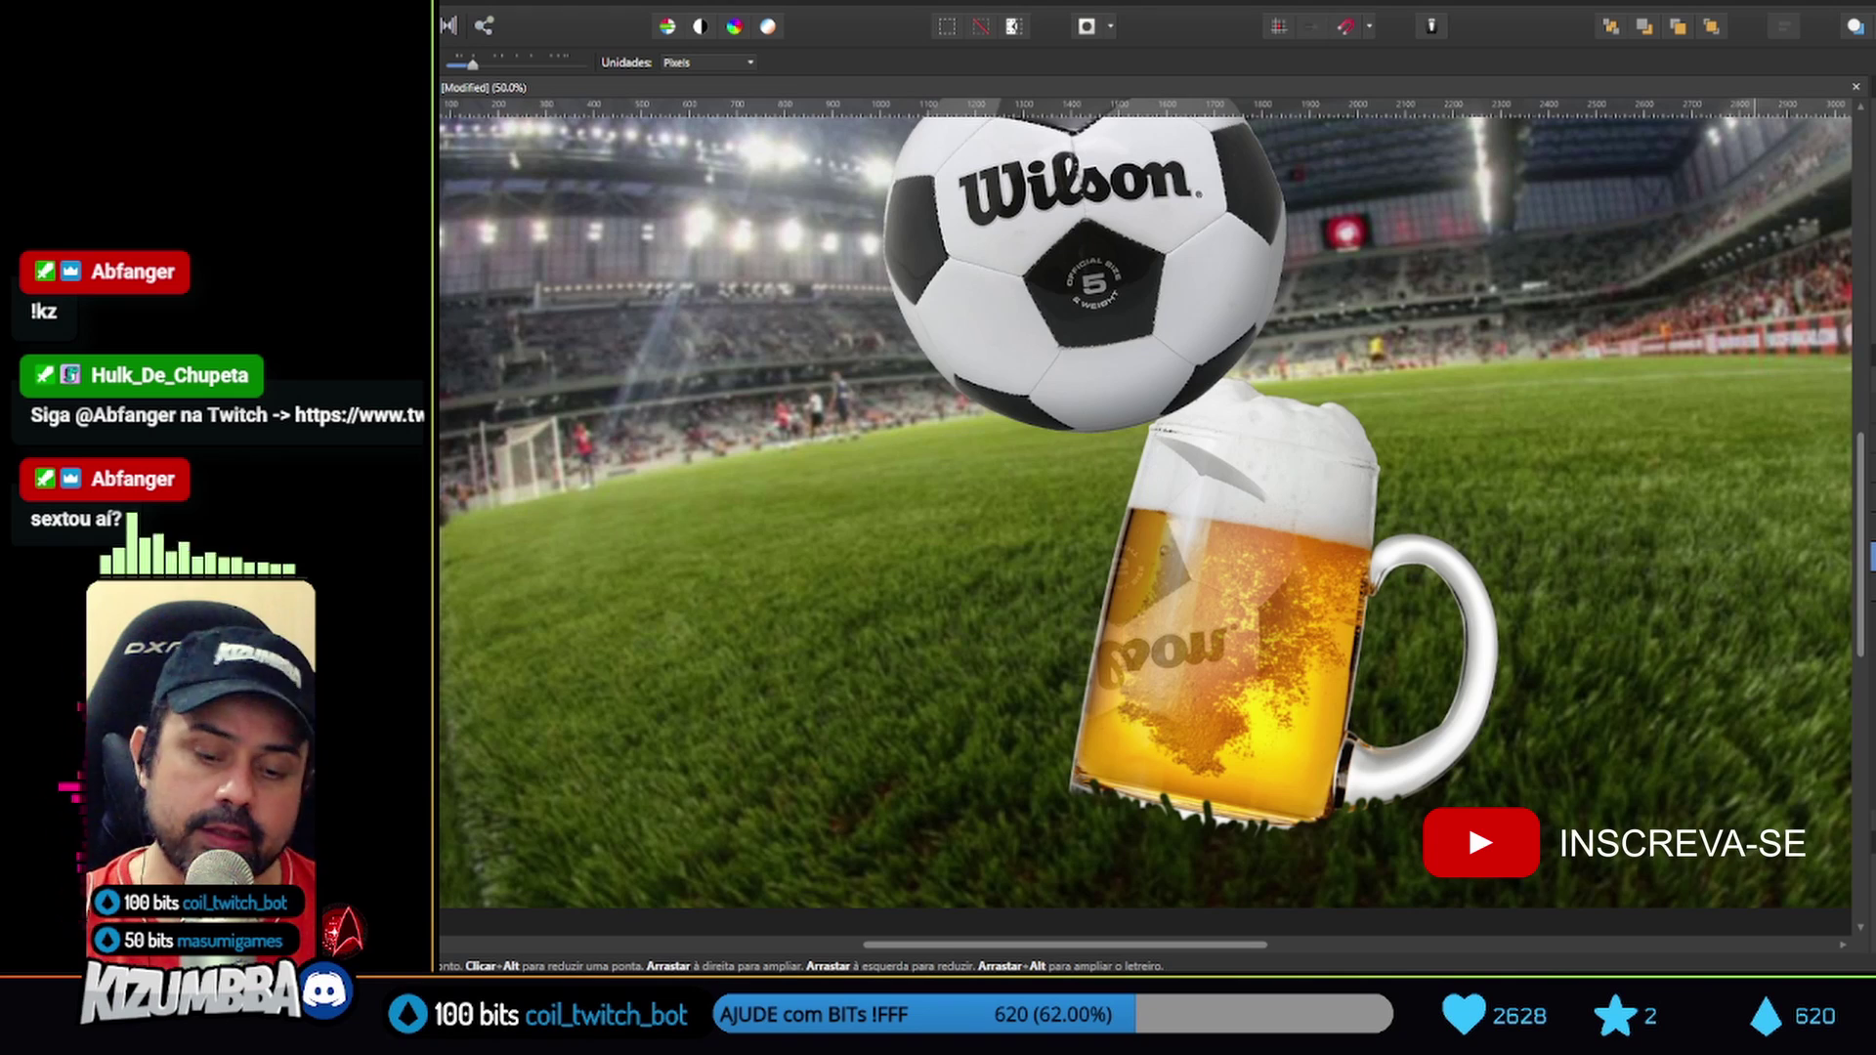
Zoom out to the whole image, zoom back in on the mug, and switch to the Erase Brush
left_click(1532, 590, "alt")
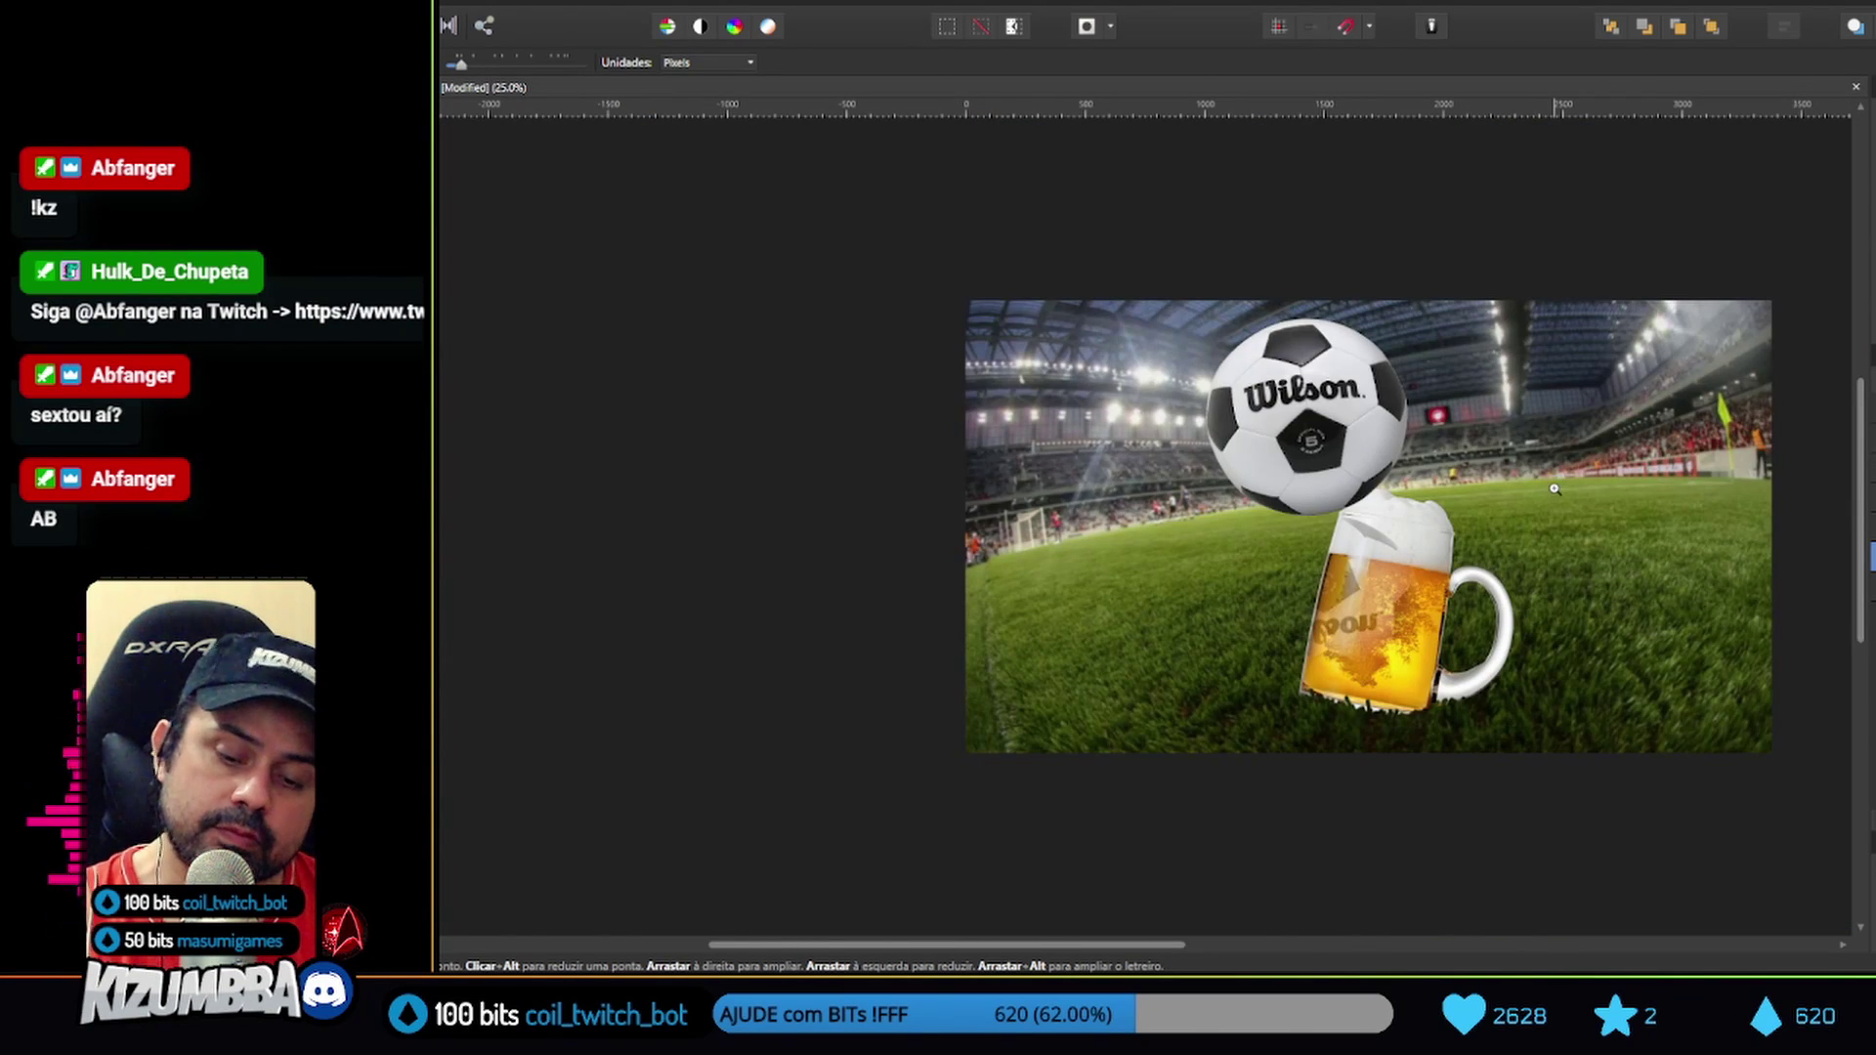
left_click(1559, 642)
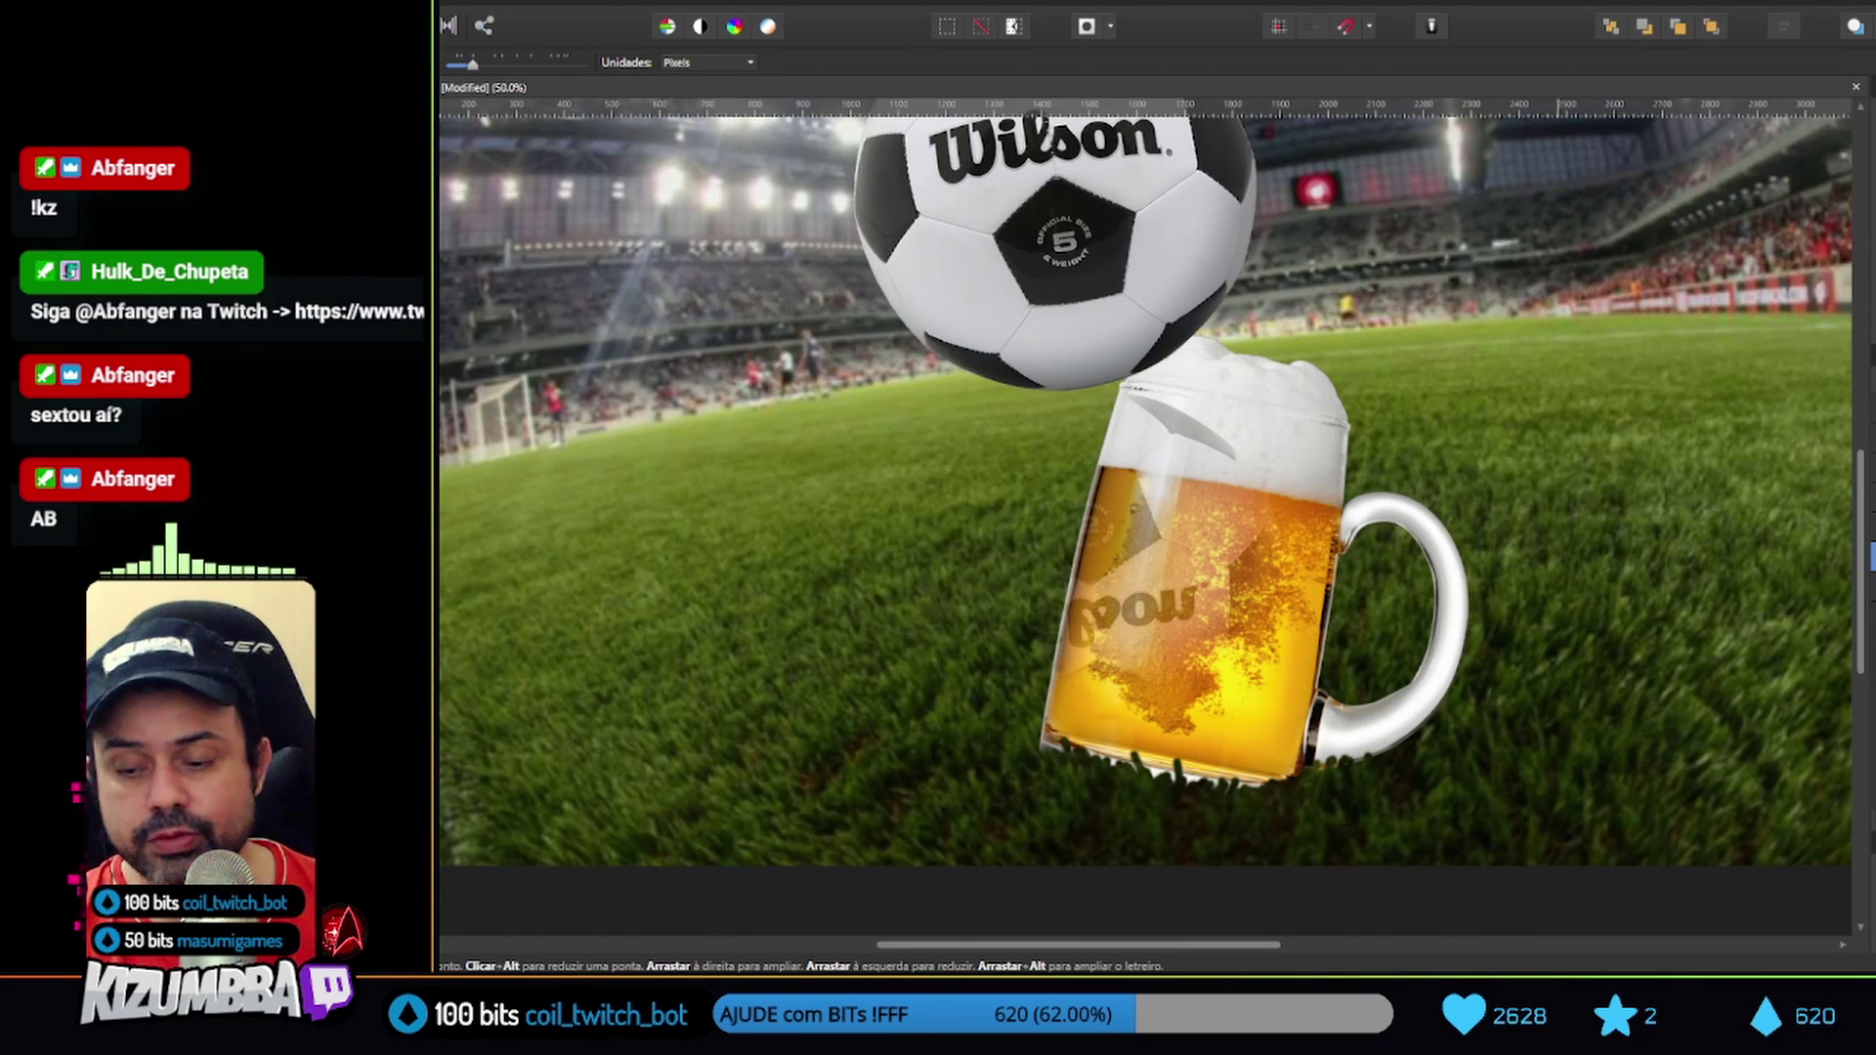
key("e")
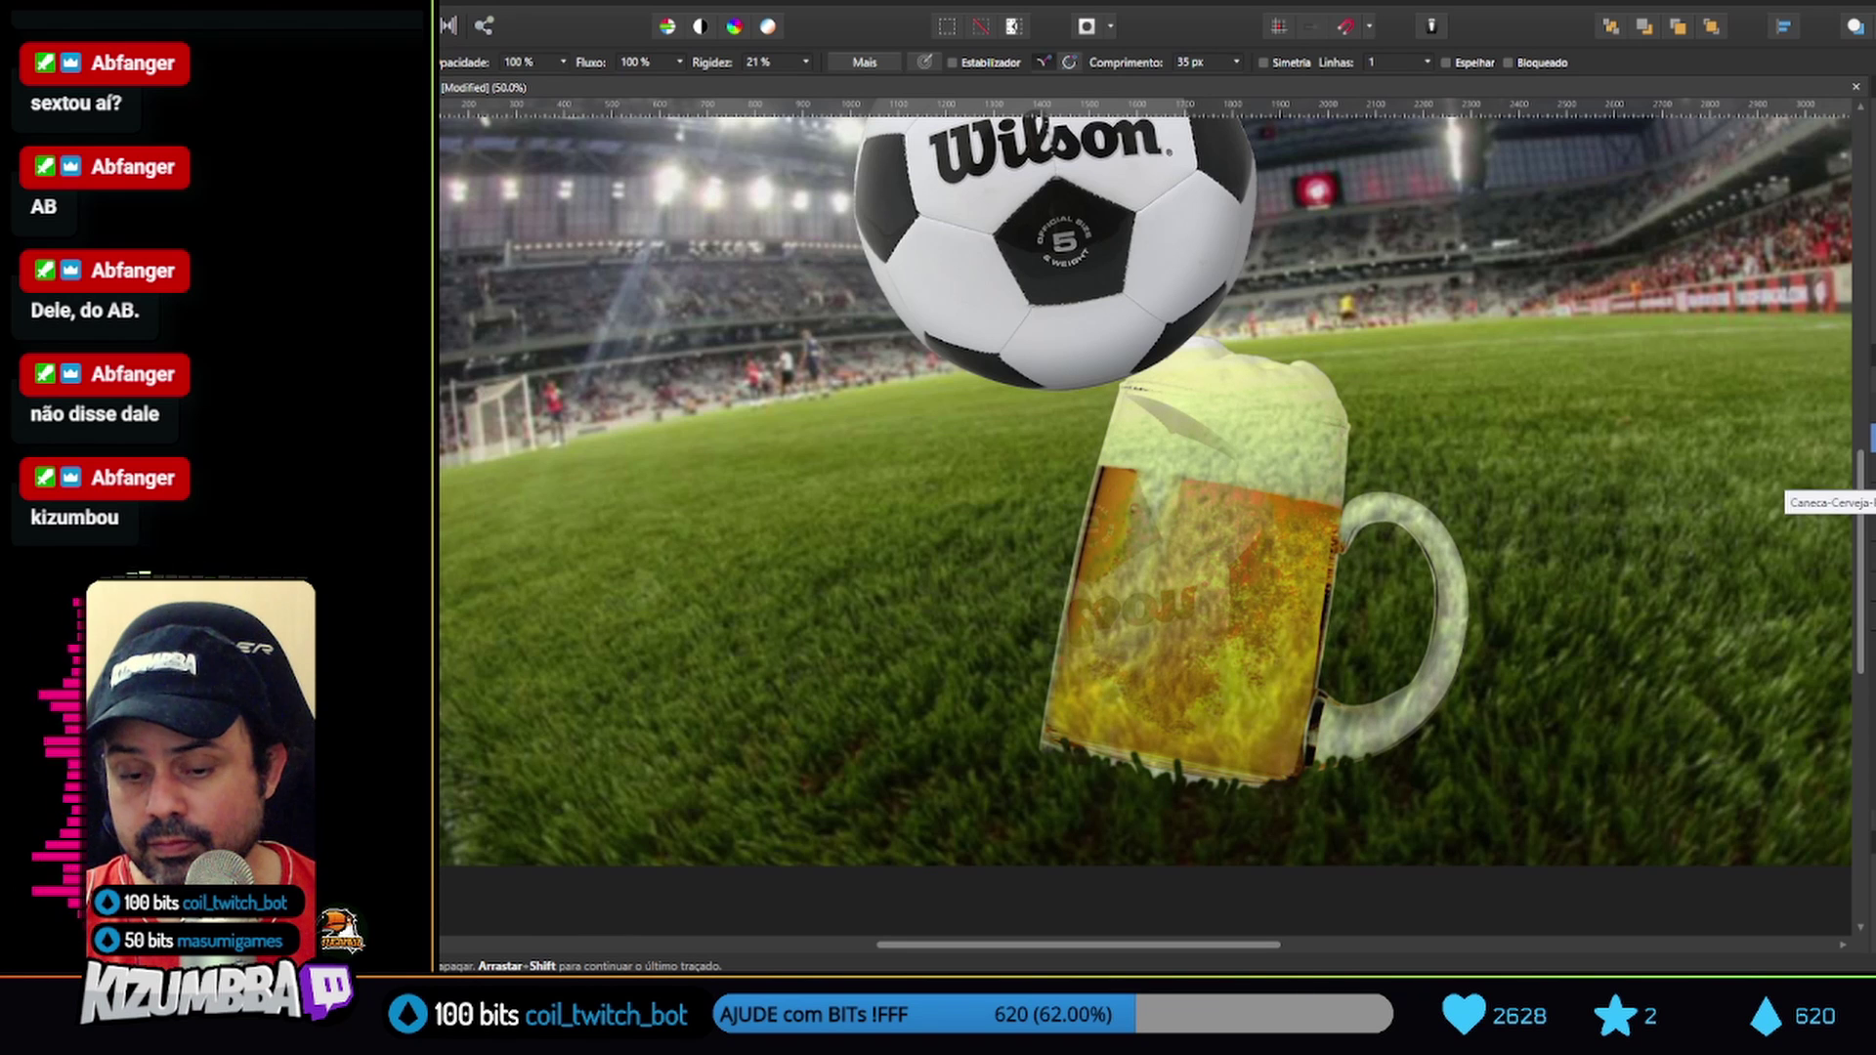
Select the mug's pixels, open its layer options, then deselect to clear the selection
left_click(598, 68)
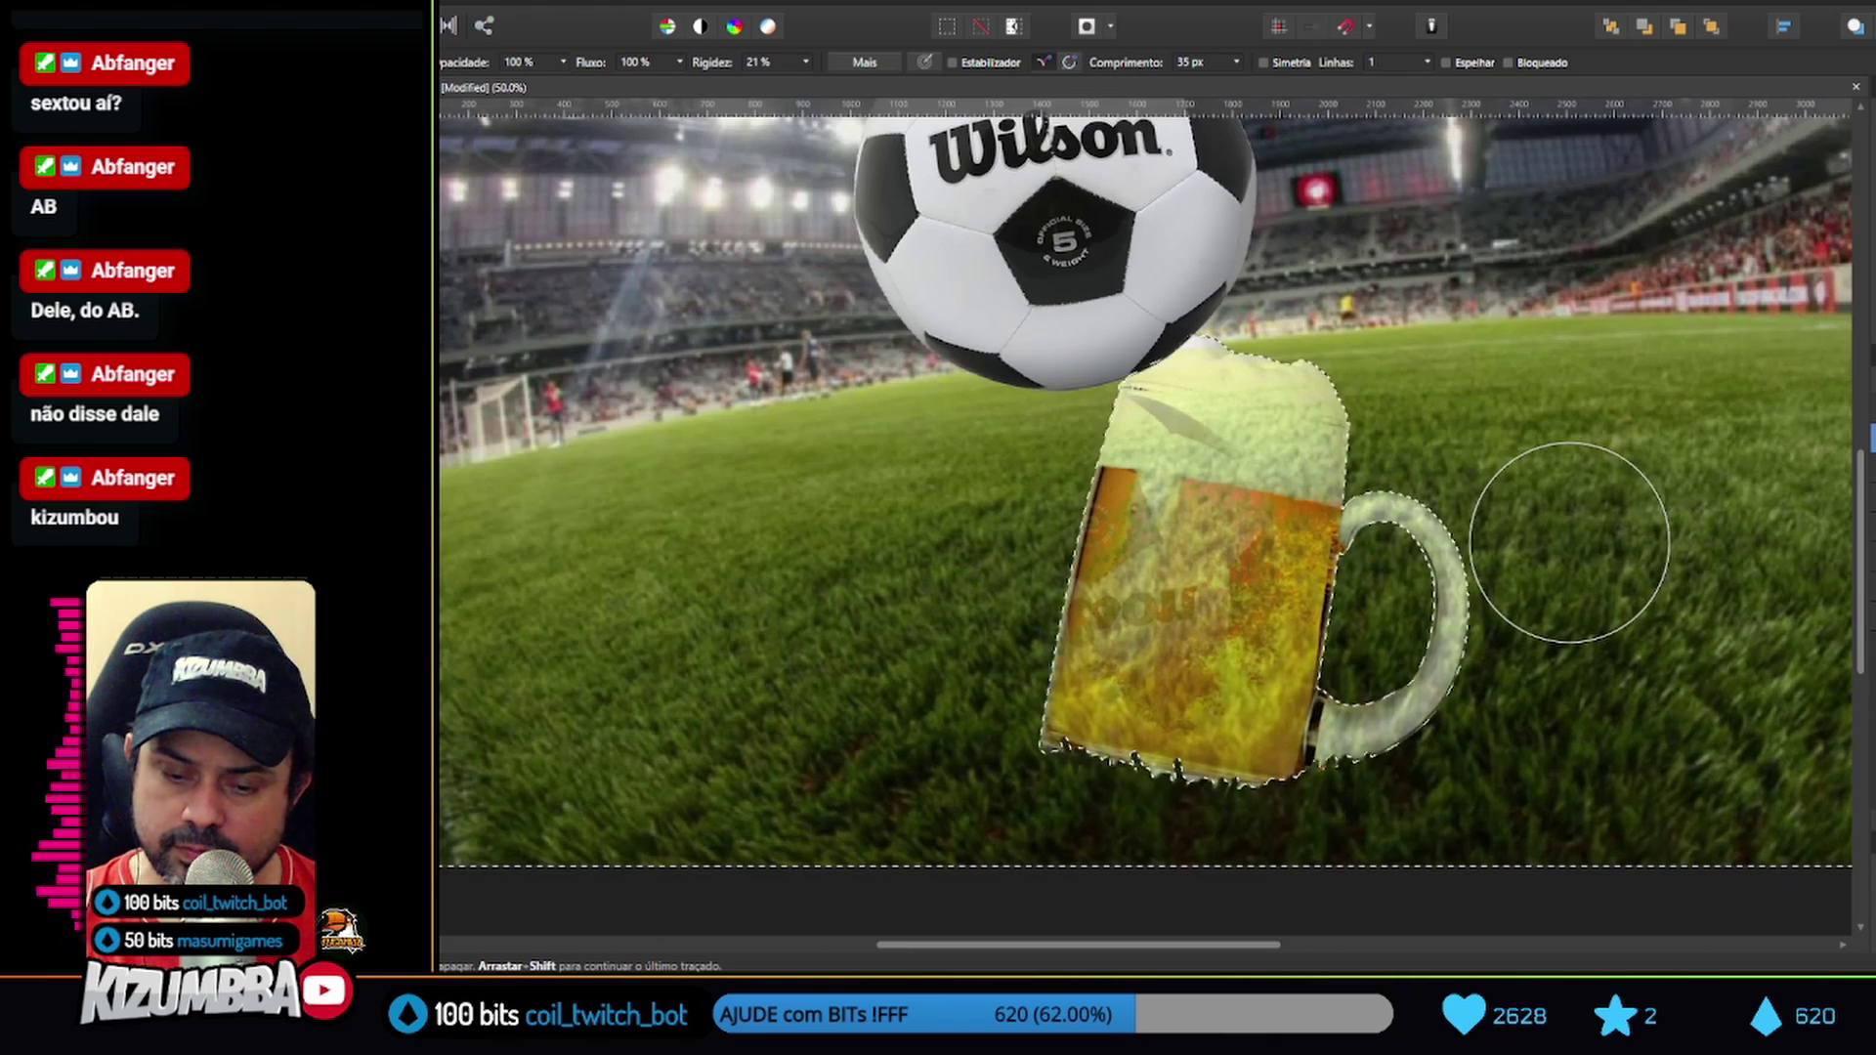
right_click(1824, 457)
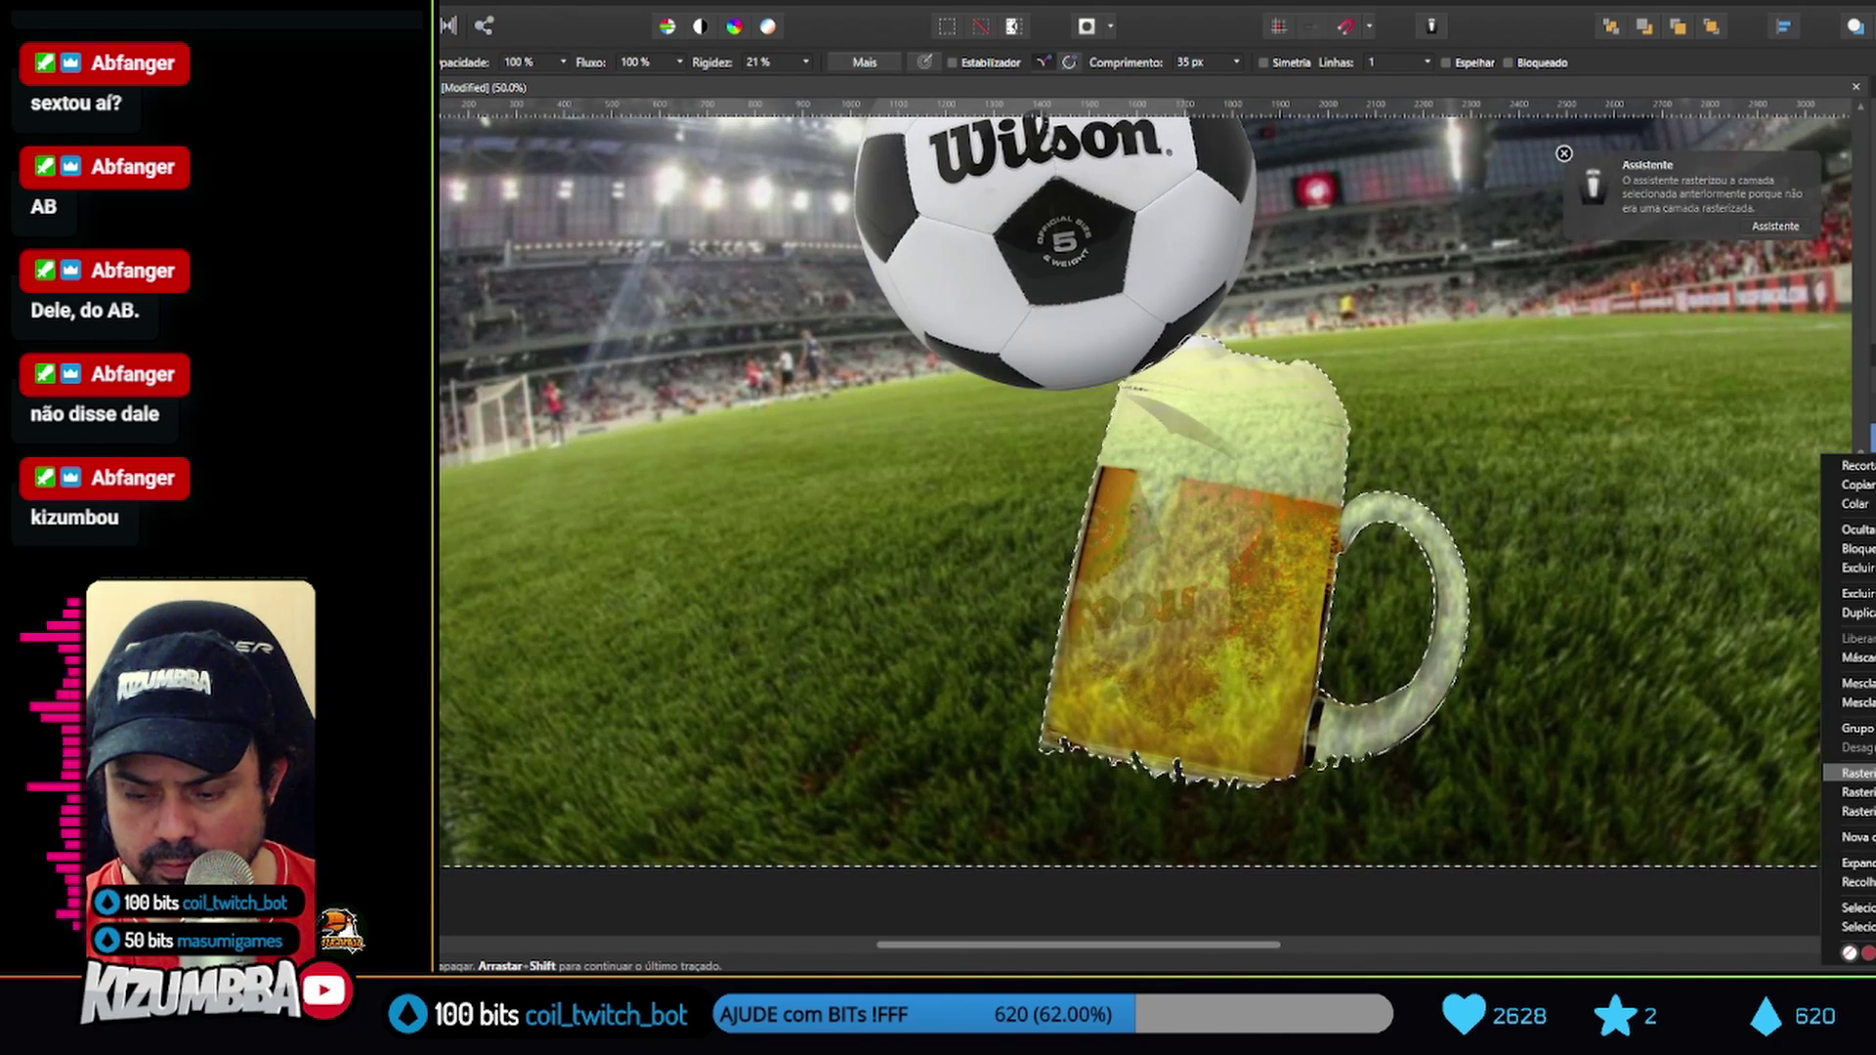
left_click(717, 5)
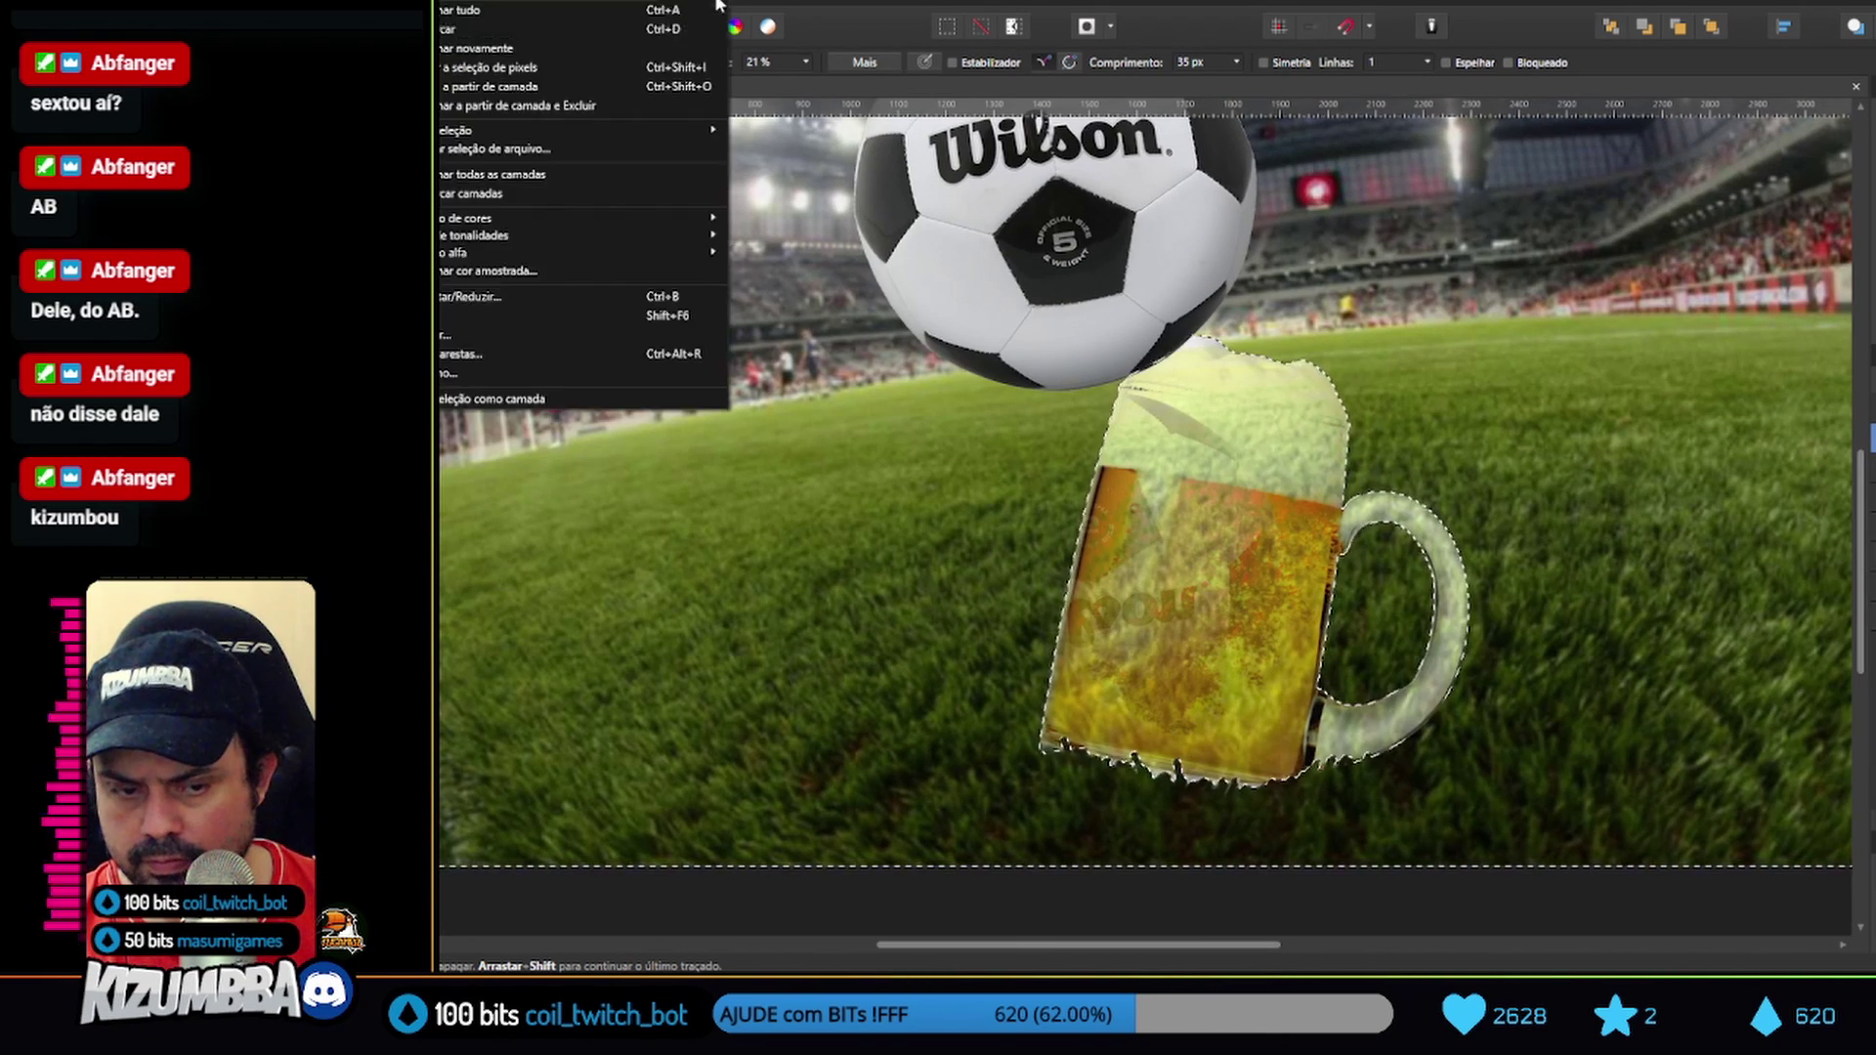
left_click(674, 28)
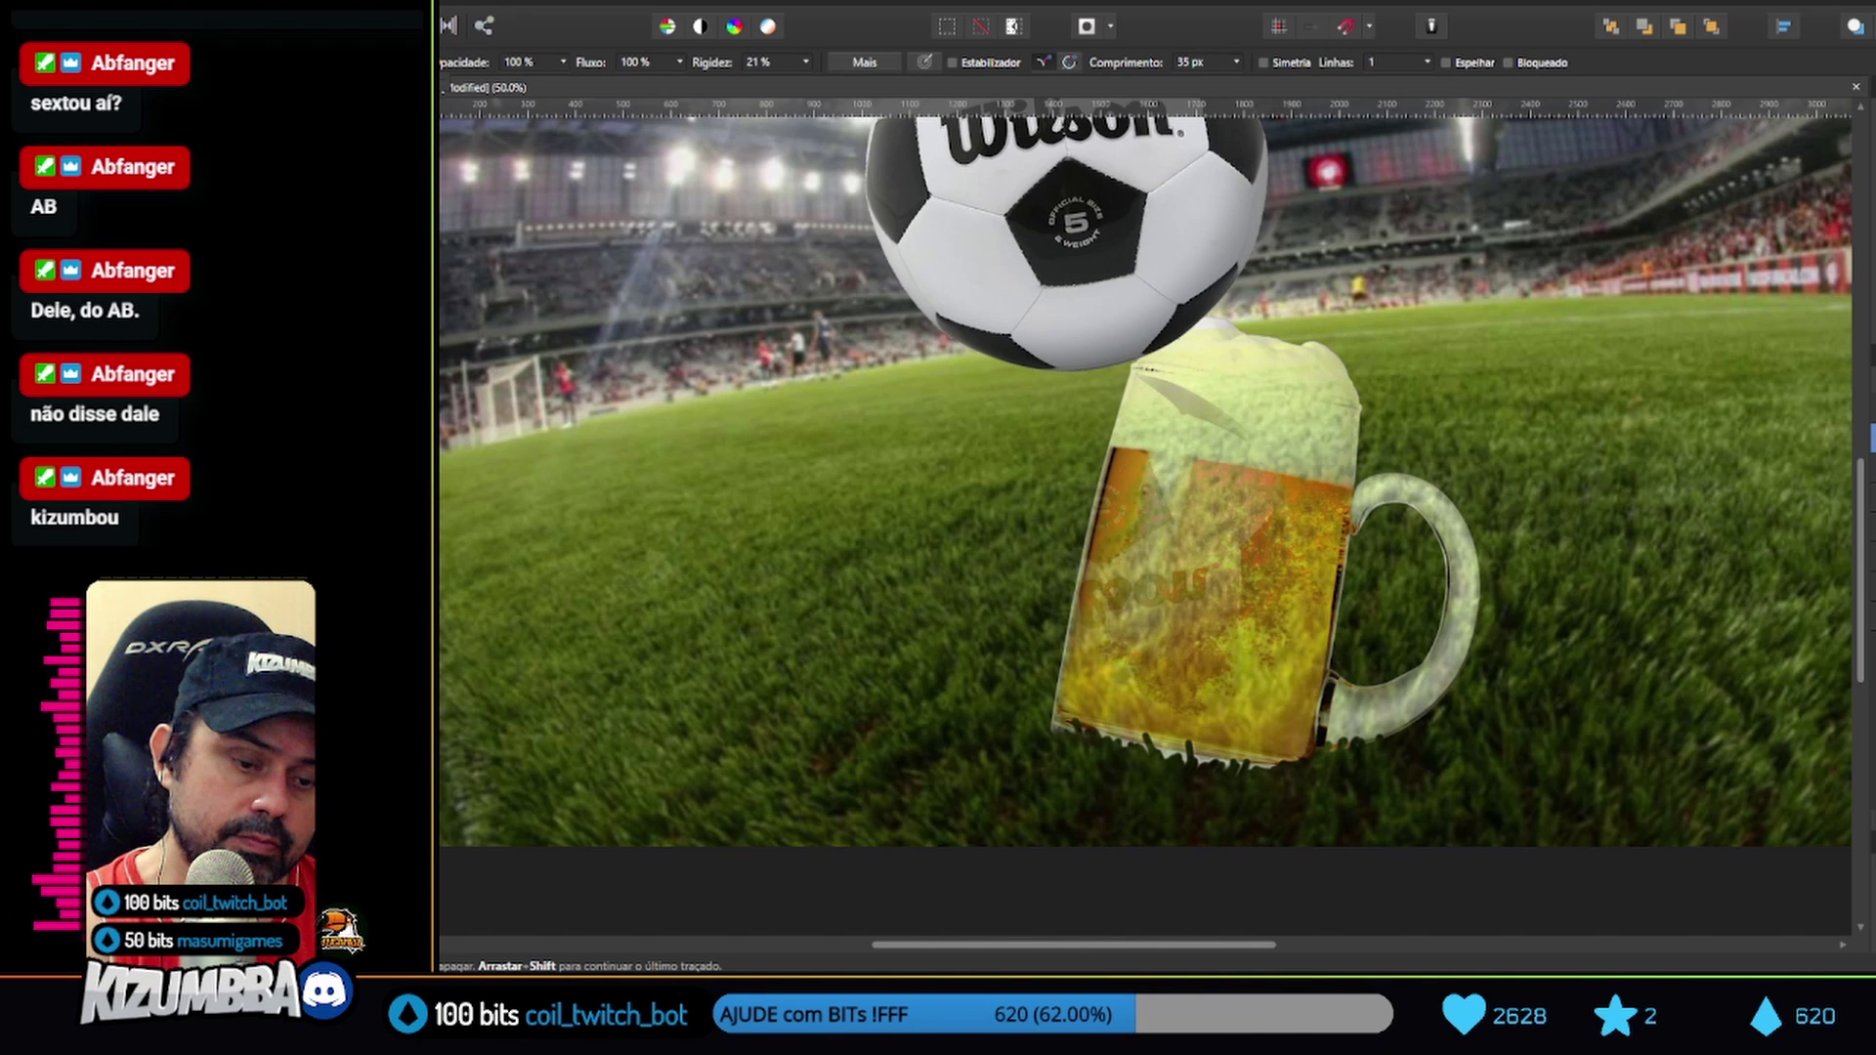
Brush back the mug's white foam, handle, beer and logo to full strength
left_click_drag(1287, 400, 1163, 342)
left_click_drag(1279, 385, 1378, 472)
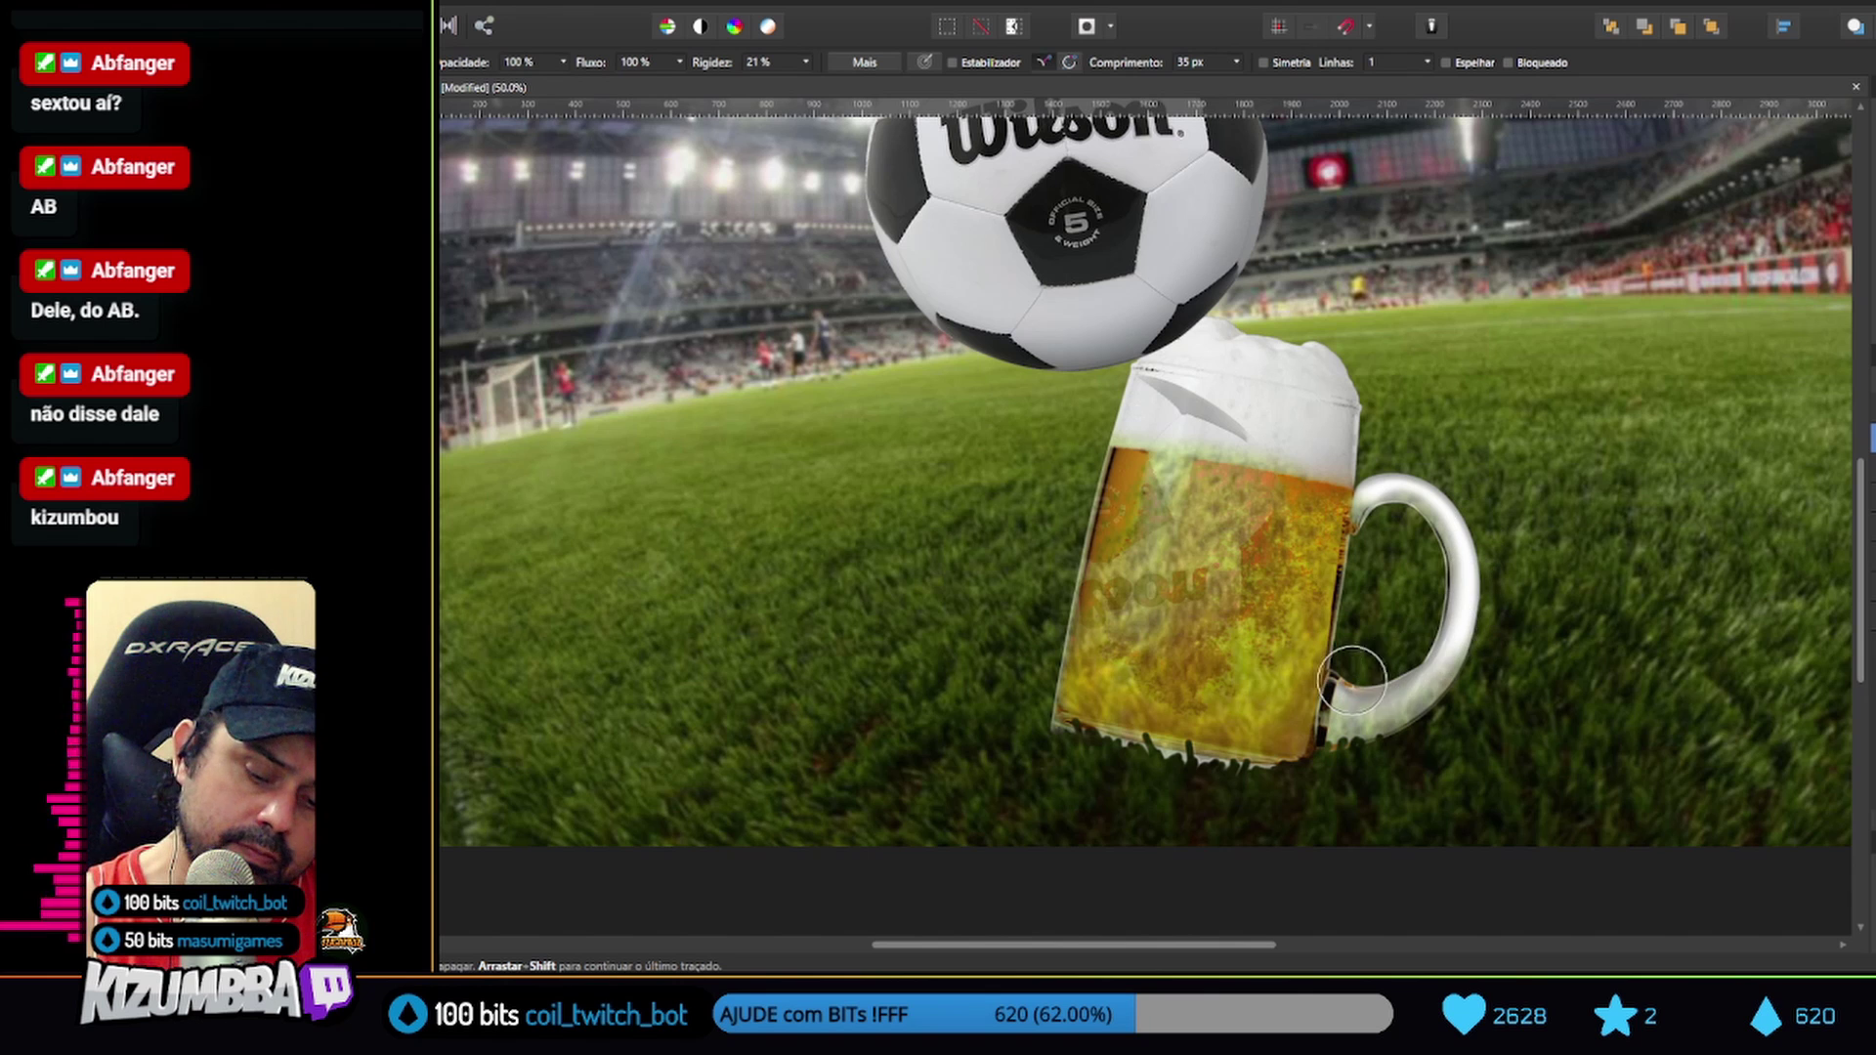
left_click_drag(1378, 593, 1499, 641)
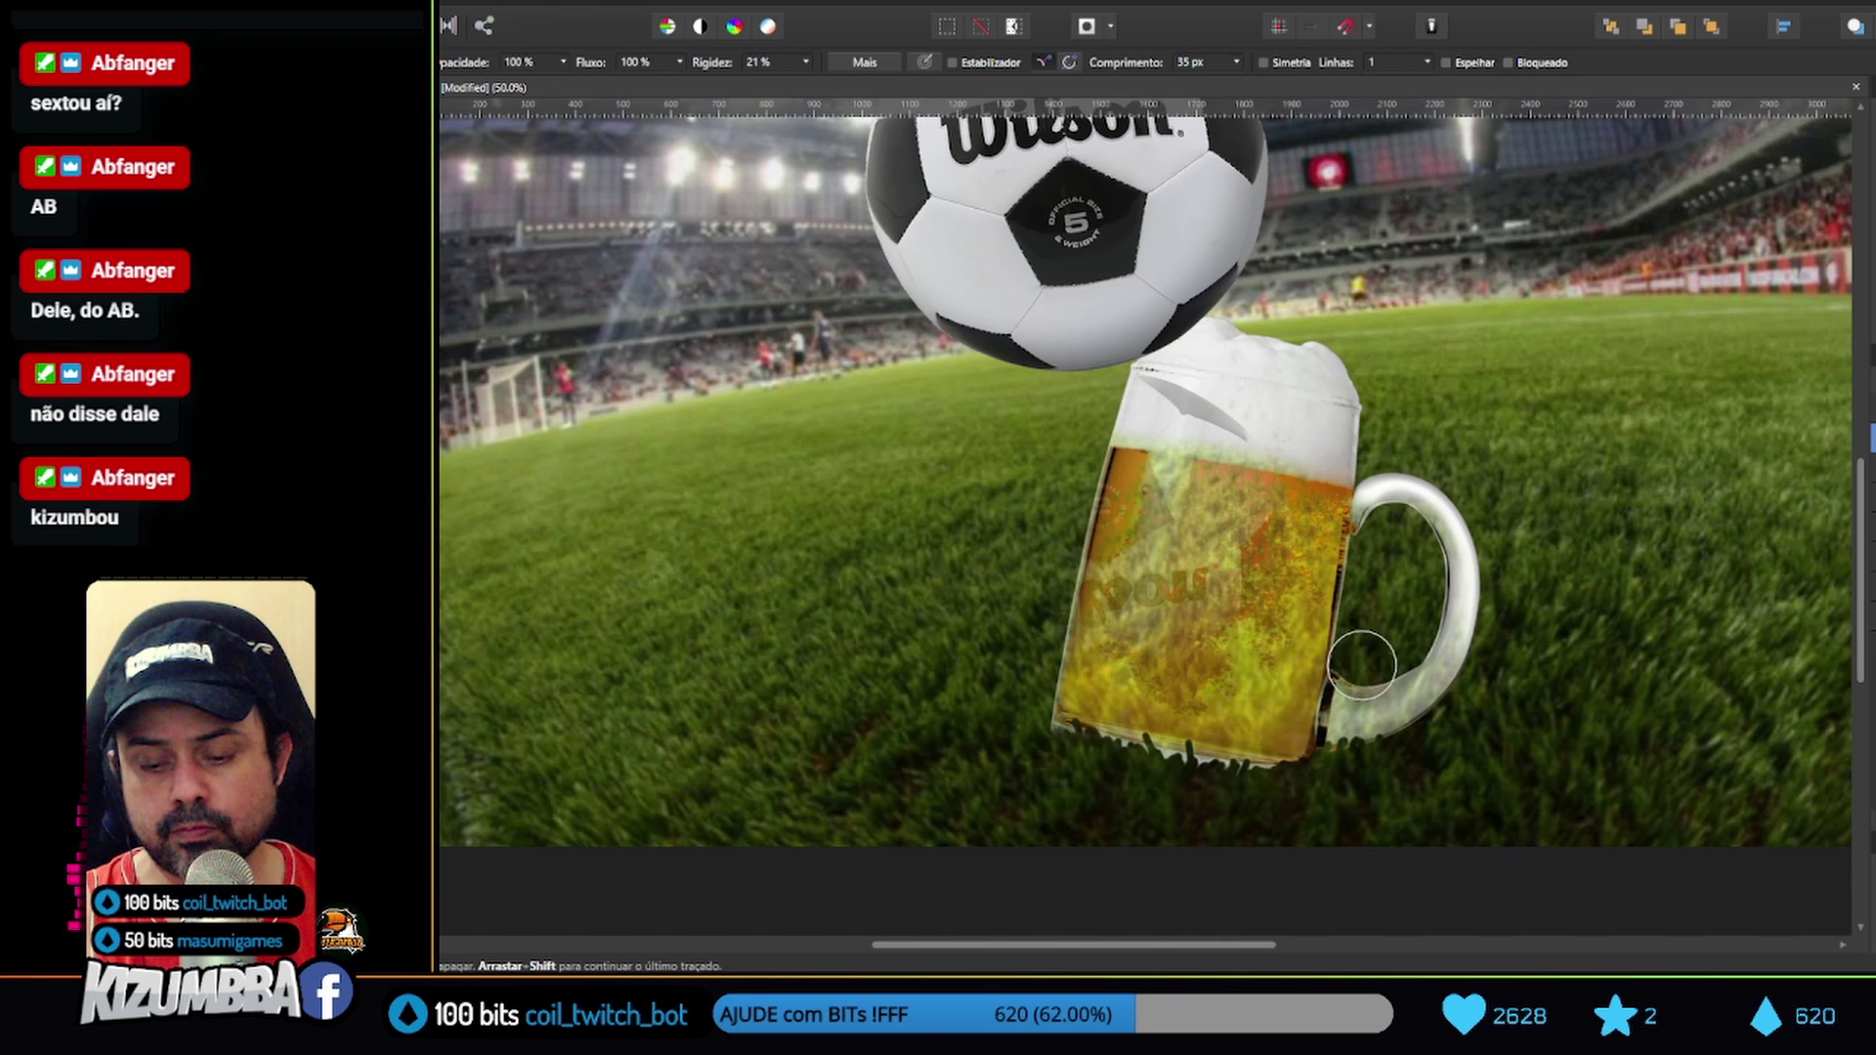
left_click_drag(1363, 666, 1395, 636)
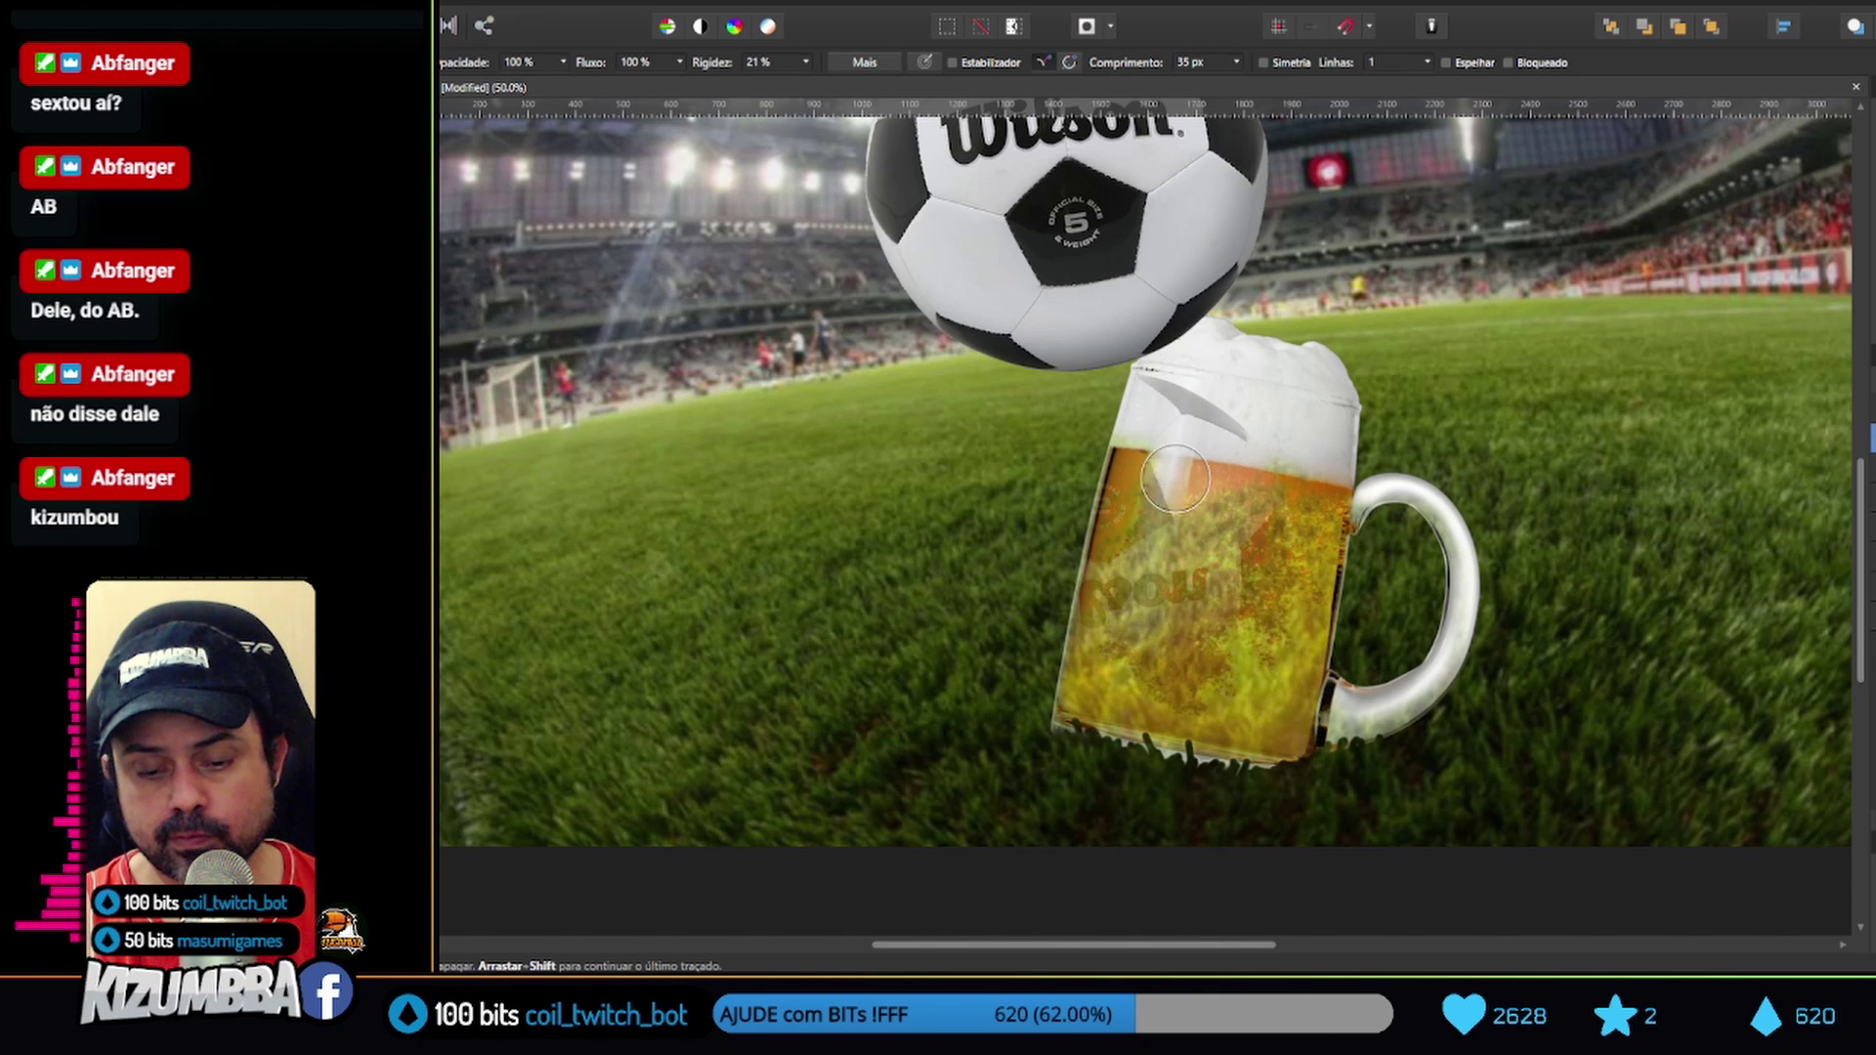
left_click_drag(1174, 478, 1117, 668)
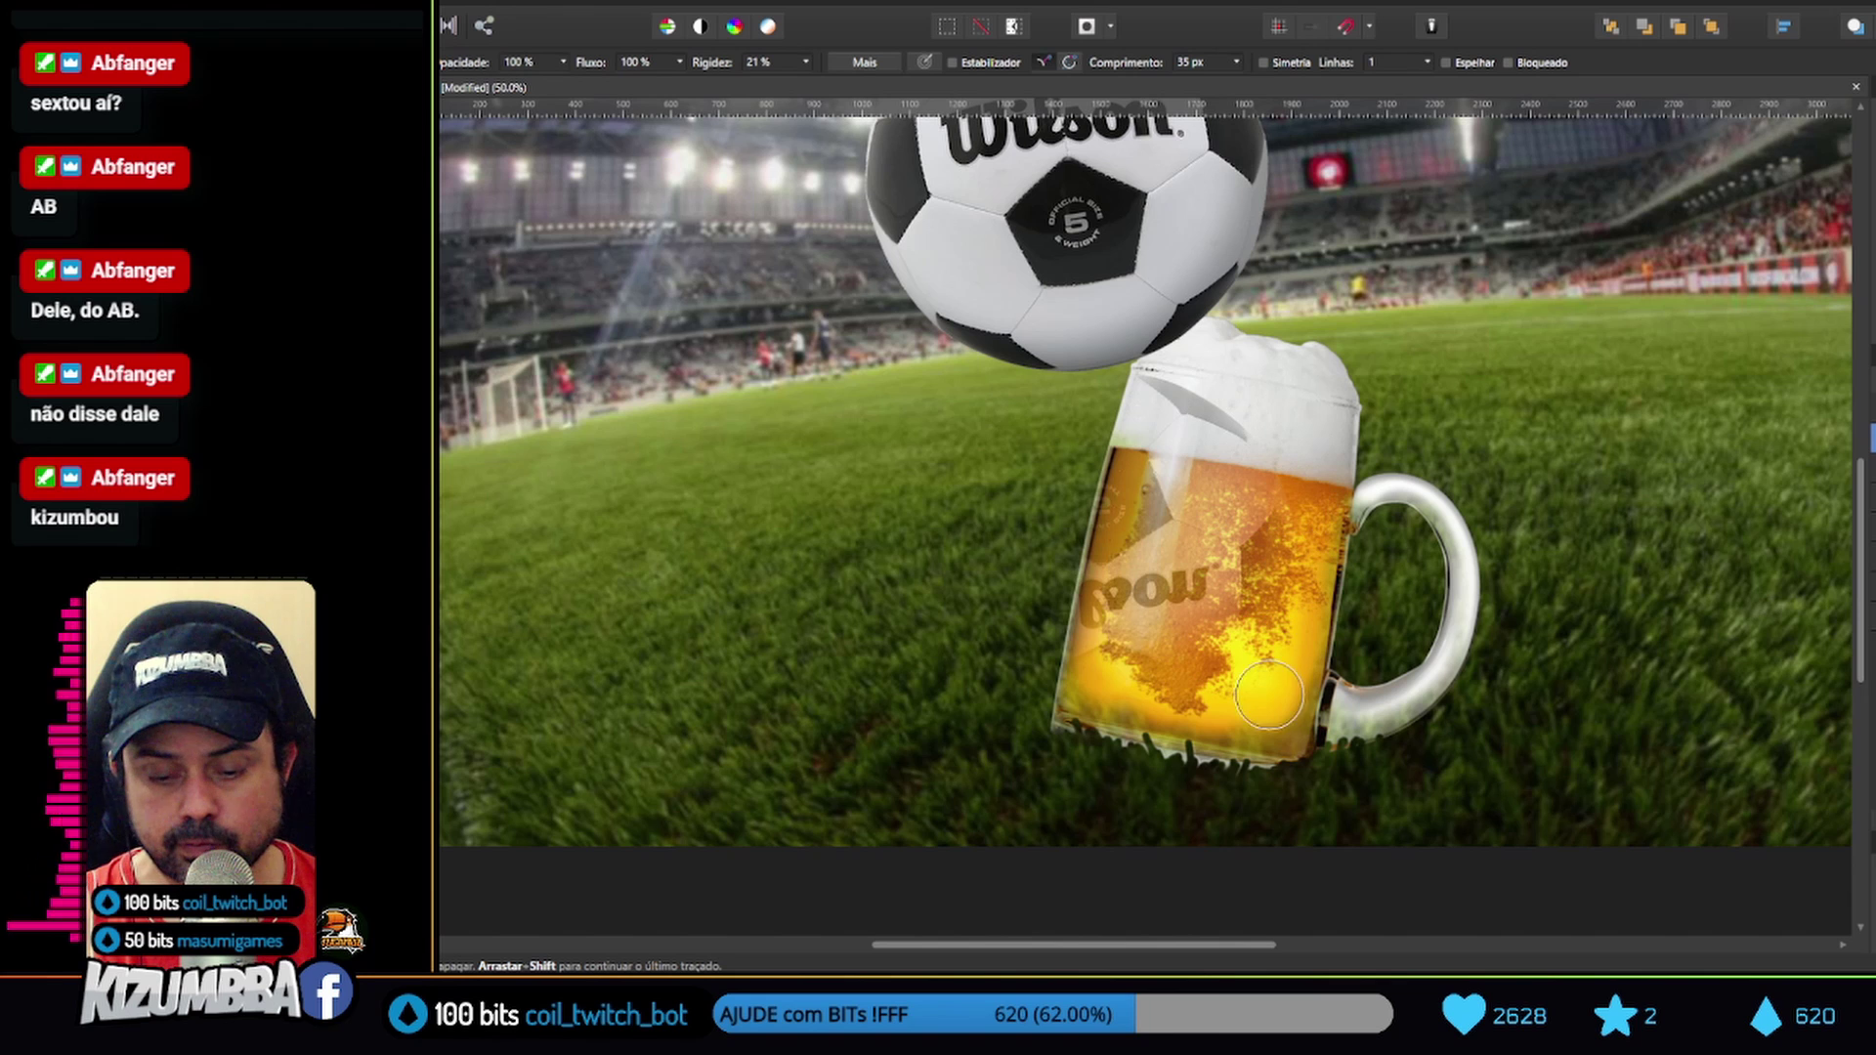
left_click_drag(1234, 704, 1122, 689)
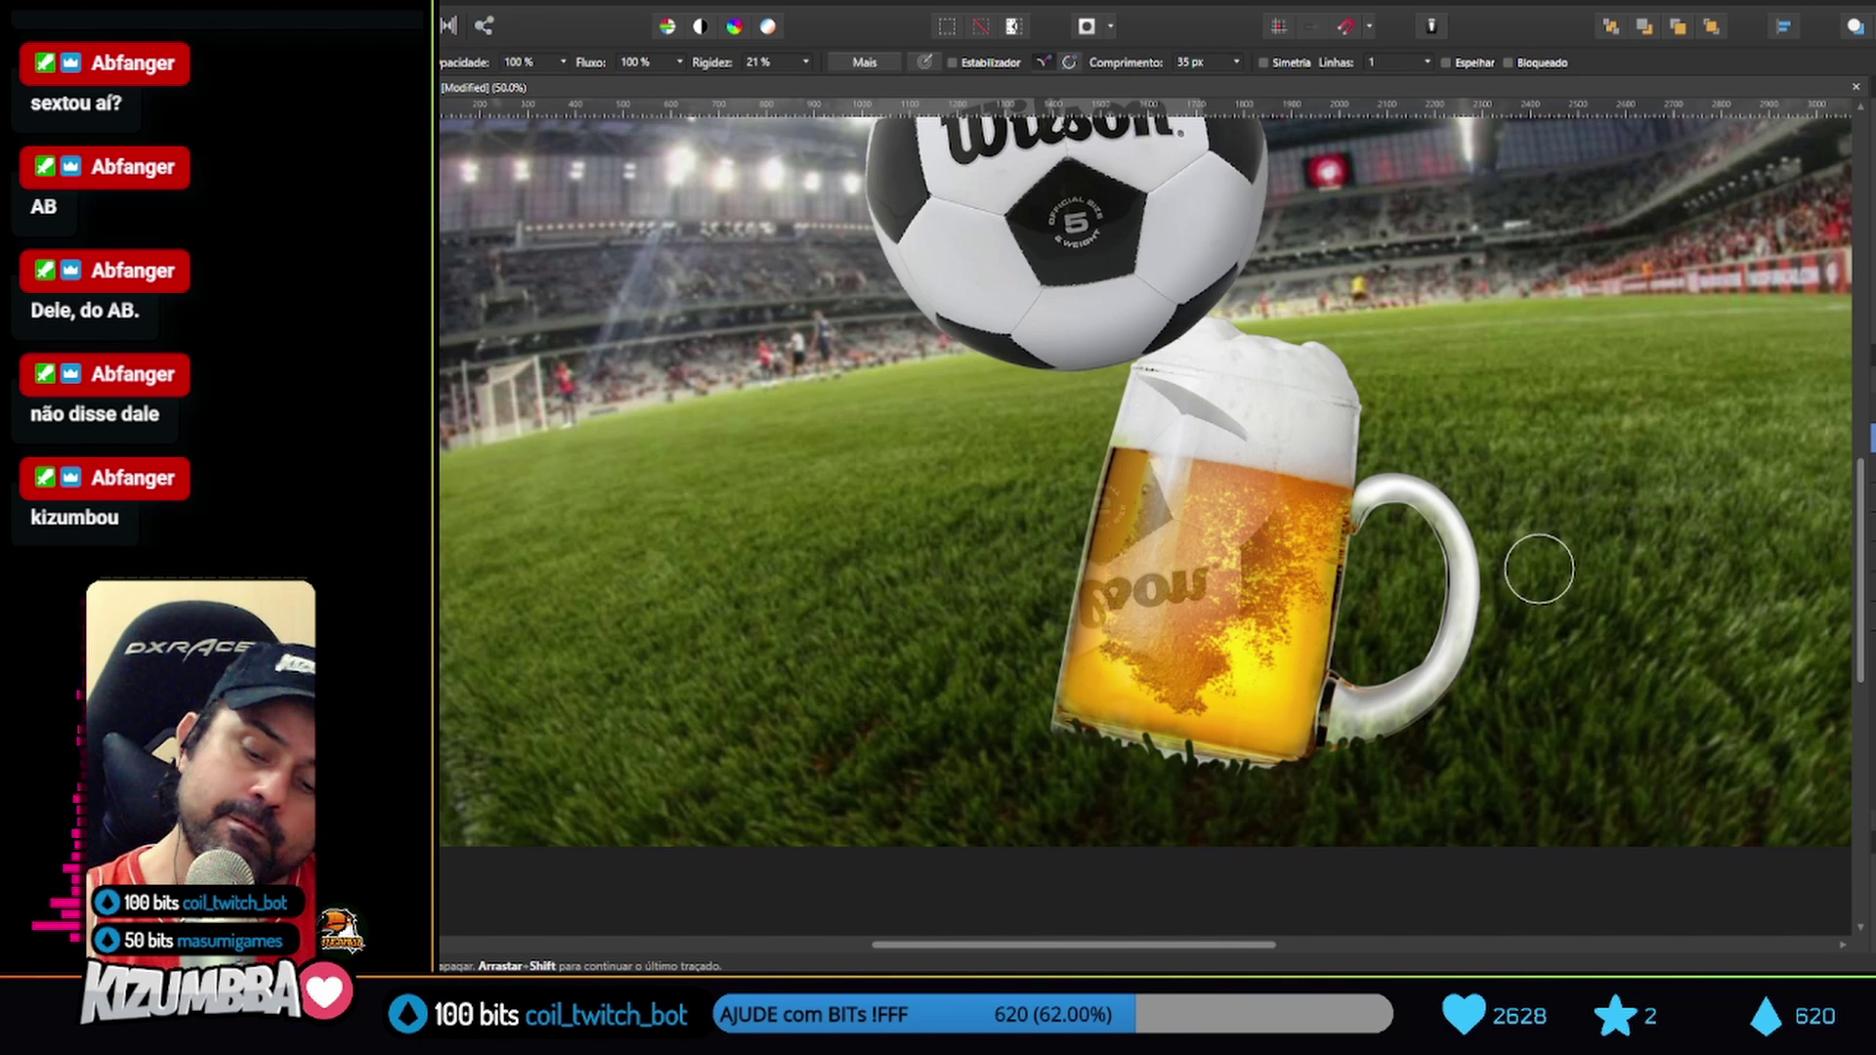
key("z")
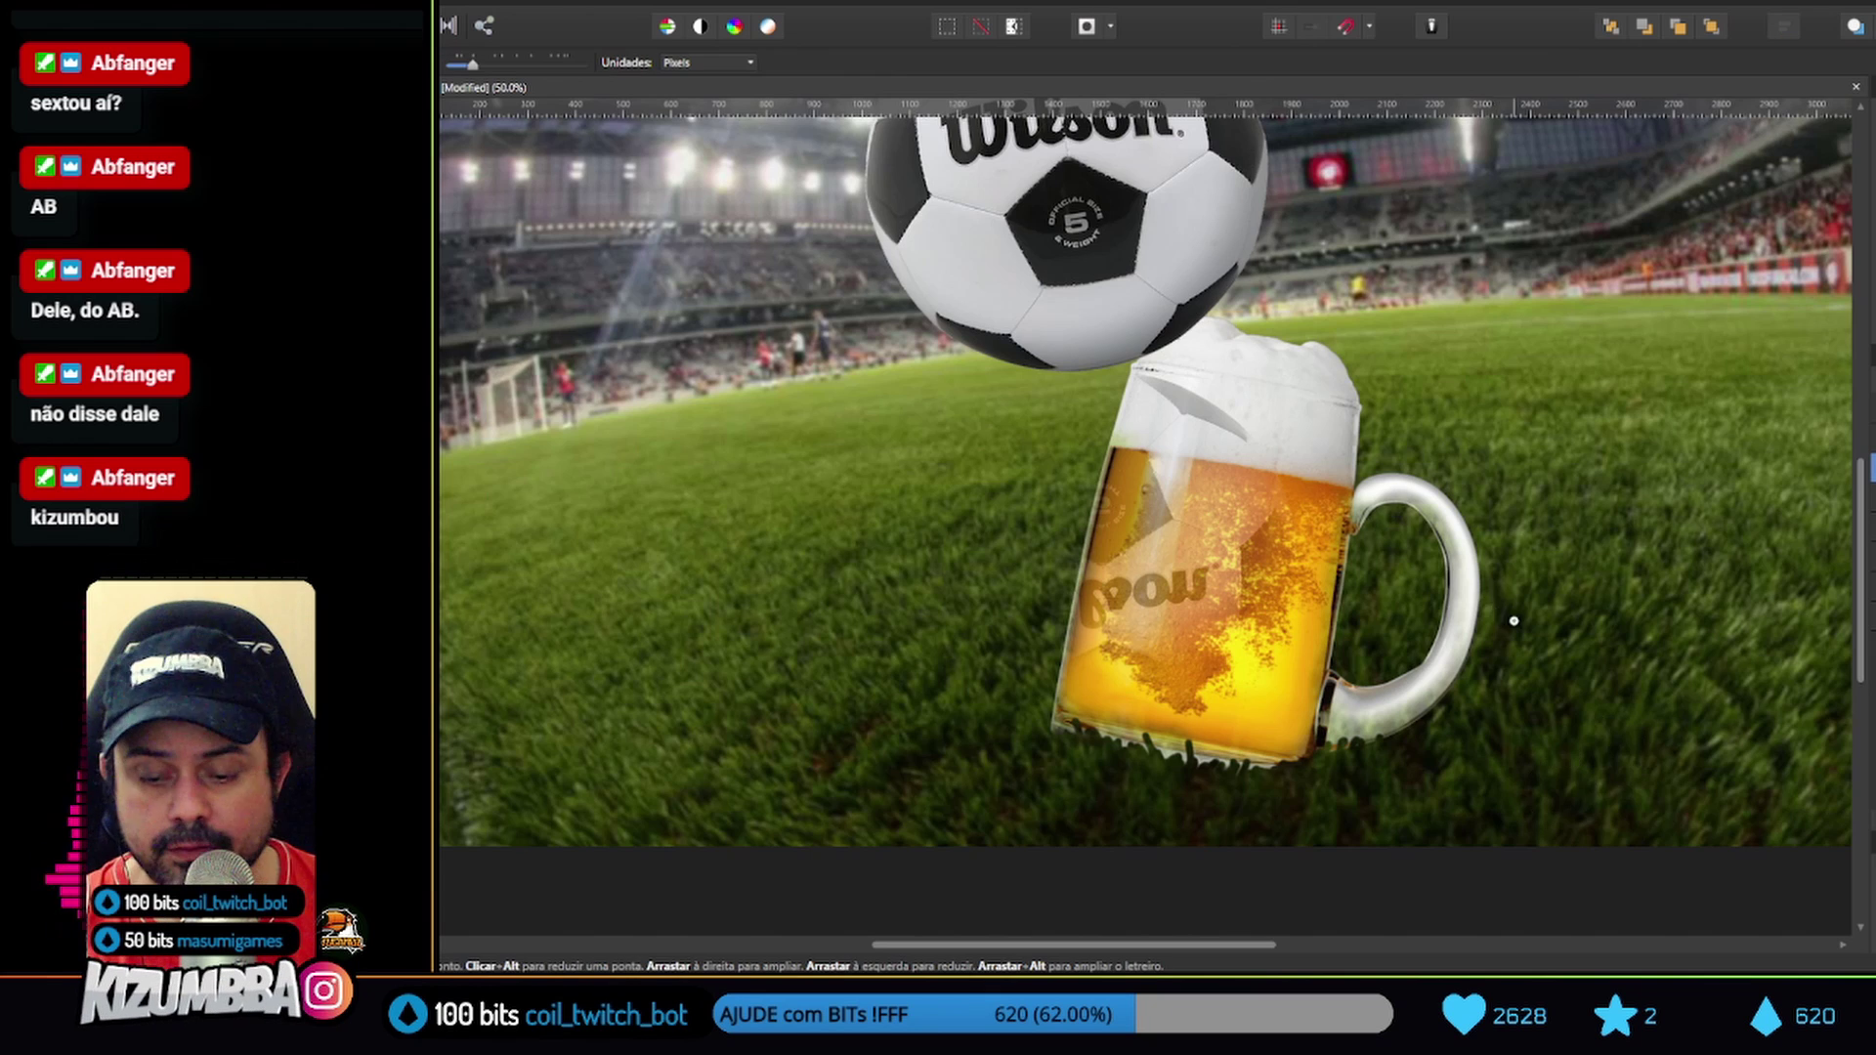
left_click(1512, 619, "alt")
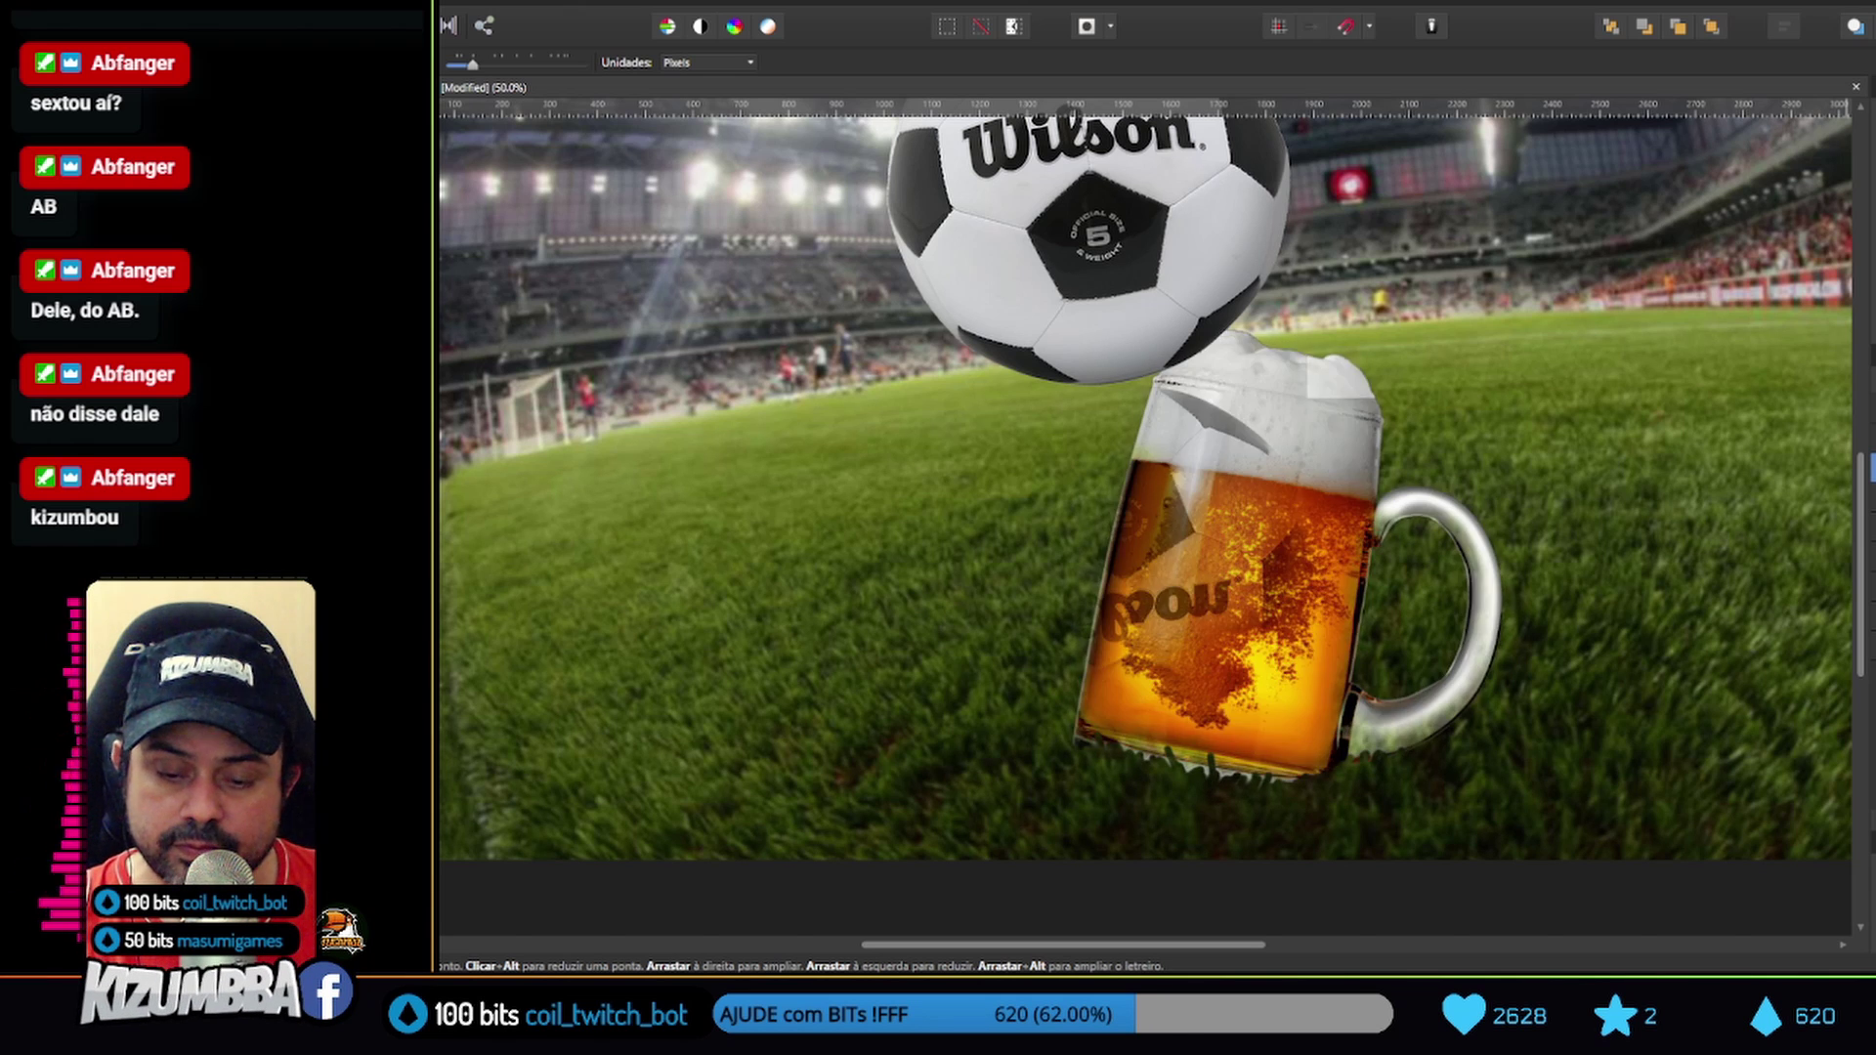
Give the mug an Inner Glow at 58% opacity and 34.6 px radius, then close Layer Effects
scroll(1407, 410, "down", 1)
scroll(1408, 410, "down", 1)
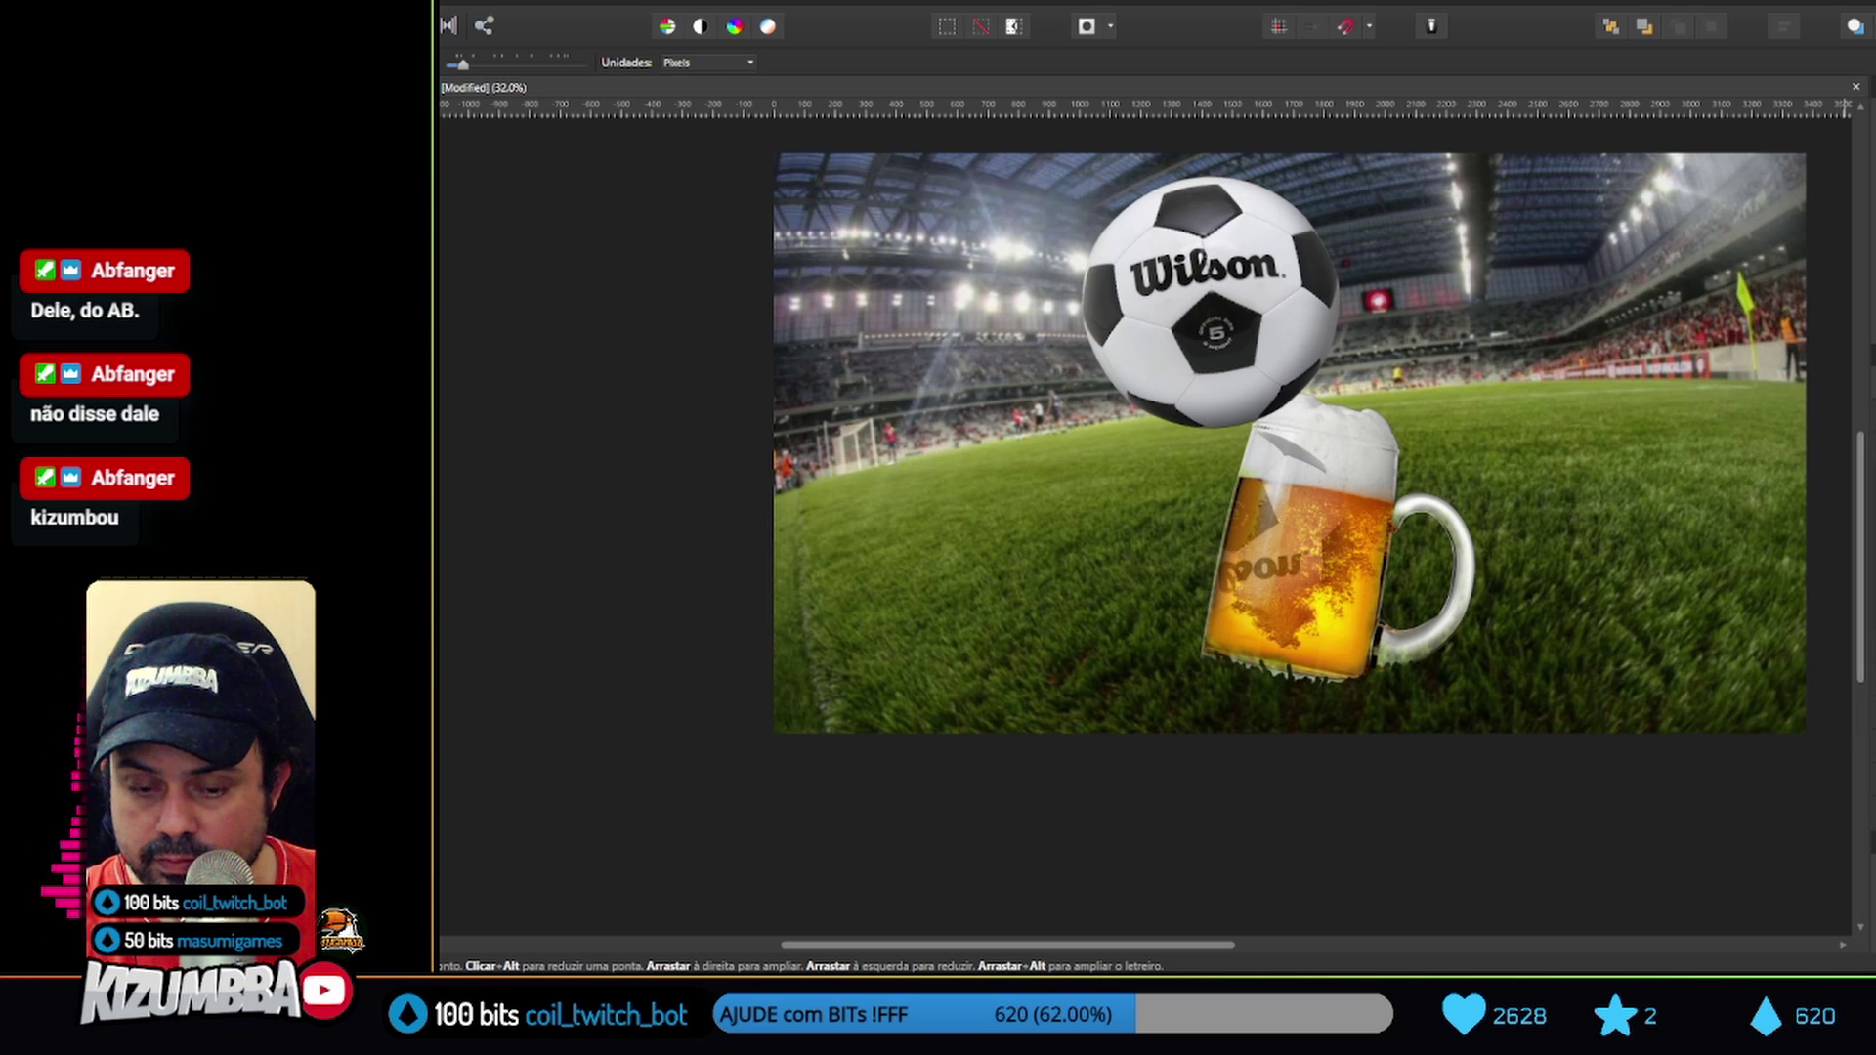
scroll(1071, 199, "up", 1)
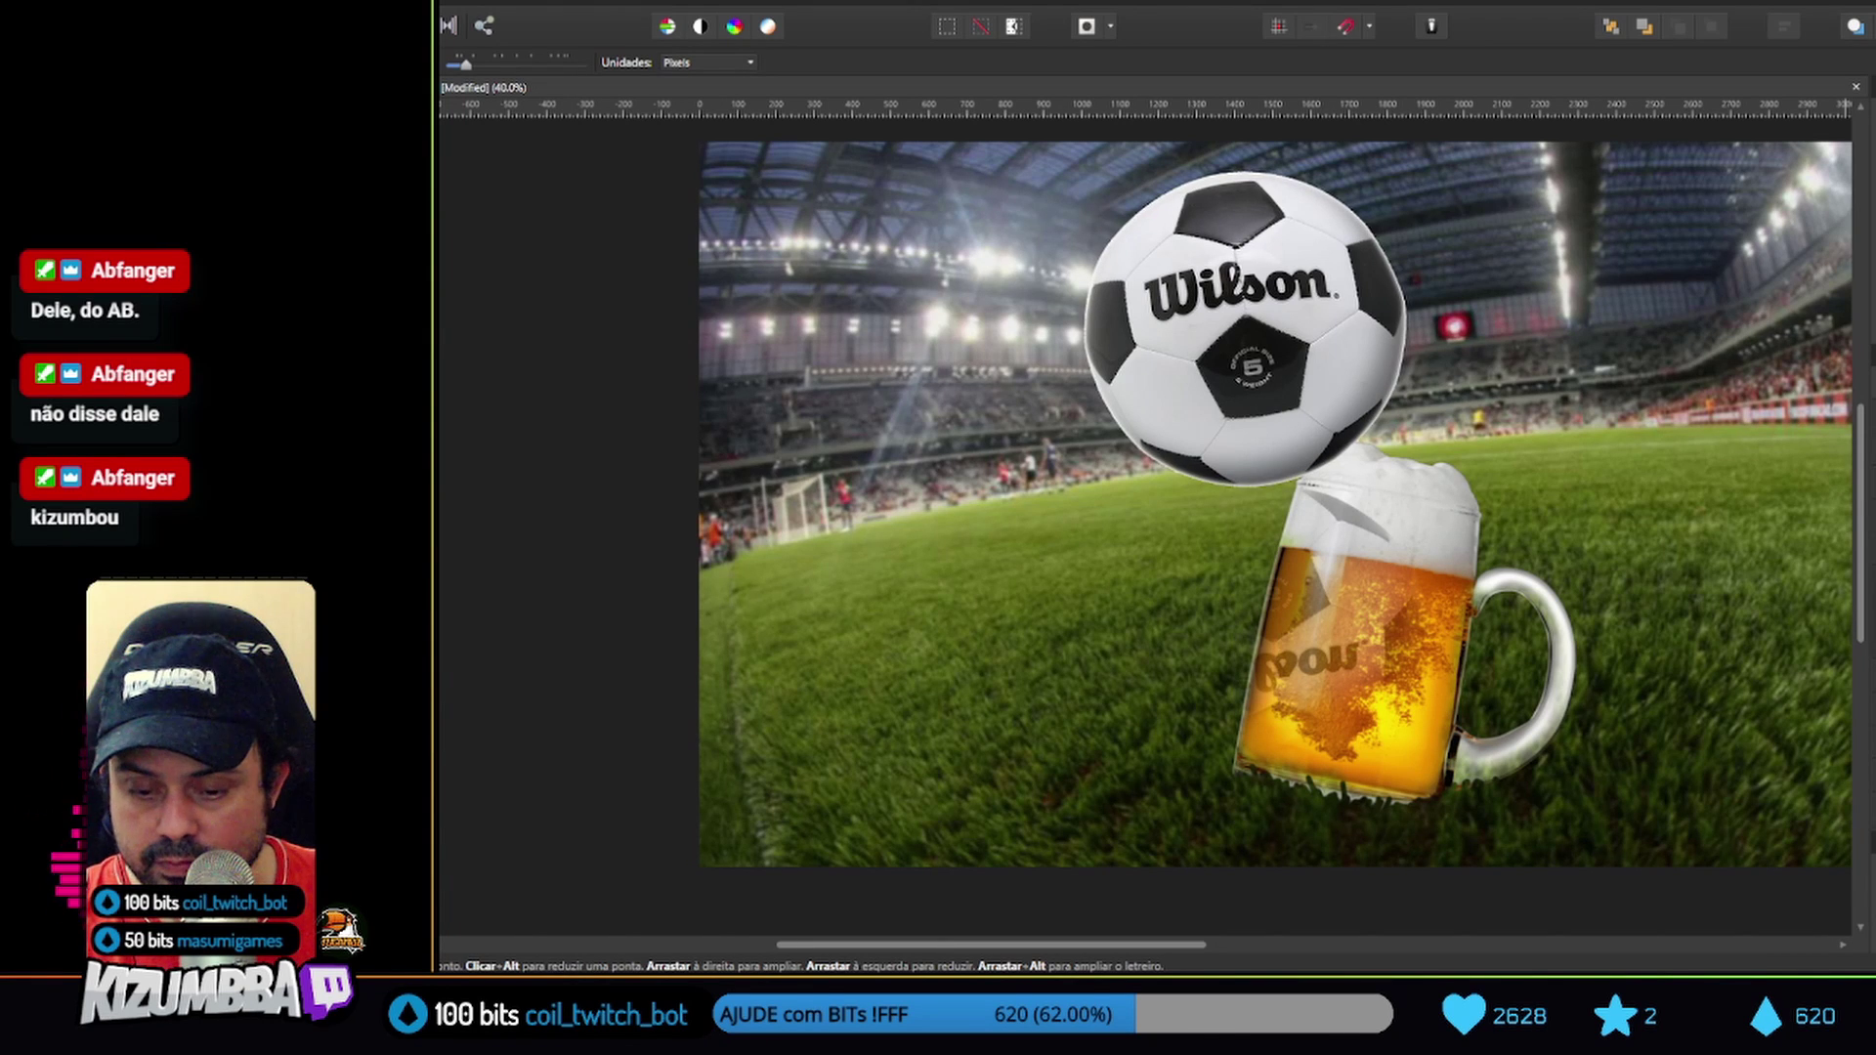
left_click_drag(1197, 205, 782, 206)
mouse_move(936, 311)
left_mouse_down()
mouse_move(859, 309)
mouse_move(925, 287)
left_mouse_up()
mouse_move(859, 309)
left_mouse_down()
mouse_move(879, 309)
mouse_move(812, 264)
left_mouse_up()
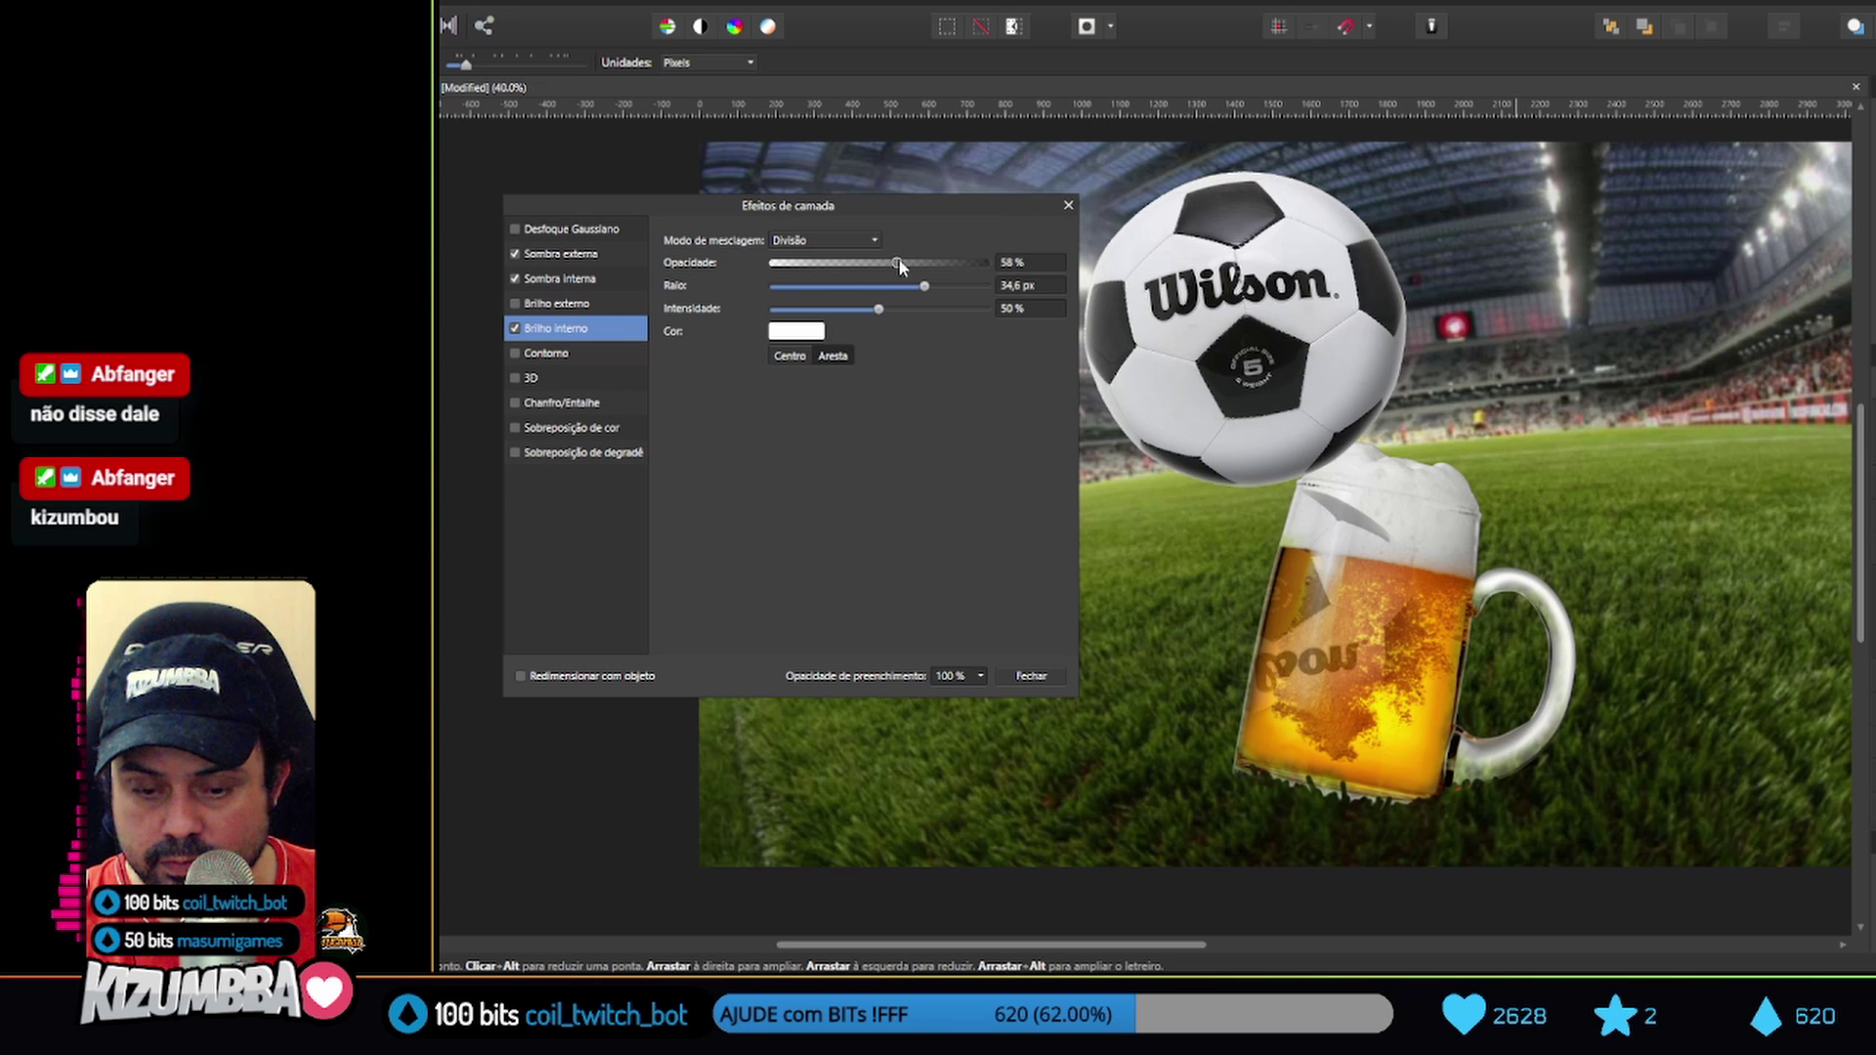
left_click(1022, 678)
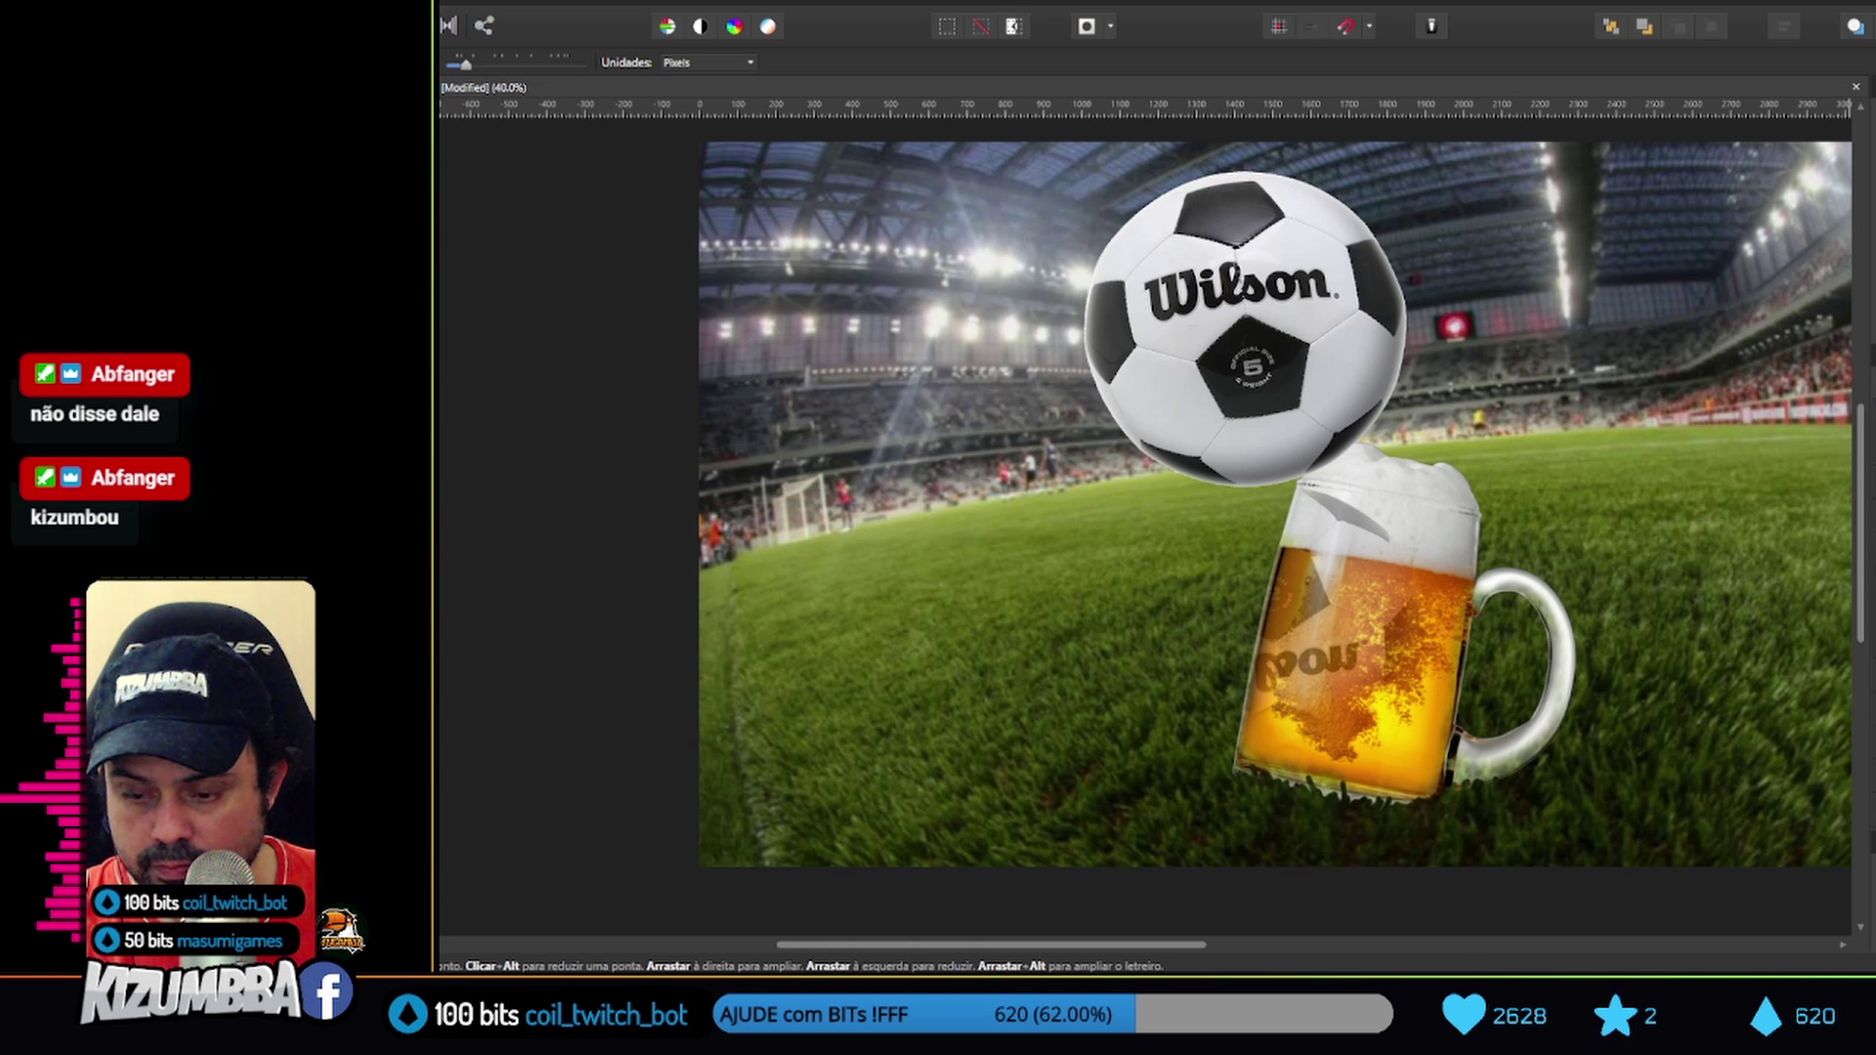
key("e")
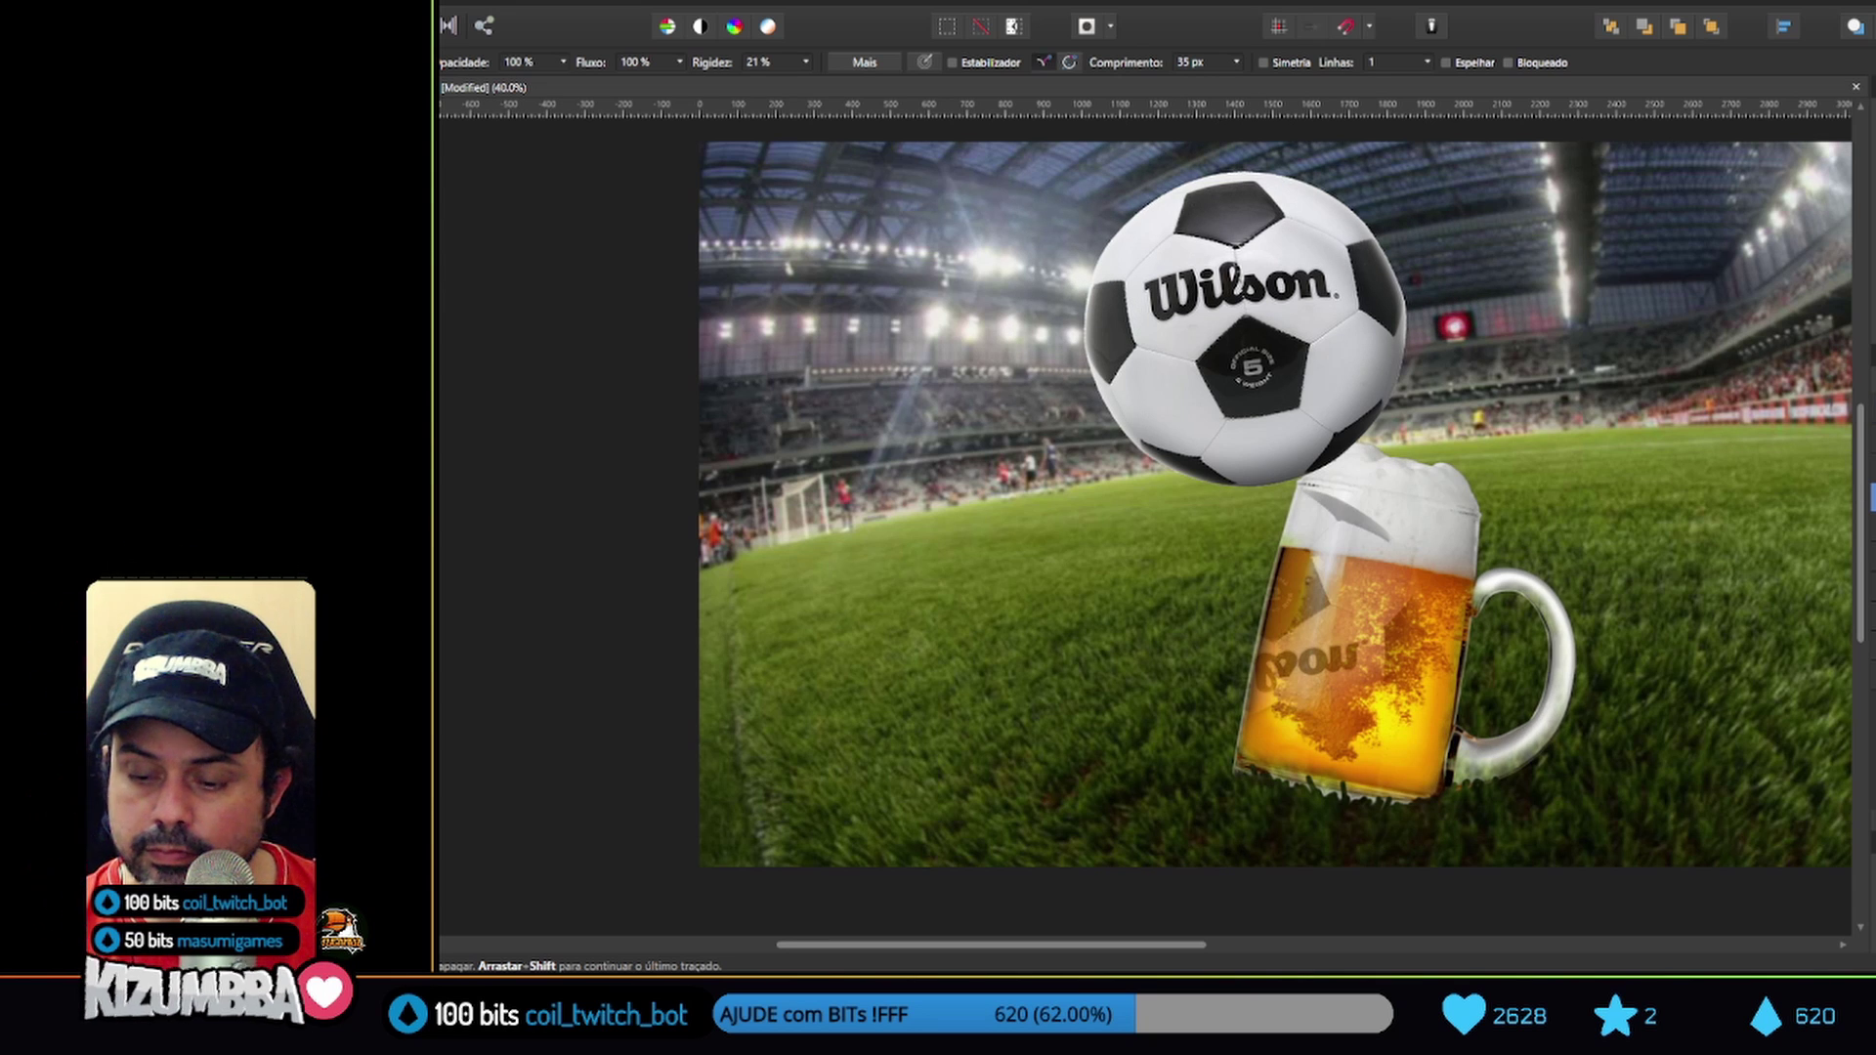
Reduce the mug's Inner Glow to 54% opacity, 54.4 px radius and 67% intensity
right_click(1824, 479)
key("Escape")
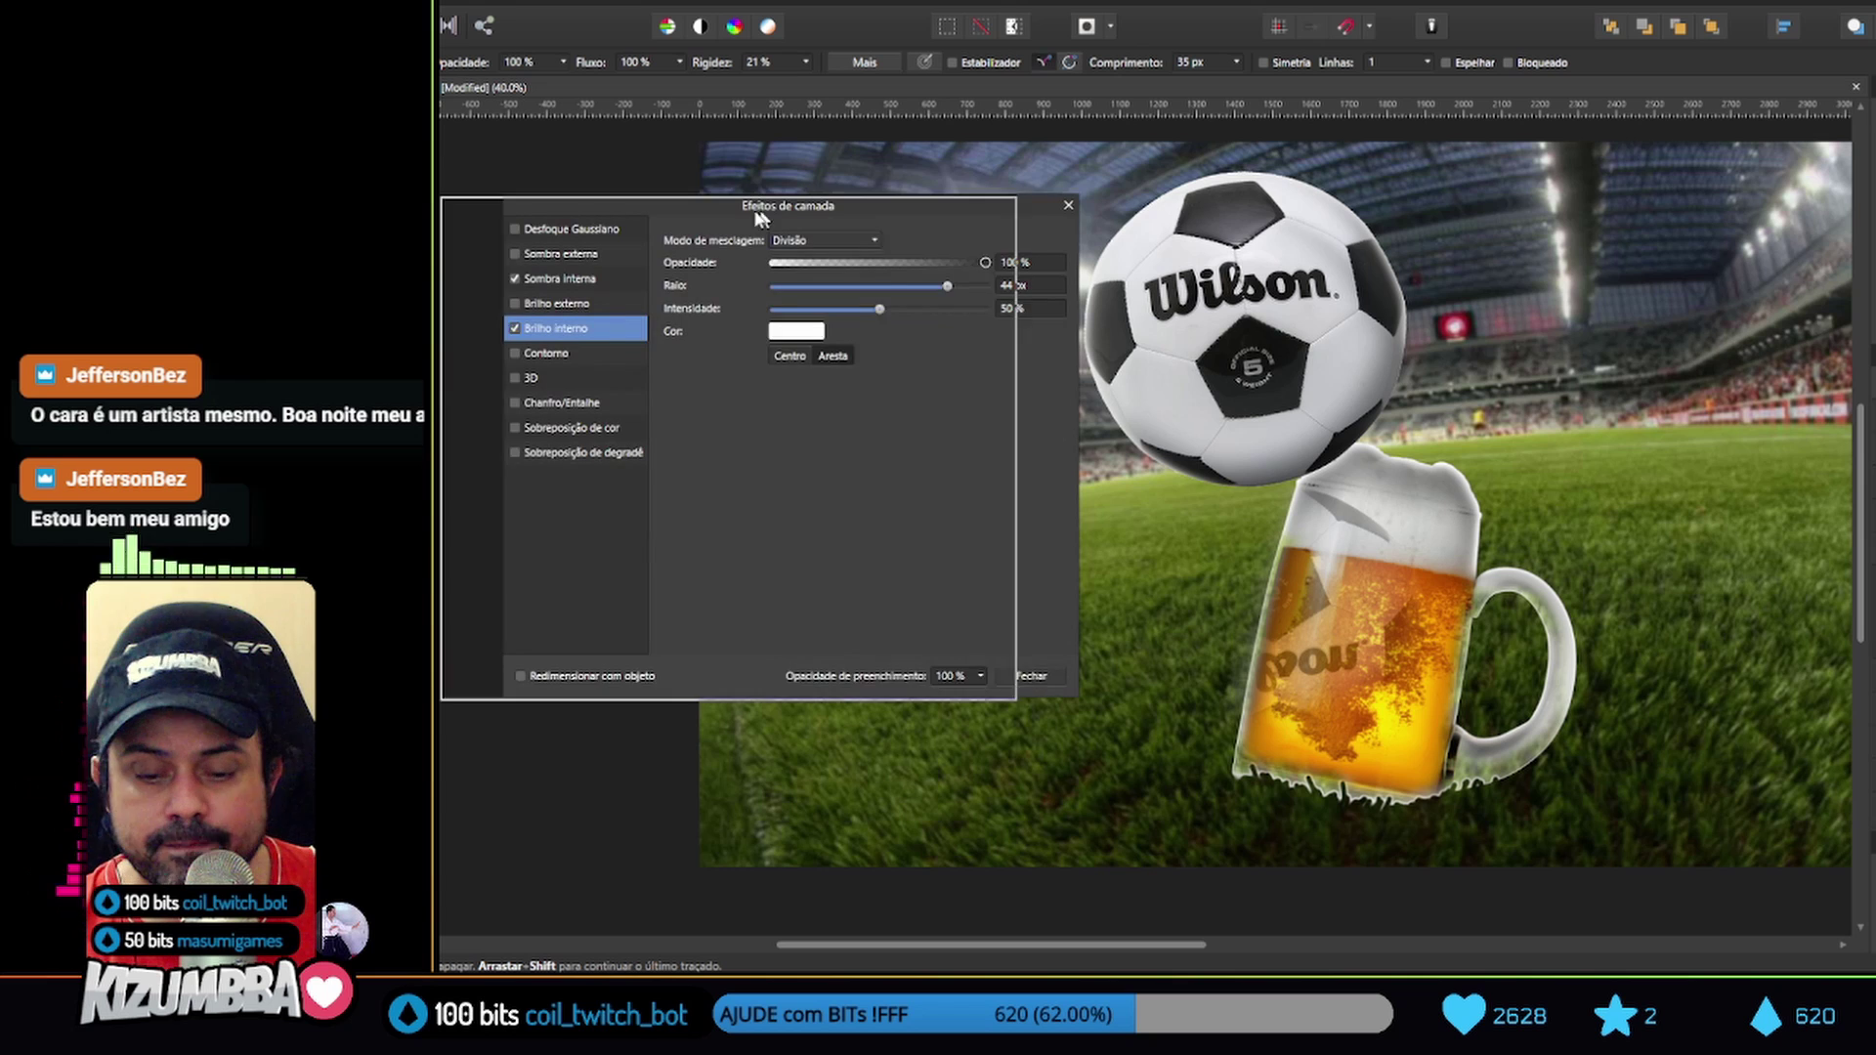
left_click(488, 330)
mouse_move(788, 312)
left_mouse_down()
mouse_move(841, 311)
mouse_move(860, 289)
mouse_move(785, 264)
mouse_move(846, 311)
mouse_move(877, 290)
left_mouse_up()
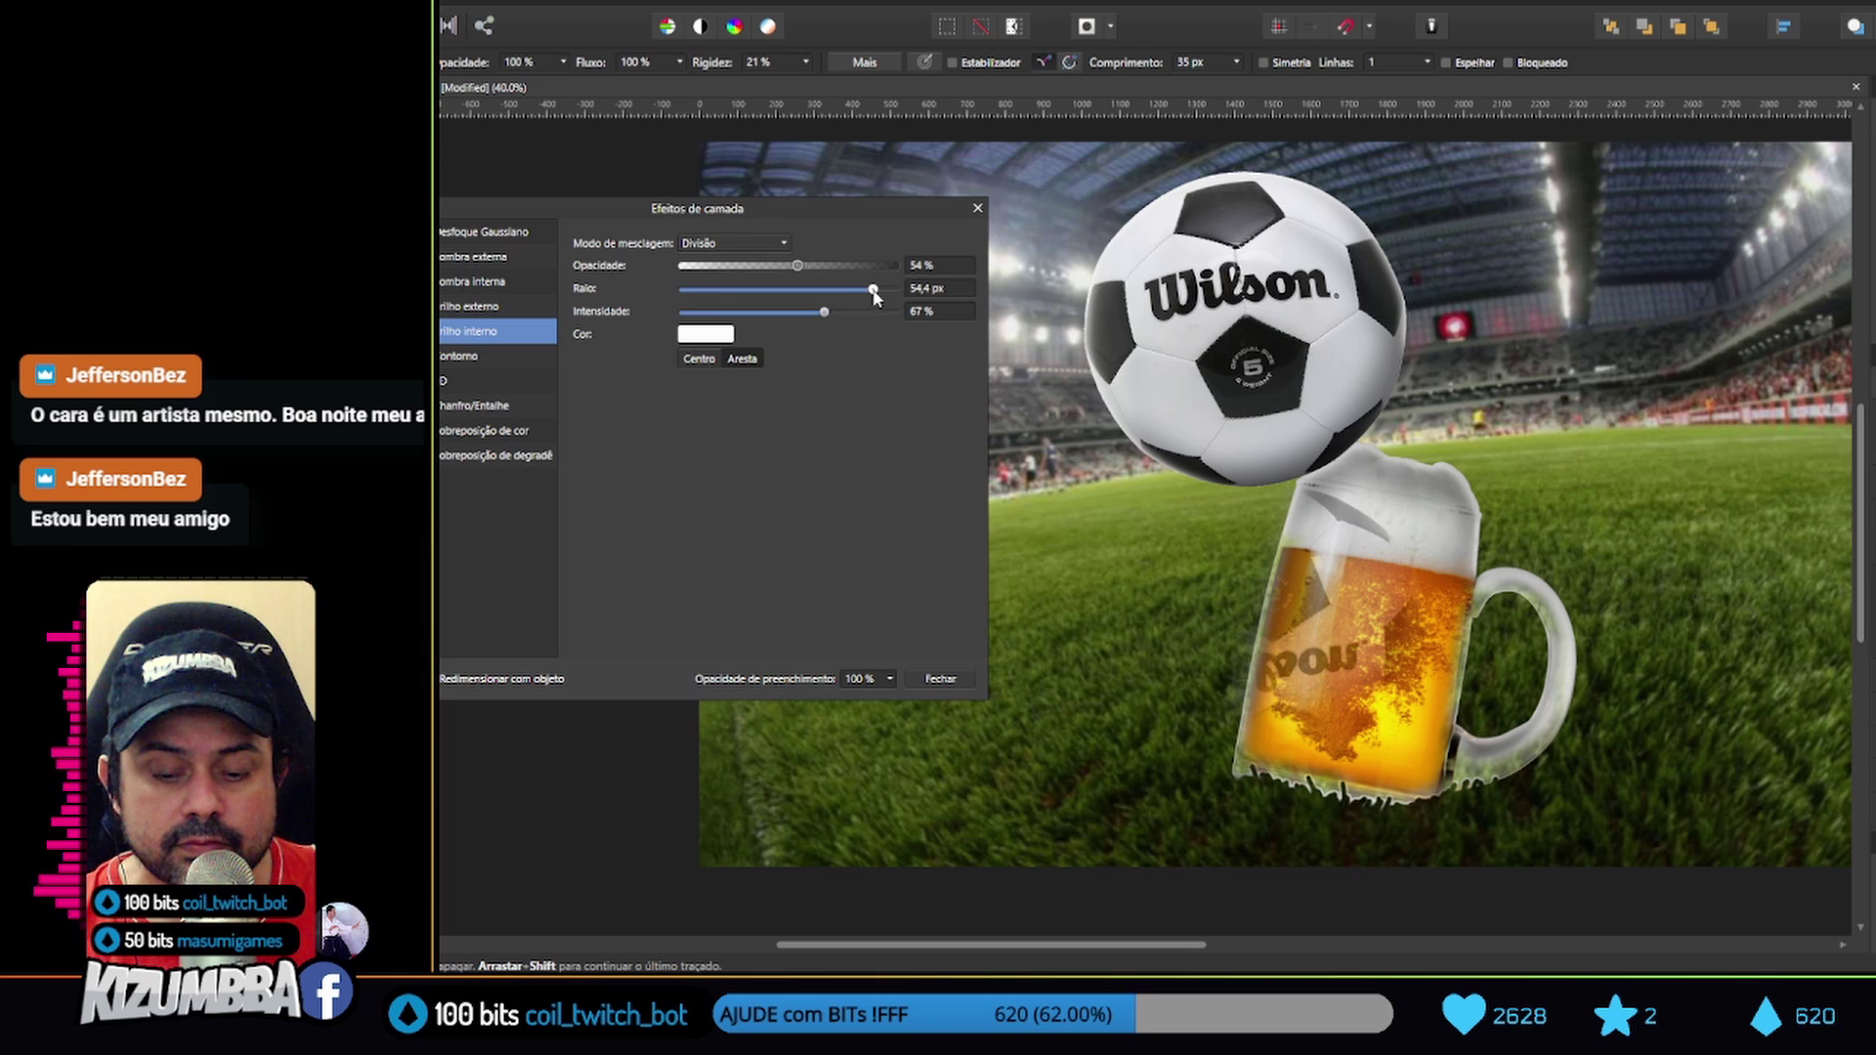
left_click(977, 208)
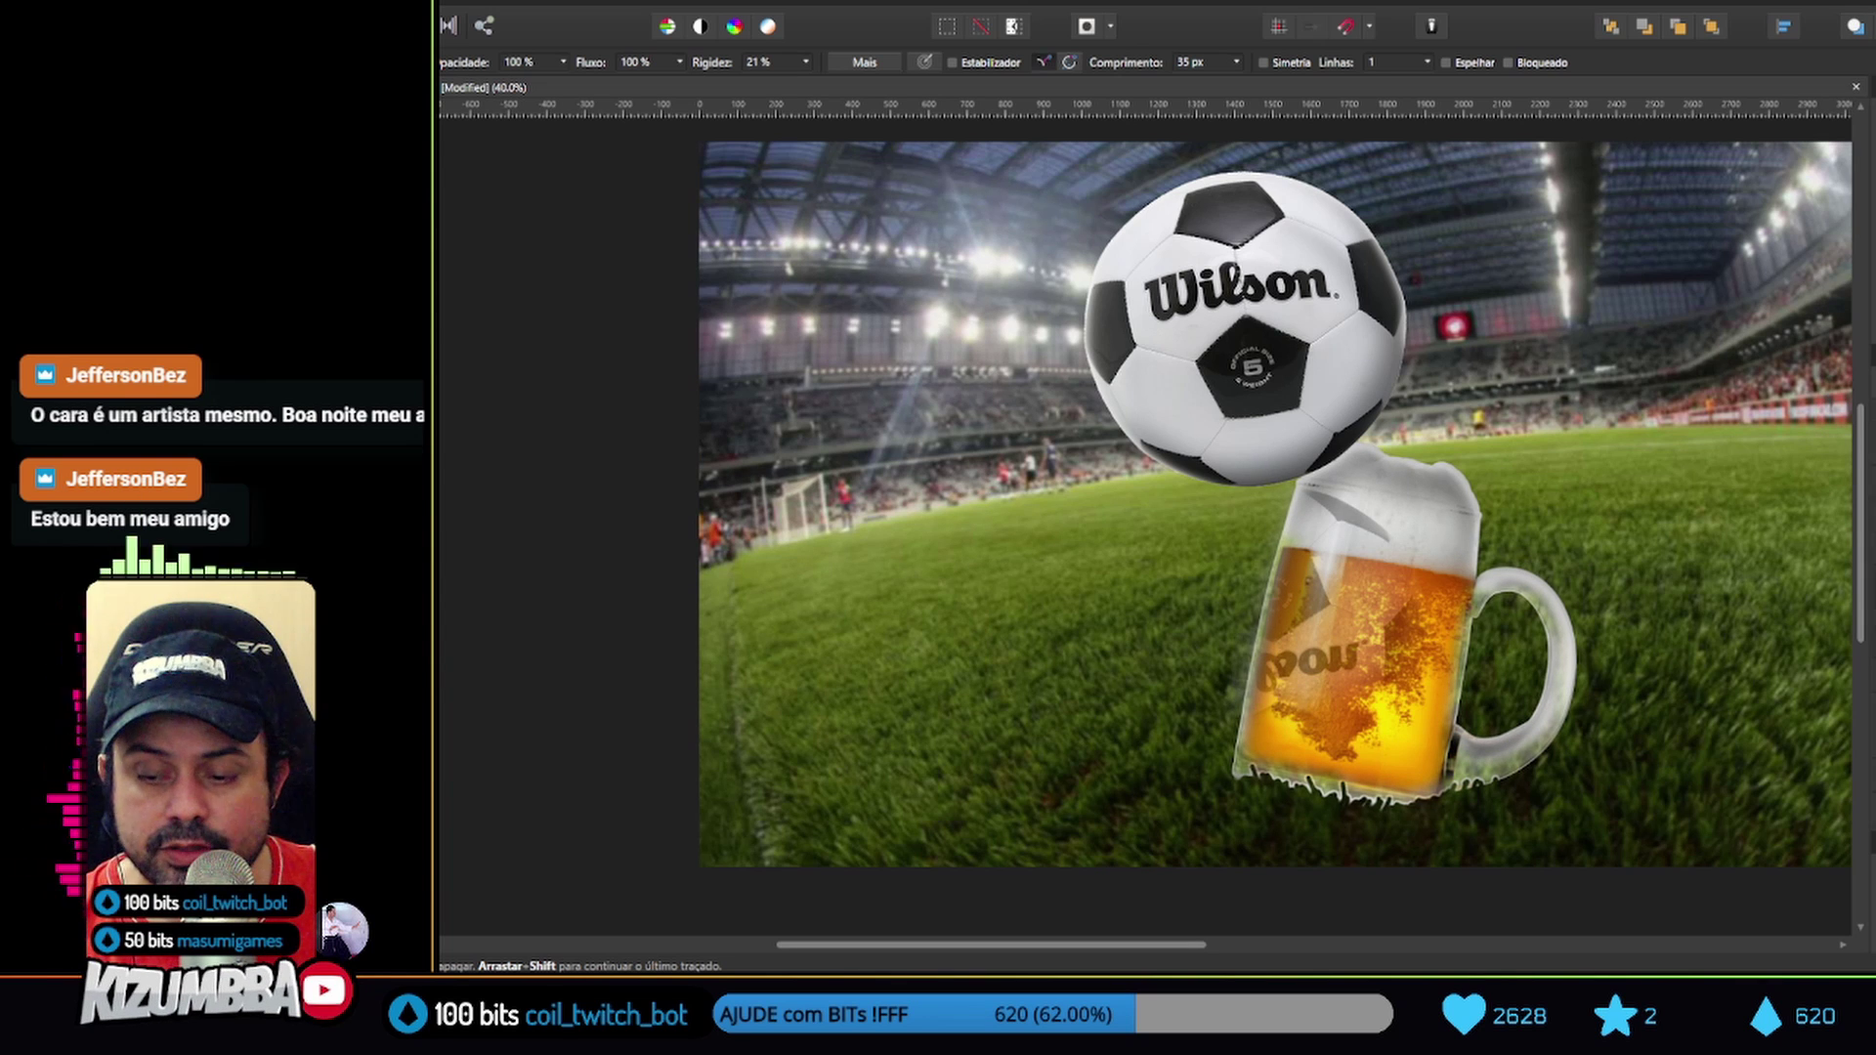
key("ctrl+z")
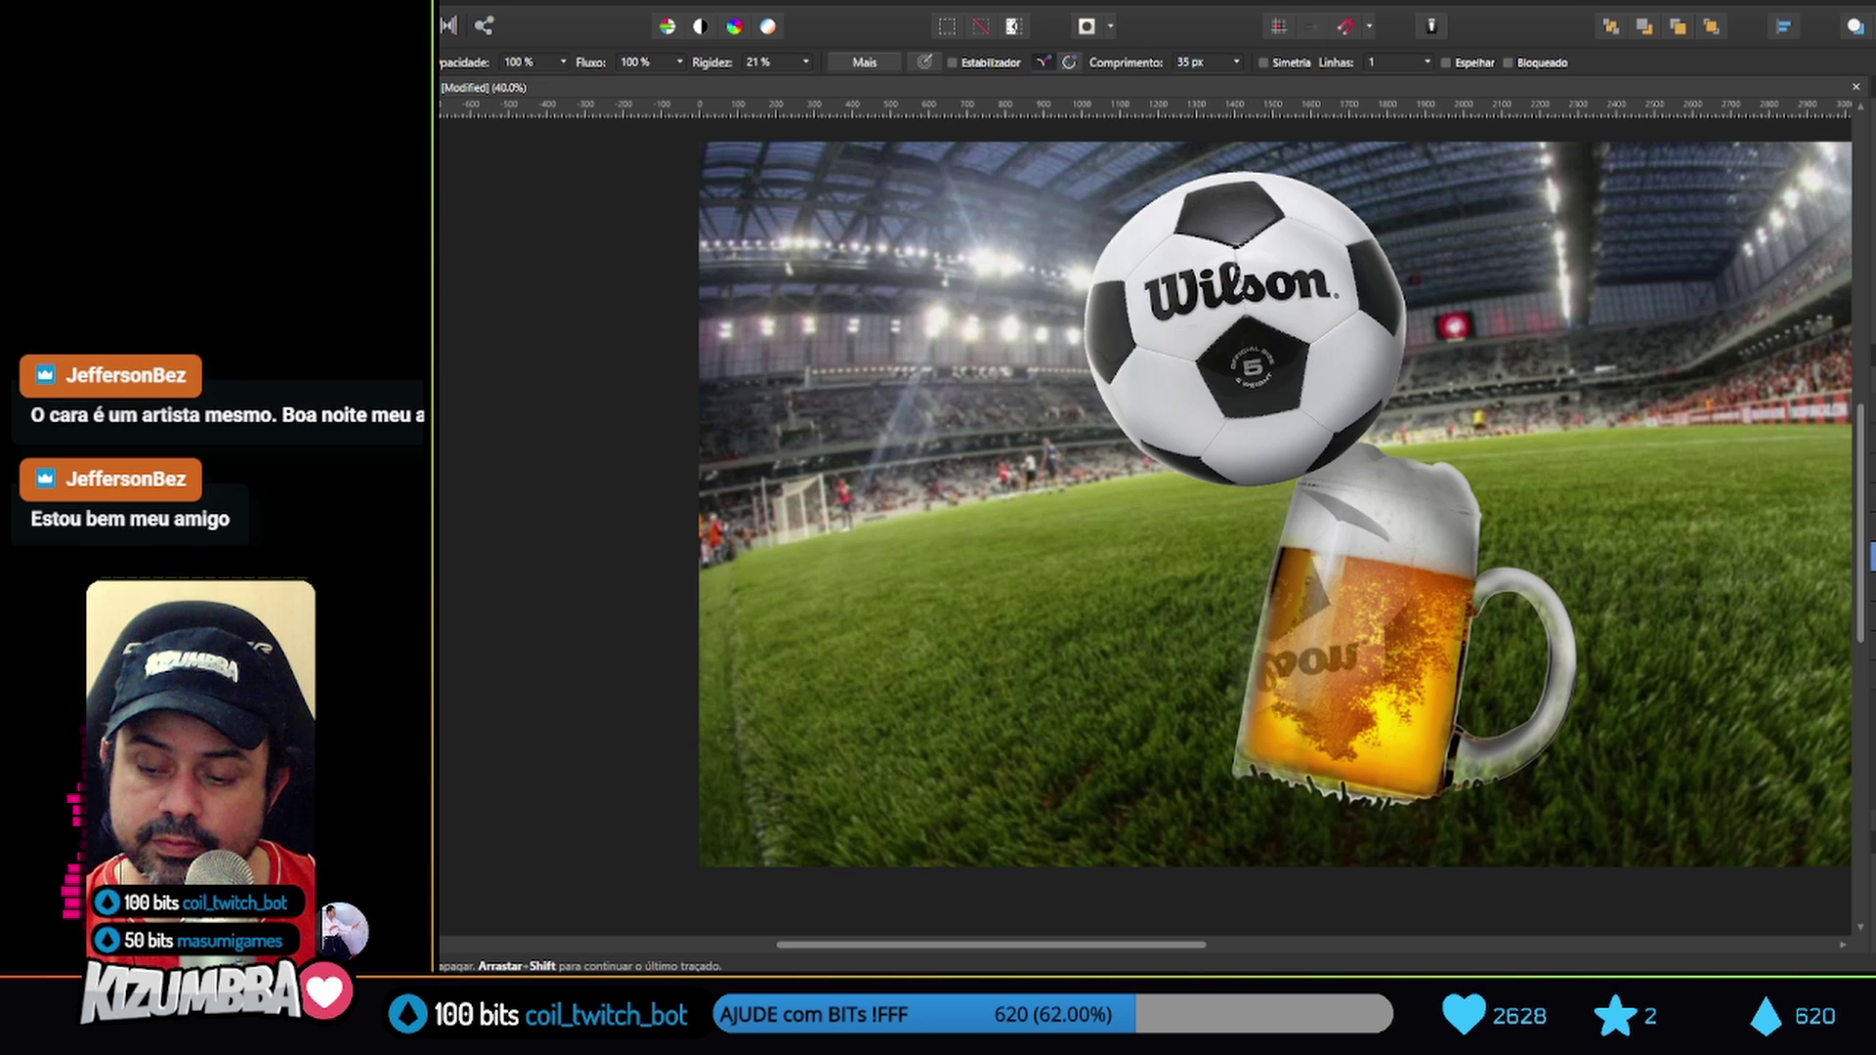
Undo the accidental pasted mug, shift the mug slightly, and erase its glass base into the grass
key("ctrl+v")
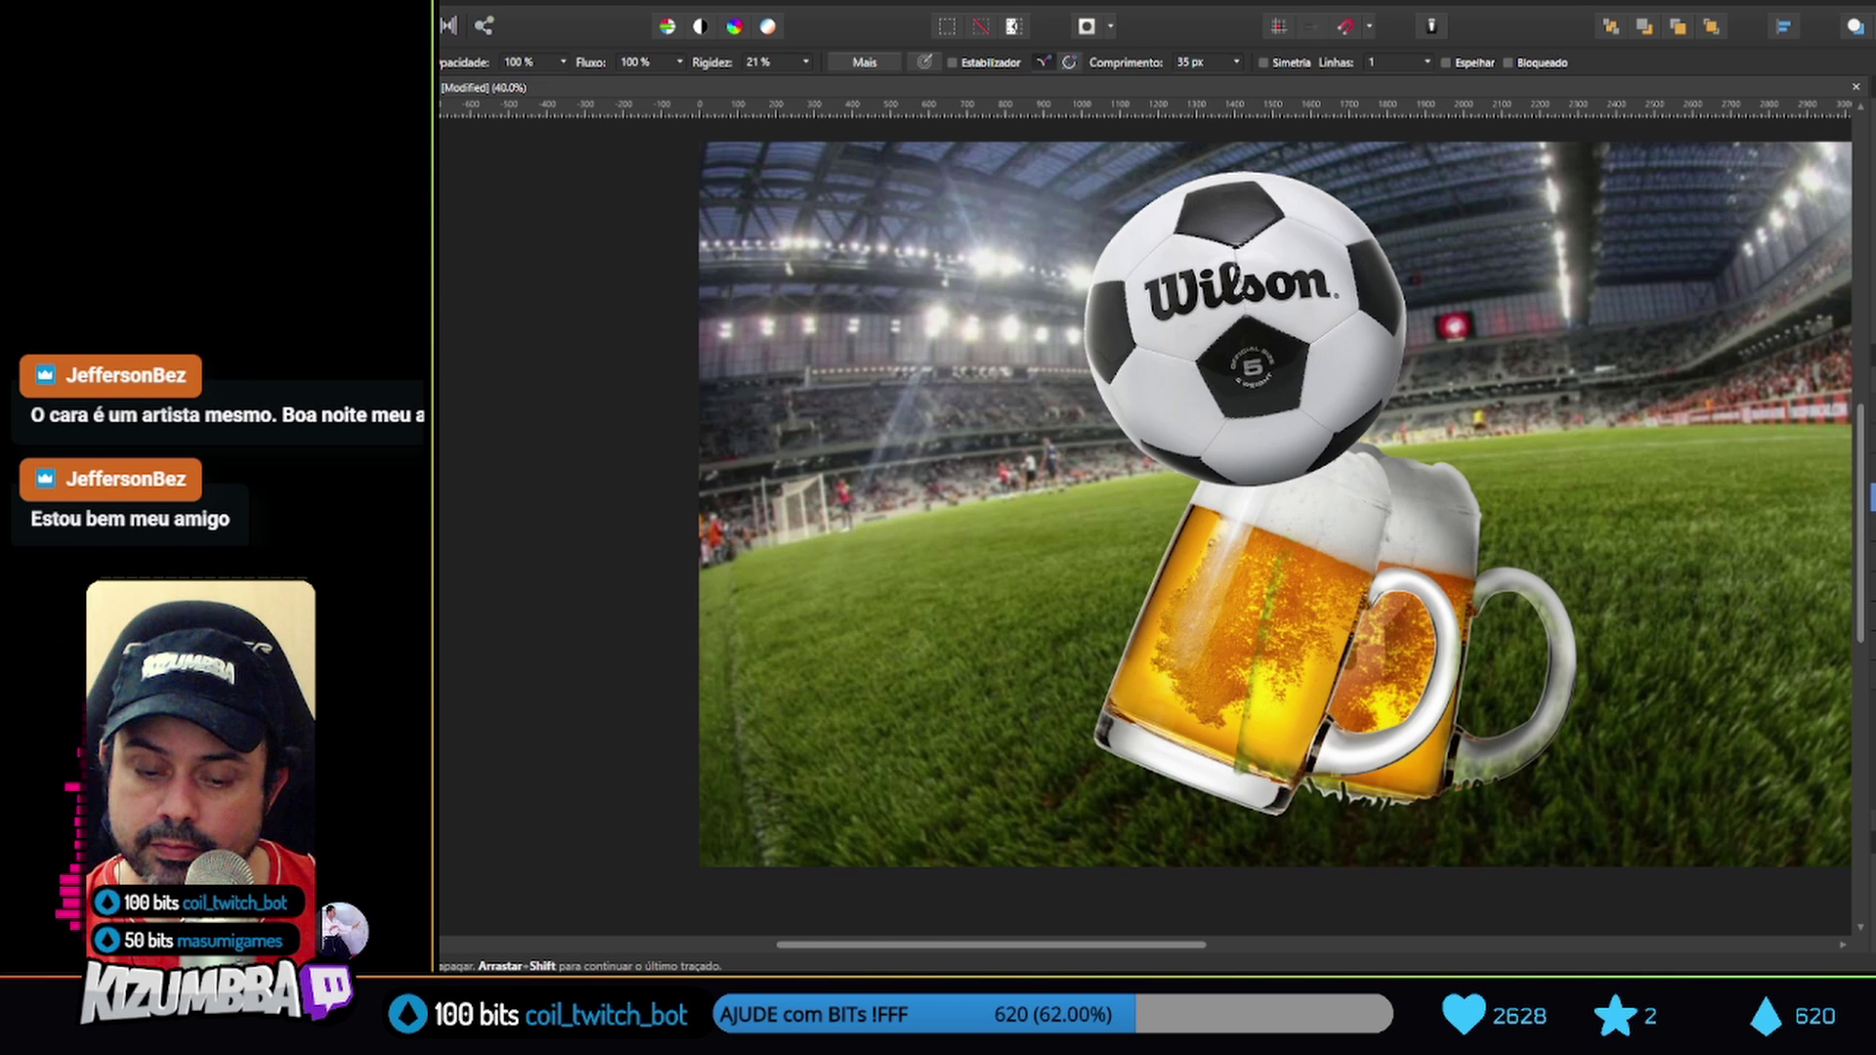
key("ctrl+z")
key("v")
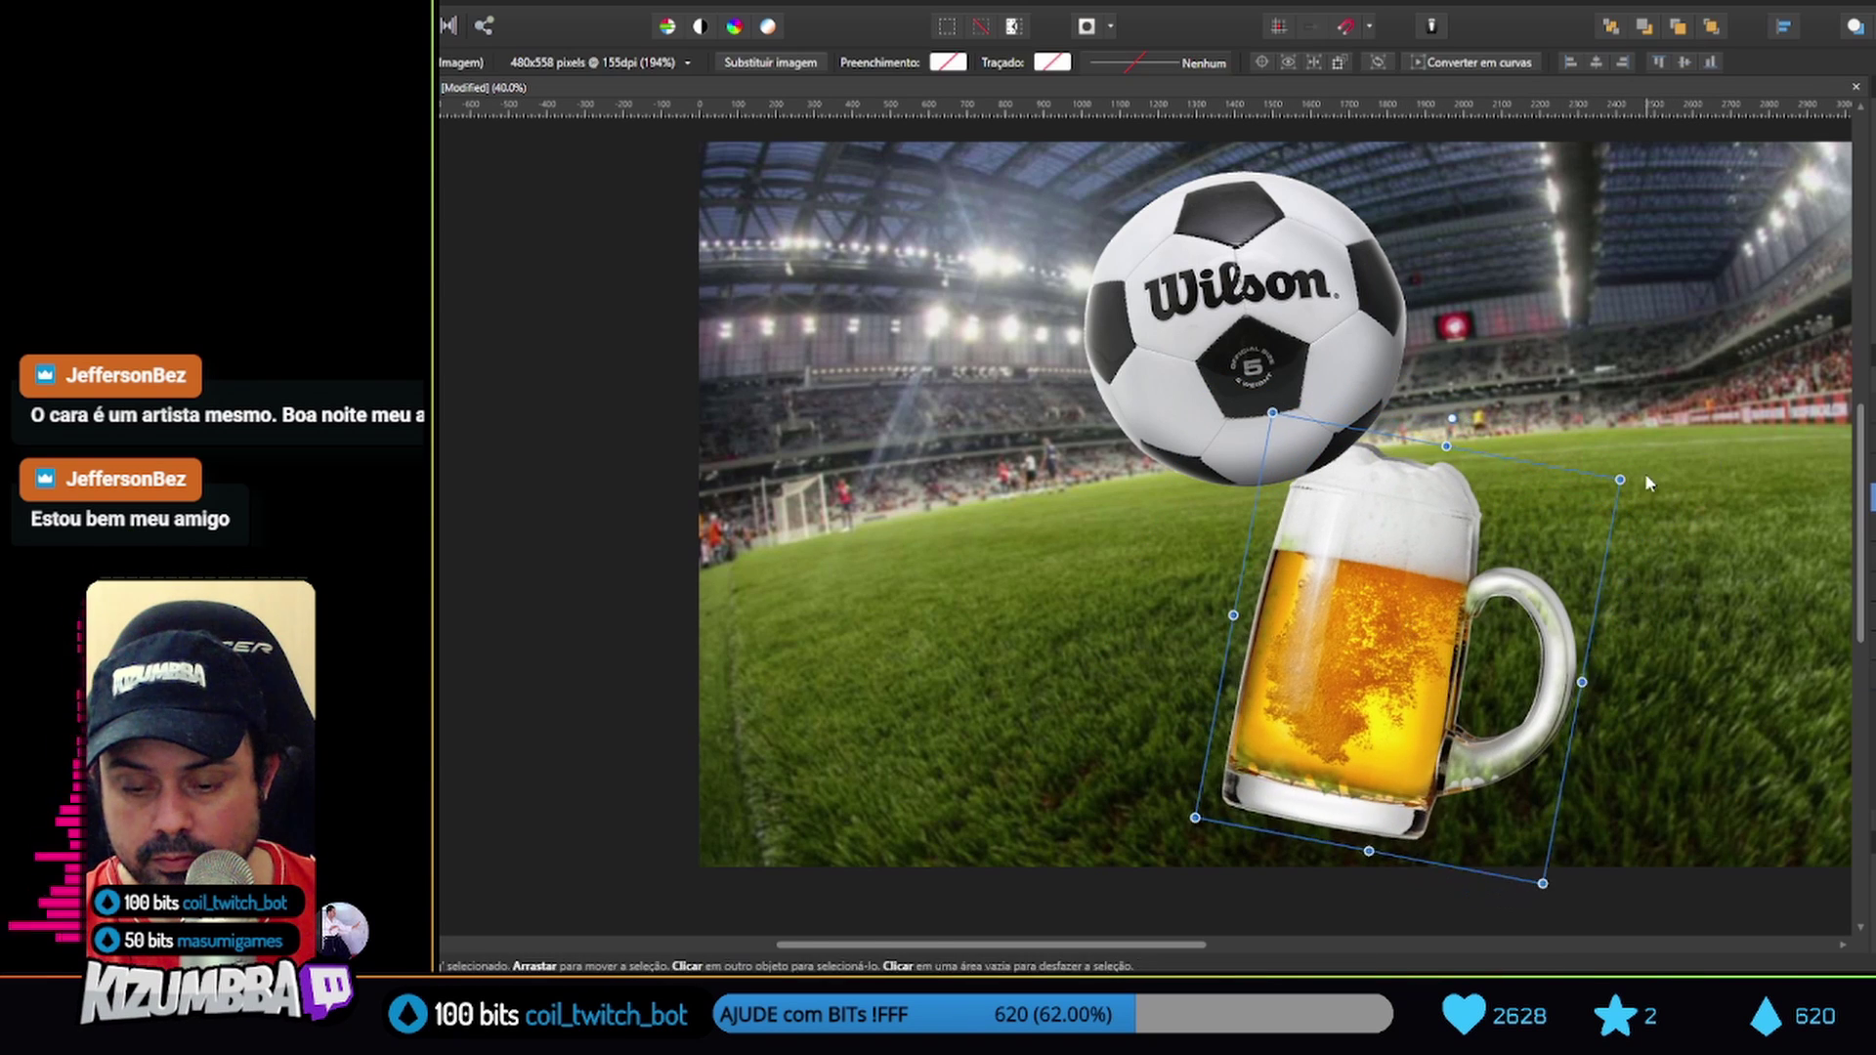
left_click_drag(1395, 636, 1402, 630)
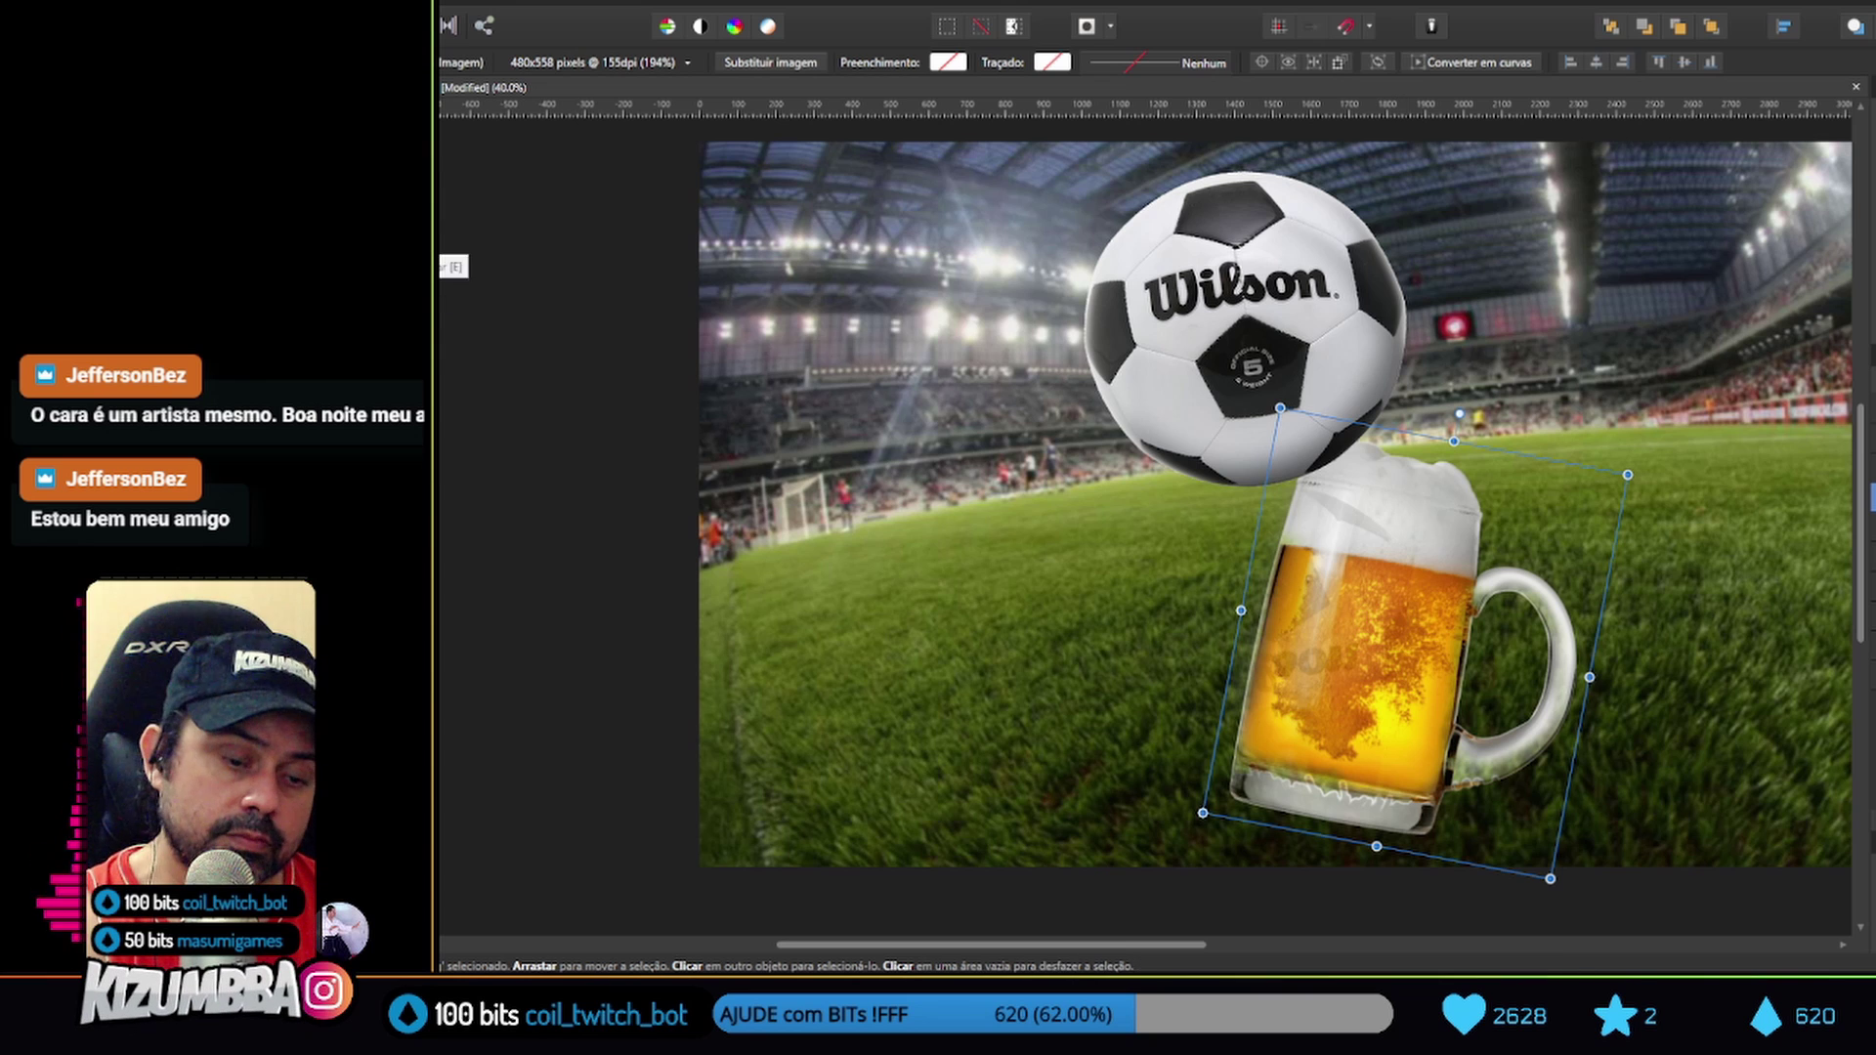
key("e")
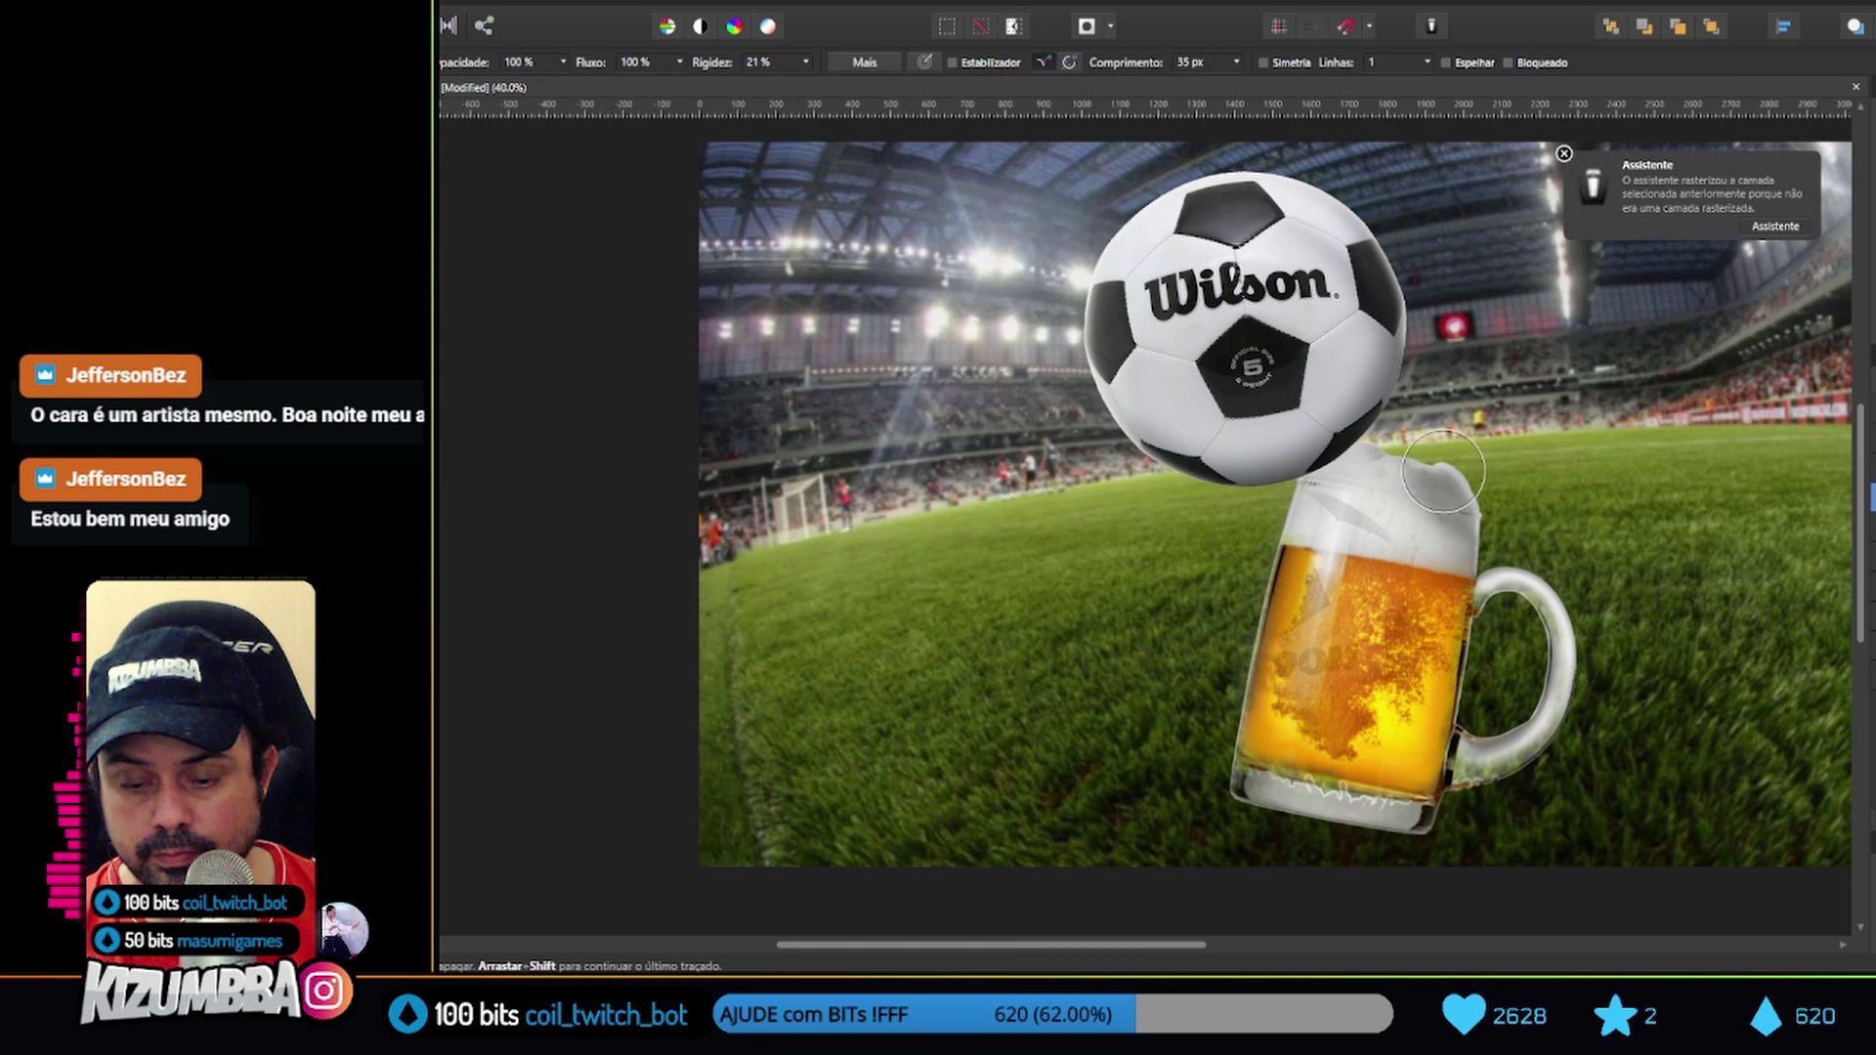
mouse_move(1463, 454)
left_mouse_down()
mouse_move(1525, 703)
mouse_move(1395, 825)
mouse_move(1228, 779)
mouse_move(1247, 532)
mouse_move(1481, 835)
mouse_move(1544, 626)
mouse_move(1446, 616)
mouse_move(1631, 783)
left_mouse_up()
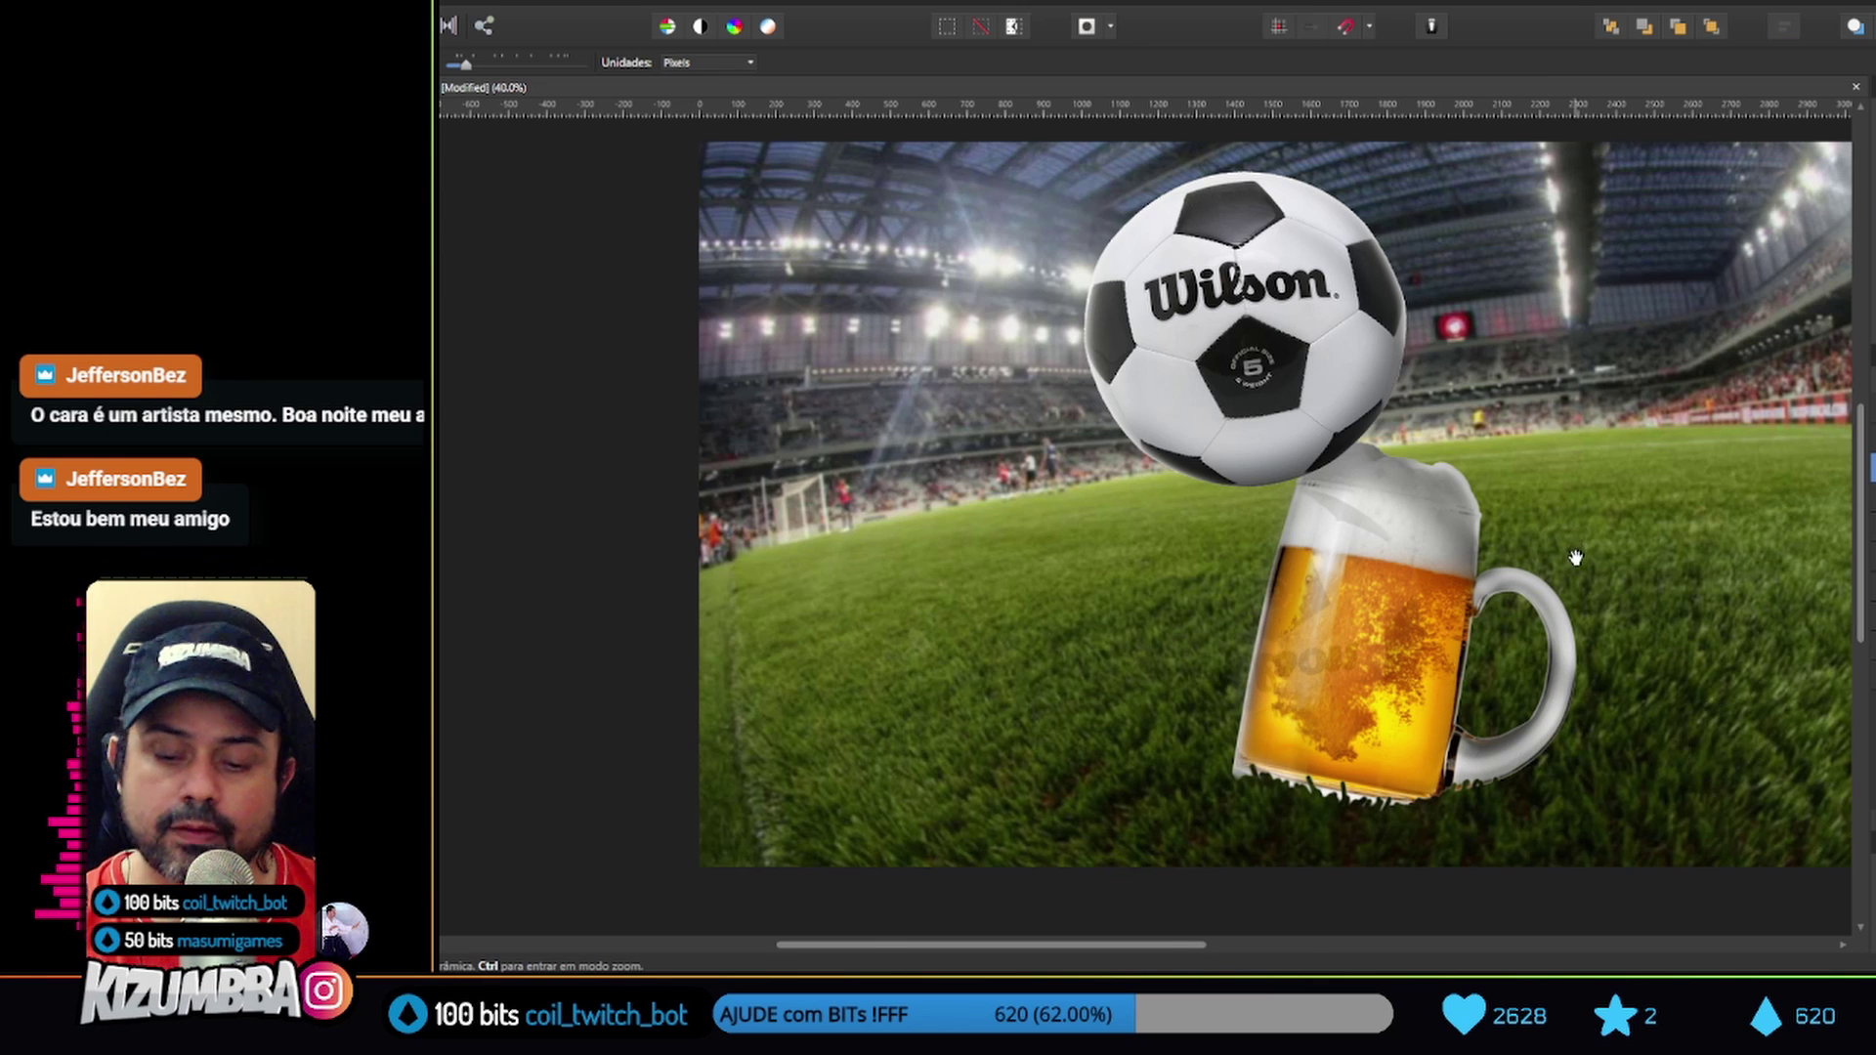
key("z")
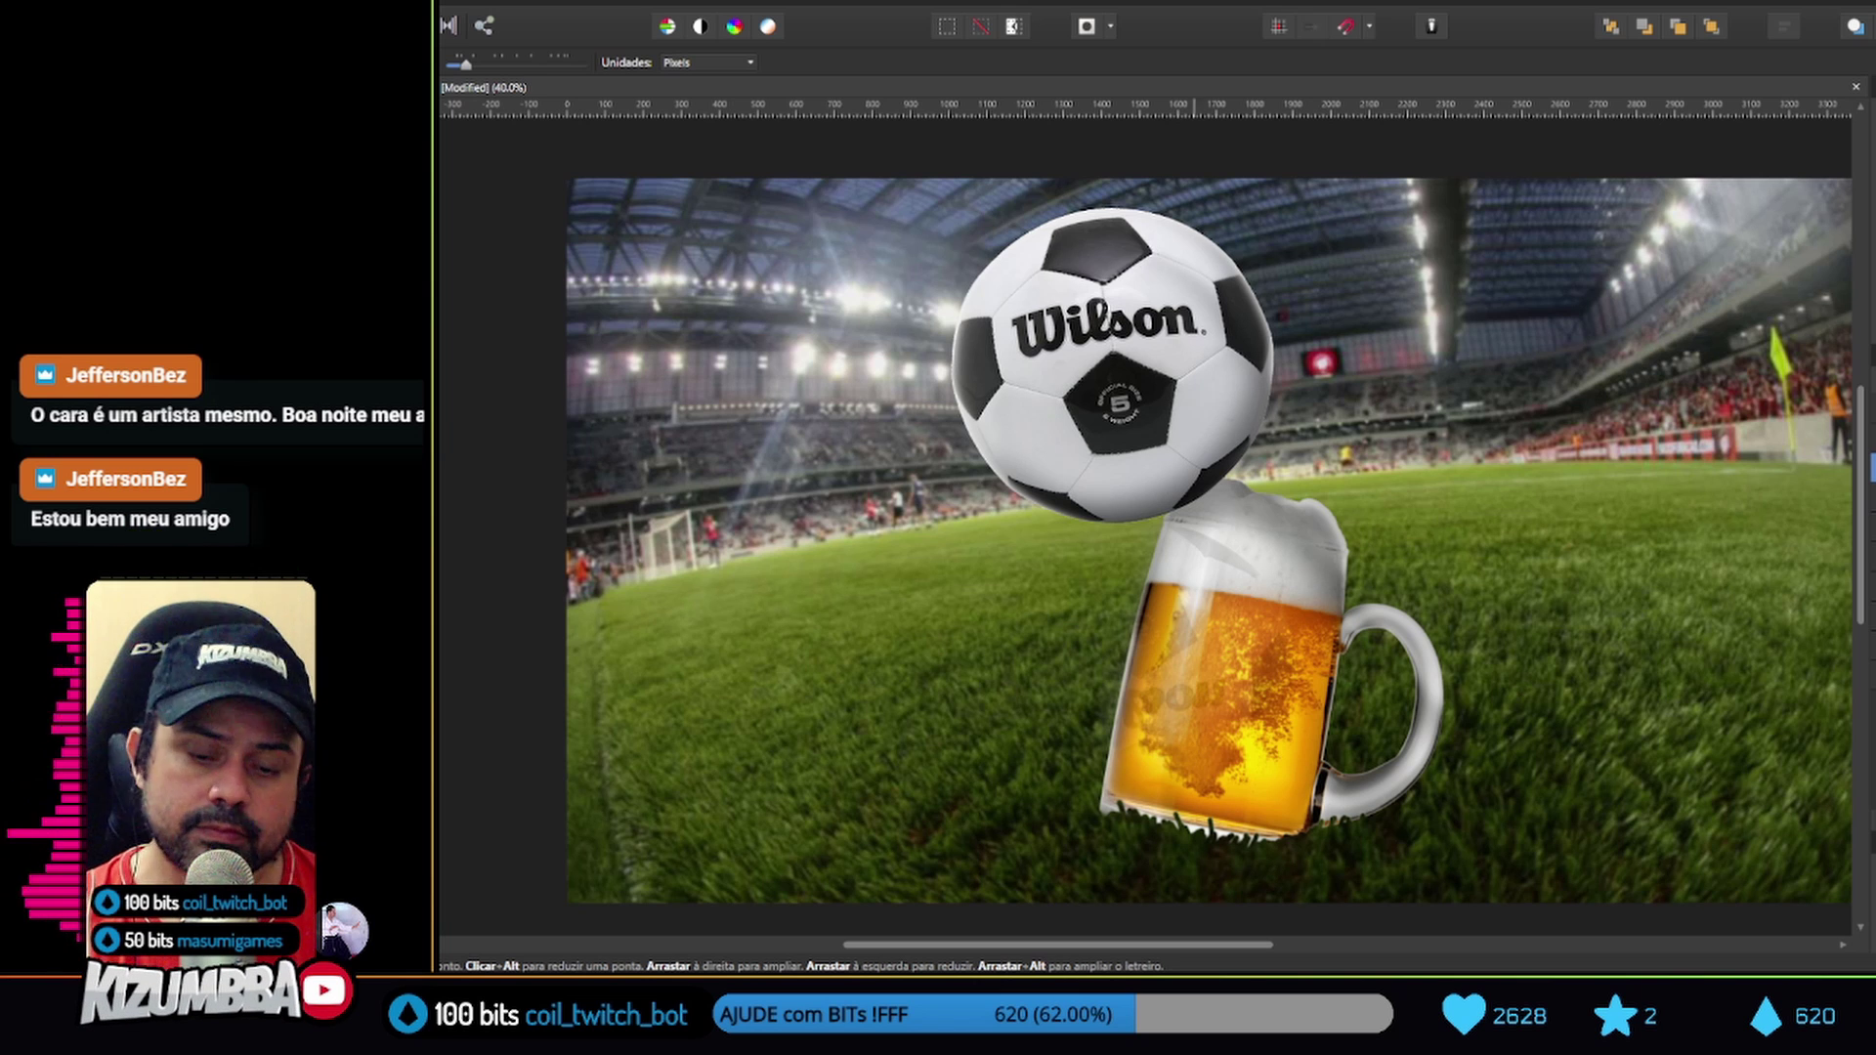
With the Clone Brush, sample clean black panel and clone over the WEIGHT lettering
scroll(1120, 414, "up", 5)
key("o")
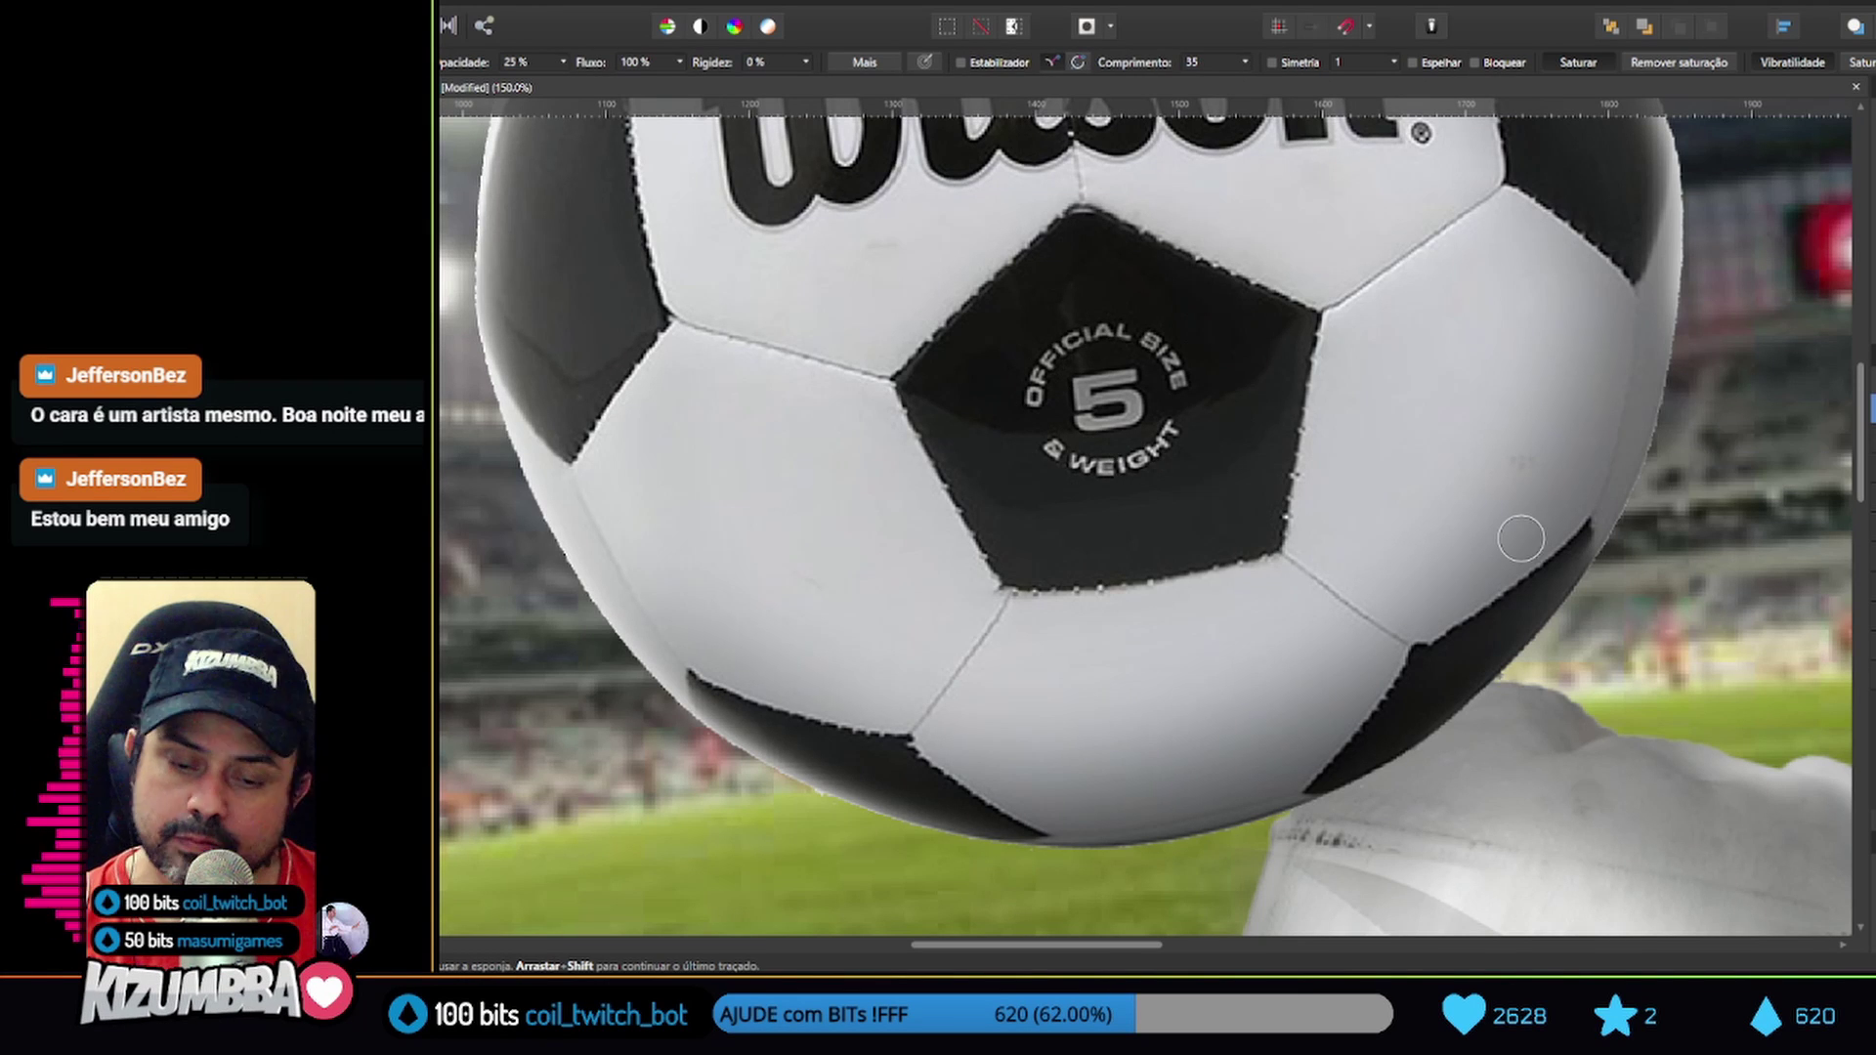
left_click(499, 256)
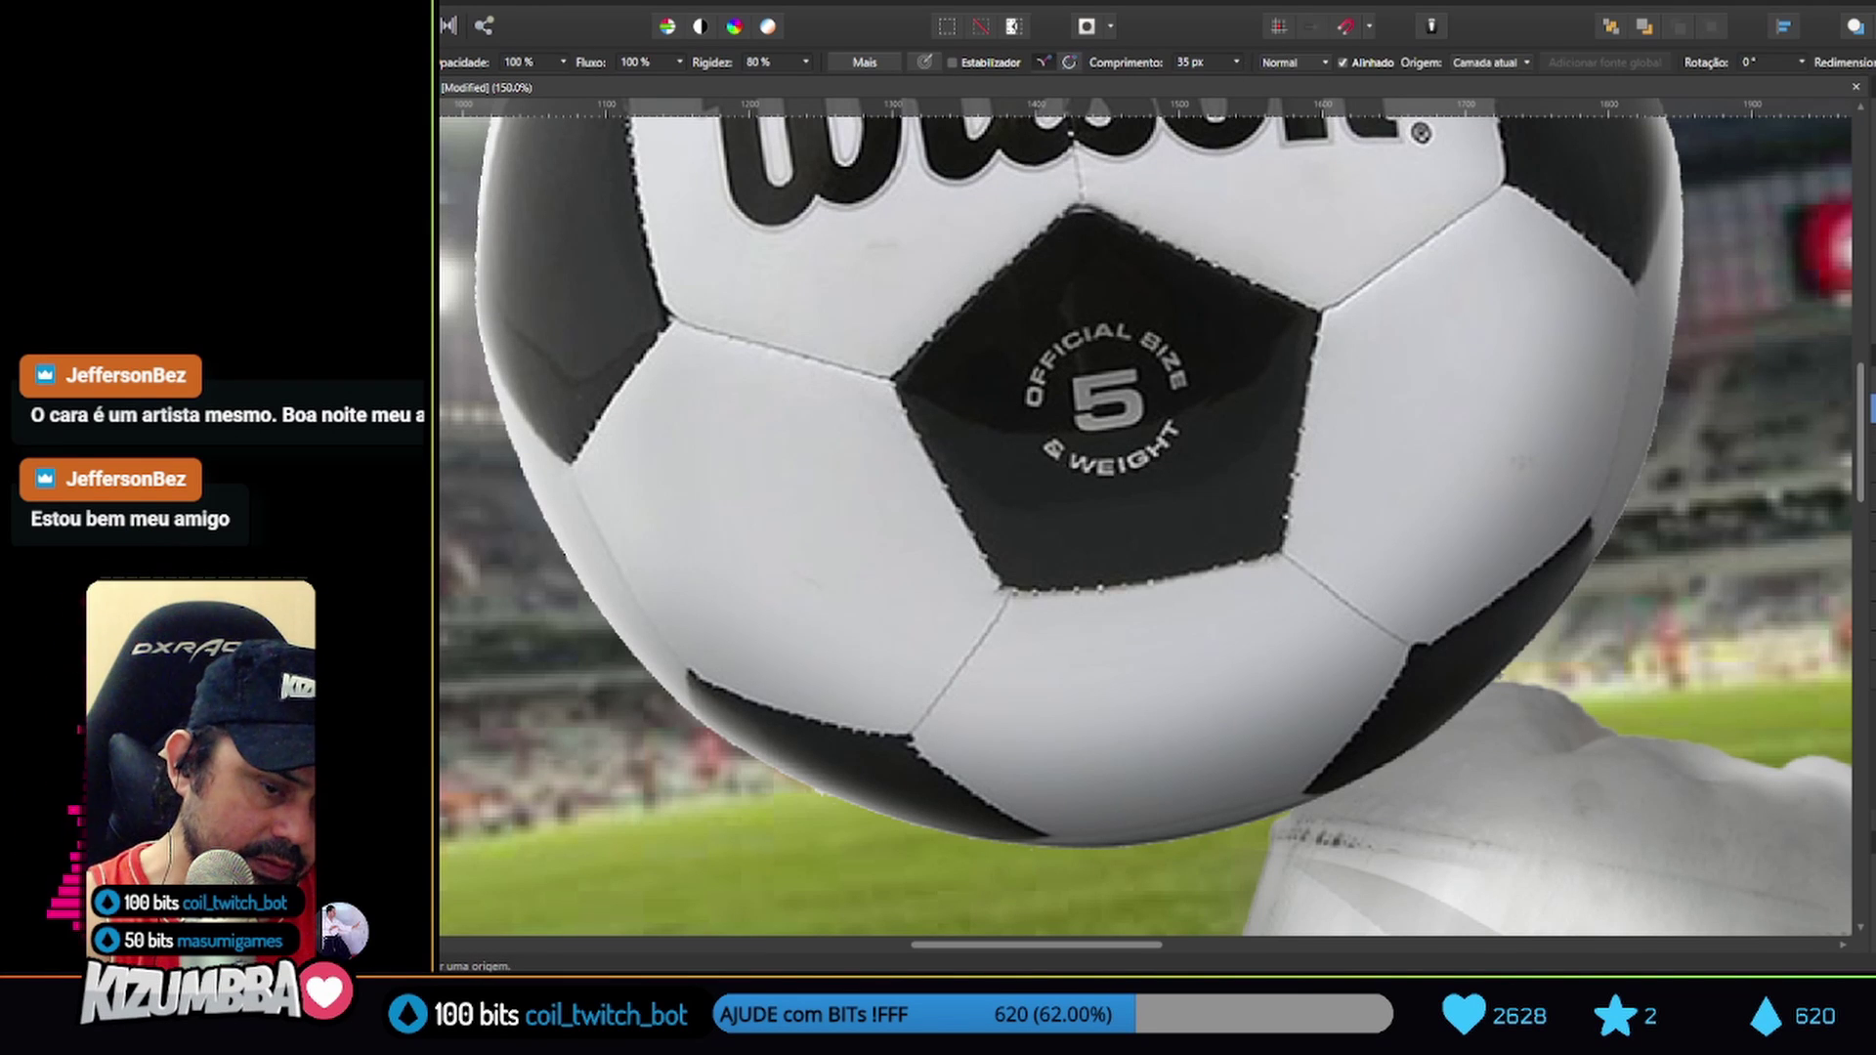
left_click(1168, 443)
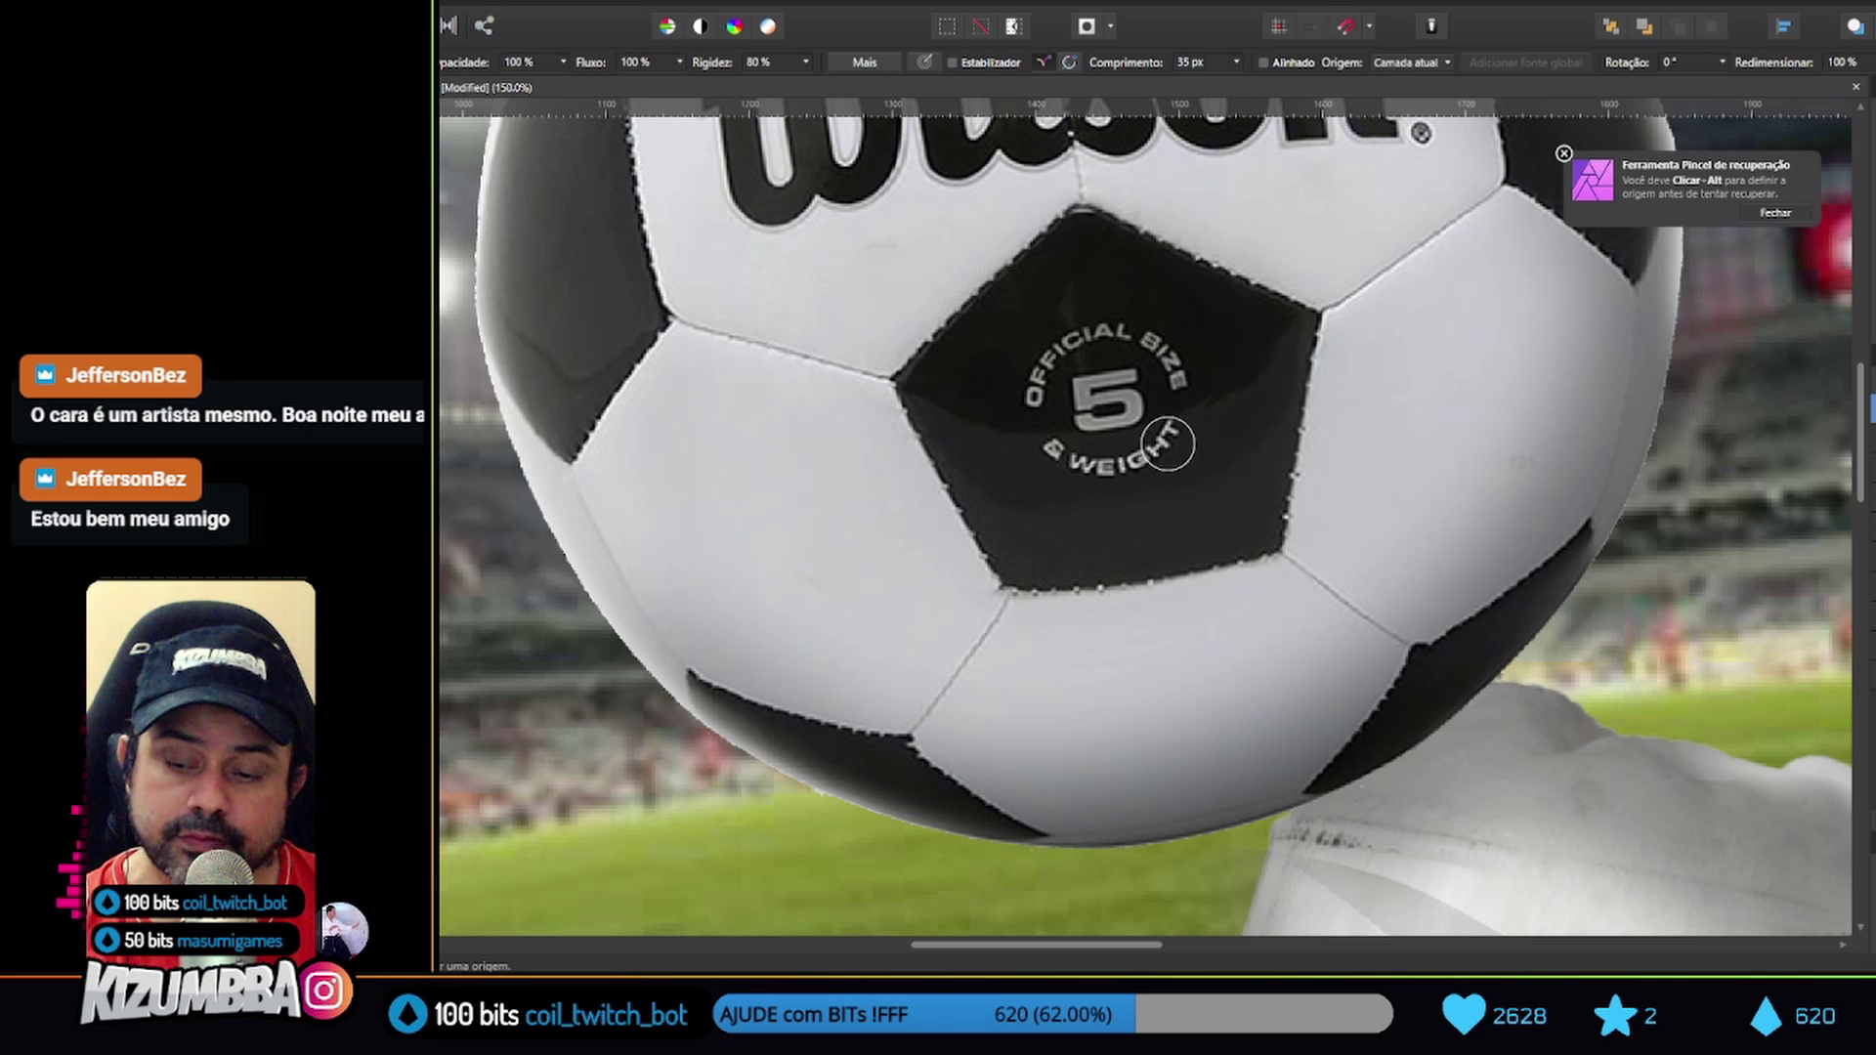
left_click(1236, 489, "alt")
left_click_drag(1173, 459, 1114, 467)
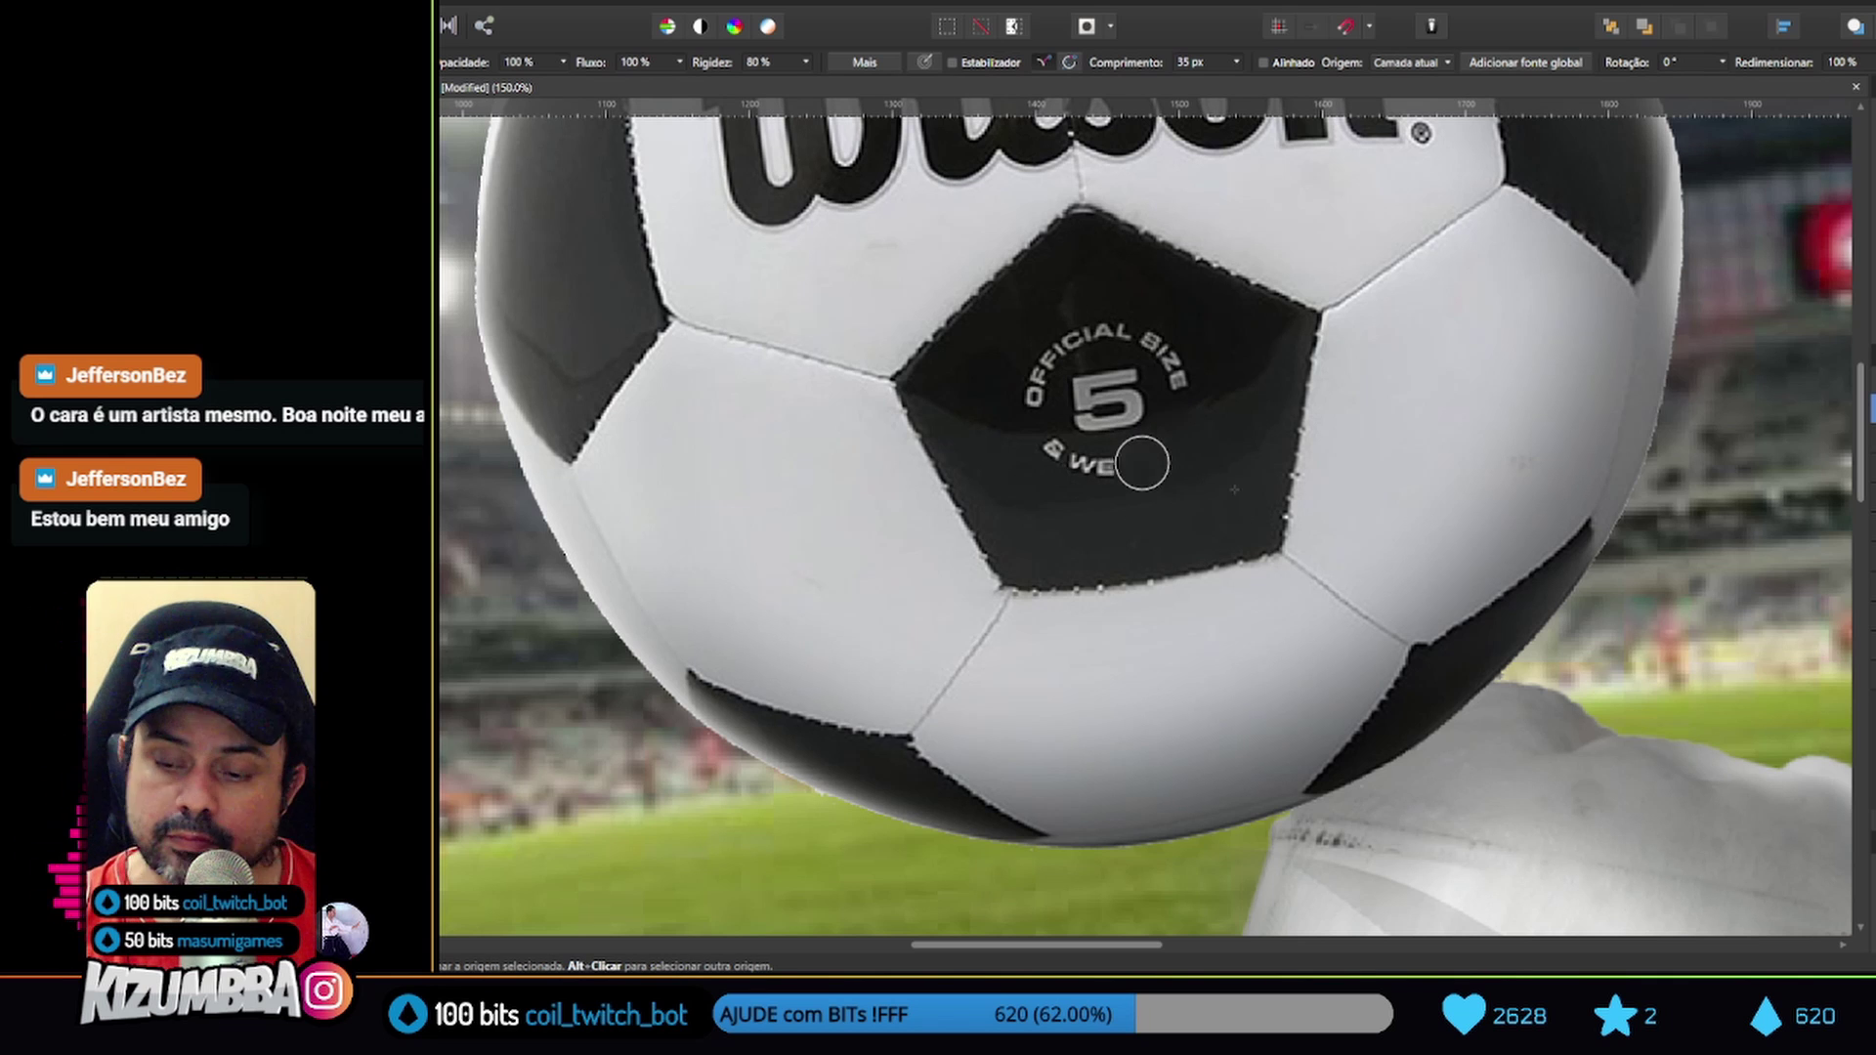
Paint out the 5 and a light artifact on the black pentagon, then zoom back out
key("ctrl+z")
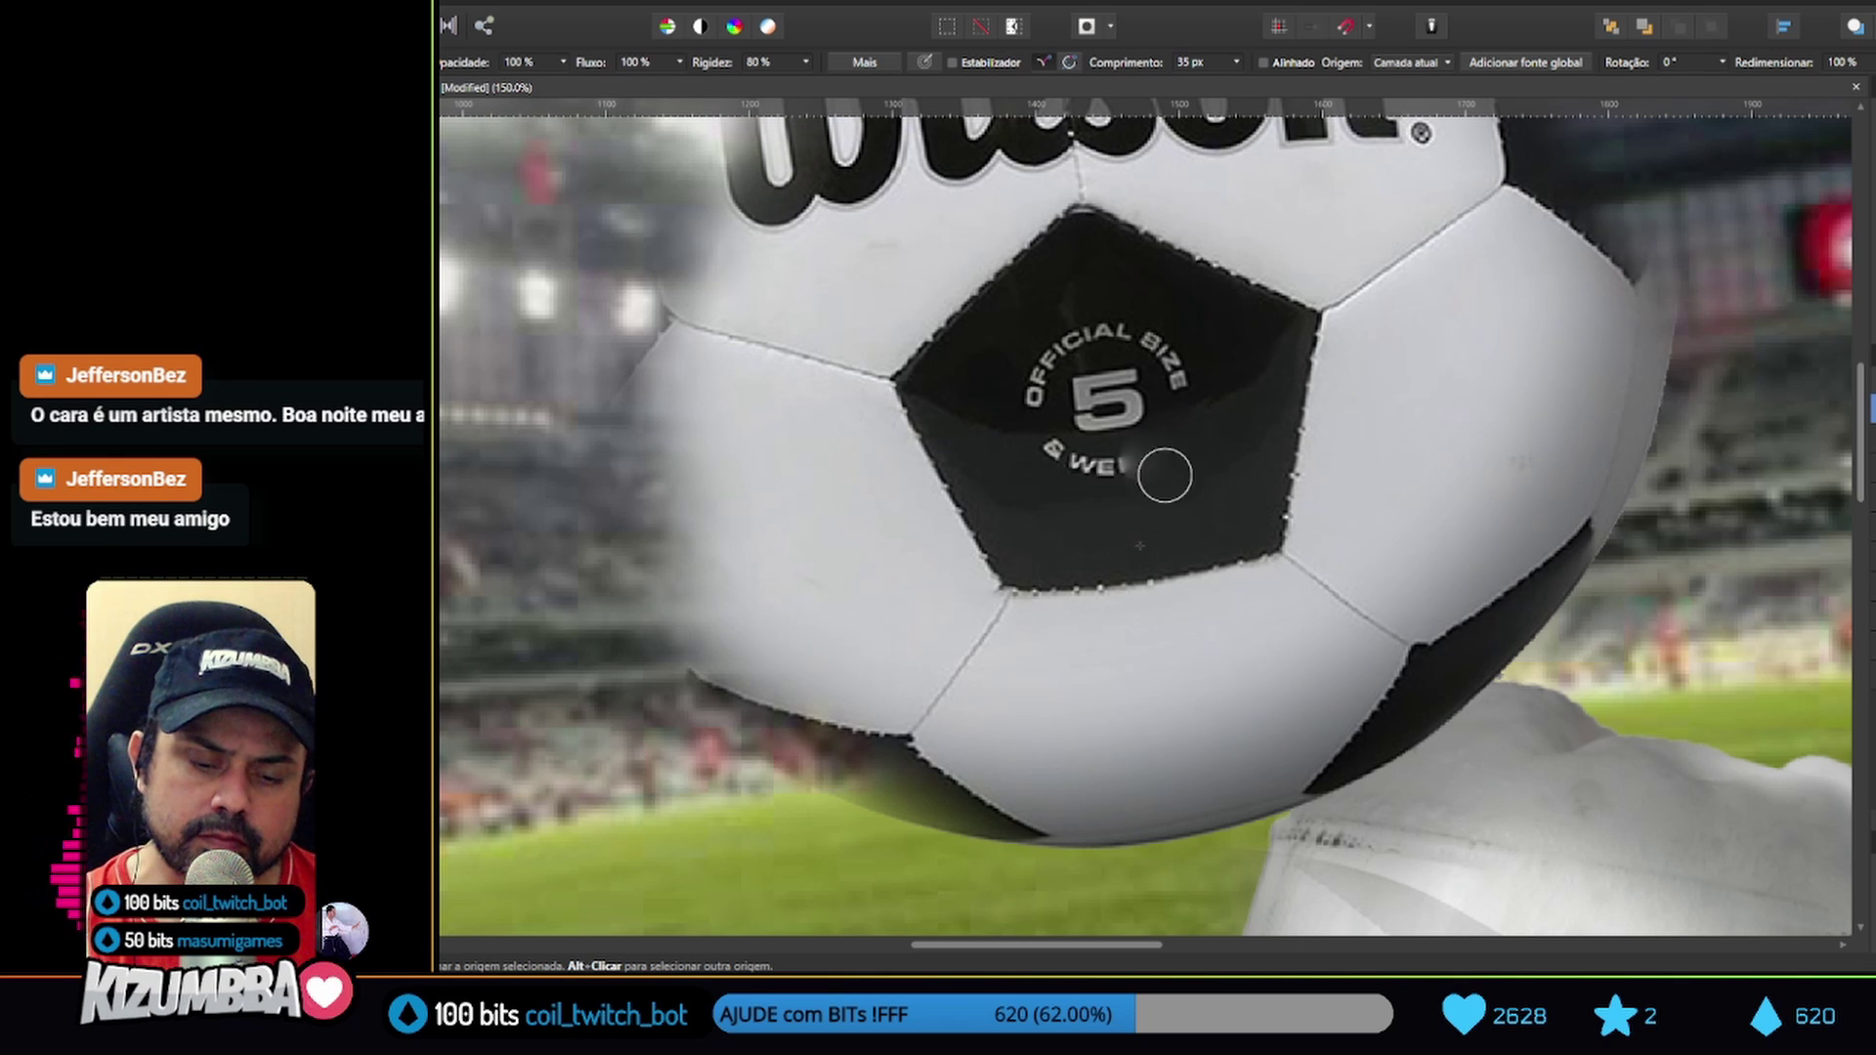
key("ctrl+shift+z")
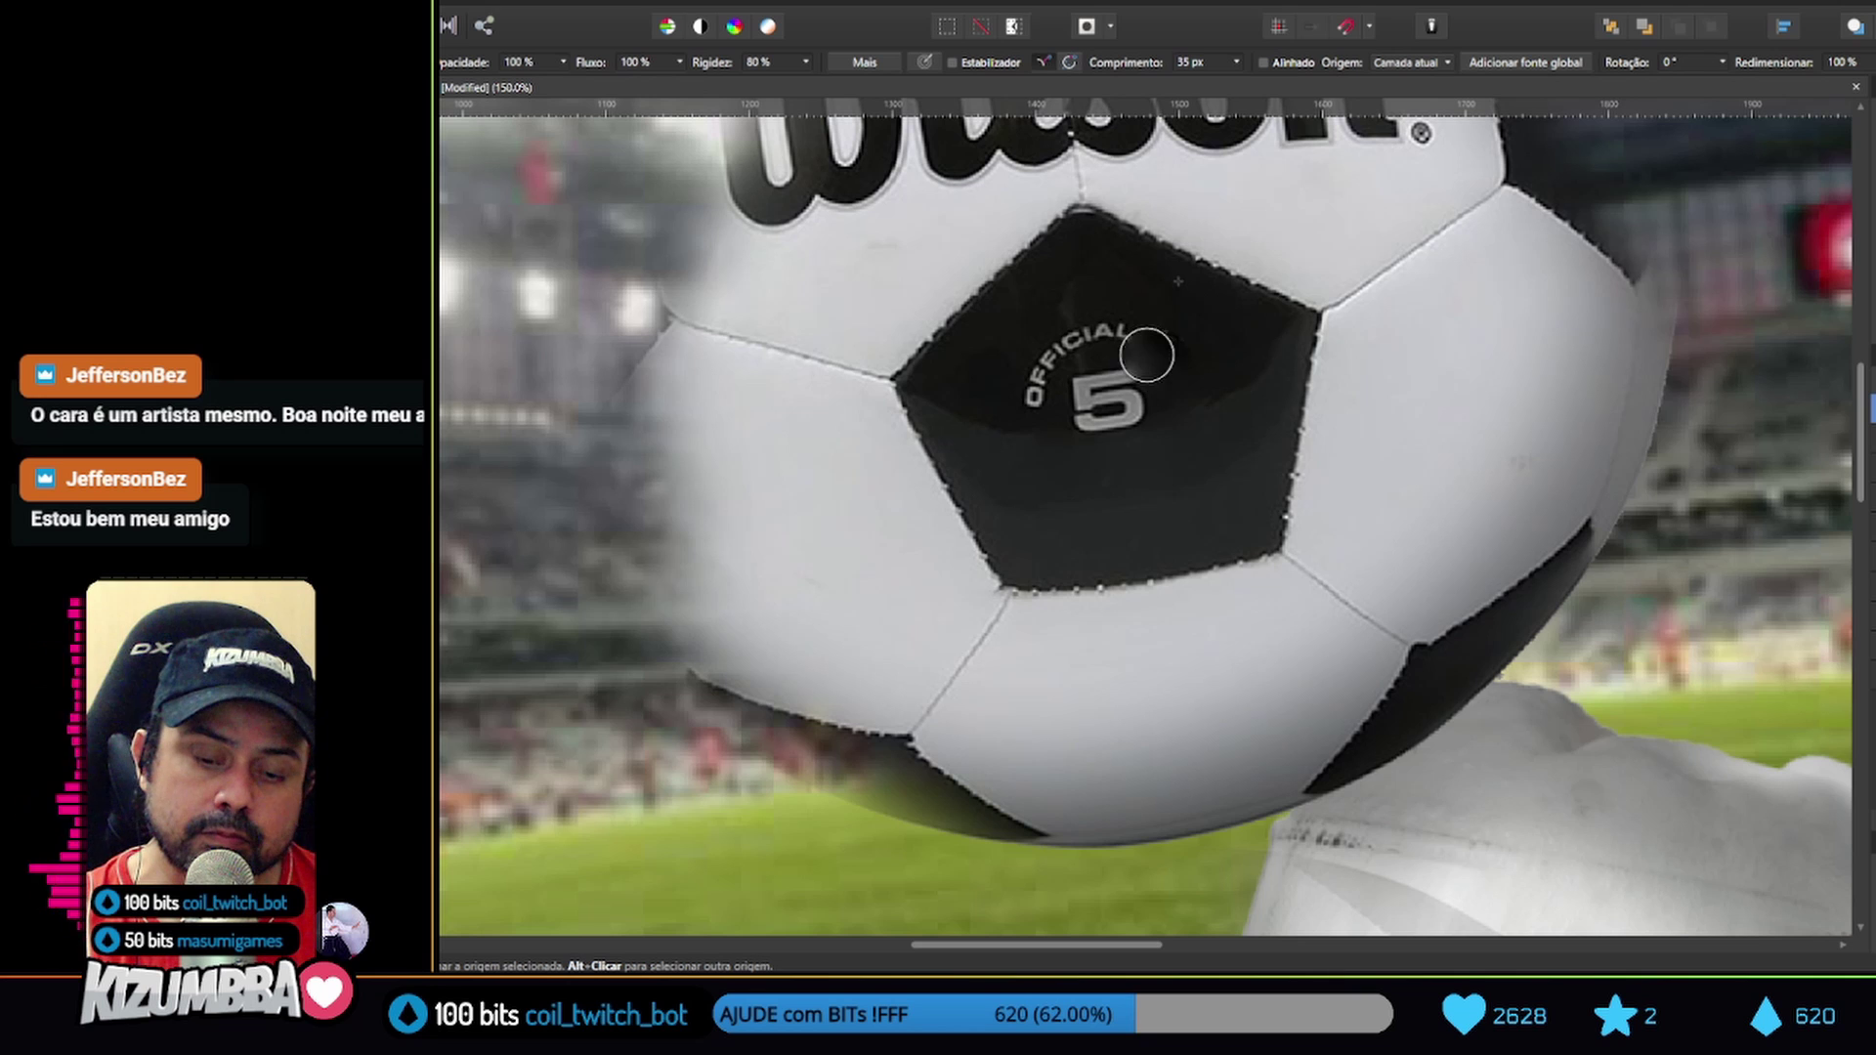
left_click_drag(1085, 396, 1127, 391)
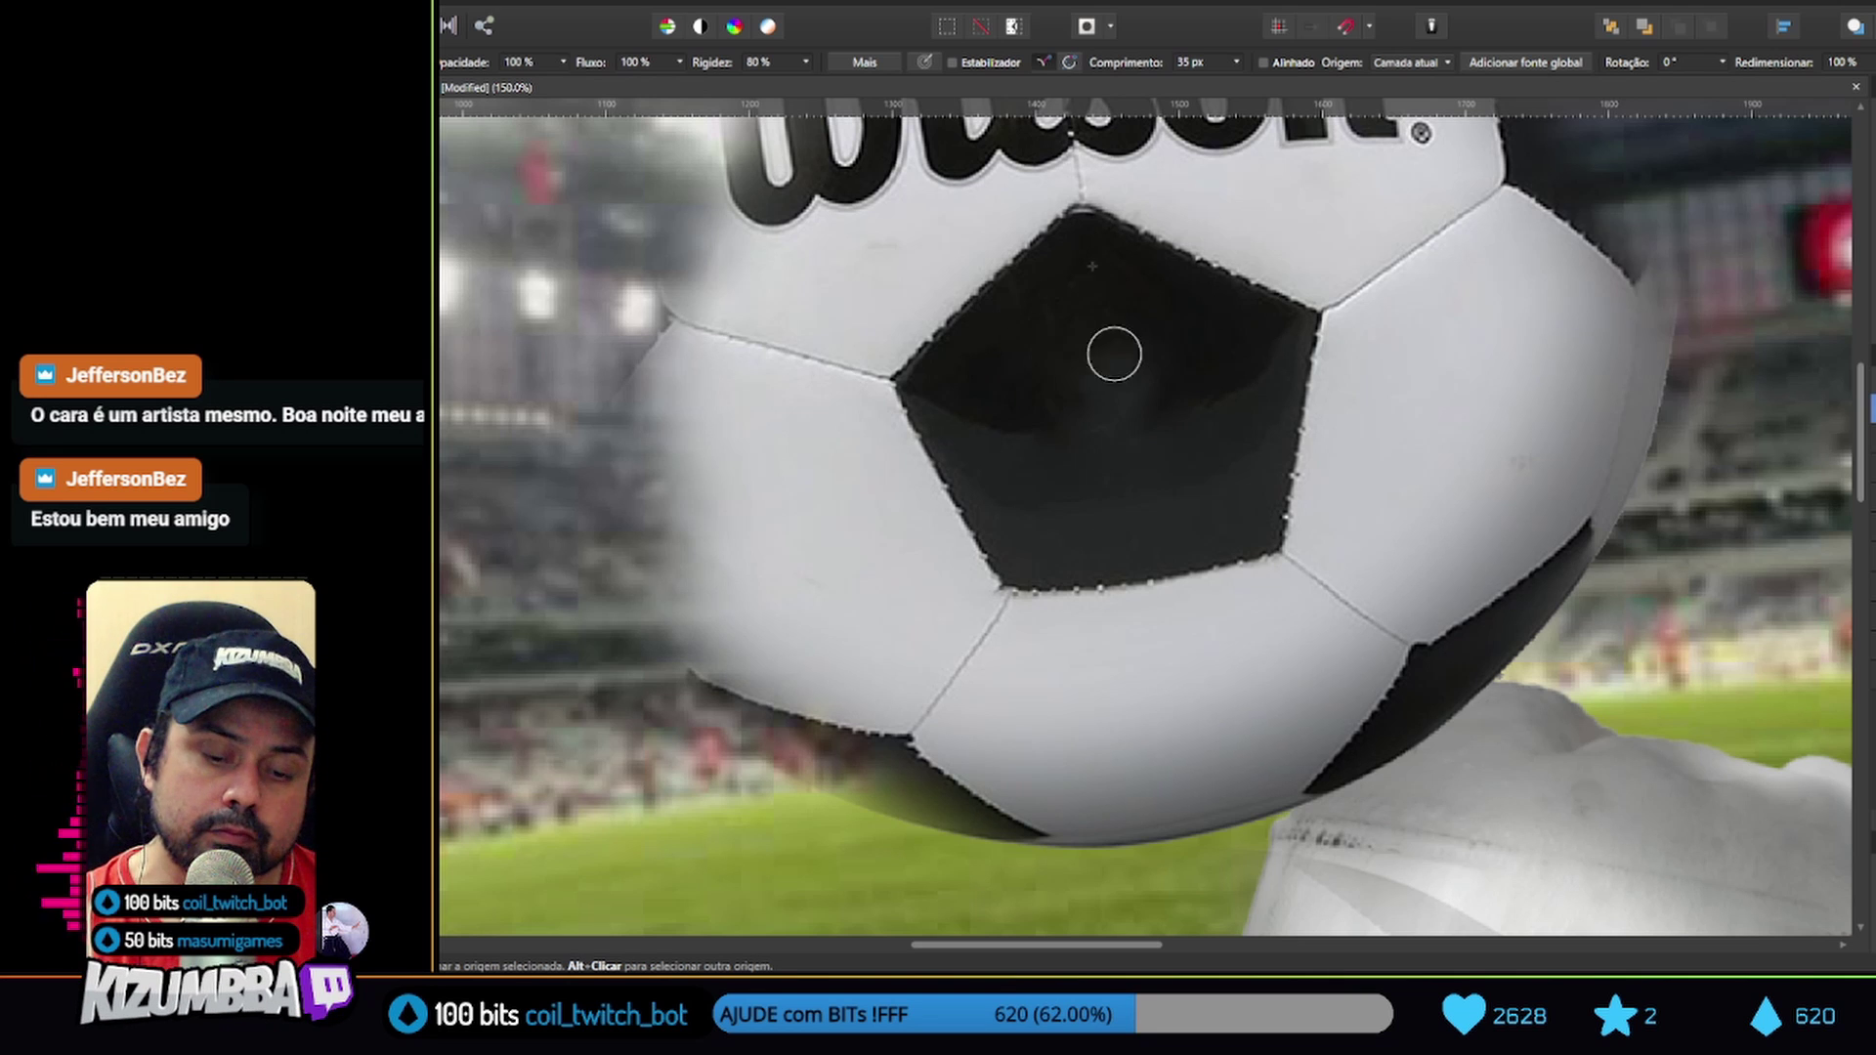
left_click_drag(1109, 429, 1060, 352)
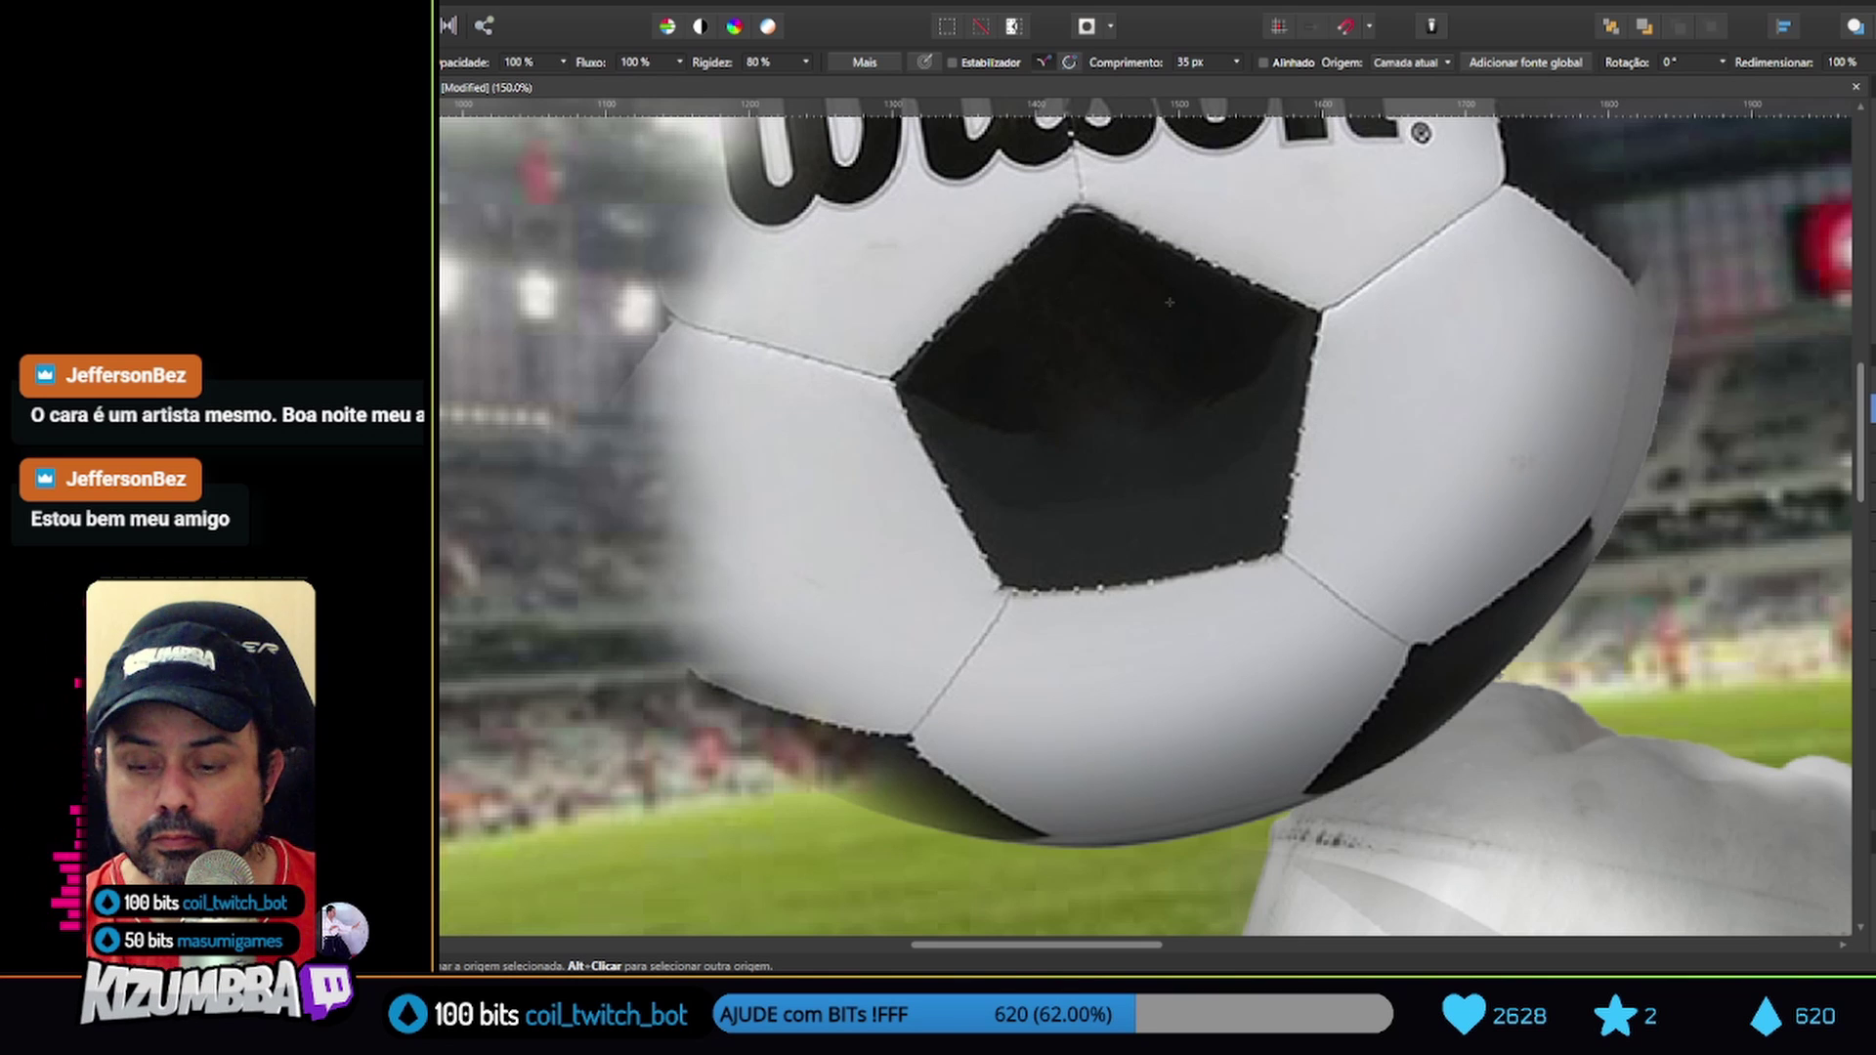
key("z")
scroll(1857, 601, "down", 5)
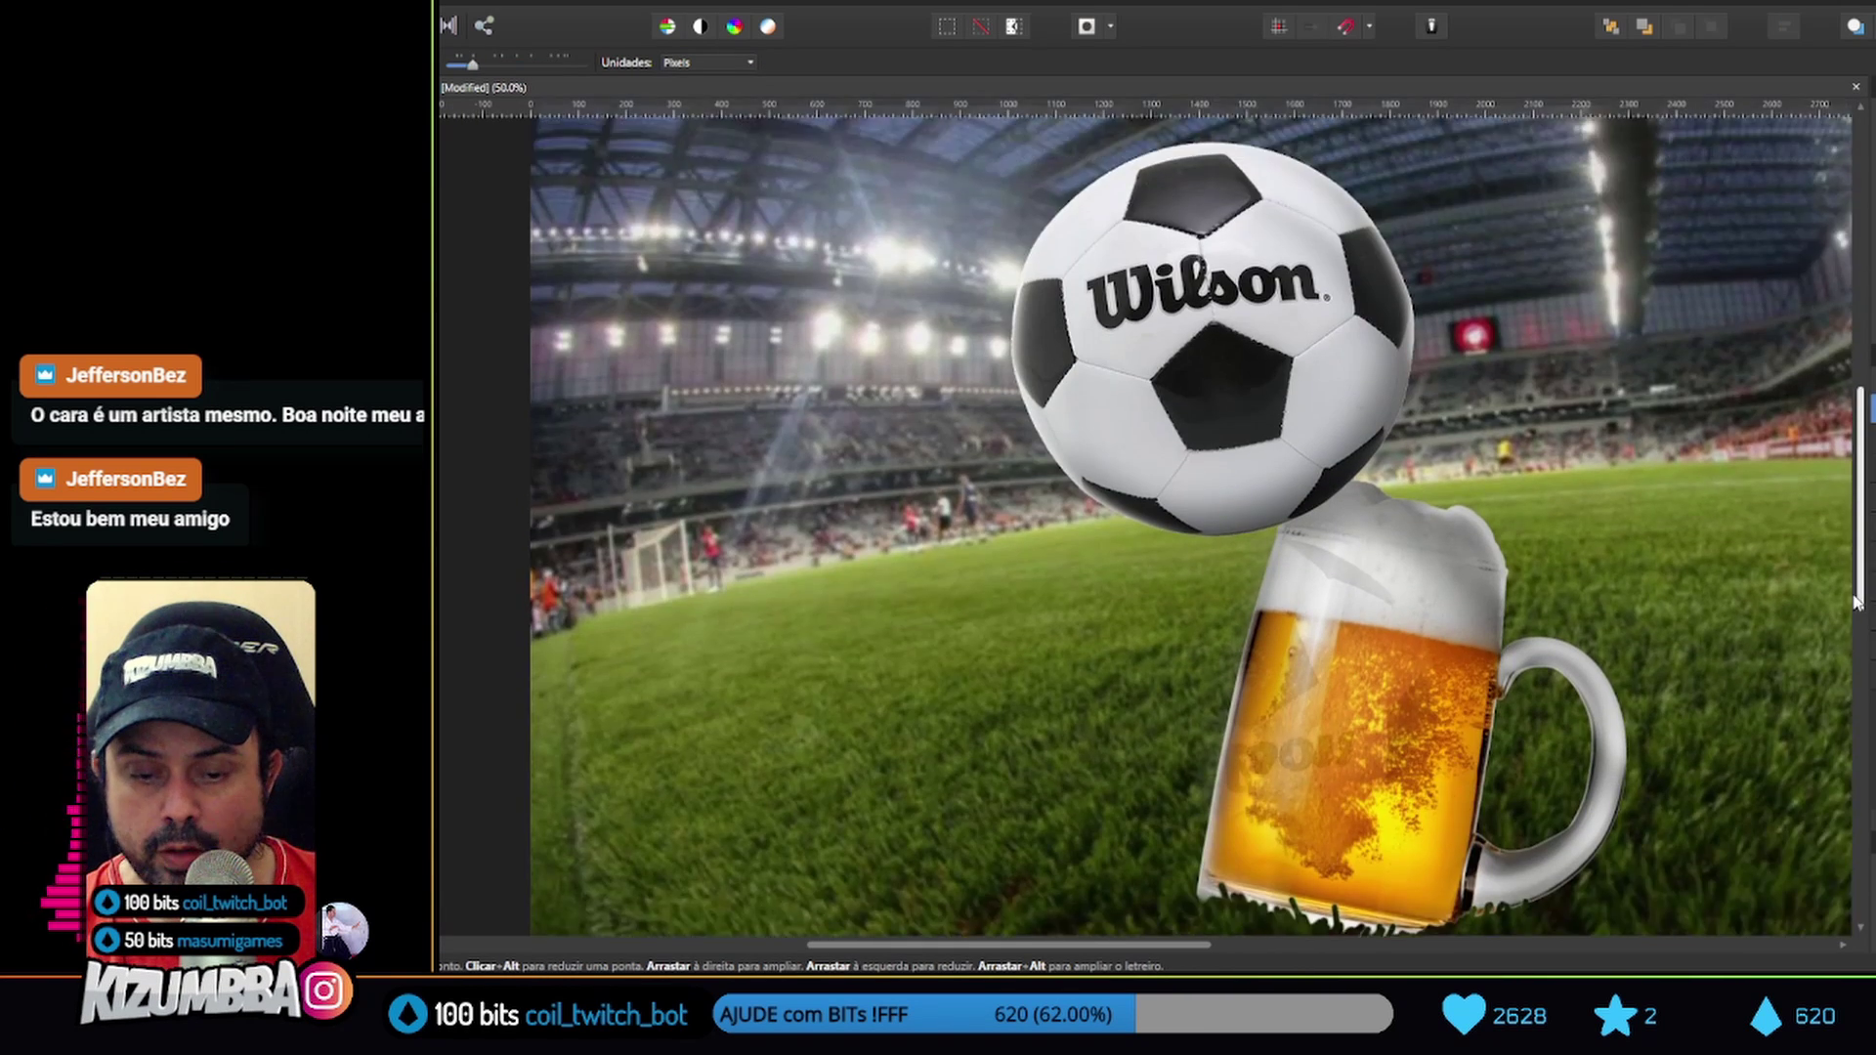
scroll(1857, 601, "down", 2)
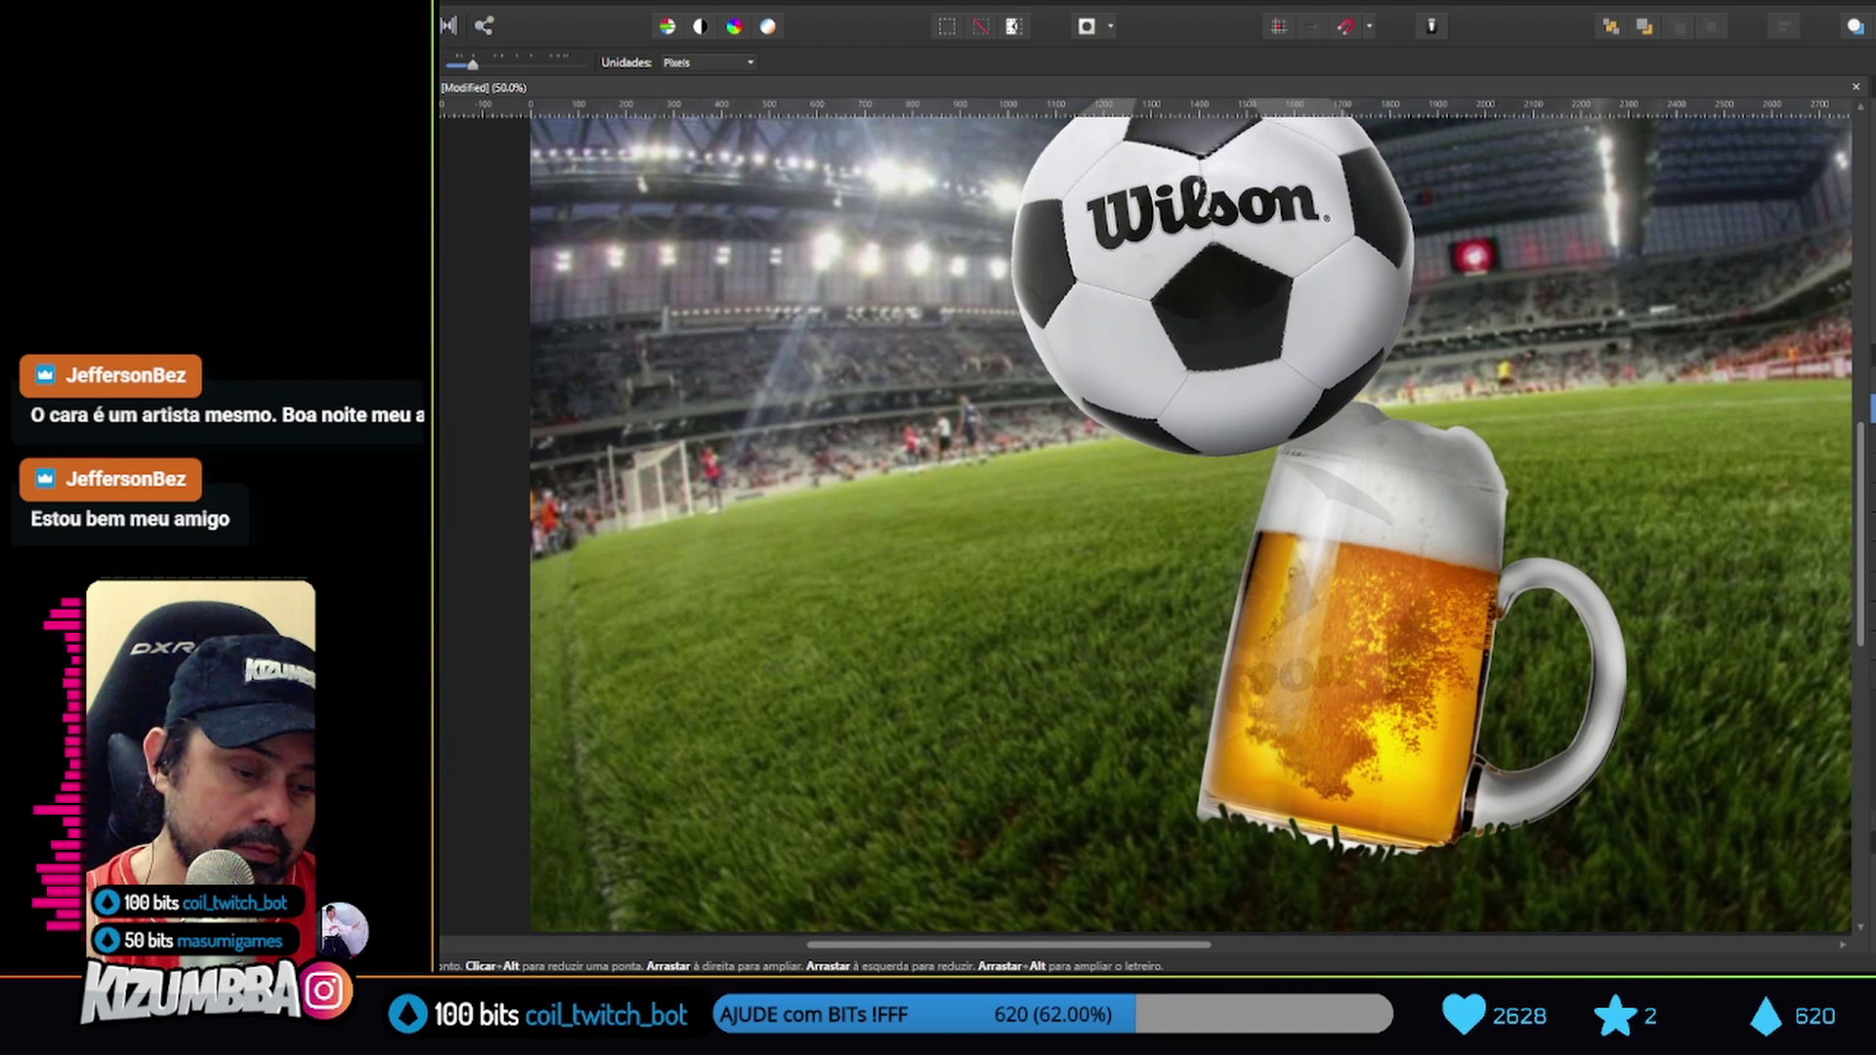
scroll(1283, 709, "down", 1)
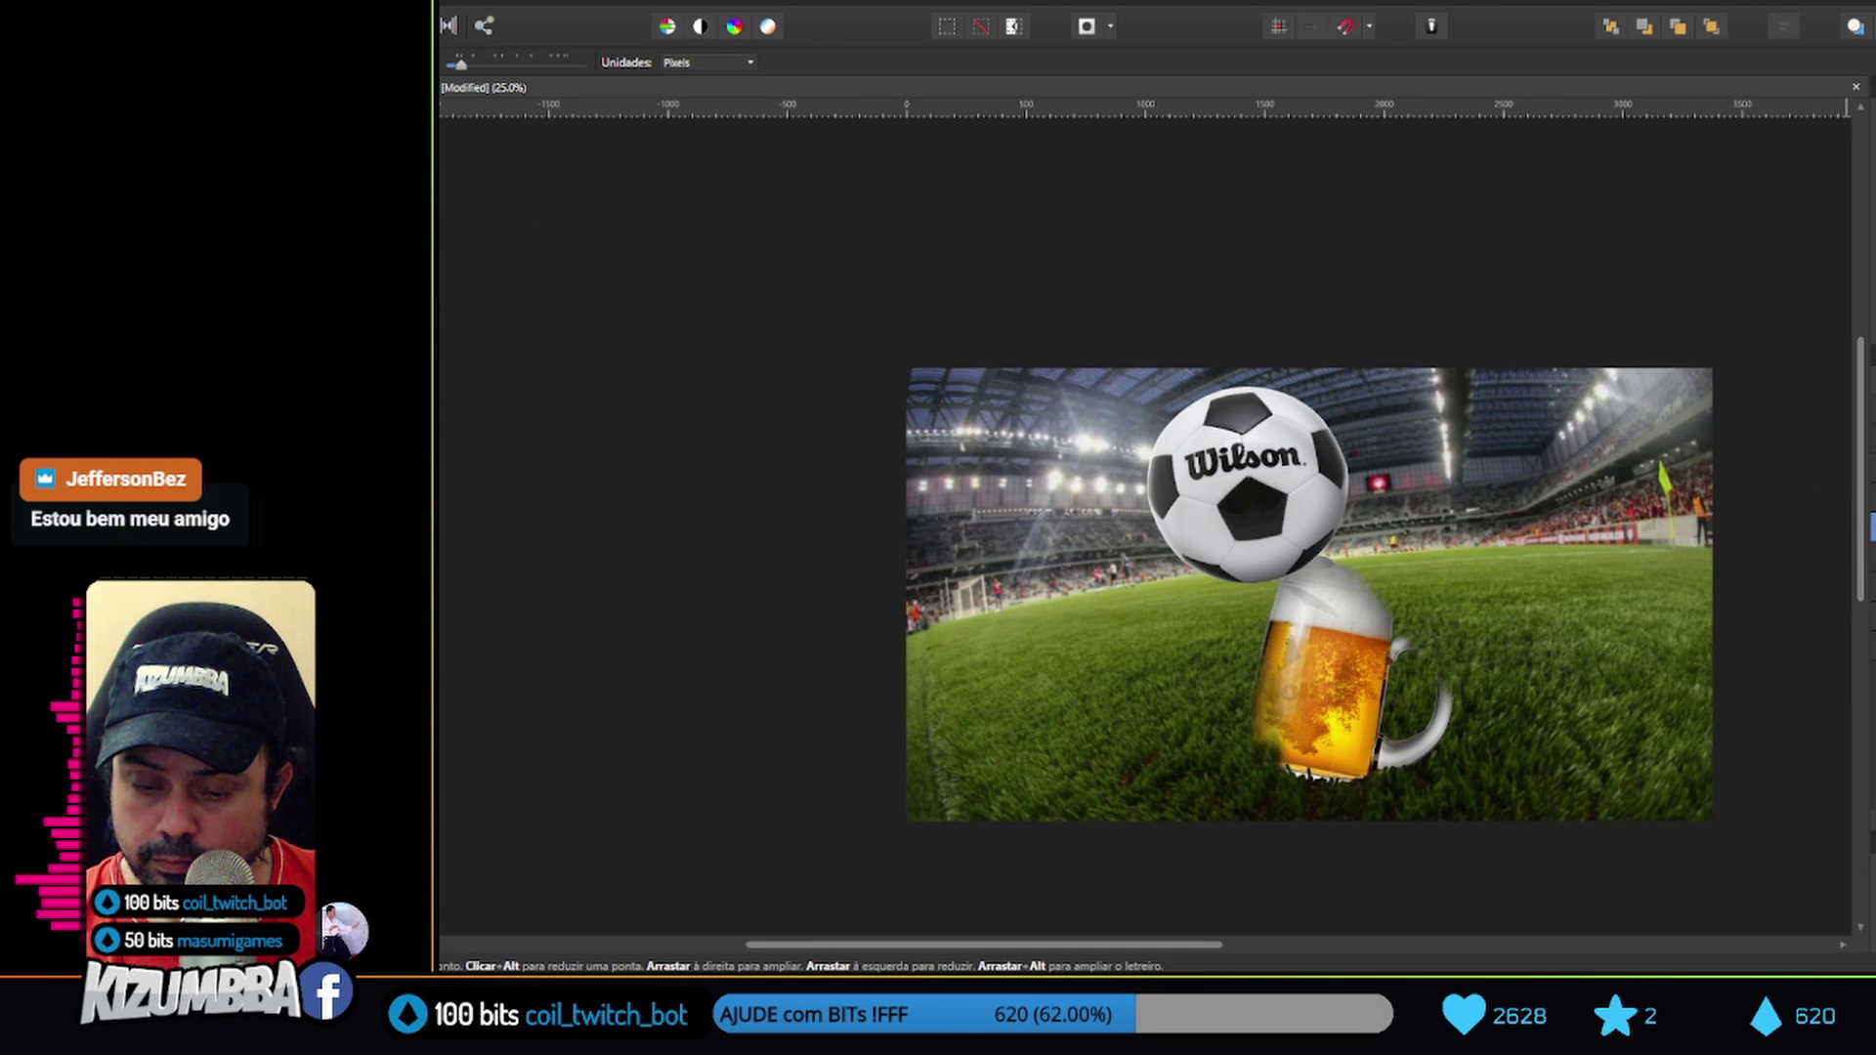
right_click(1857, 230)
key("Escape")
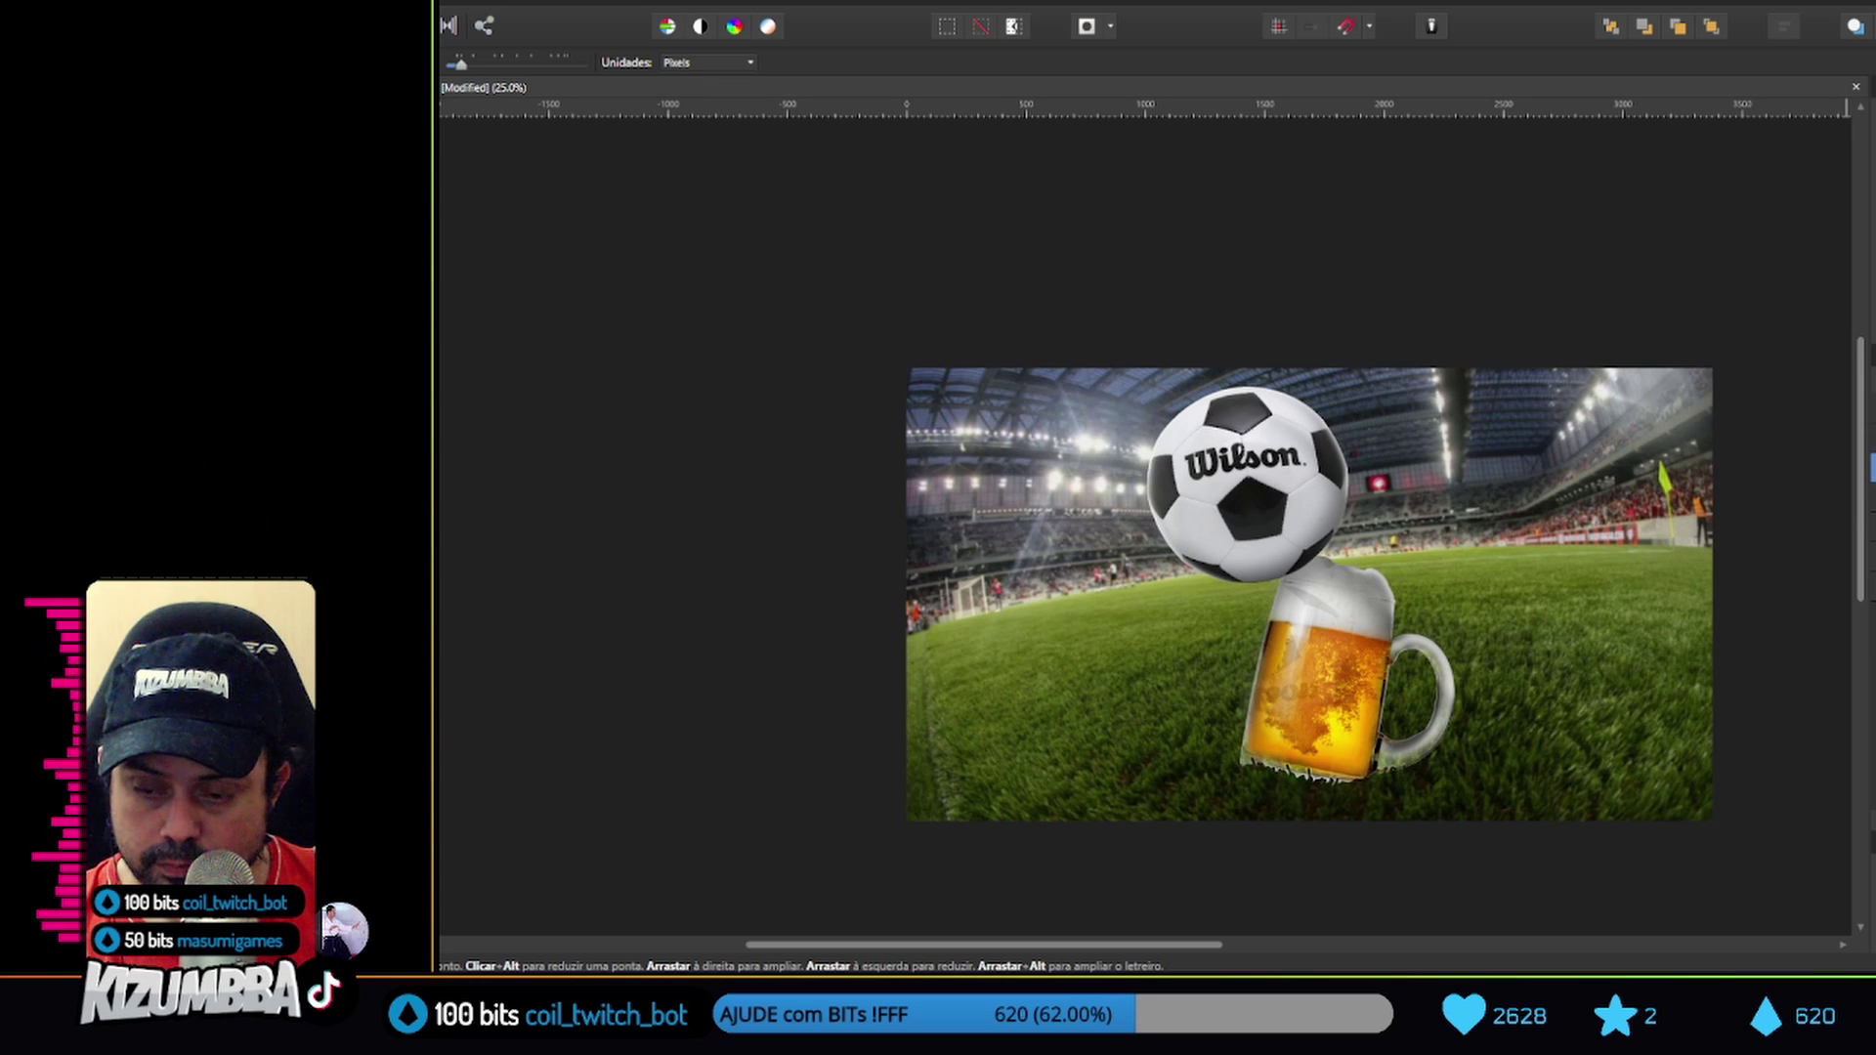
right_click(1857, 483)
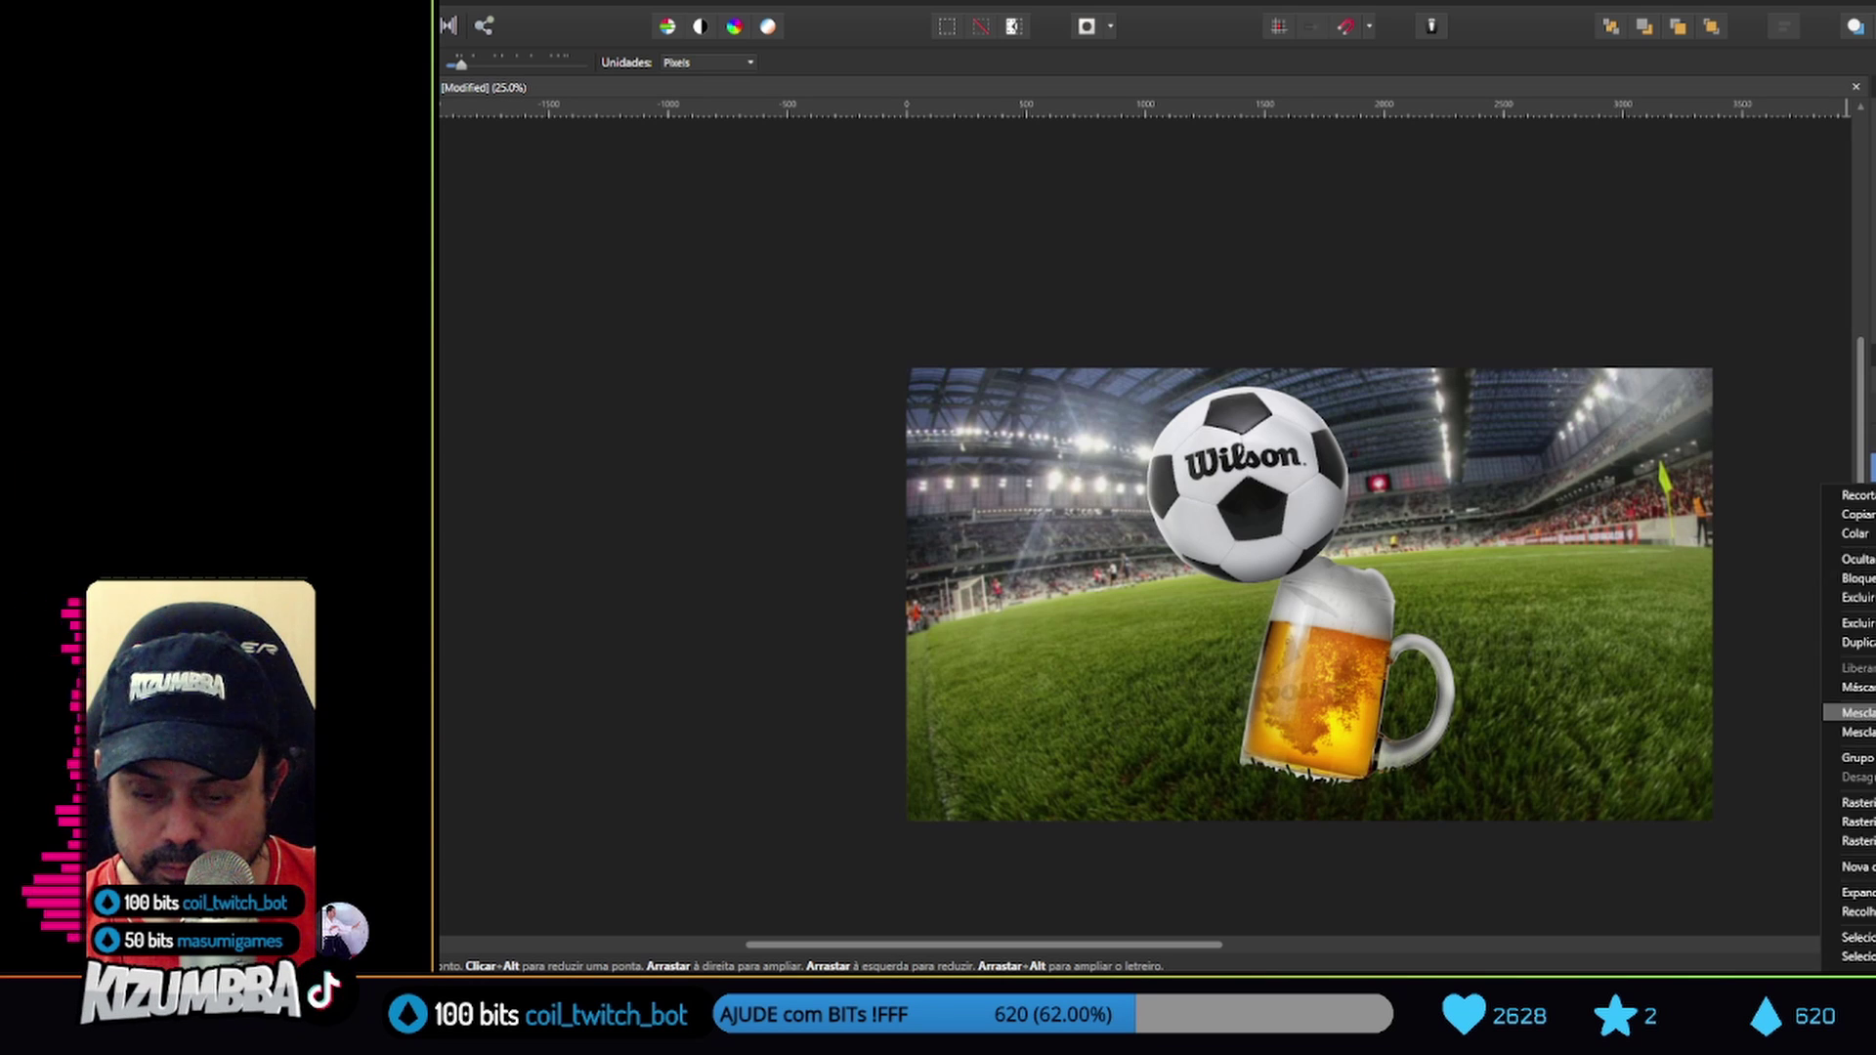
key("Escape")
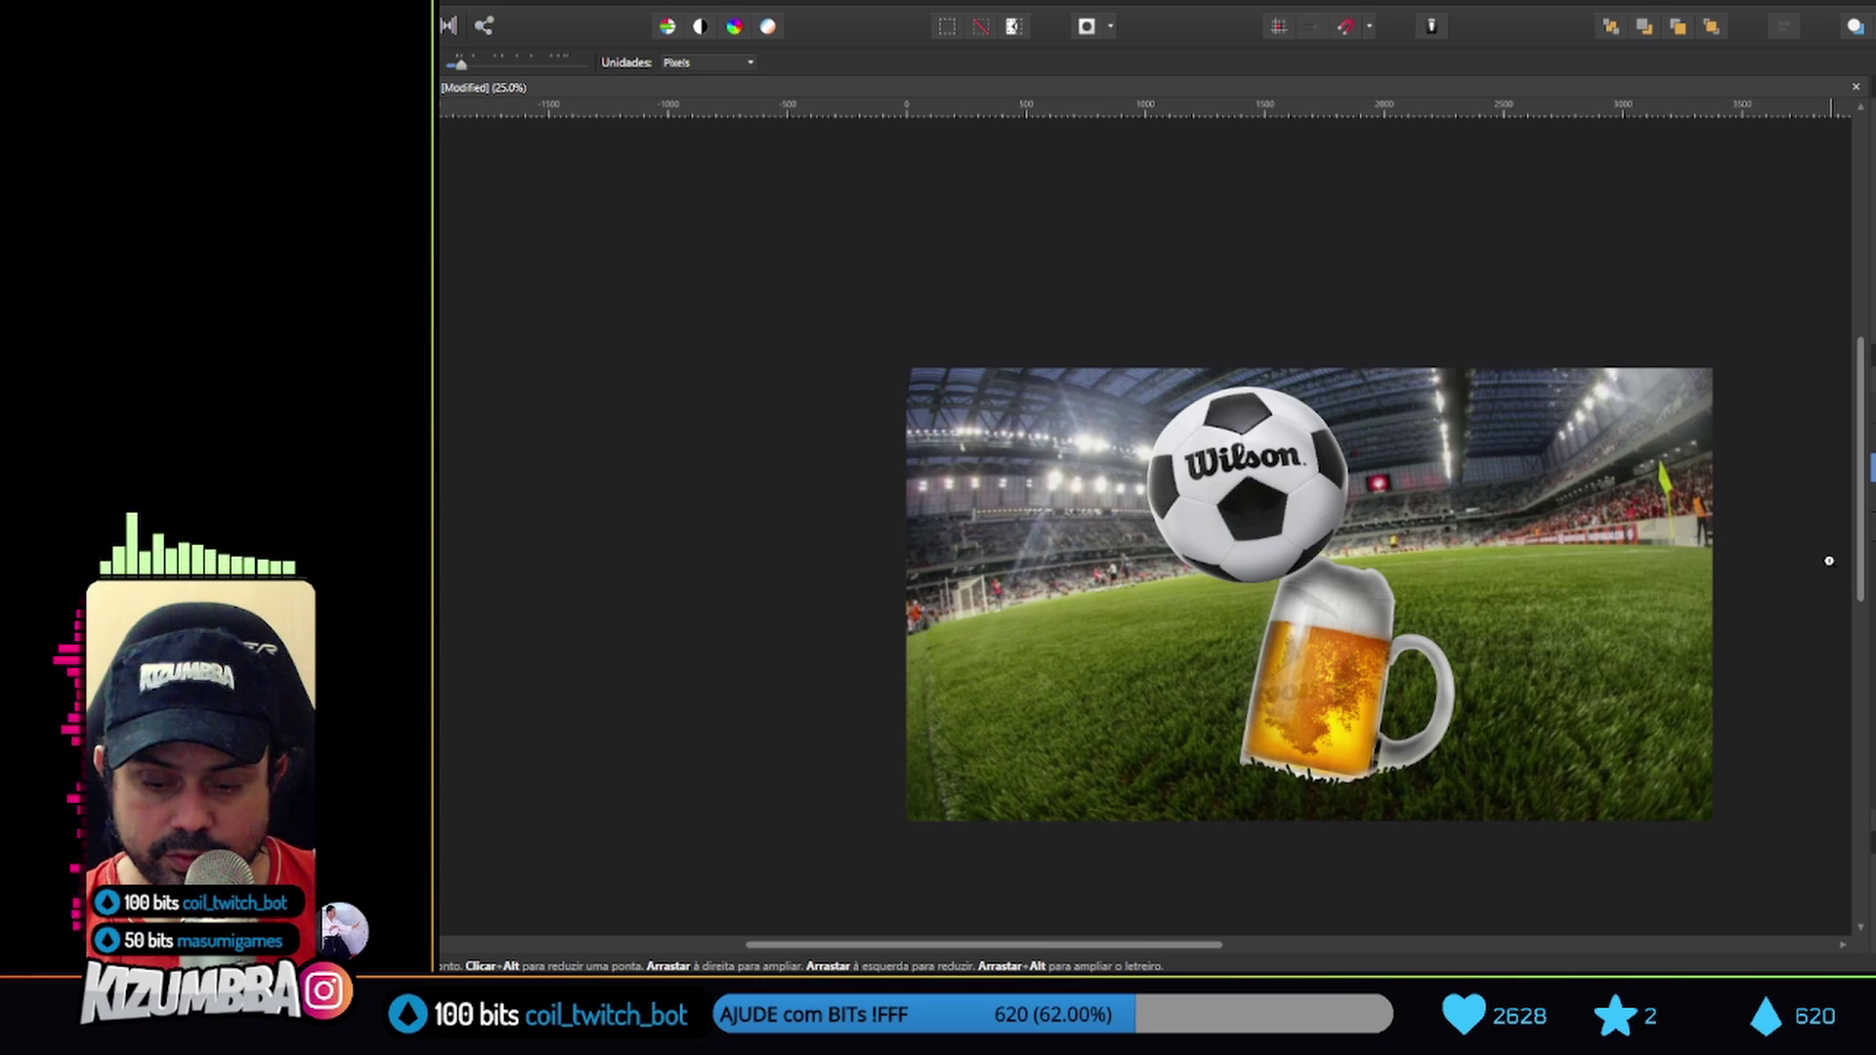
left_click(669, 545)
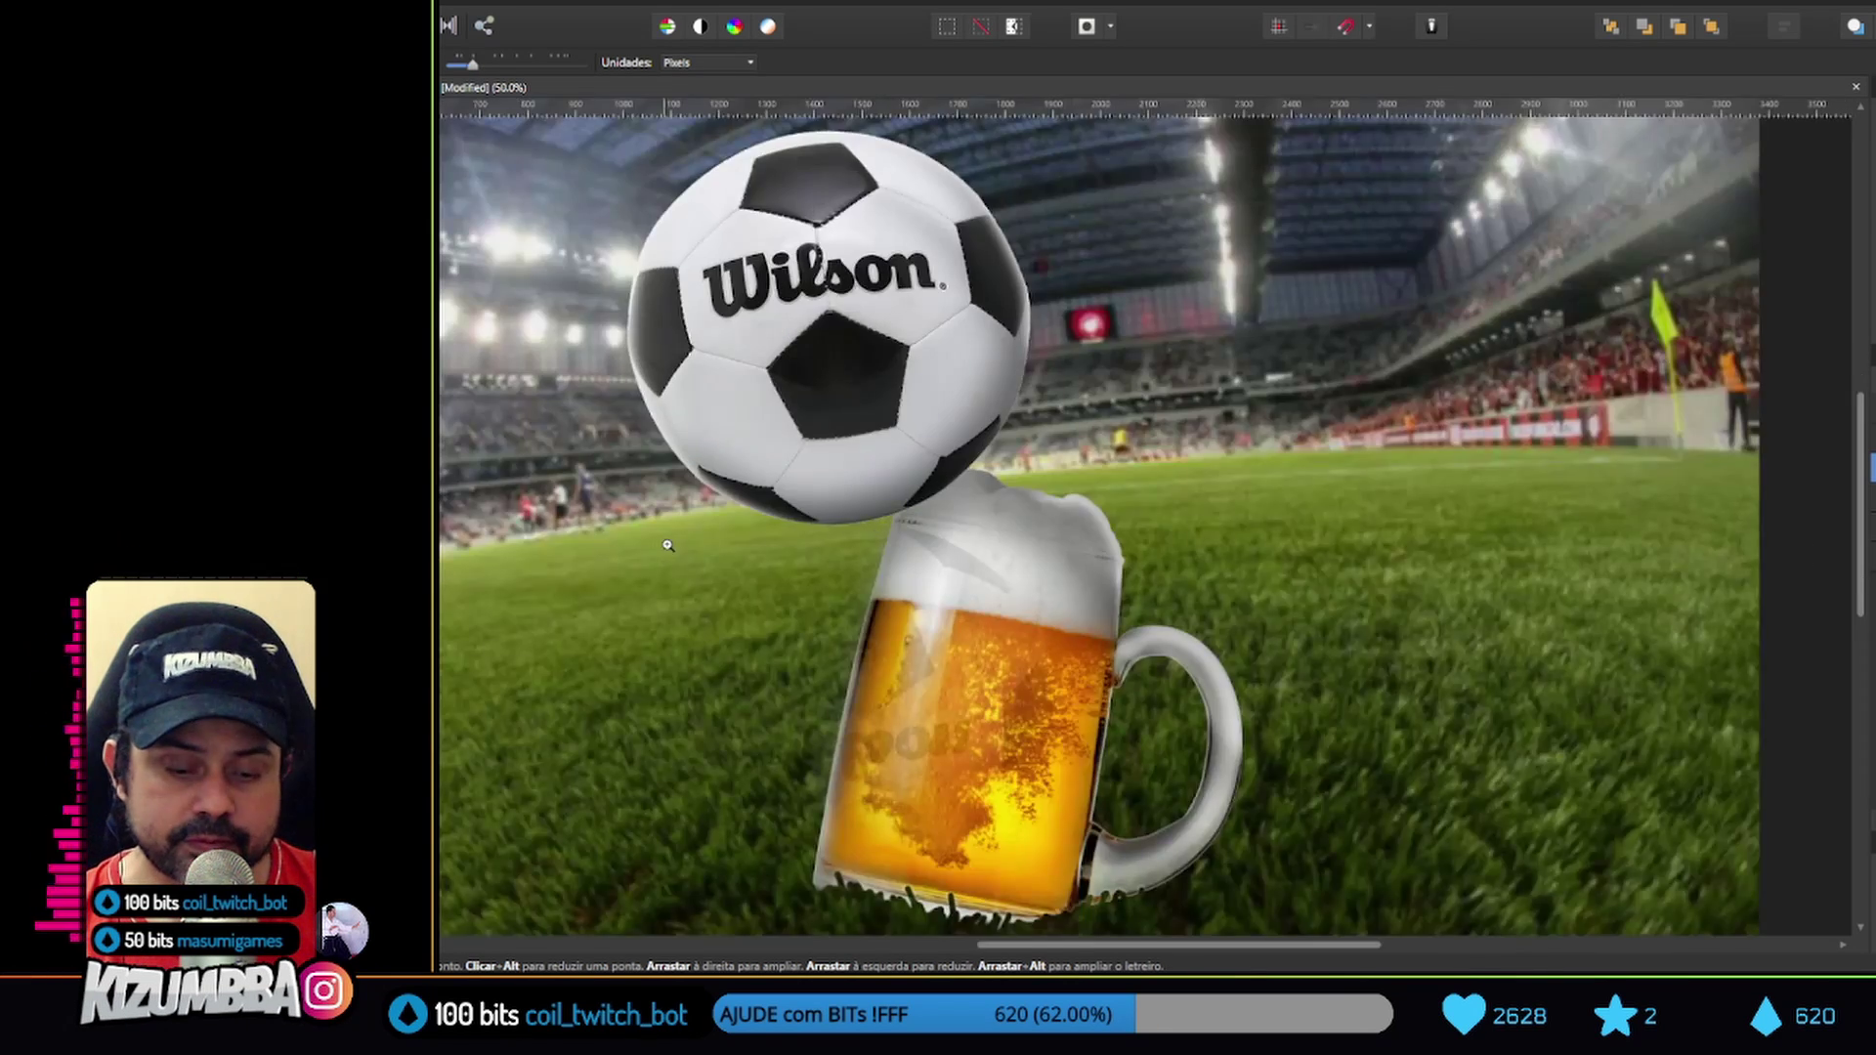
left_click(669, 545, "alt")
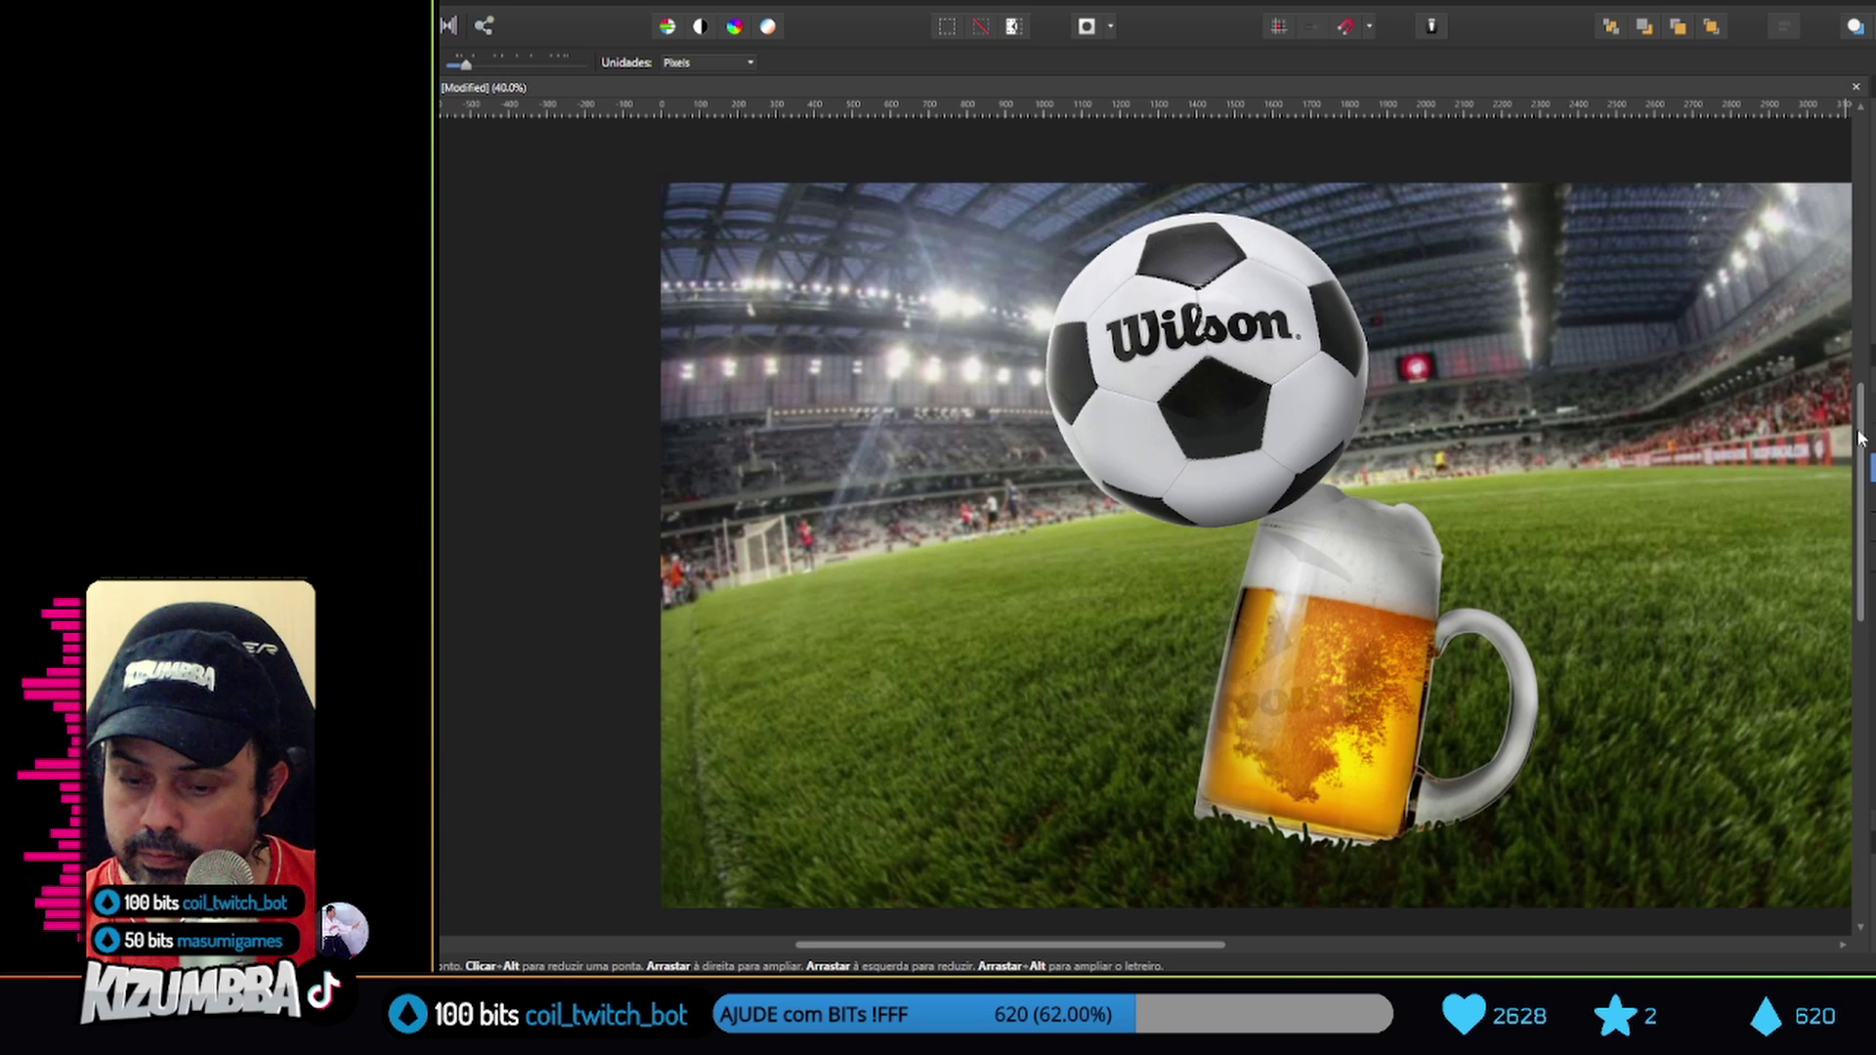
left_click(1788, 586)
key("v")
Nudge the beer mug, duplicate it beside the original, and tilt the copy counter-clockwise
right_click(1824, 484)
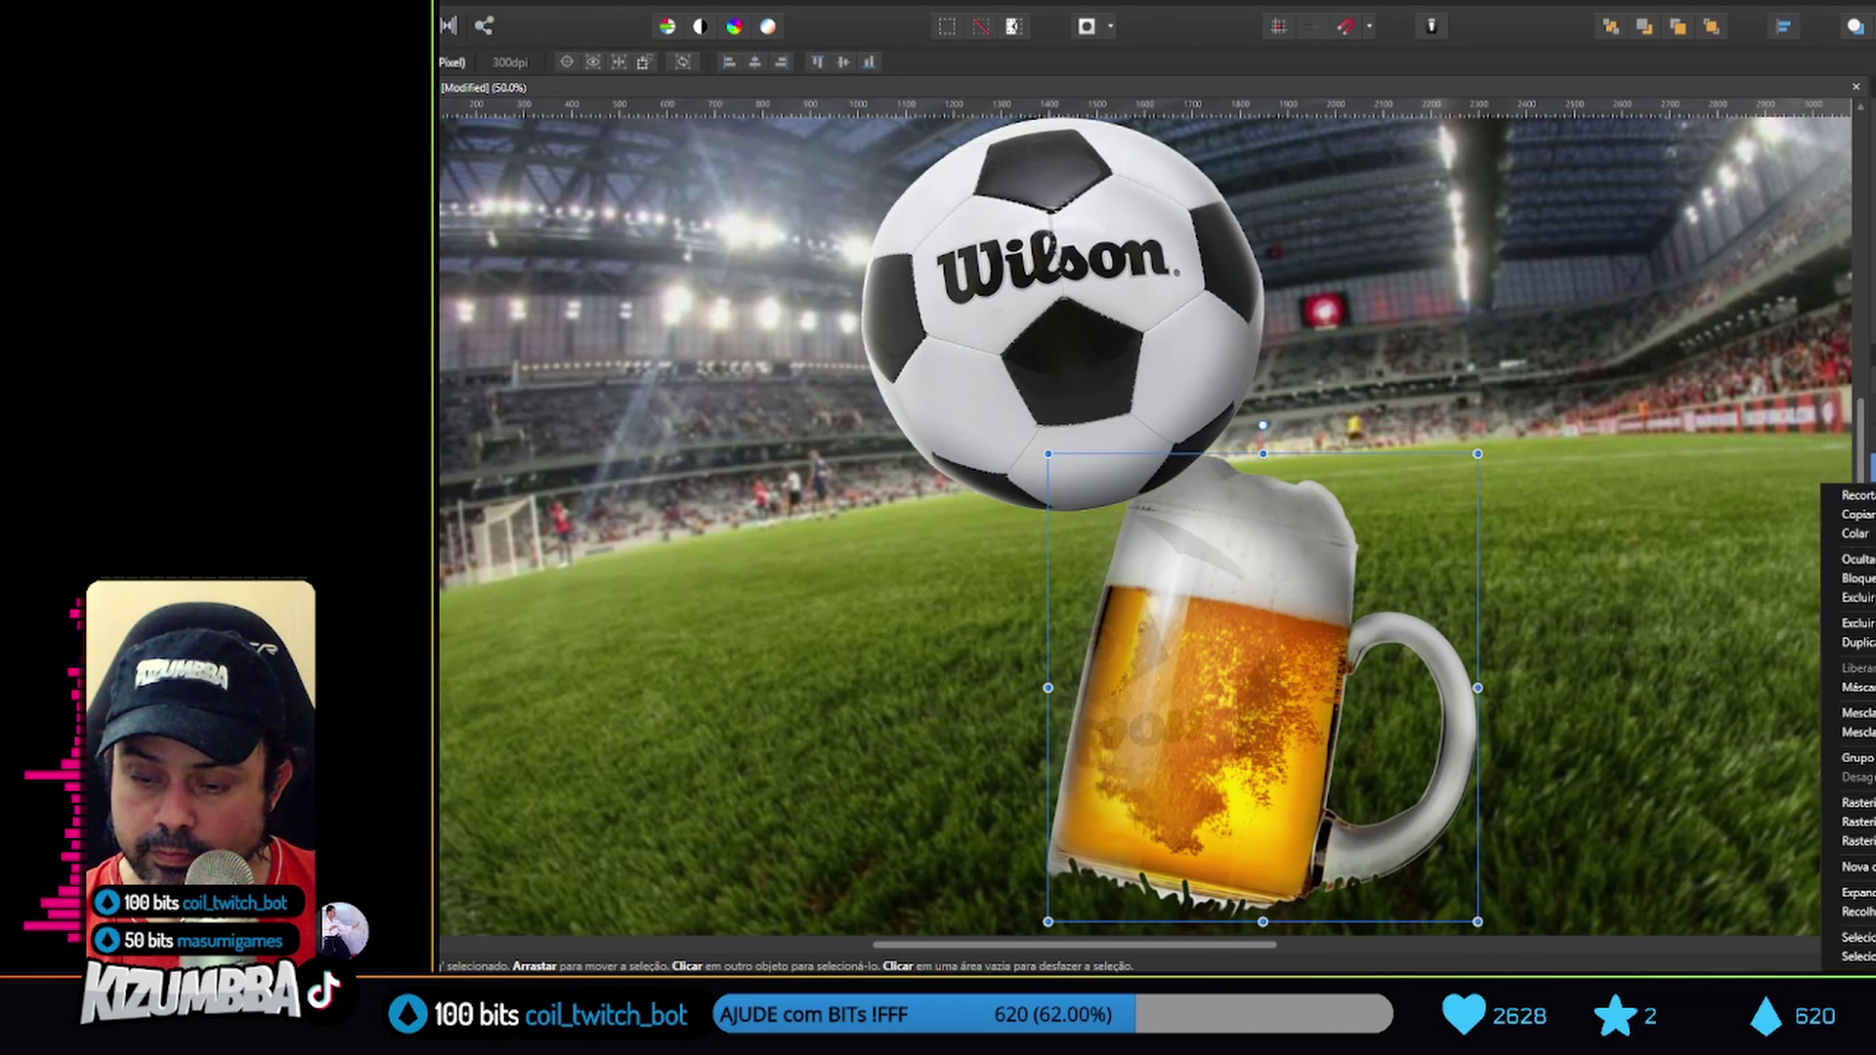
key("Escape")
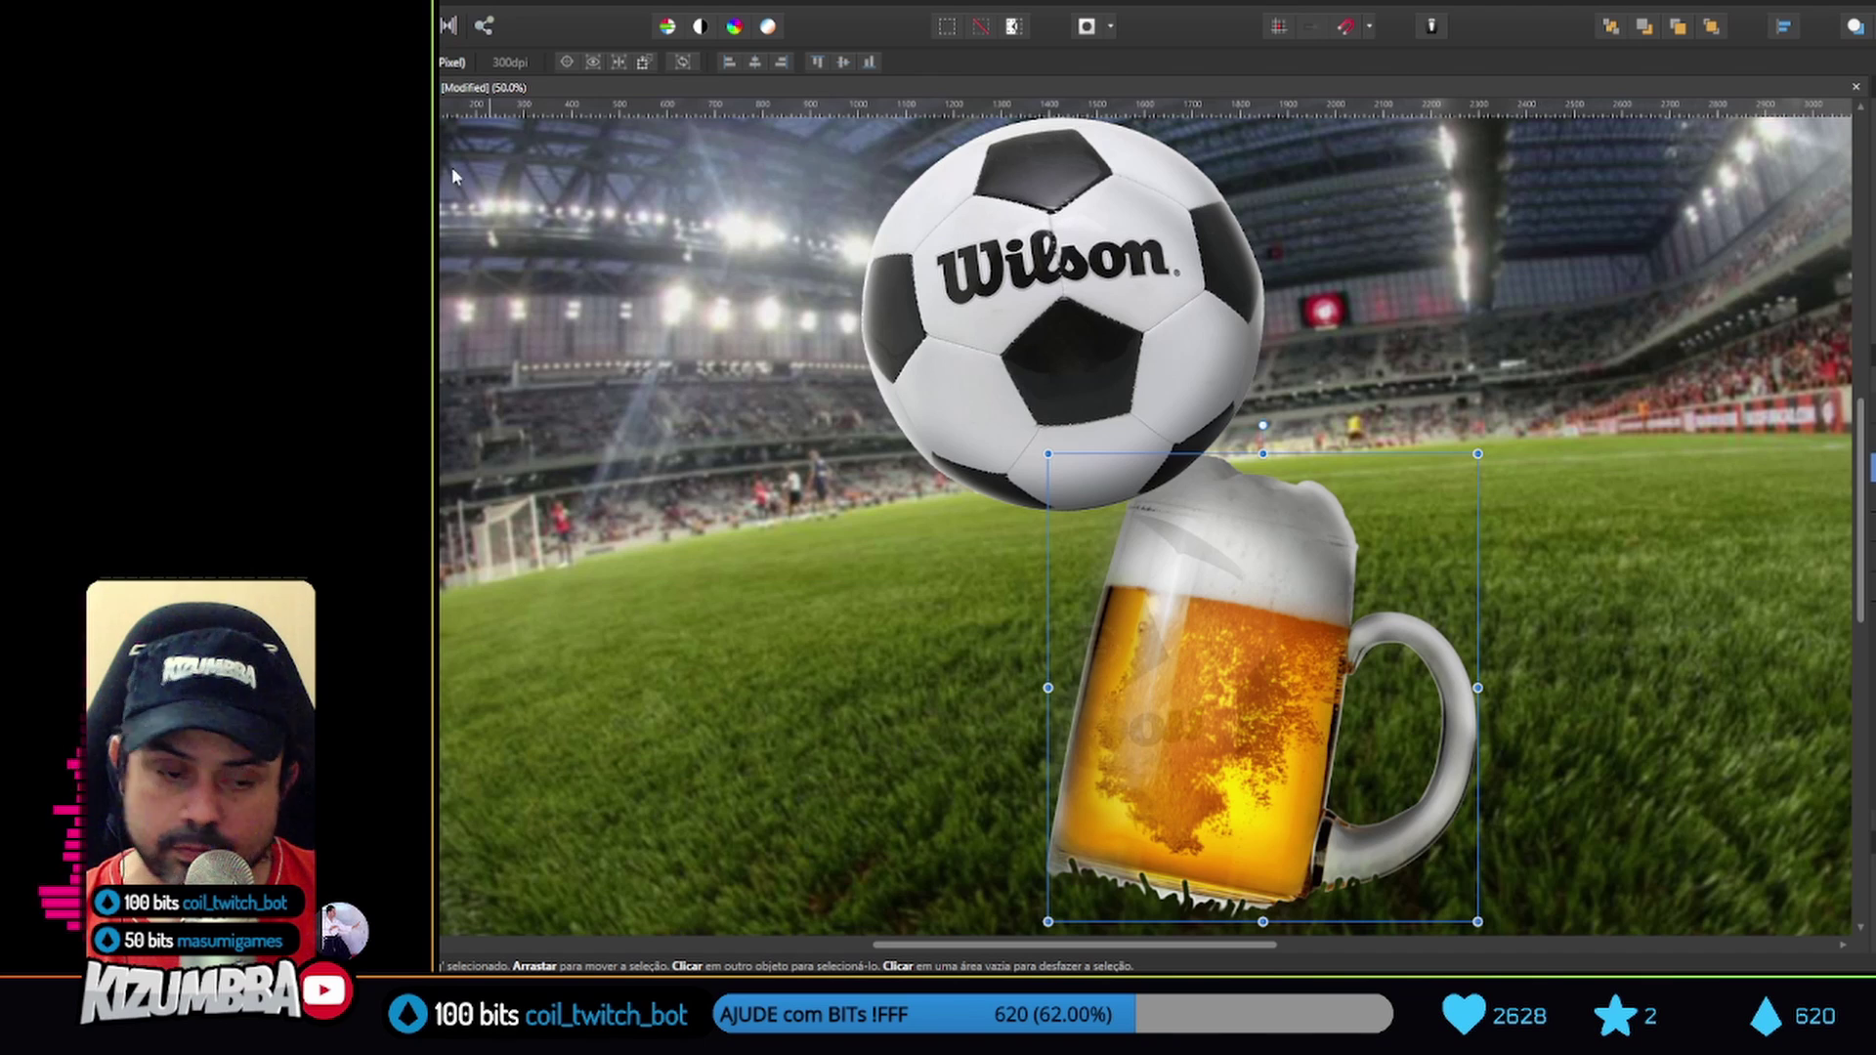
left_click_drag(1358, 659, 1363, 660)
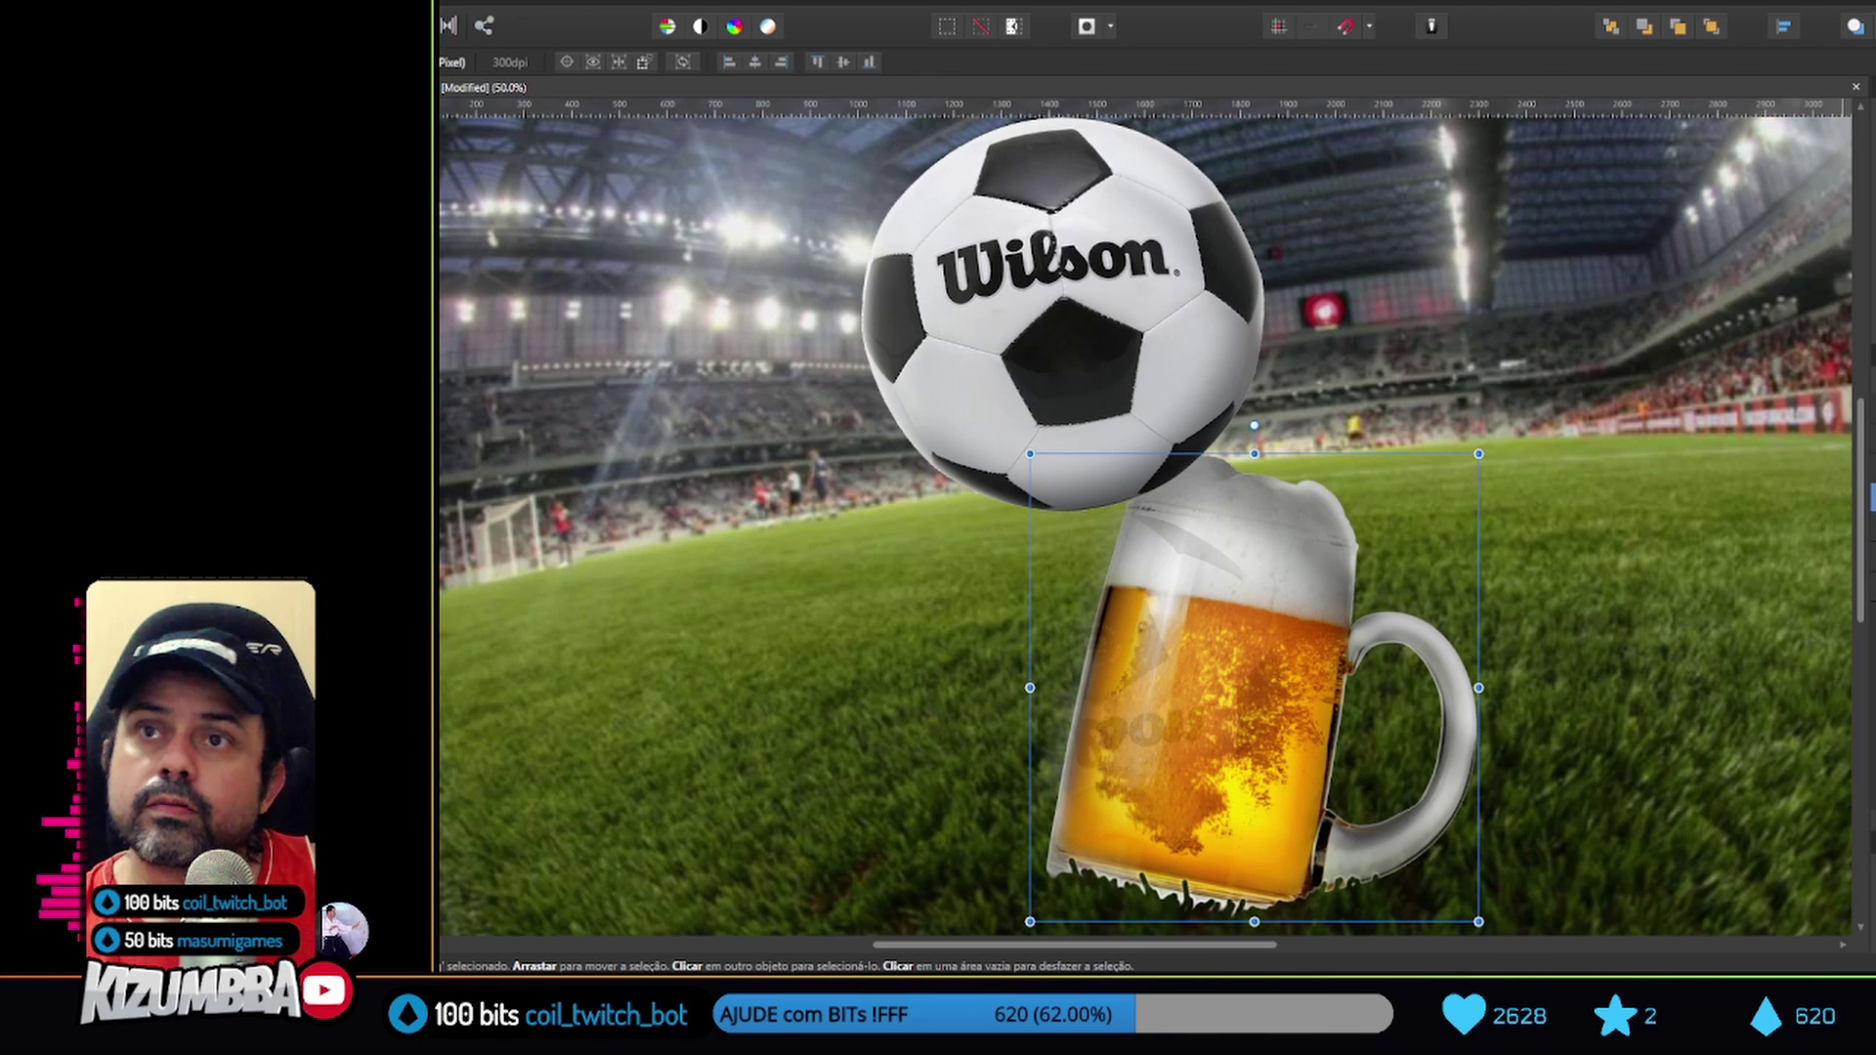
mouse_move(1305, 615)
left_mouse_down()
mouse_move(1514, 430)
mouse_move(1330, 452)
left_mouse_up()
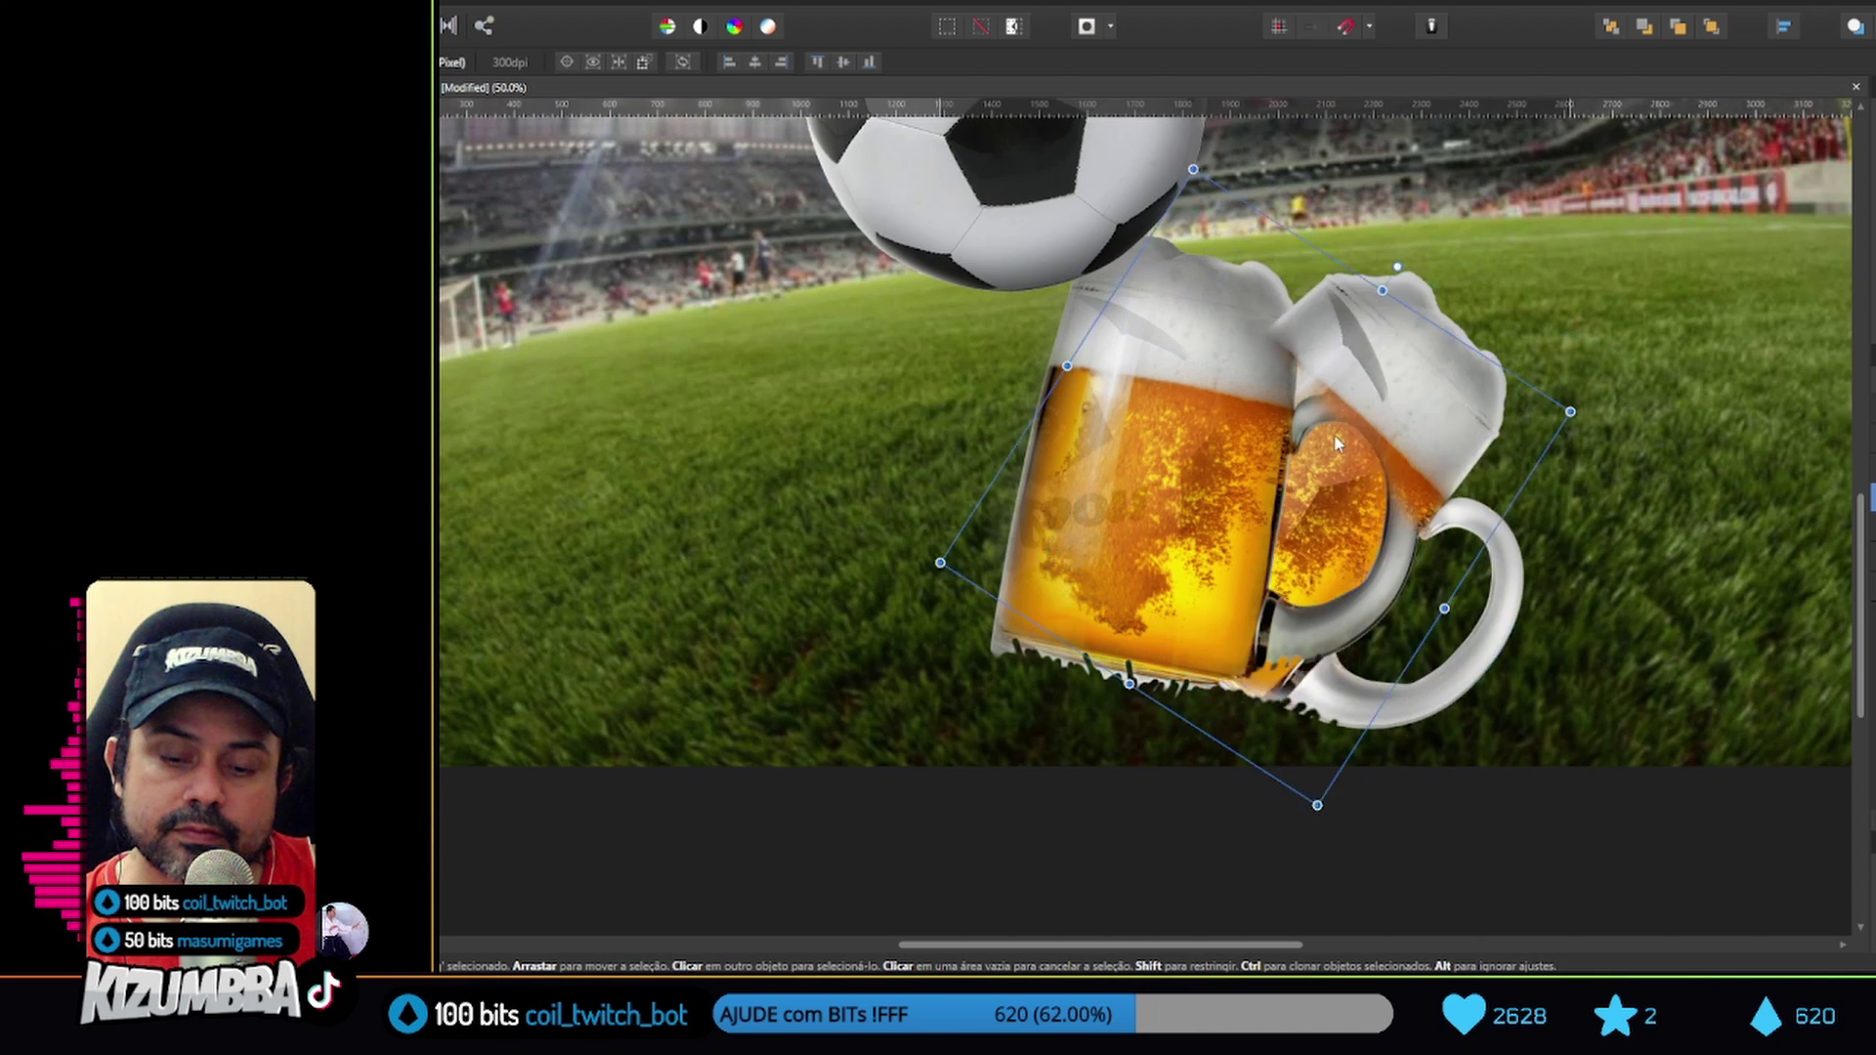
left_click_drag(1548, 430, 1514, 409)
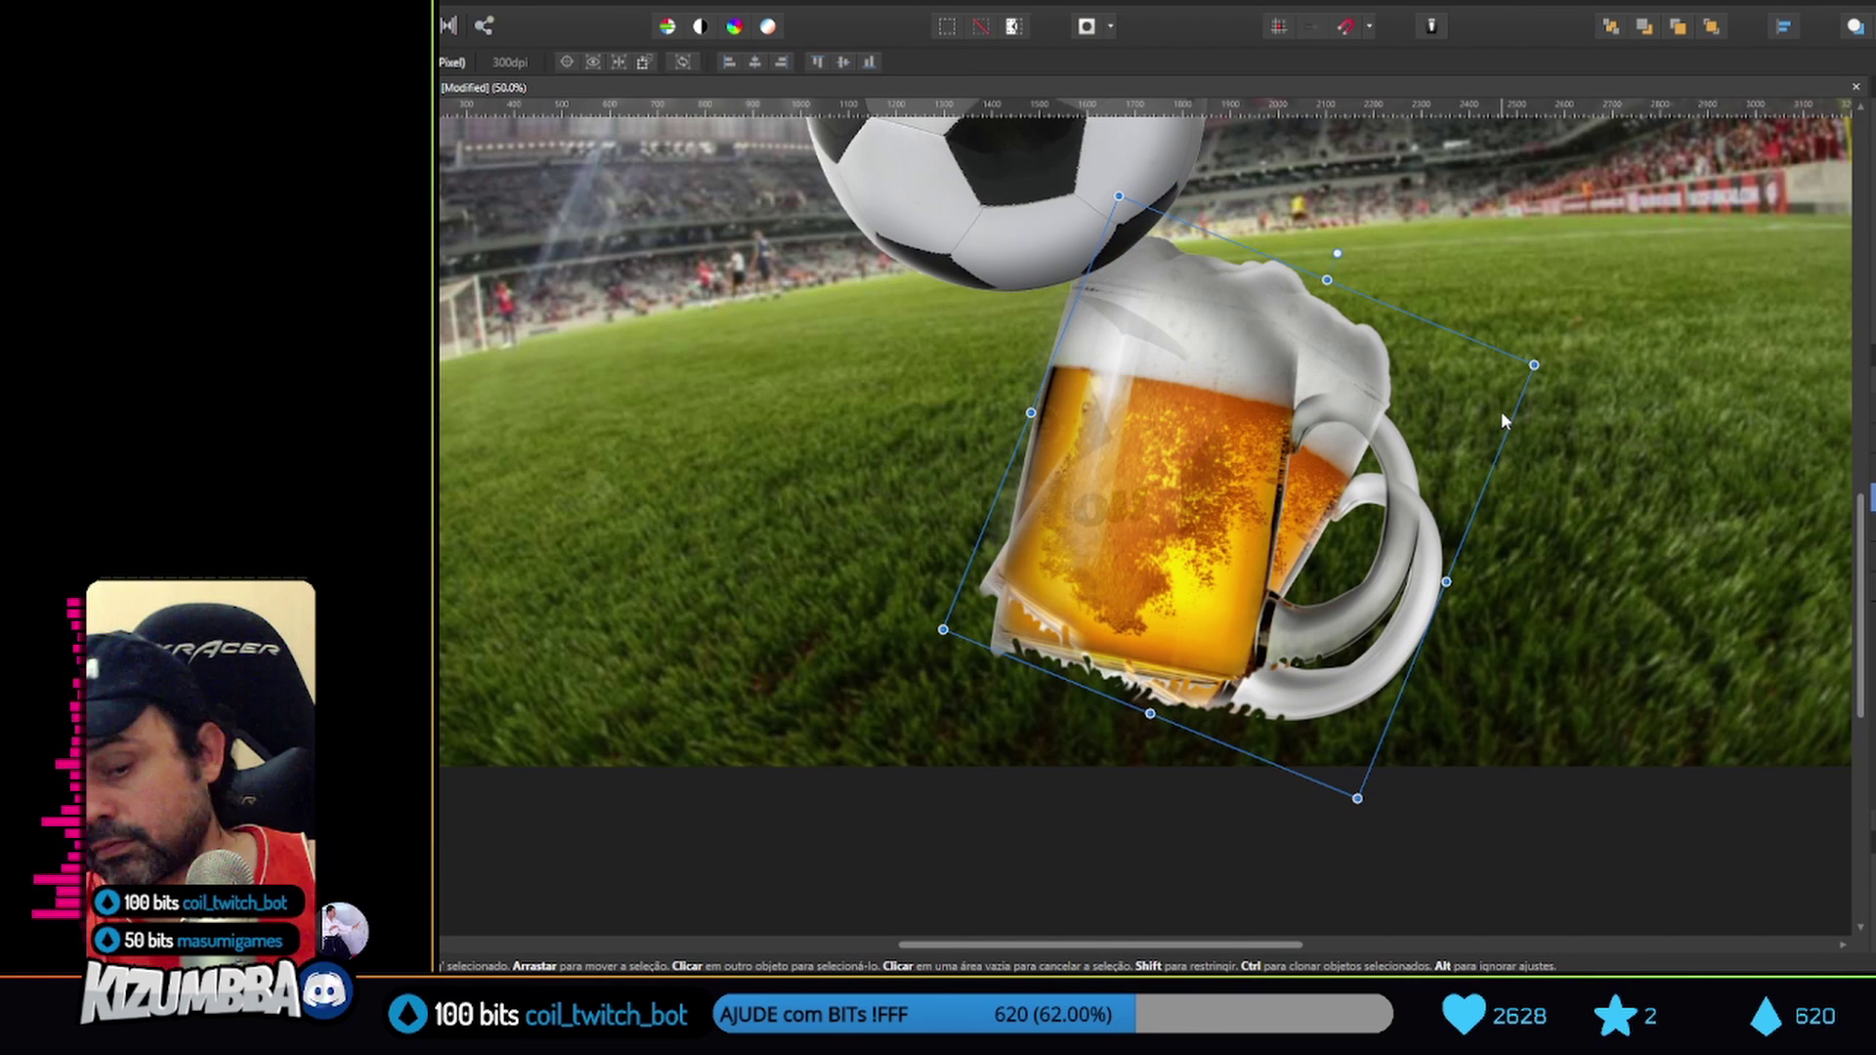
Erase the copy's handle and glass, then rotate the remaining foam to spill over the rim
key("e")
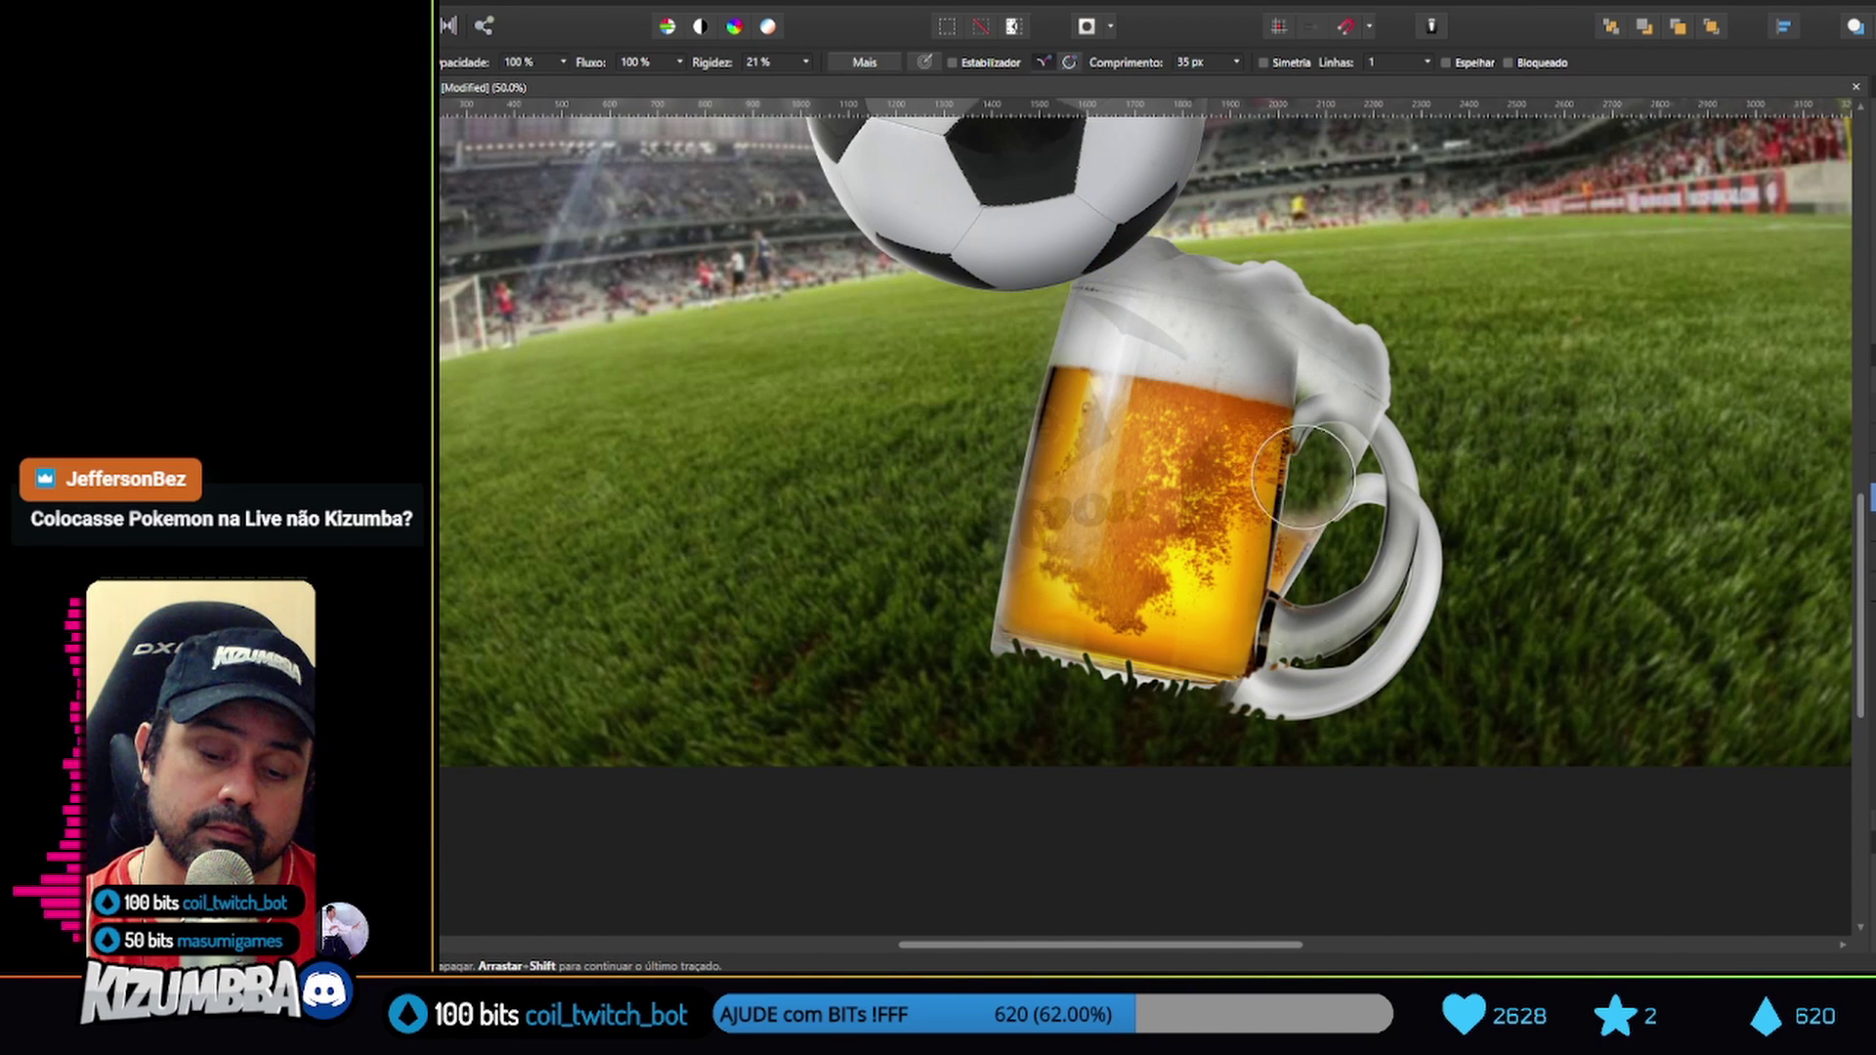
mouse_move(1303, 474)
left_mouse_down()
mouse_move(1193, 691)
mouse_move(1310, 452)
left_mouse_up()
left_click_drag(1496, 319, 1276, 396)
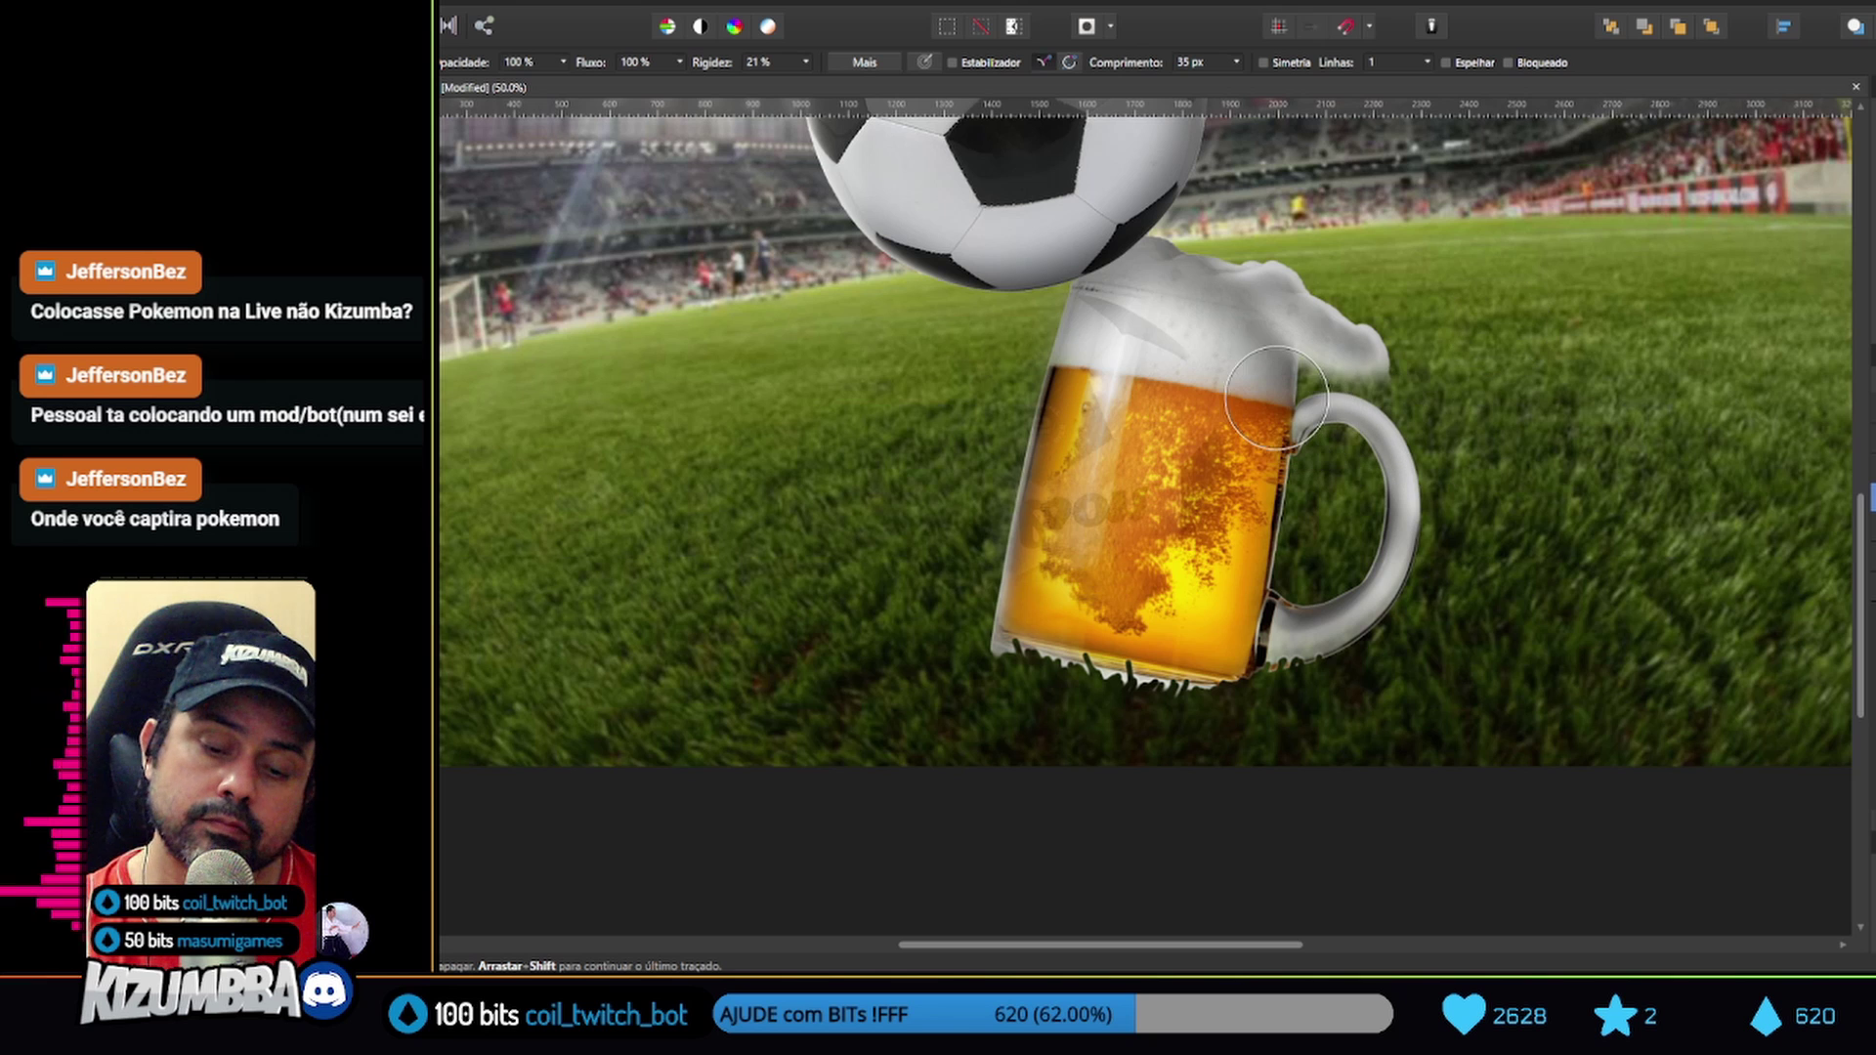
scroll(1445, 661, "up", 2)
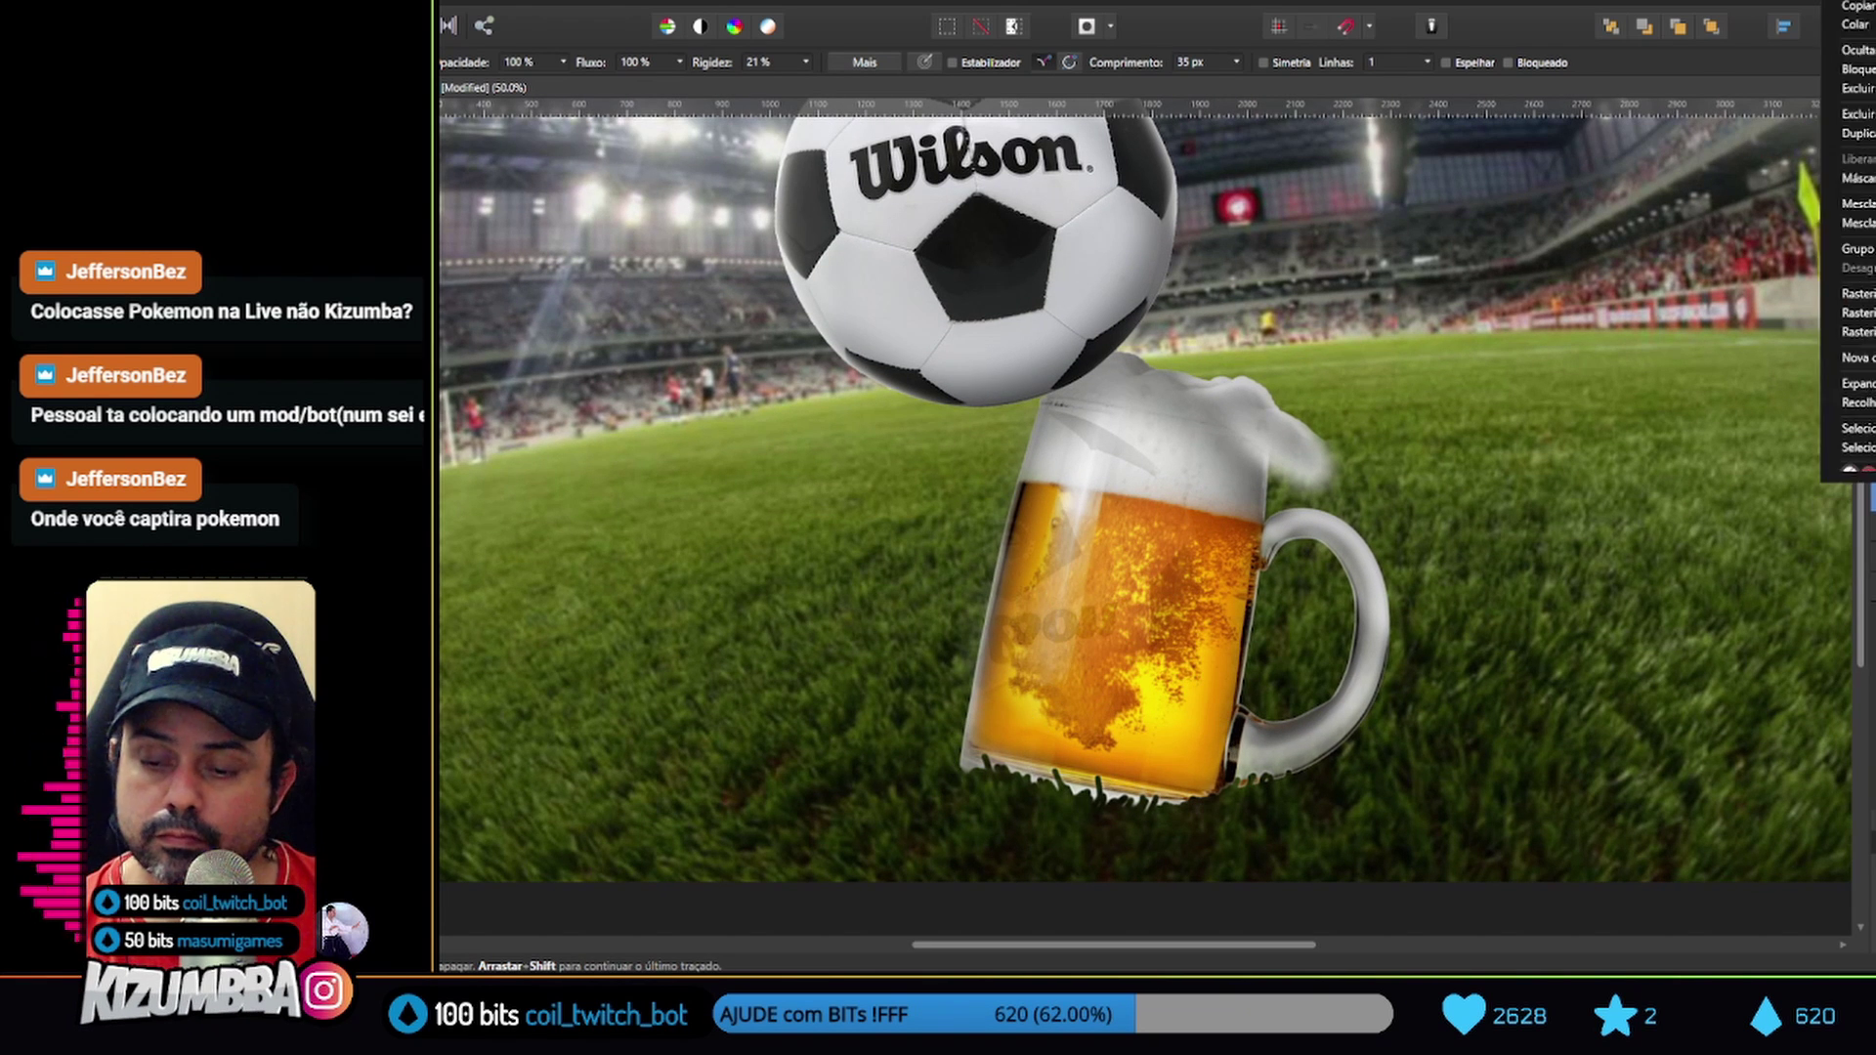
key("v")
mouse_move(1314, 474)
left_mouse_down()
mouse_move(1187, 708)
mouse_move(1399, 377)
left_mouse_up()
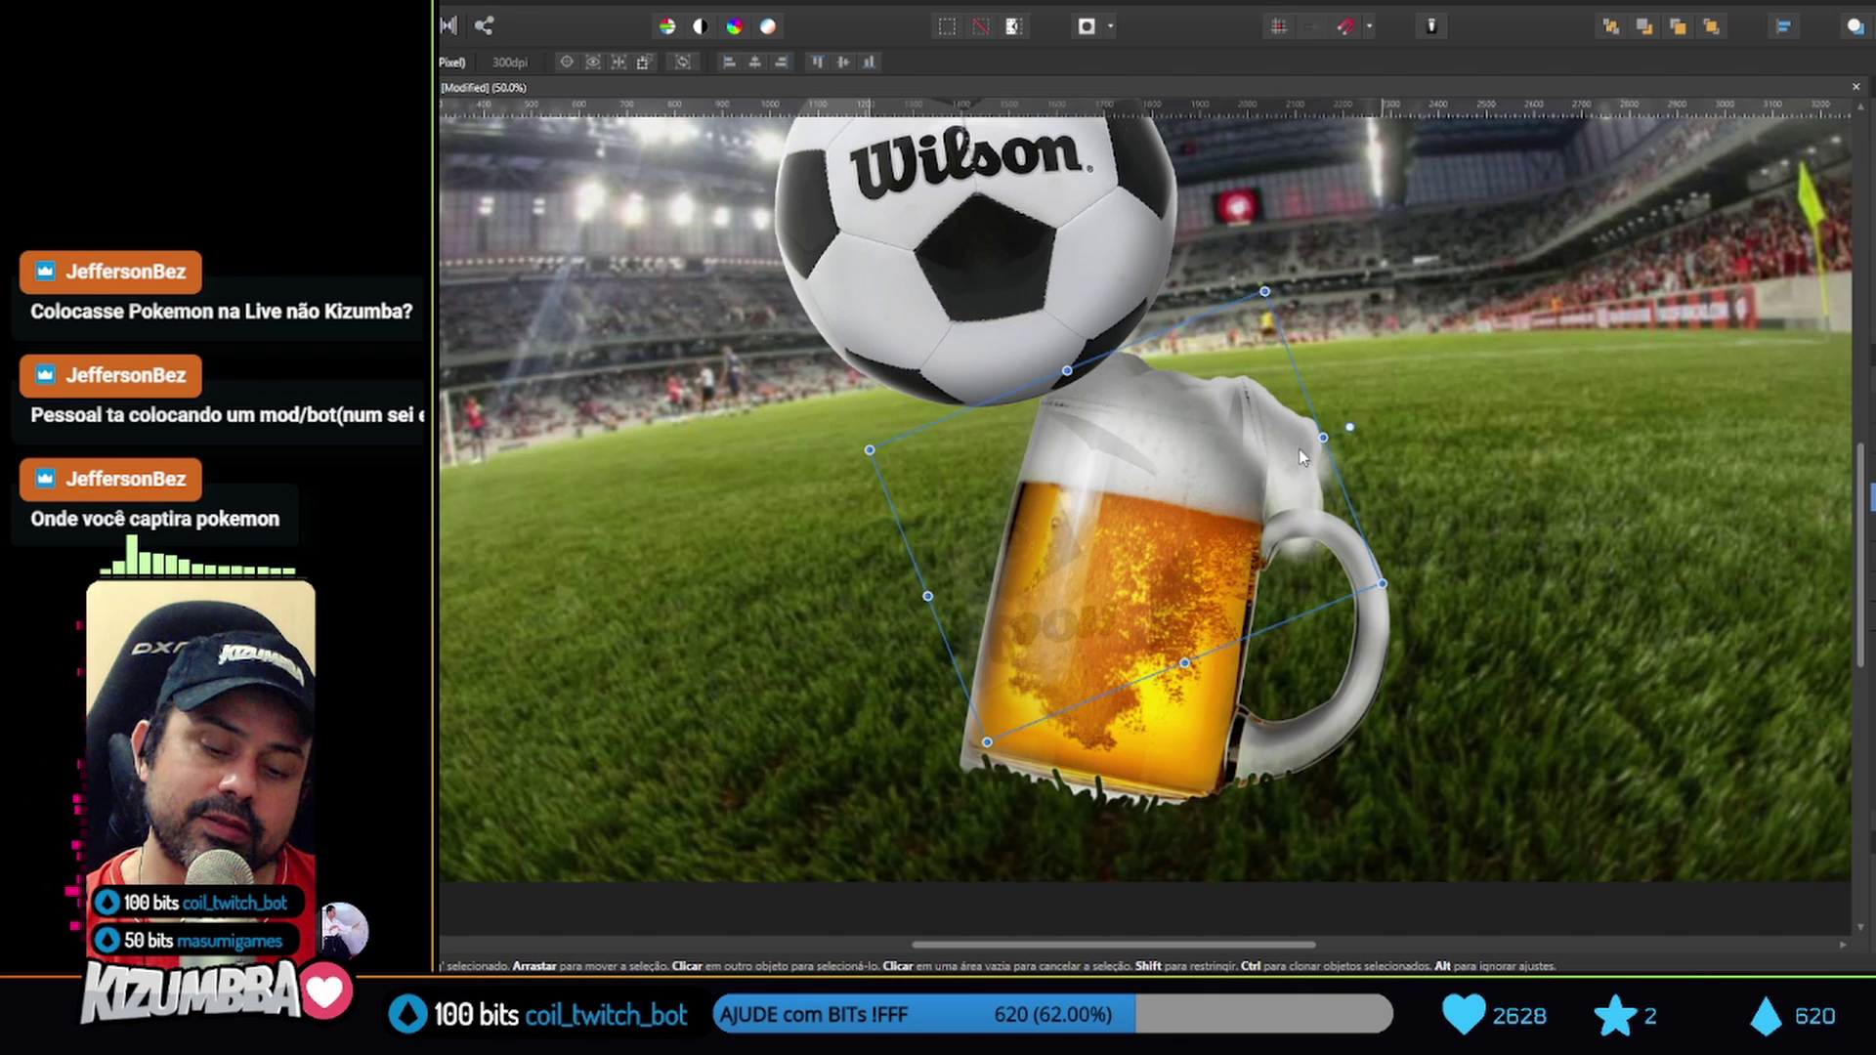
Sharpen and smudge the foam spill at the mug's right rim into wisps
key("e")
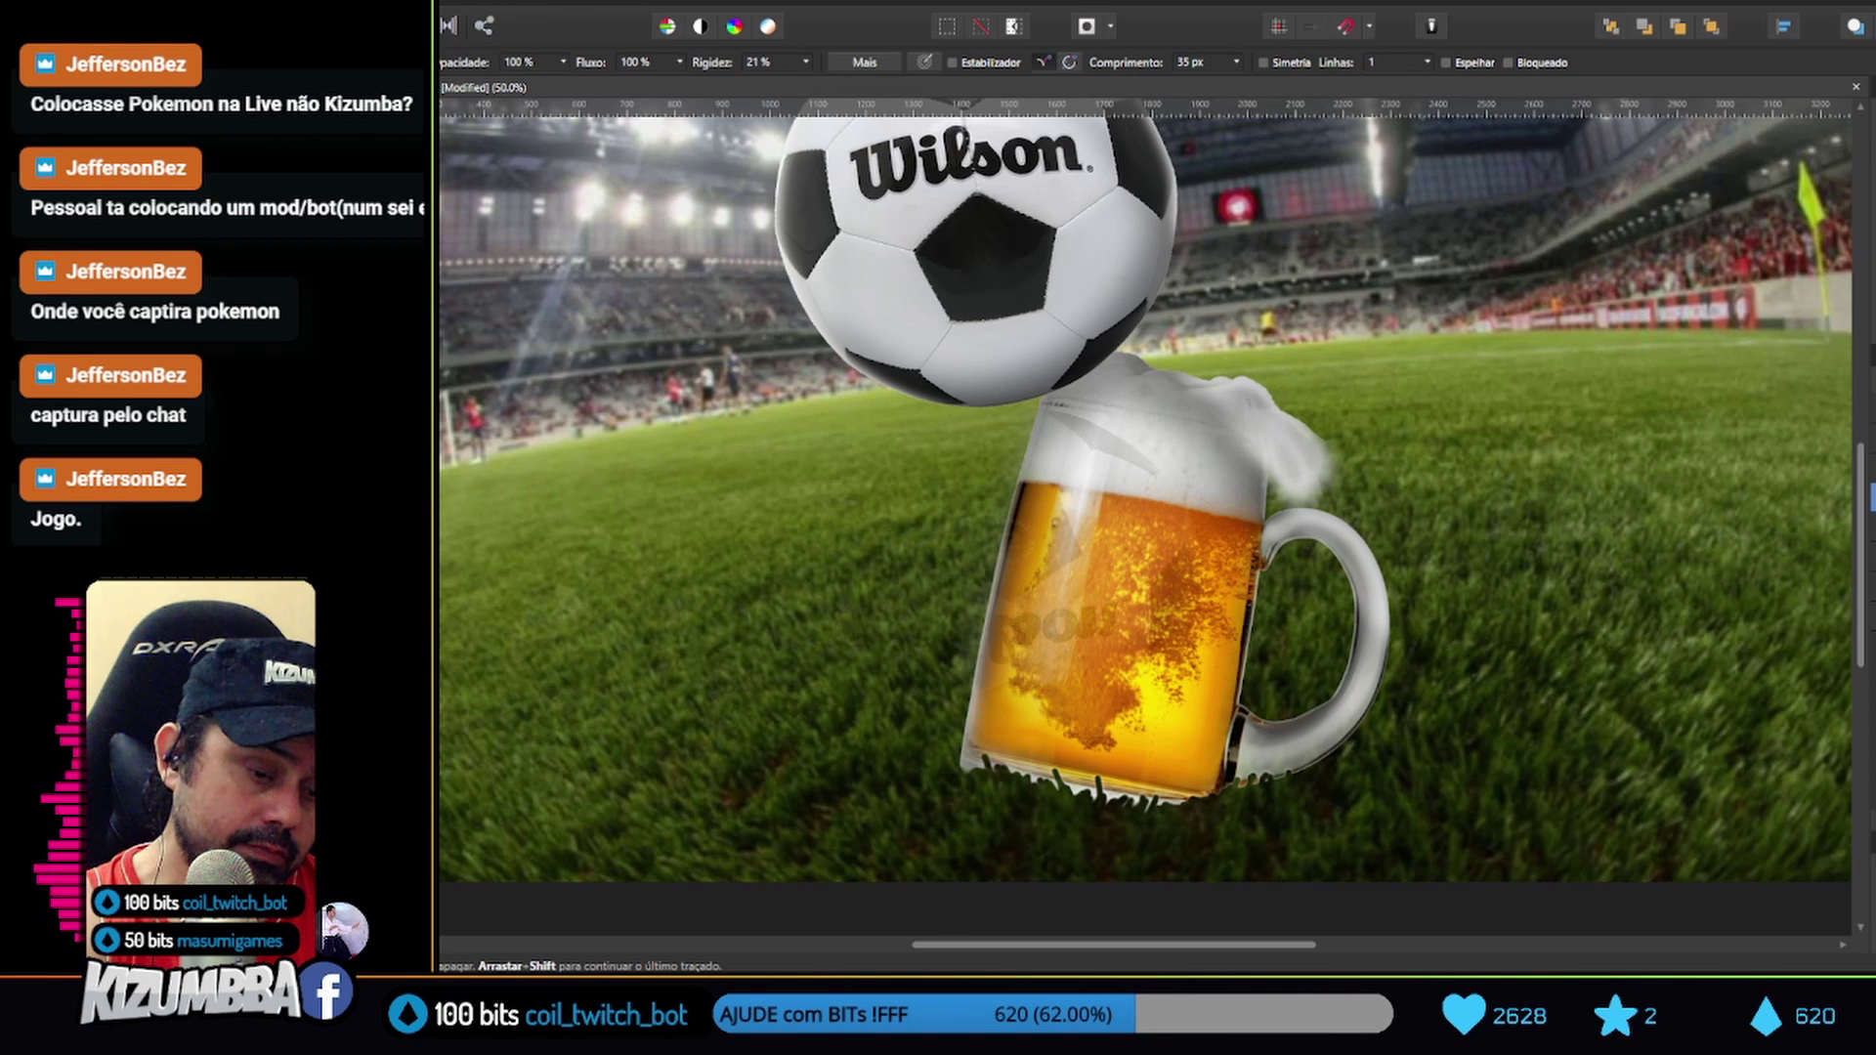
left_click(422, 294)
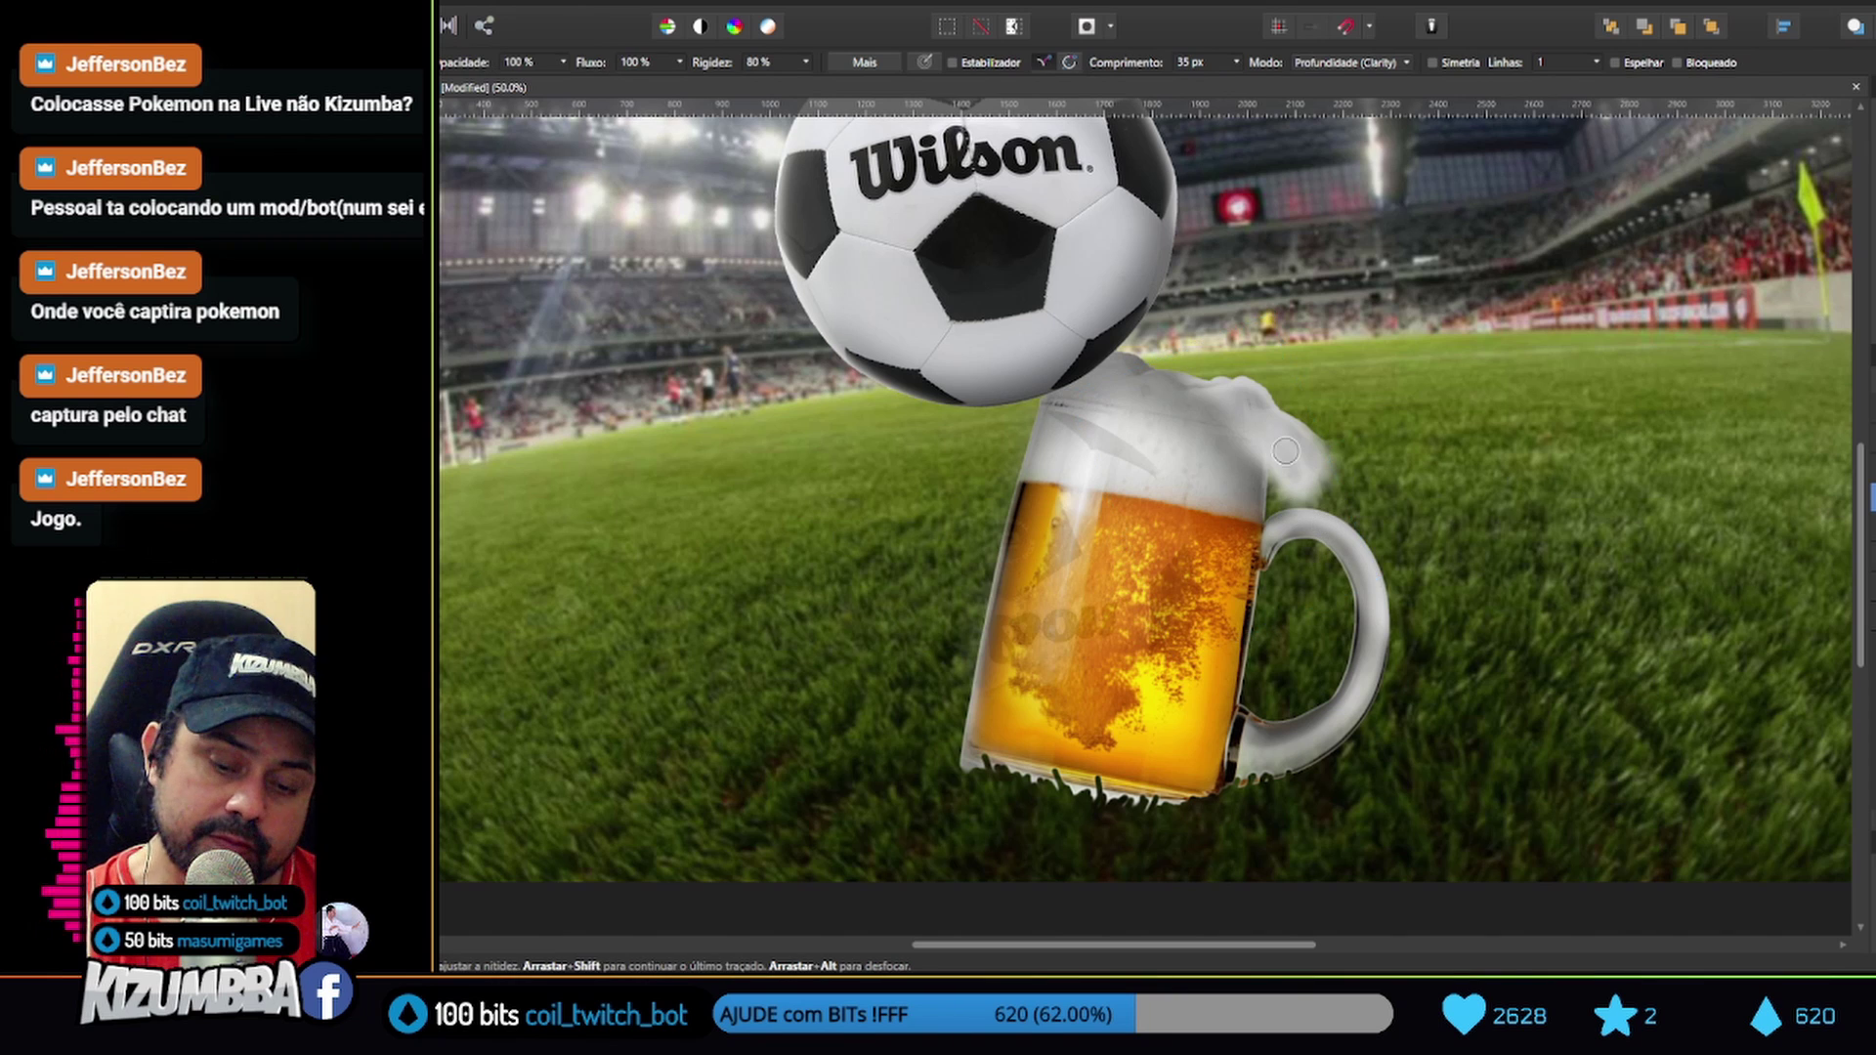
left_click_drag(1312, 441, 1260, 469)
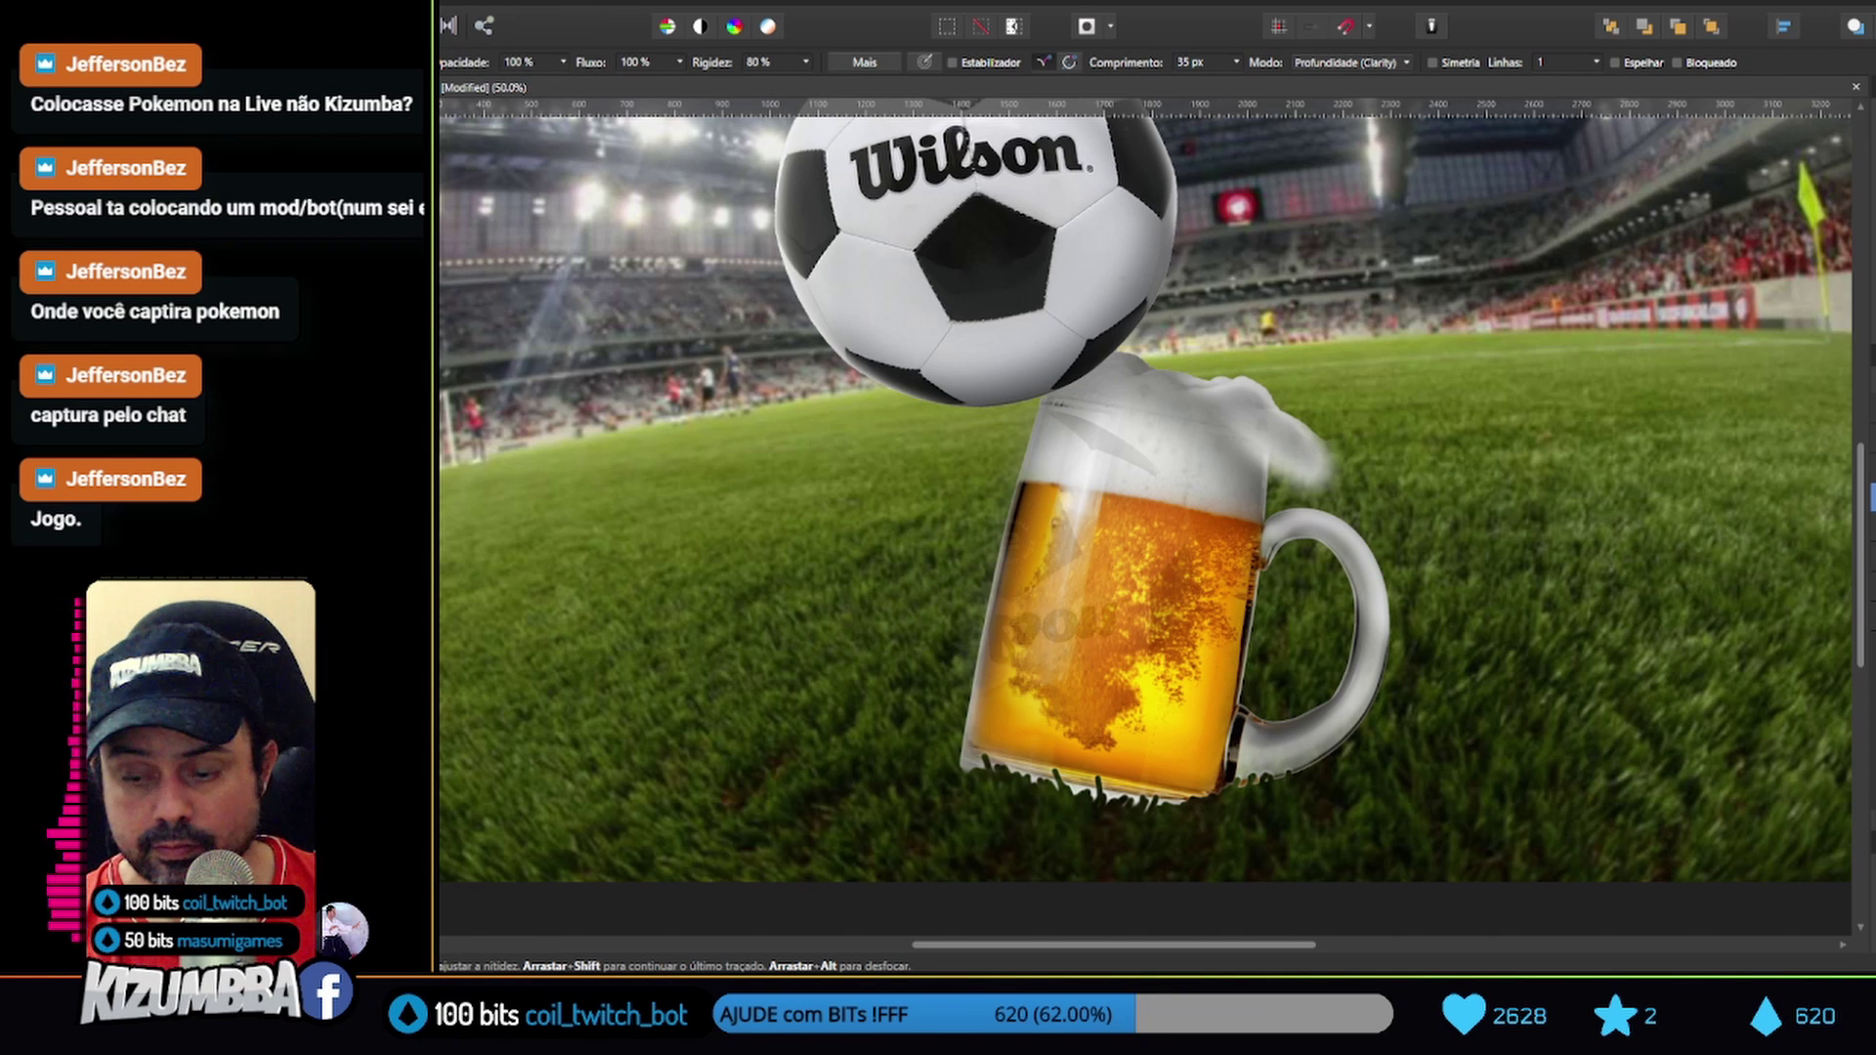
left_click(422, 293)
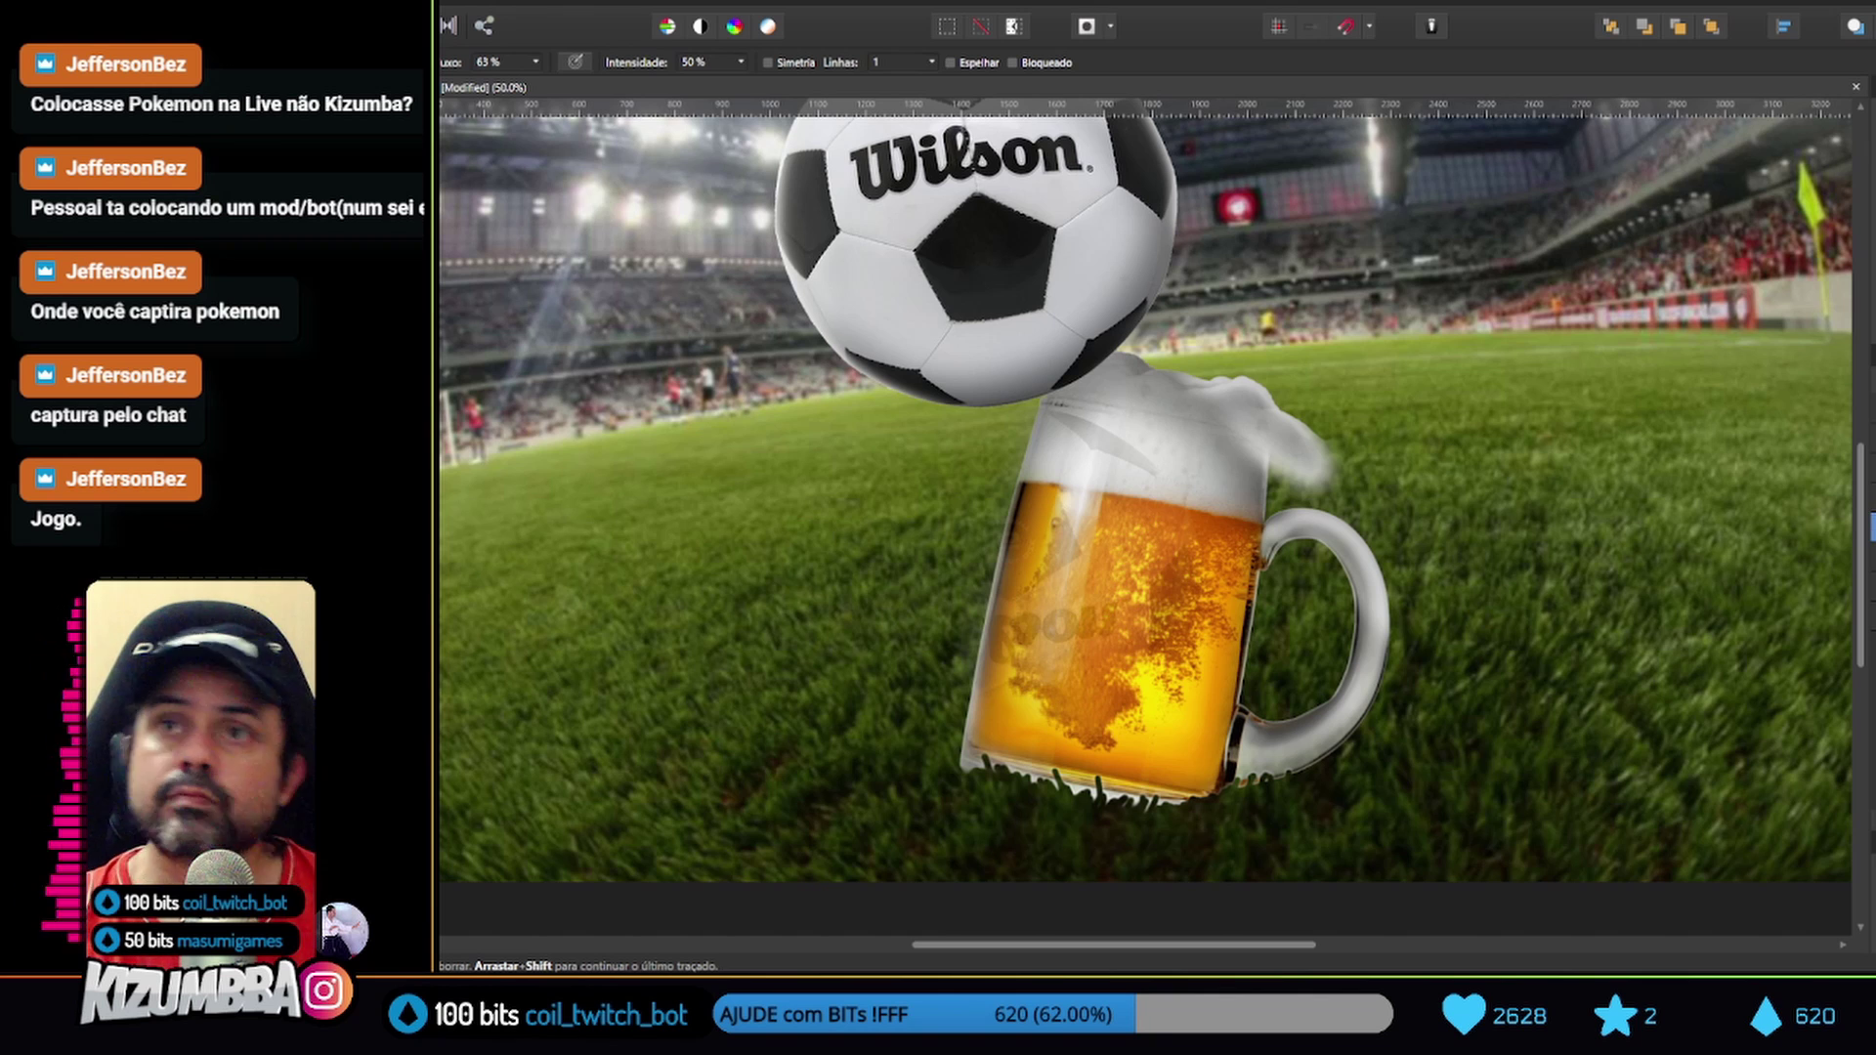
left_click_drag(1314, 406, 1258, 493)
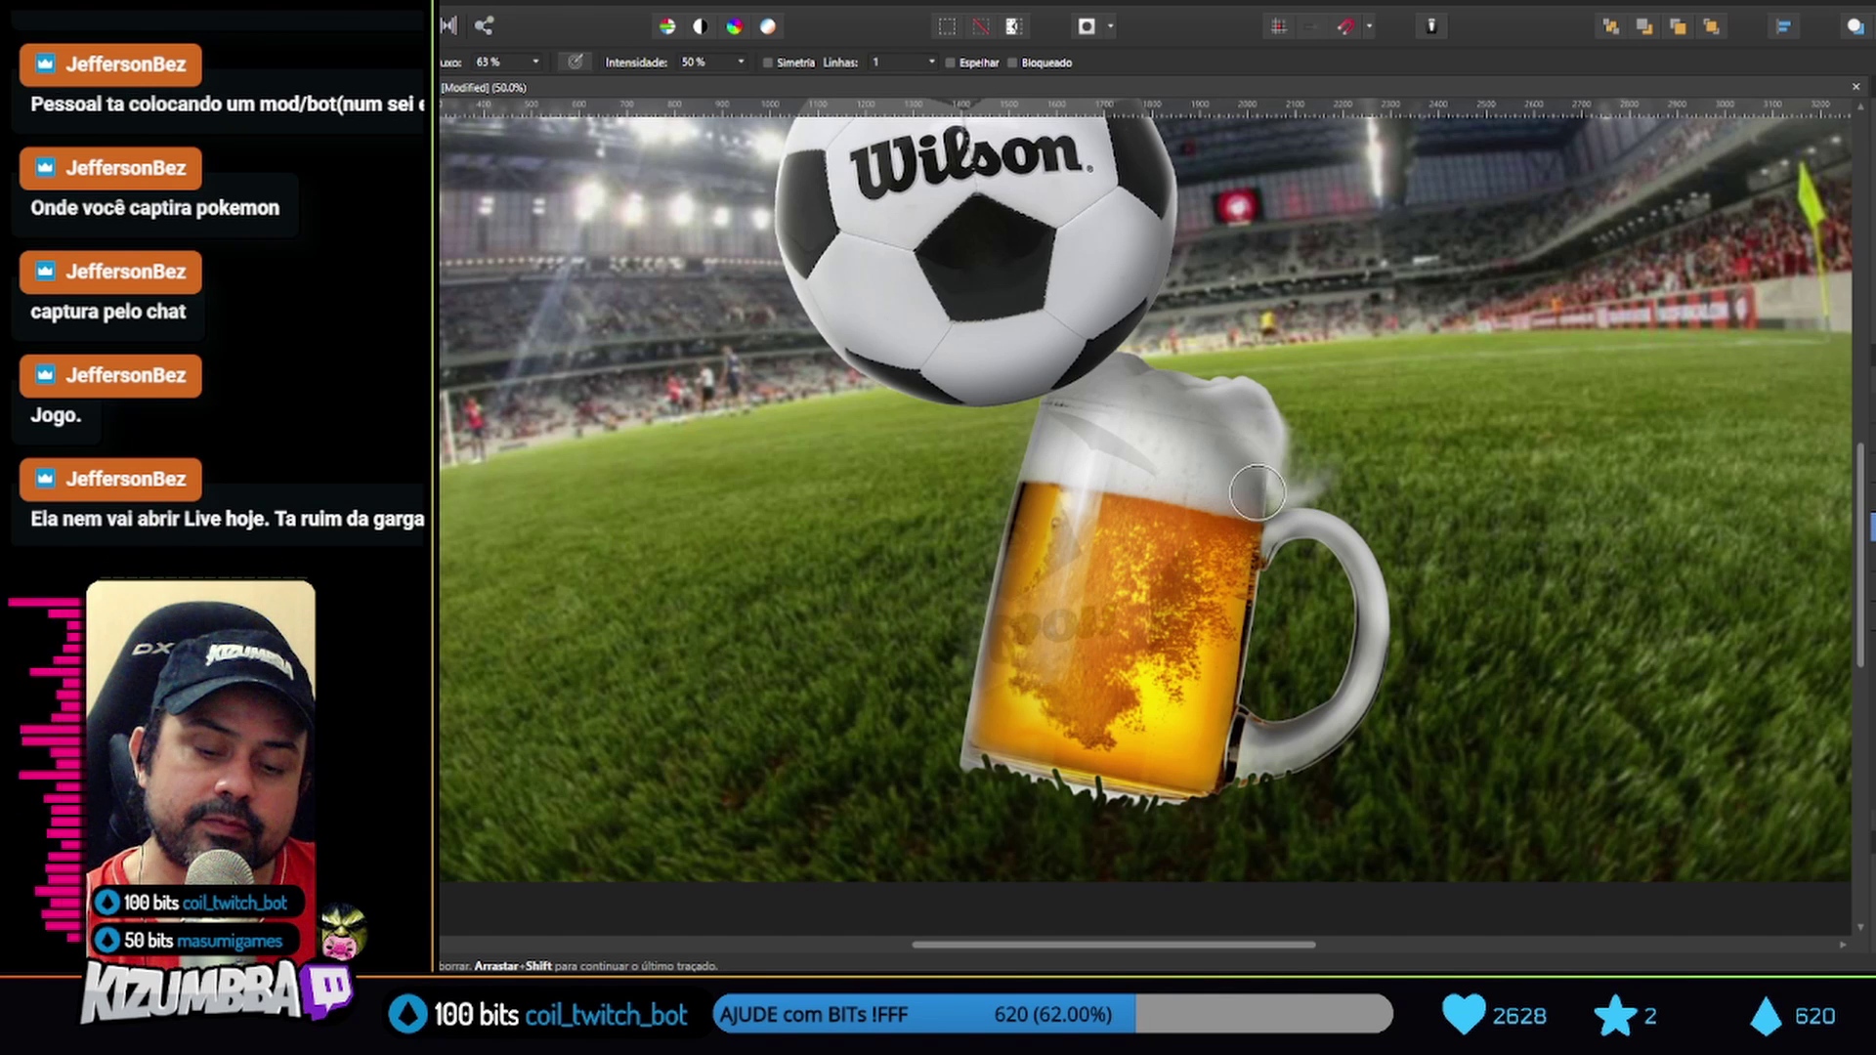
left_click_drag(1319, 420, 1291, 537)
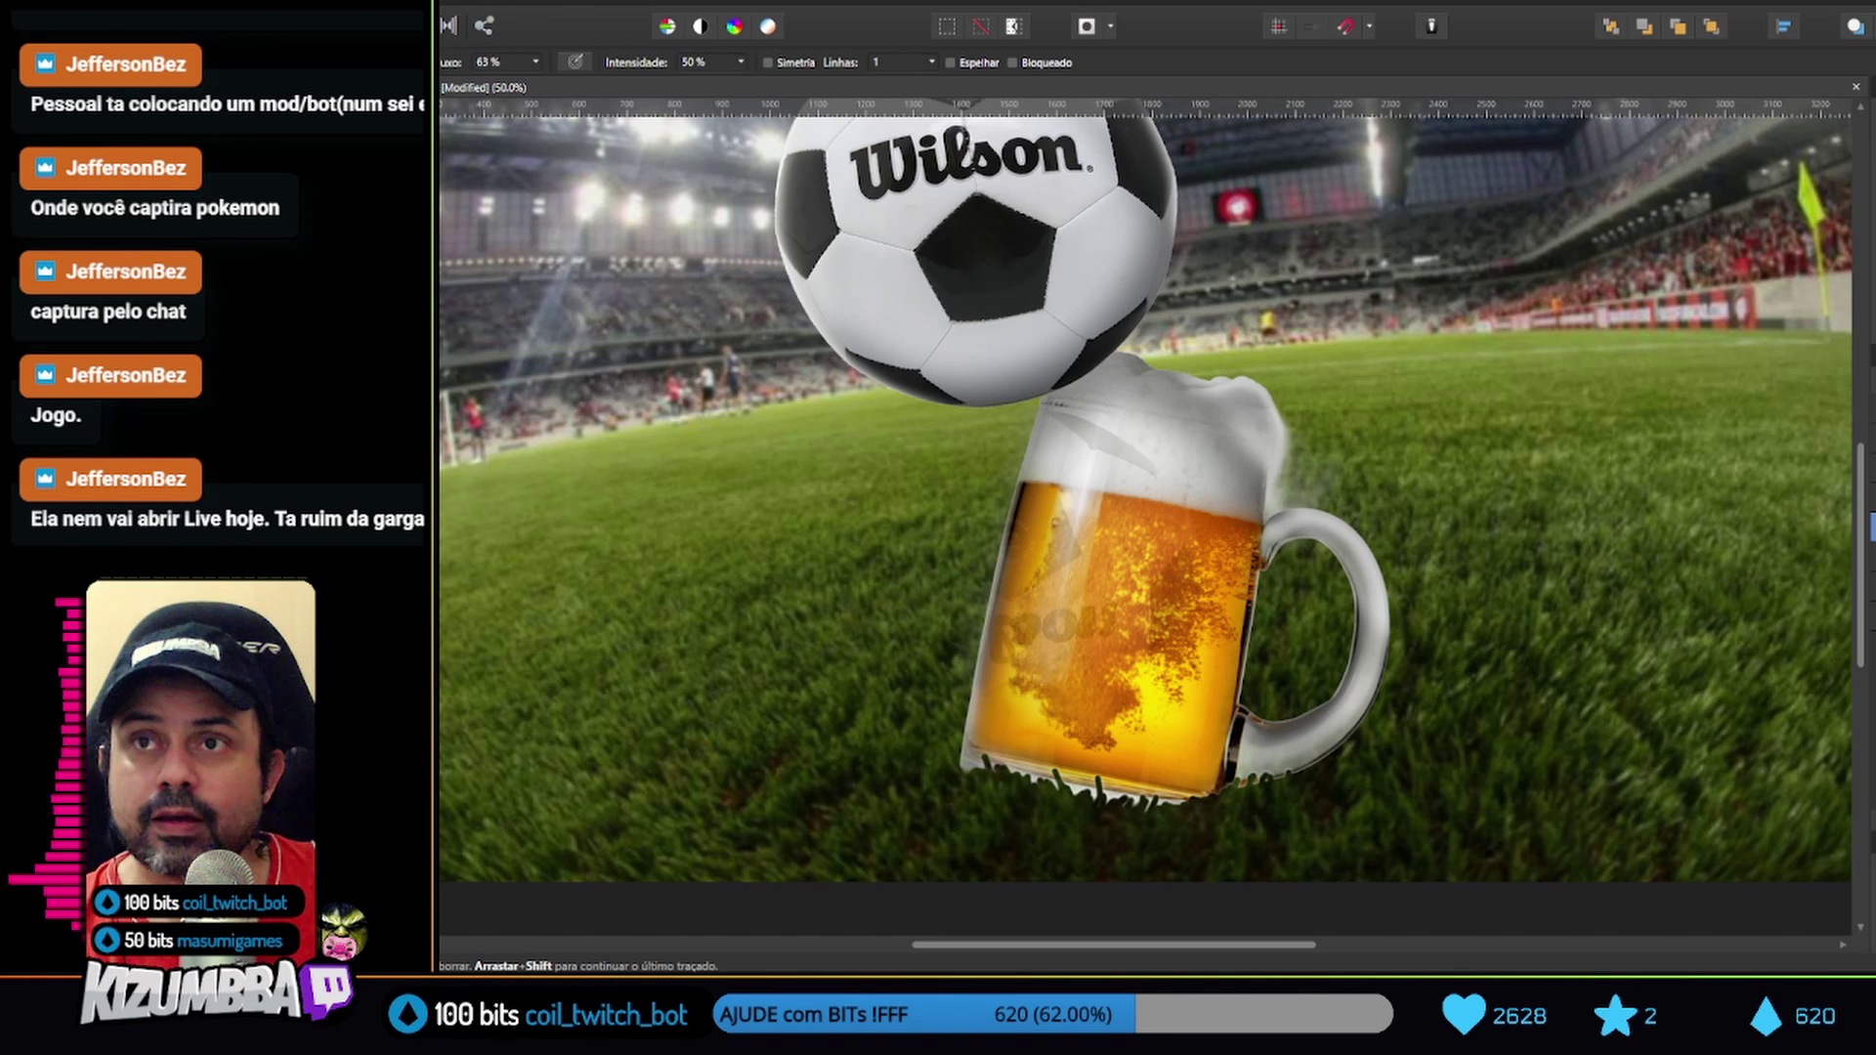
Undo the last two smudge strokes and erase leftover haze beside the foam
key("ctrl+z")
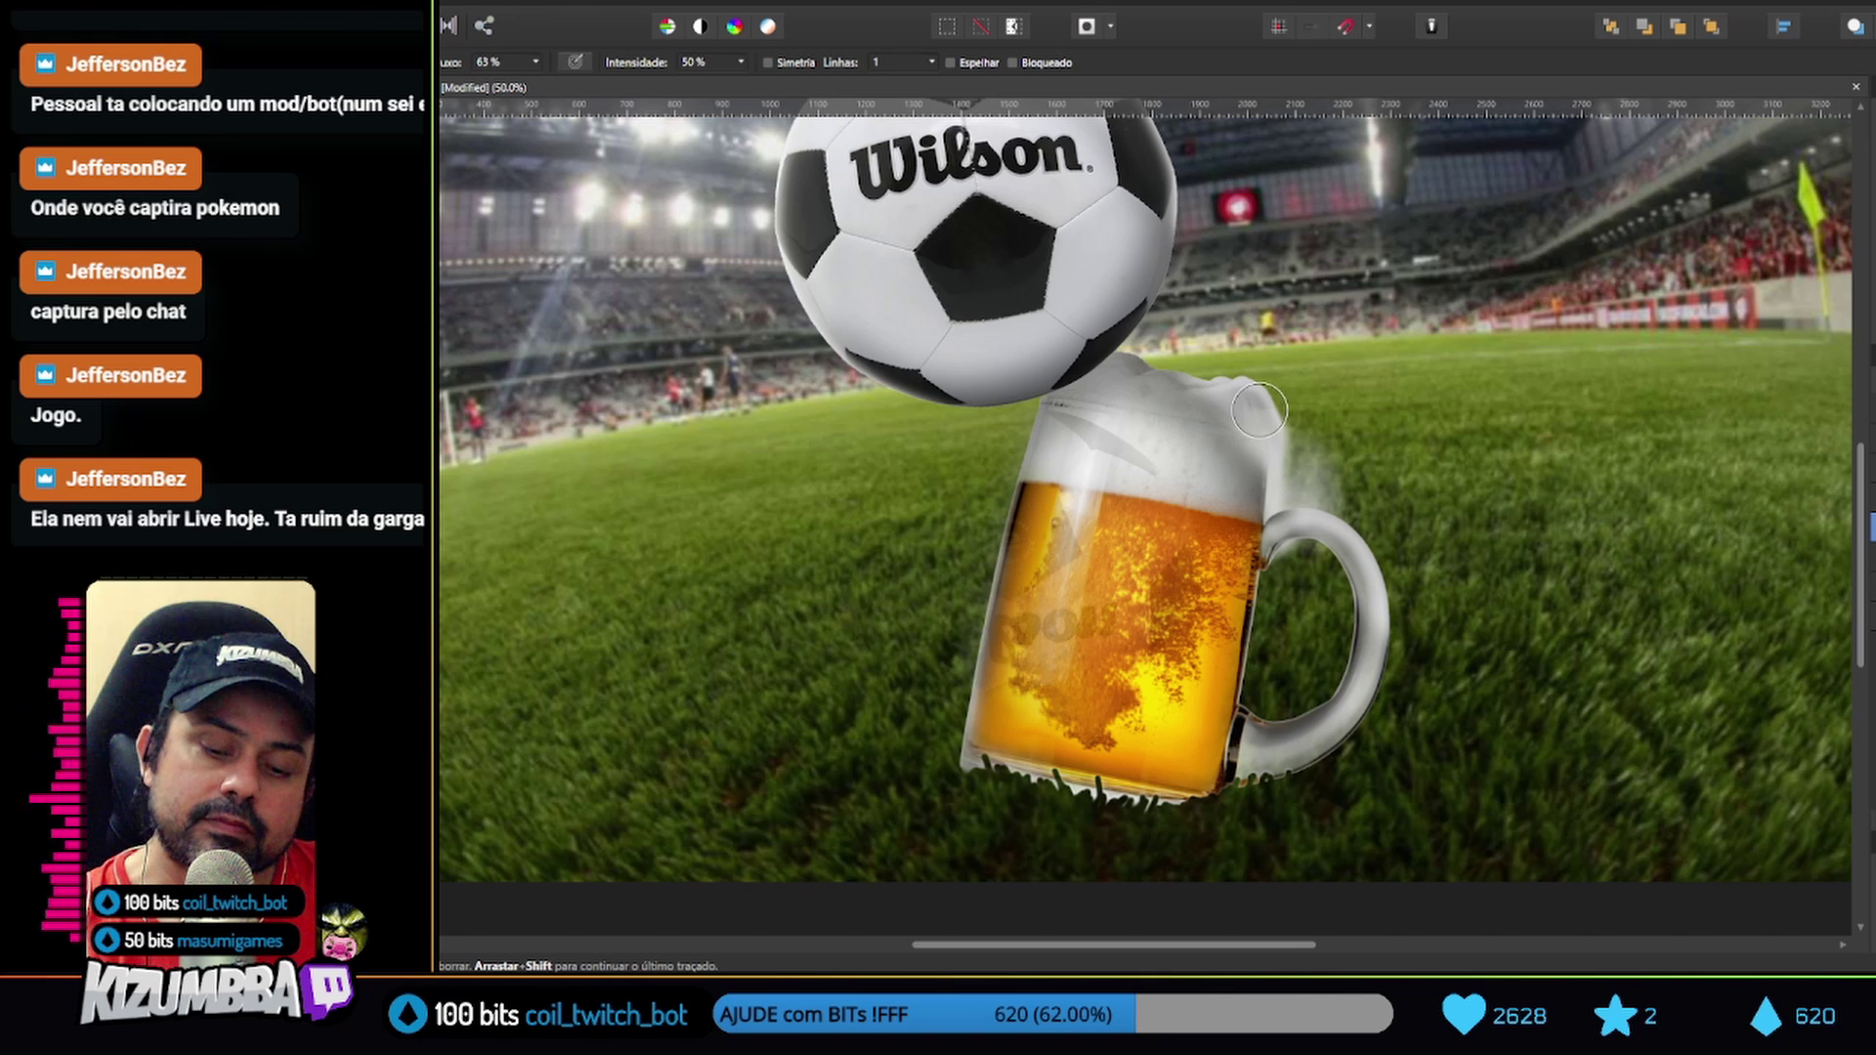
key("ctrl+z")
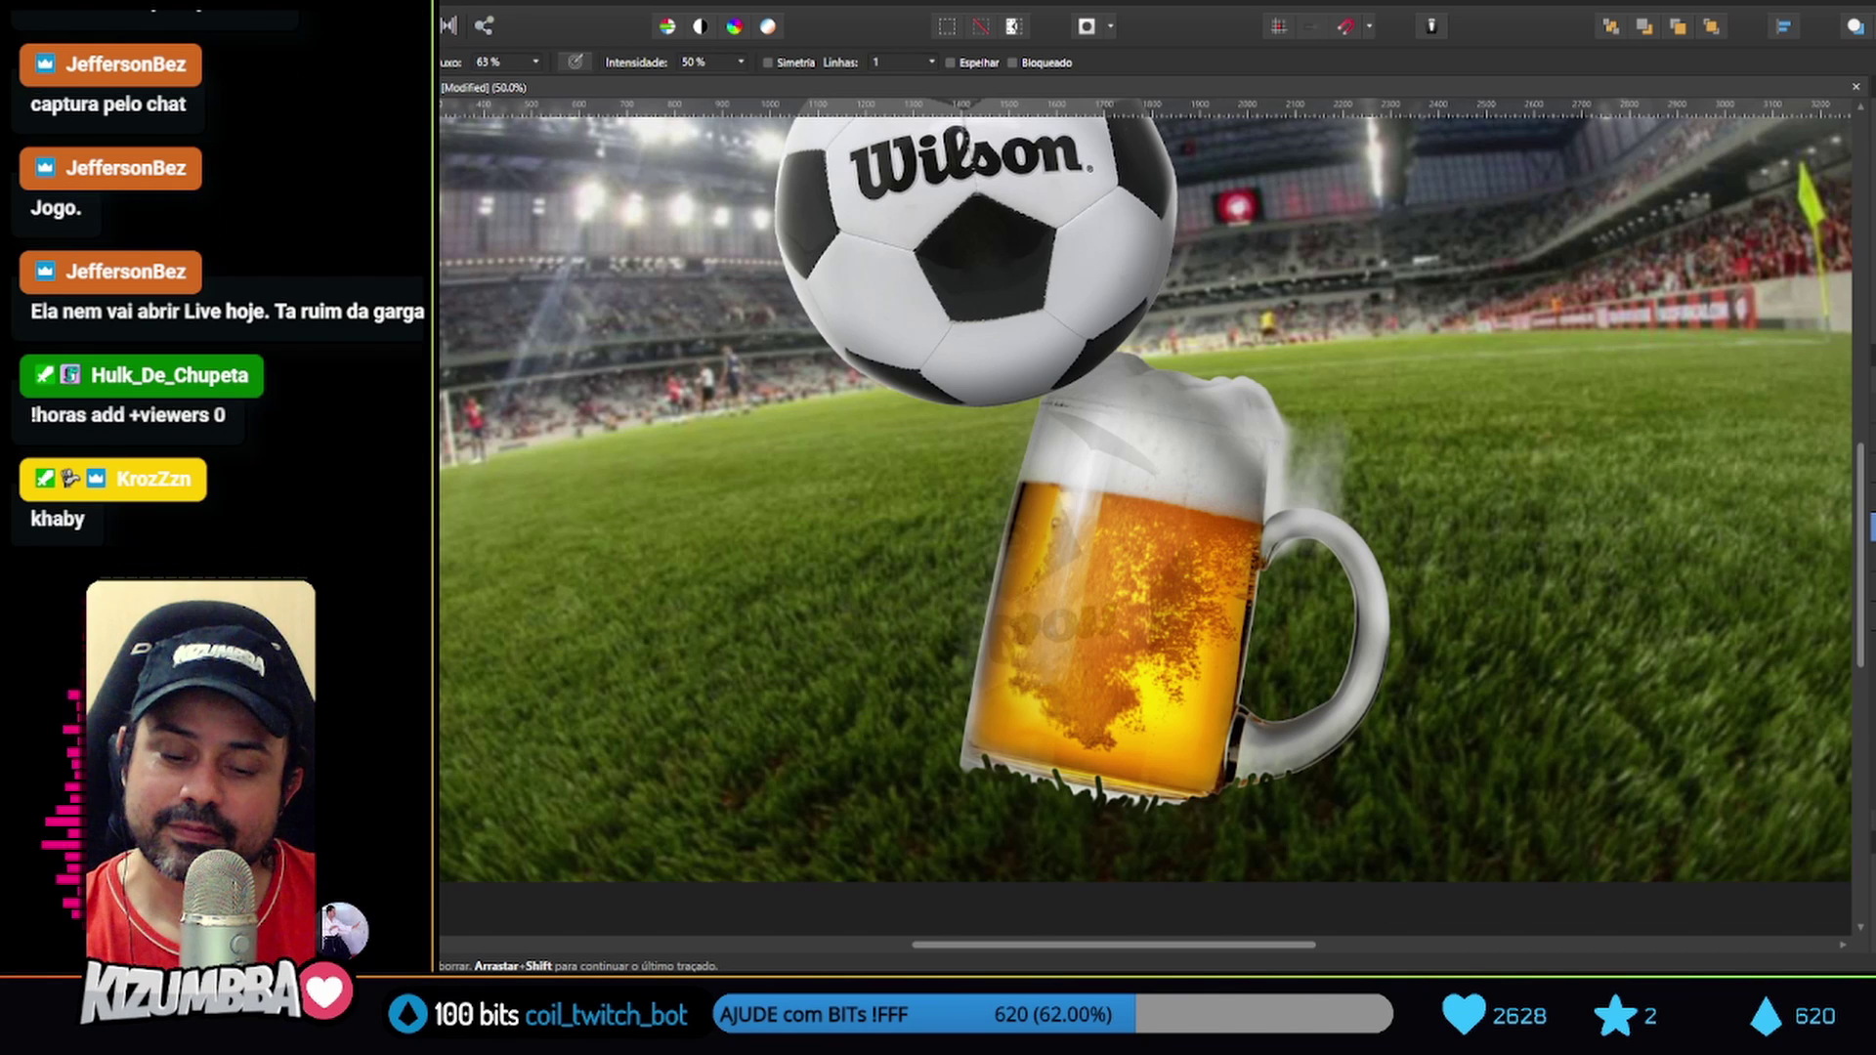
key("e")
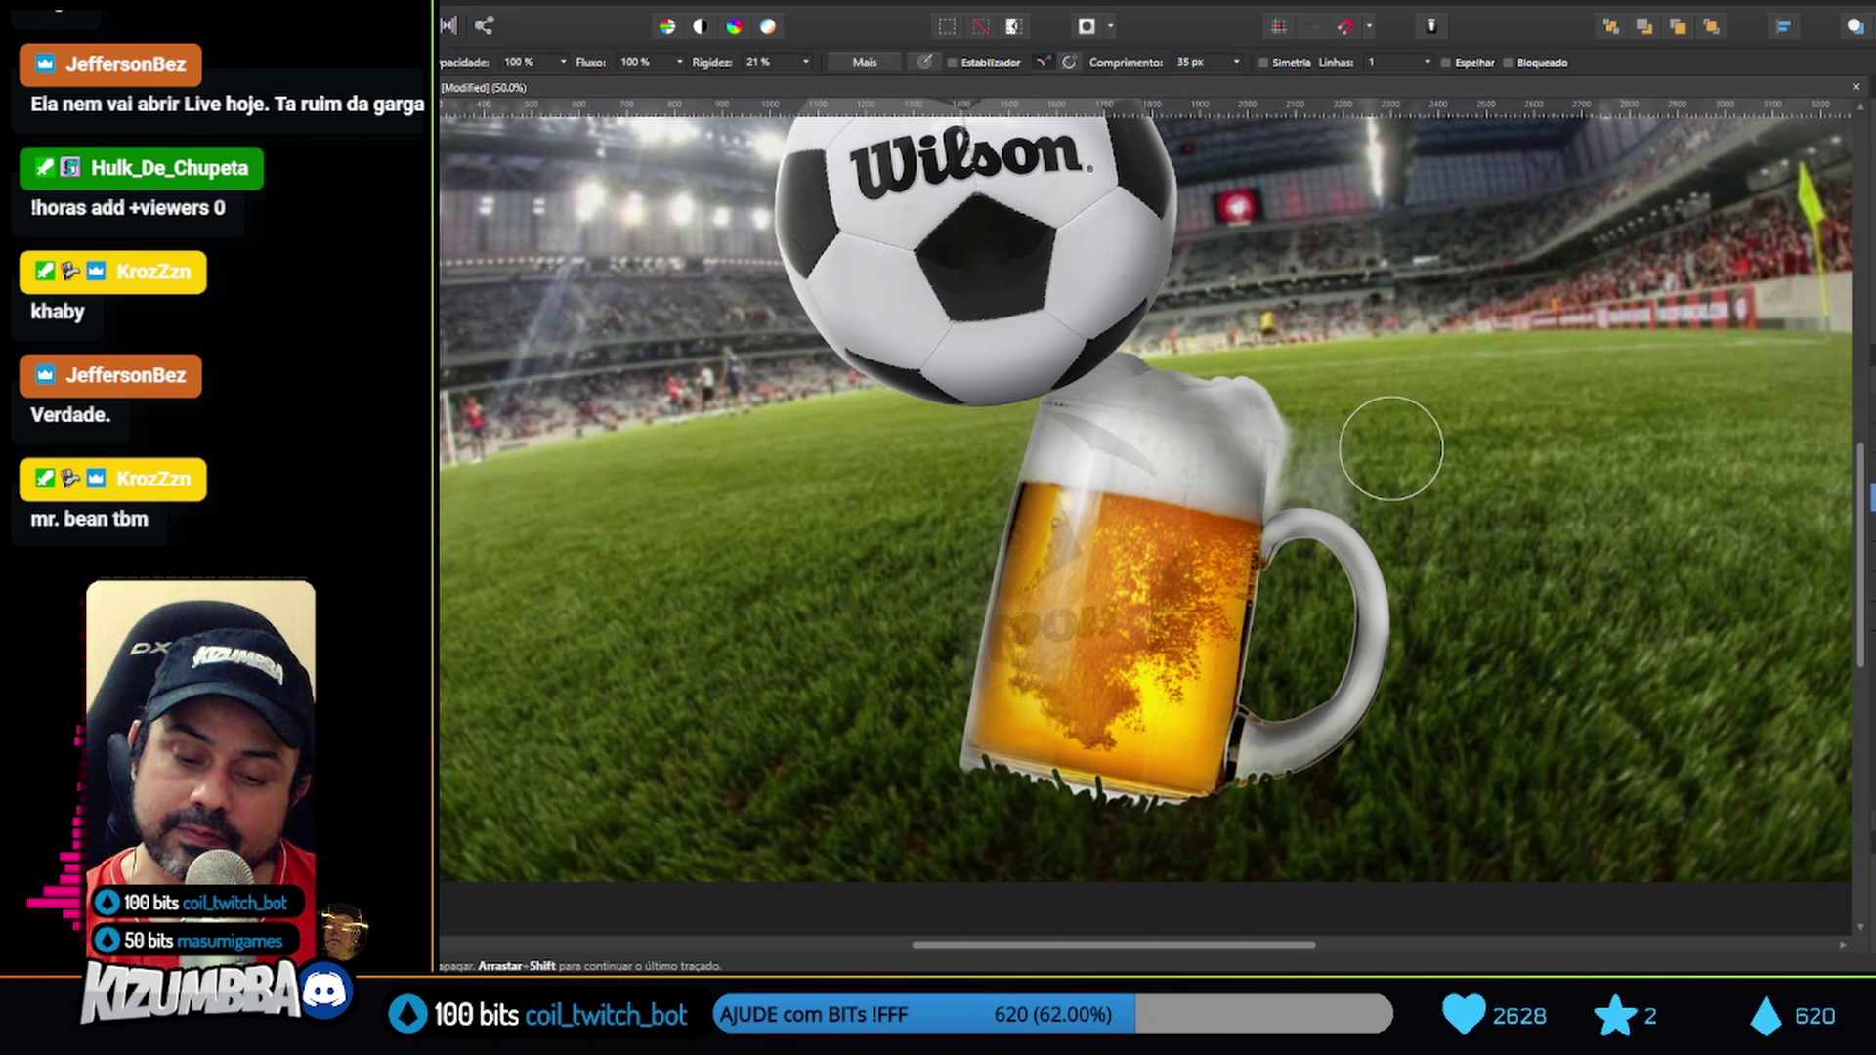
left_click_drag(1373, 521, 1366, 604)
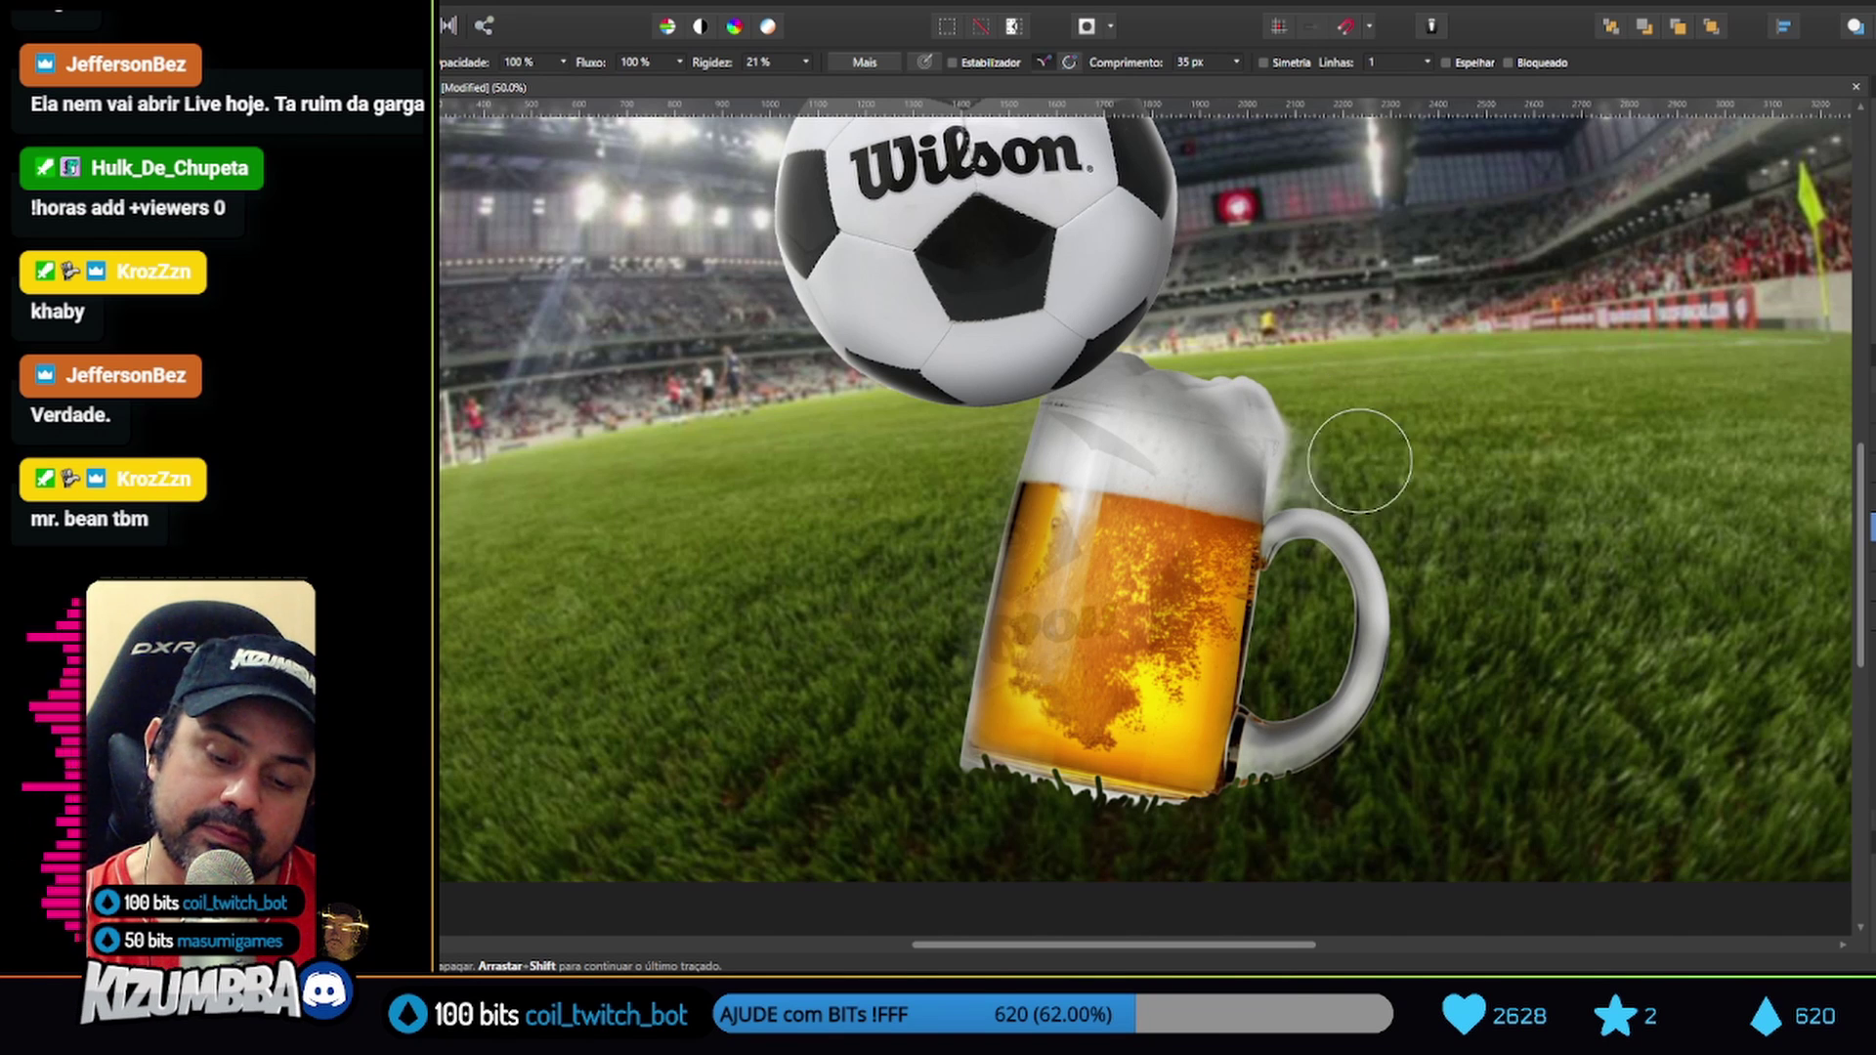
Zoom out, save the composite as an .afphoto file, then duplicate the layer
key("z")
left_click(1550, 601, "alt")
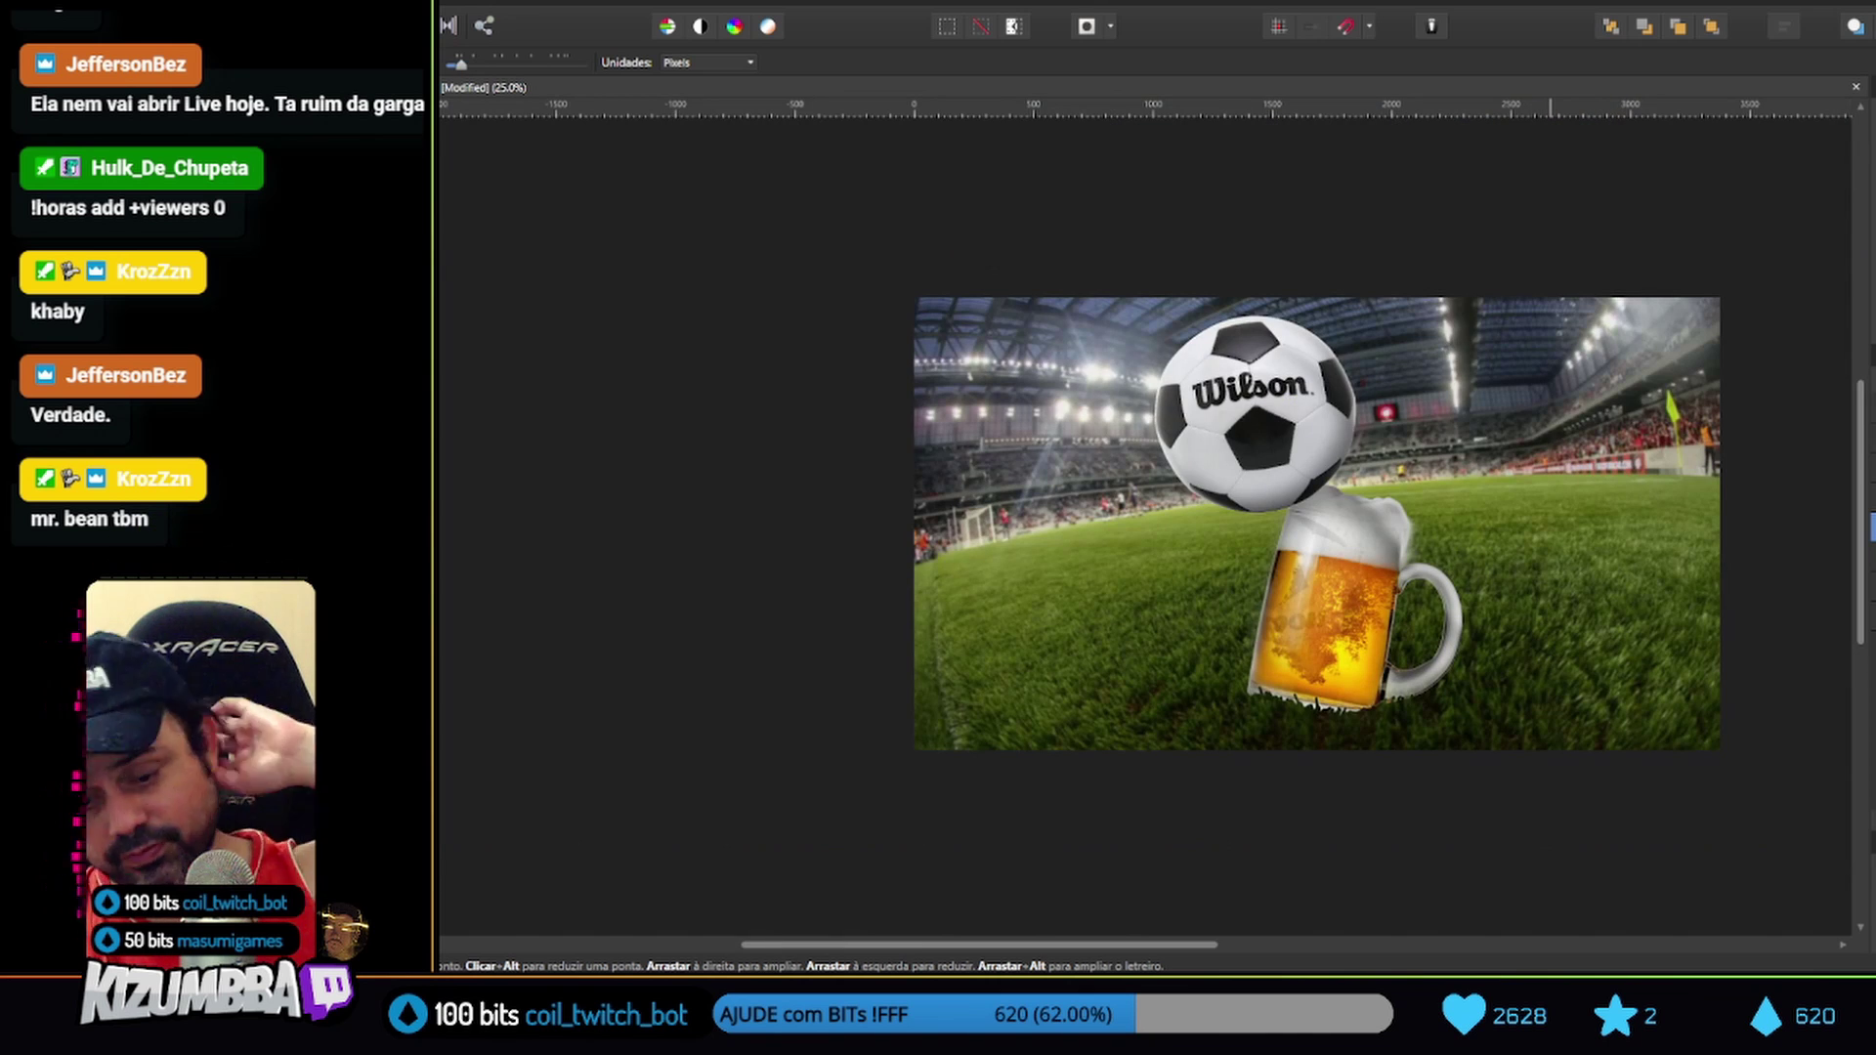
key("ctrl+s")
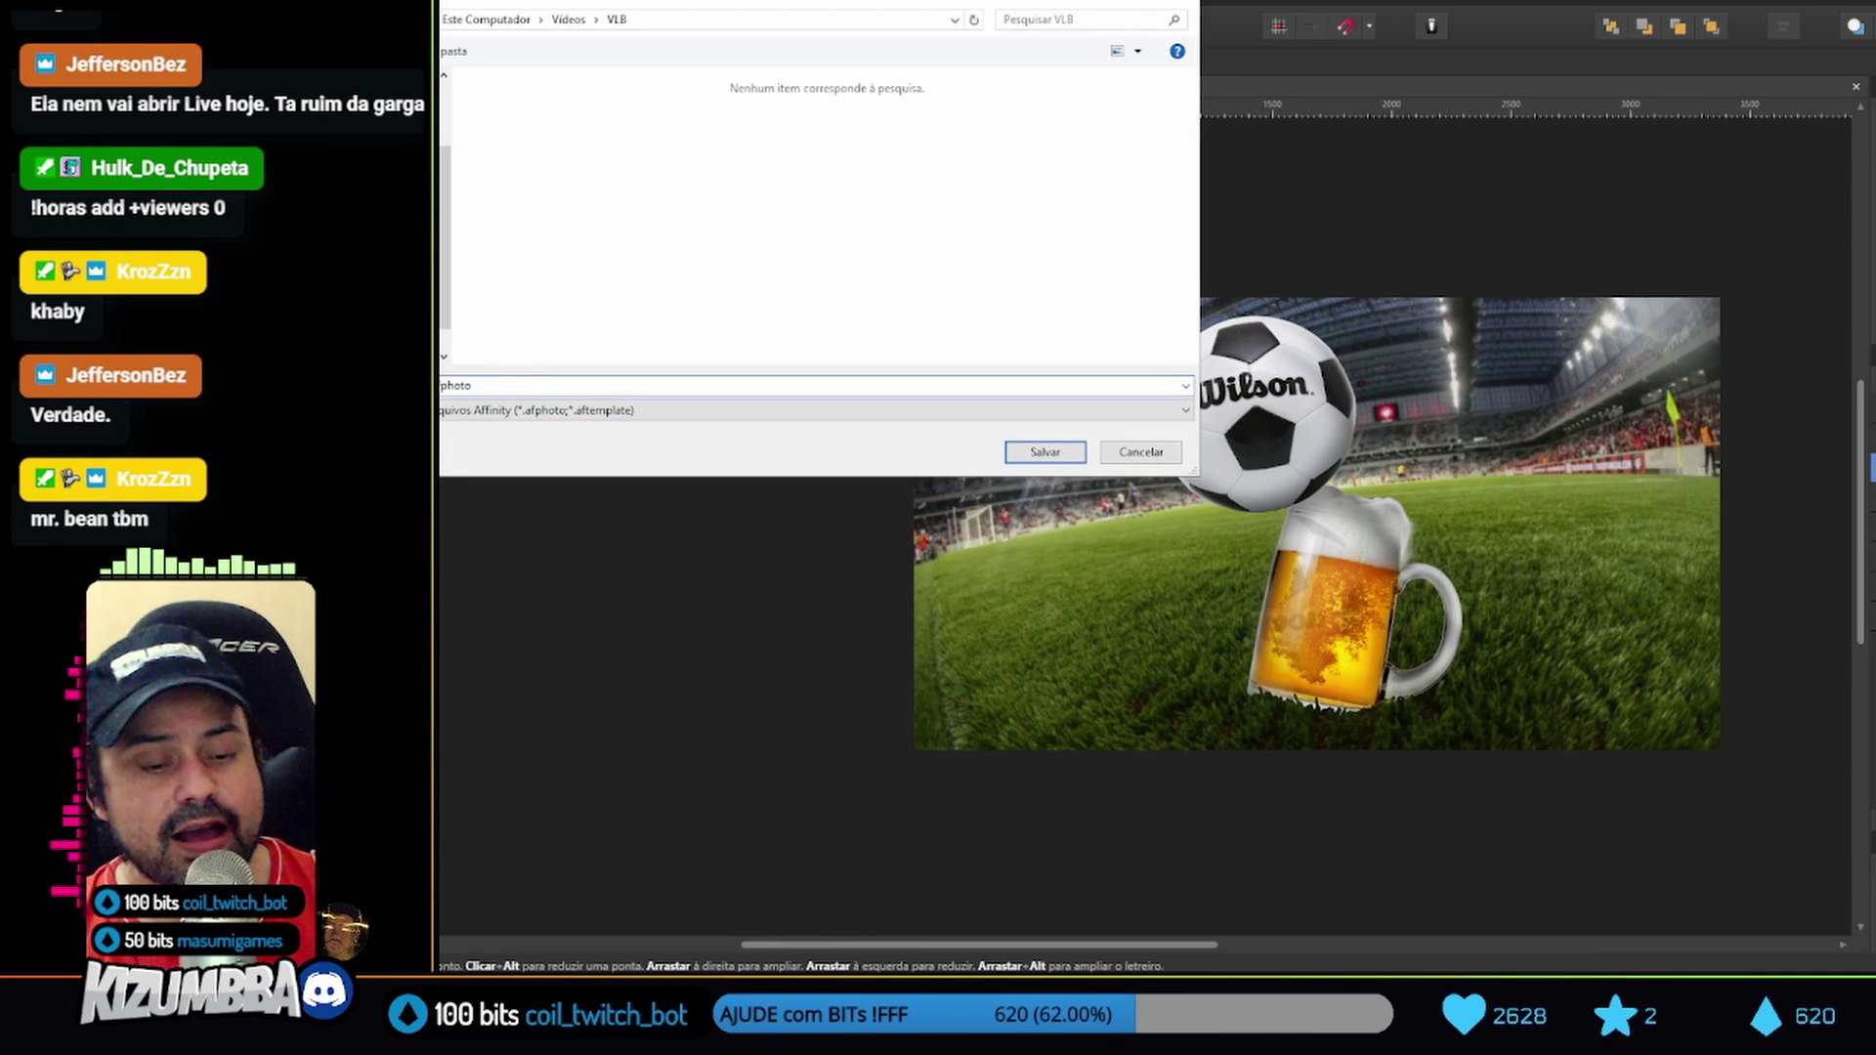
key("Return")
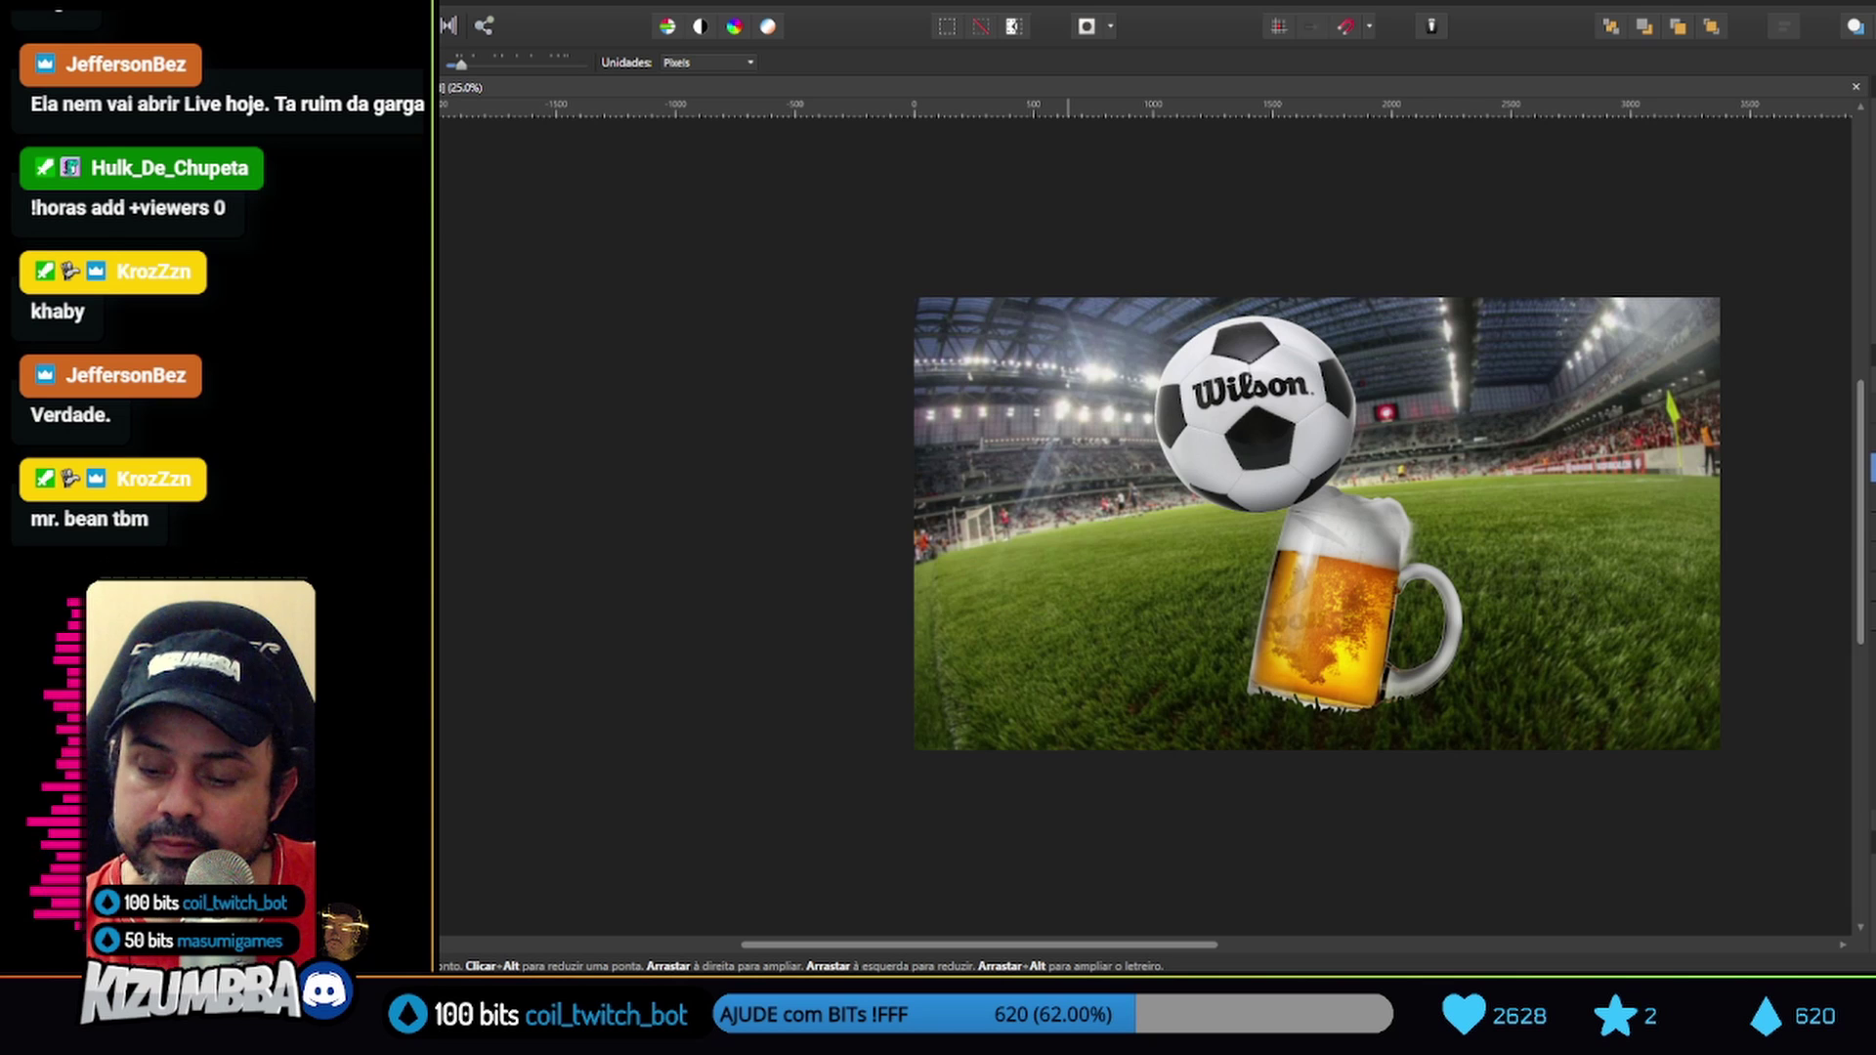
right_click(1823, 488)
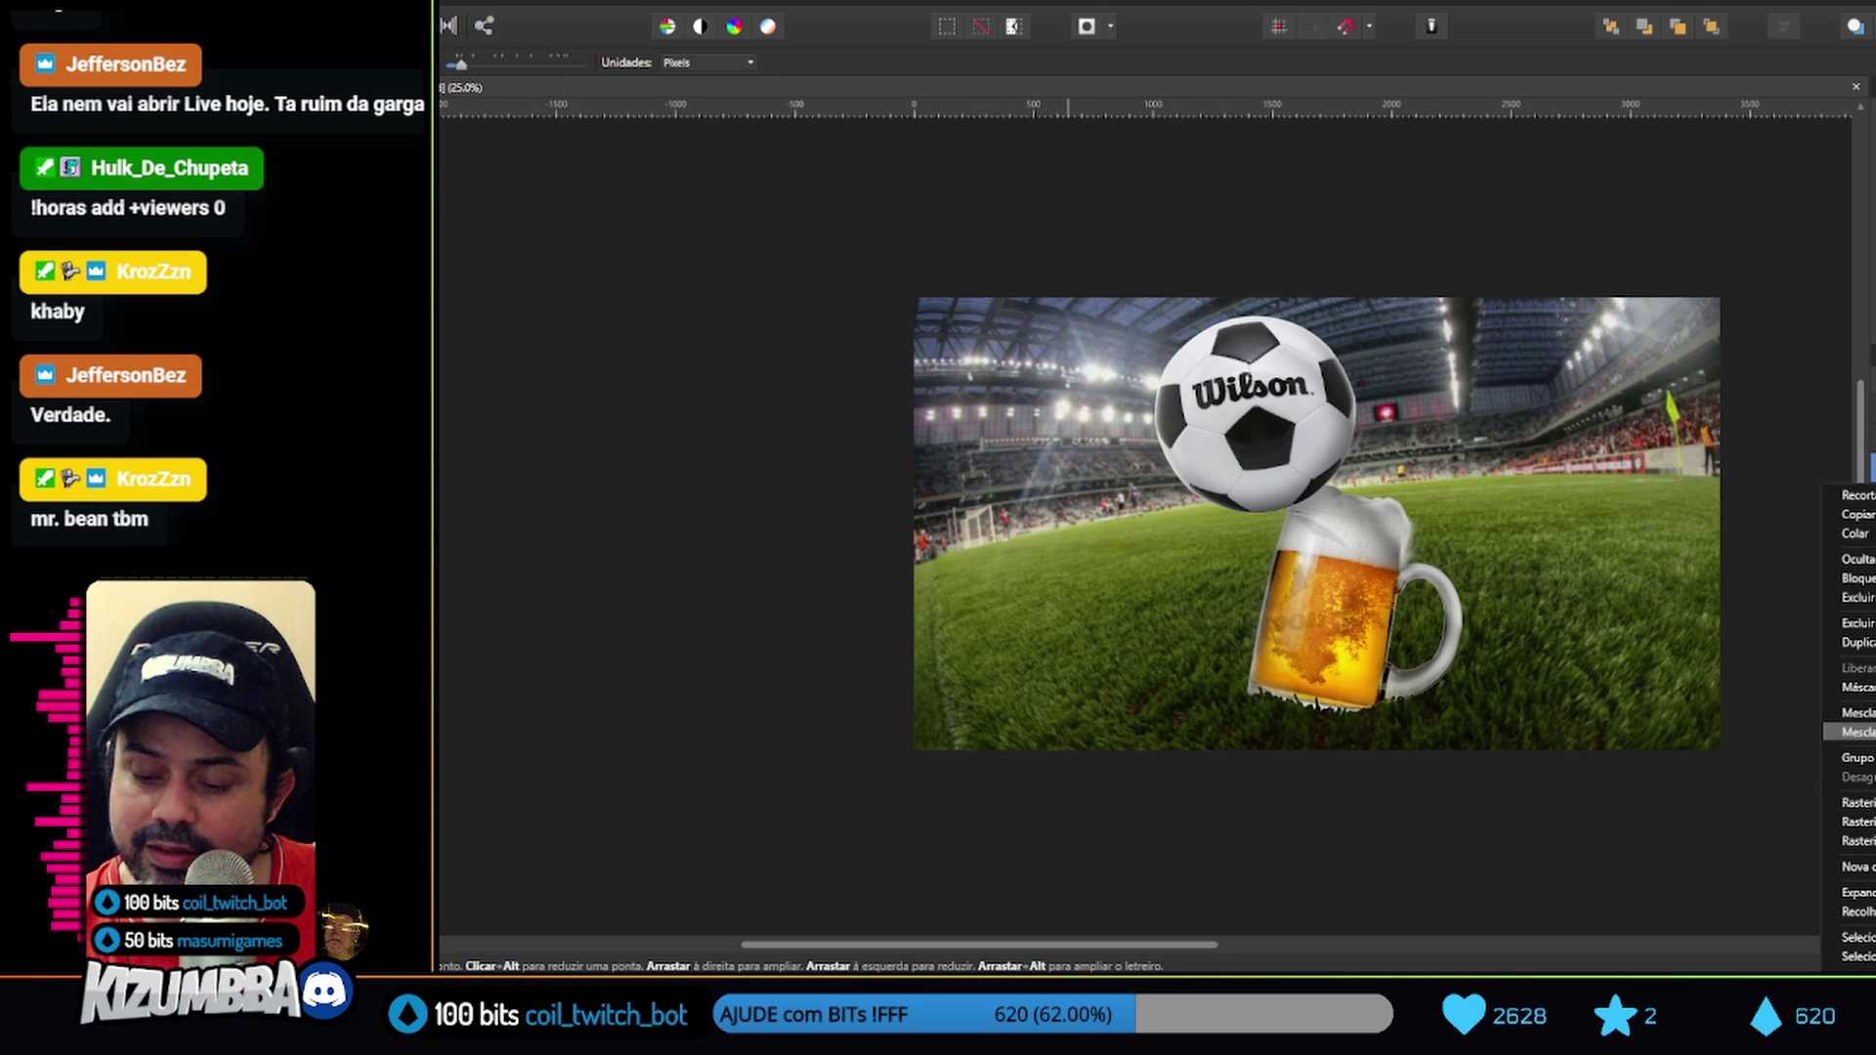
left_click(1856, 642)
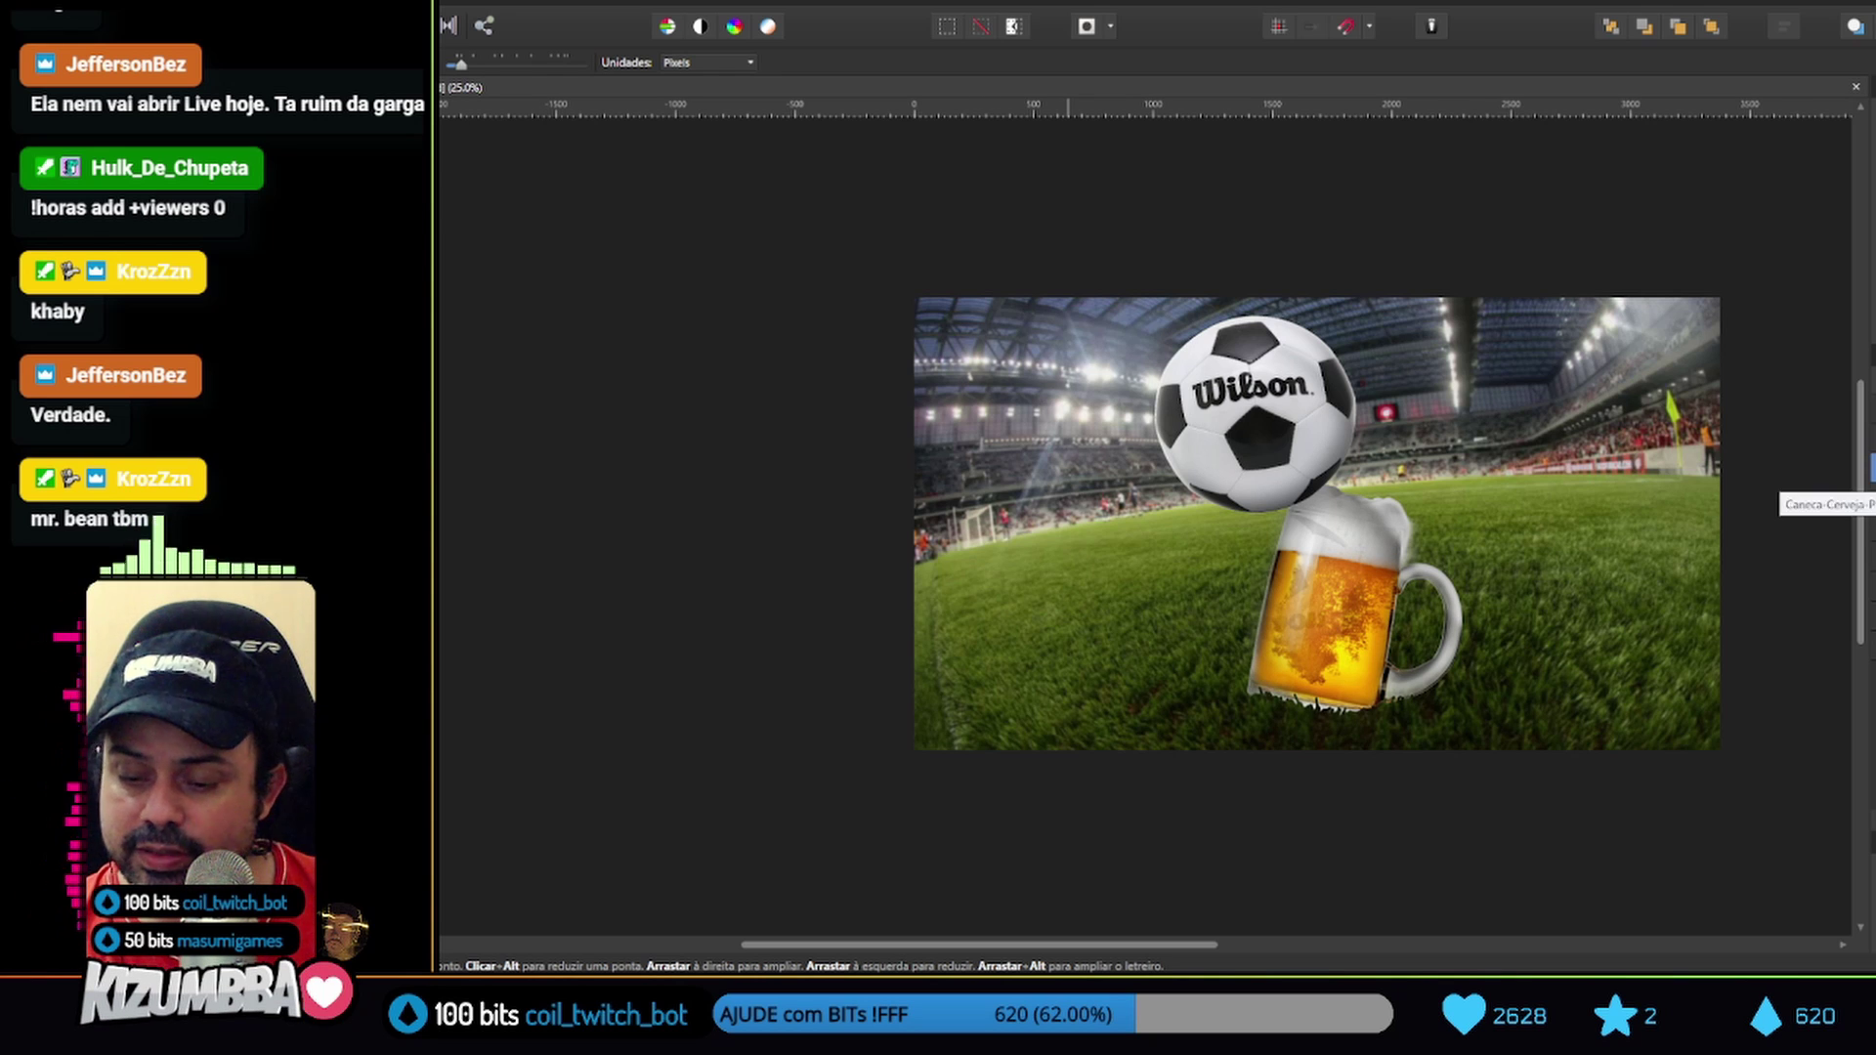
Try Levels adjustments raising the black level to 18%, undoing and discarding them
left_click(1857, 442)
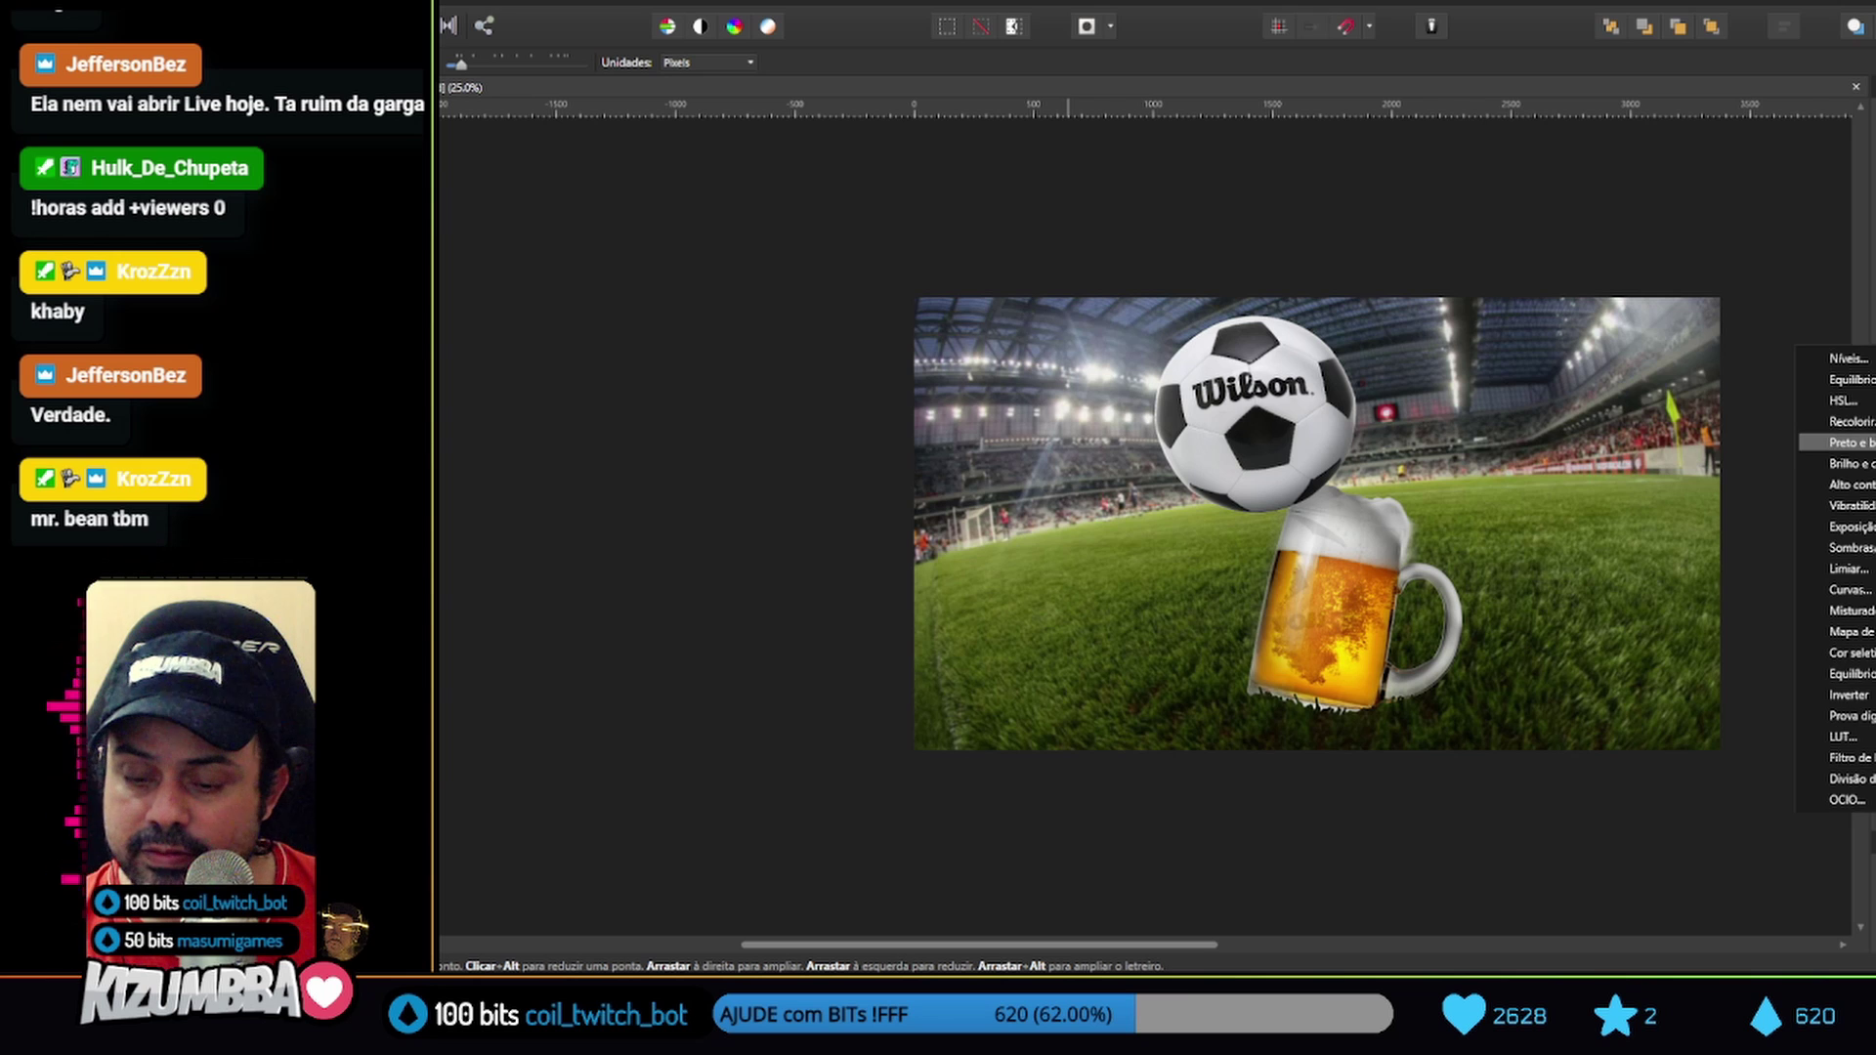
left_click(1848, 359)
left_click_drag(1486, 690, 1563, 697)
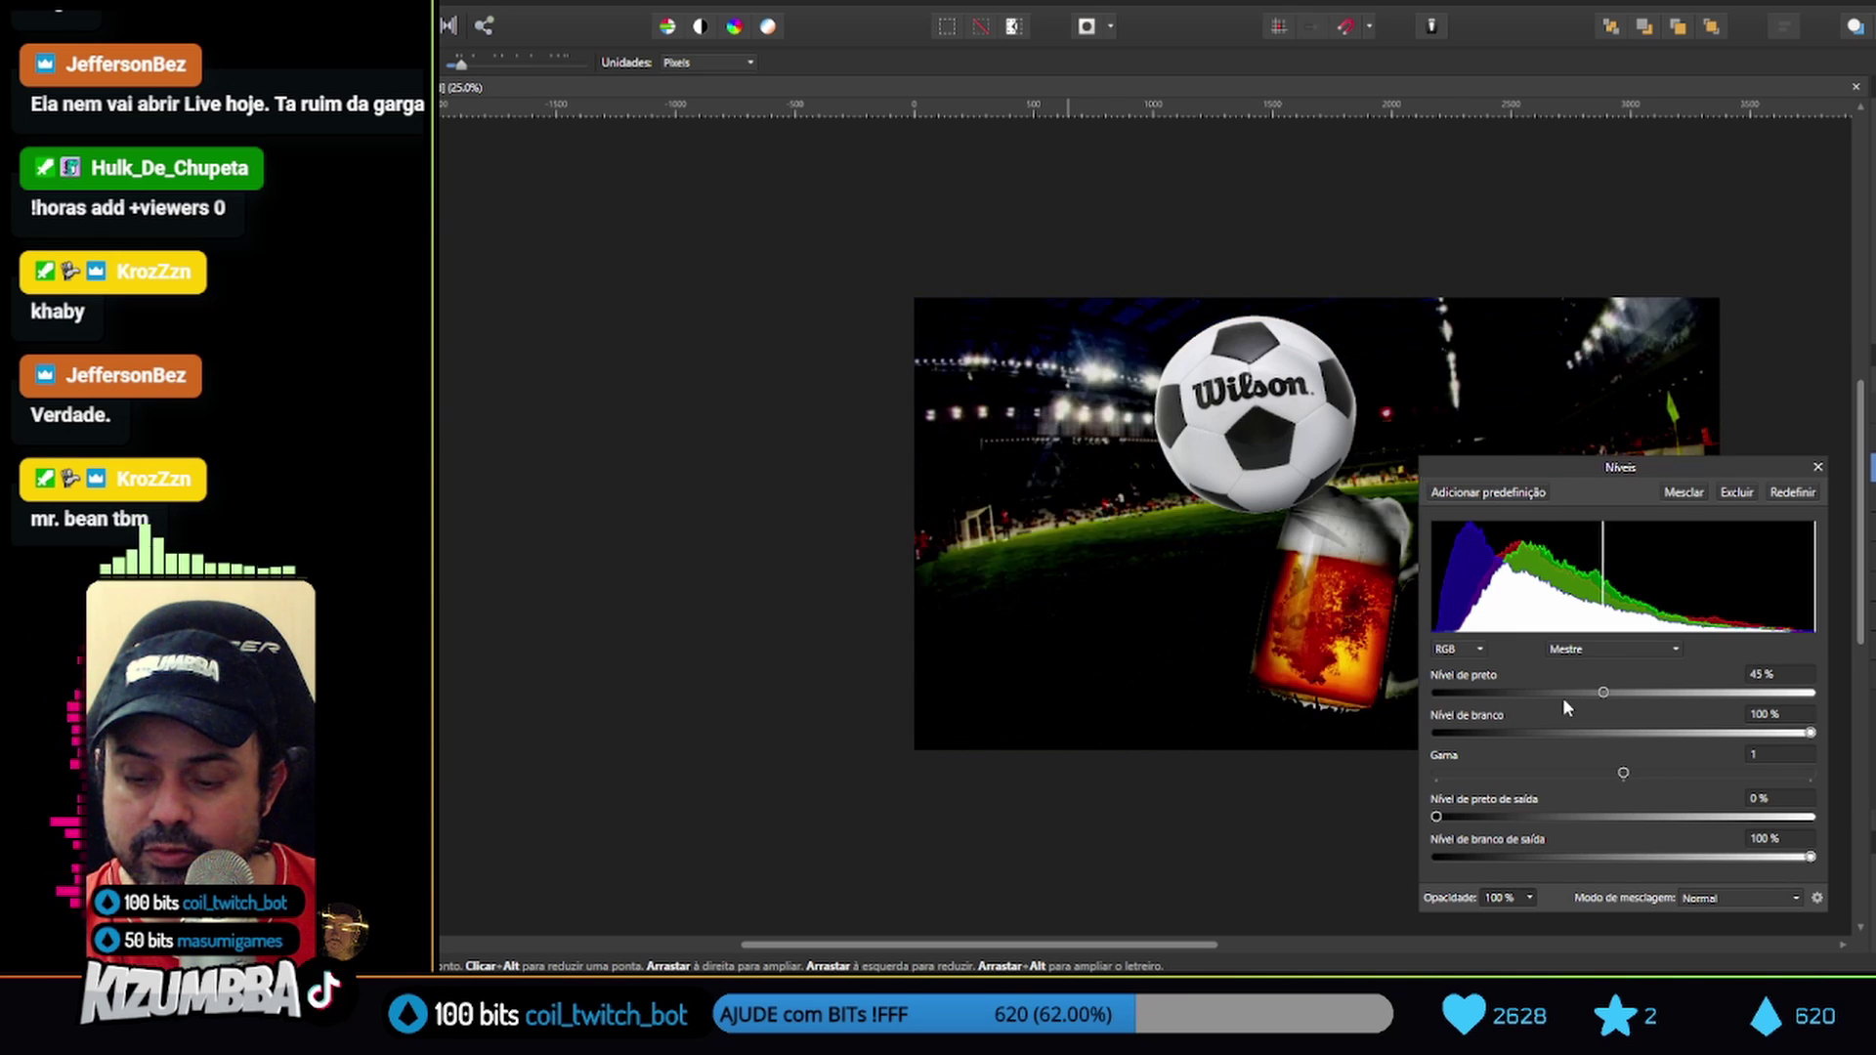
key("ctrl+z")
left_click(1857, 443)
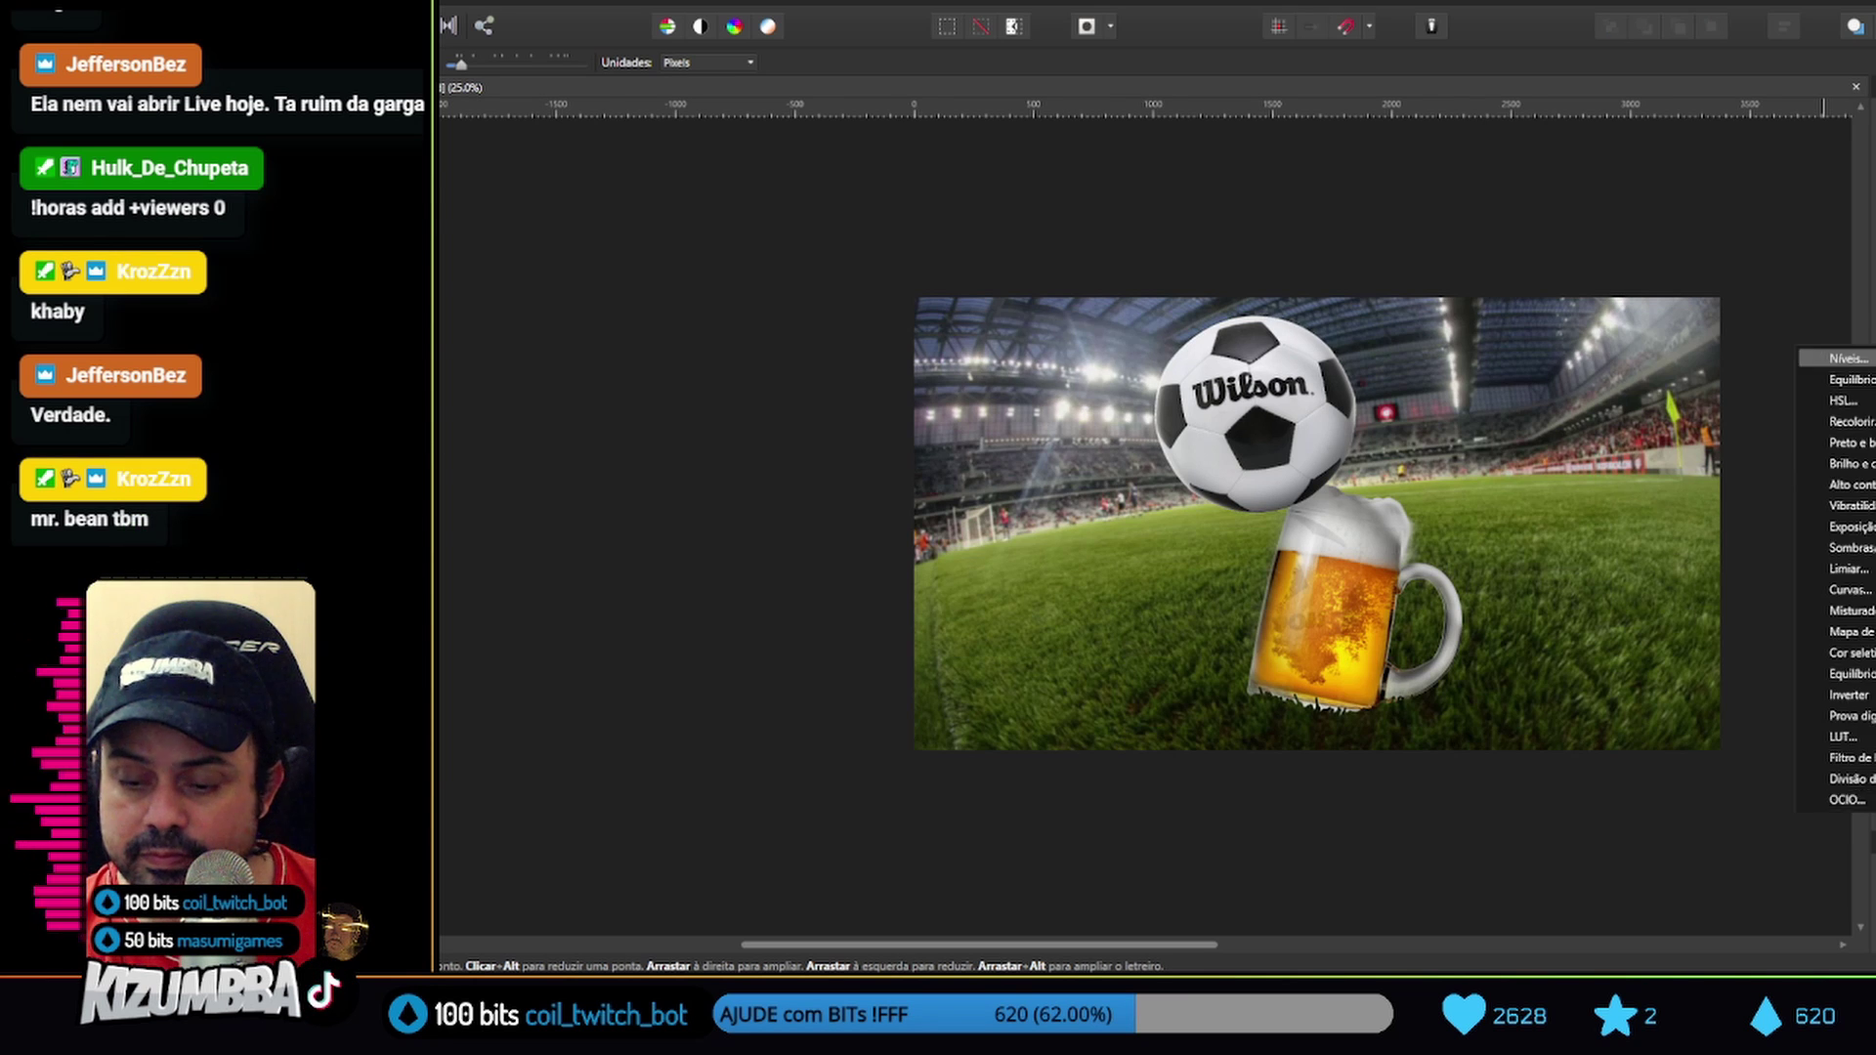
left_click(1848, 359)
left_click_drag(1433, 692, 1505, 692)
left_click(1816, 467)
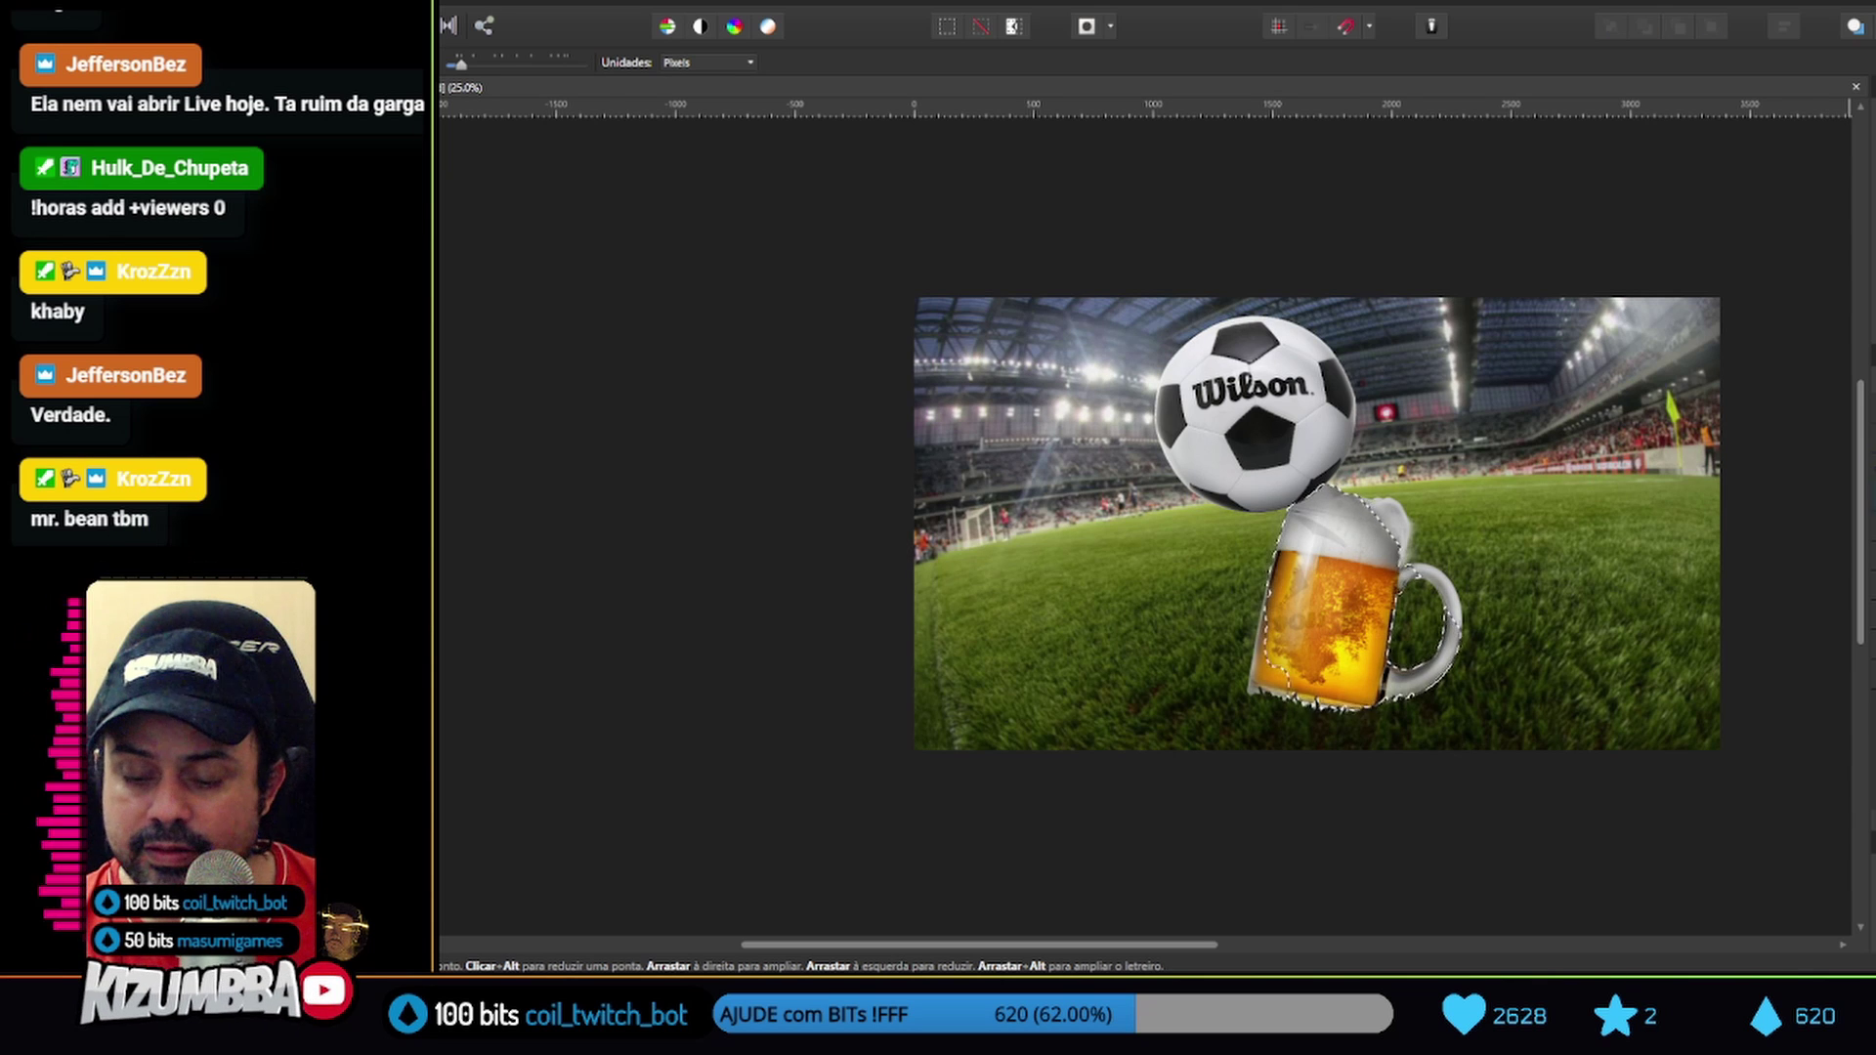
Raise the mug selection's black level with Levels, deselect, and erase the foam and handle's rough edge
left_click(1857, 442)
left_click(1848, 358)
left_click_drag(1433, 692, 1667, 692)
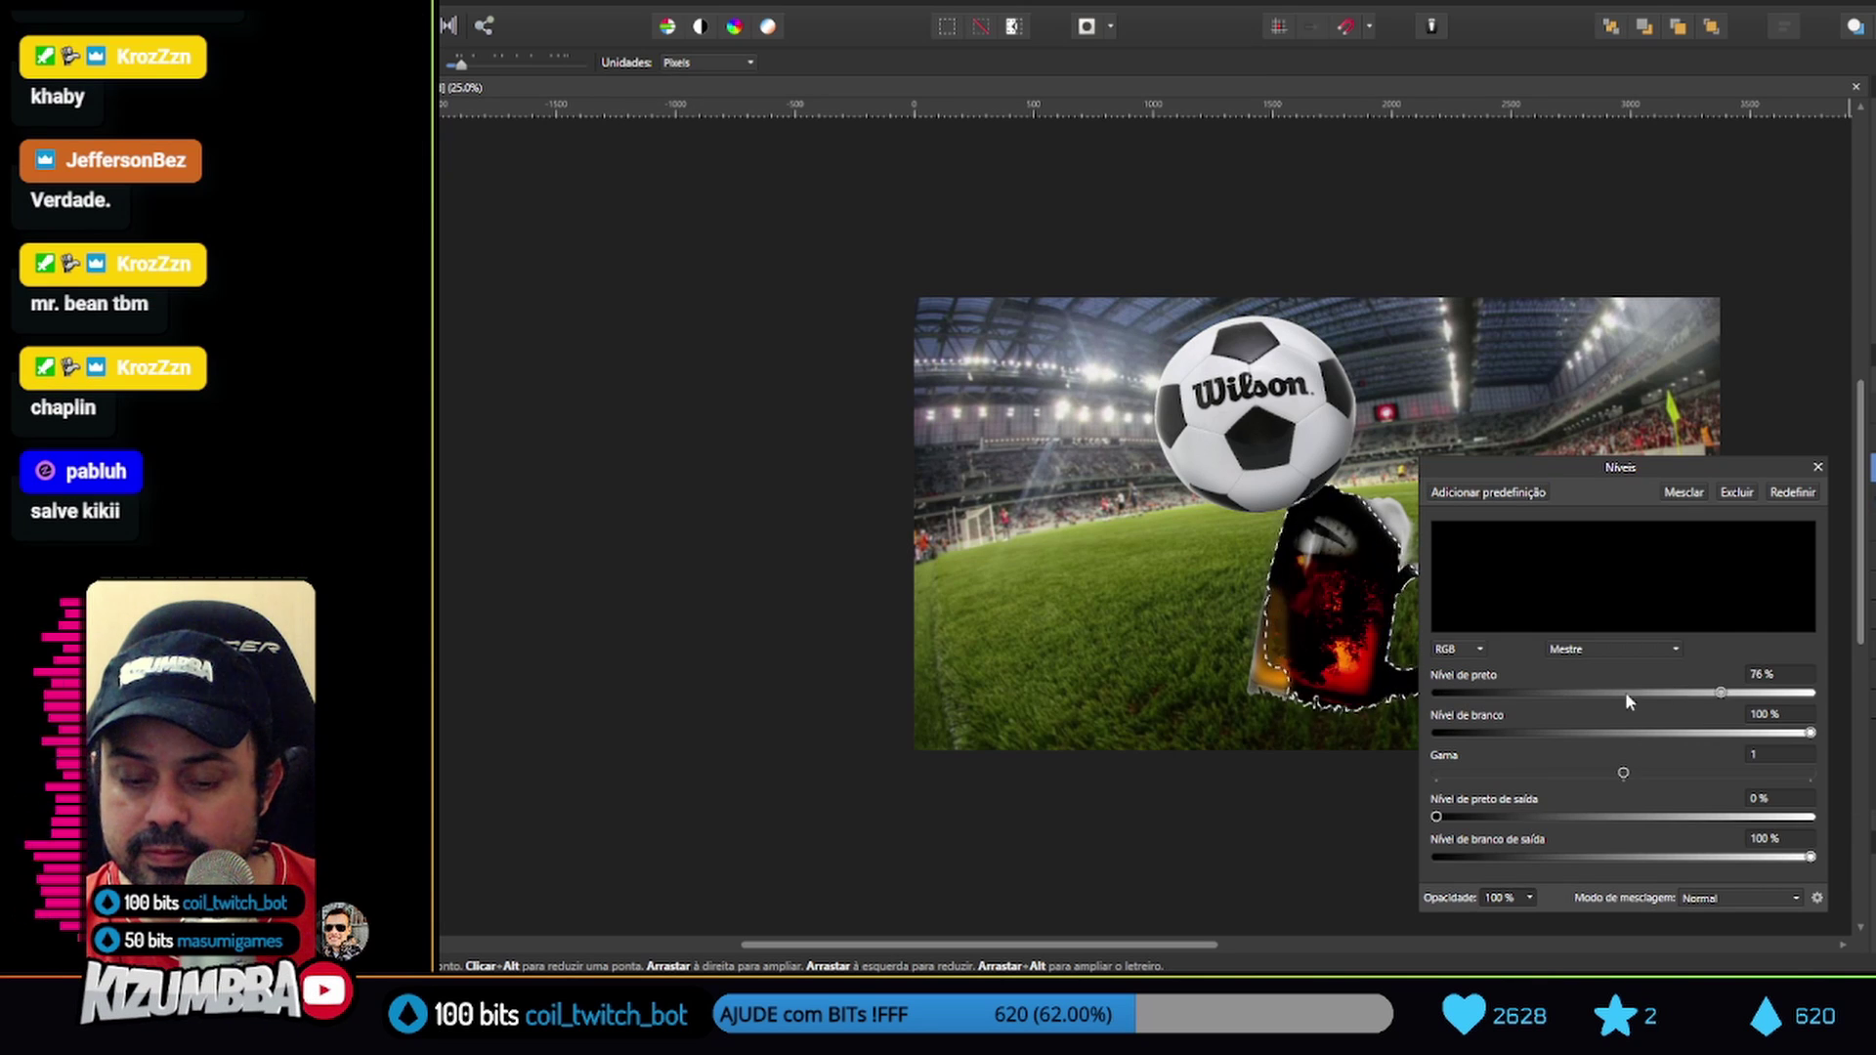
left_click(1817, 467)
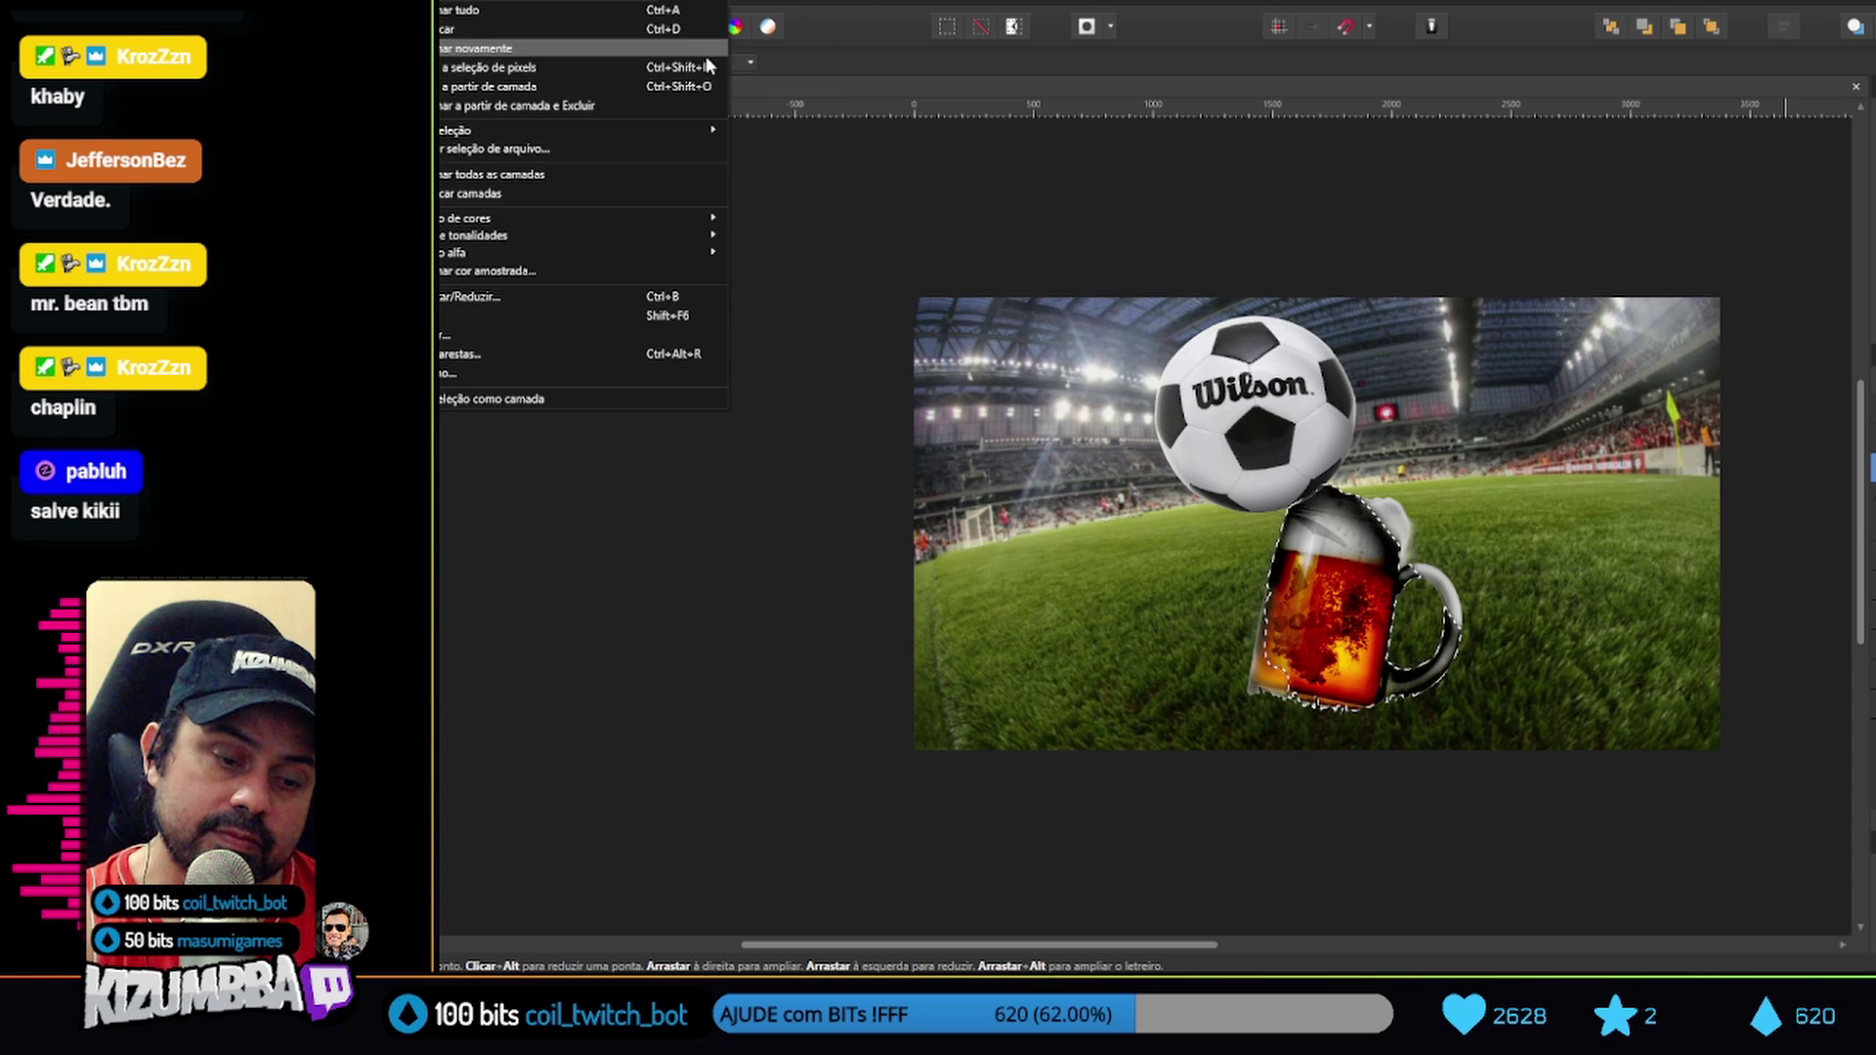
left_click(548, 30)
key("e")
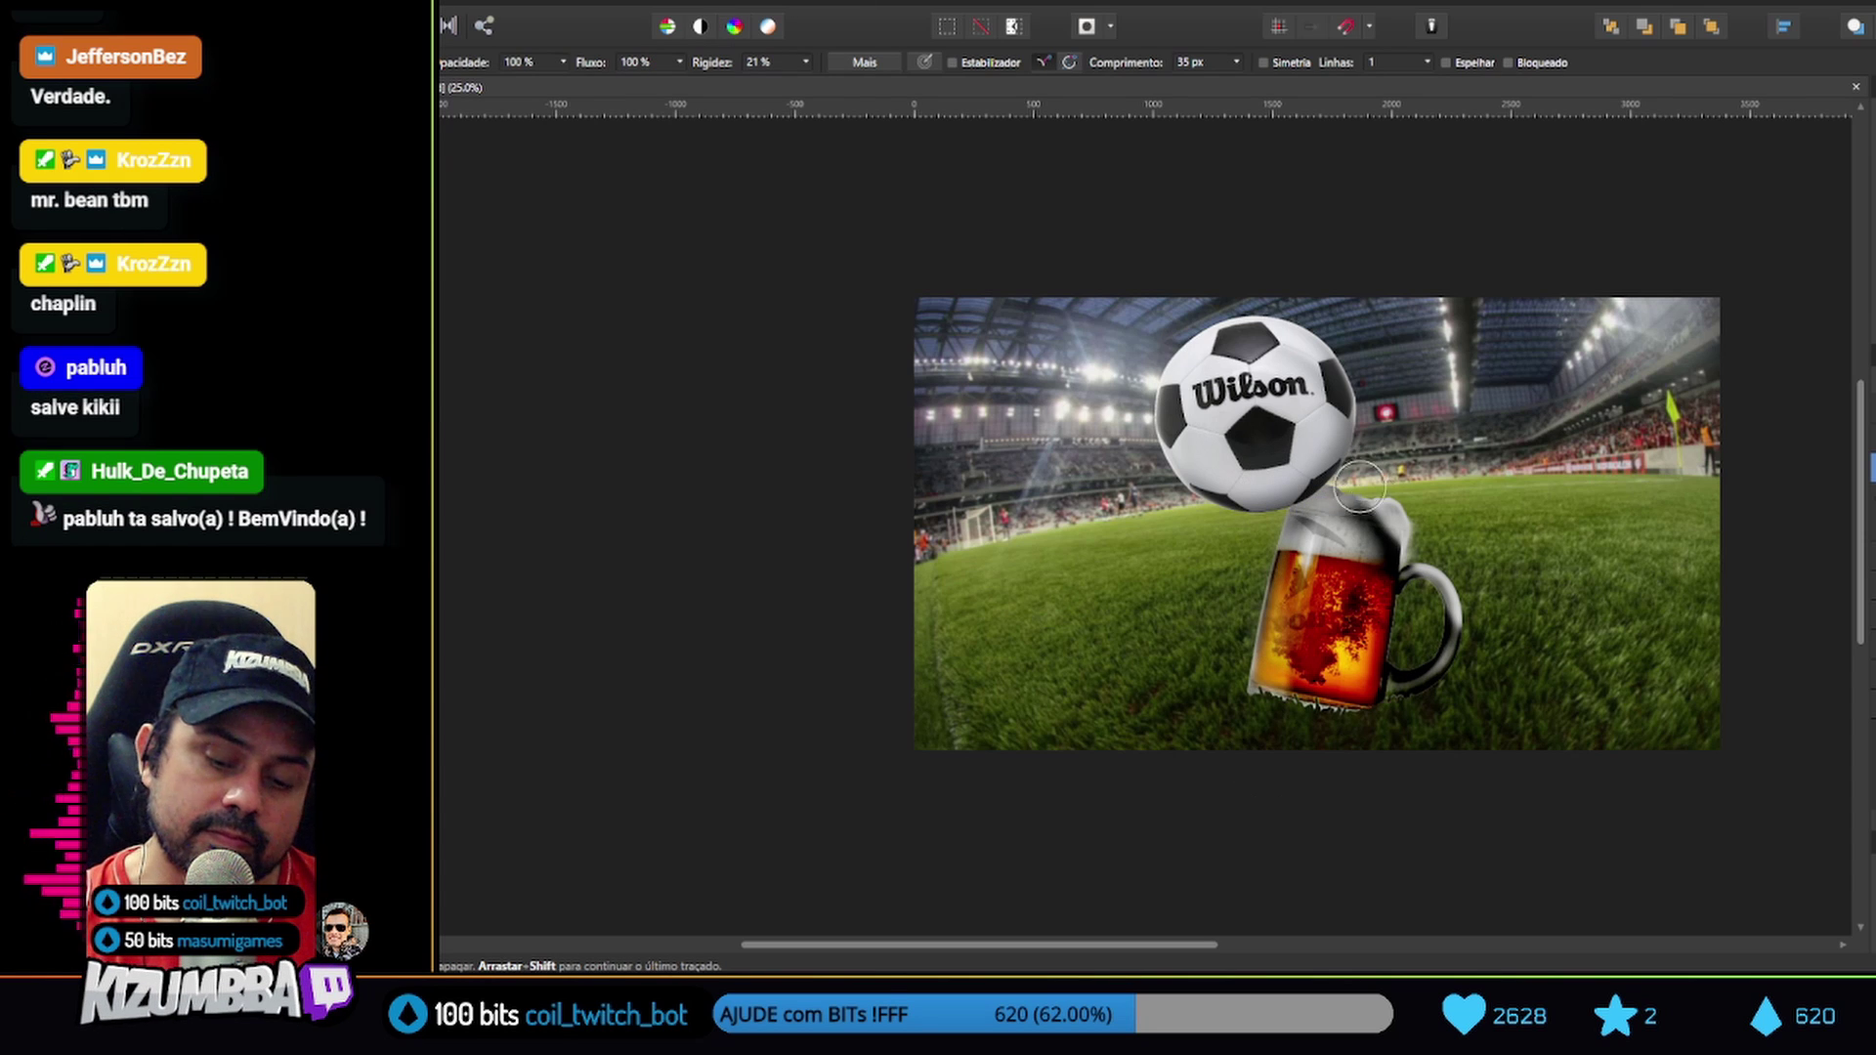
left_click_drag(1360, 486, 1416, 585)
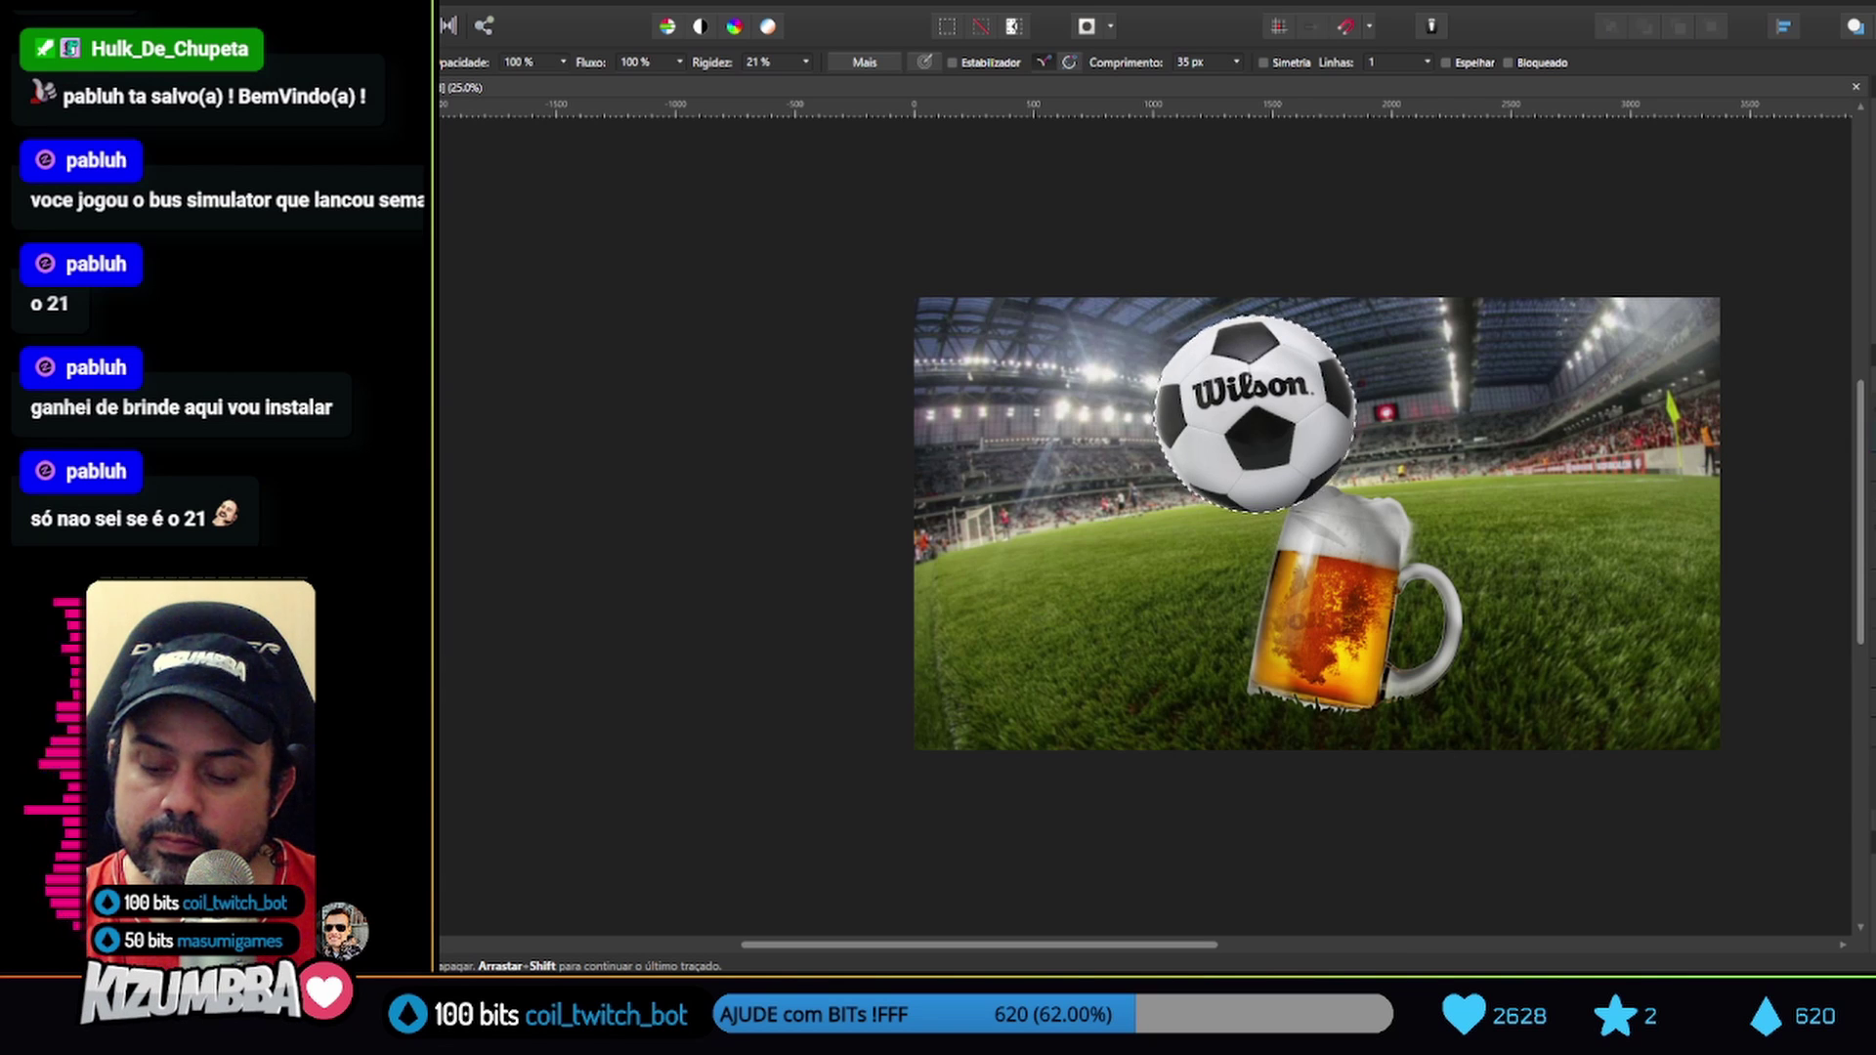
Darken the Wilson ball with Levels, brush part back, then undo the darkening
key("ctrl+l")
left_click_drag(1435, 693, 1647, 694)
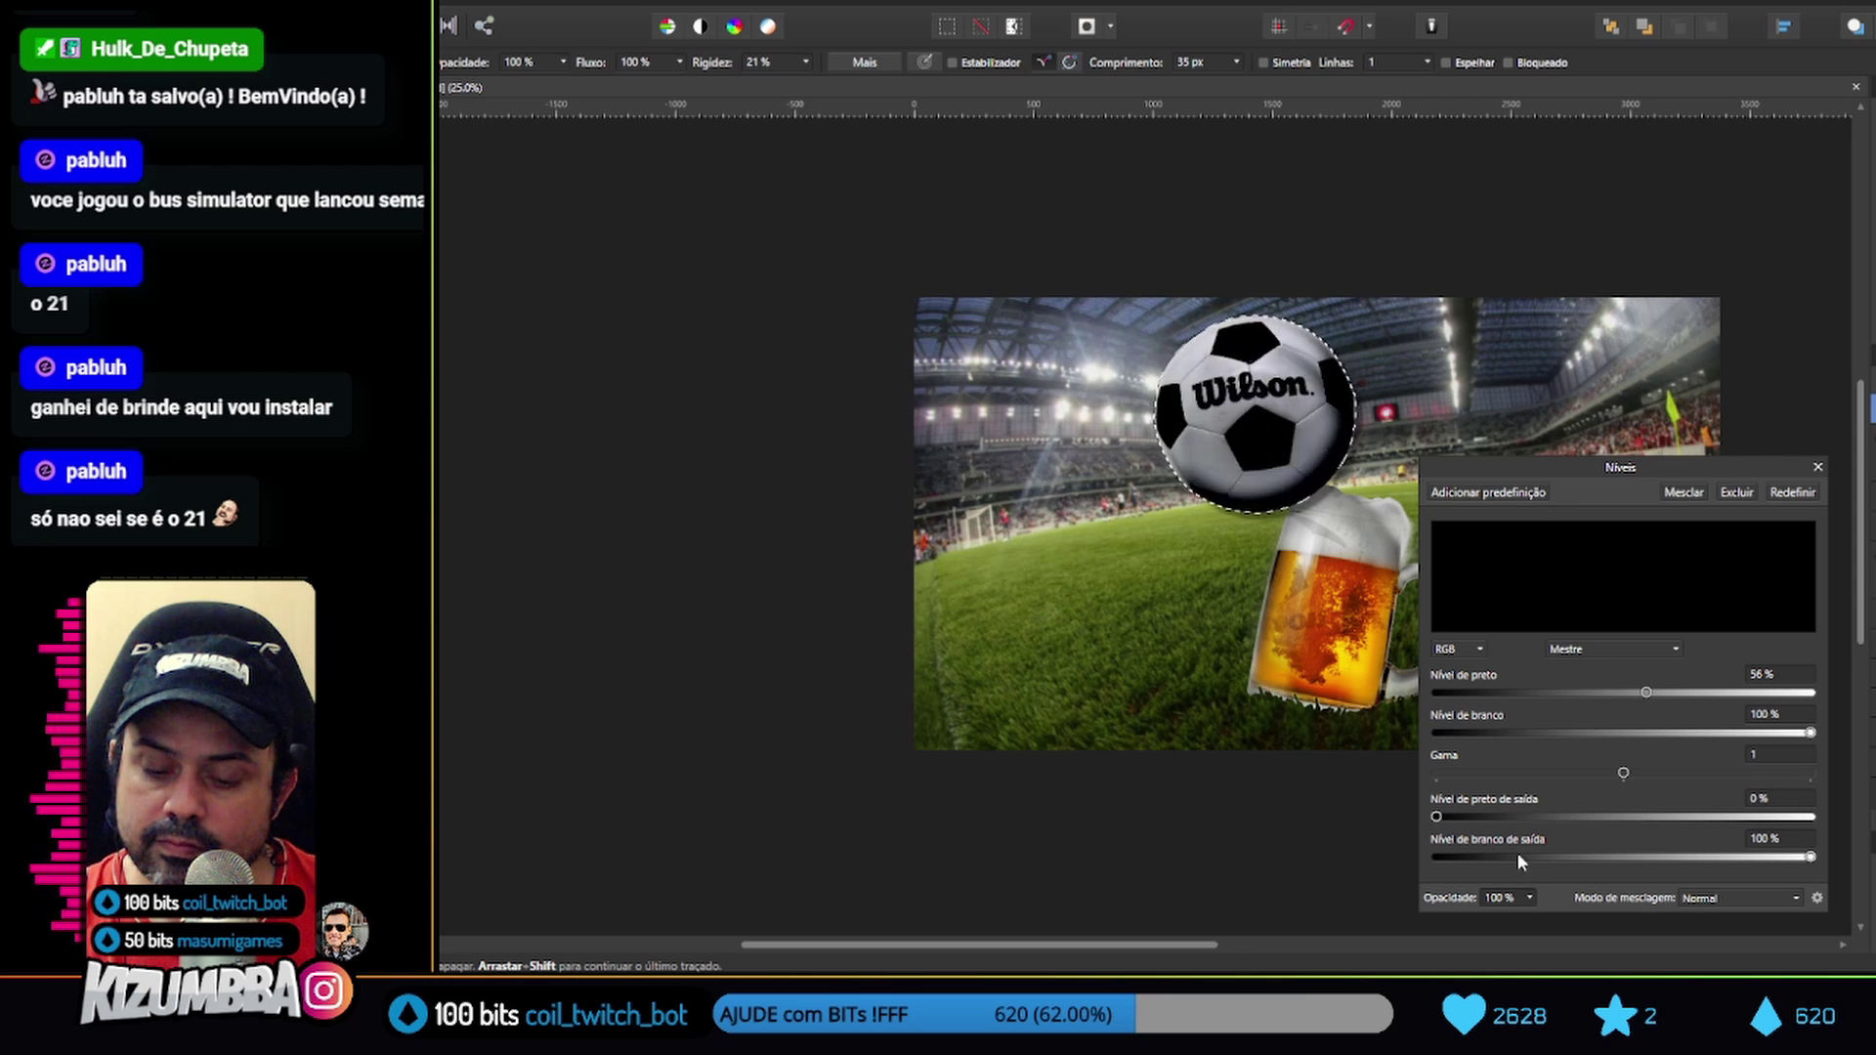
key("Return")
key("ctrl+d")
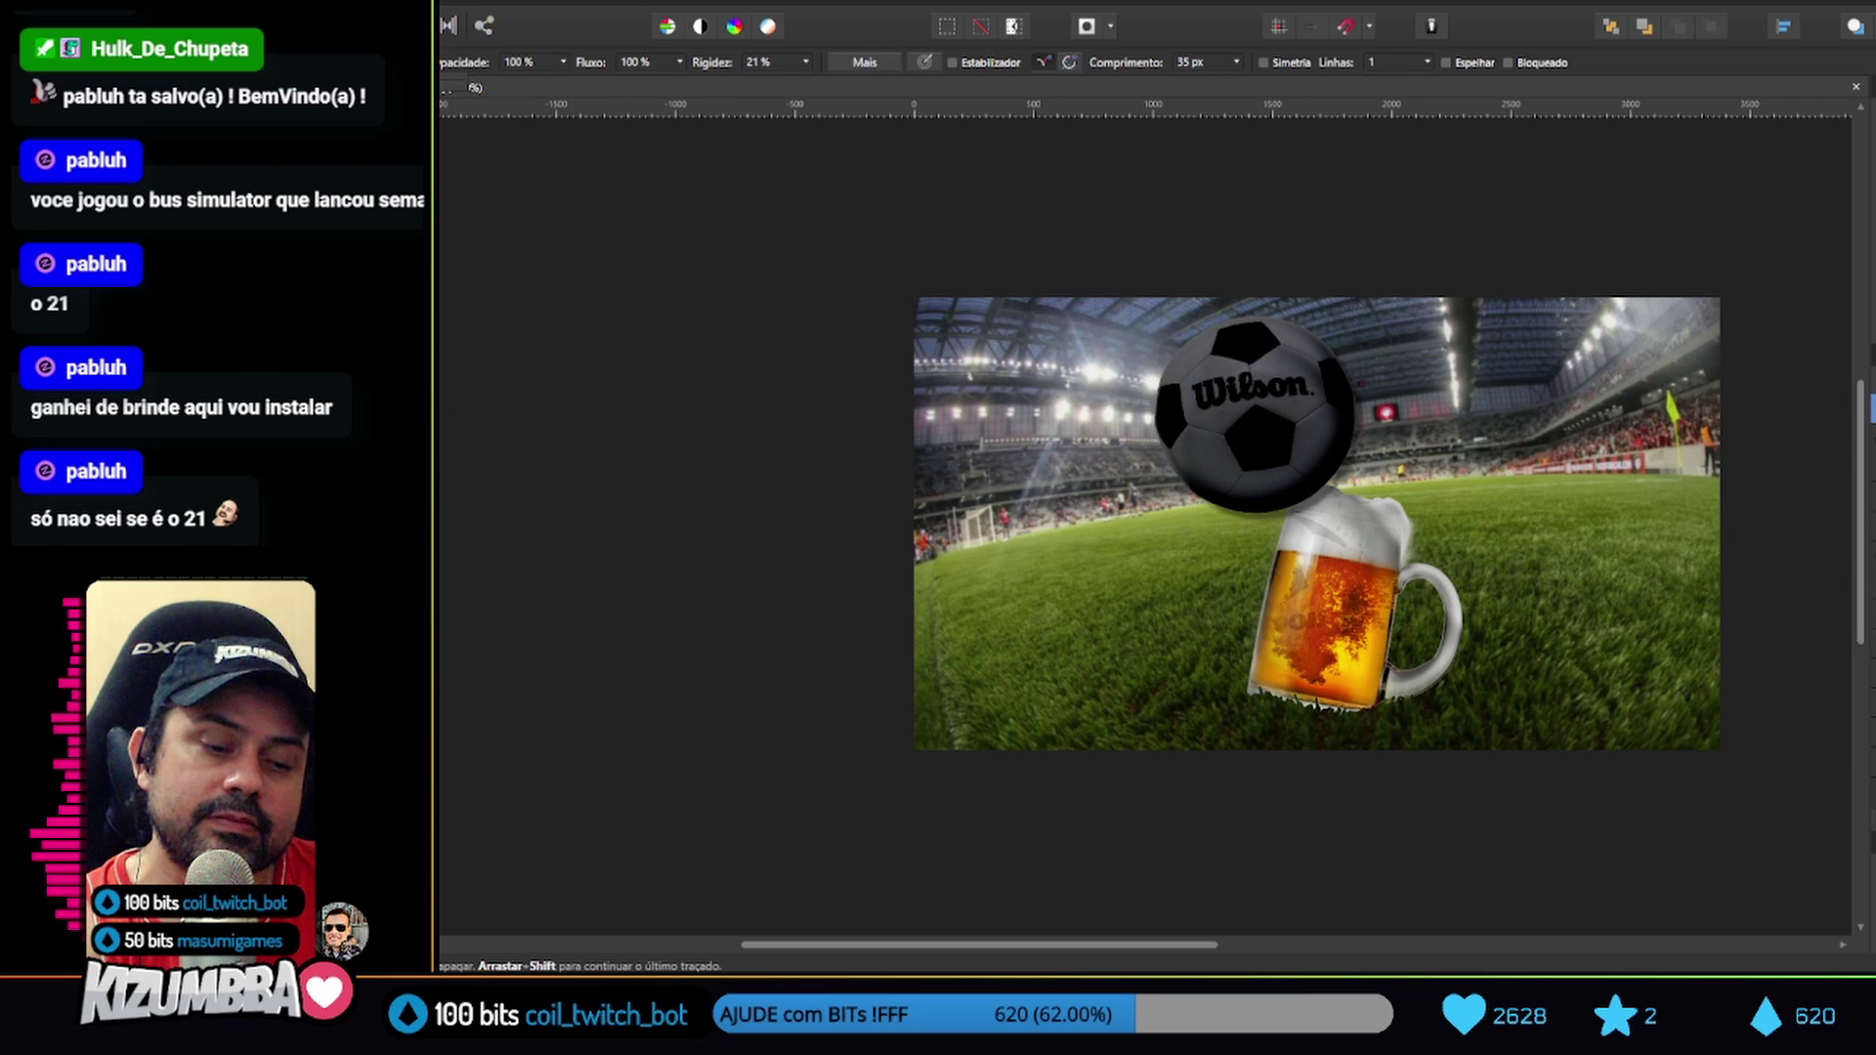
left_click_drag(1142, 337, 1121, 395)
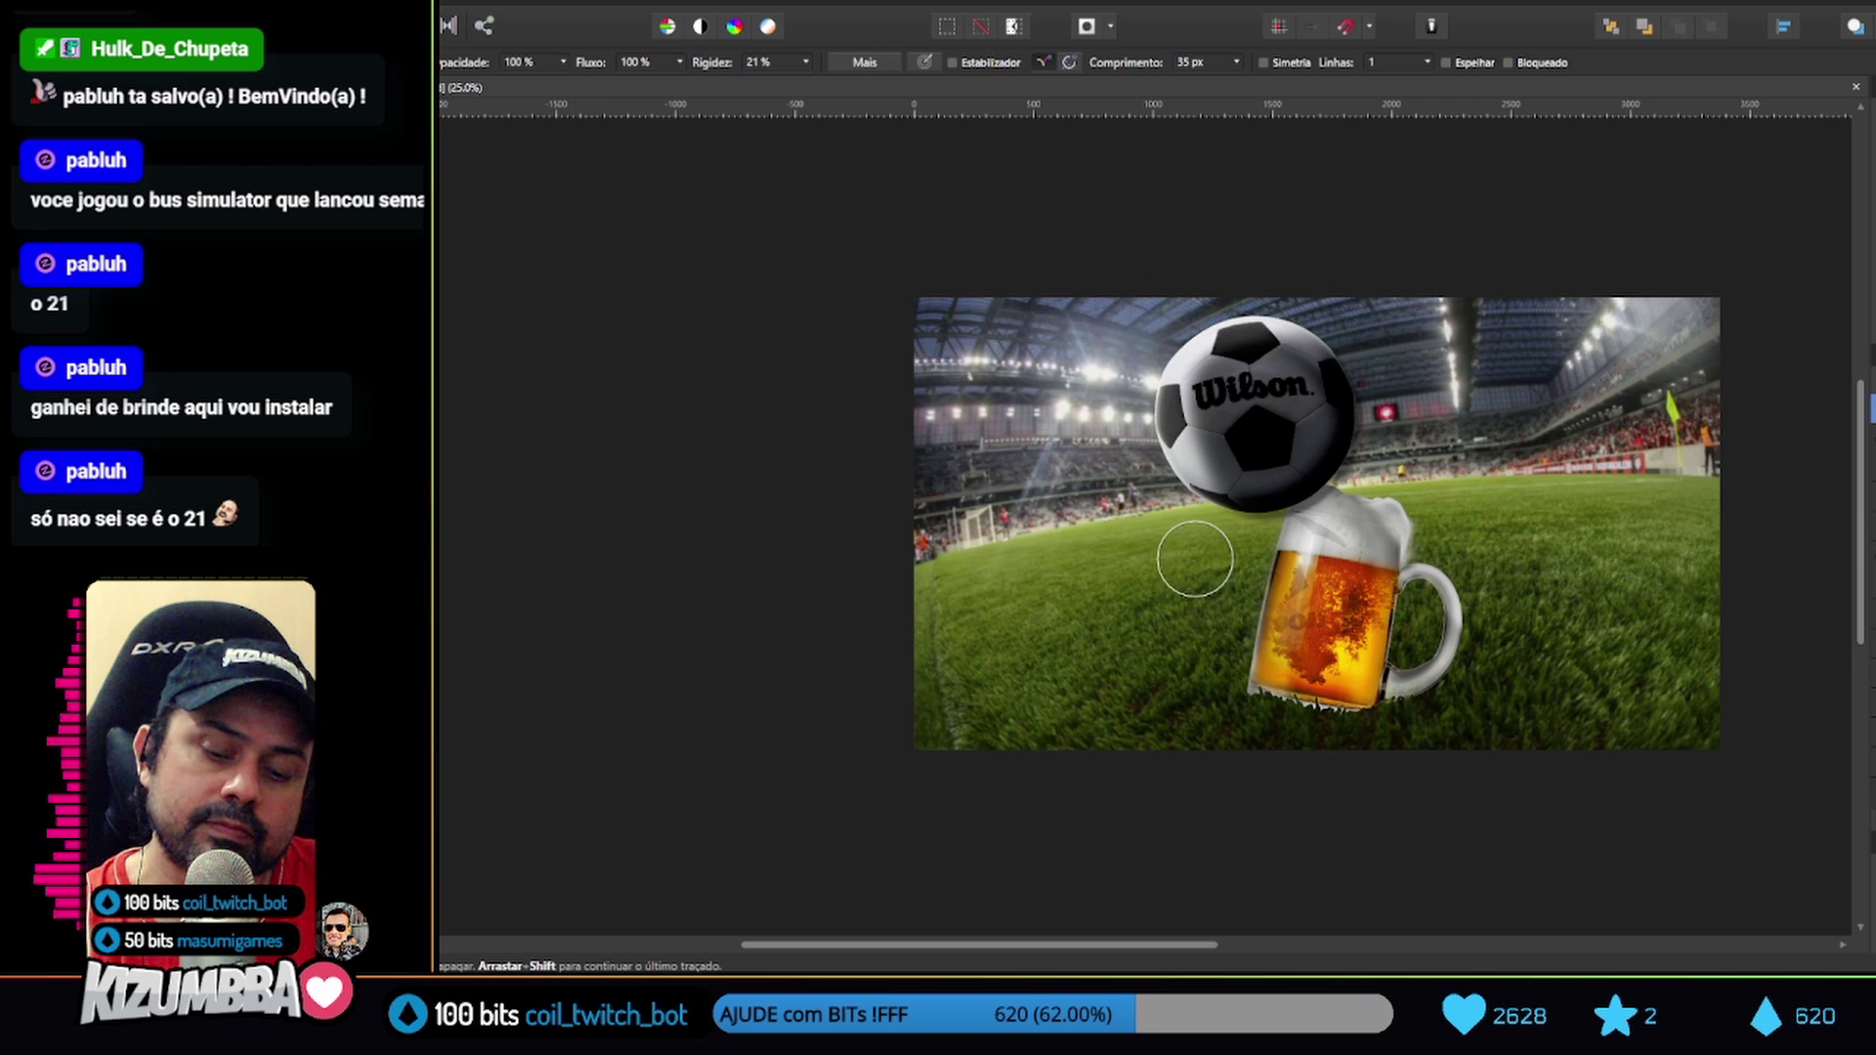
left_click_drag(1232, 469, 1348, 391)
key("ctrl+z")
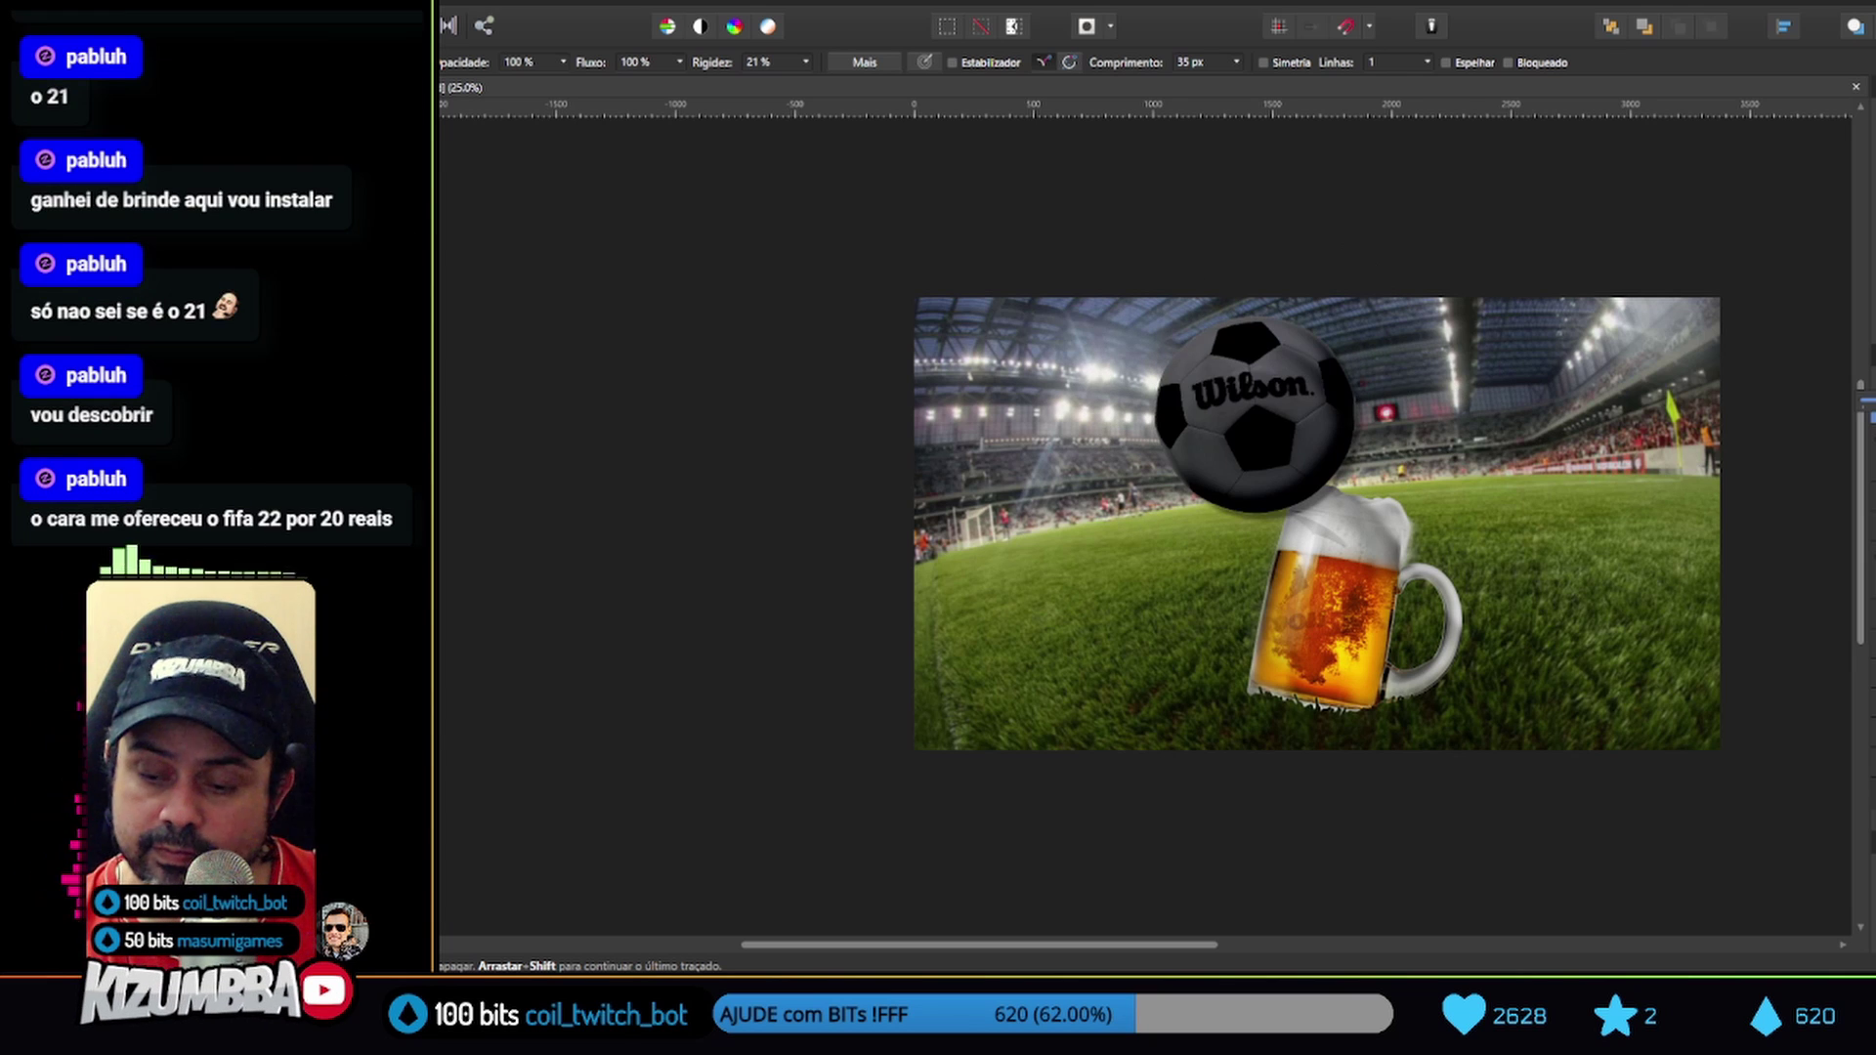
key("ctrl+z")
key("ctrl+z")
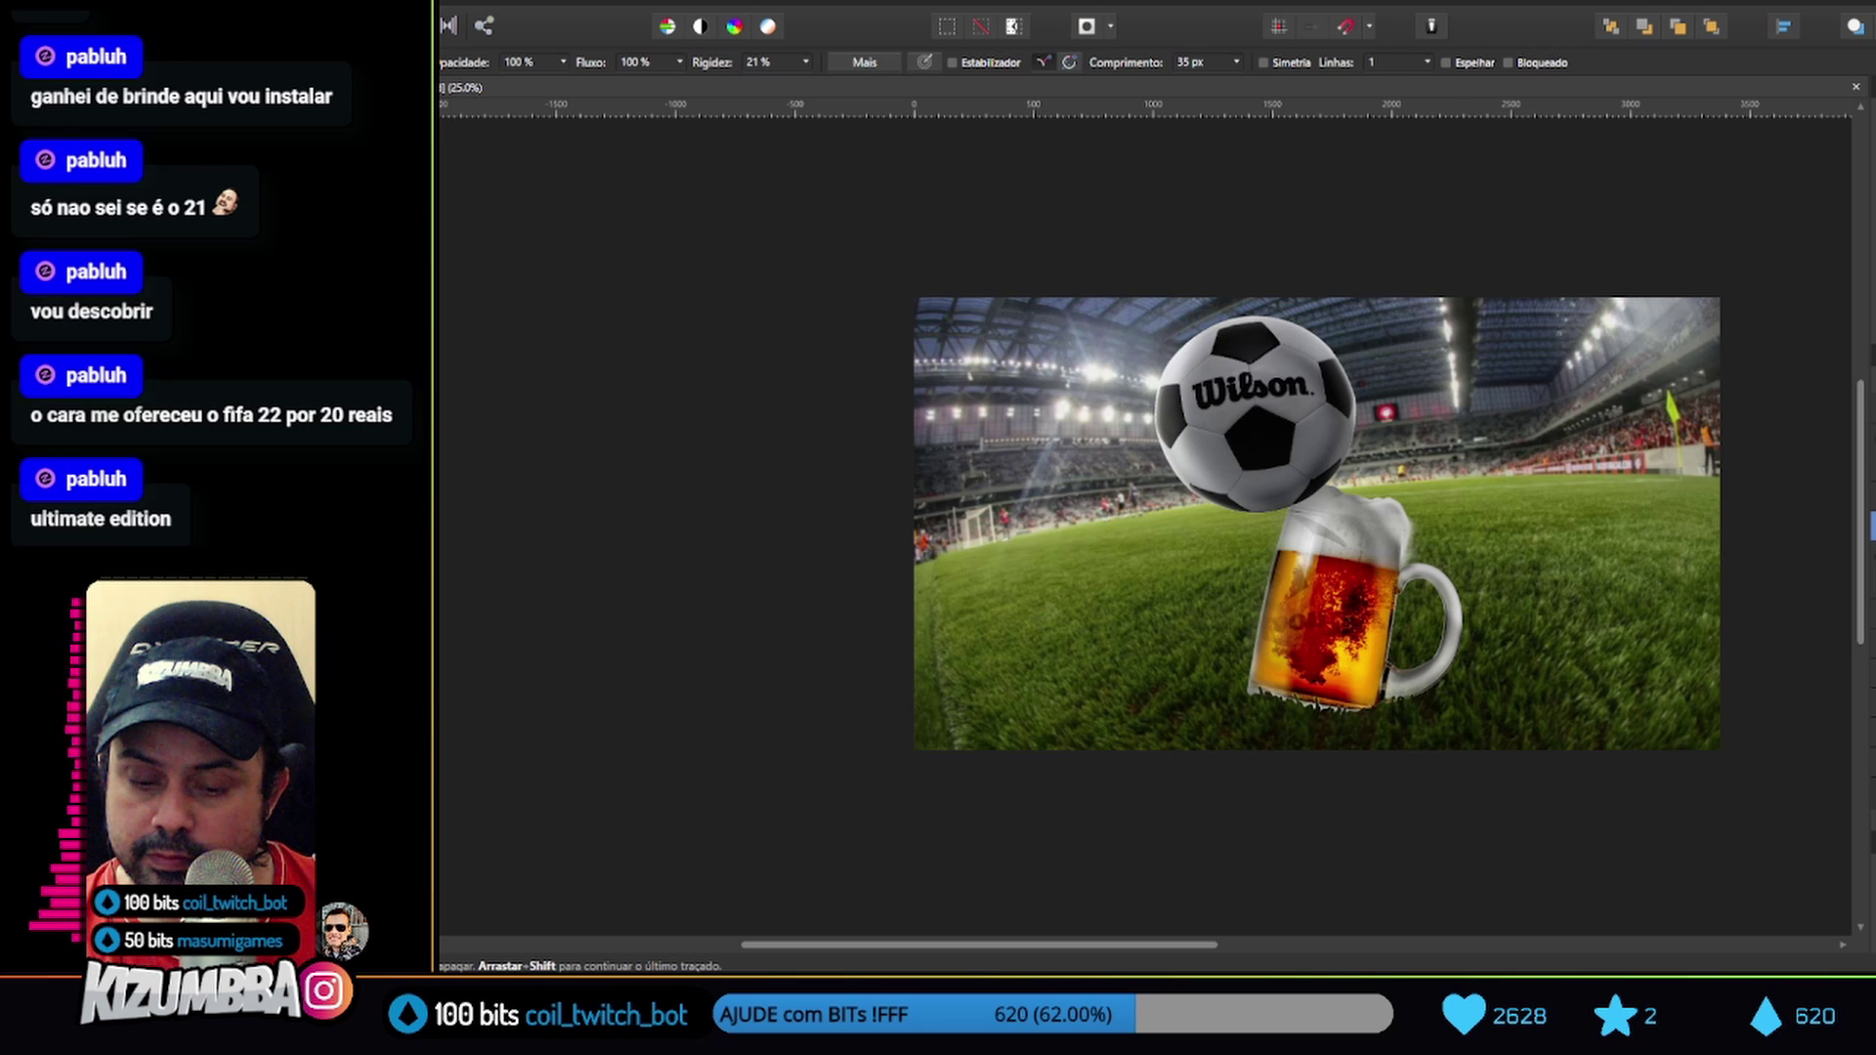
Brush the mug's interior, apply Levels at about 45% black level, and deselect
left_click_drag(1320, 567, 1263, 624)
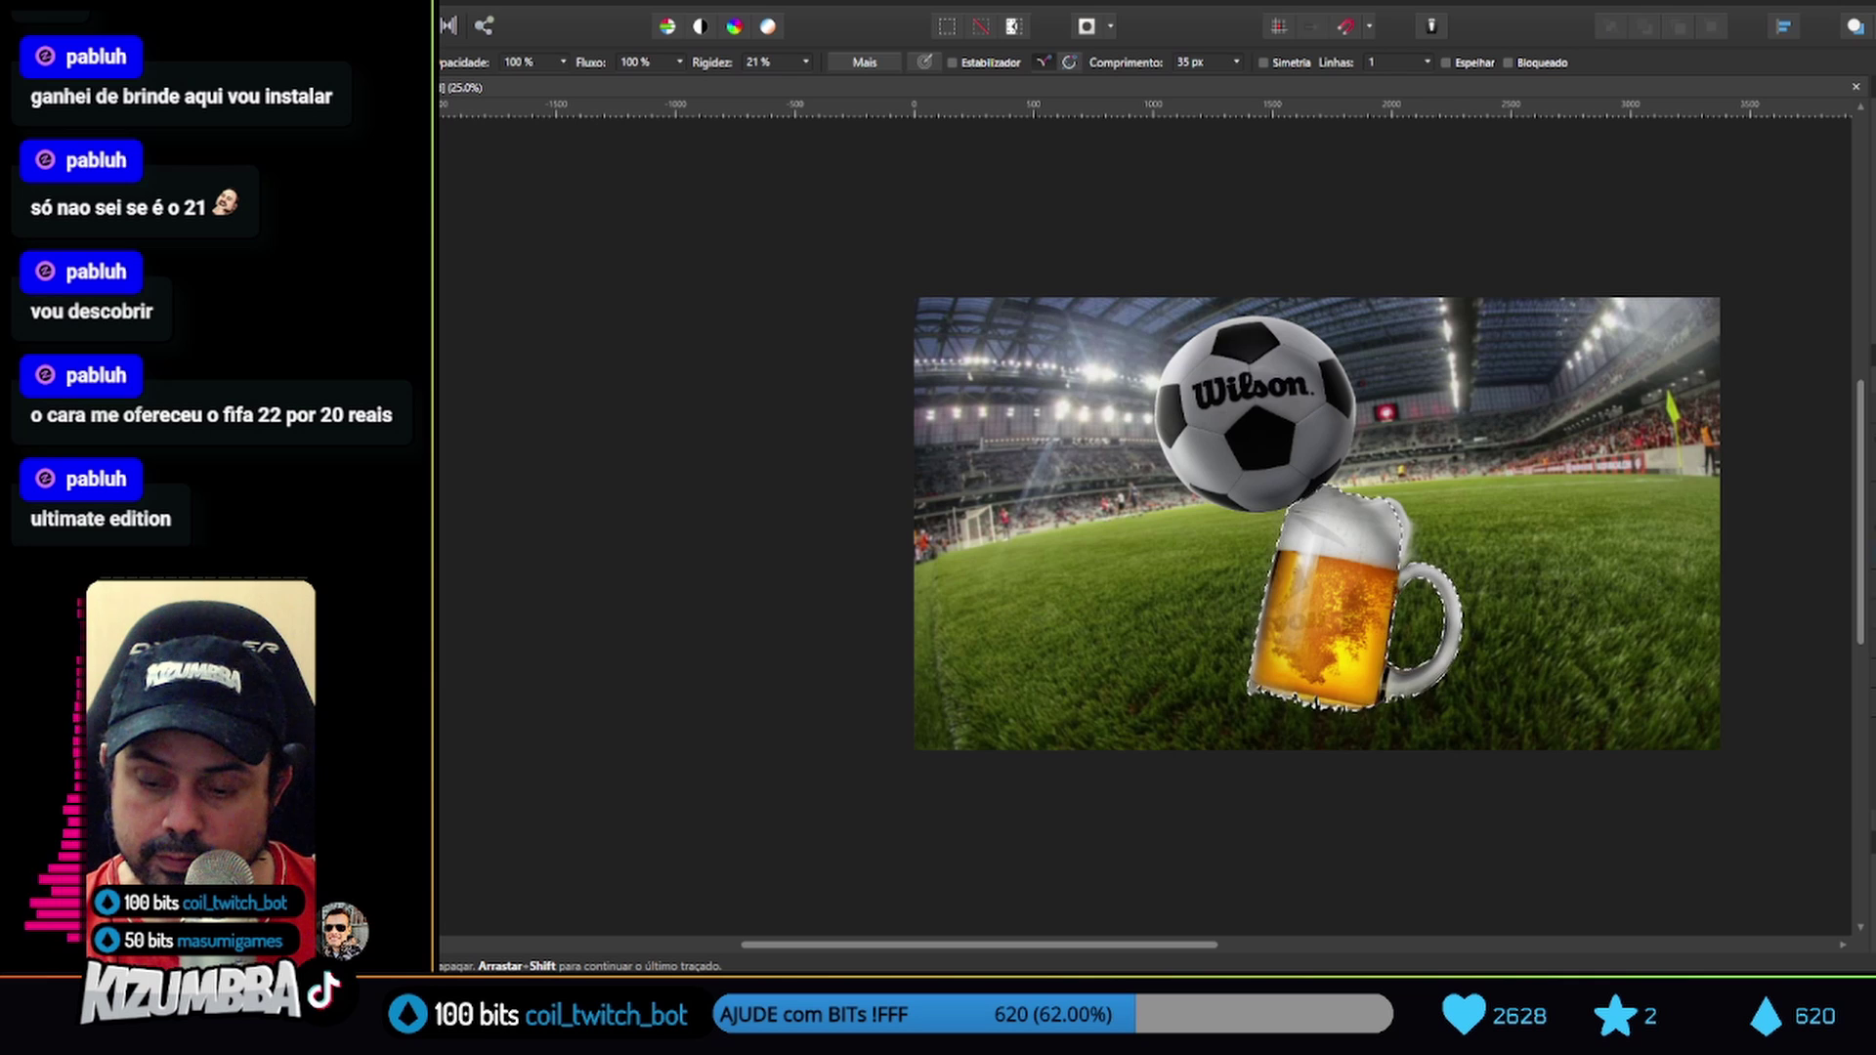
left_click(1843, 410)
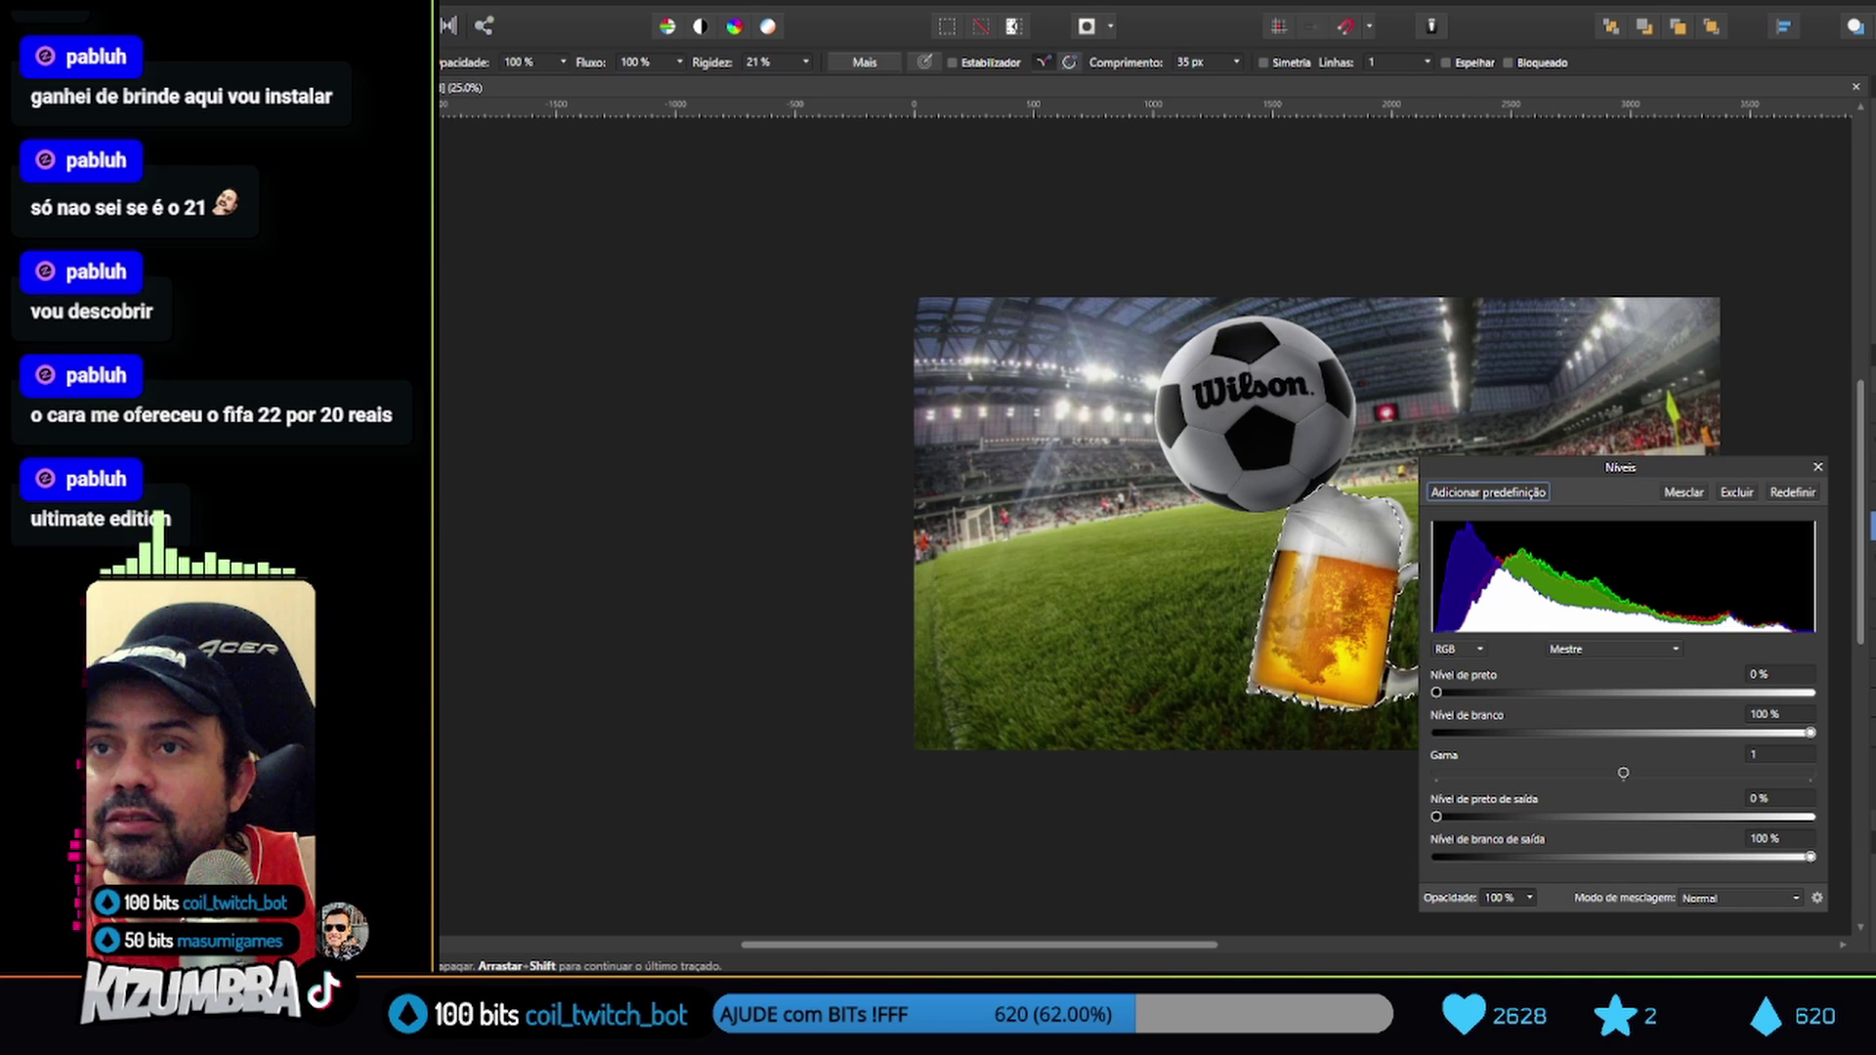
mouse_move(1437, 732)
left_mouse_down()
mouse_move(1422, 728)
mouse_move(1534, 694)
mouse_move(1618, 692)
left_mouse_up()
left_click(1793, 493)
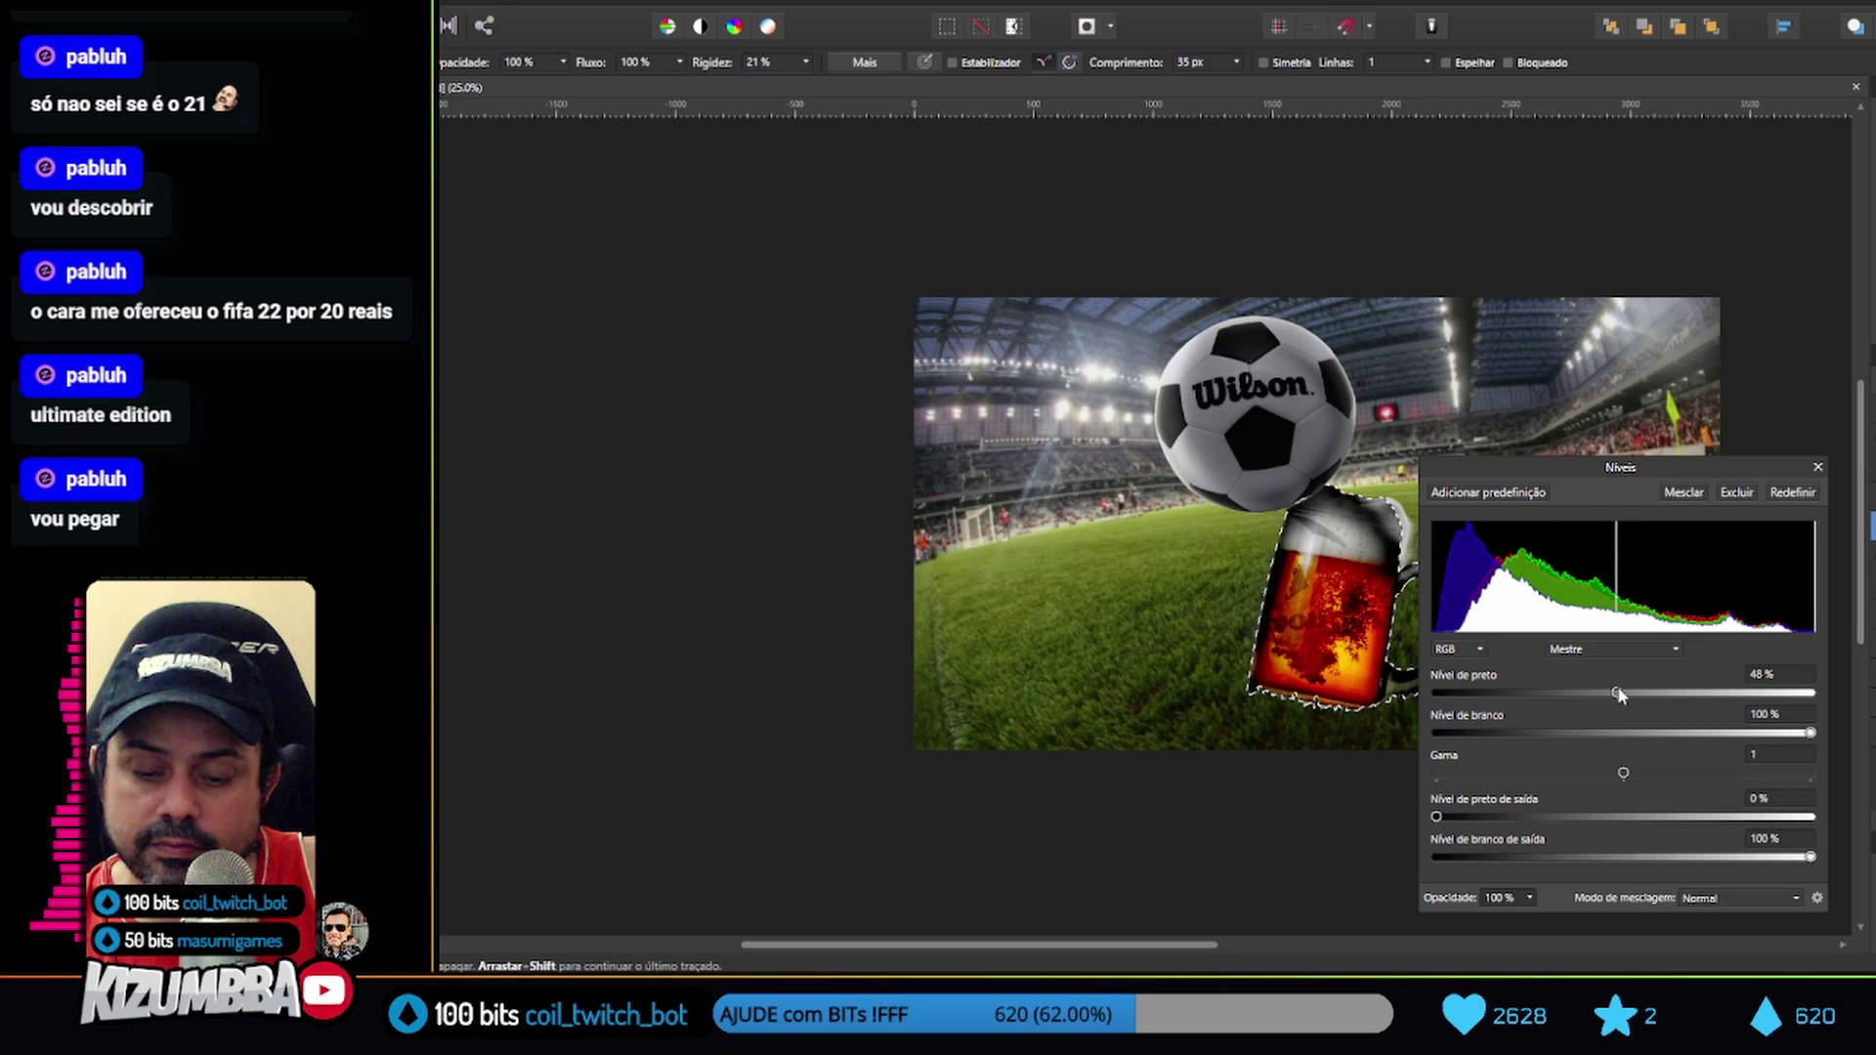
left_click(1817, 467)
left_click(635, 47)
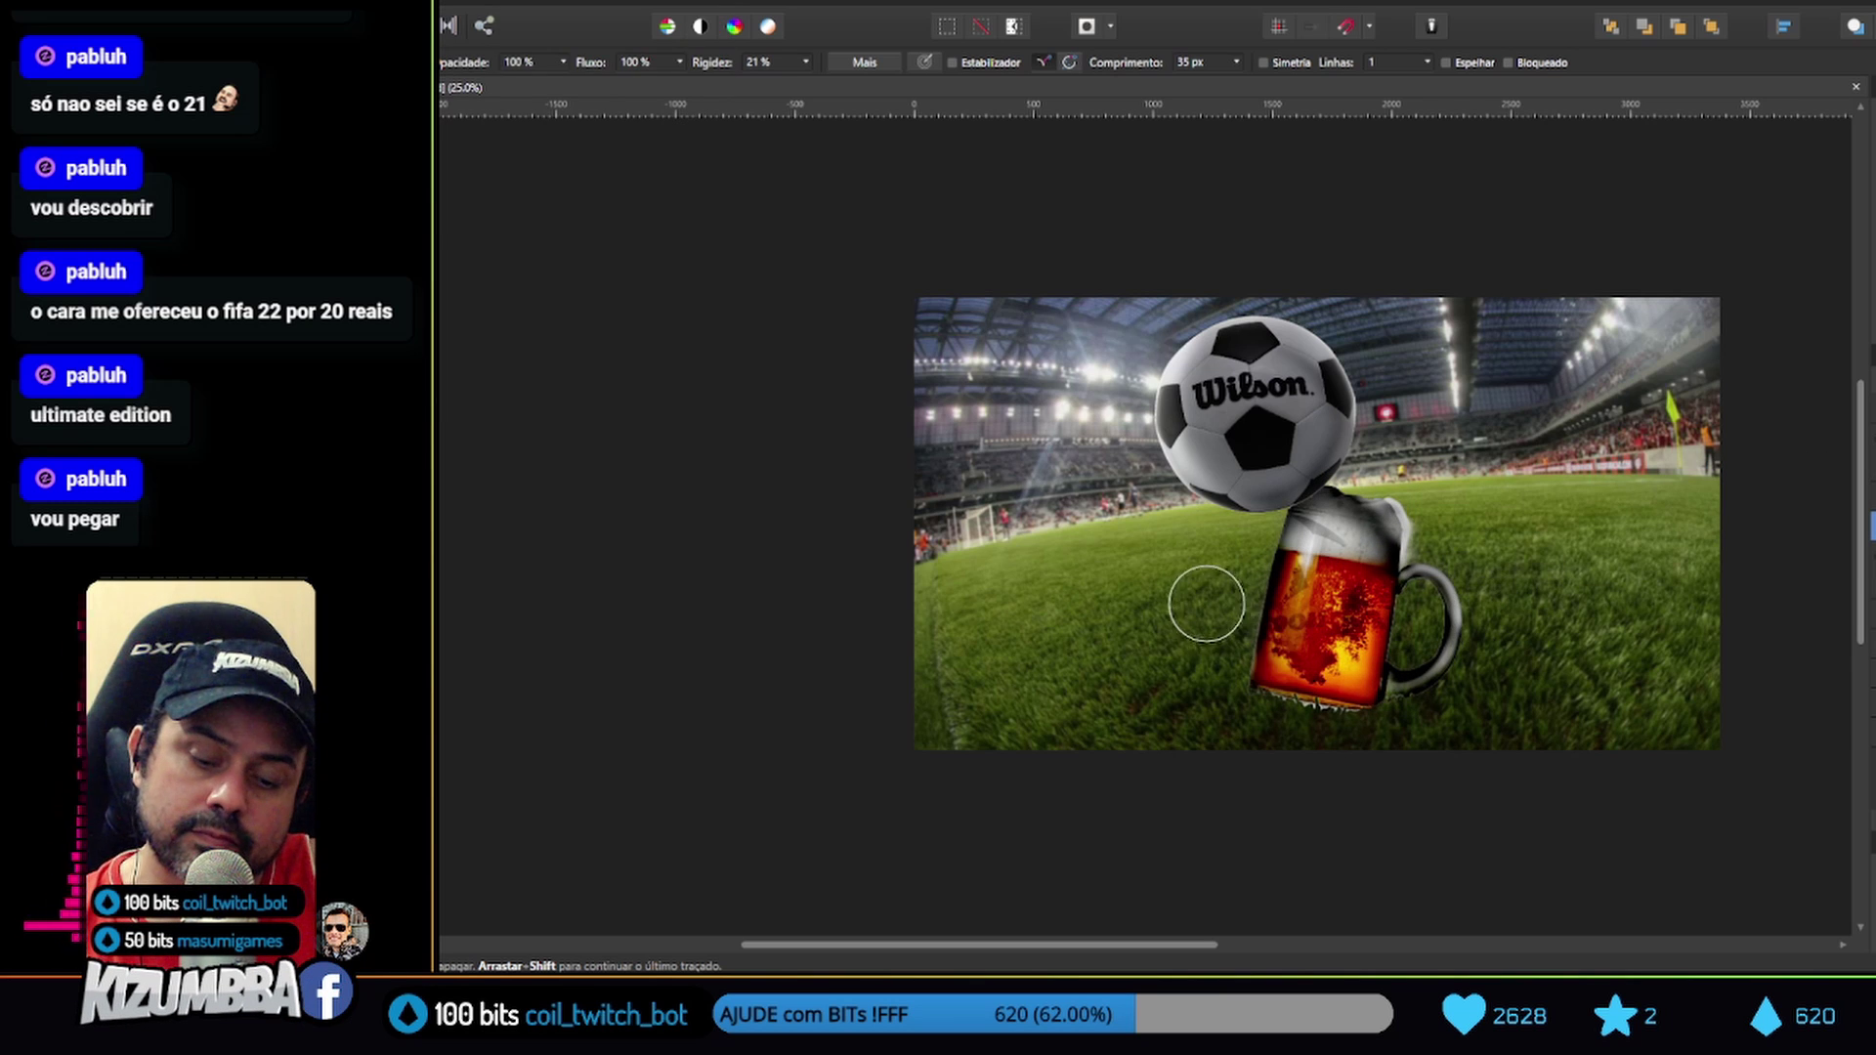
Lighten the mug's left side with brush strokes, shrink the brush, and add White Balance
left_click_drag(1277, 629, 1424, 587)
left_click_drag(1265, 593, 1420, 473)
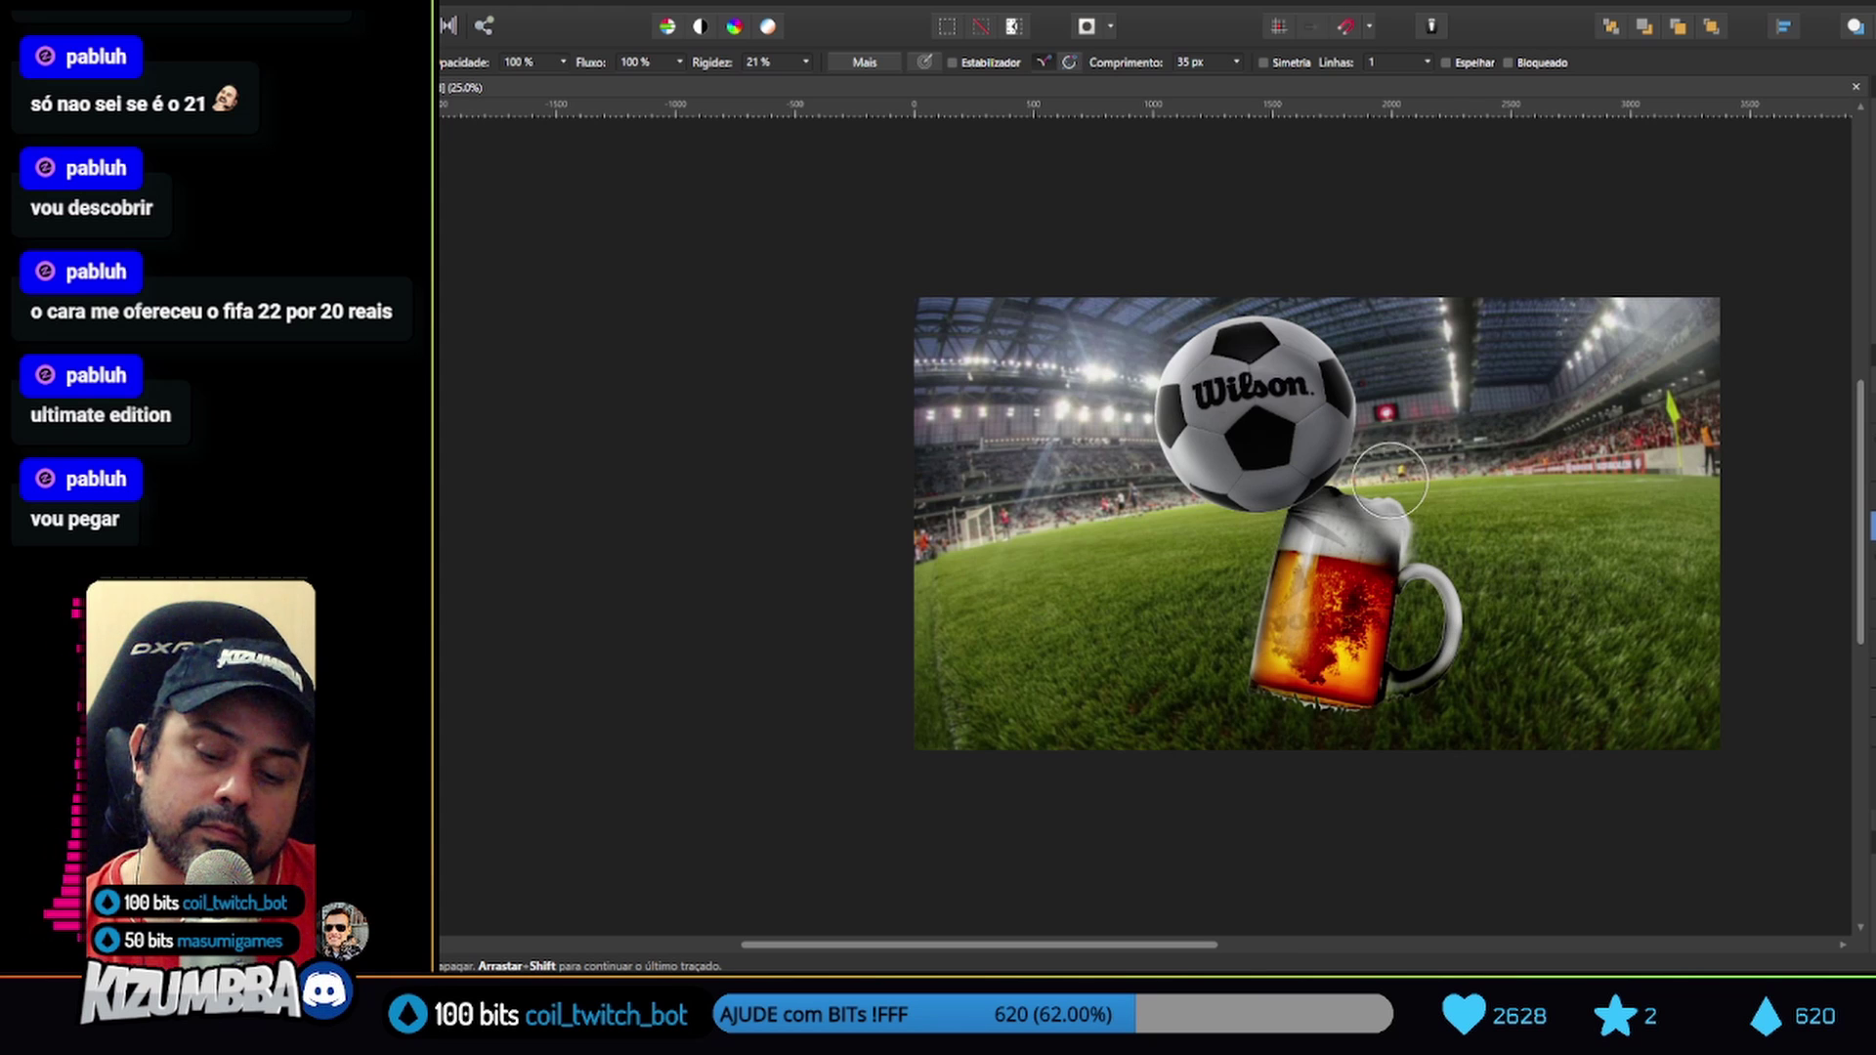
key("bracketleft")
key("bracketleft")
key("bracketleft")
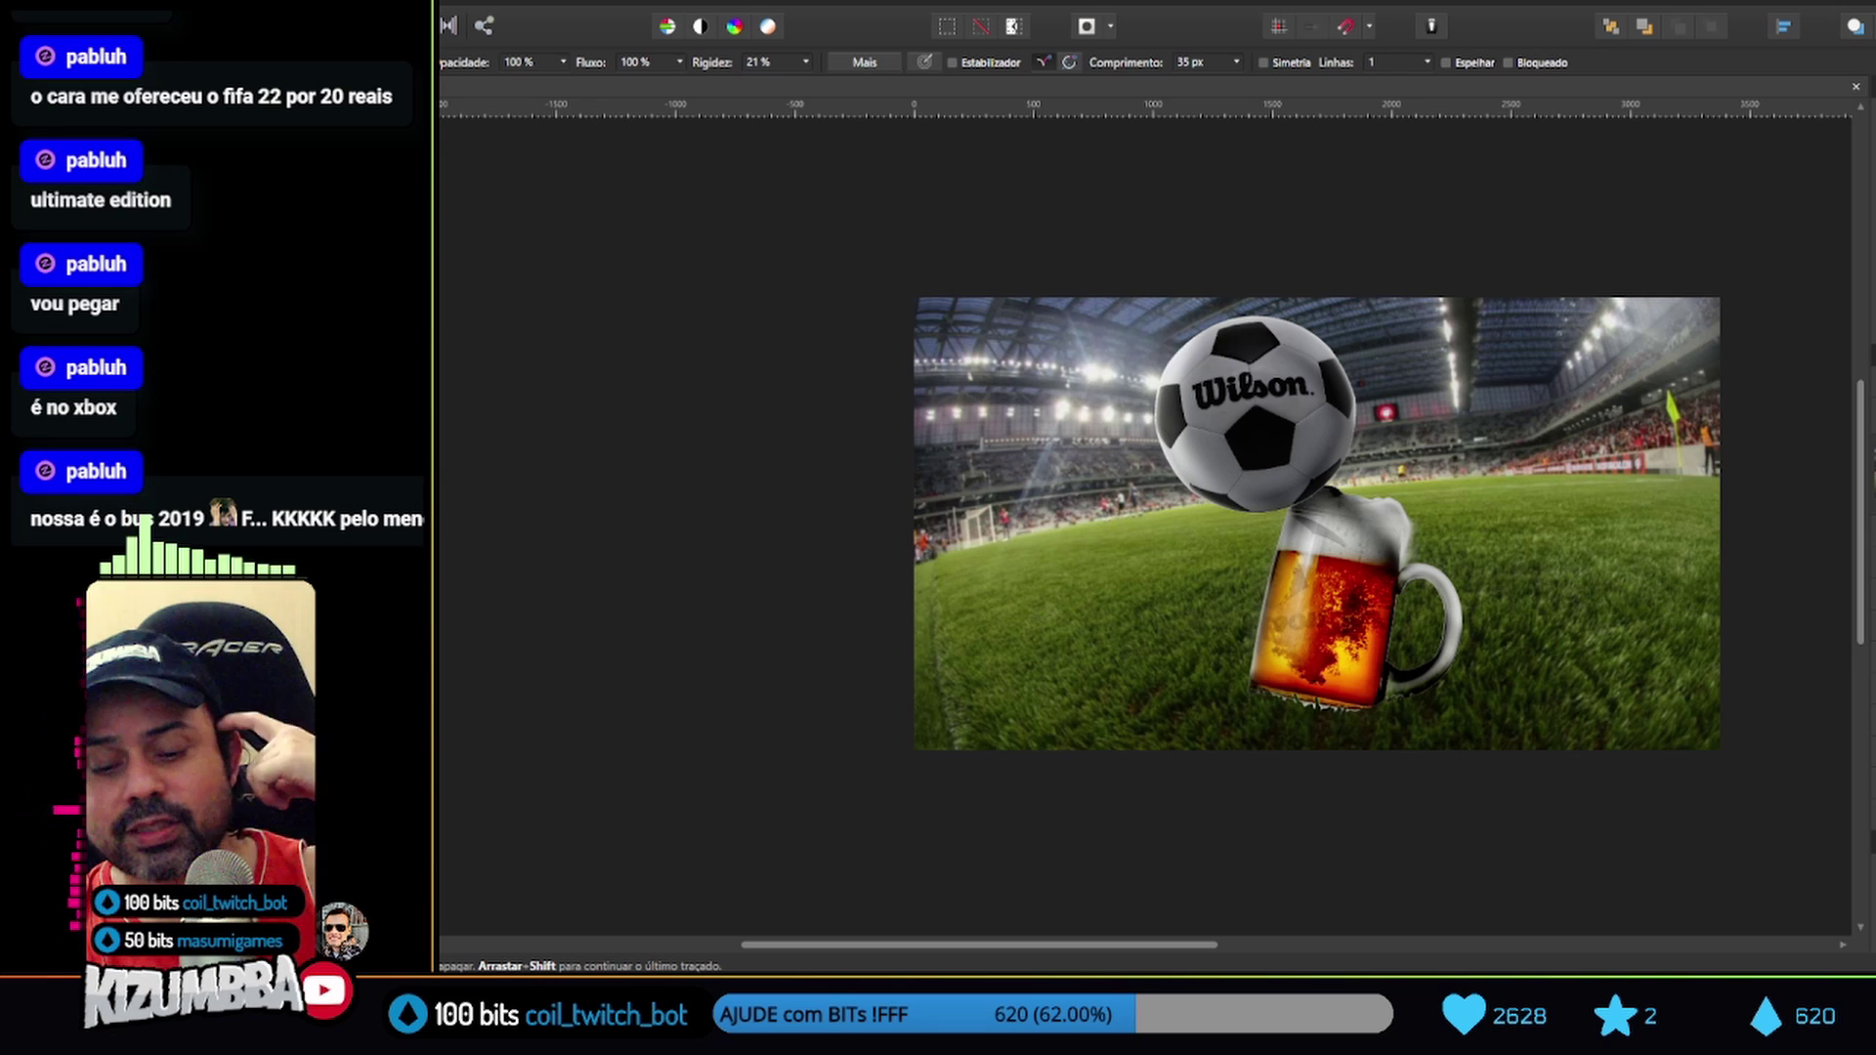
key("ctrl+shift+w")
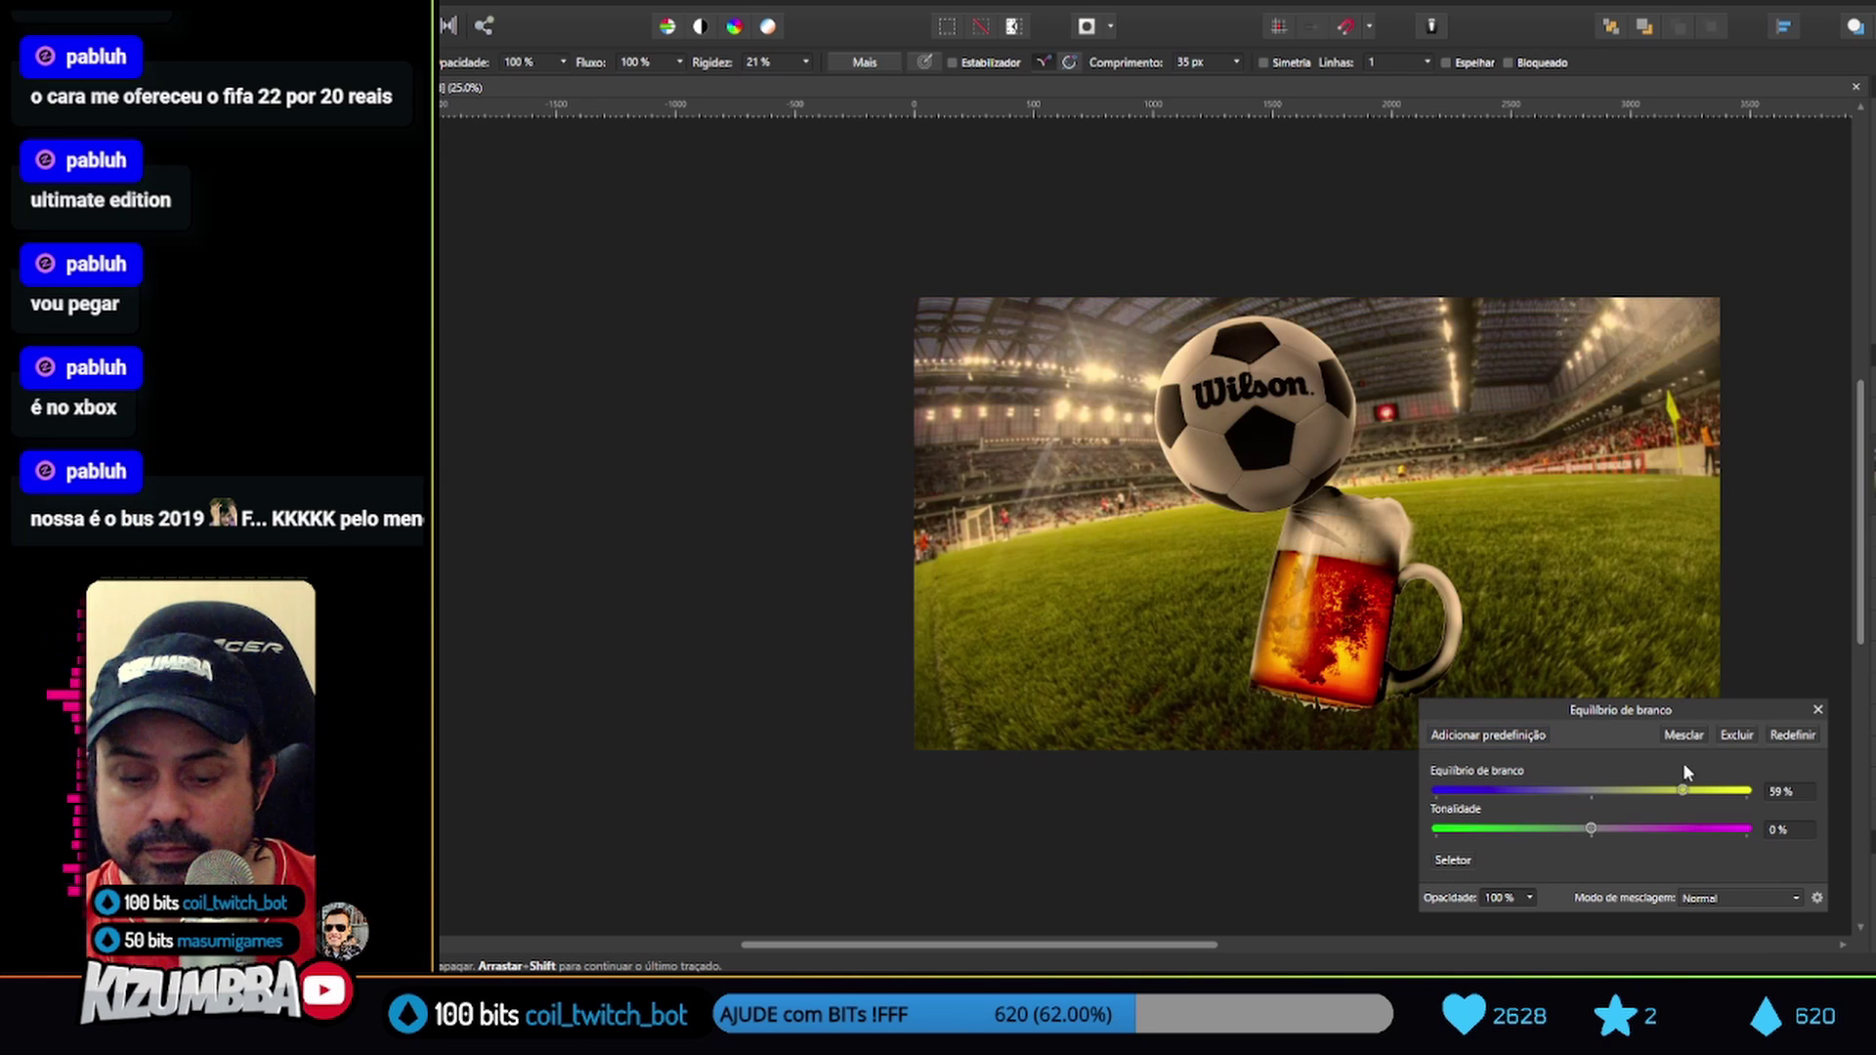
Shift white balance toward blue, lower vibrance to about -61%, and merge down
left_click_drag(1577, 796, 1476, 805)
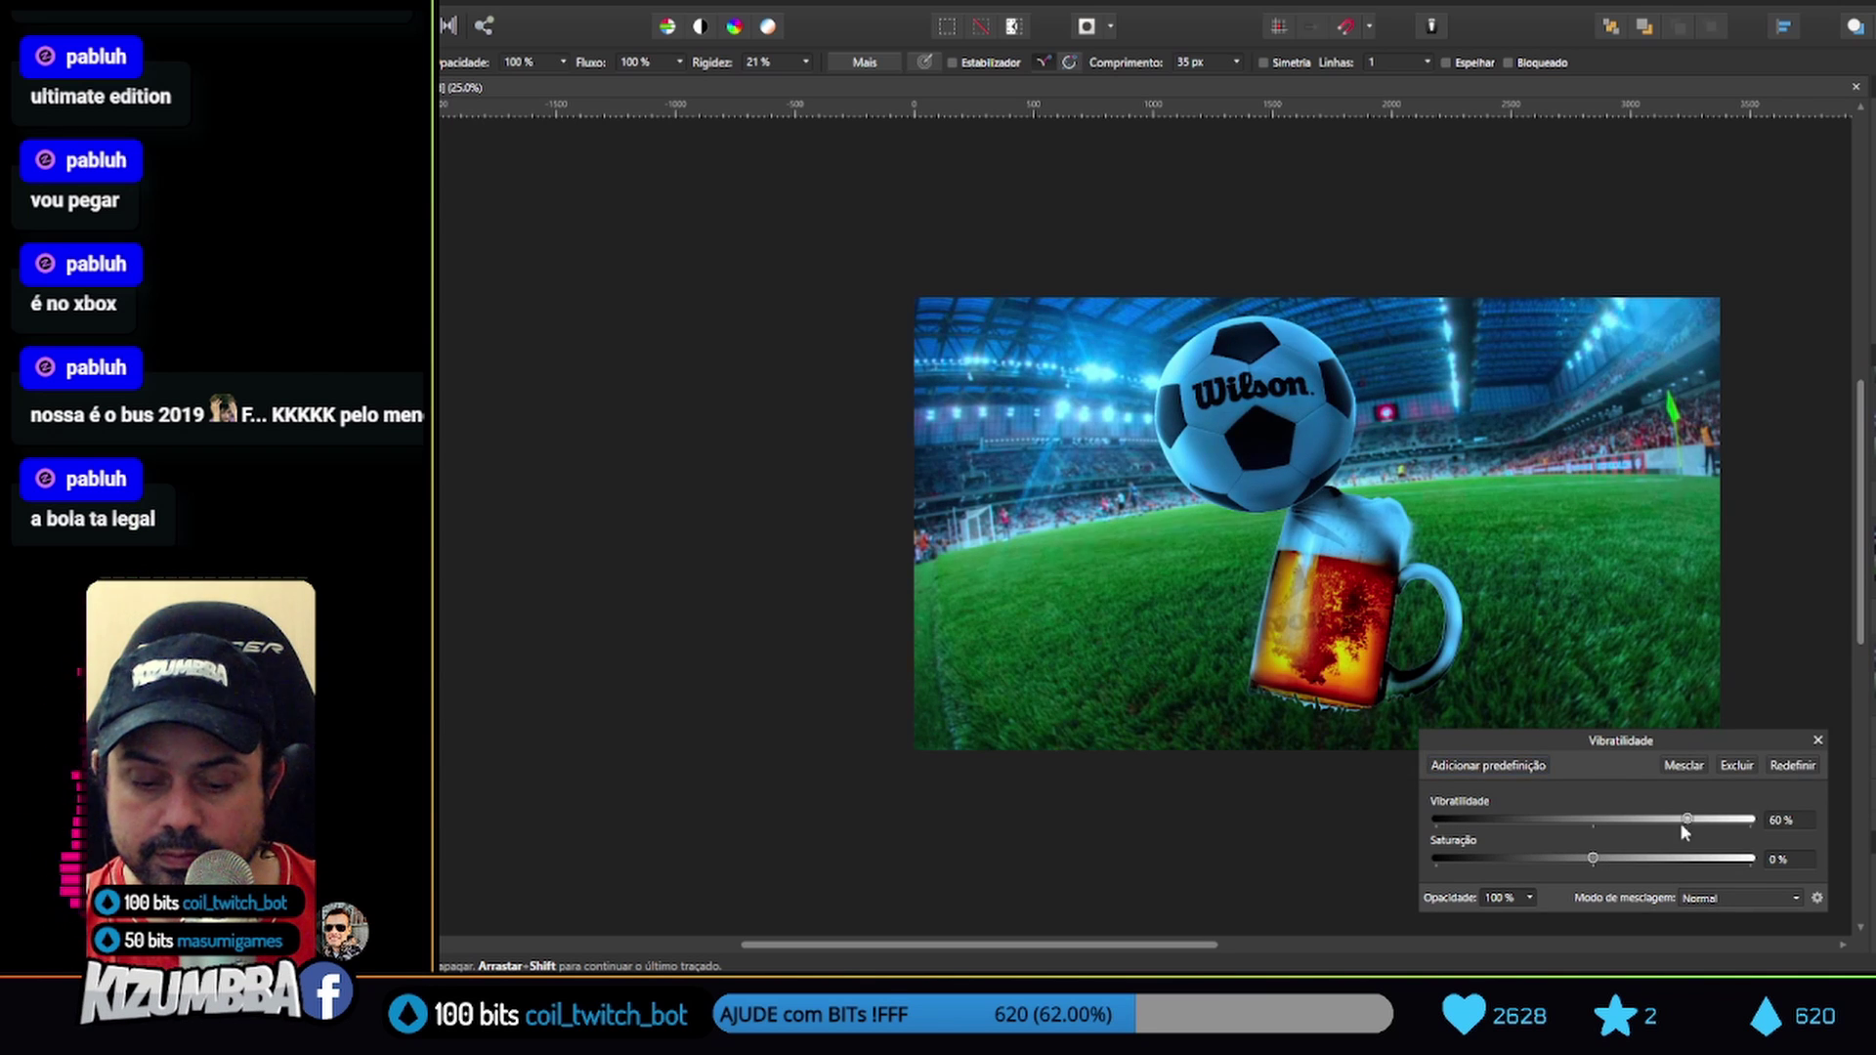
left_click_drag(1680, 823, 1497, 831)
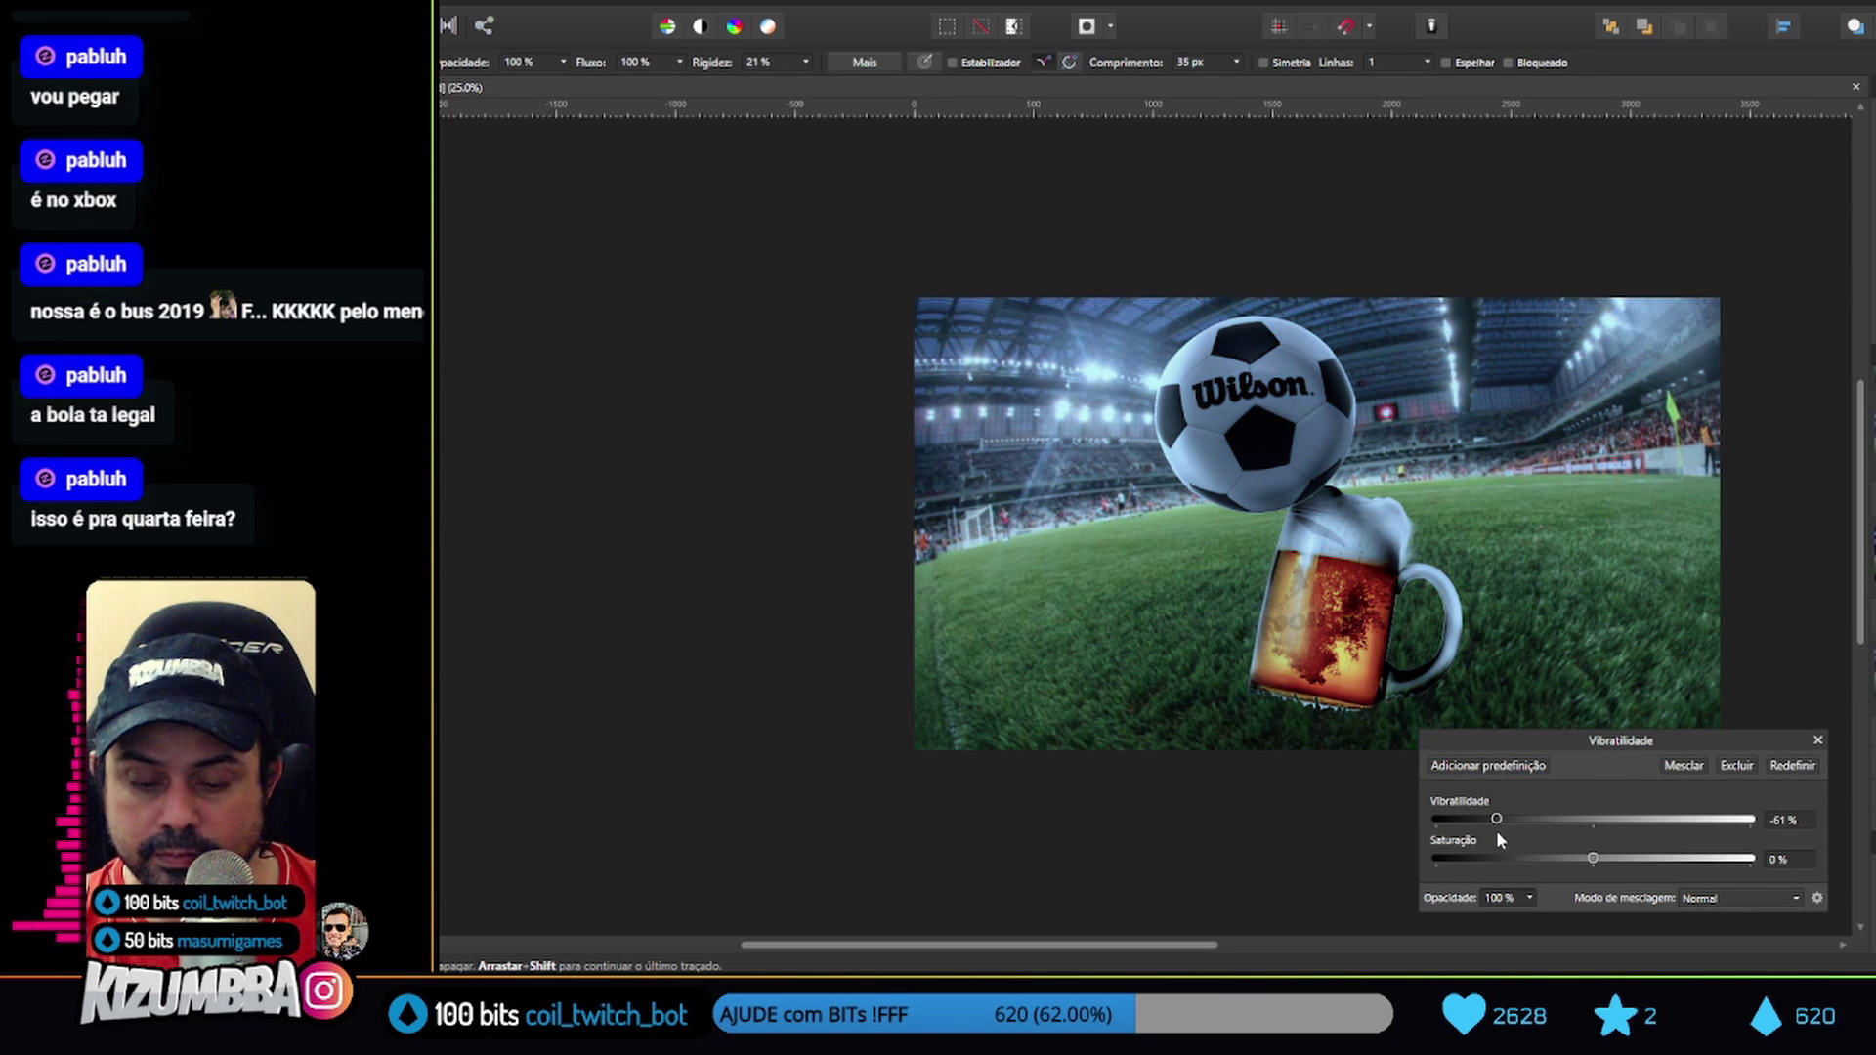
left_click(1818, 739)
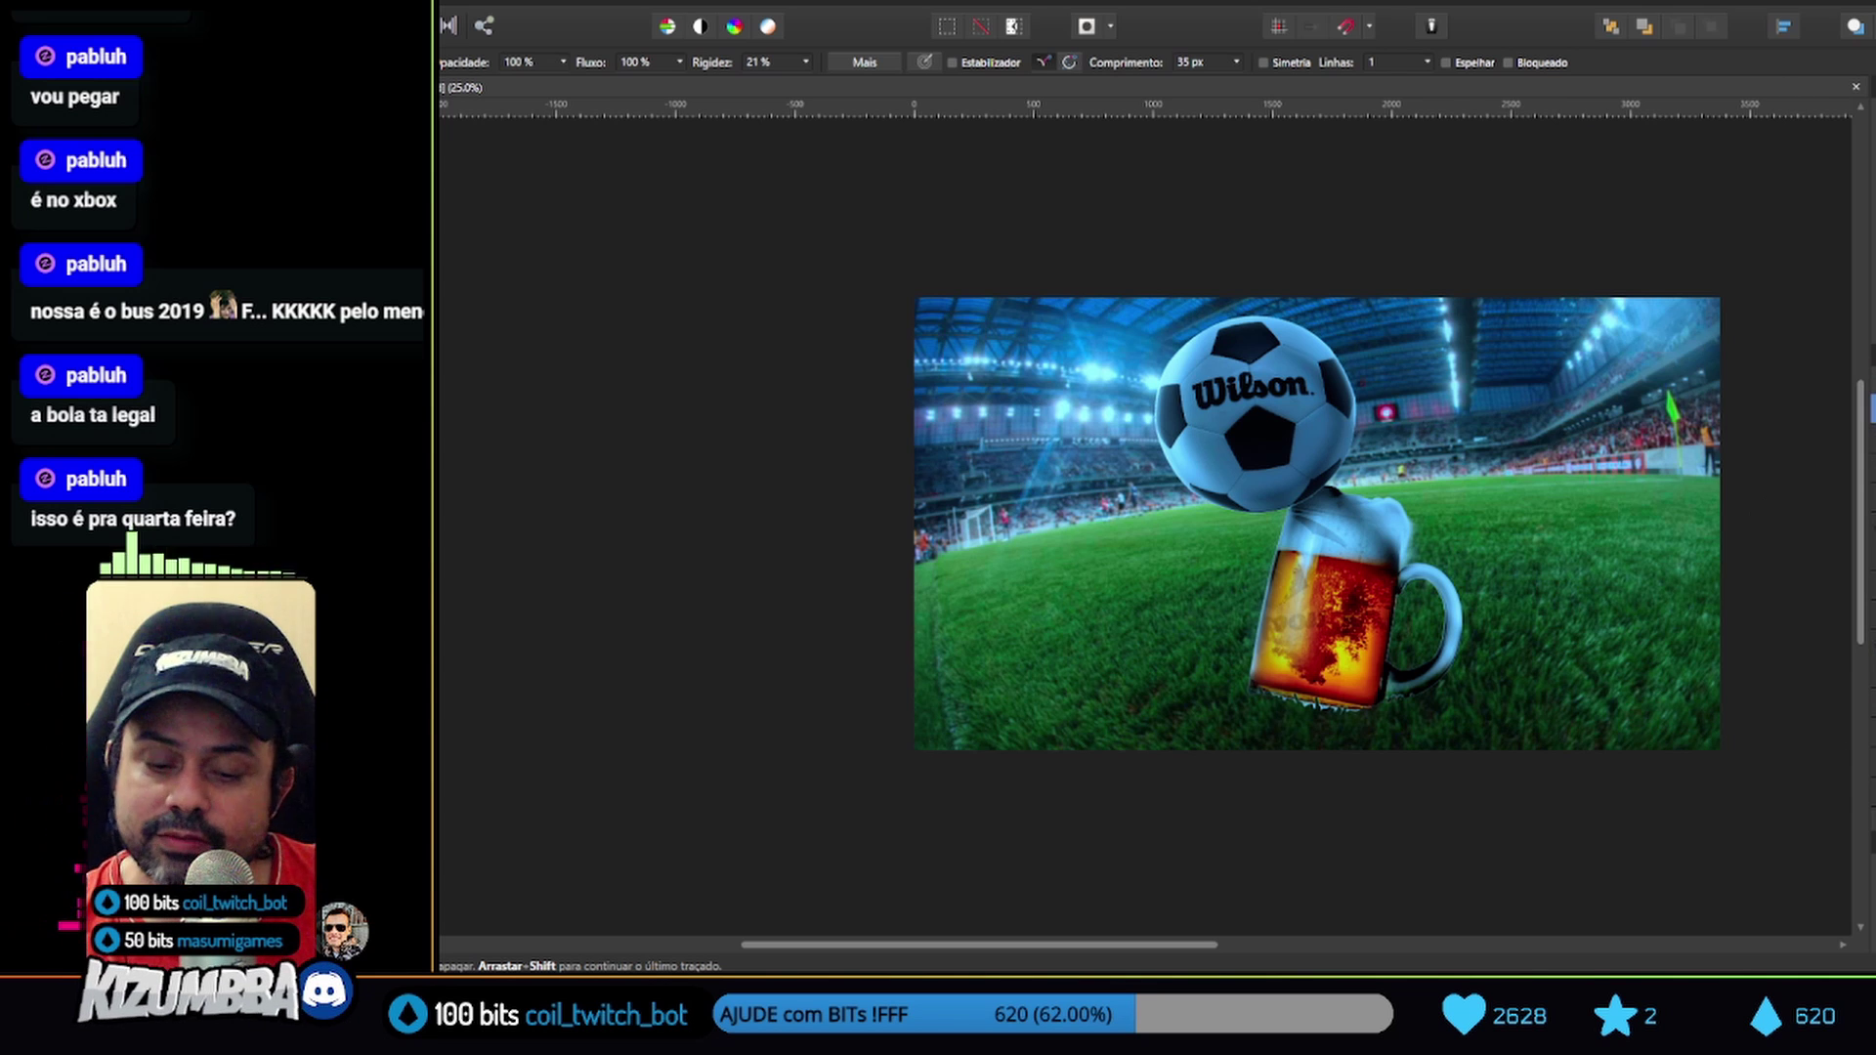
right_click(1824, 427)
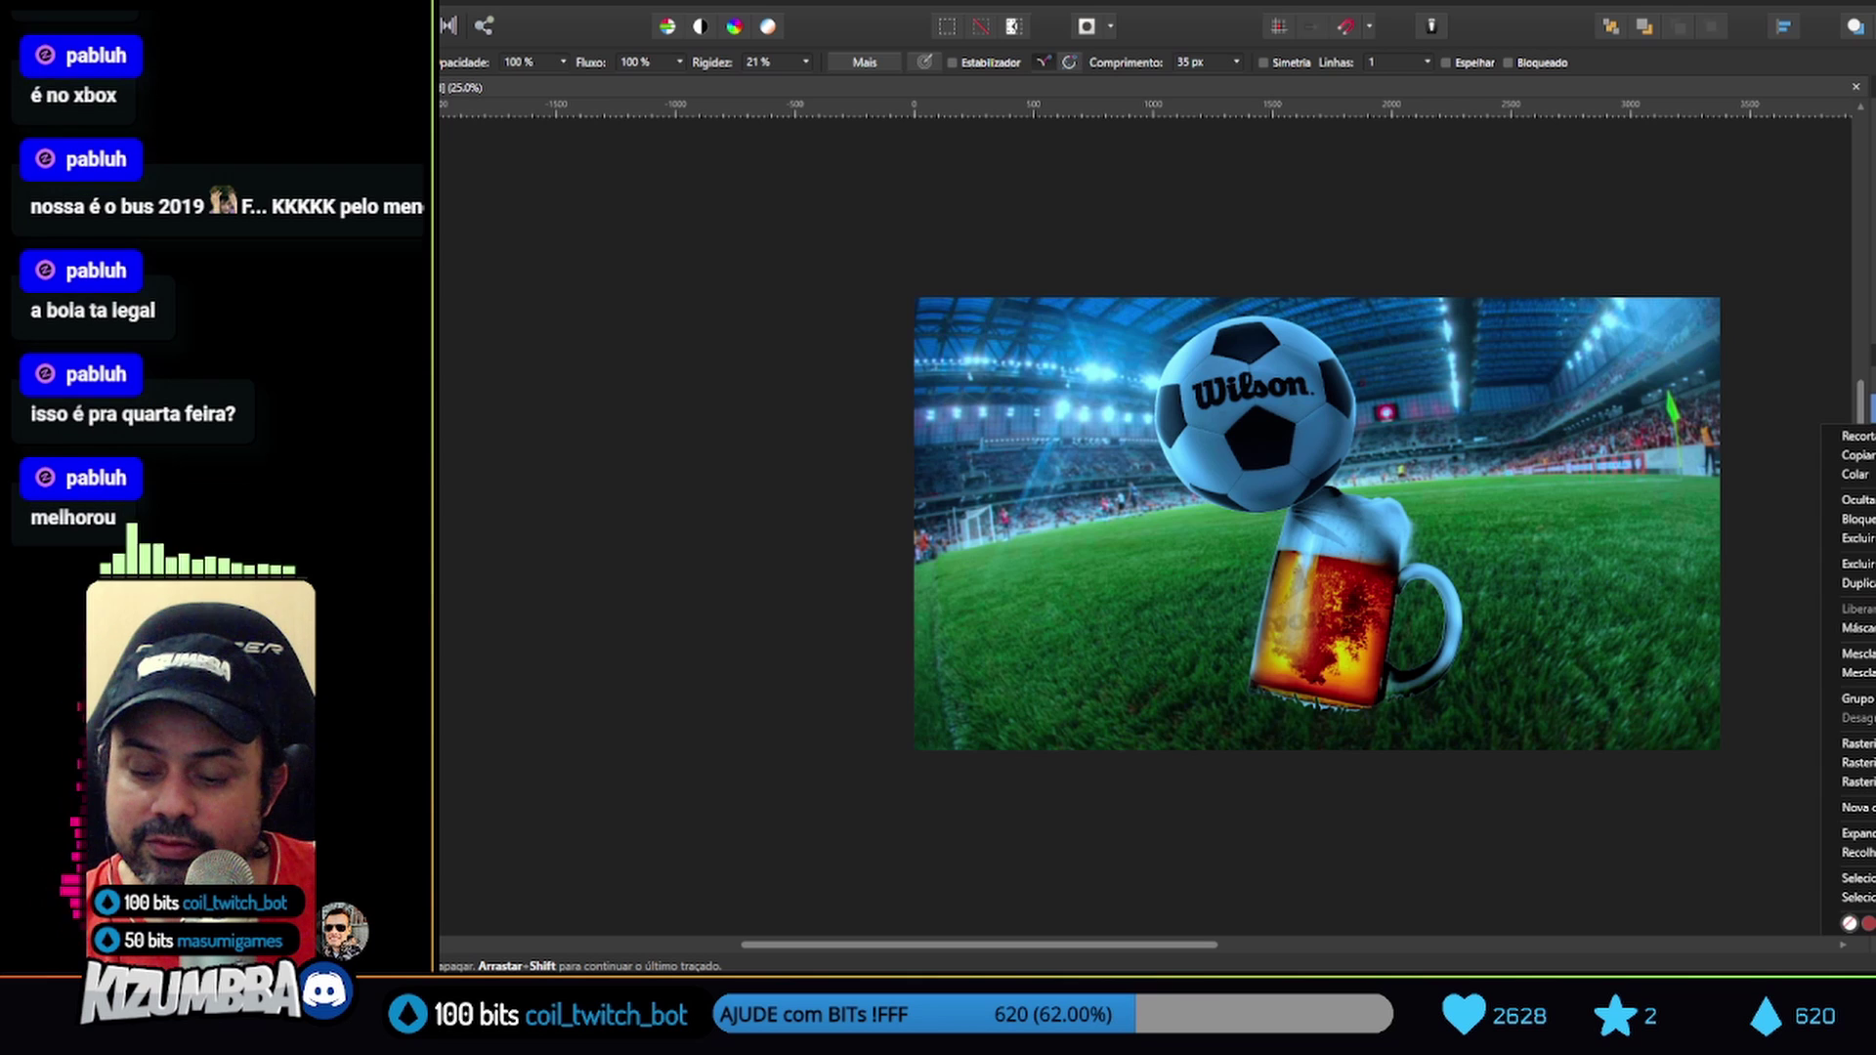
left_click(1852, 672)
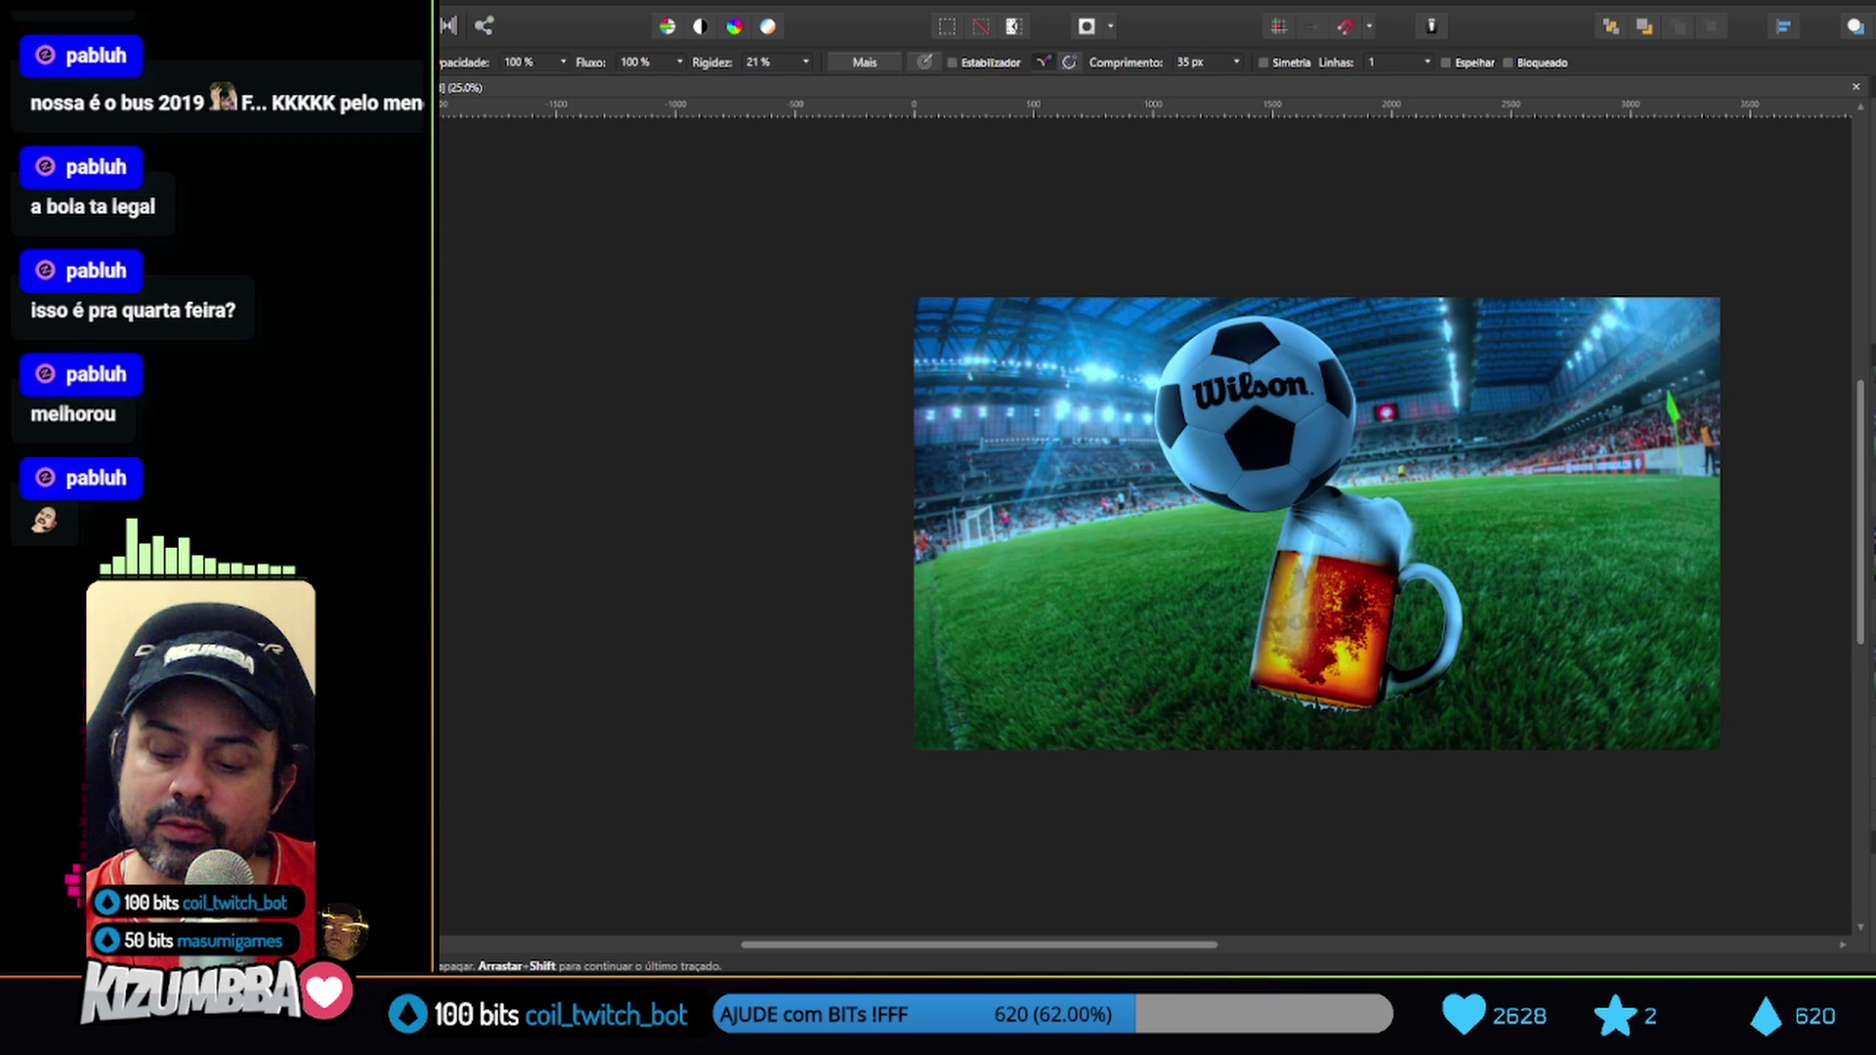
Add a Vibrance adjustment at -100% vibrance with saturation around -5%
left_click_drag(1744, 819, 1454, 819)
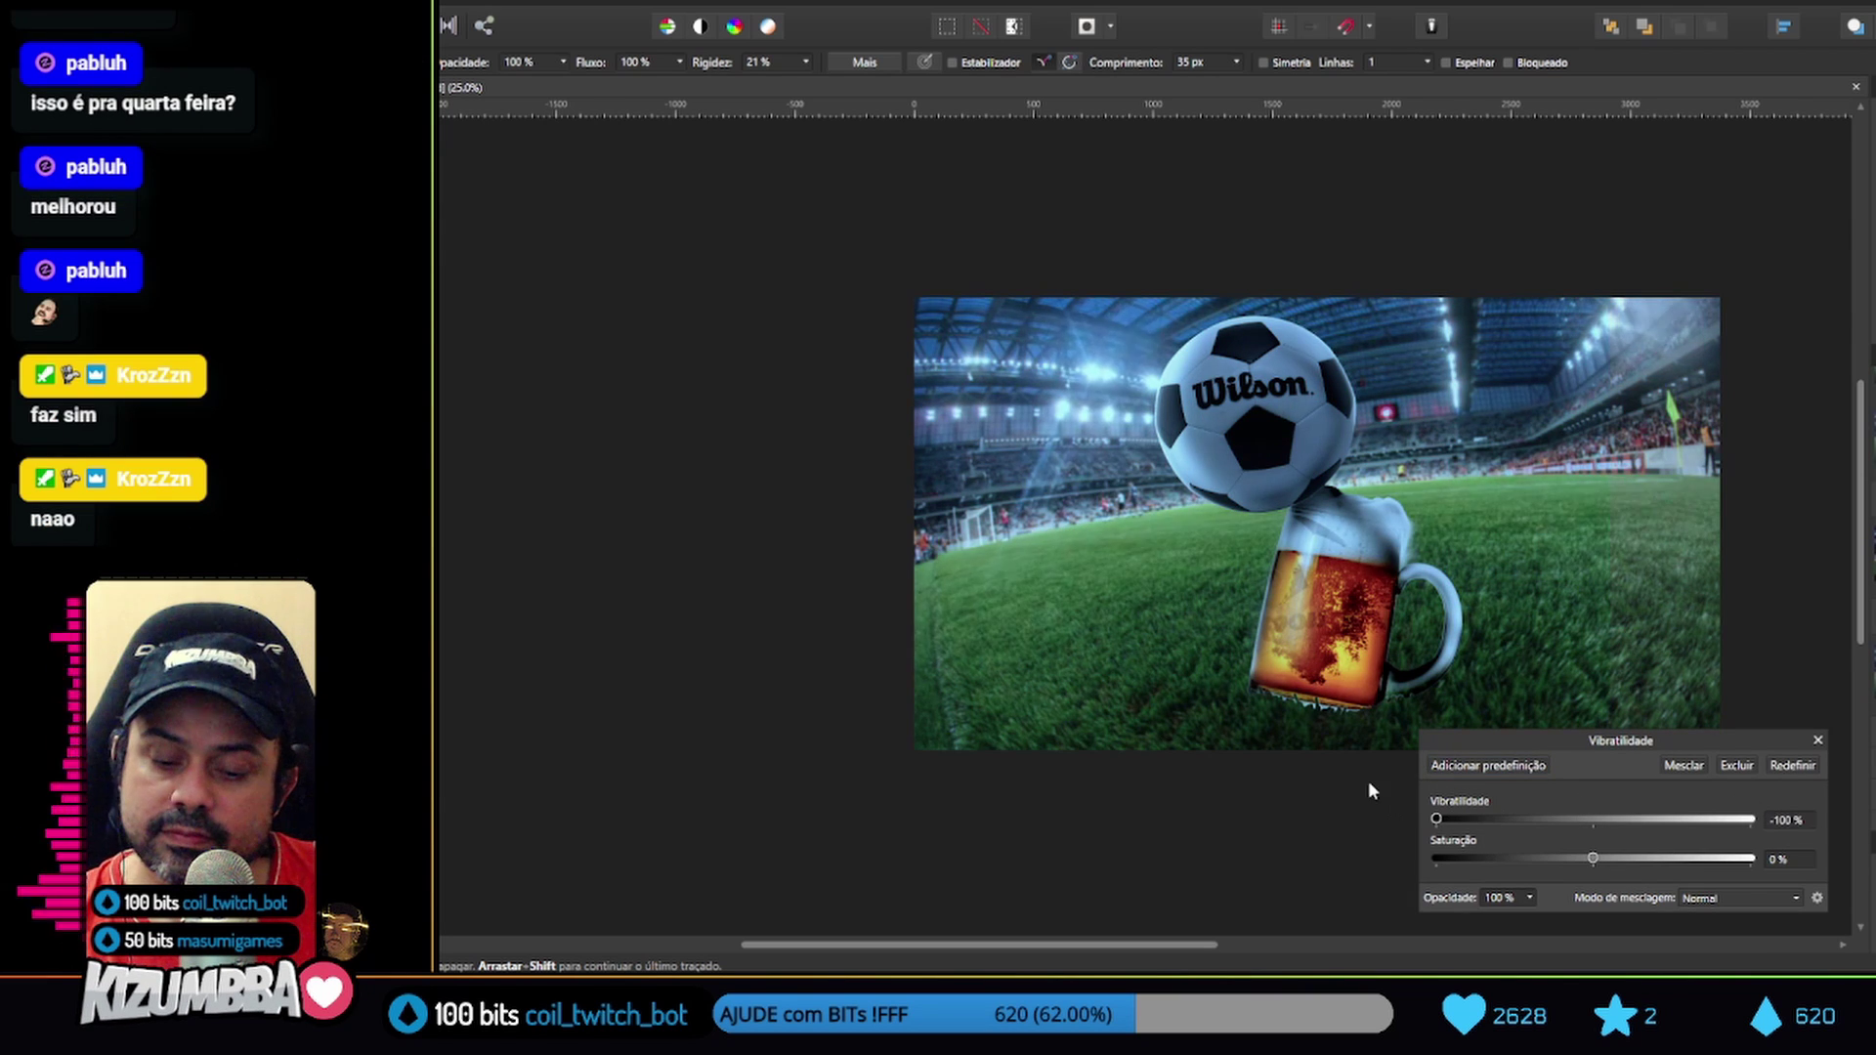
left_click_drag(1593, 859, 1690, 859)
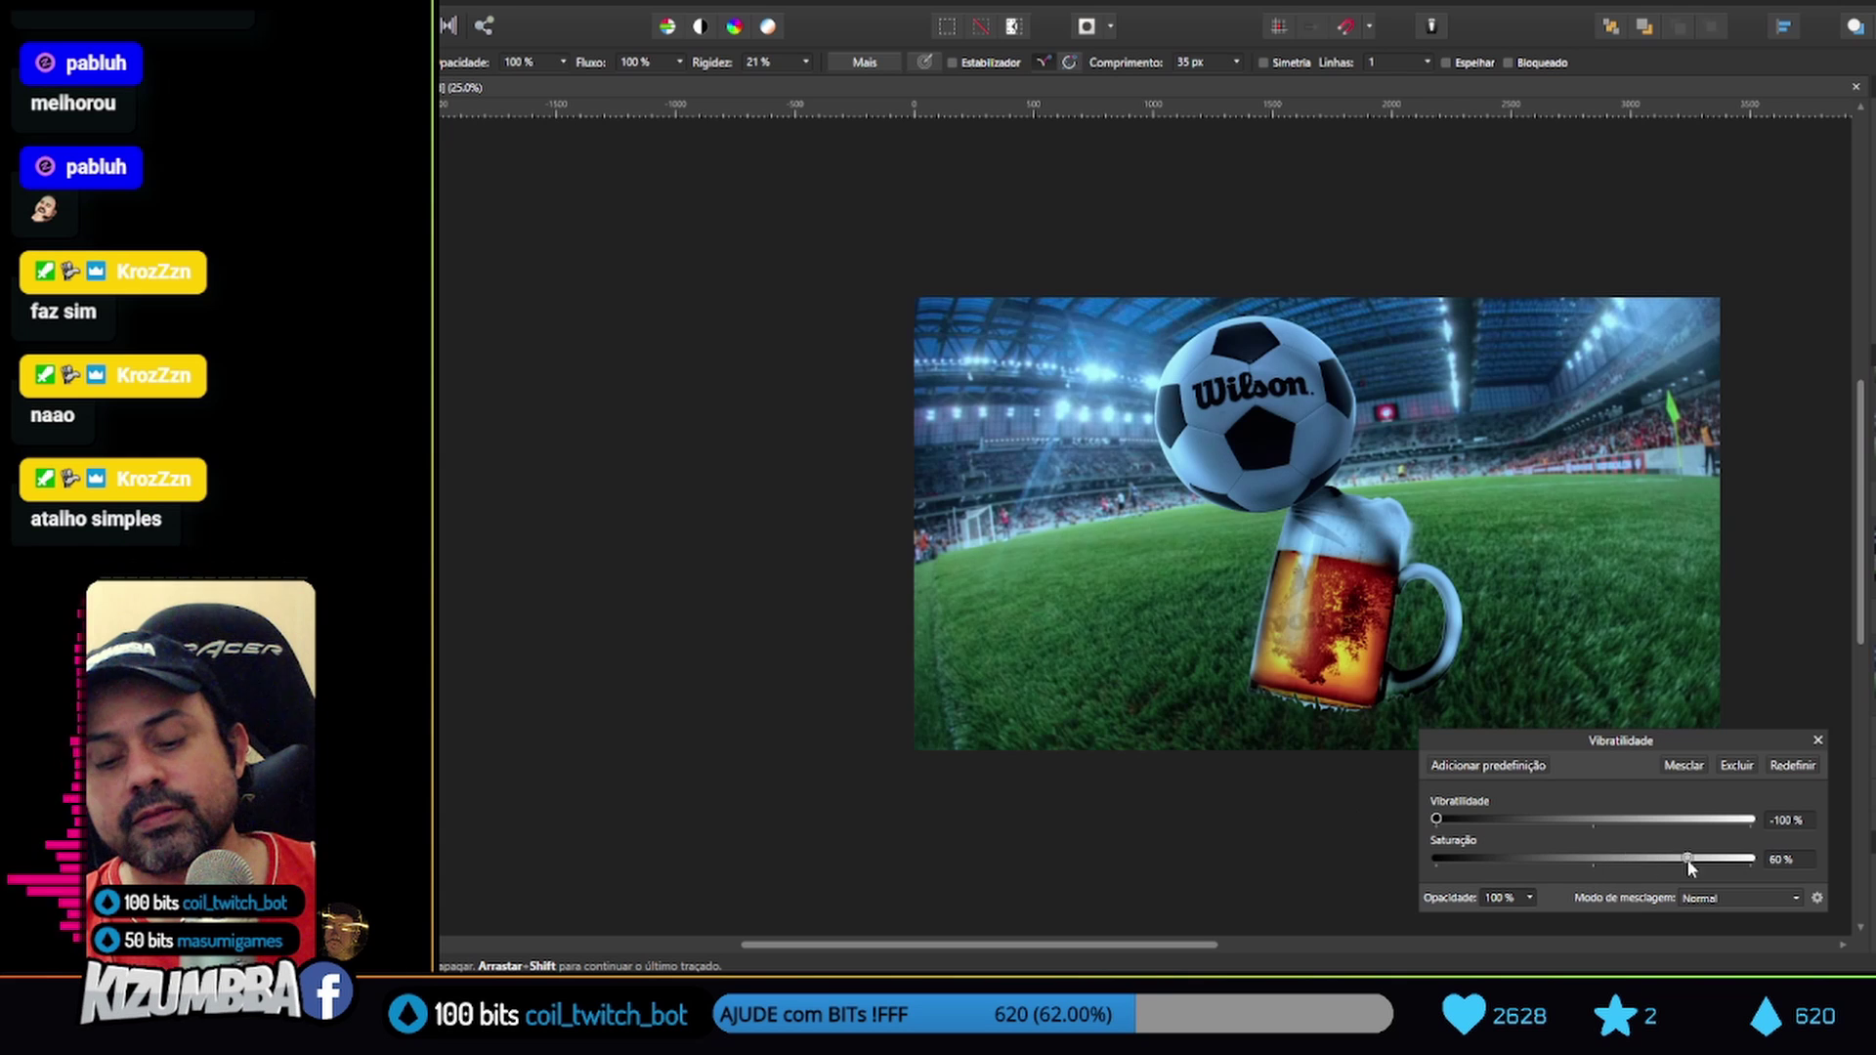
left_click_drag(1567, 876, 1586, 876)
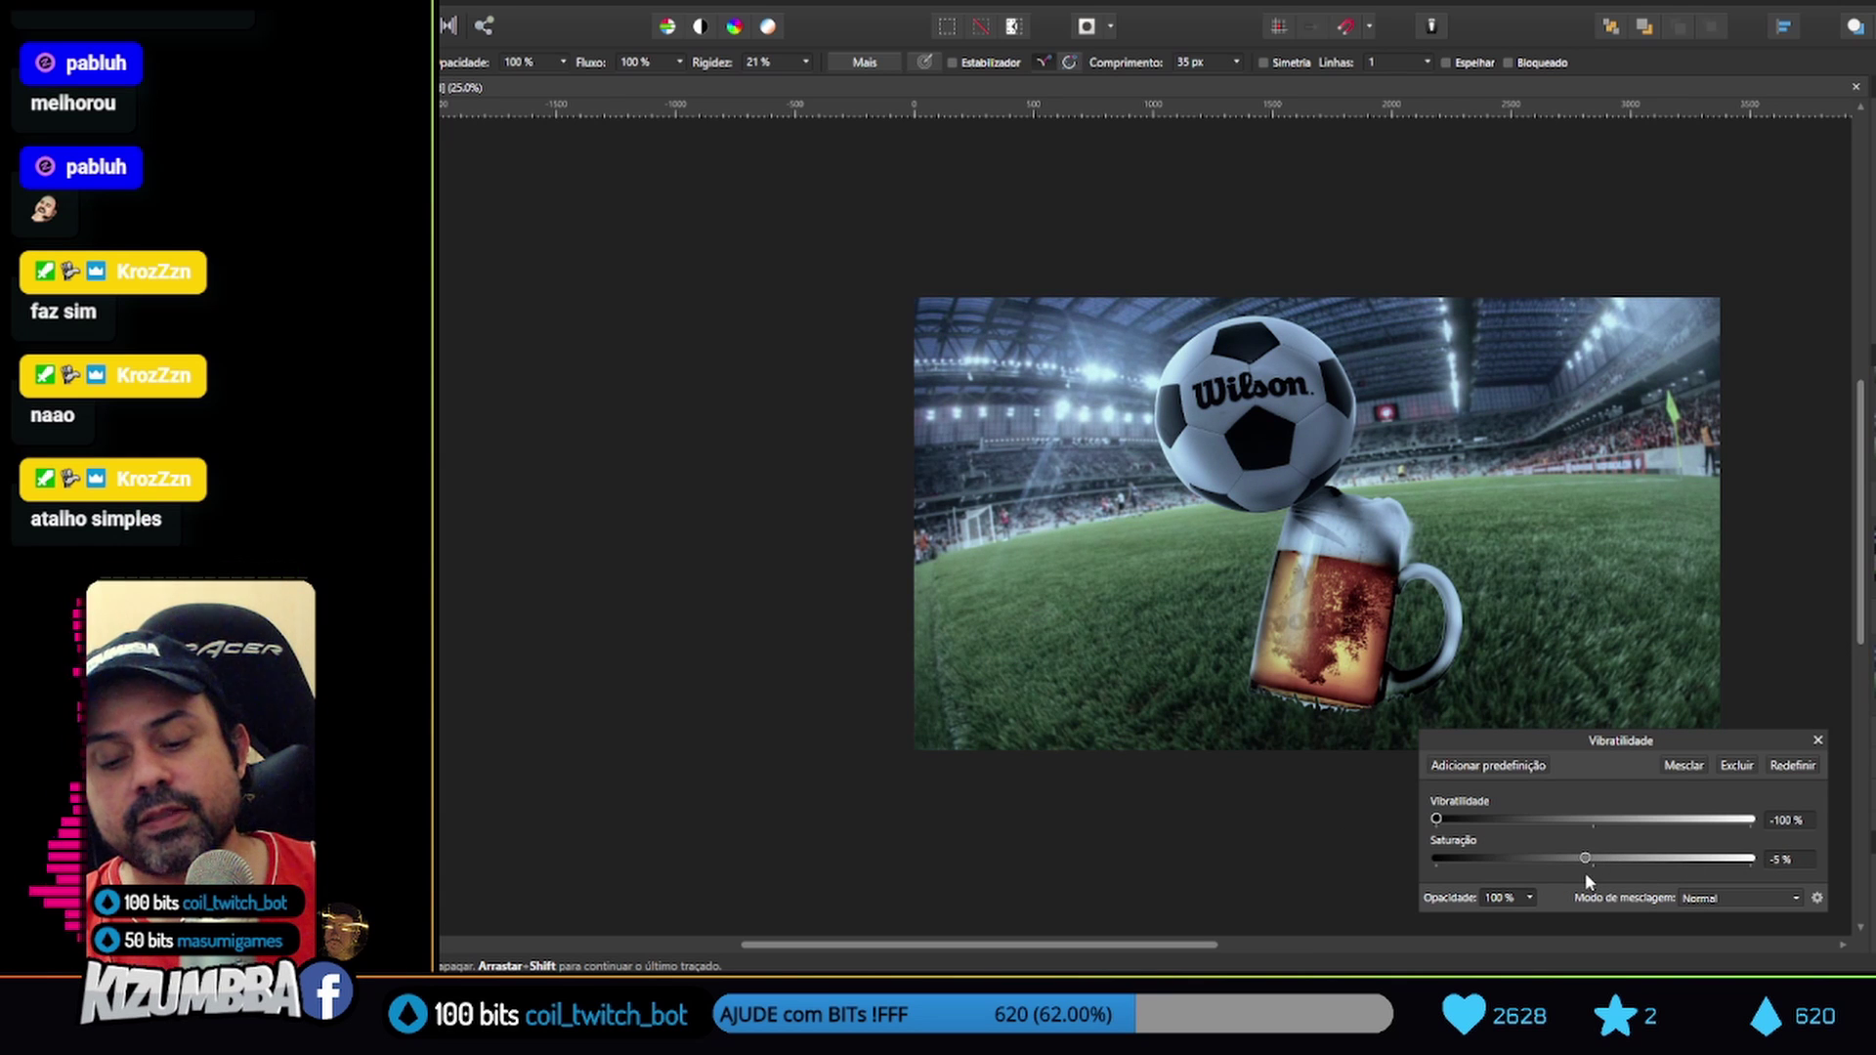
left_click(1818, 740)
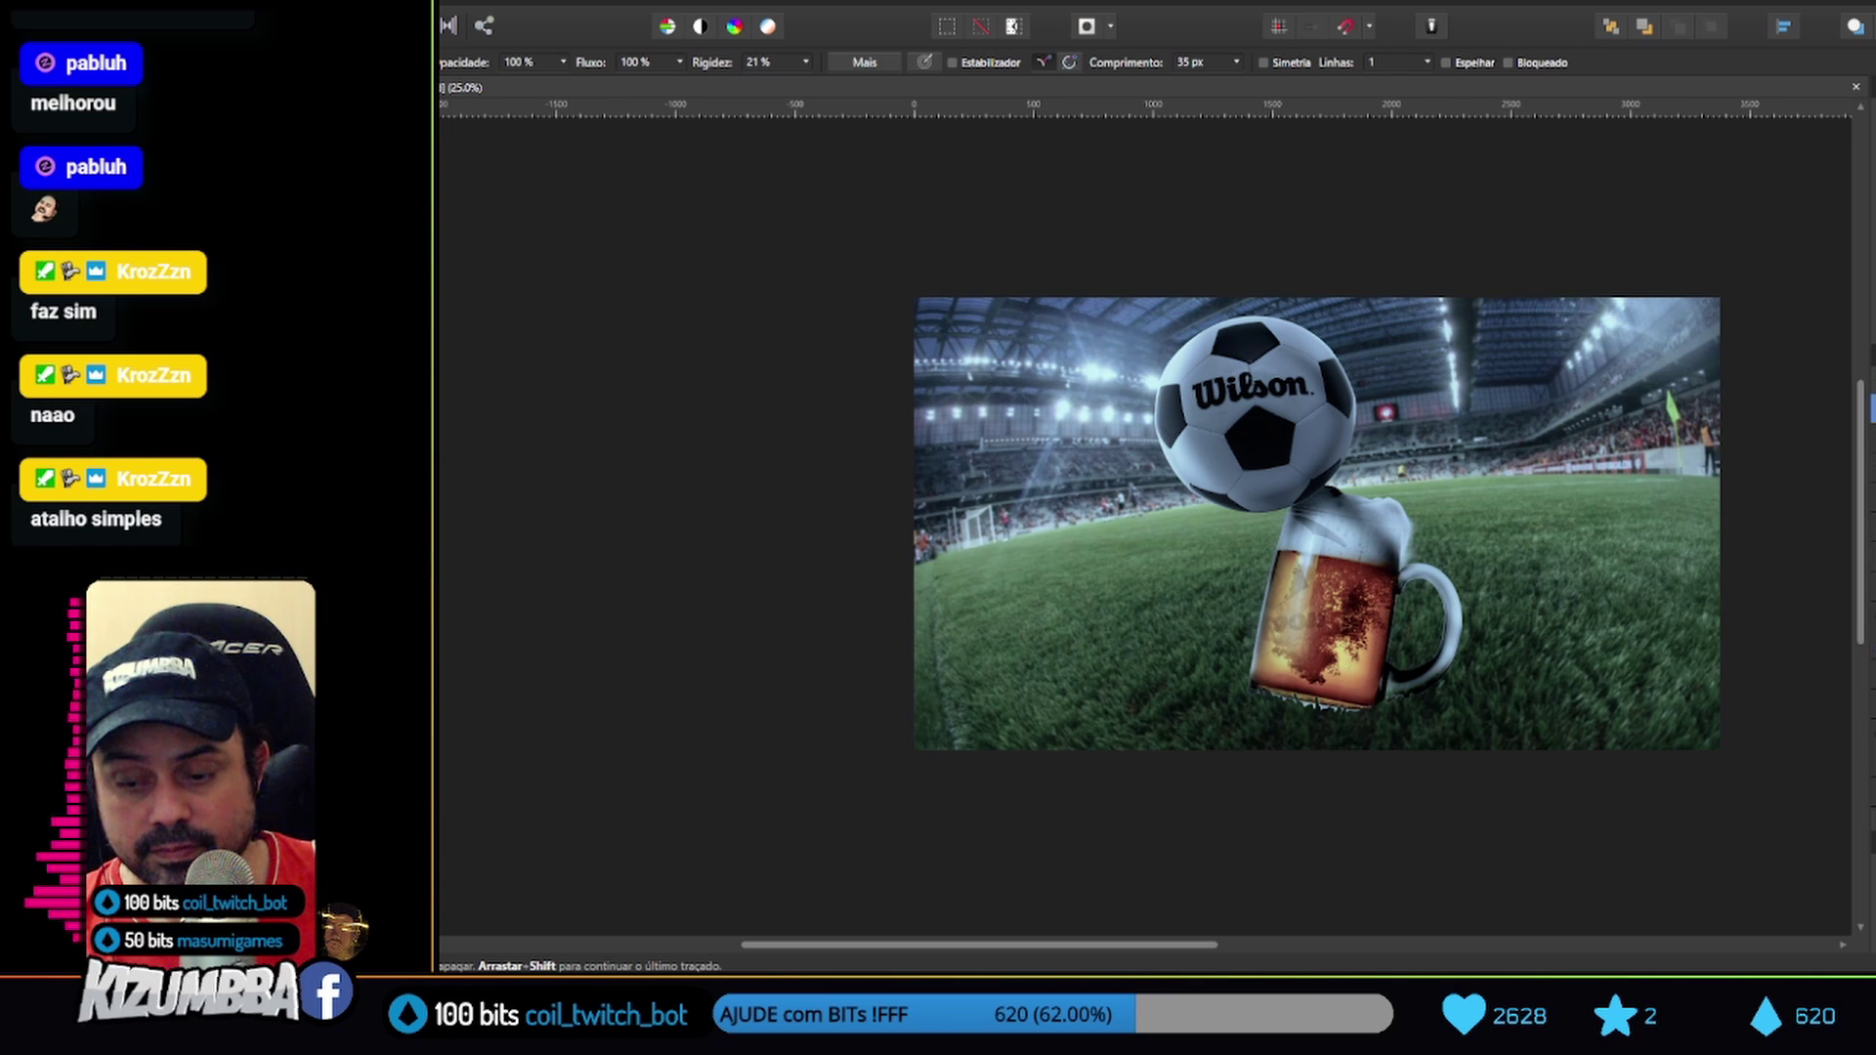
Merge the adjustment down, then toggle undo/redo to compare the grass with and without the mug
key("ctrl+e")
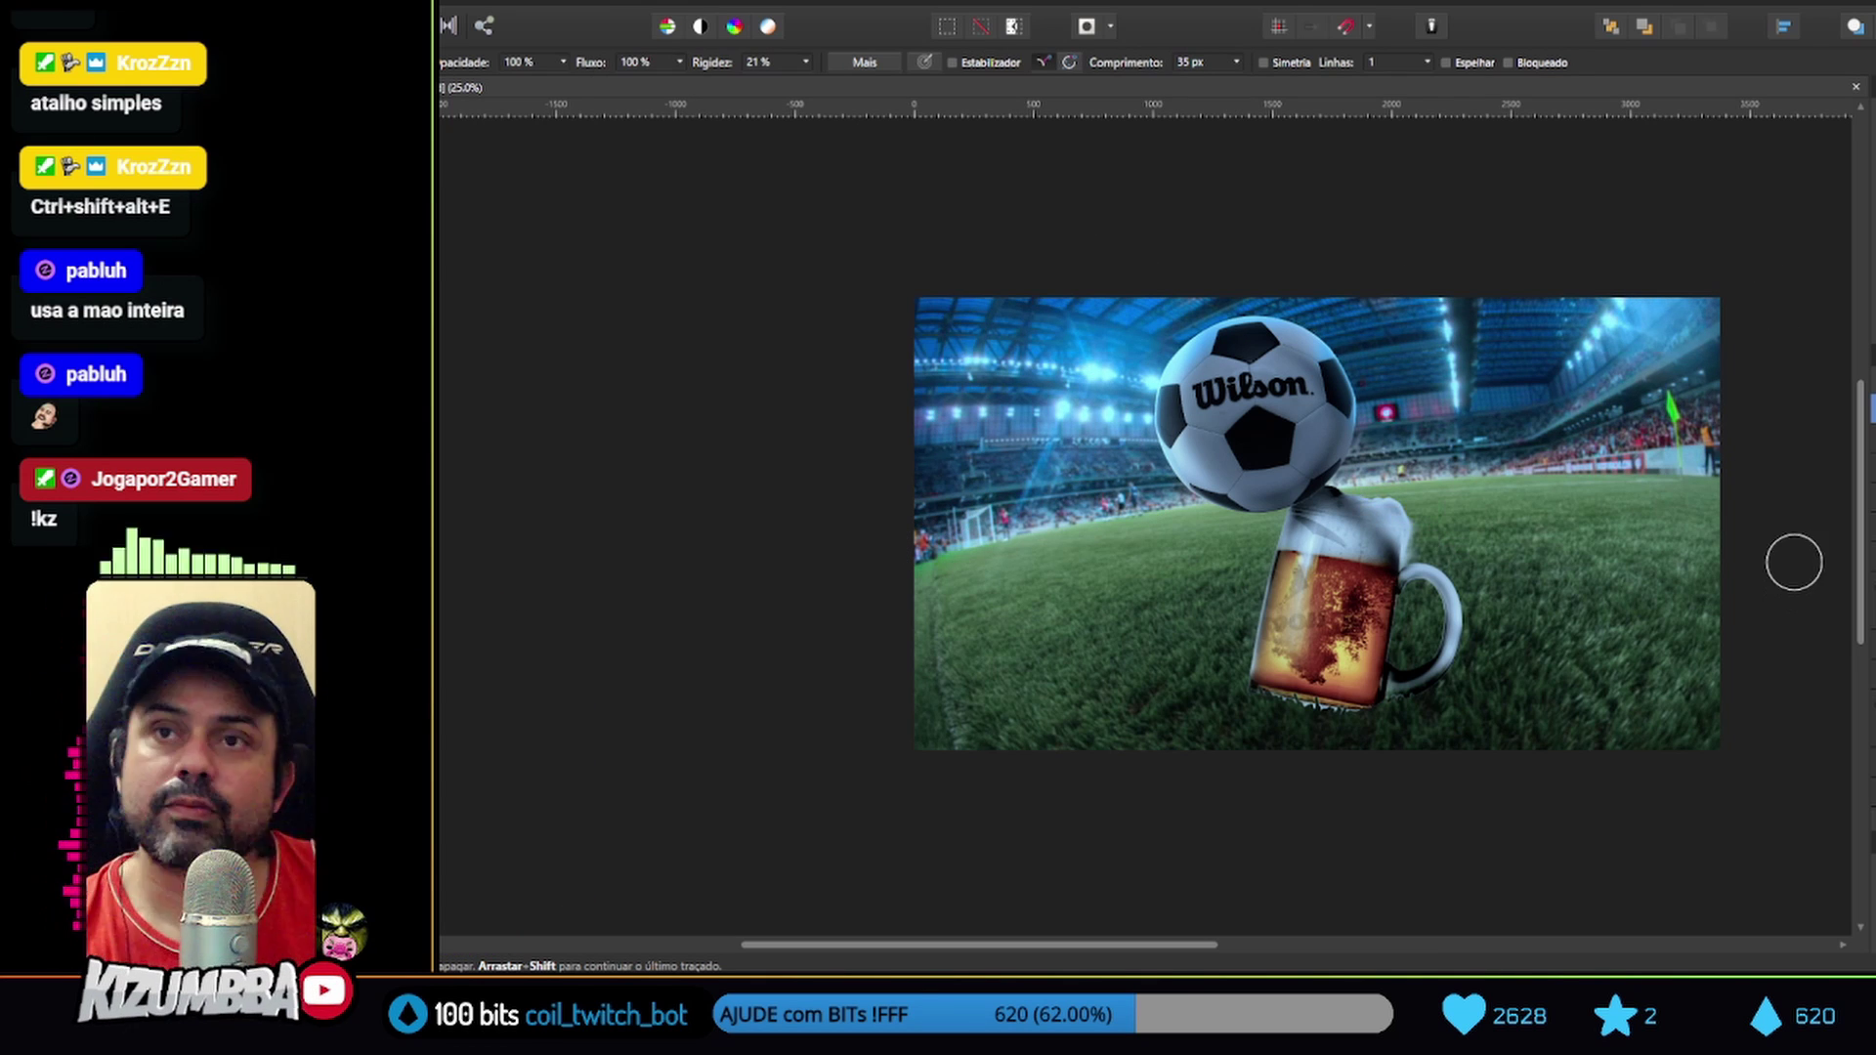
scroll(1360, 694, "up", 5)
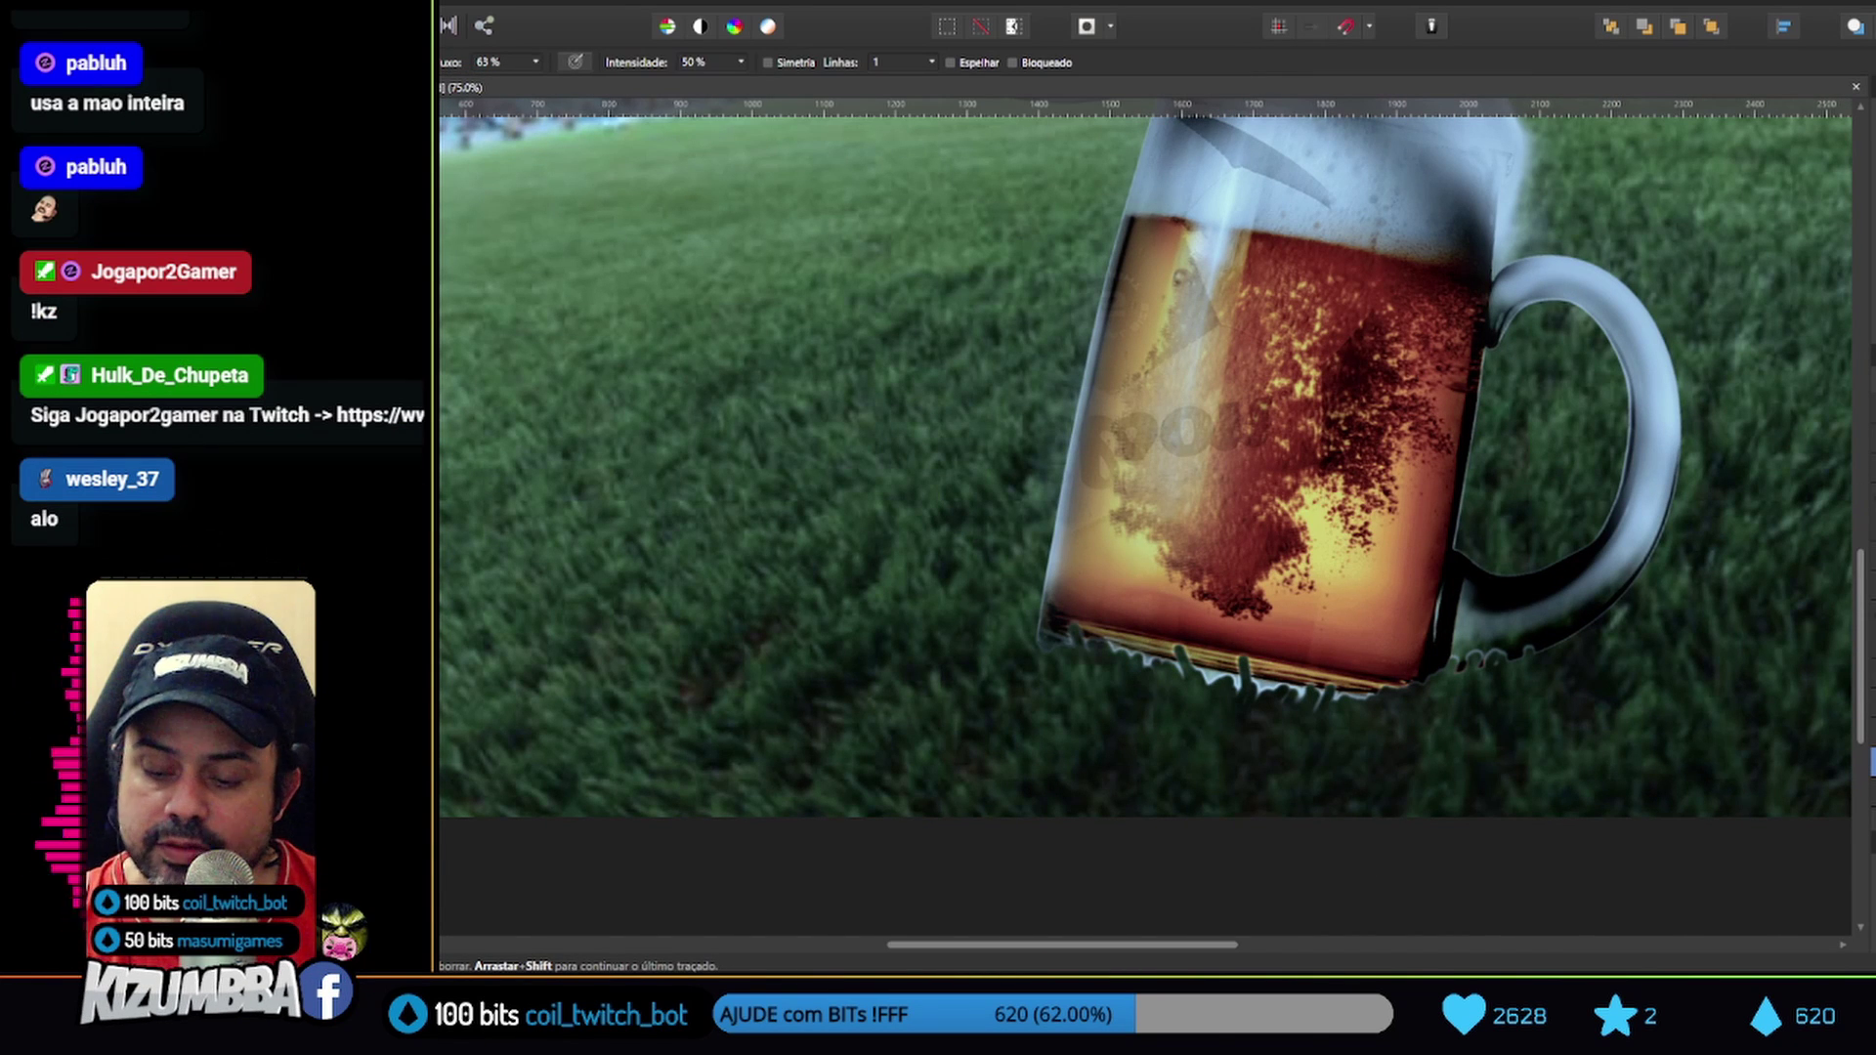
key("ctrl+z")
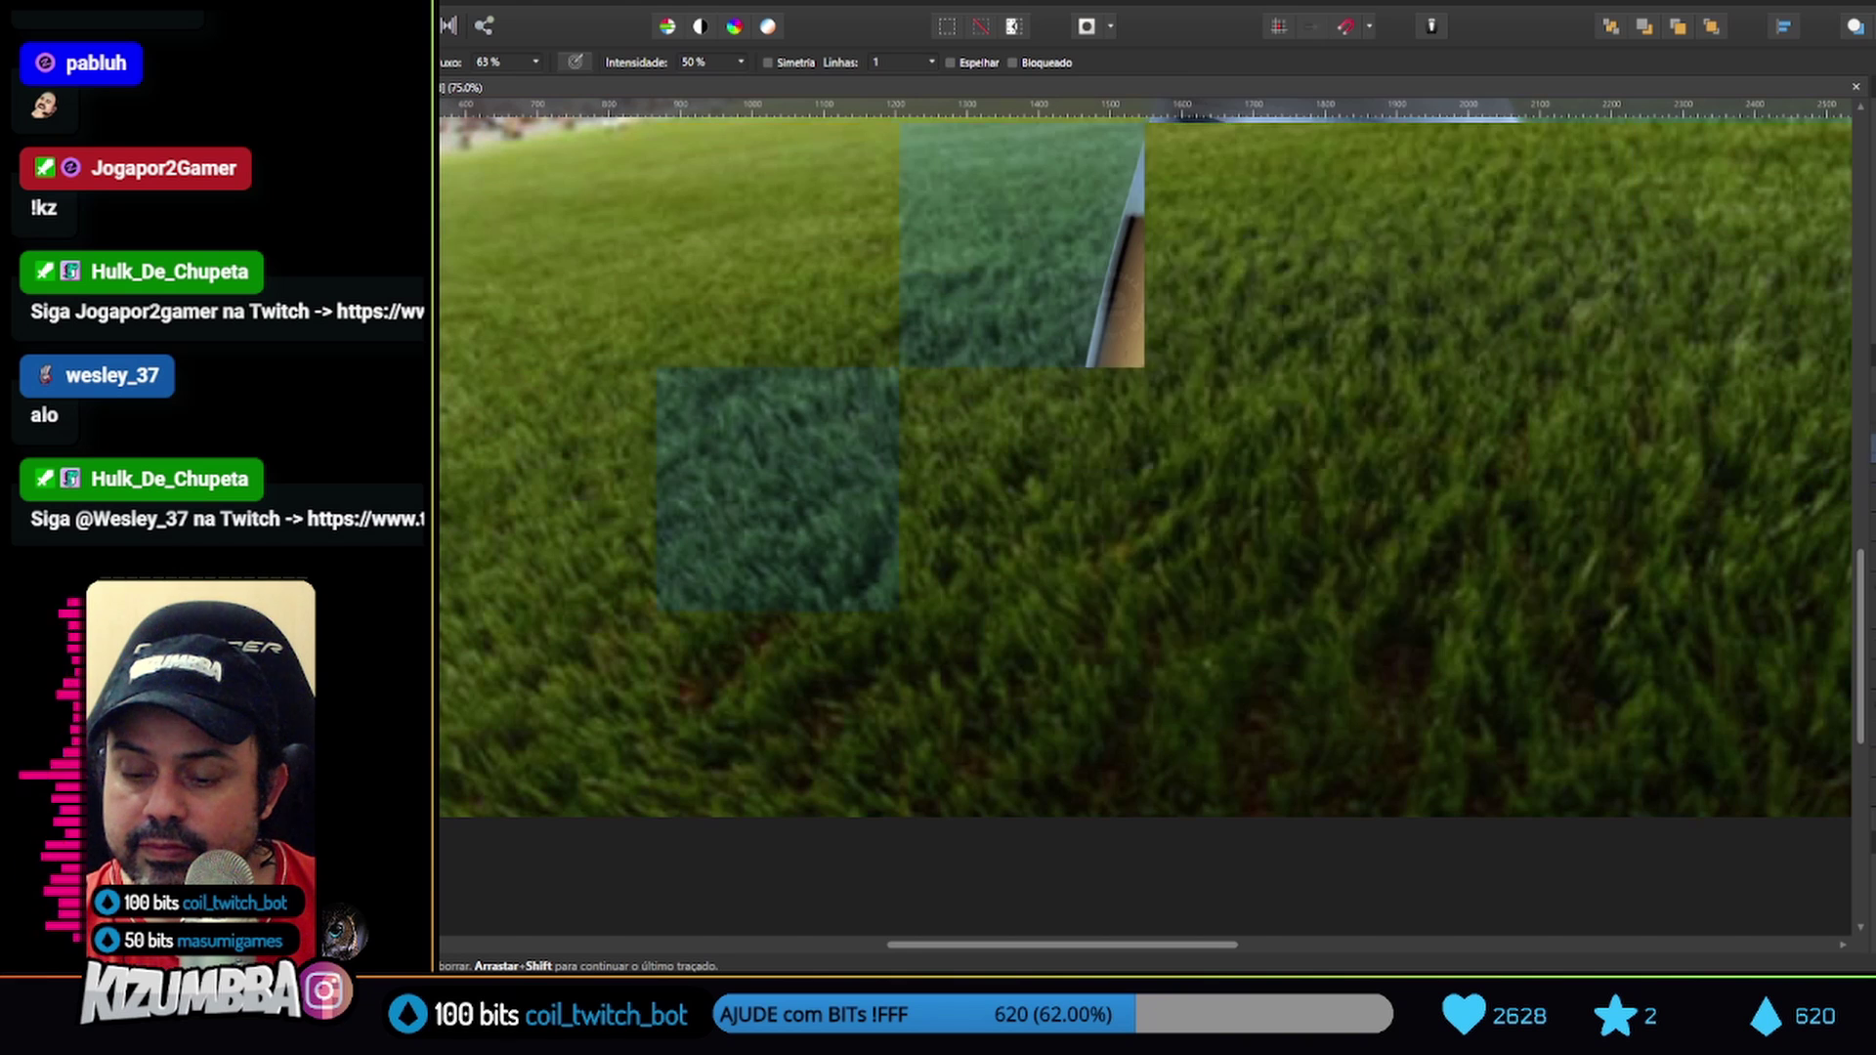
key("ctrl+shift+z")
key("ctrl+z")
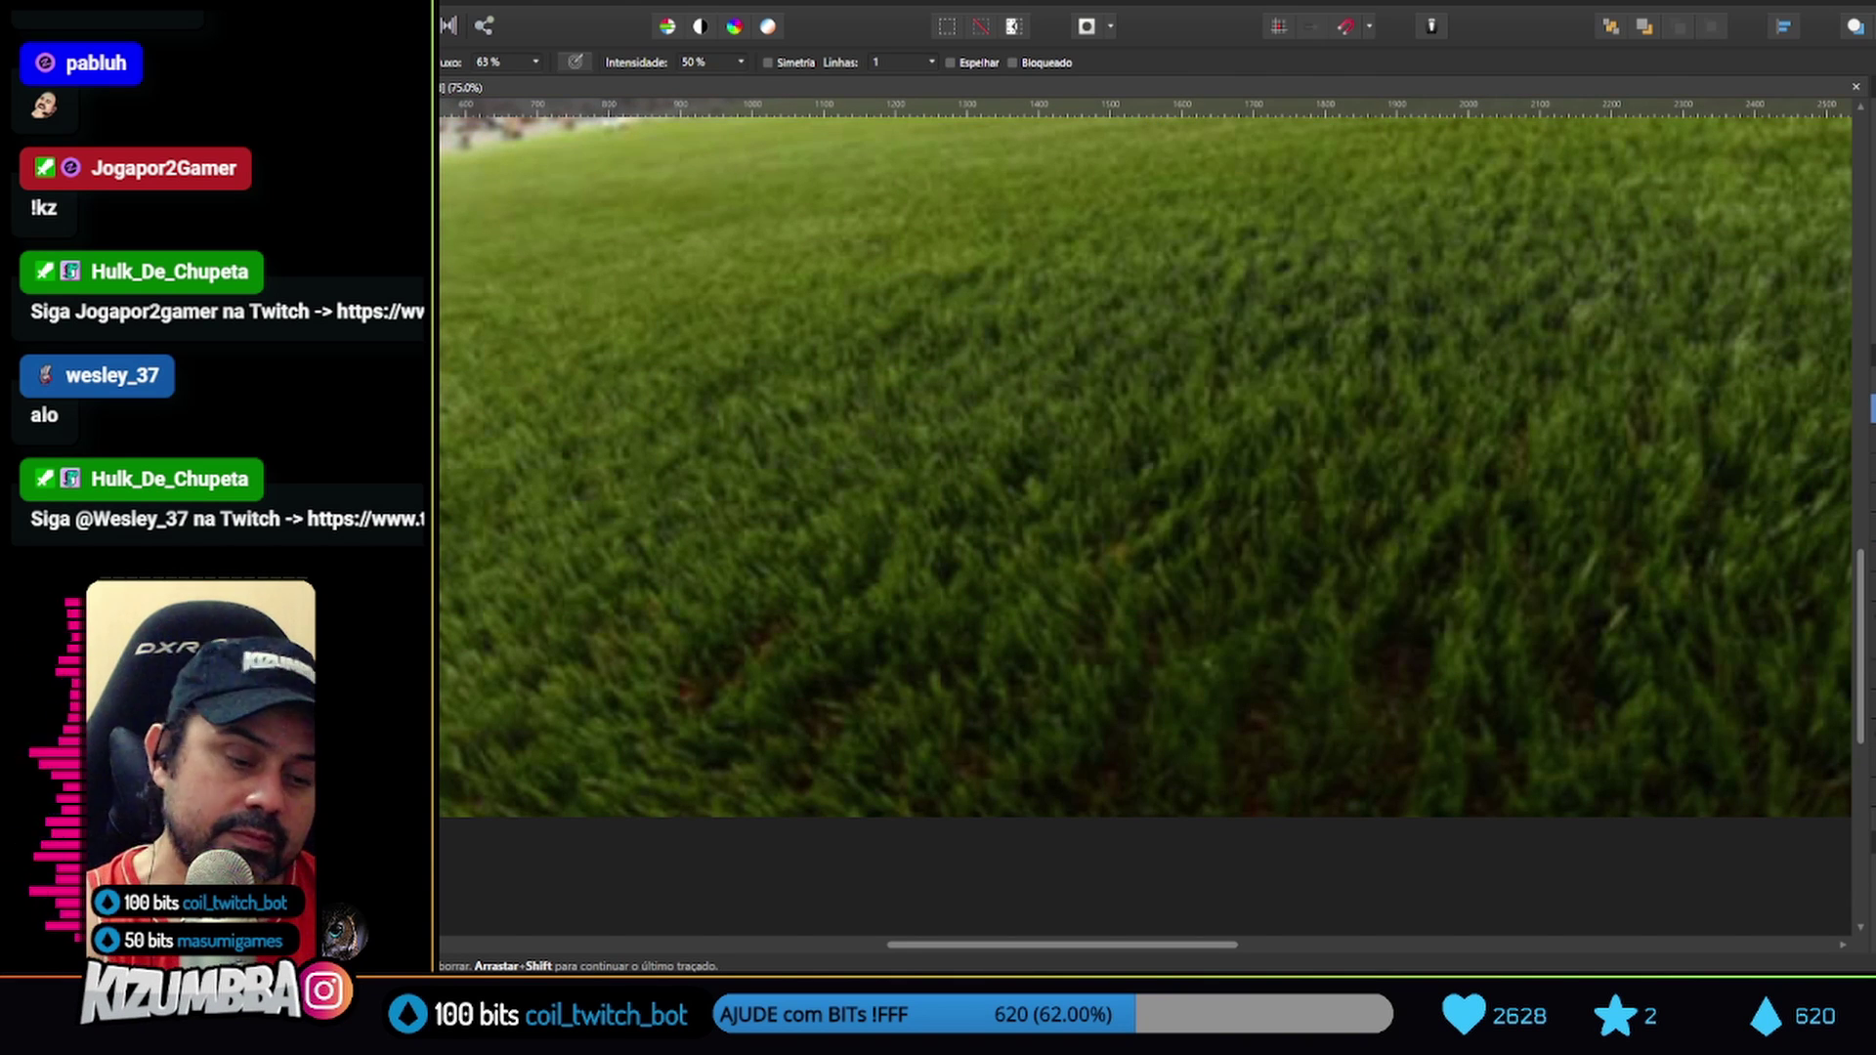
key("z")
left_click(1408, 632, "alt")
key("ctrl+shift+z")
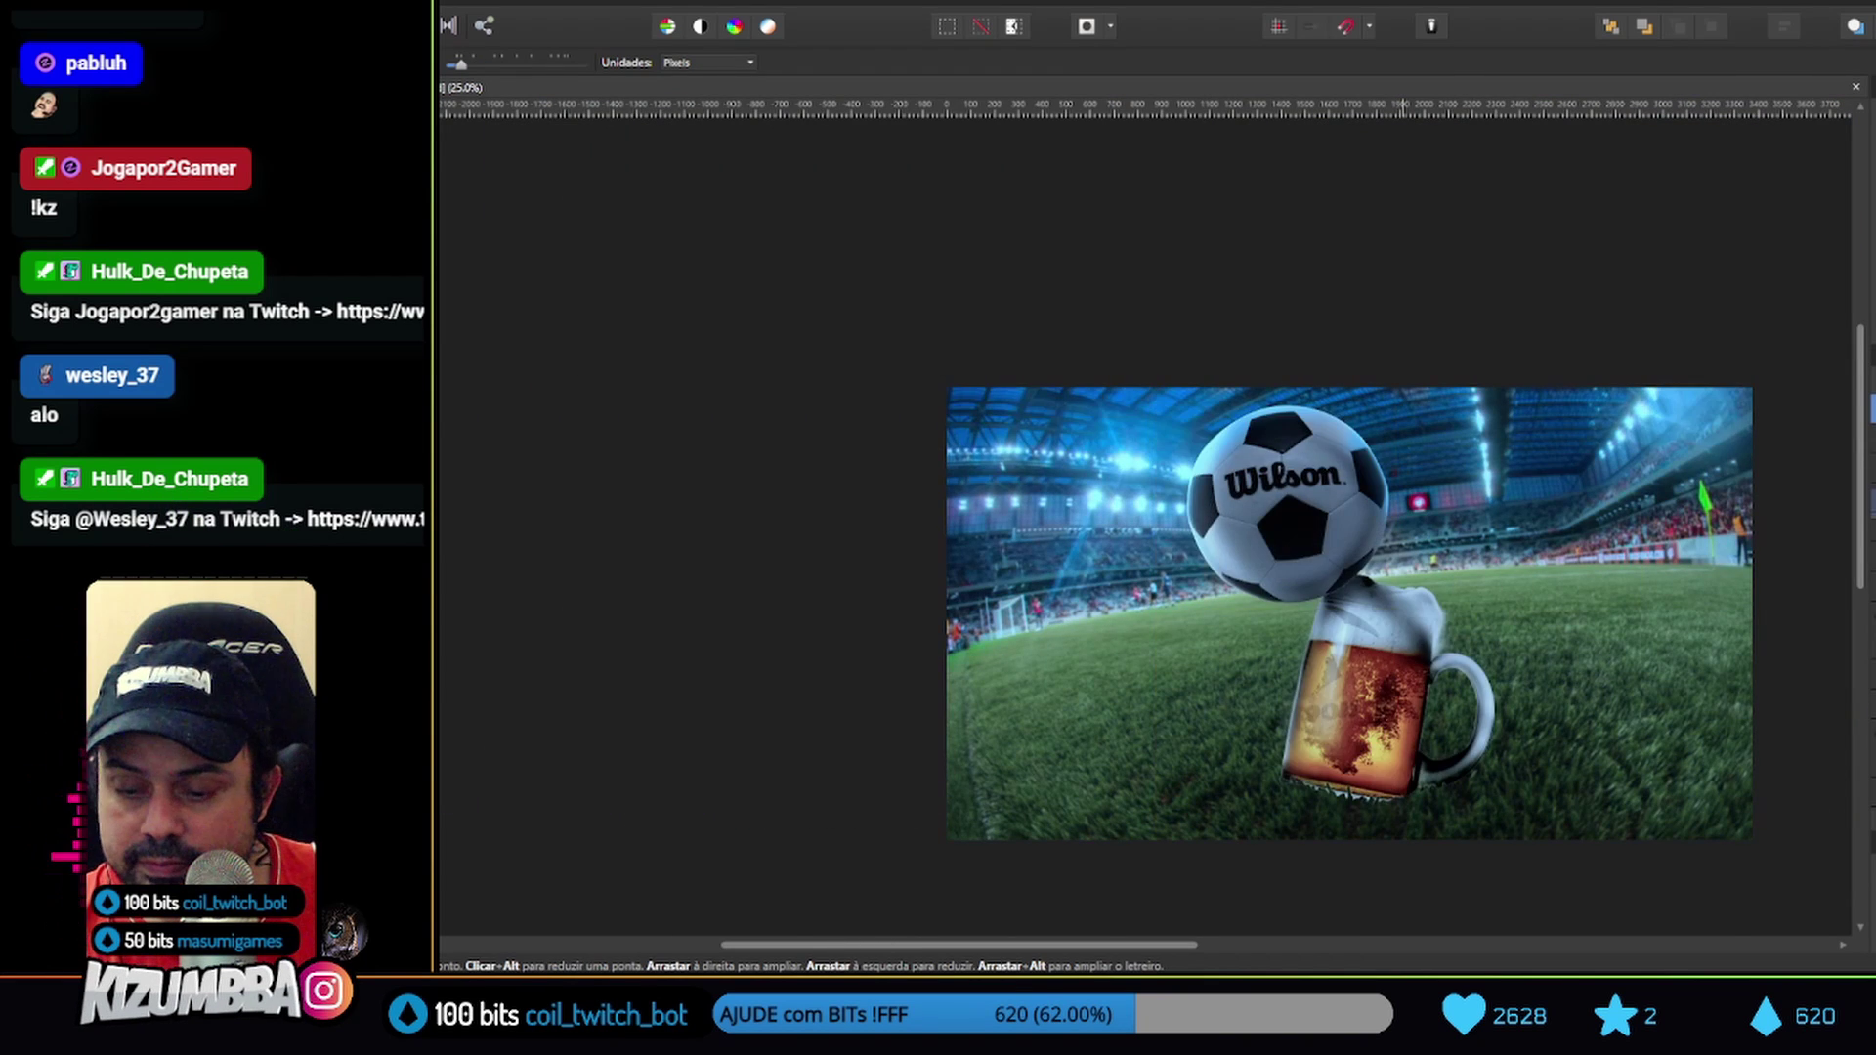
key("ctrl+z")
key("ctrl+shift+z")
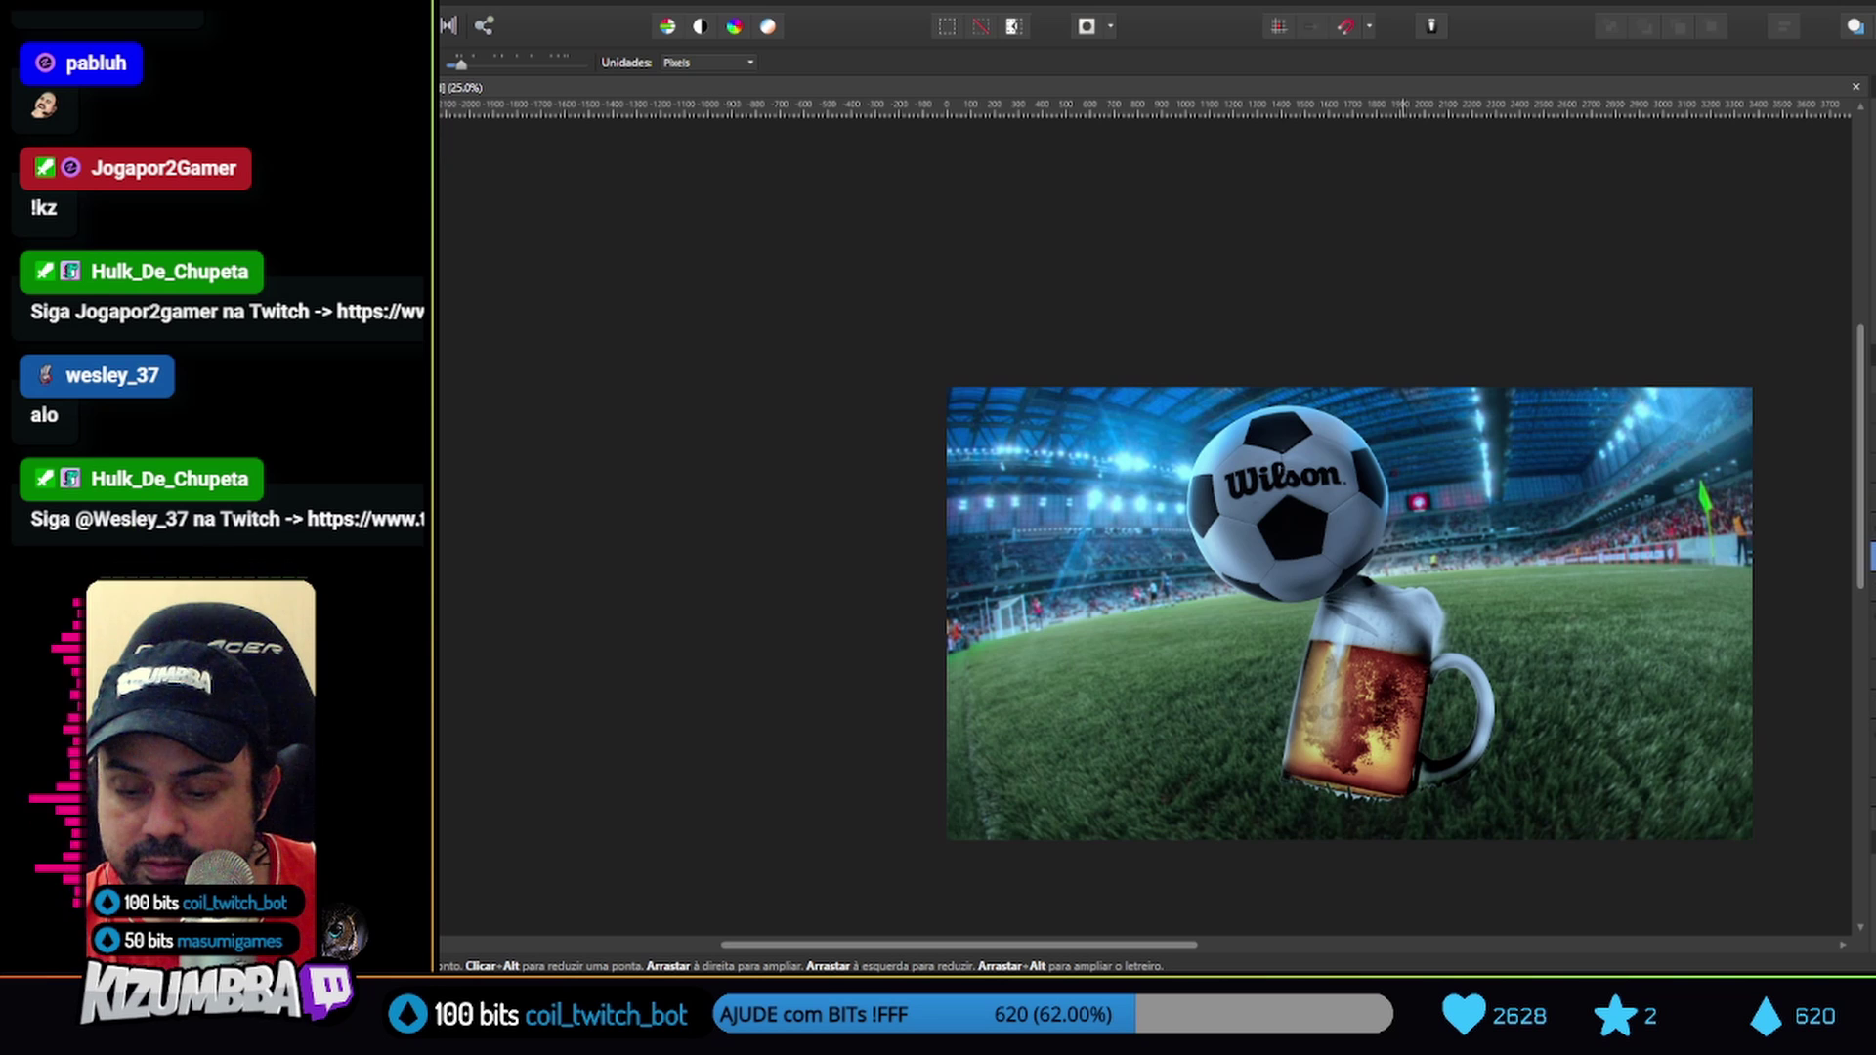
Undo past the blue grade, then redo back to the graded scene with the partly erased mug
key("ctrl+z")
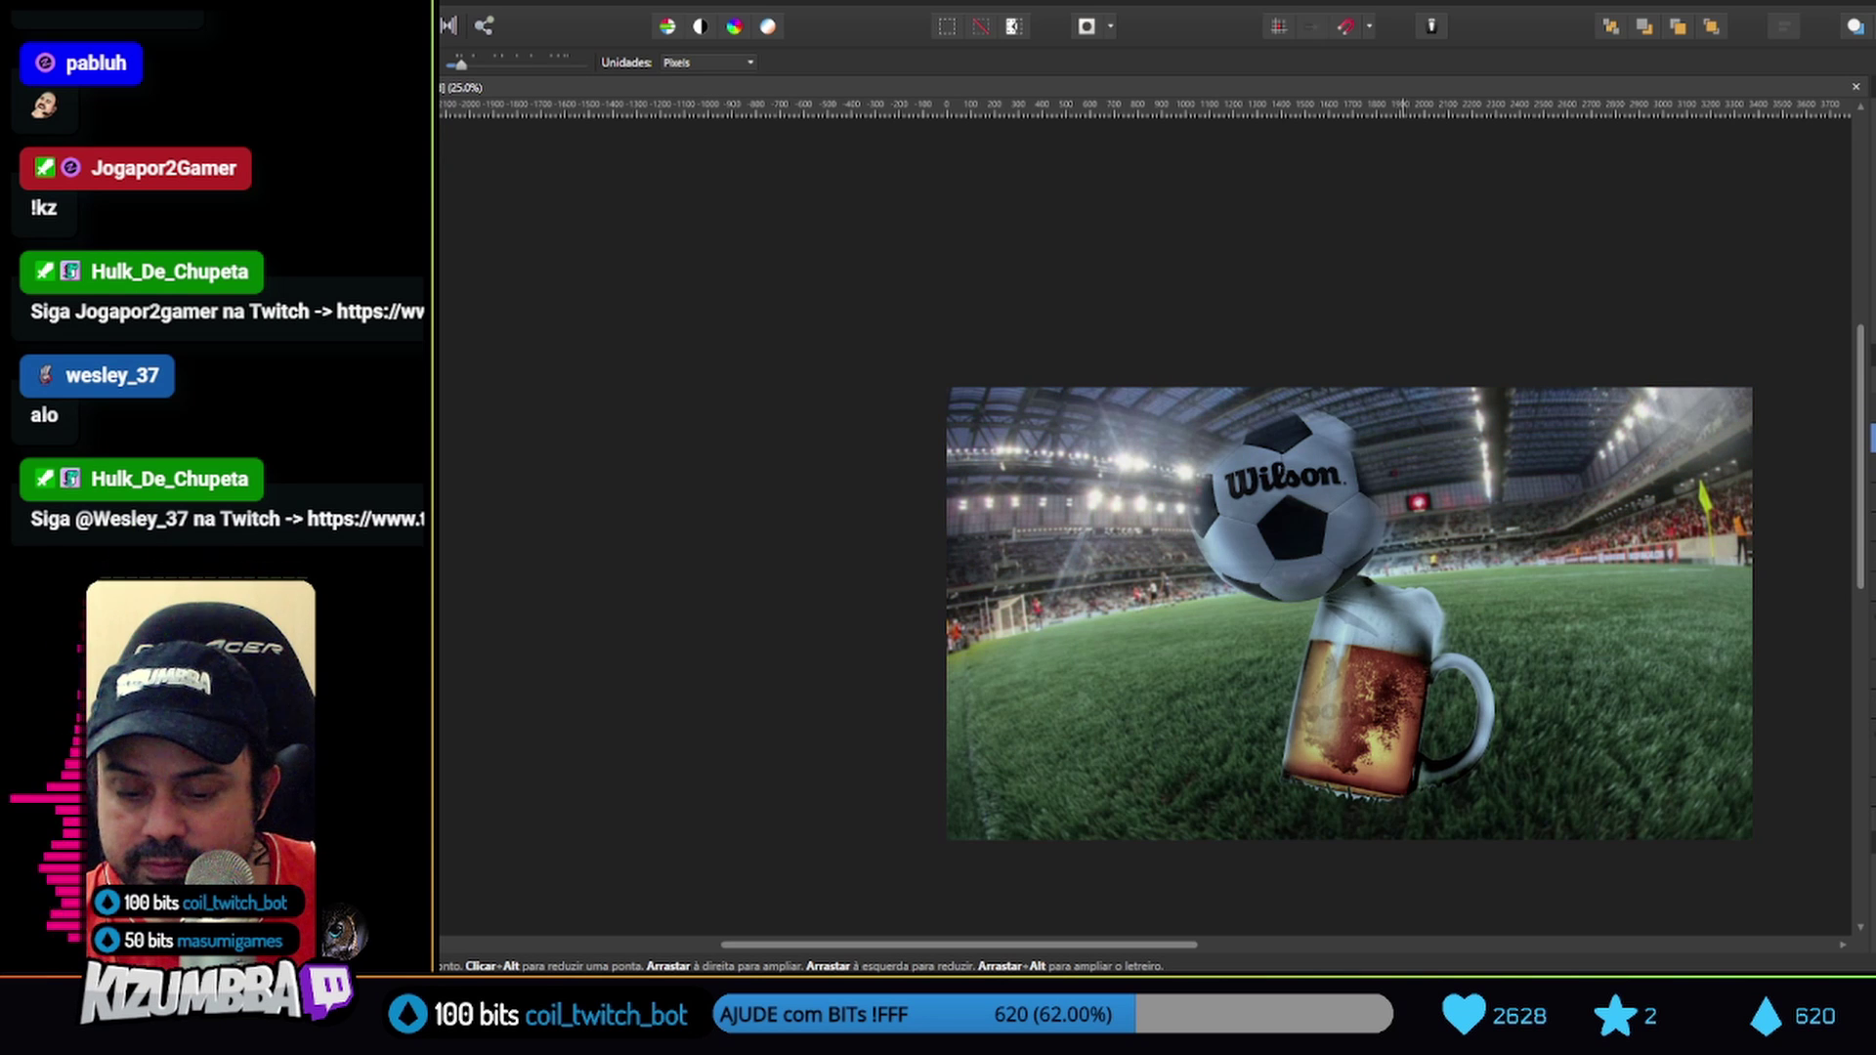
key("ctrl+z")
key("ctrl+shift+z")
key("ctrl+z")
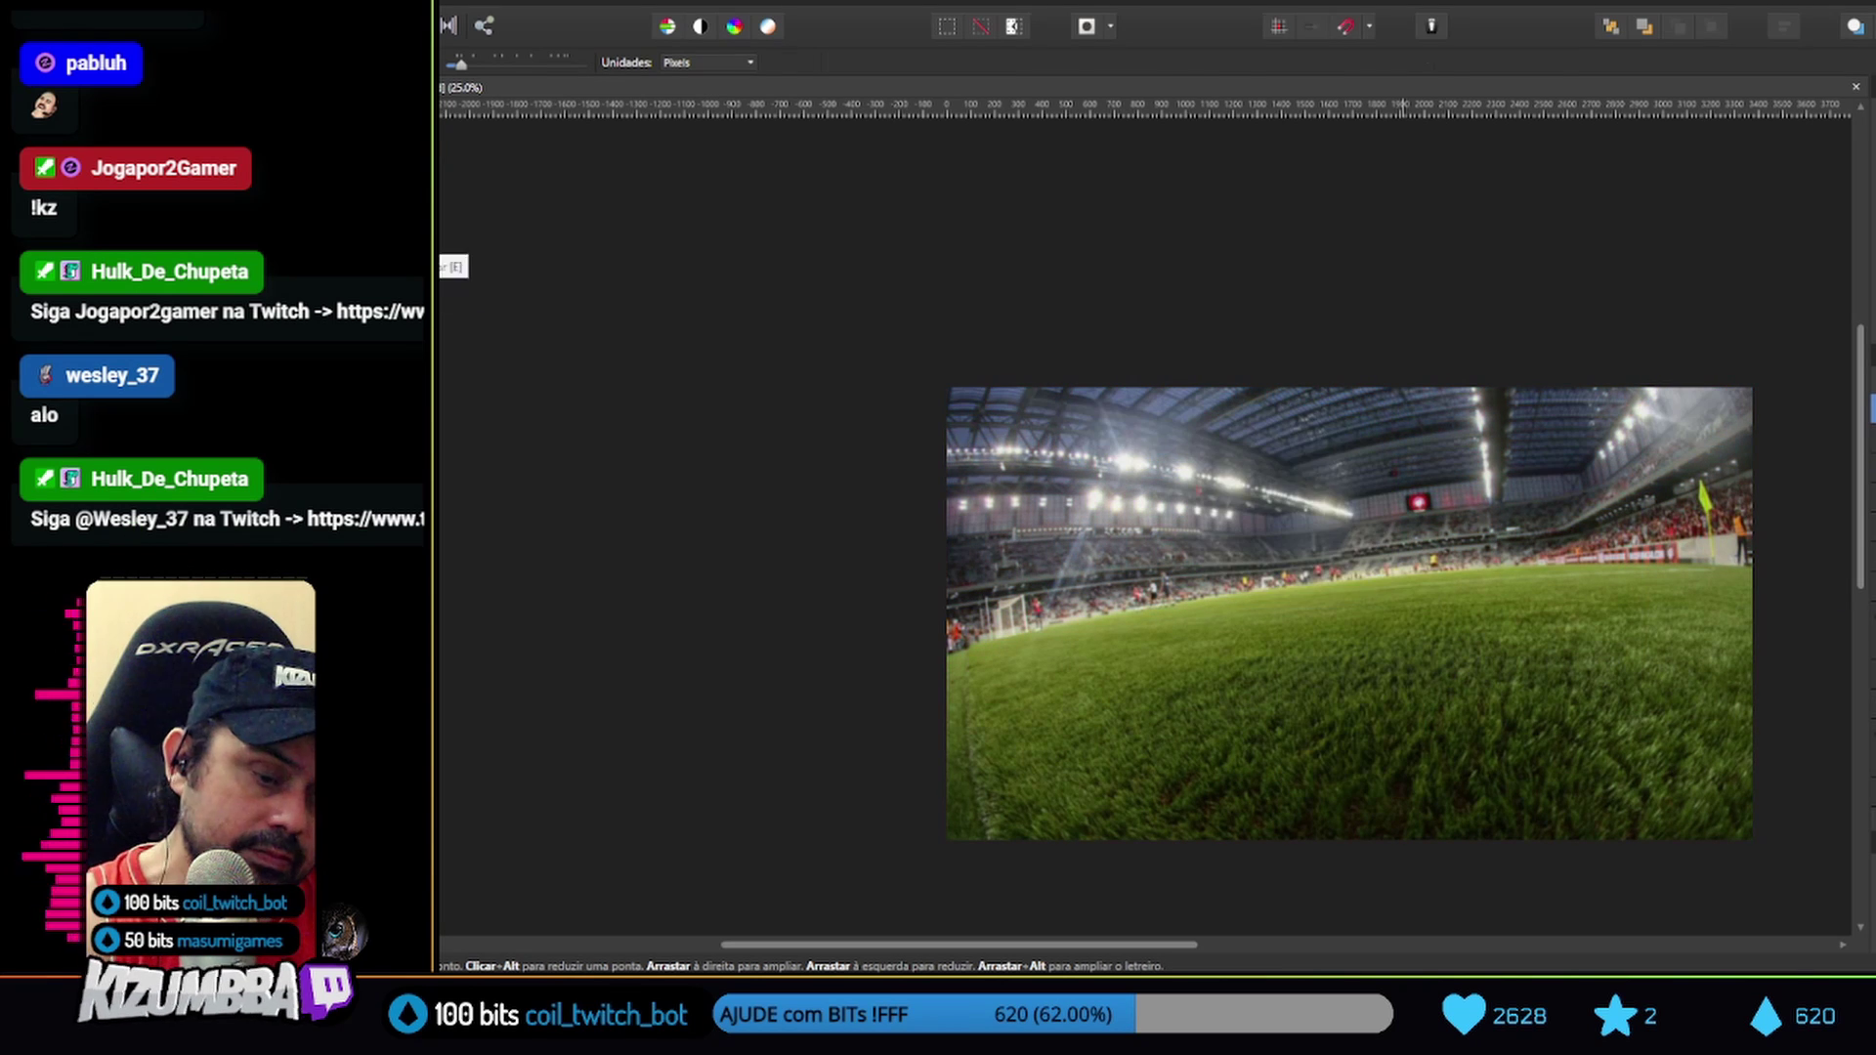
key("e")
key("ctrl+shift+z")
key("ctrl+shift+z")
key("ctrl+shift+z")
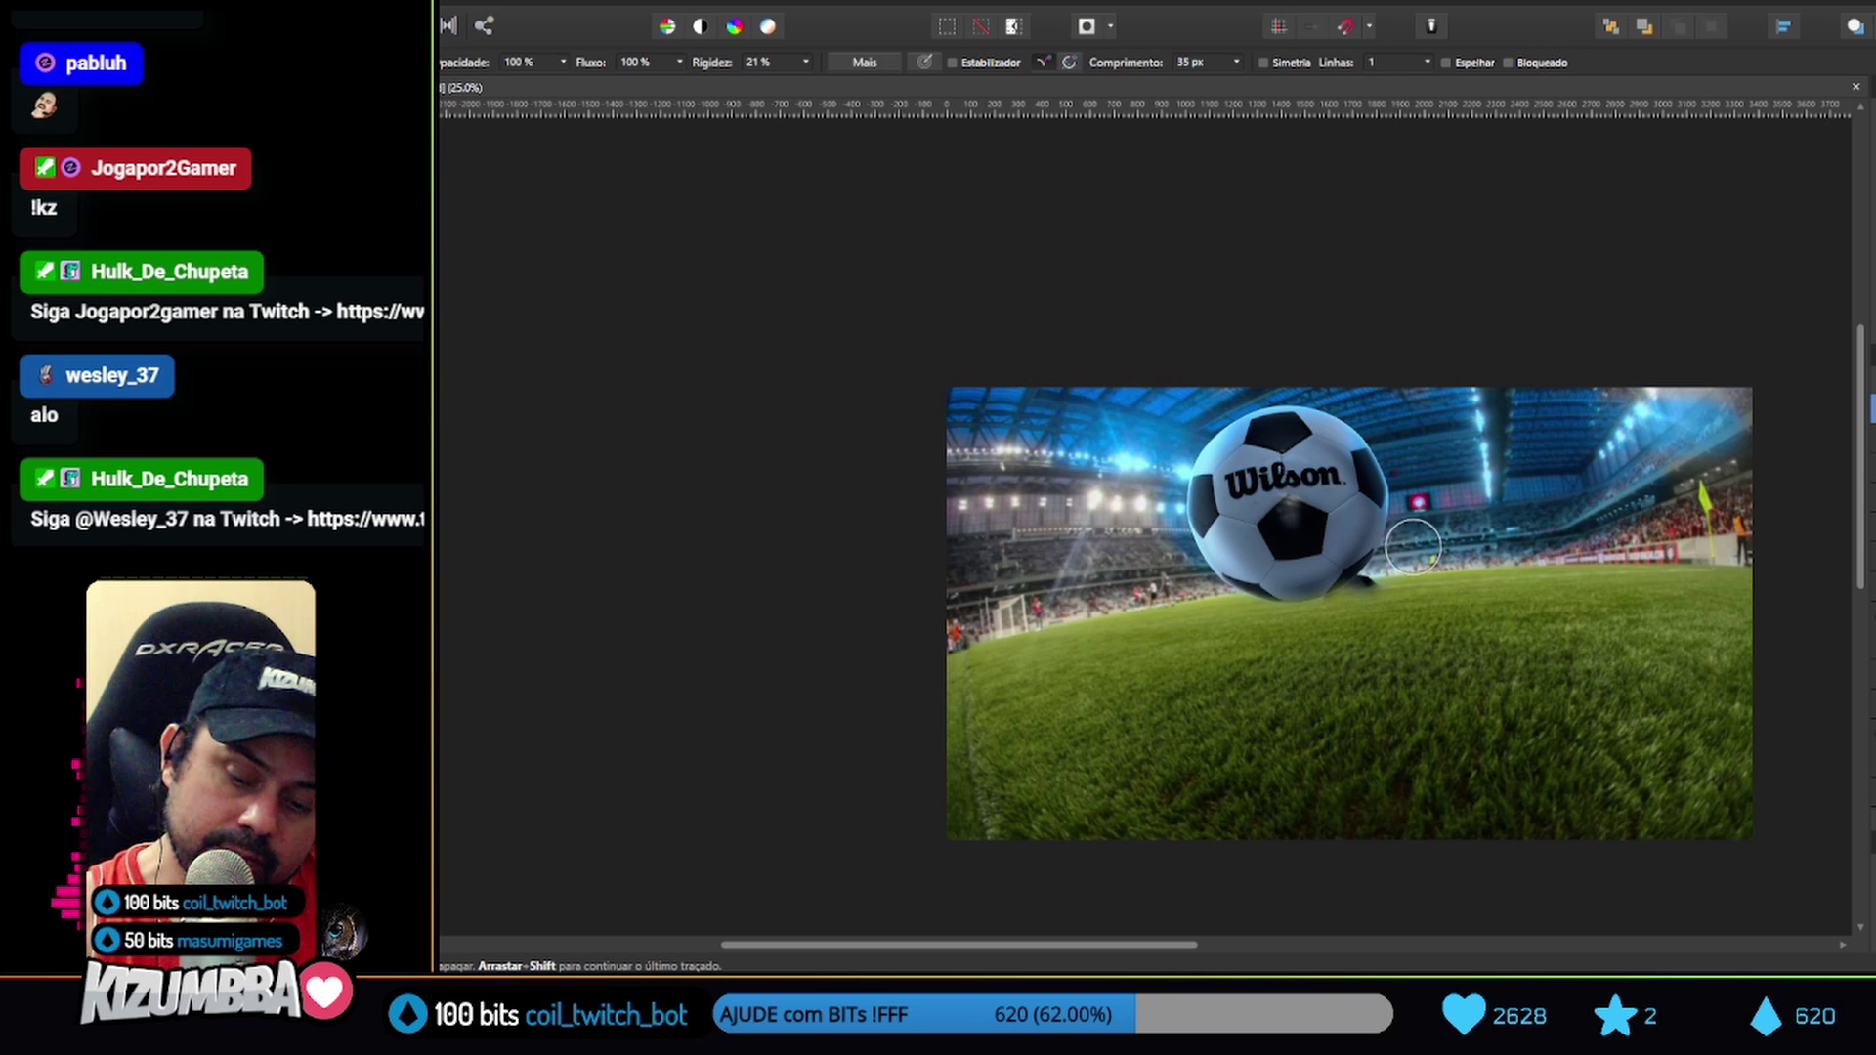
key("ctrl+shift+z")
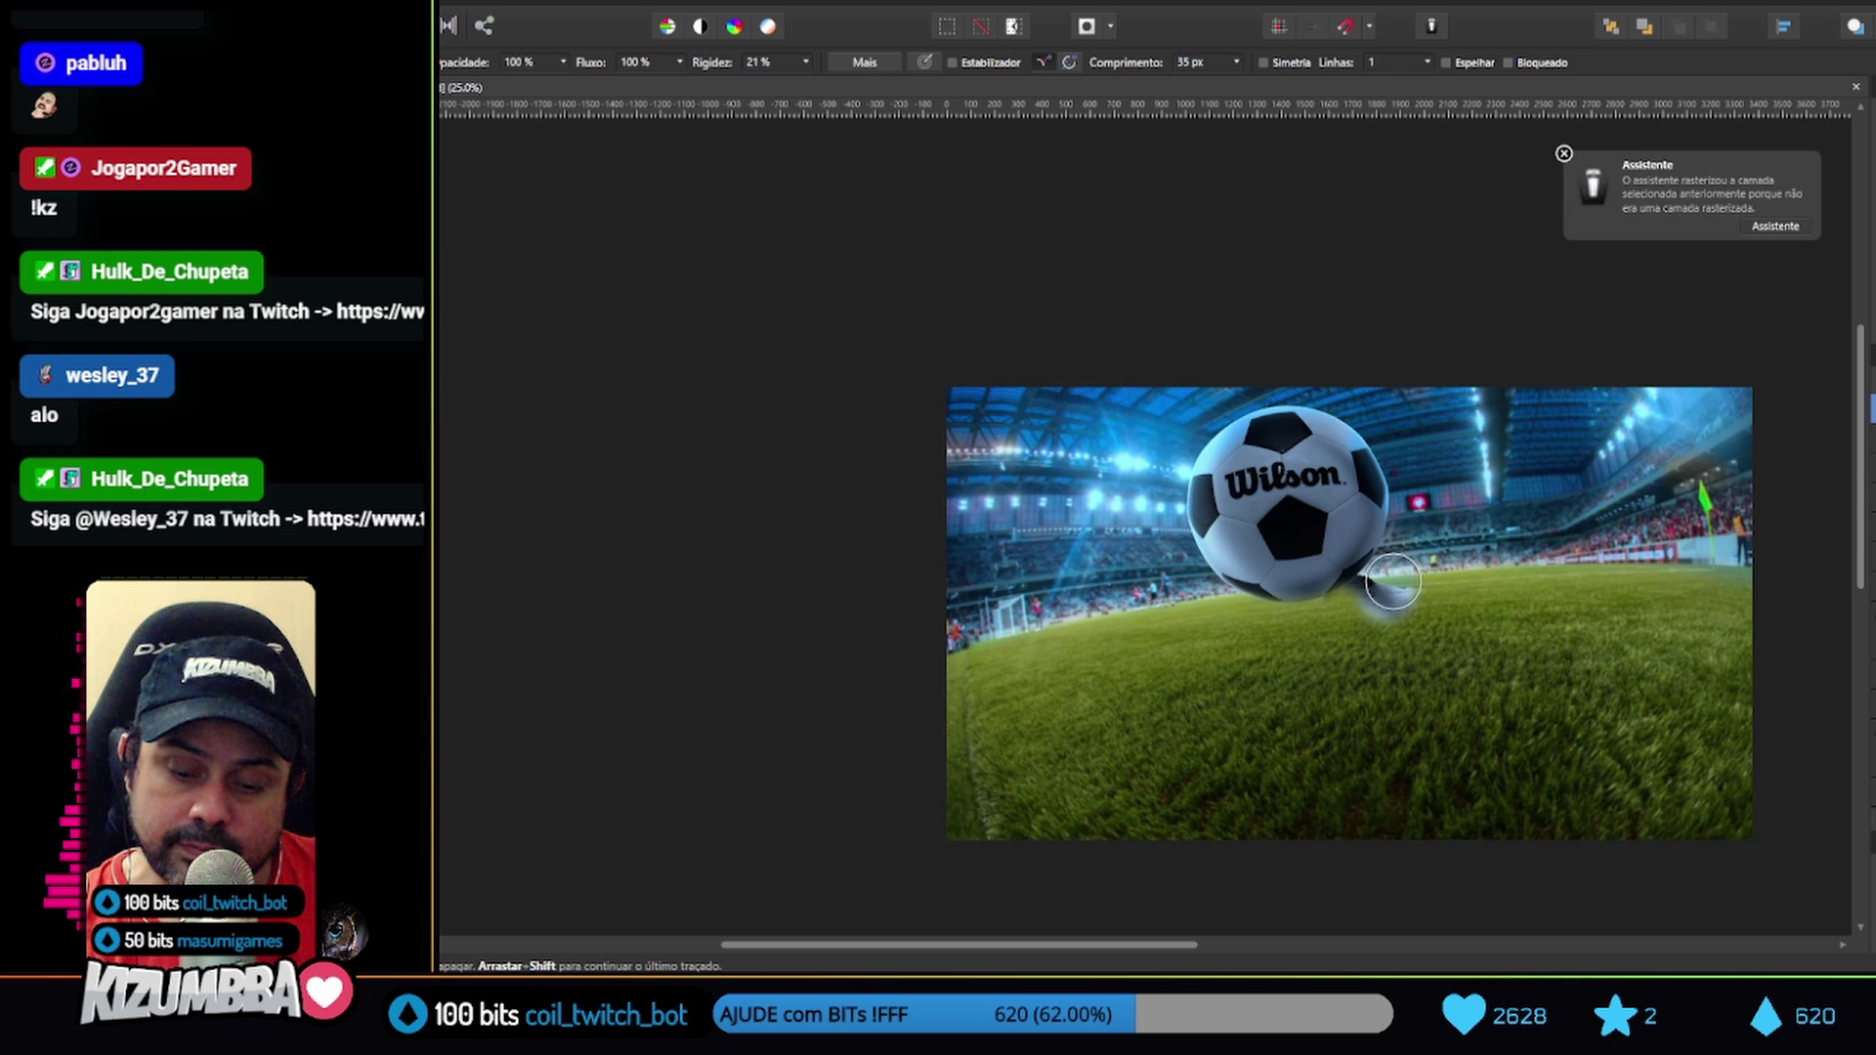
key("ctrl+shift+z")
key("ctrl+shift+z")
key("ctrl+shift+z")
key("ctrl+shift+z")
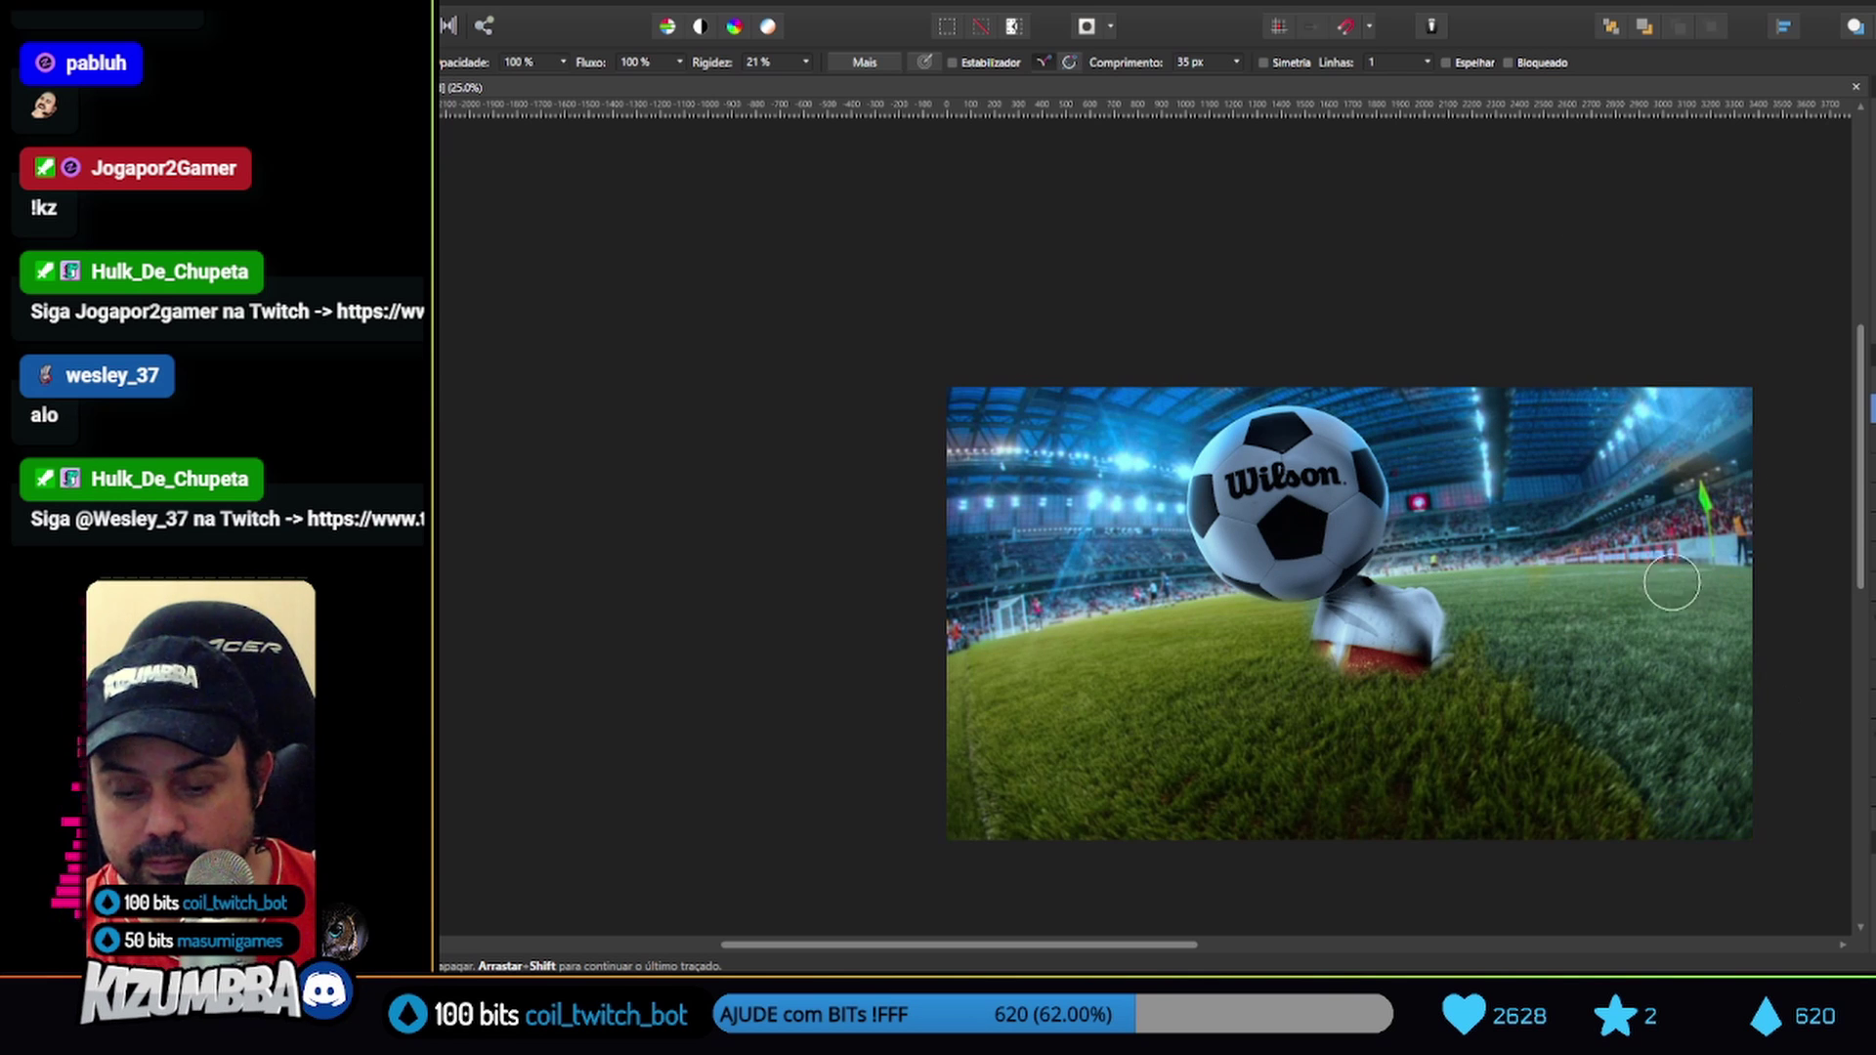
Erase the mug's lower part so it blends into the grass under the ball
key("z")
left_click(1601, 676)
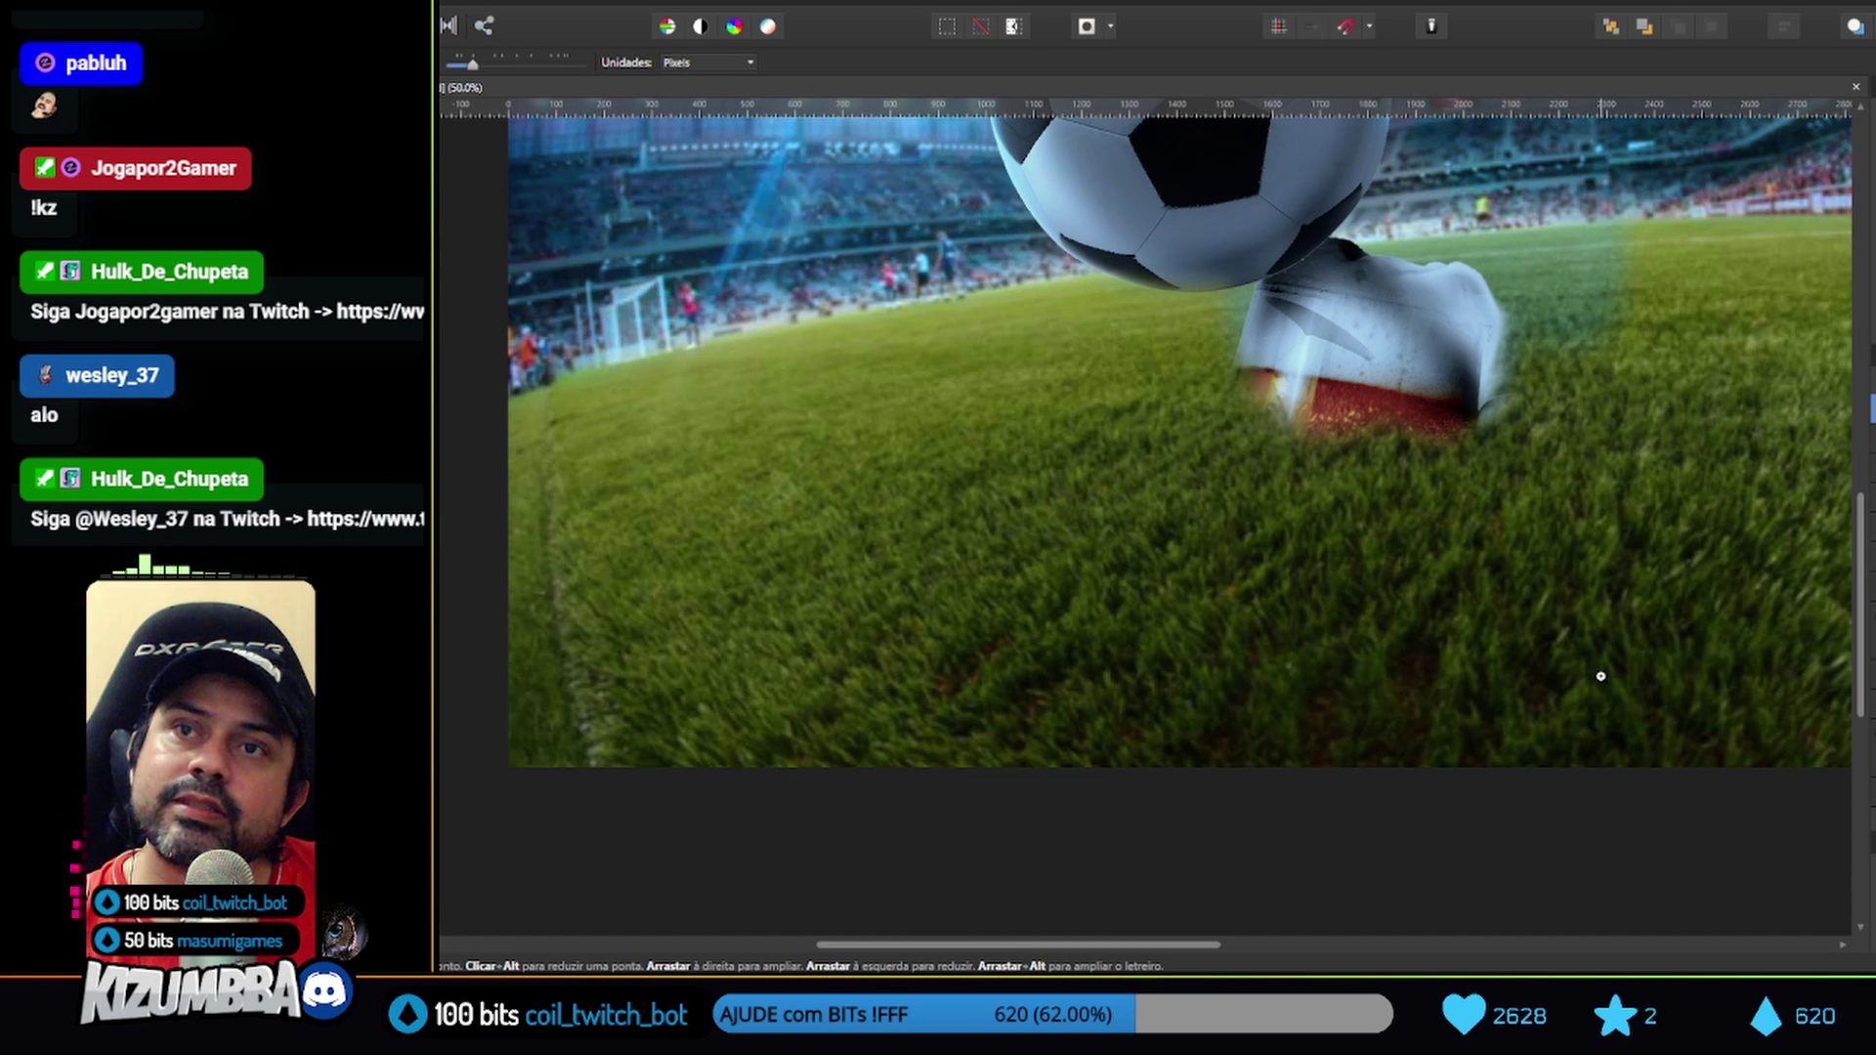
key("e")
mouse_move(1271, 391)
left_mouse_down()
mouse_move(1445, 453)
mouse_move(1270, 459)
mouse_move(1567, 482)
mouse_move(1701, 403)
left_mouse_up()
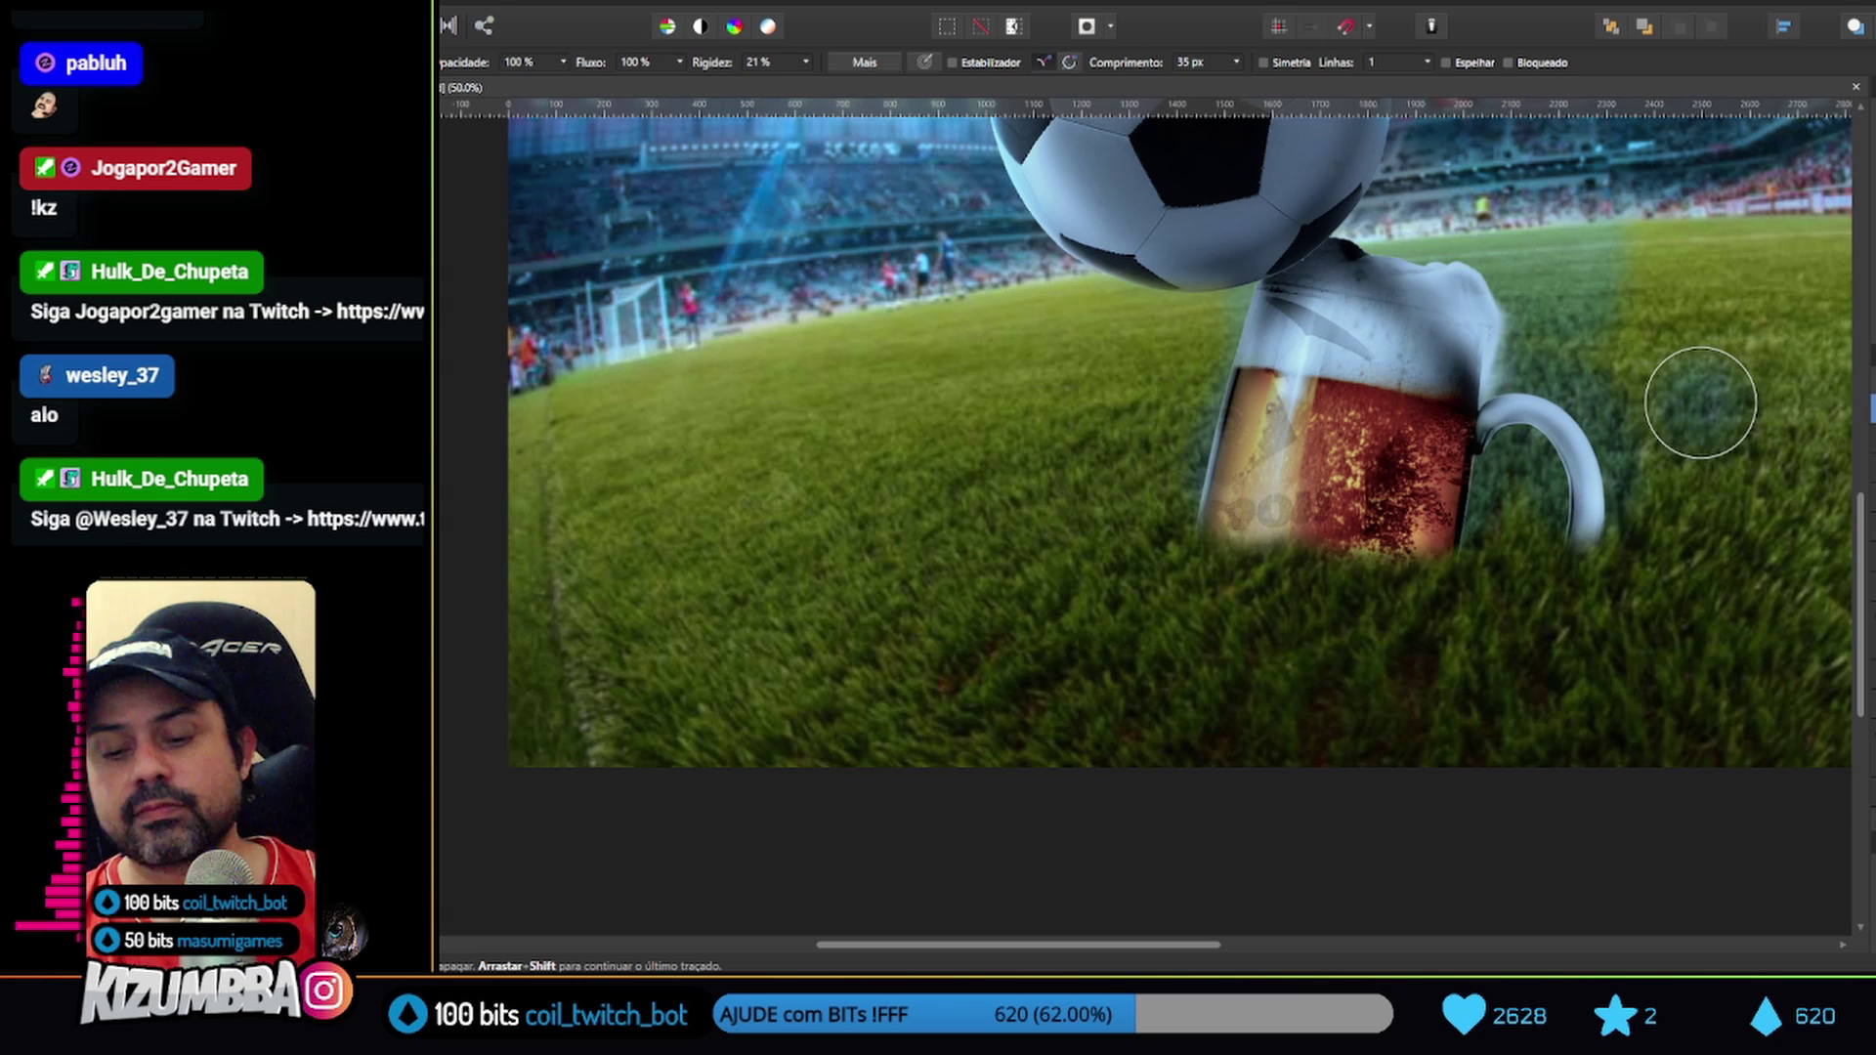
key("z")
left_click(1584, 620, "alt")
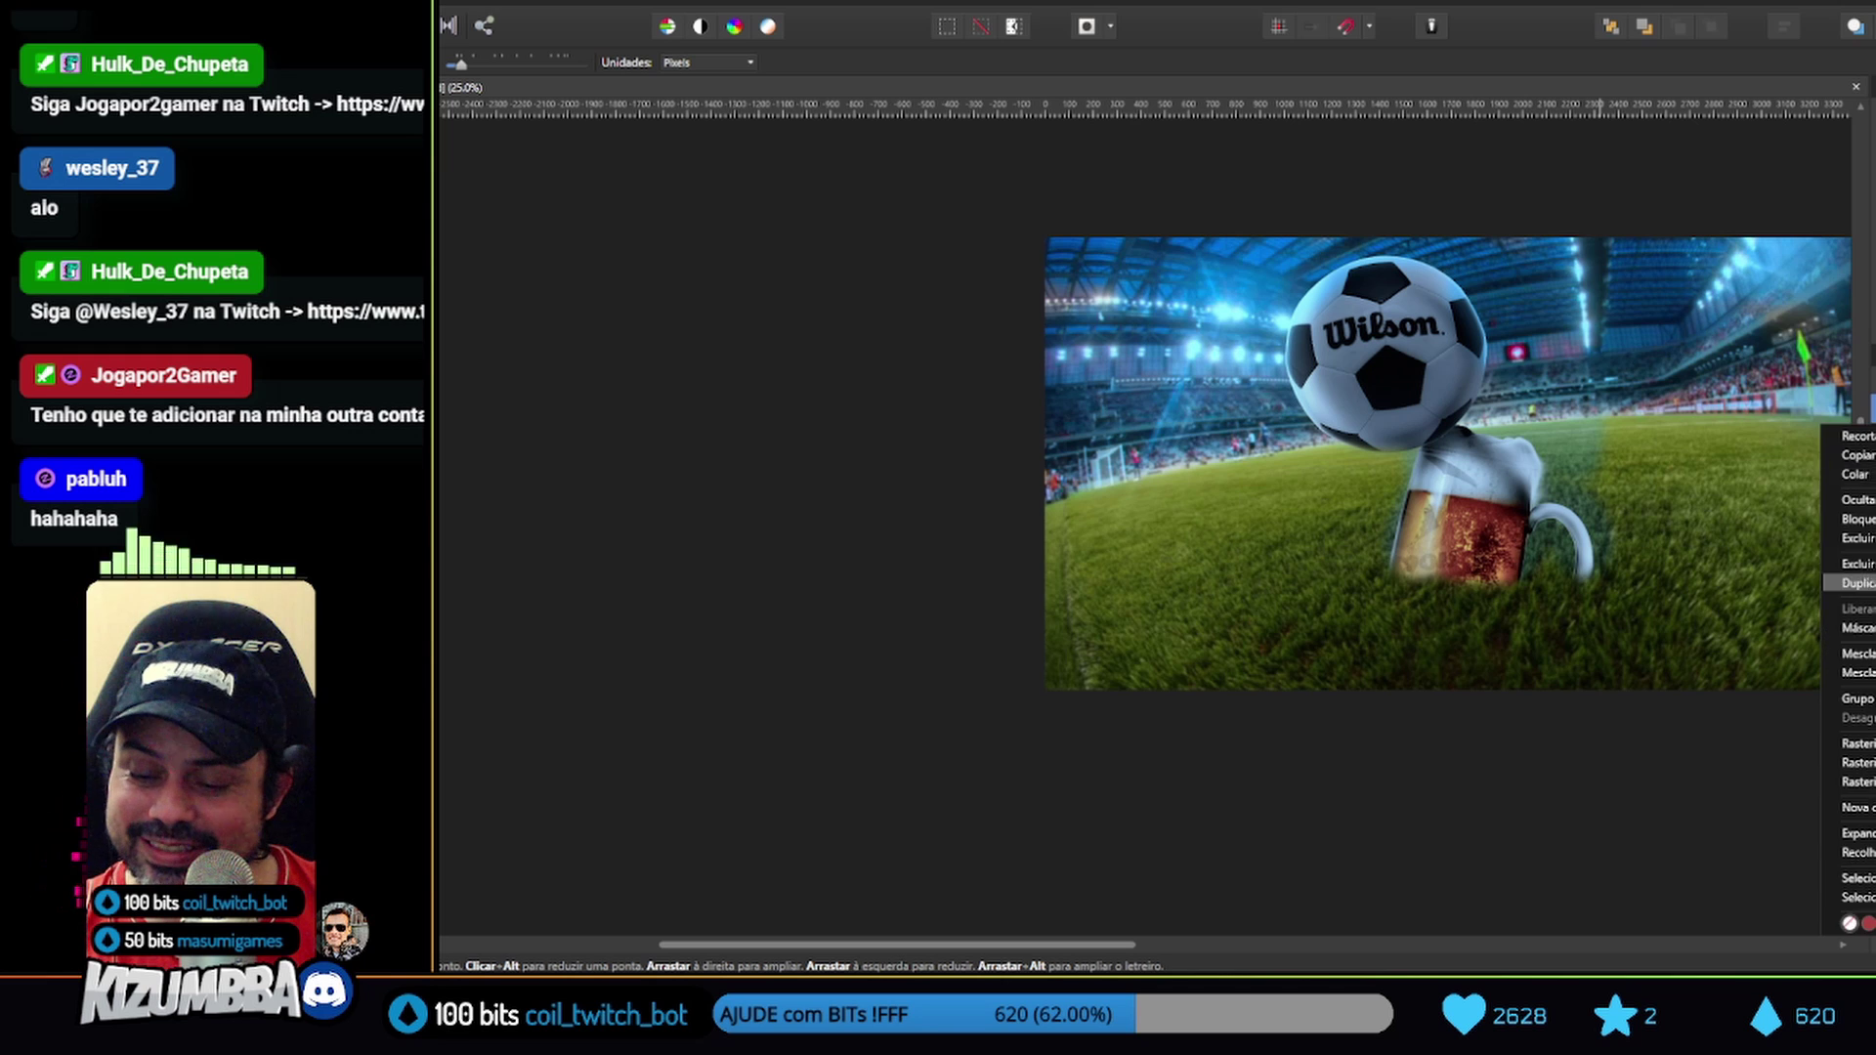
Brush along the mug's lower edge to reveal more of its base
left_click(1550, 579)
key("b")
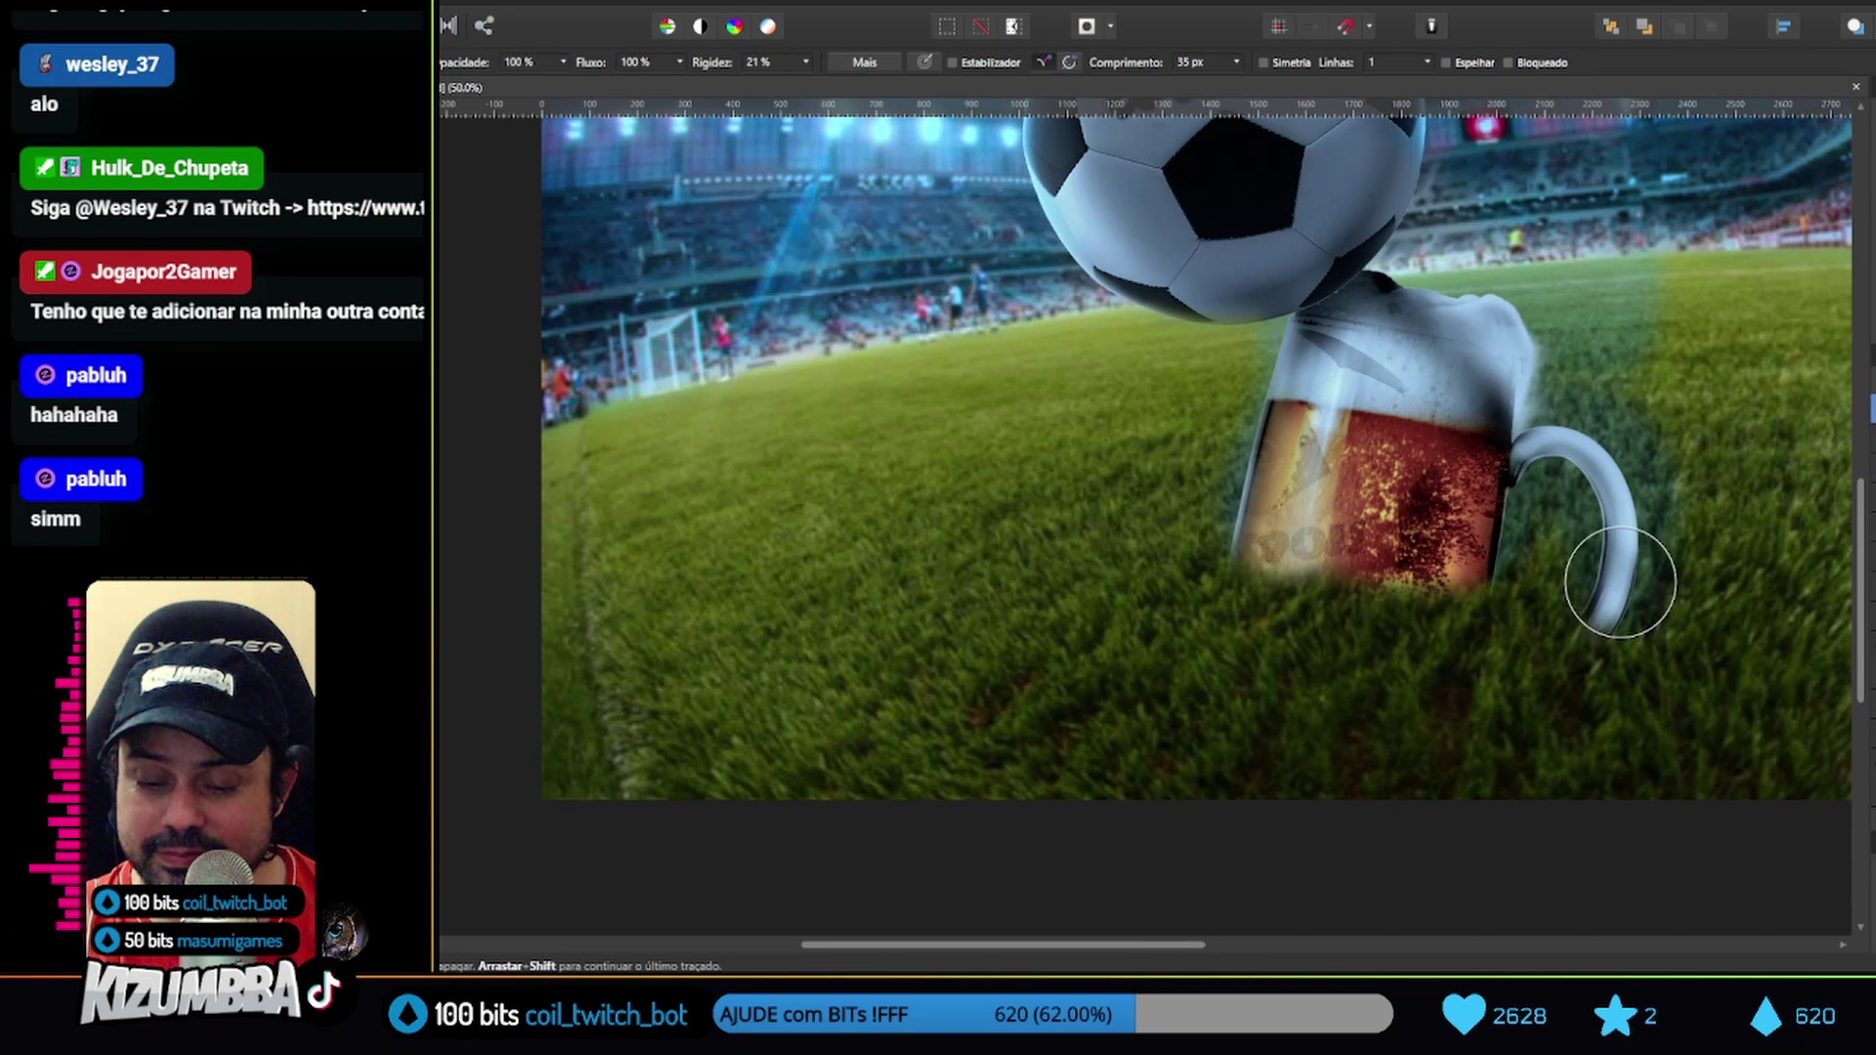
mouse_move(1616, 578)
left_mouse_down()
mouse_move(1219, 539)
mouse_move(1357, 624)
mouse_move(1299, 620)
mouse_move(1409, 594)
left_mouse_up()
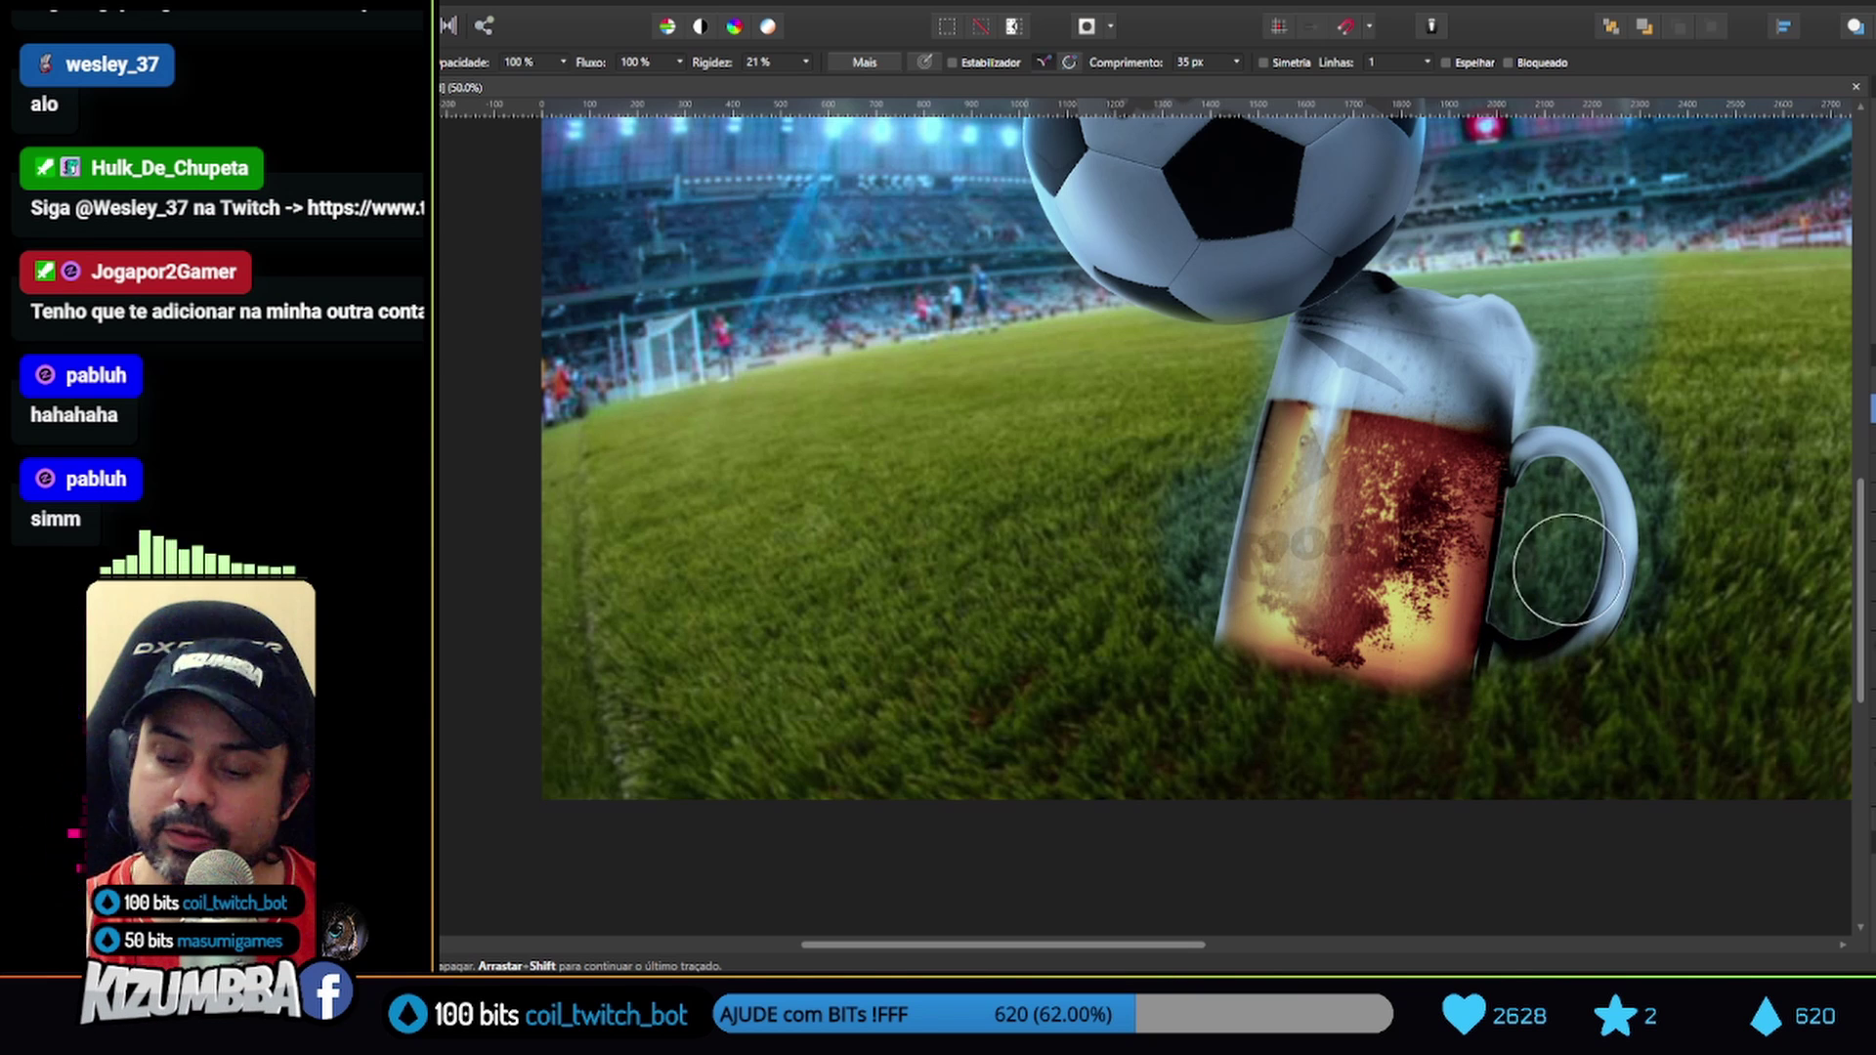
key("z")
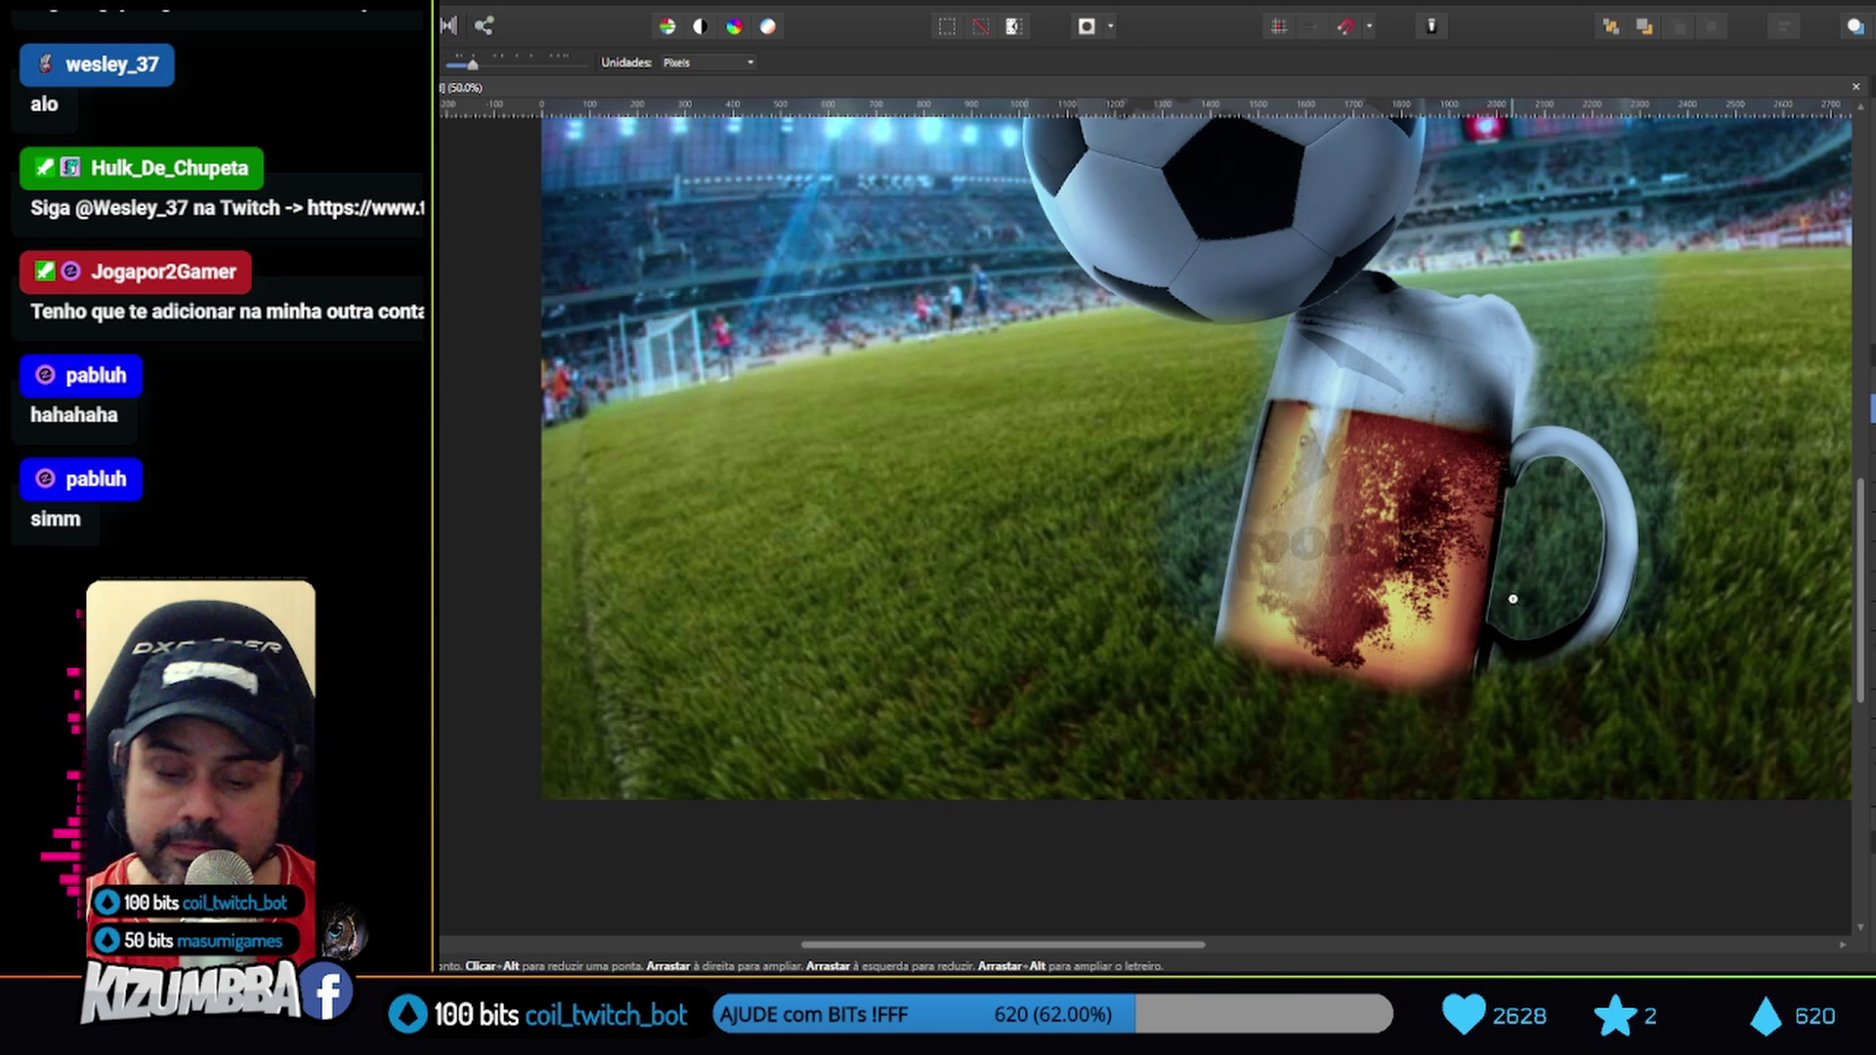
left_click(1689, 613, "alt")
left_click(1689, 613)
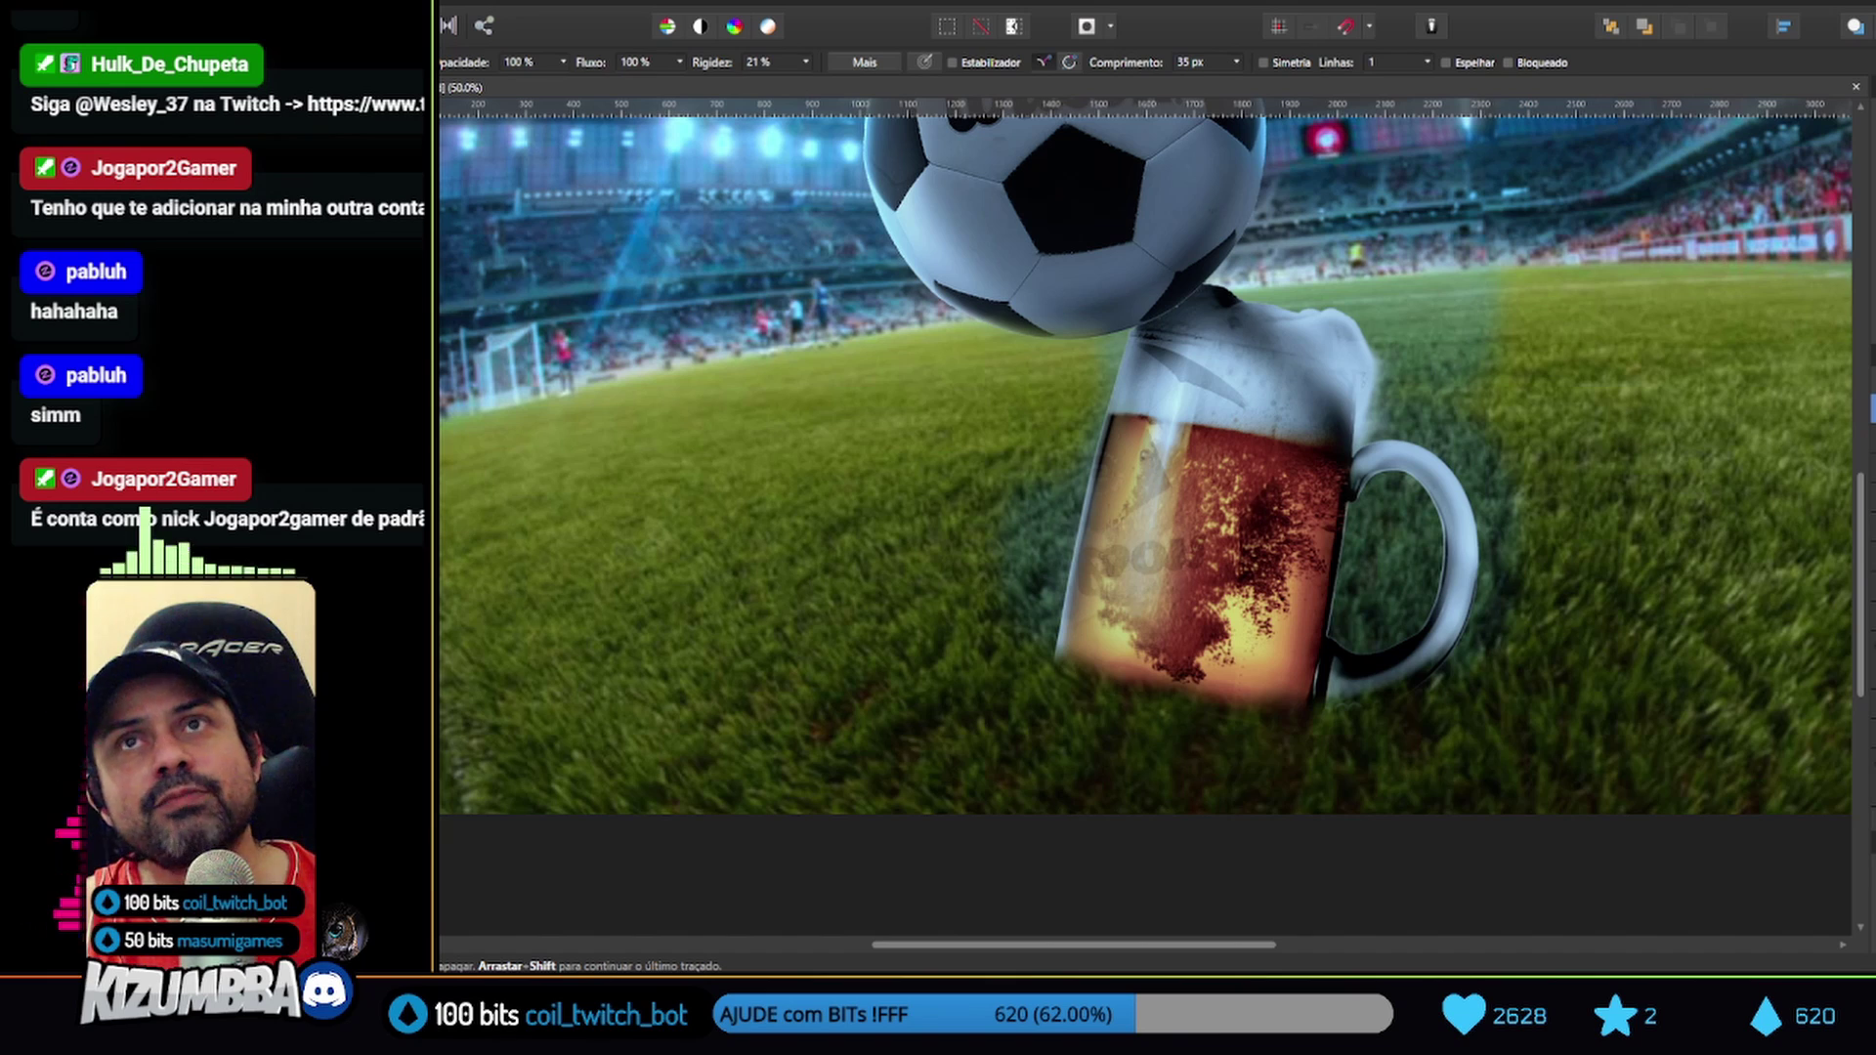
Undo the last base stroke and extend the mug's bottom down into the grass
key("z")
mouse_move(1661, 596)
left_mouse_down()
mouse_move(1574, 599)
mouse_move(1686, 536)
left_mouse_up()
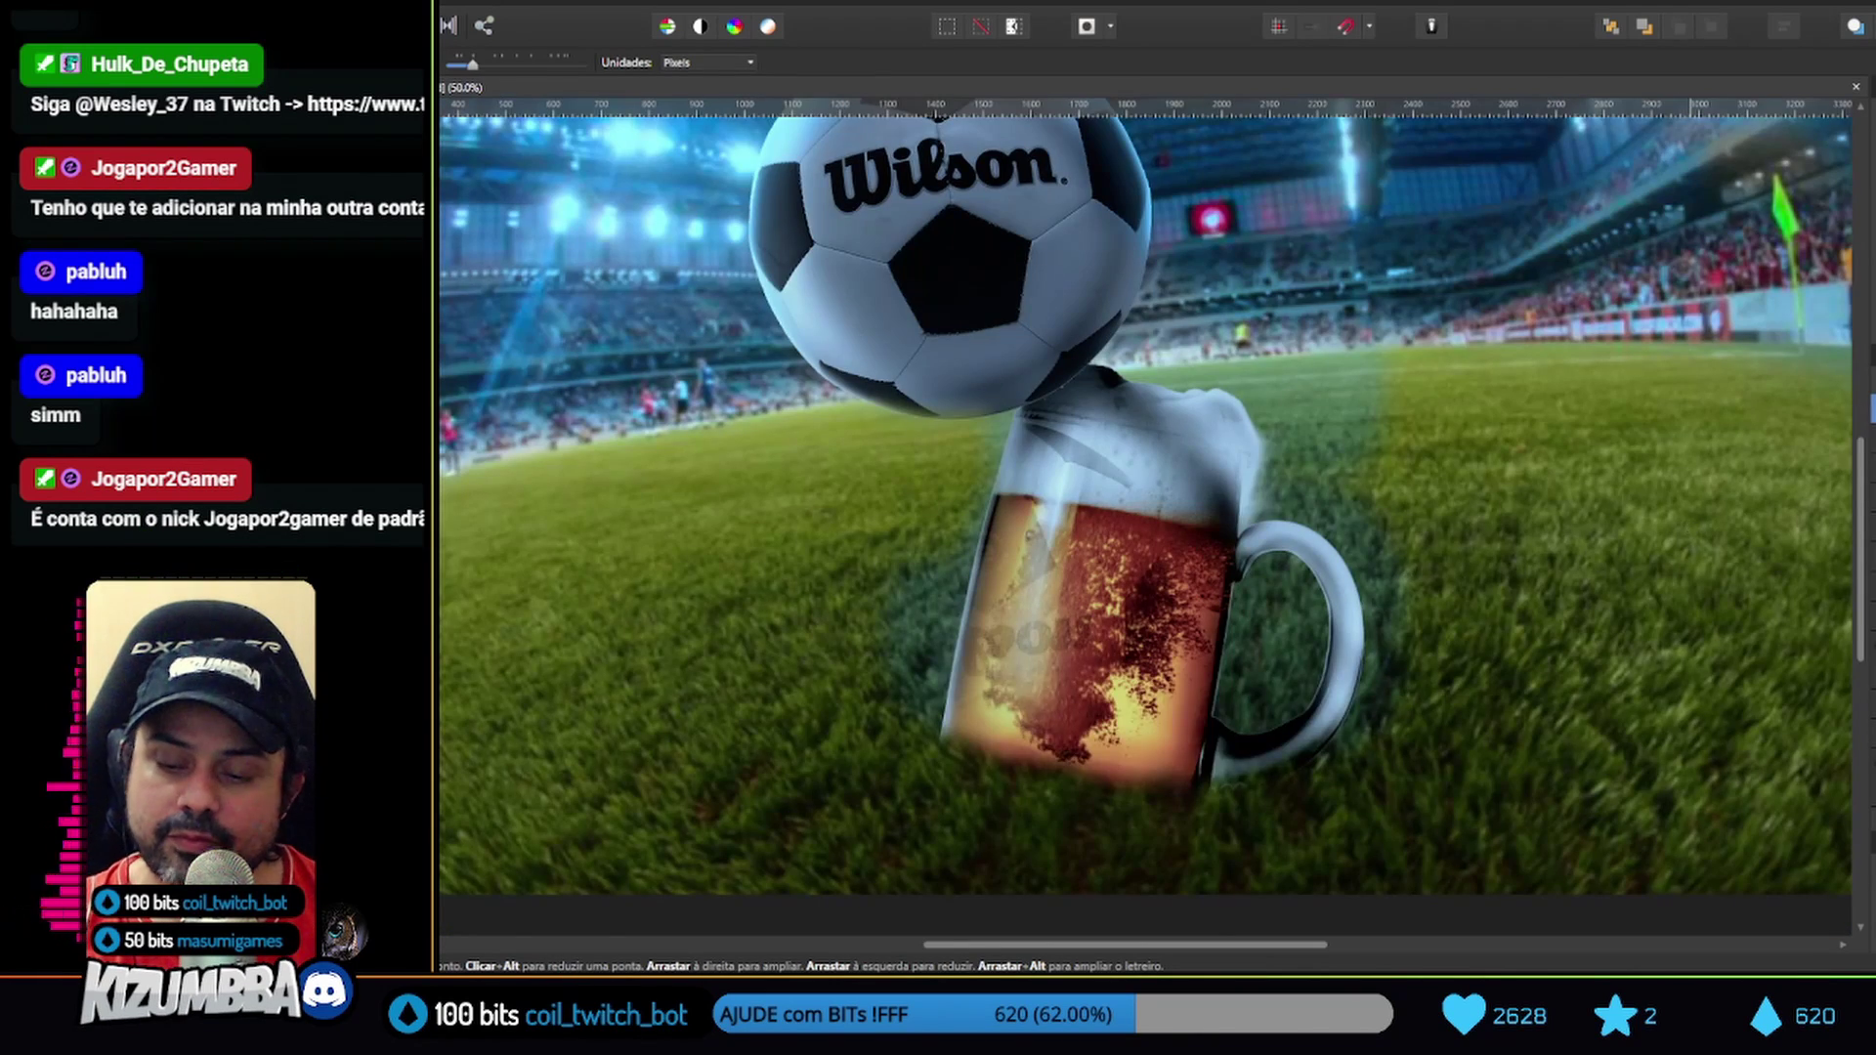
key("ctrl+z")
left_click(1508, 601, "alt")
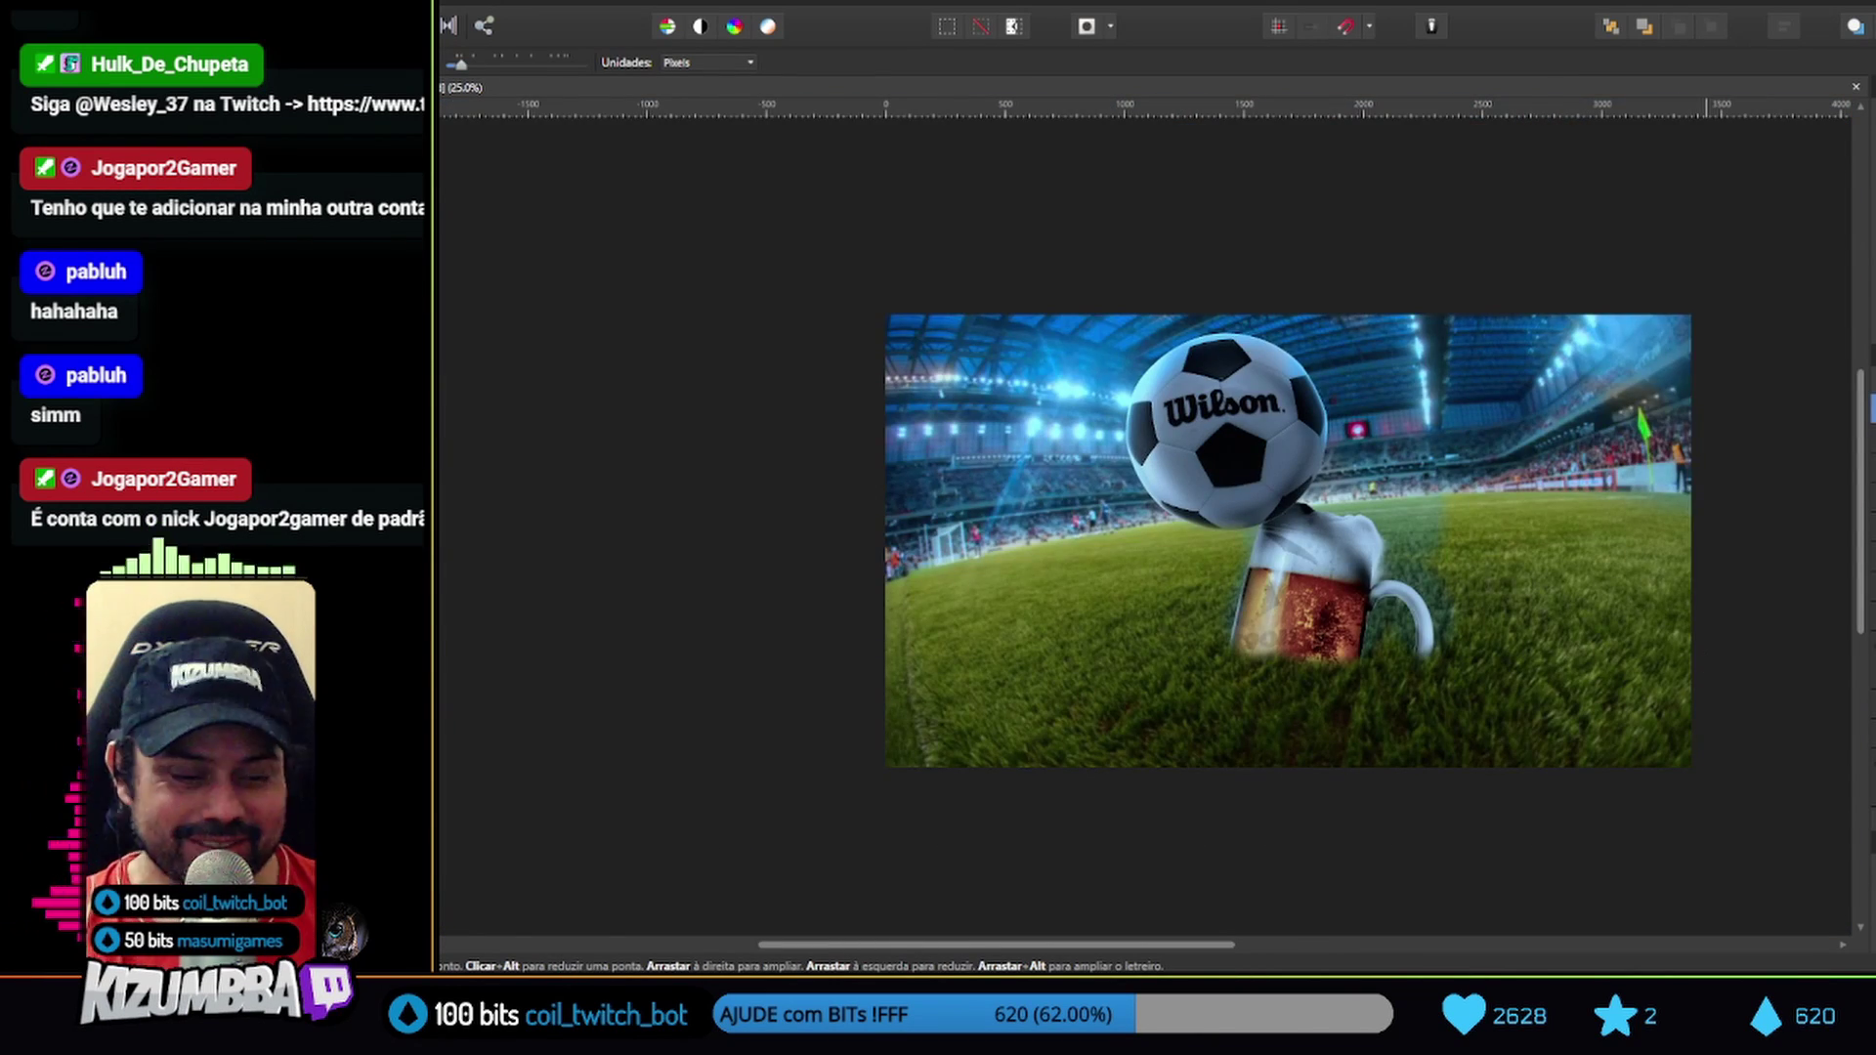
left_click(1448, 655)
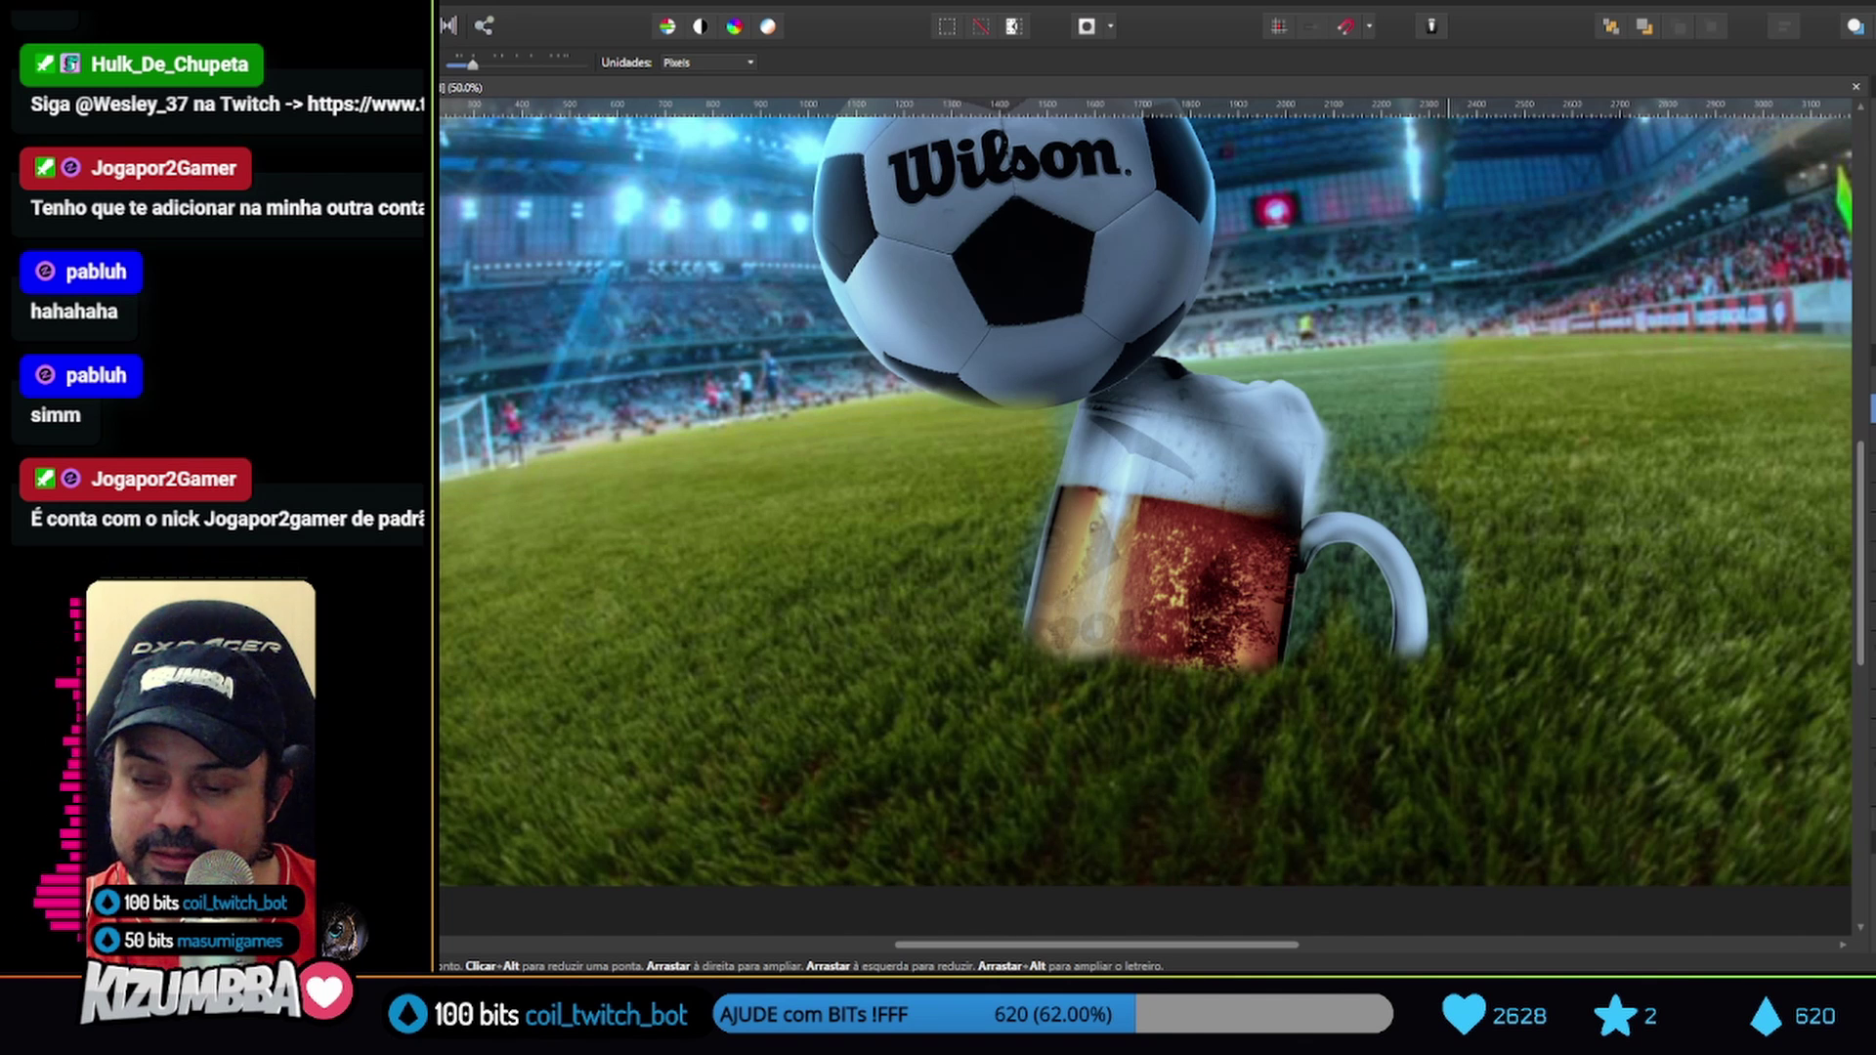
key("e")
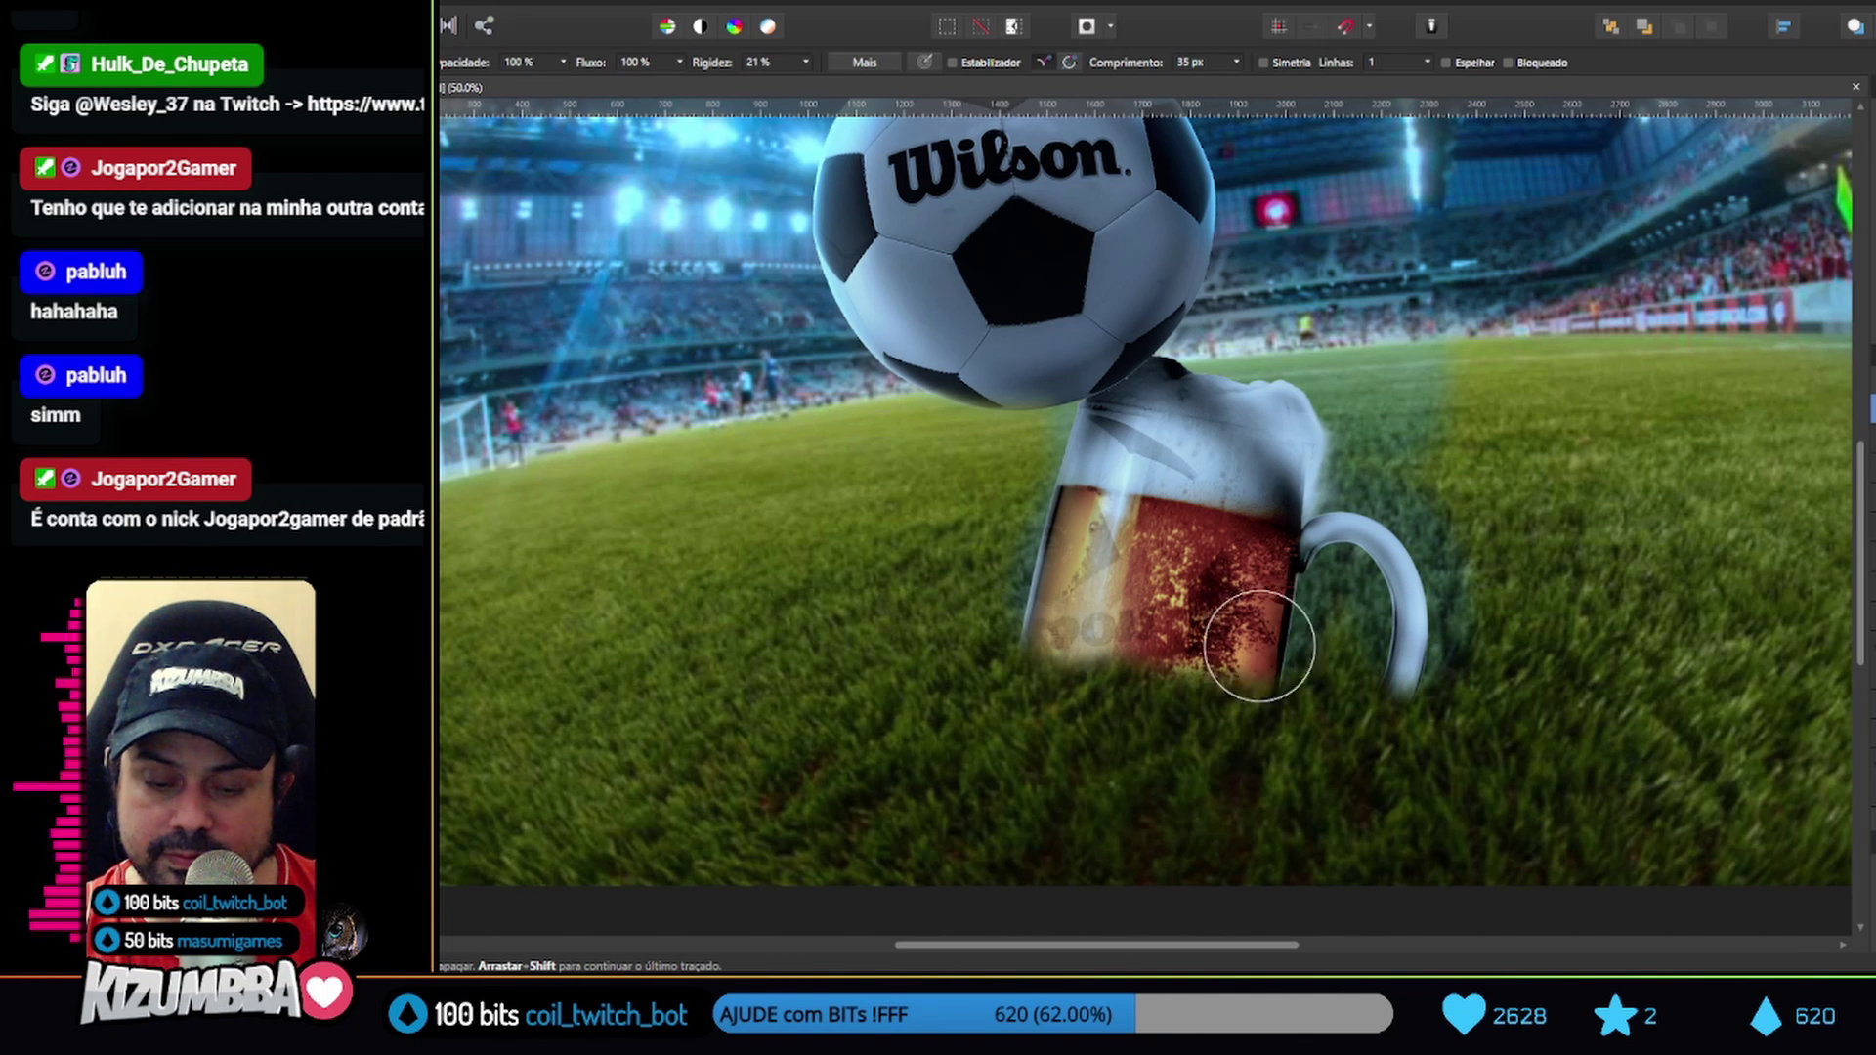
left_click_drag(1261, 640, 1046, 625)
key("z")
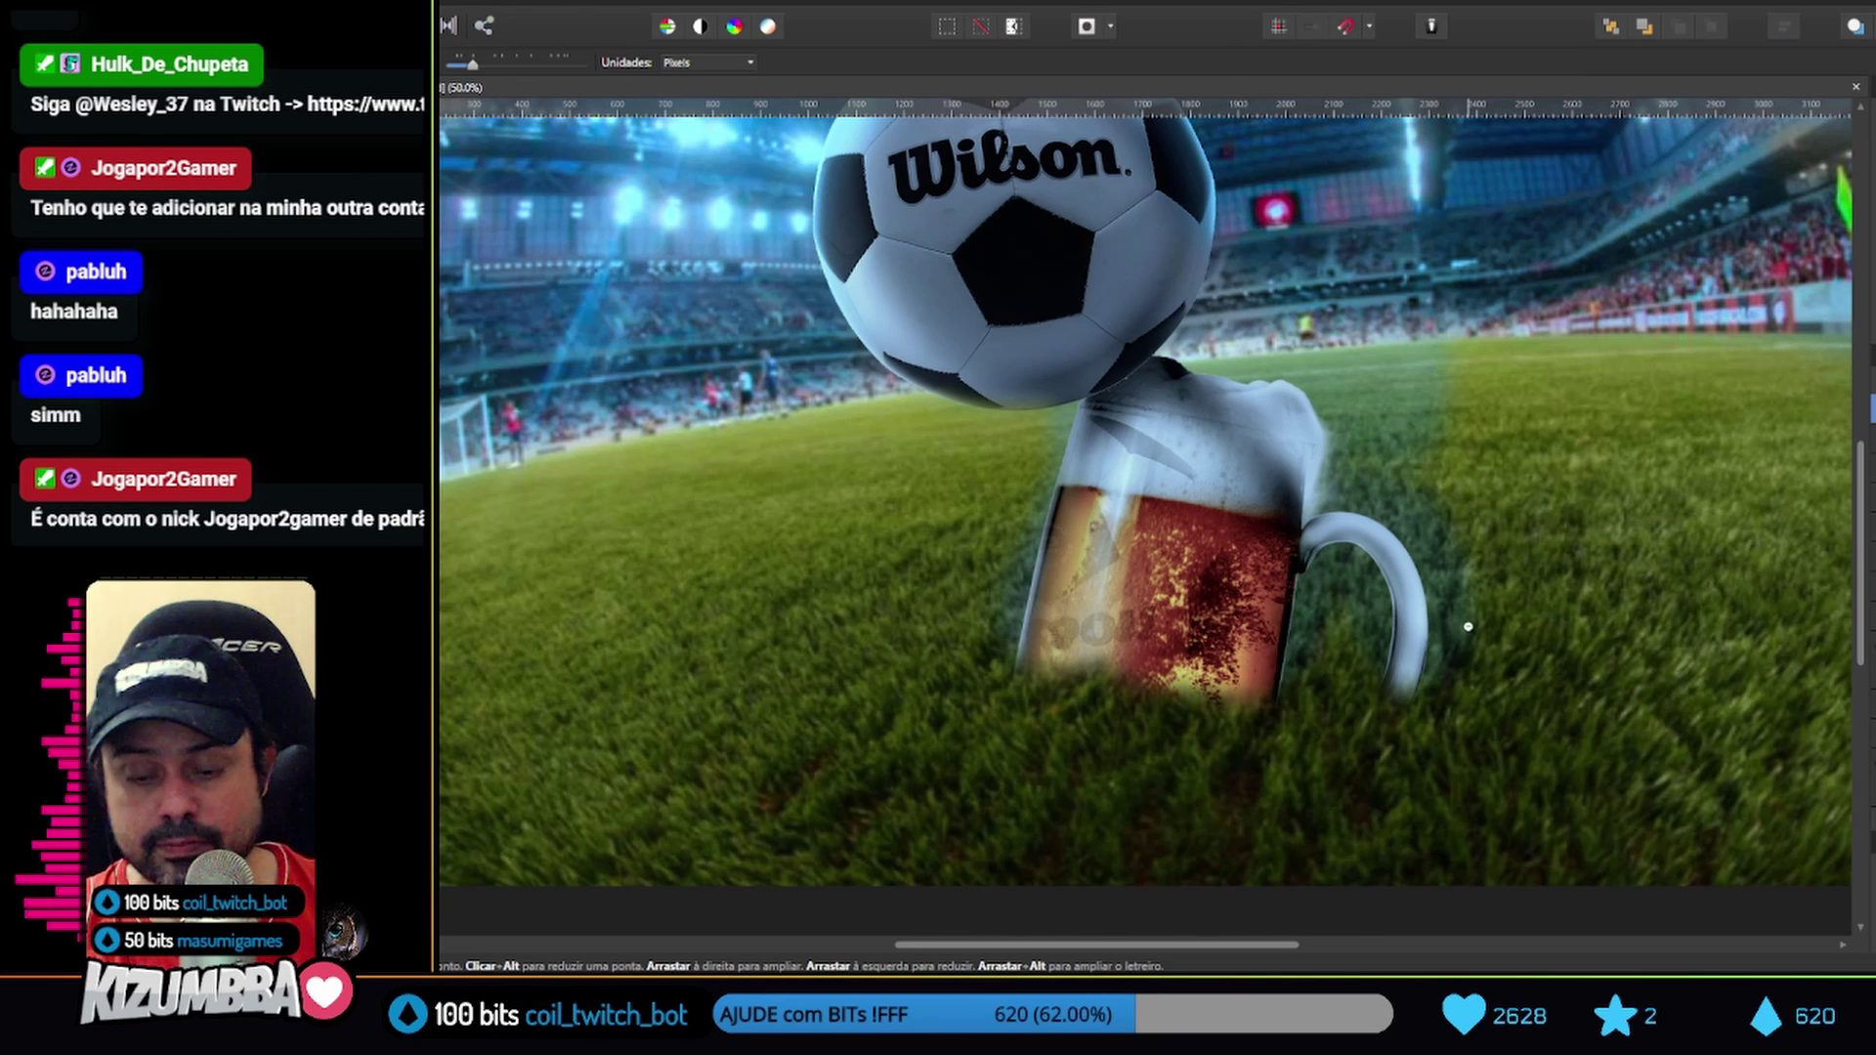
left_click(1466, 635, "alt")
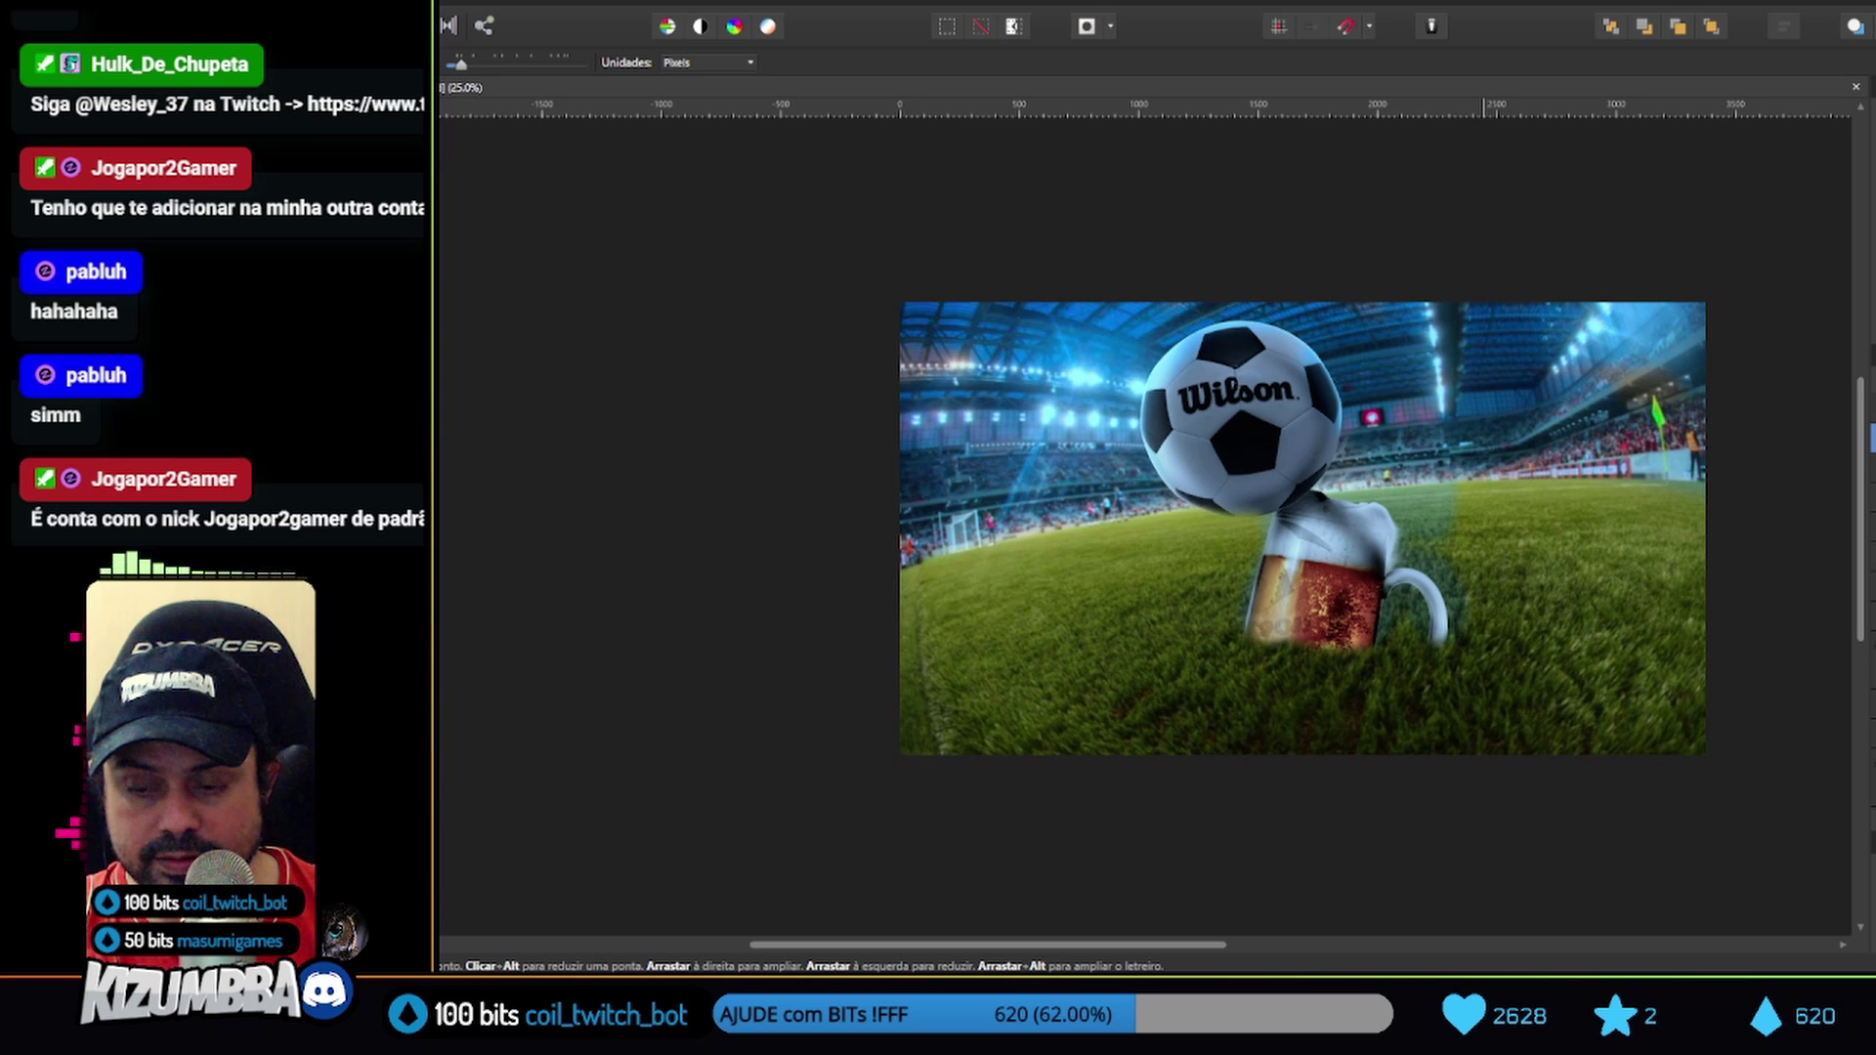
Save the composite with File > Save
key("e")
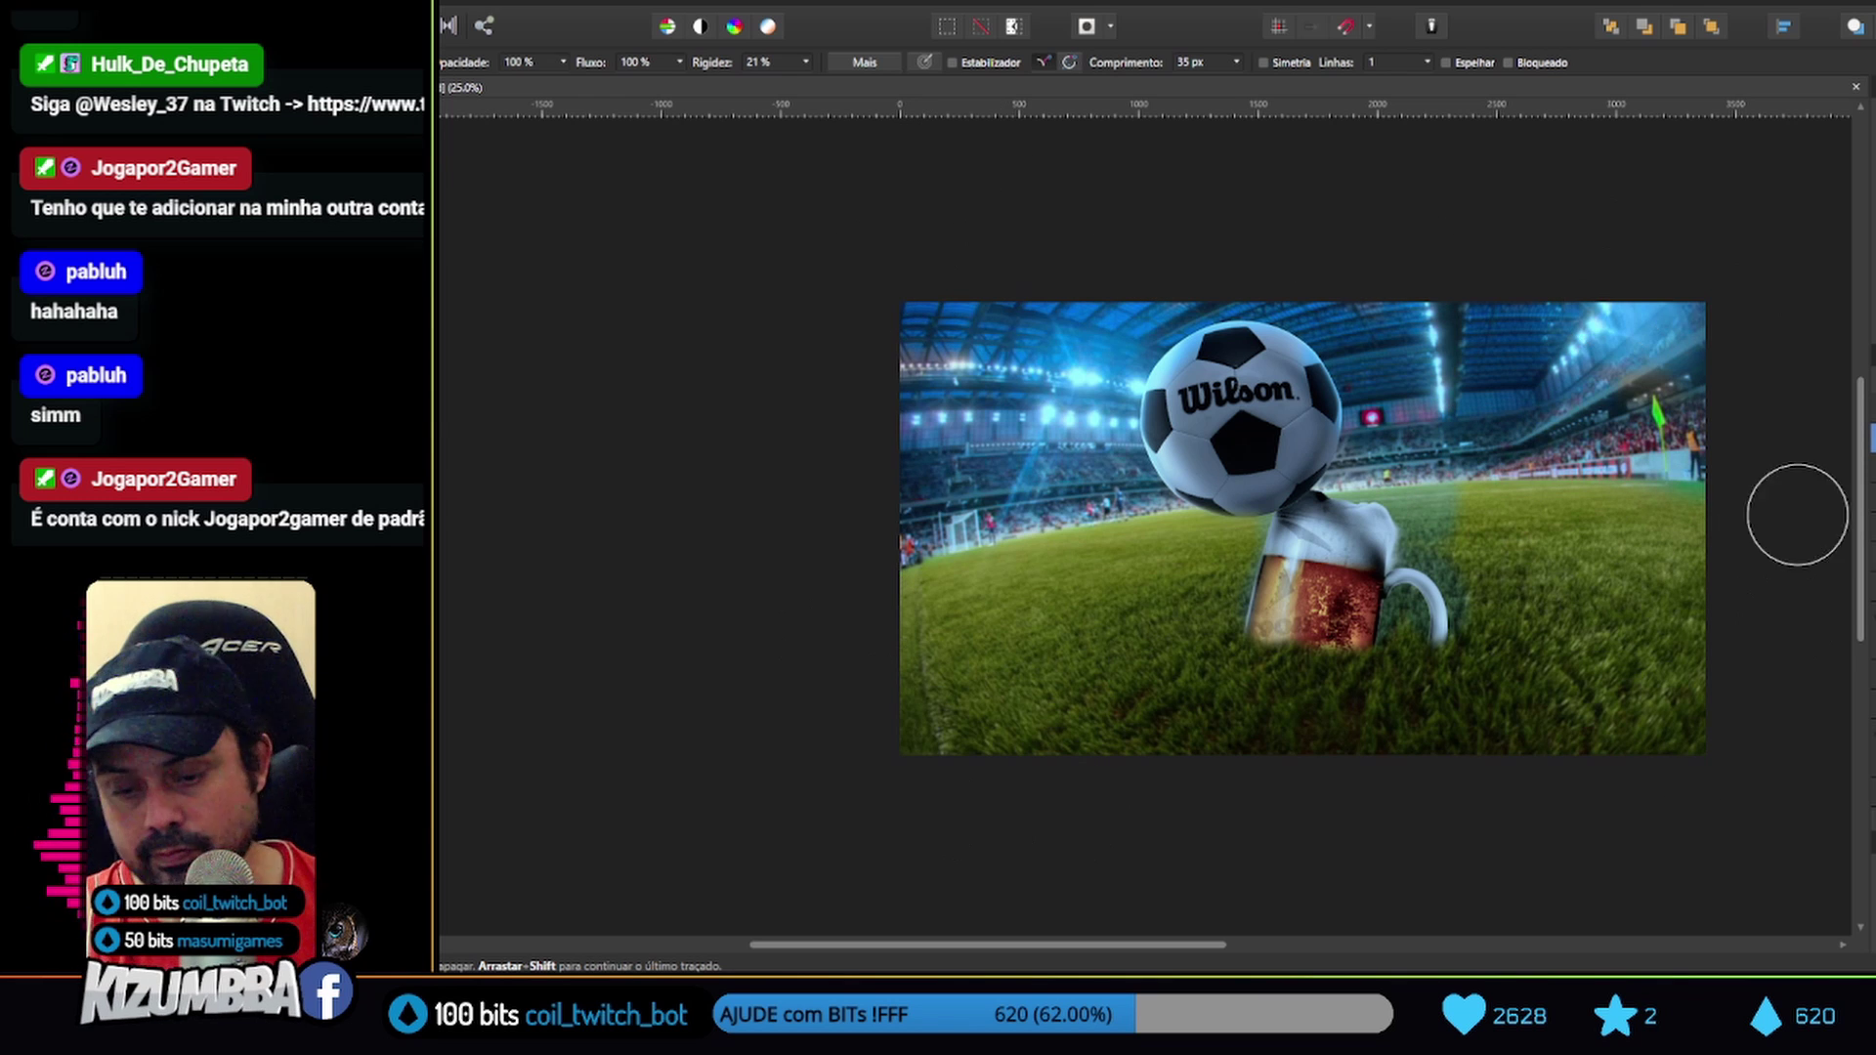
left_click(421, 5)
left_click(420, 268)
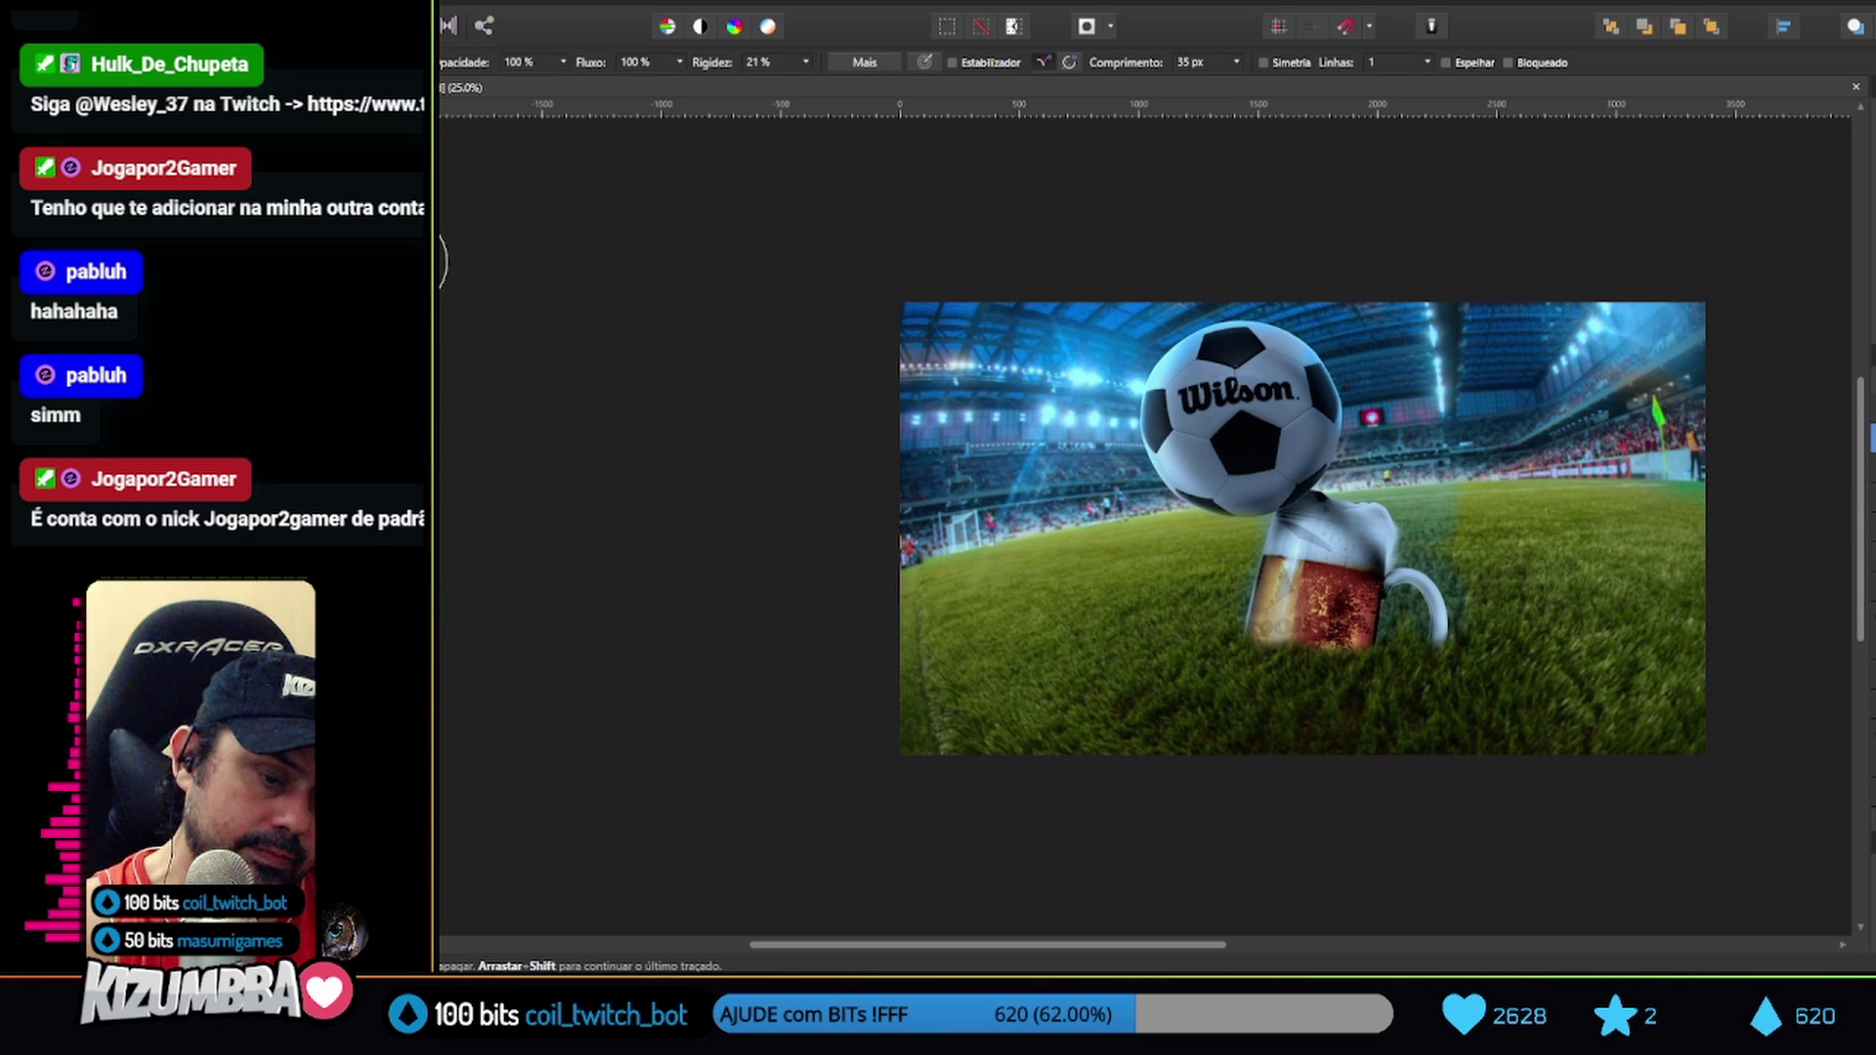
scroll(1365, 515, "up", 2)
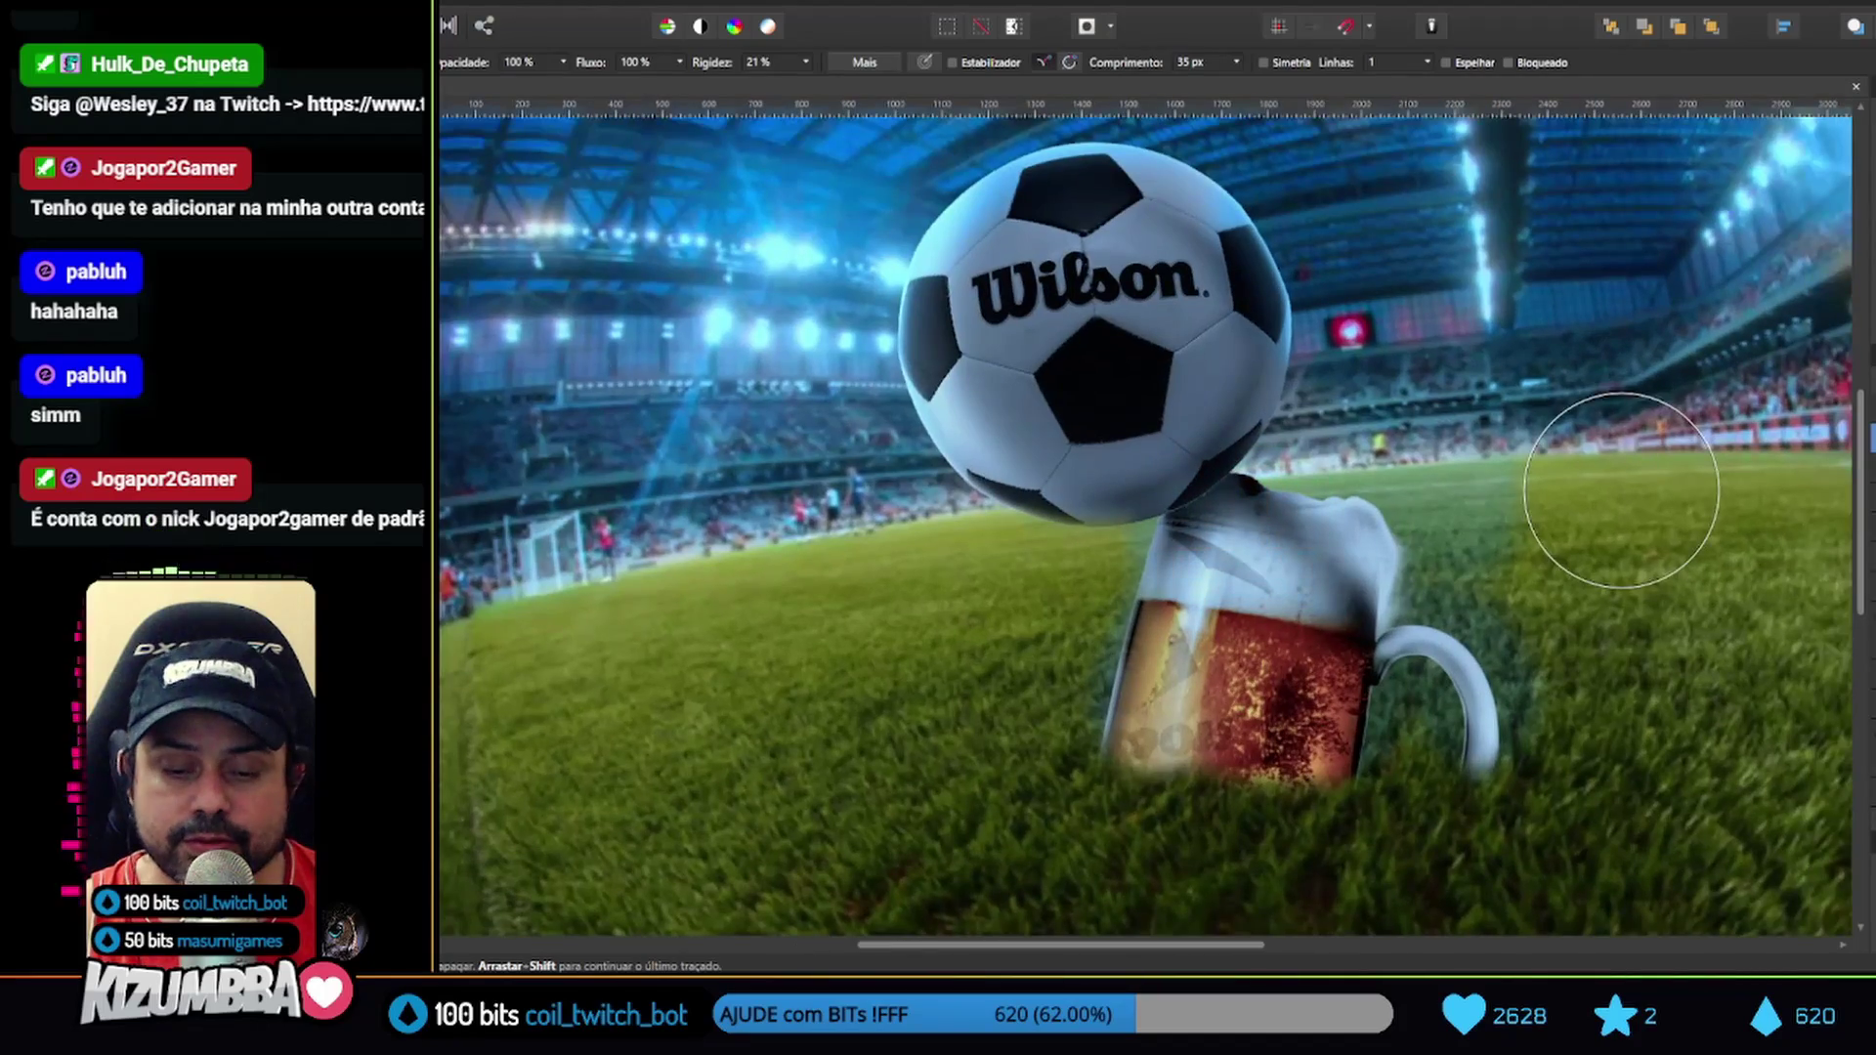
scroll(1131, 482, "up", 3)
Try a tighter crop framing just the soccer ball and beer mug
key("ctrl+0")
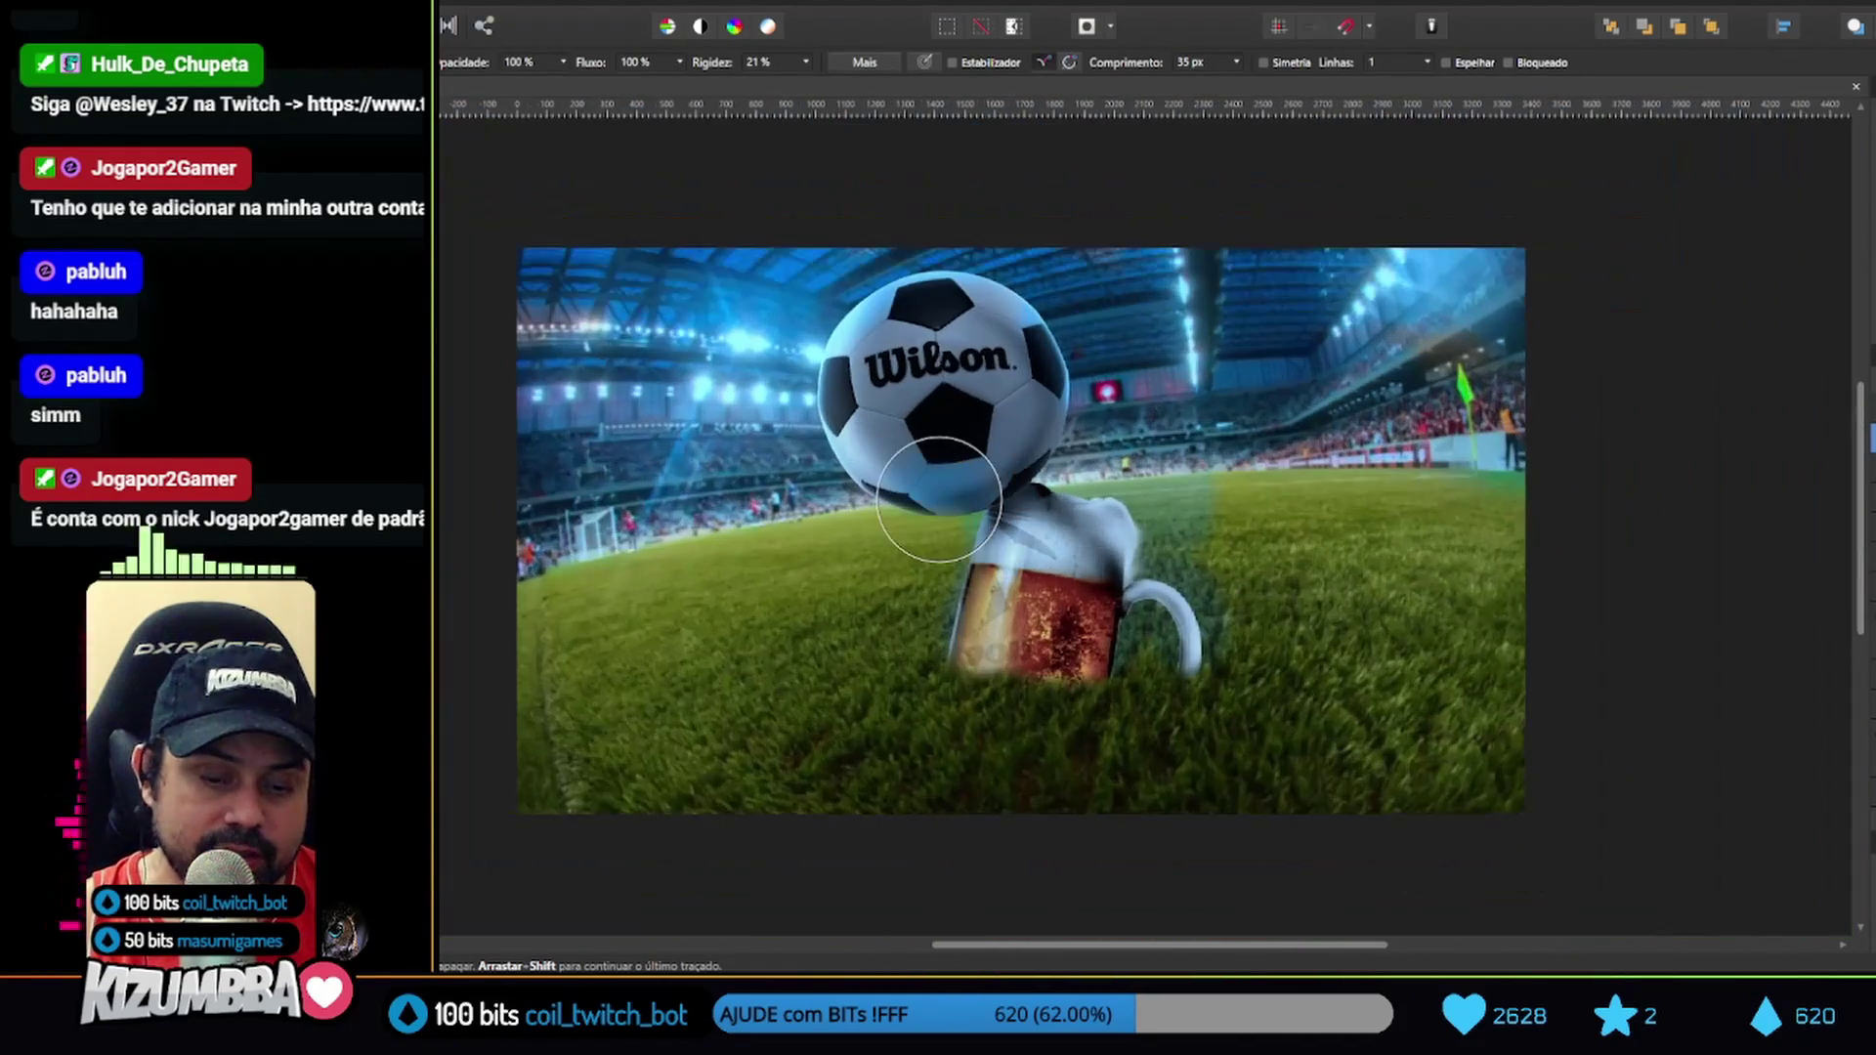
key("c")
left_click_drag(518, 814, 681, 758)
mouse_move(1525, 247)
left_mouse_down()
mouse_move(1395, 285)
mouse_move(1371, 244)
left_mouse_up()
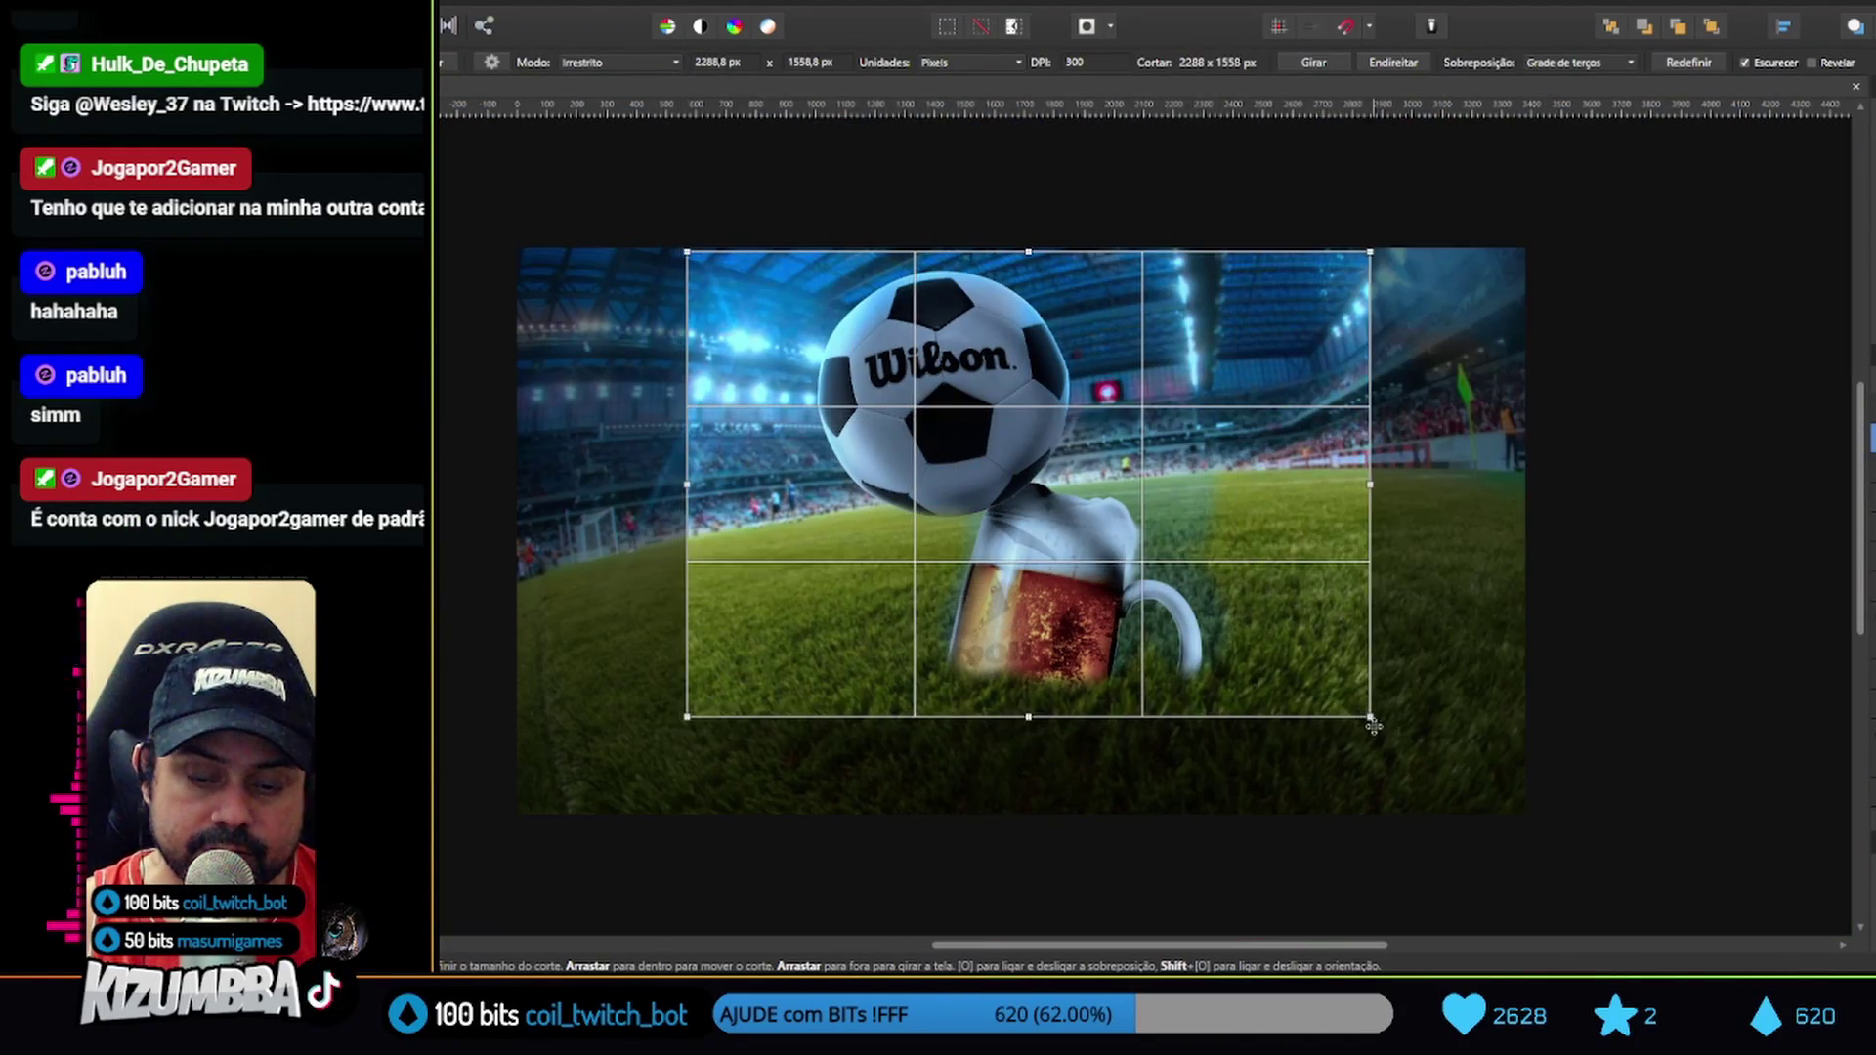
left_click_drag(681, 758, 619, 762)
left_click_drag(1309, 720, 1328, 685)
key("h")
key("ctrl+0")
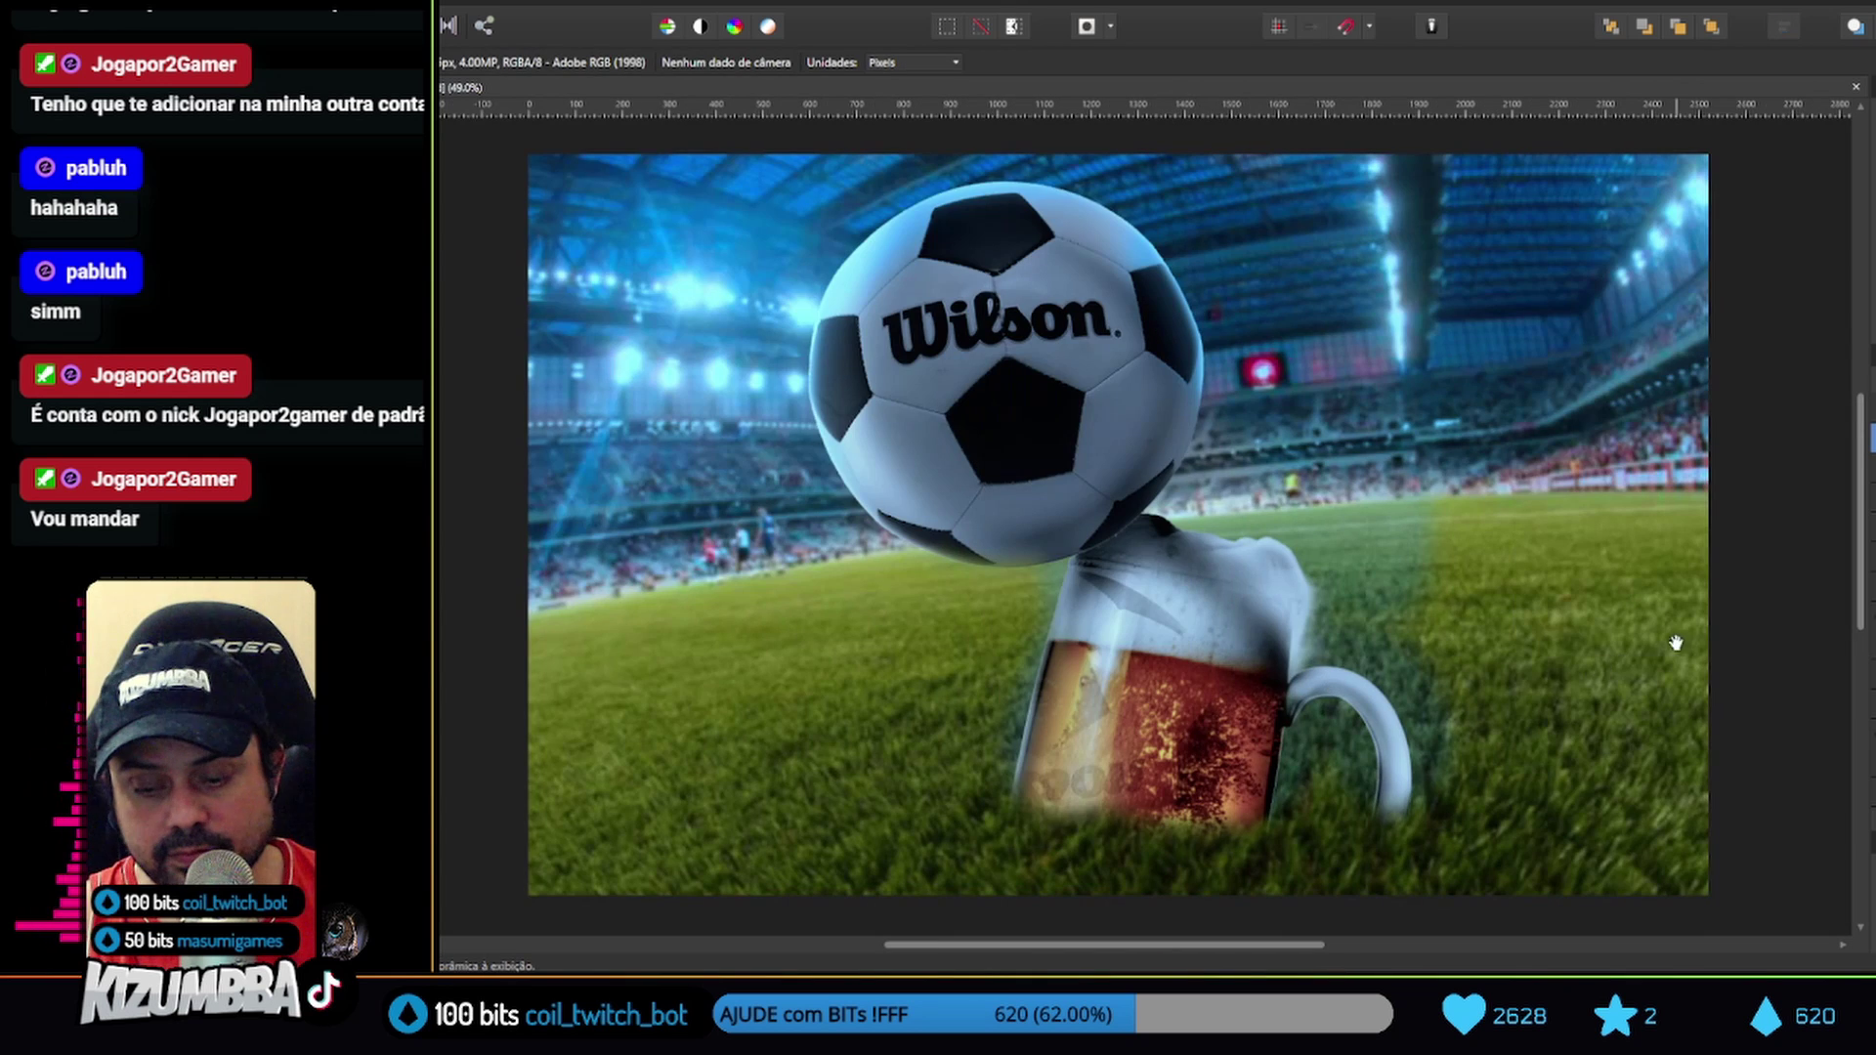
Undo the crop to restore the full 6.42 MP composite and save it
key("ctrl+z")
key("alt+f")
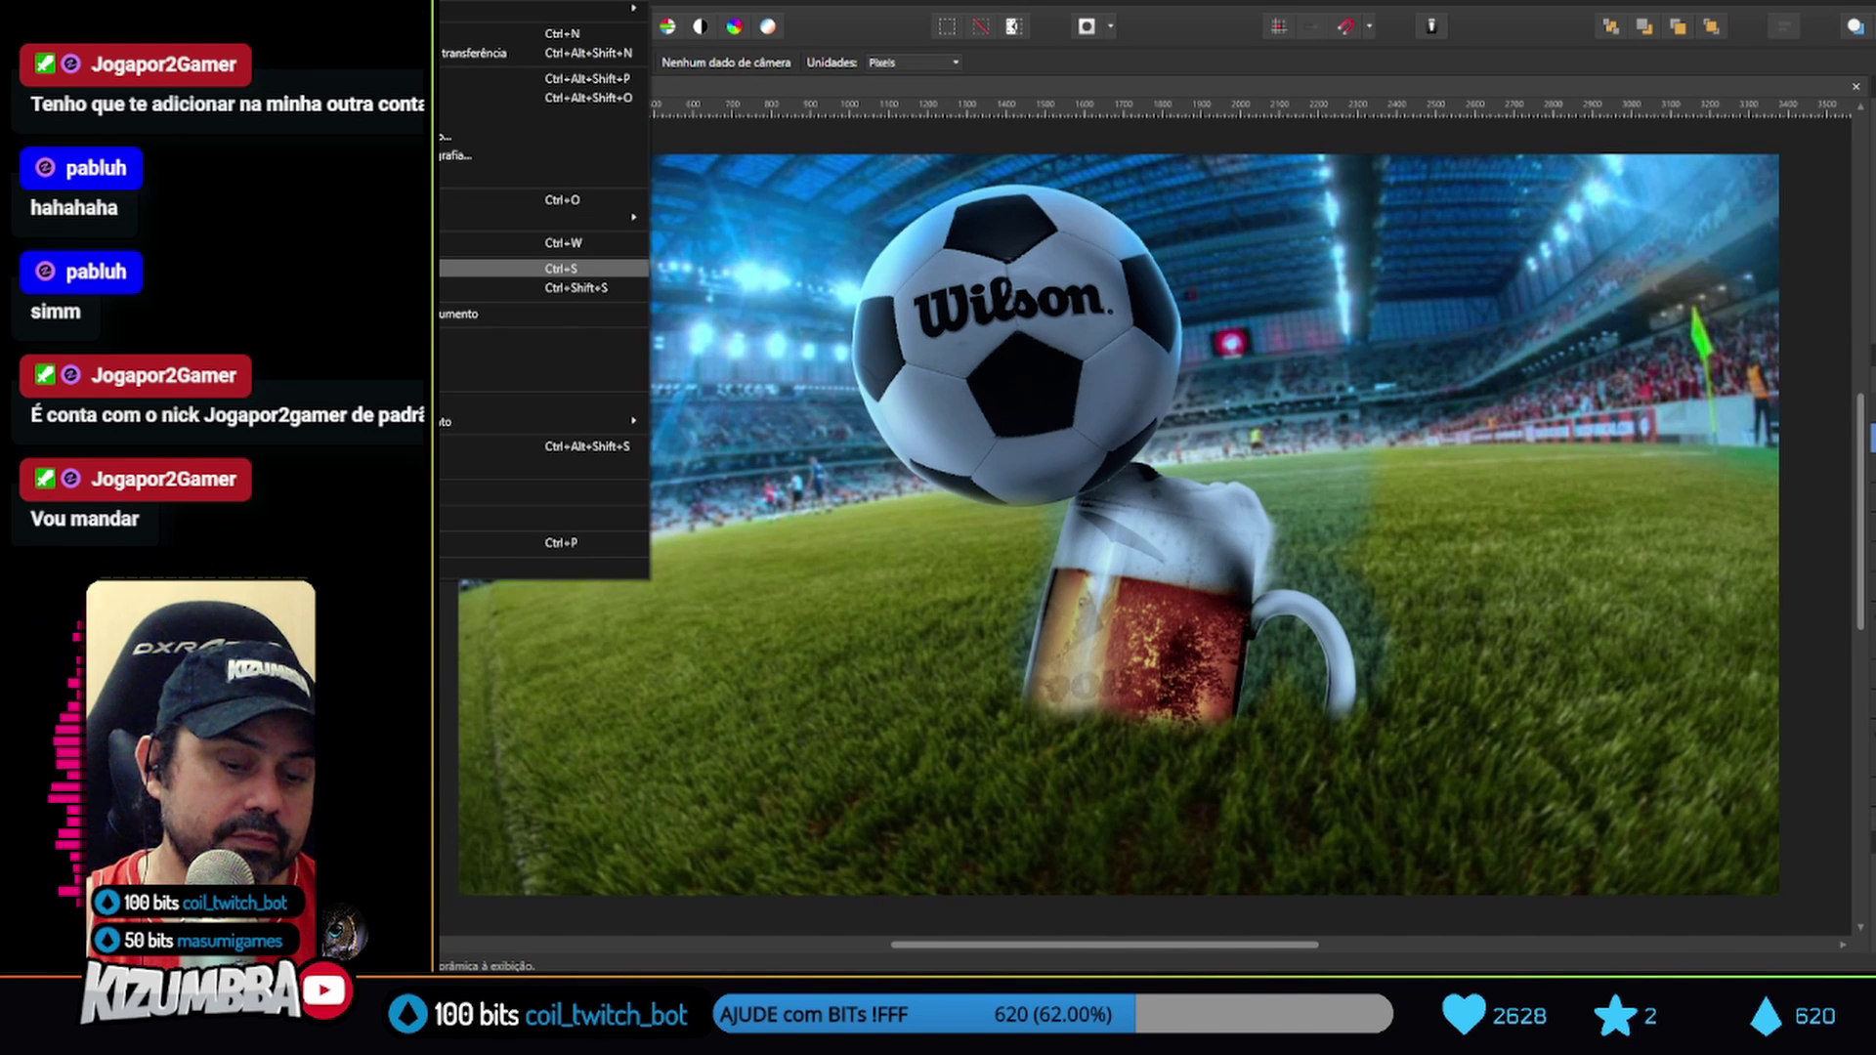
key("Return")
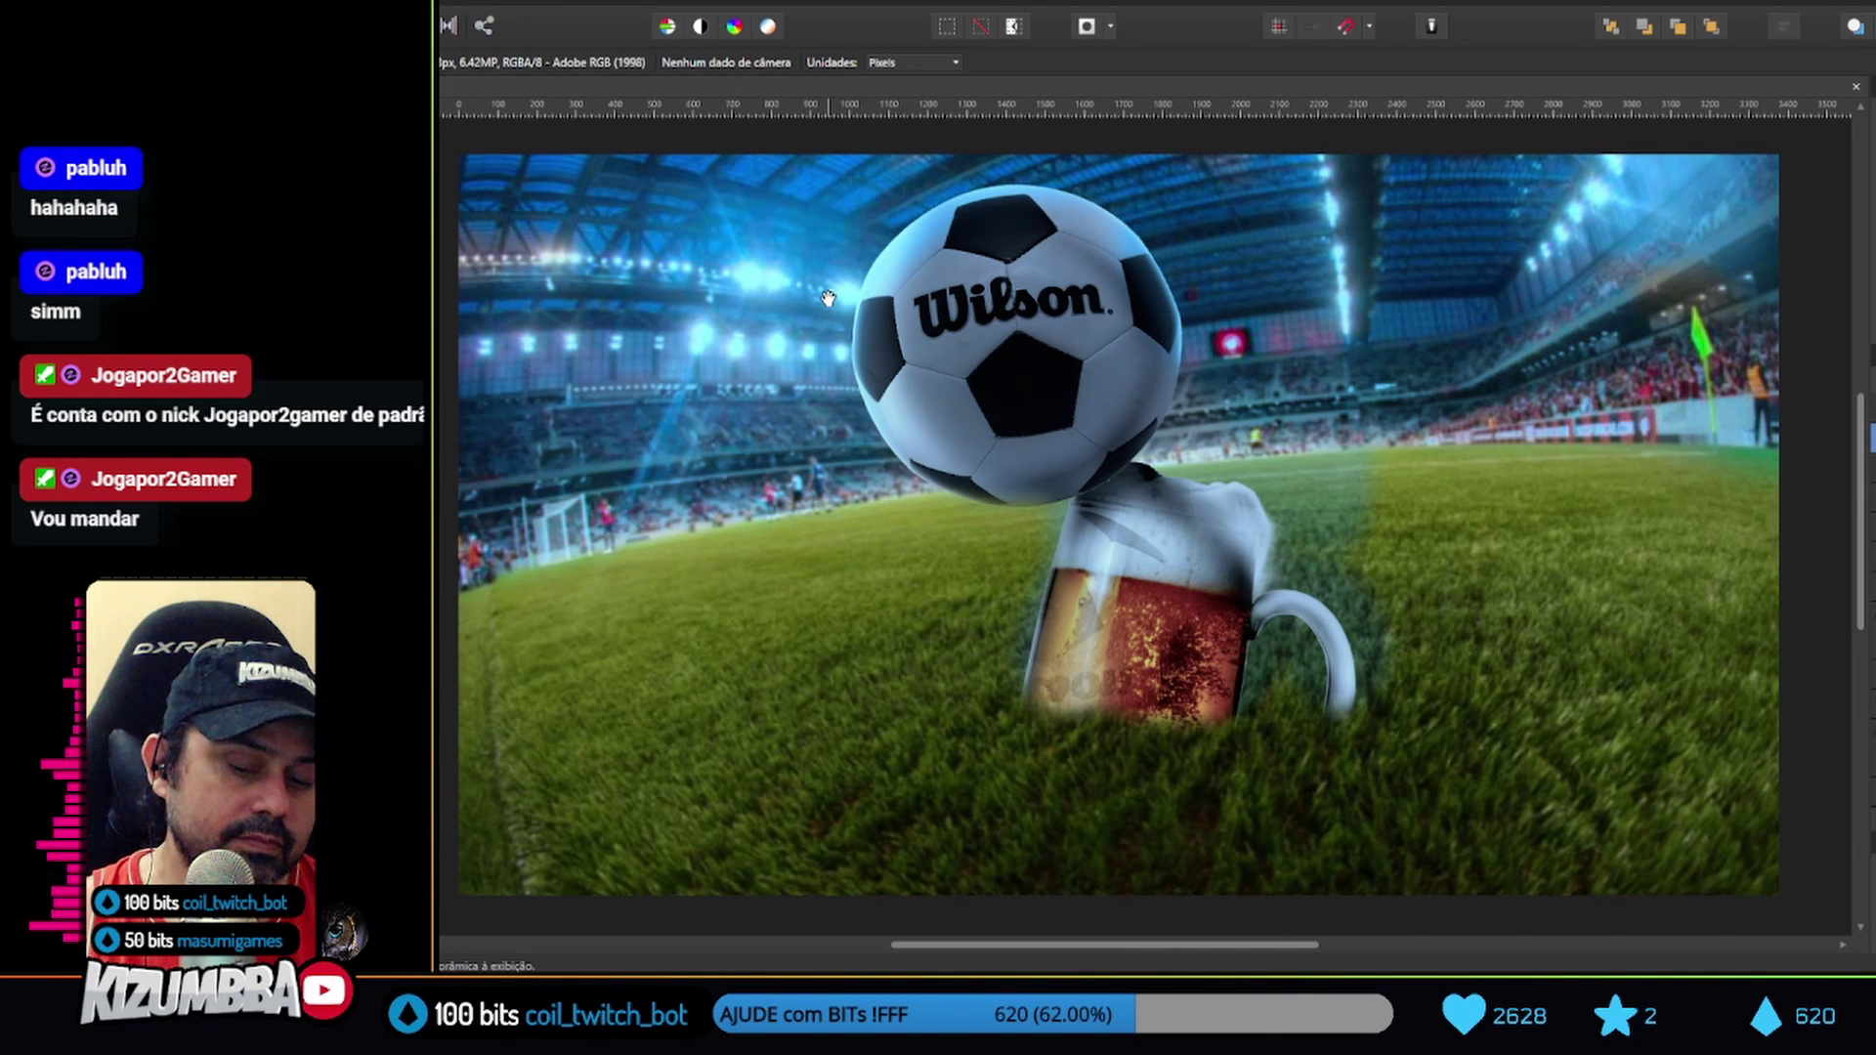